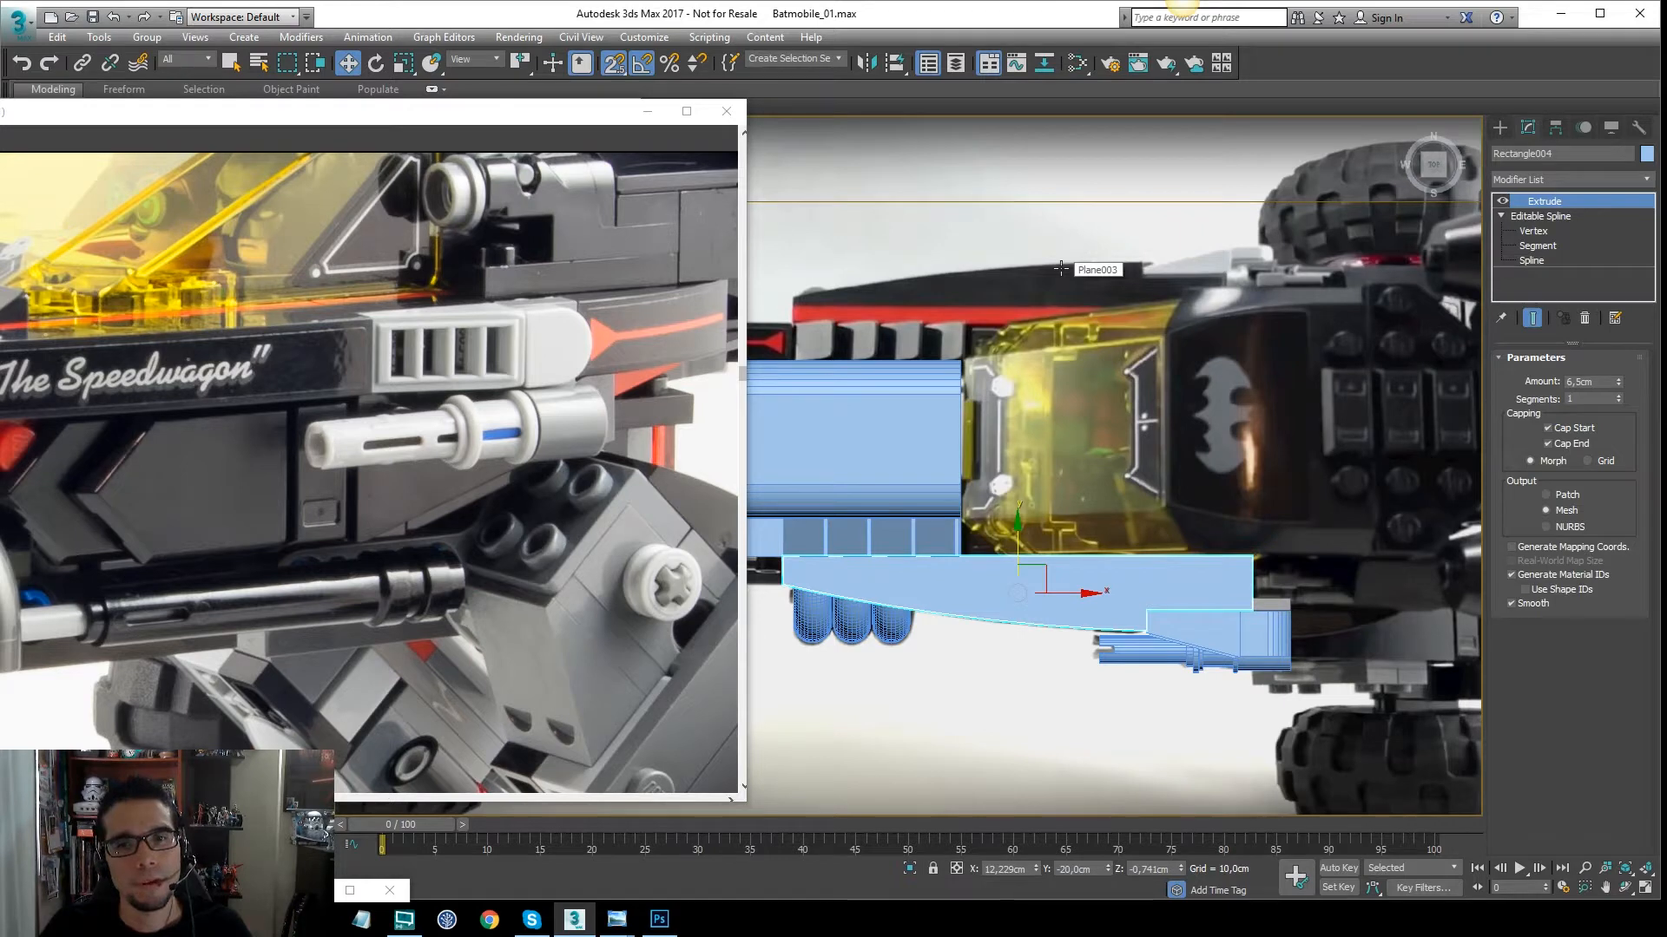
left_click(1500, 126)
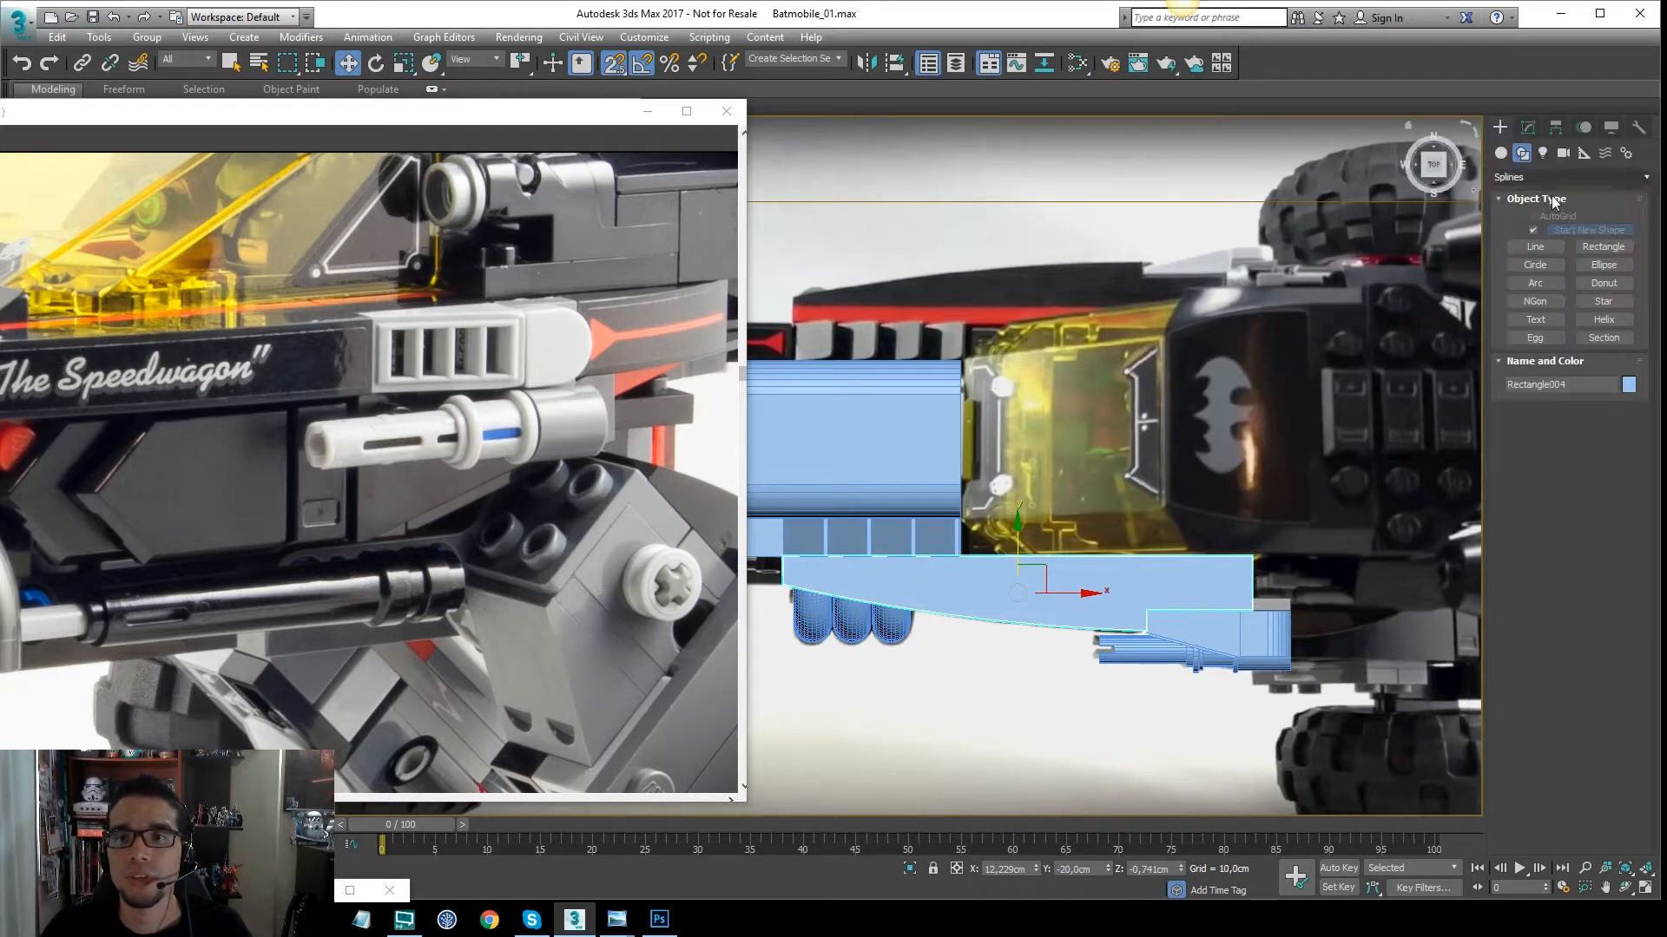
left_click(1603, 247)
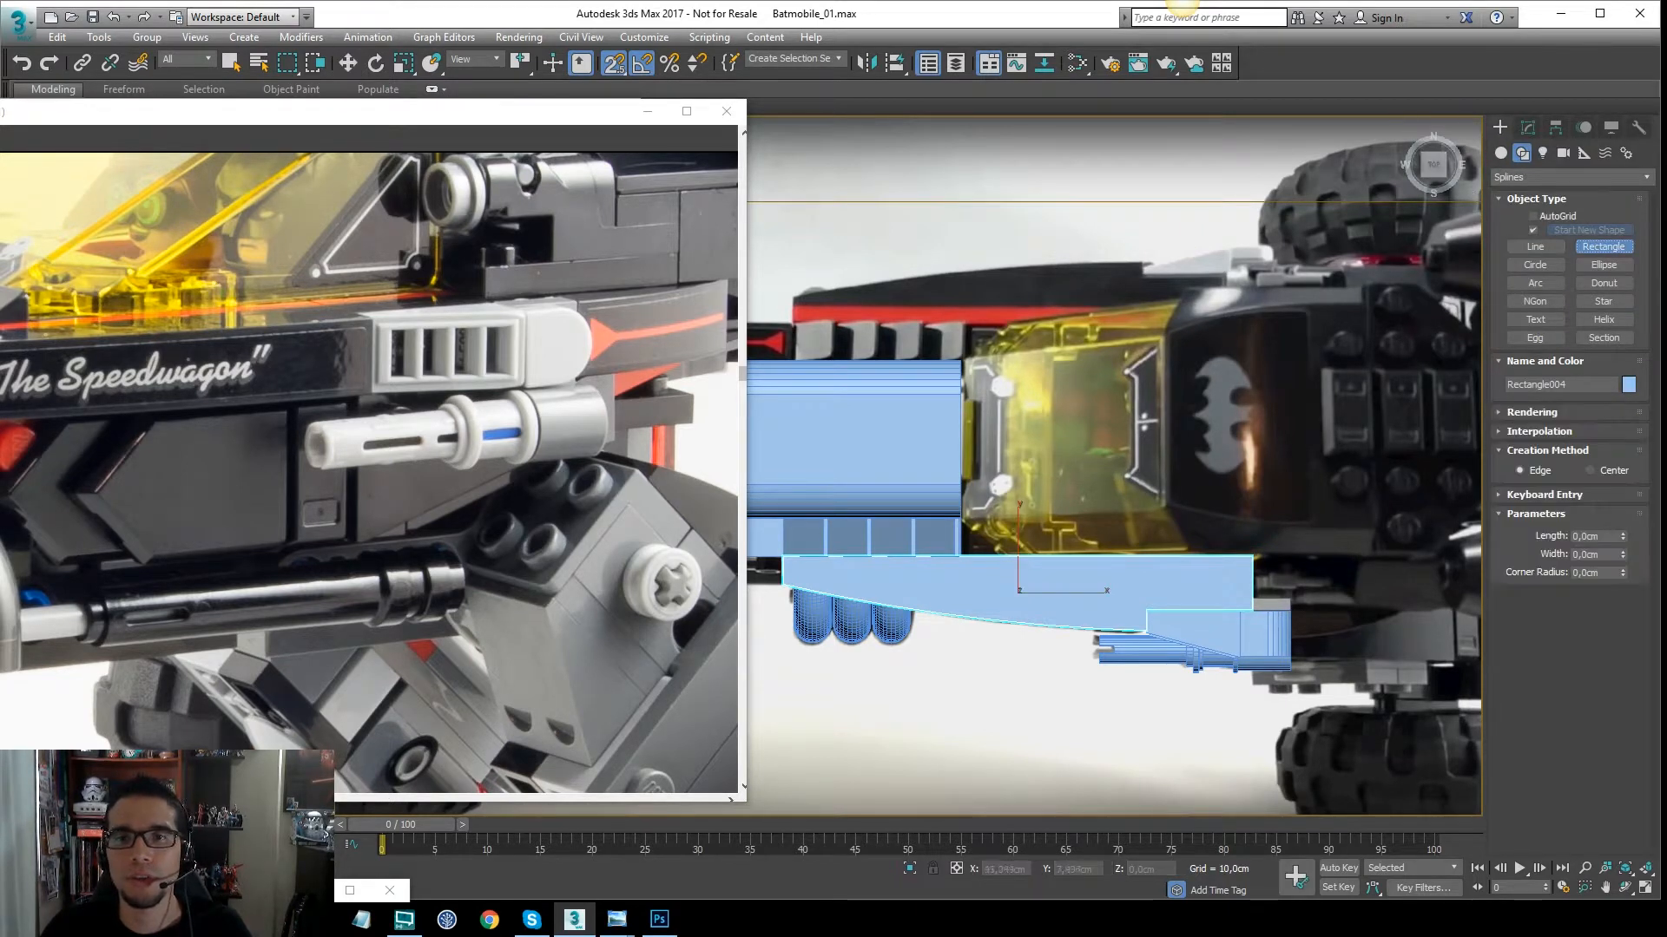
middle_click_drag(1037, 440, 1055, 413)
scroll(1050, 420, "up", 2)
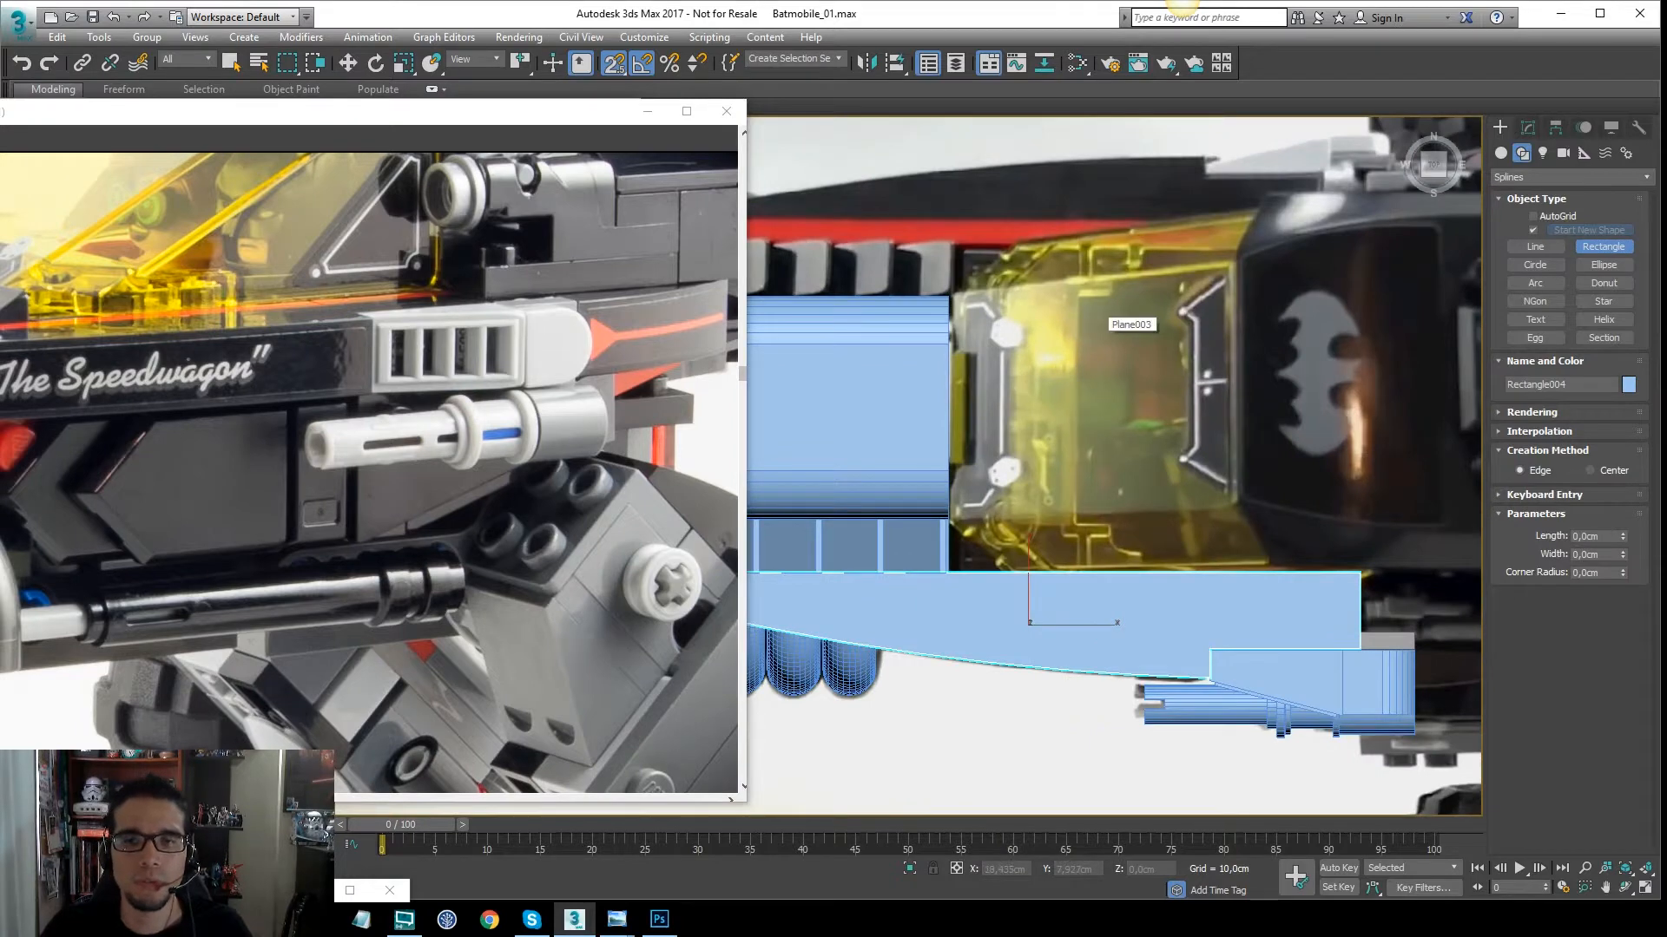
middle_click_drag(1119, 314, 1121, 345)
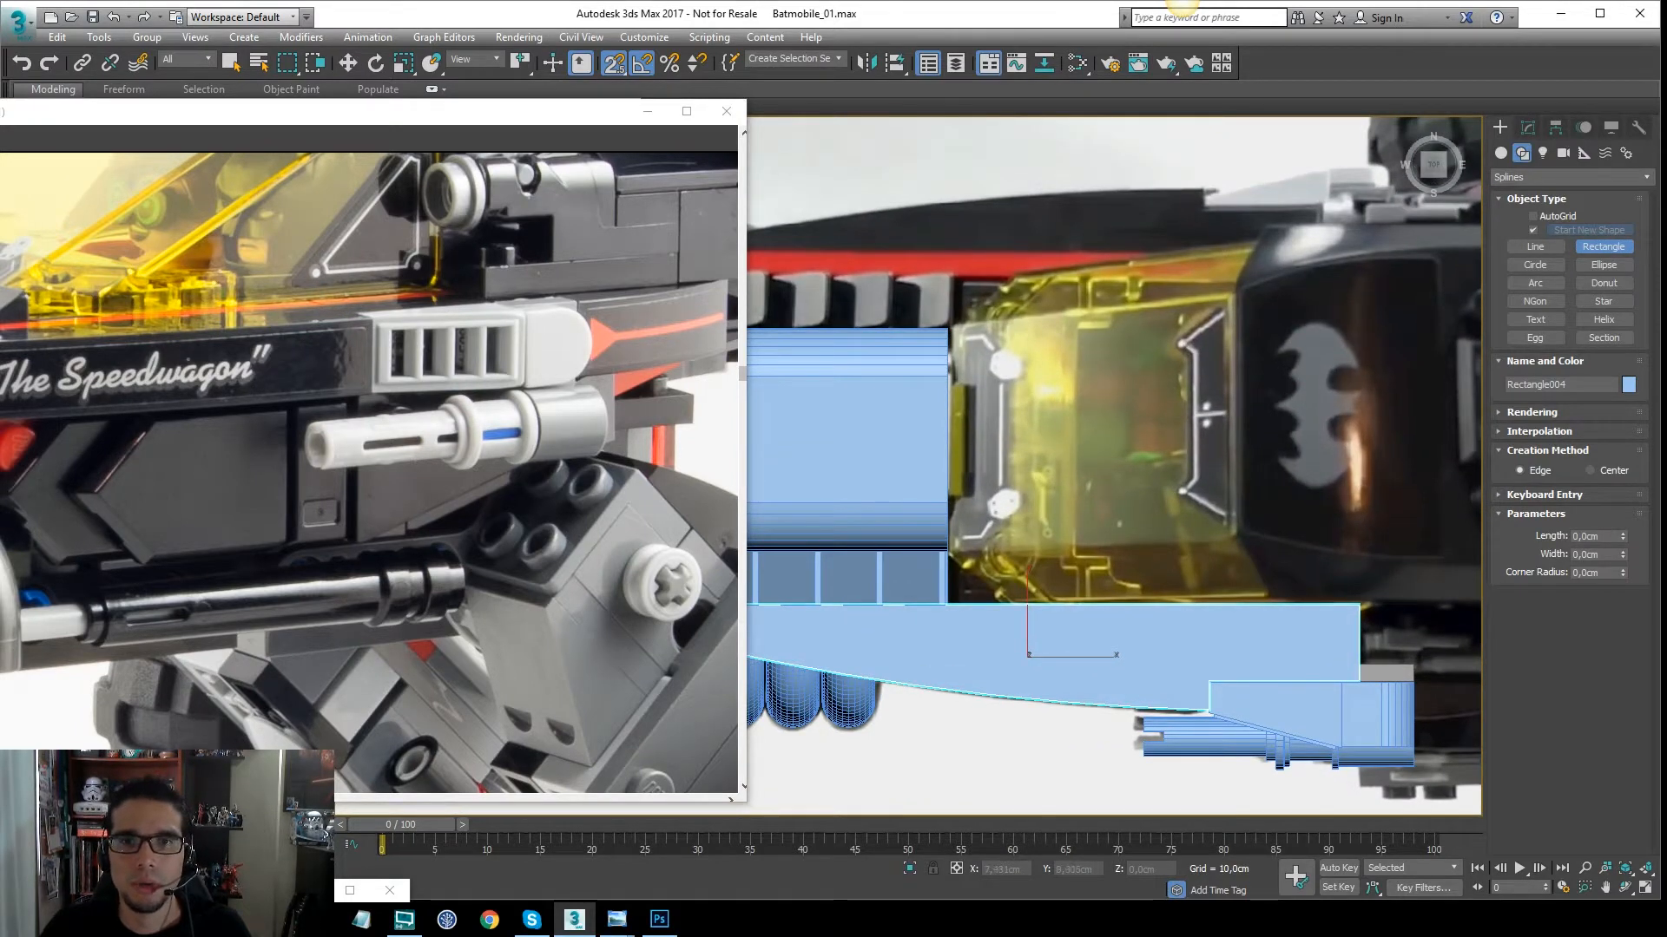
left_click_drag(948, 330, 1237, 545)
key("w")
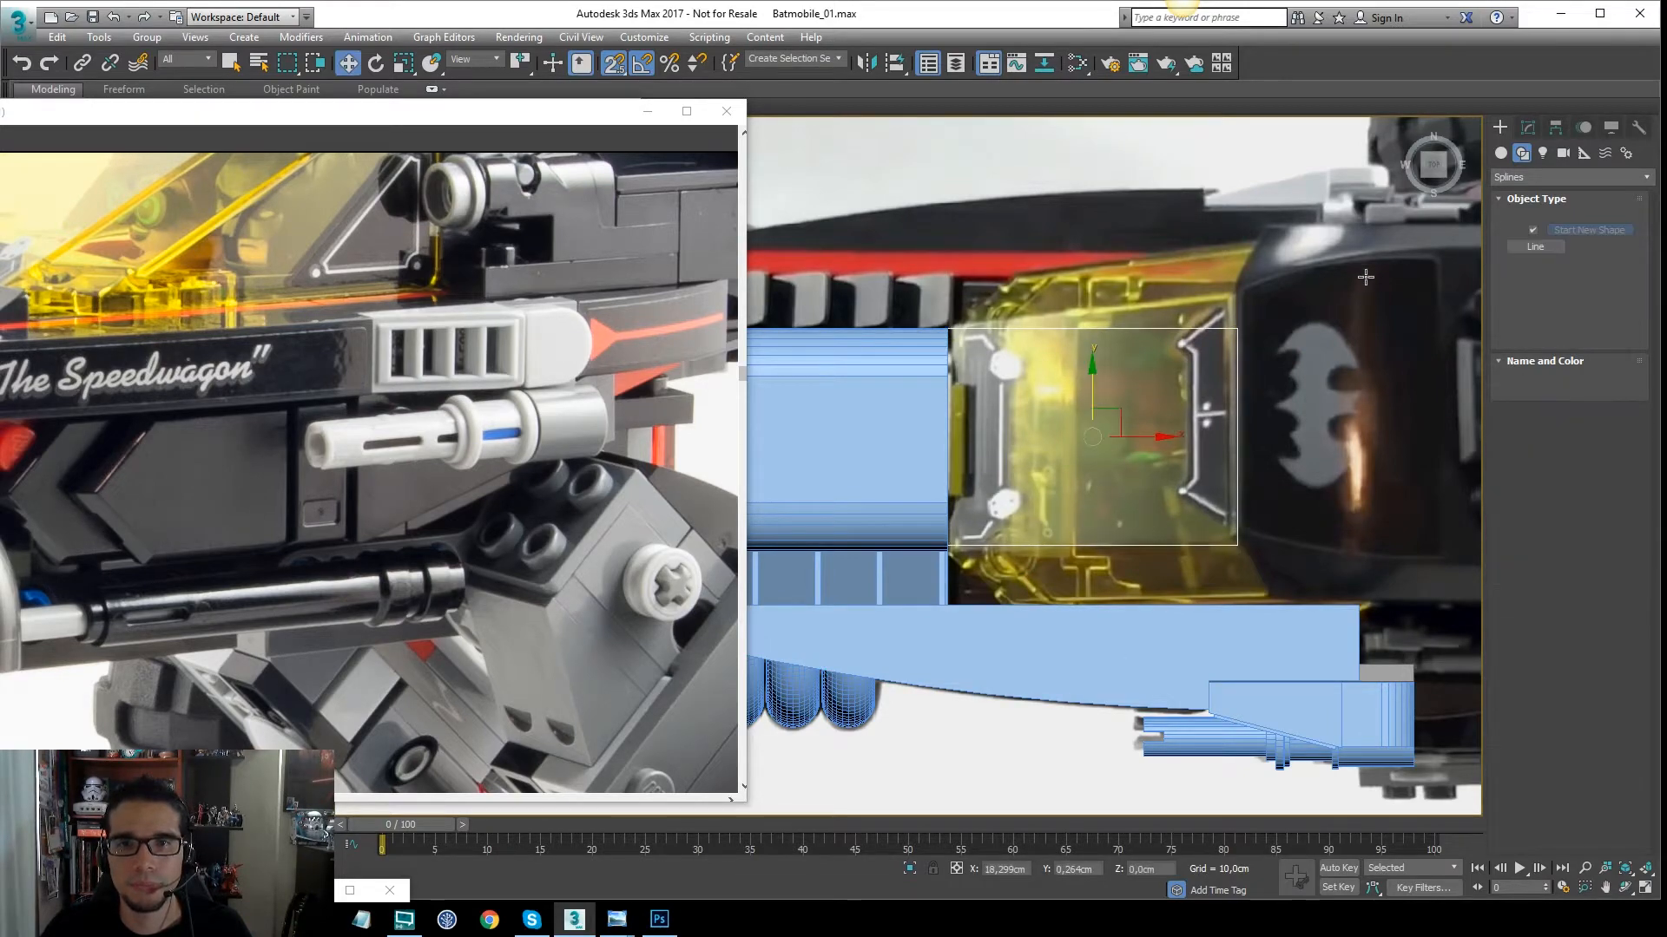
key("f")
scroll(1186, 330, "down", 6)
middle_click_drag(964, 321, 1107, 466)
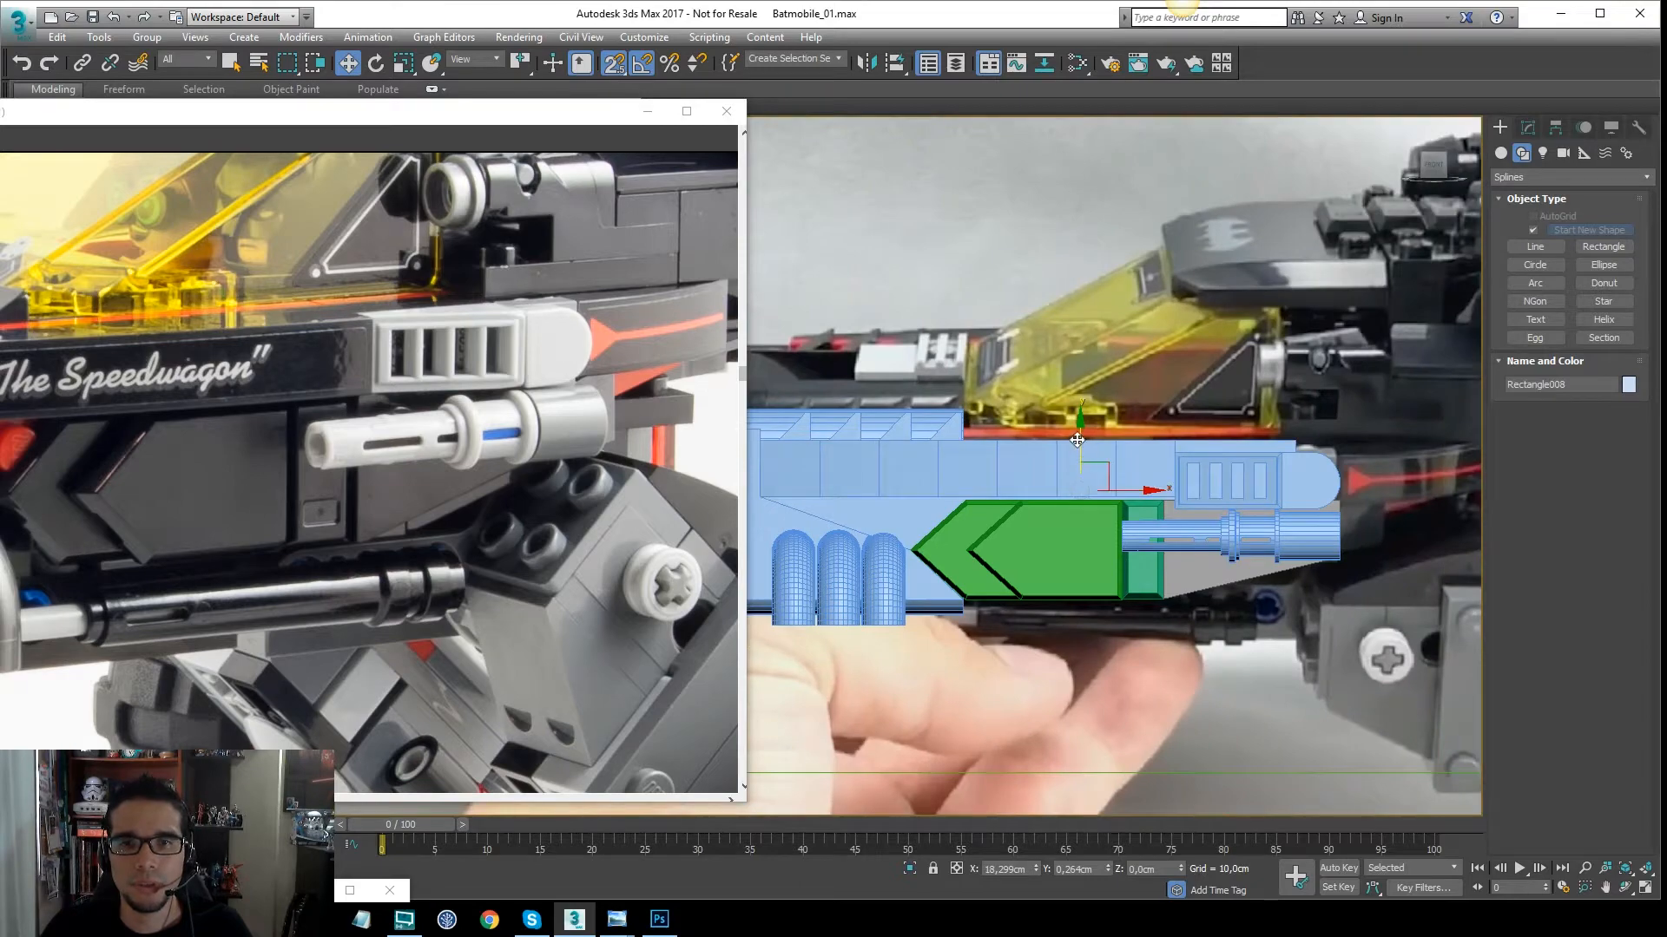
left_click_drag(1078, 440, 1101, 325)
left_click(1528, 128)
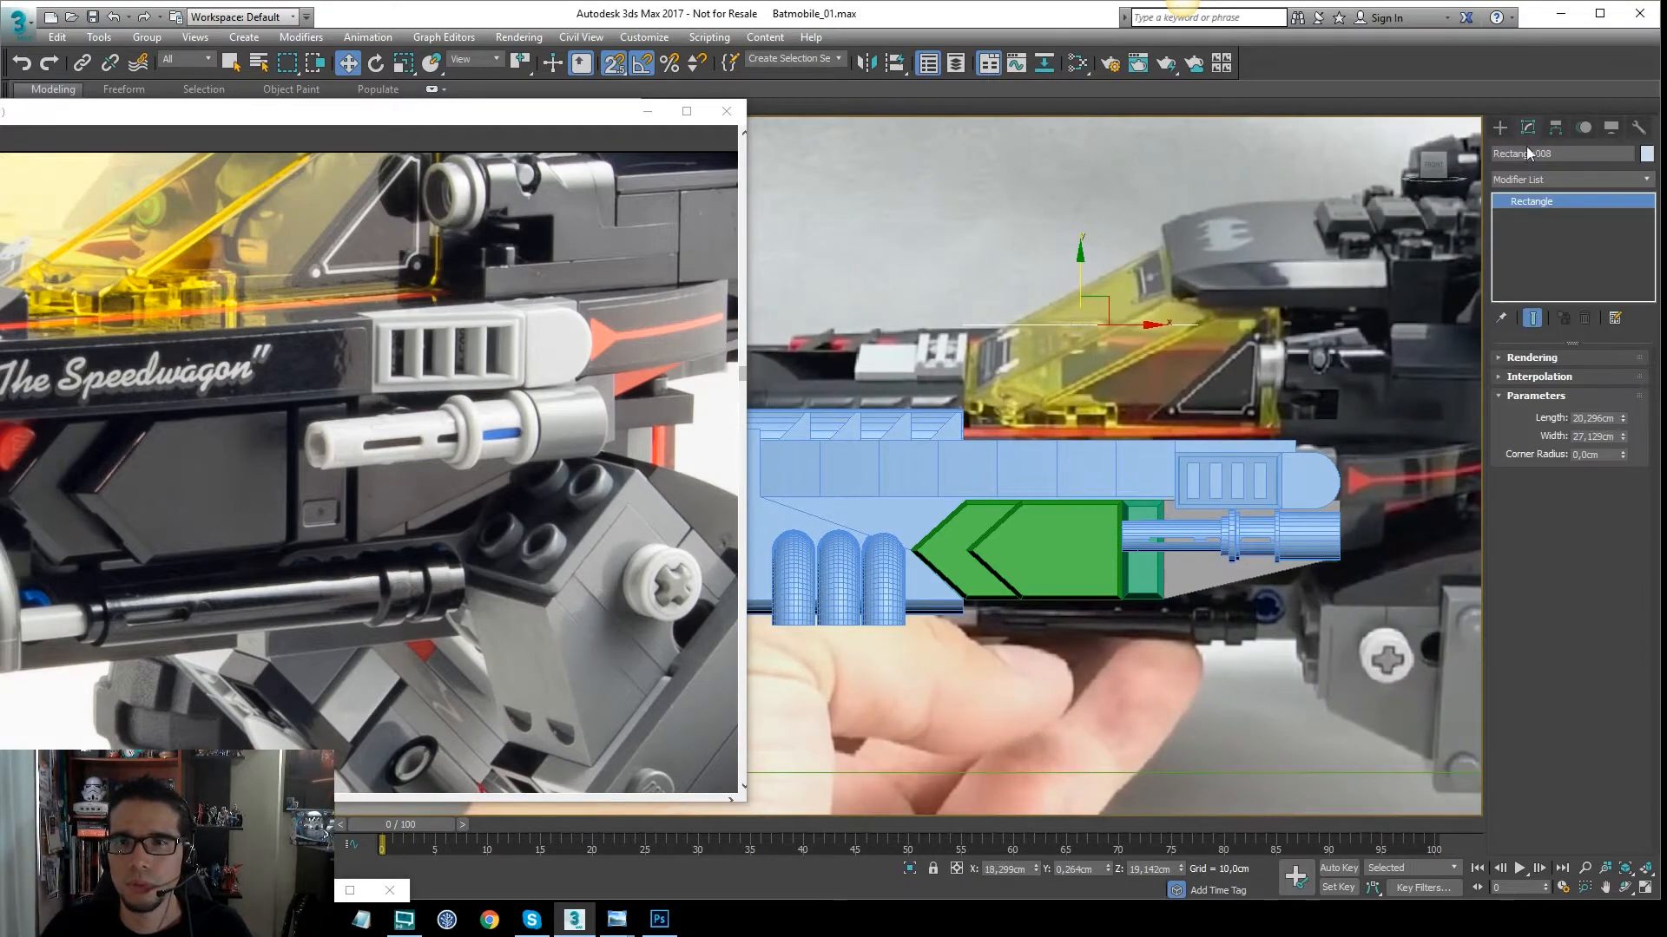
key("ctrl+z")
key("Delete")
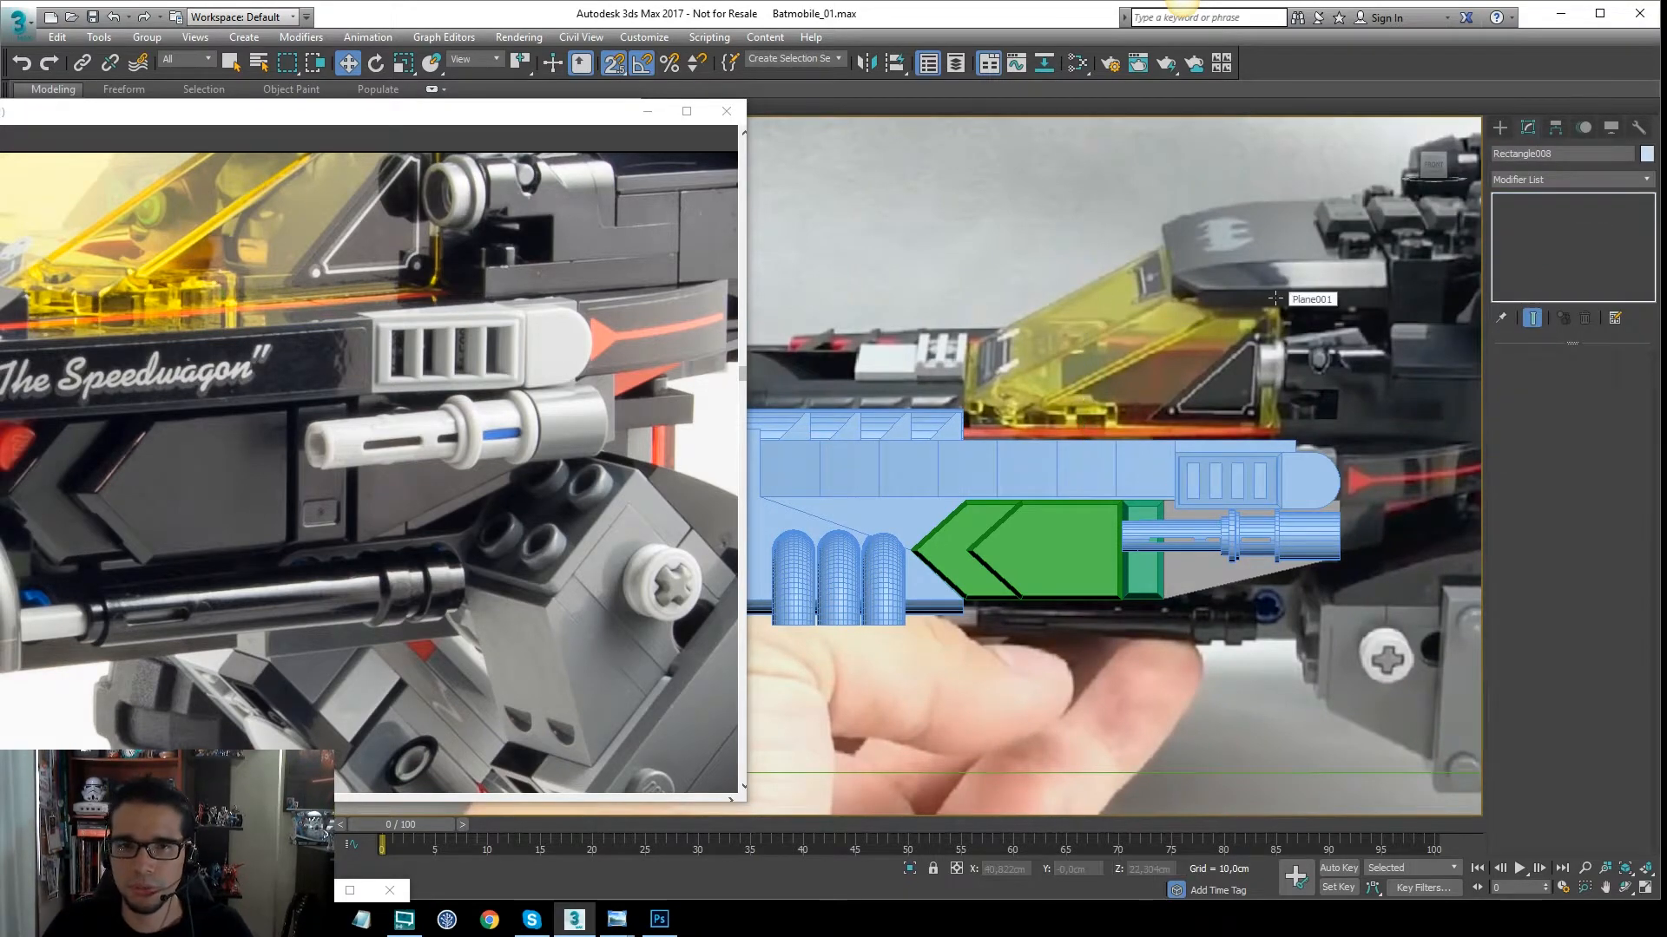
Create a box over the canopy in the top view, about 20.5 cm long, 26.4 cm wide and 26.1 cm high
key("t")
key("z")
middle_click_drag(1114, 435, 1126, 452)
scroll(1126, 452, "up", 5)
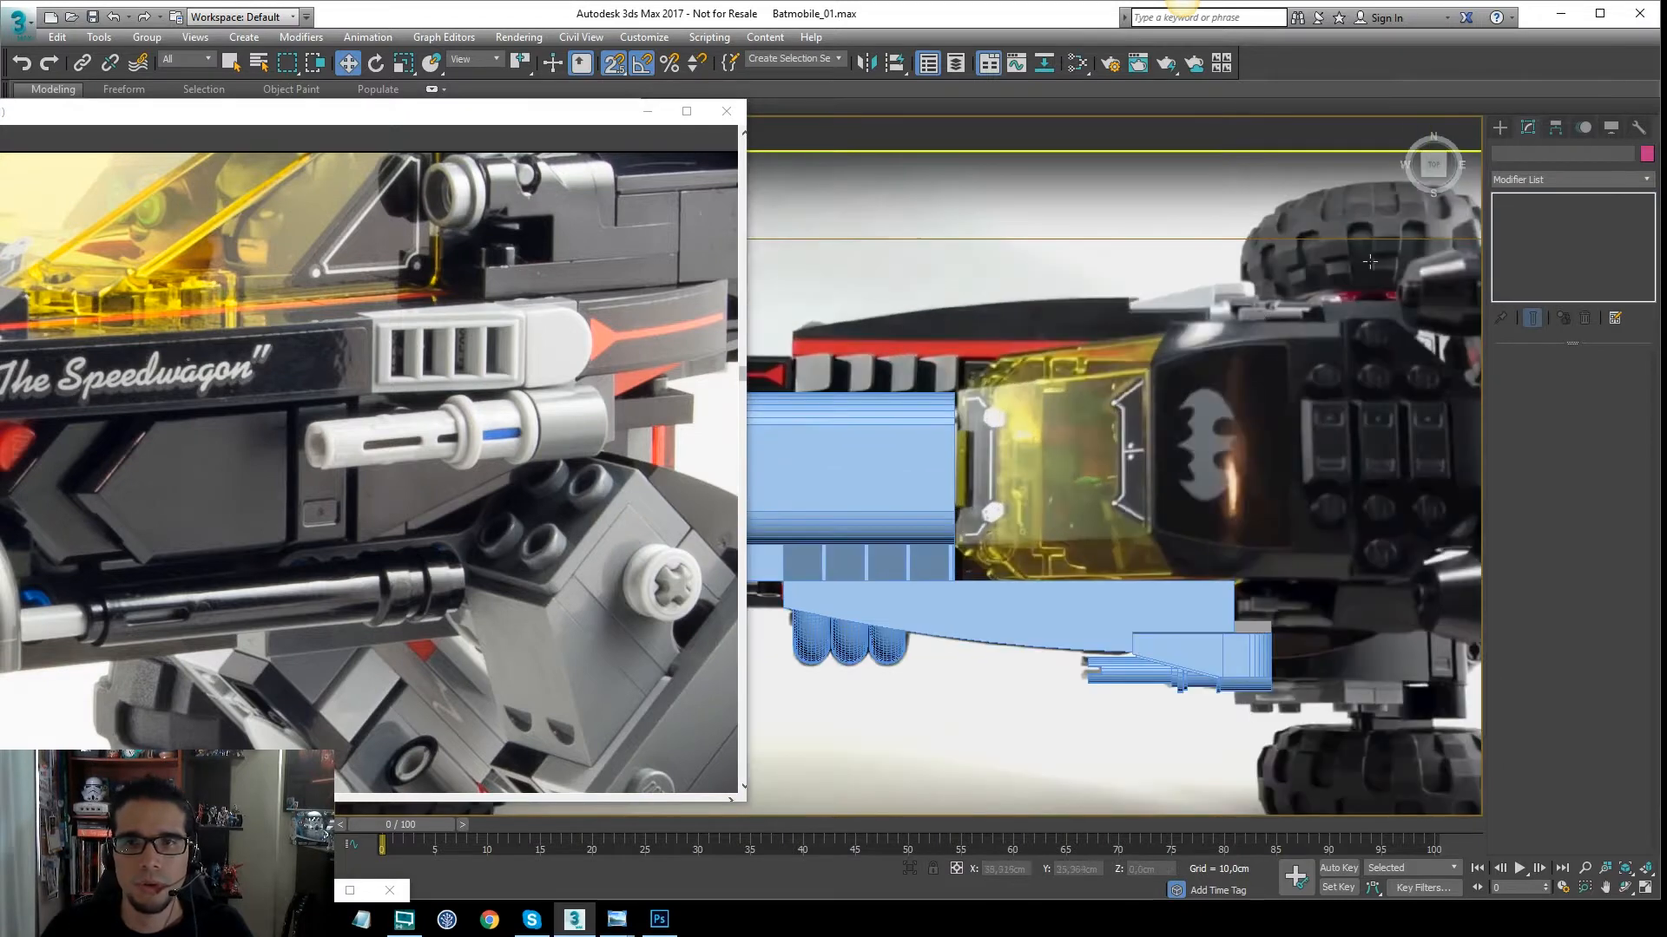
left_click(1499, 130)
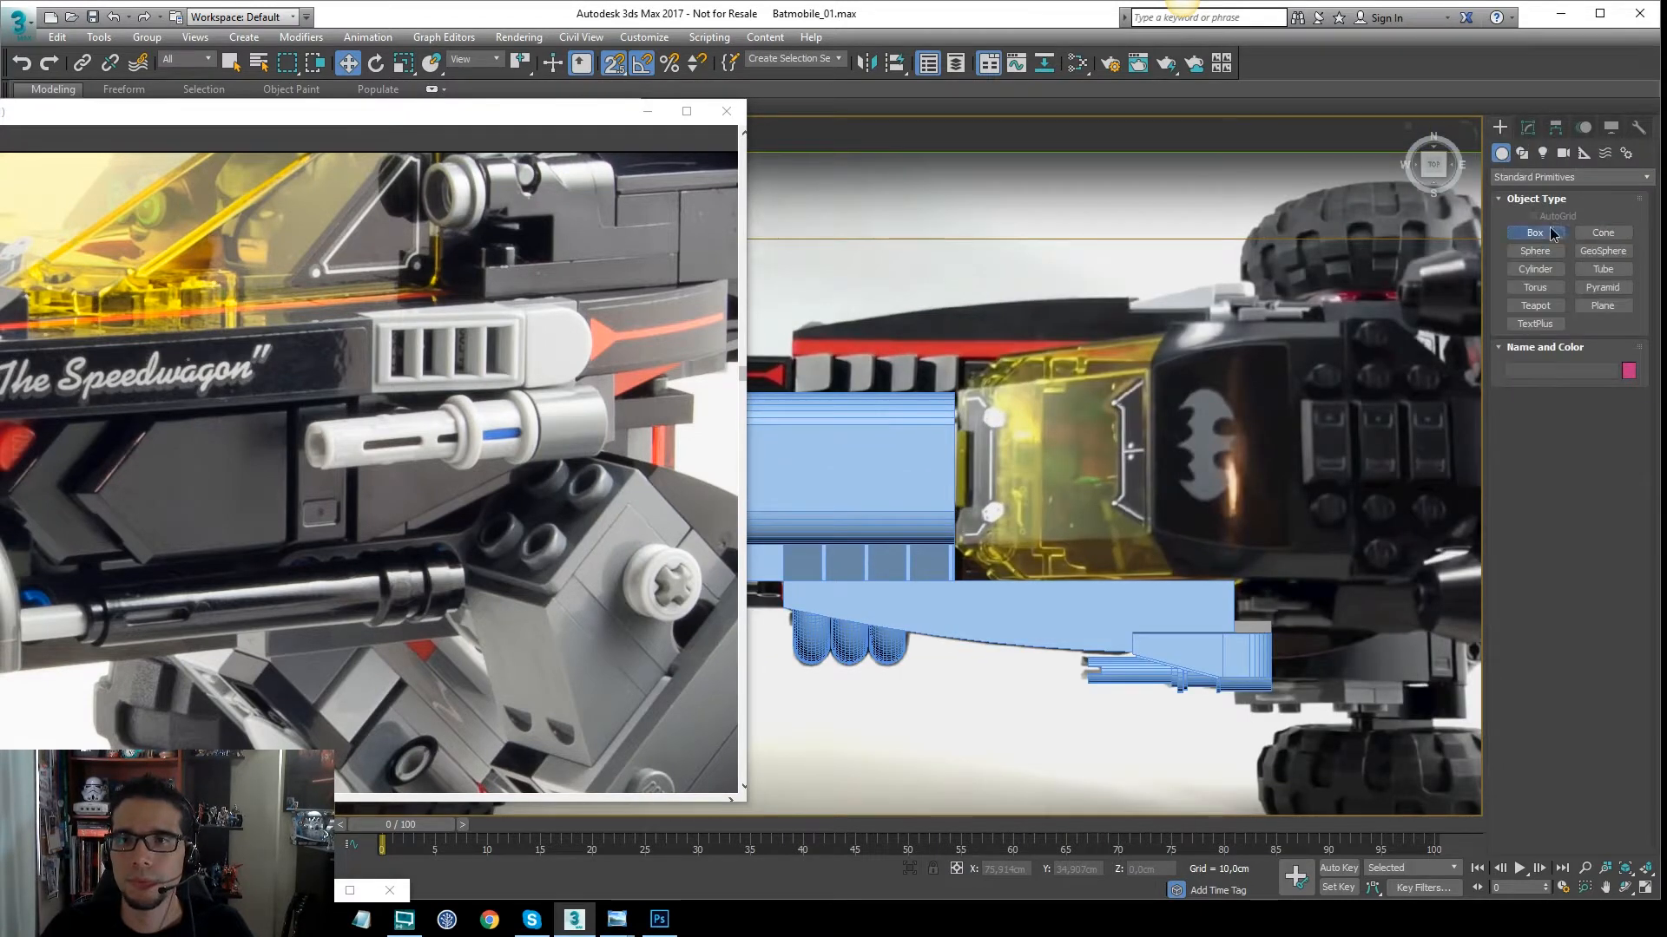
left_click(1550, 232)
left_click_drag(953, 393, 1147, 542)
left_click(1144, 352)
key("w")
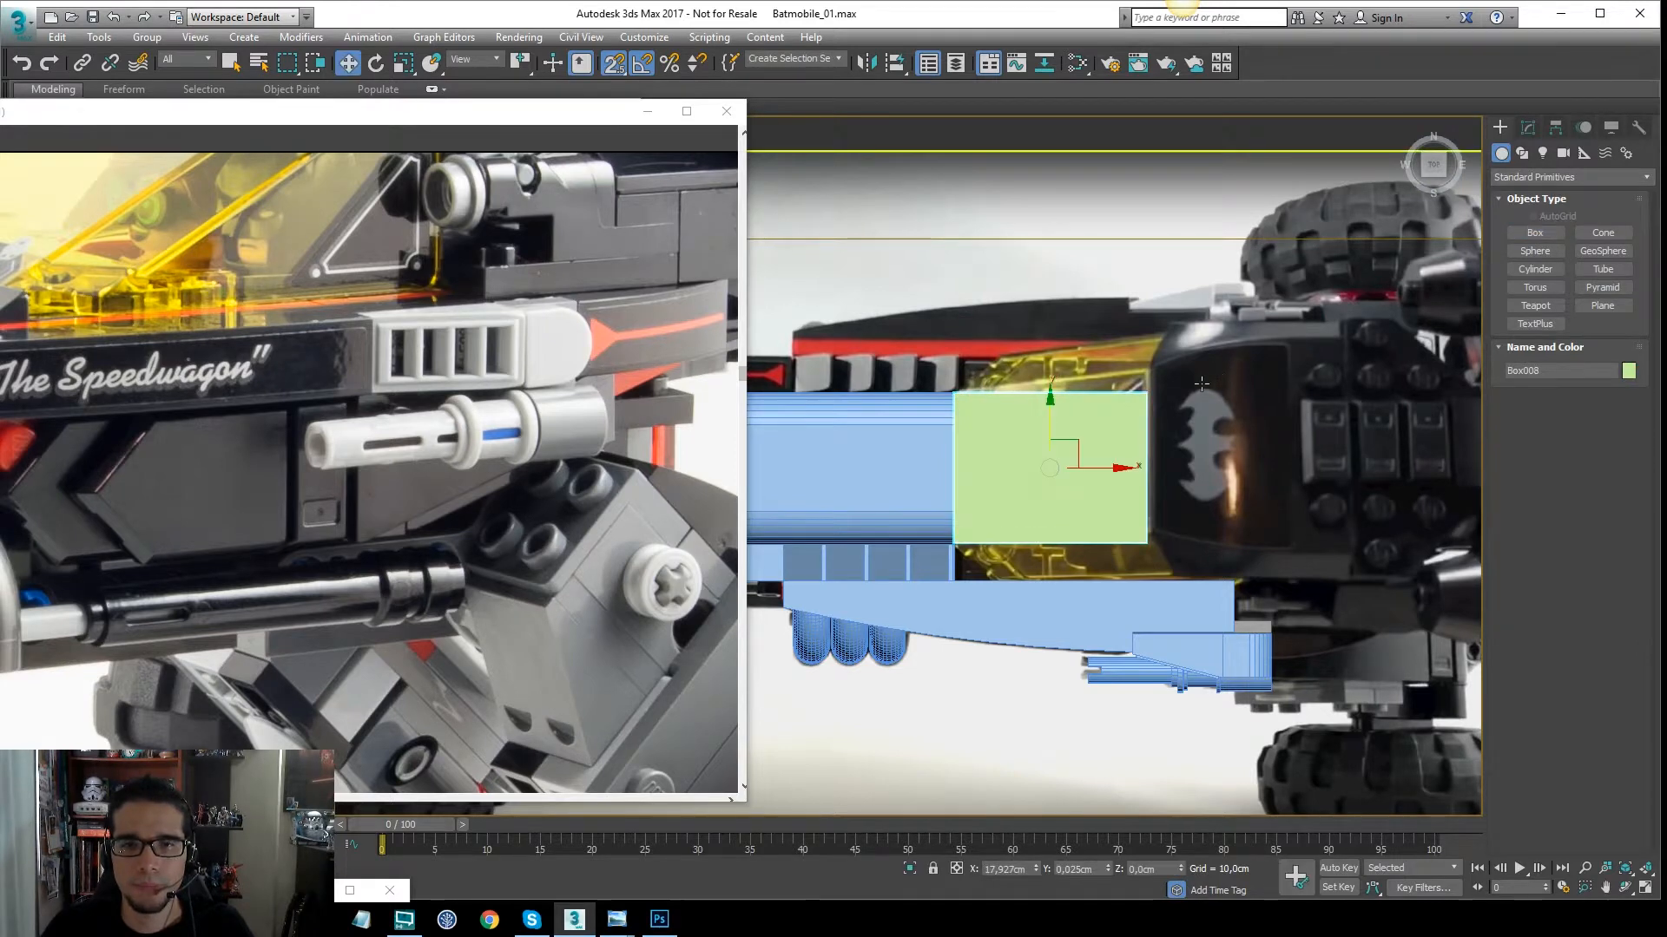
Make the box see-through and raise it in the front view to Z about 7.22 cm, its base on the canopy's lower edge
key("f")
middle_click_drag(1102, 374, 1128, 433)
key("alt+x")
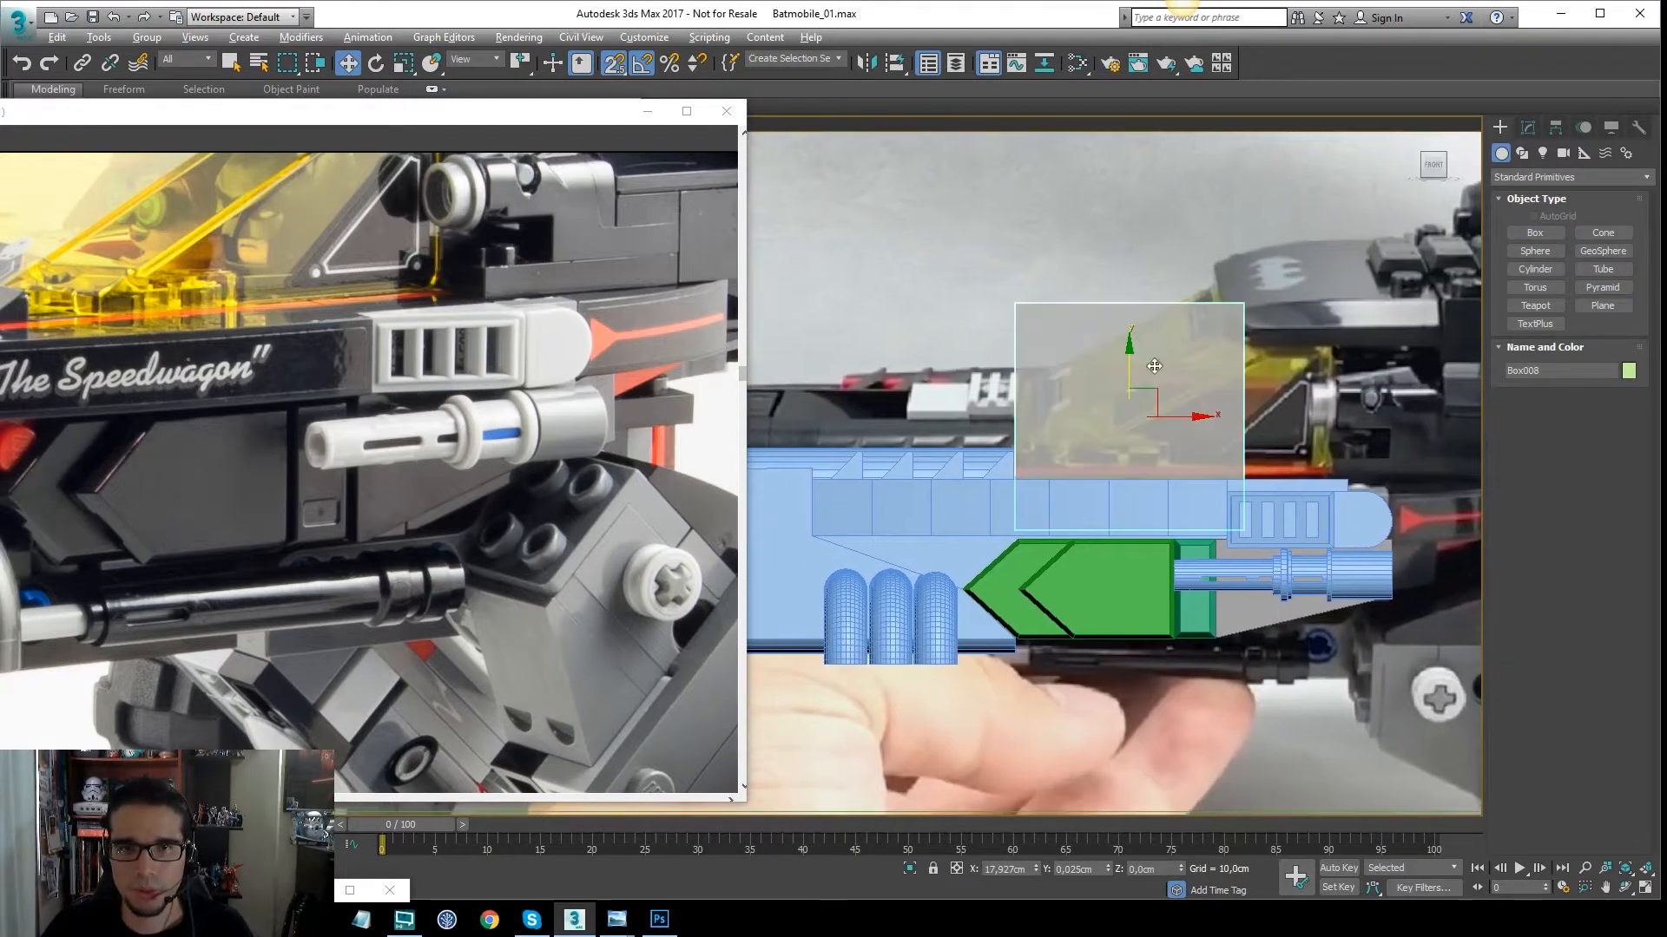
scroll(1137, 390, "up", 5)
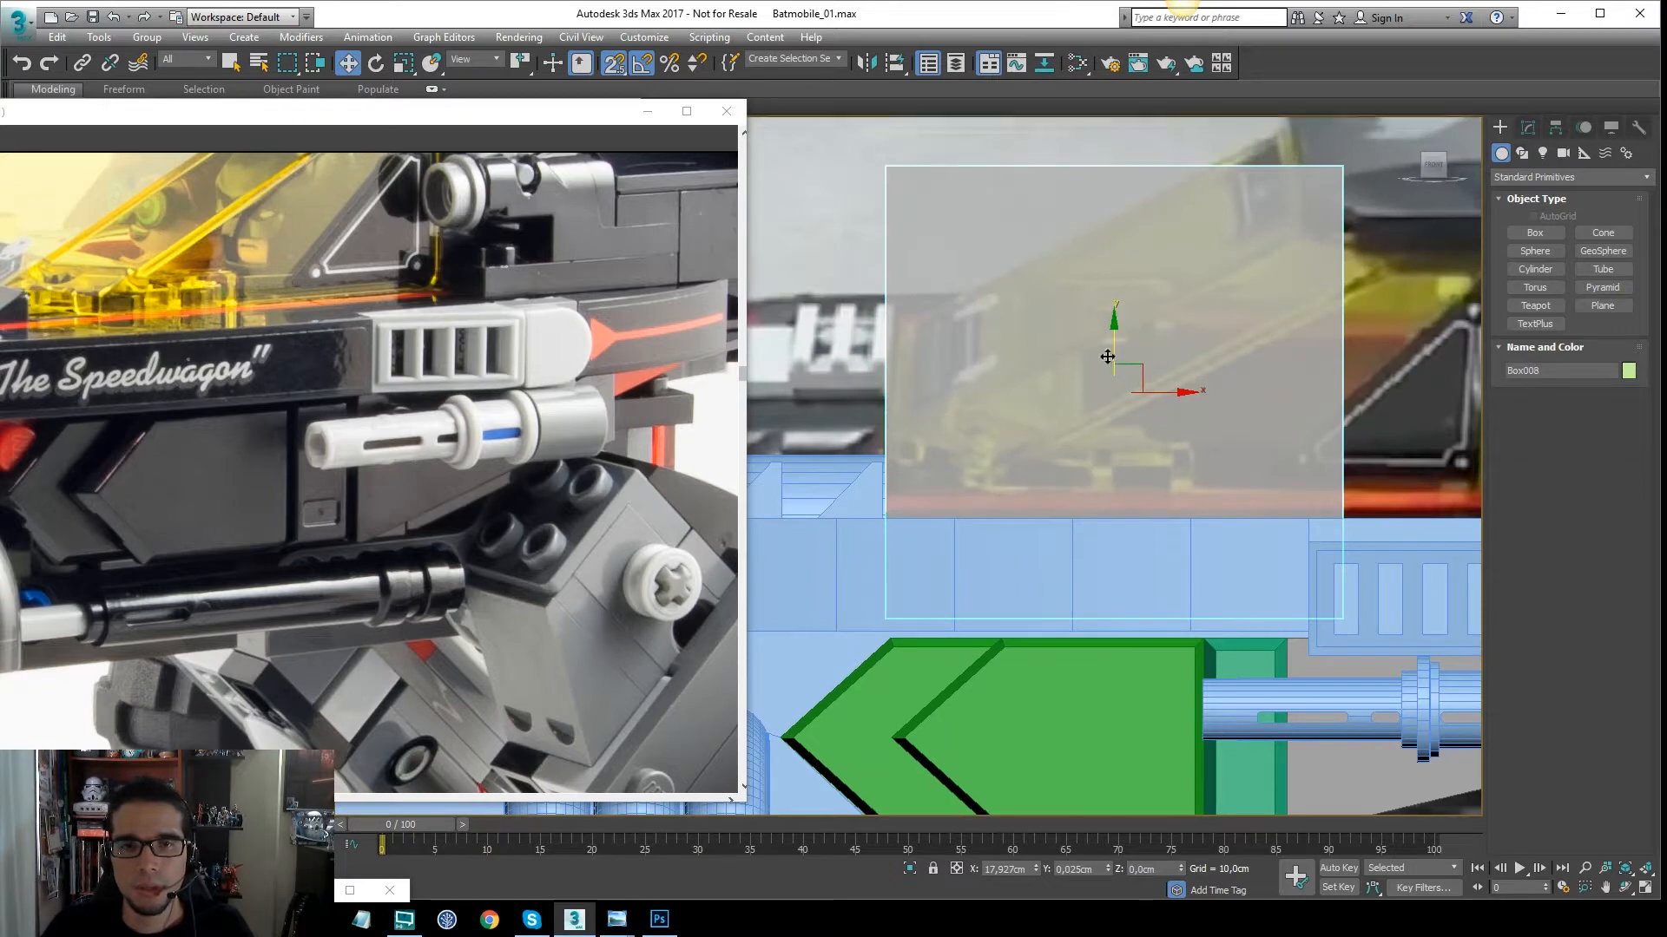
left_click_drag(1110, 365, 1123, 262)
scroll(1094, 322, "down", 5)
scroll(1172, 252, "down", 5)
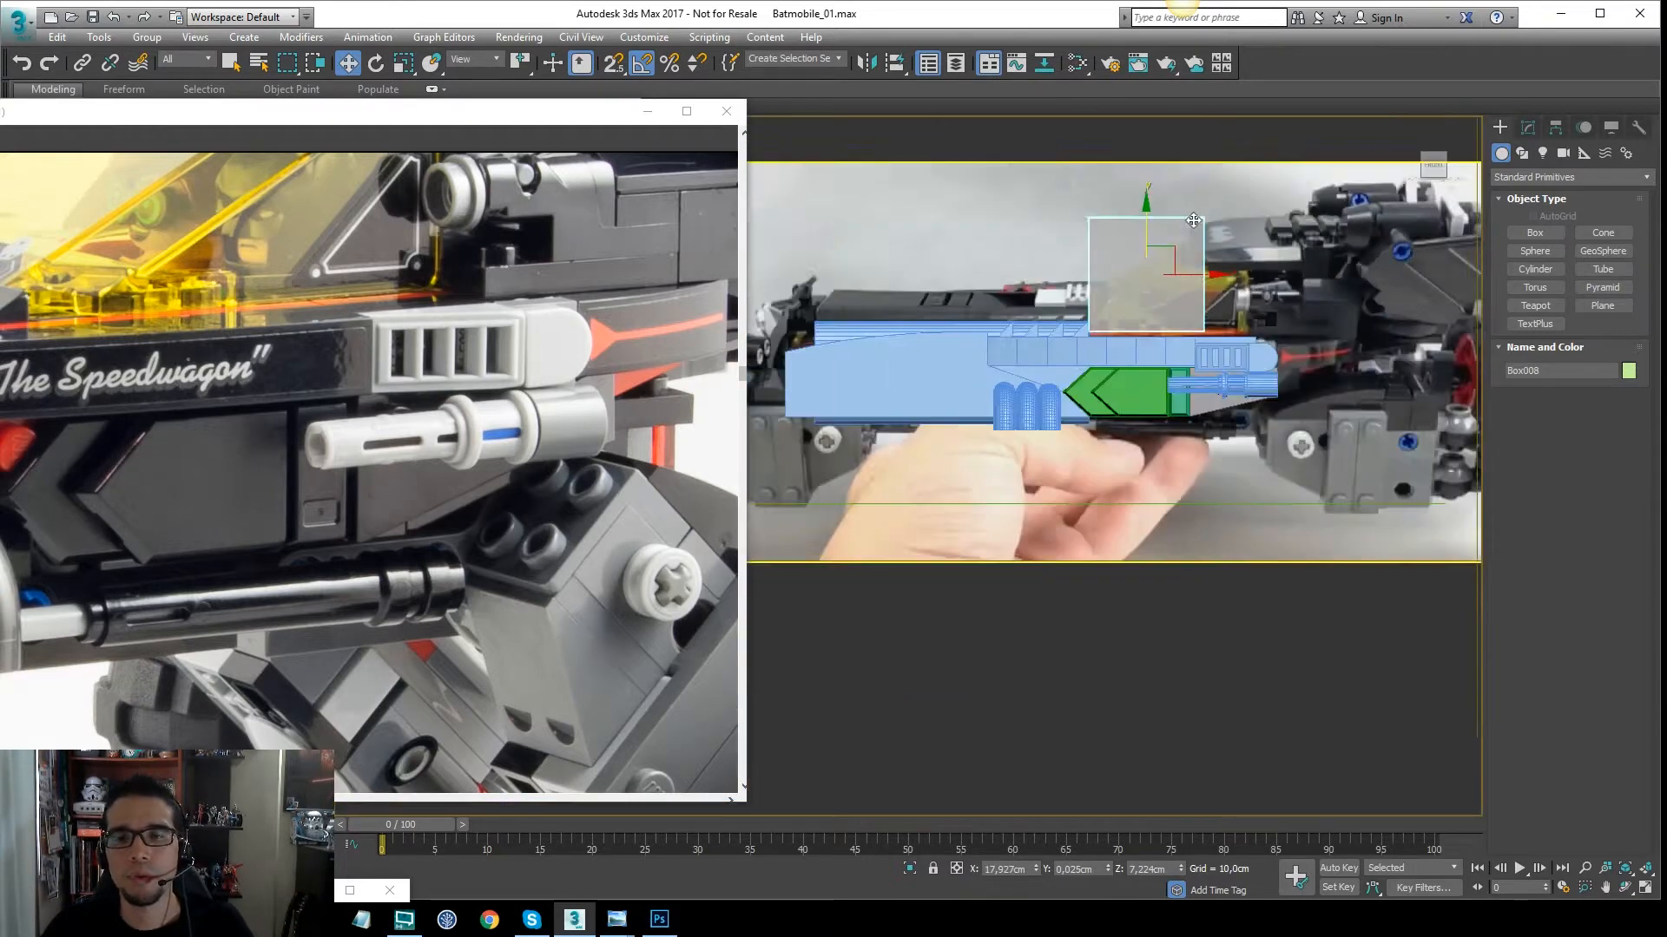
scroll(1218, 249, "up", 3)
scroll(1186, 287, "up", 4)
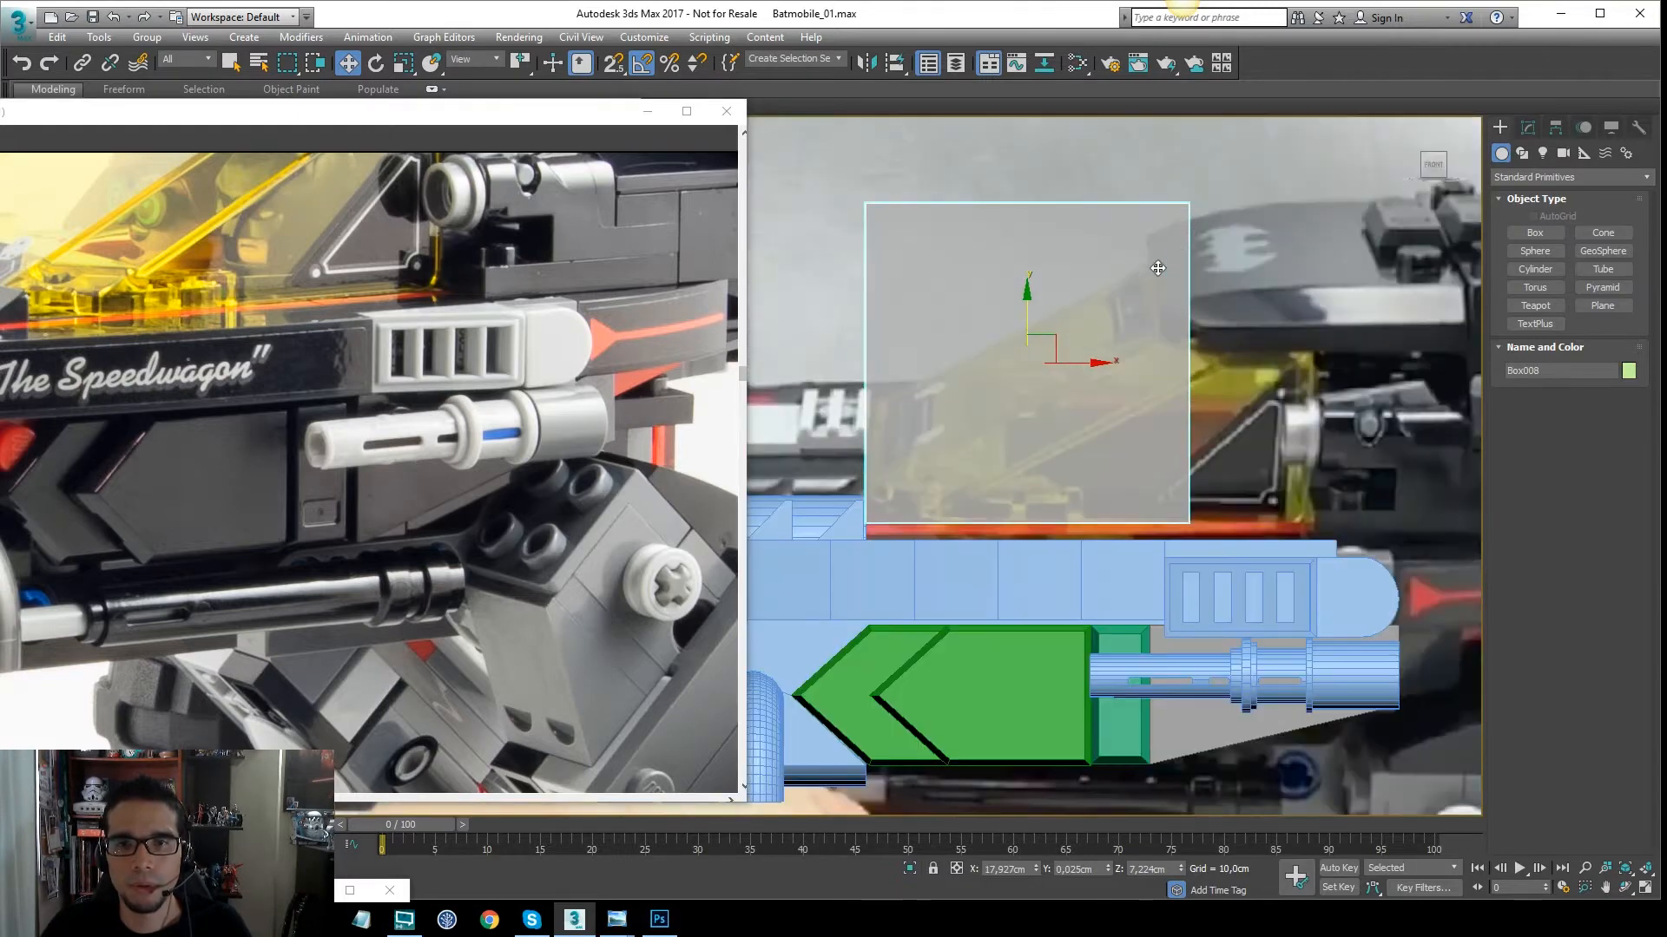
scroll(1134, 255, "down", 2)
middle_click_drag(1141, 253, 1174, 272)
Reduce the box's height to about 15.15 cm to match the side reference
left_click(1528, 128)
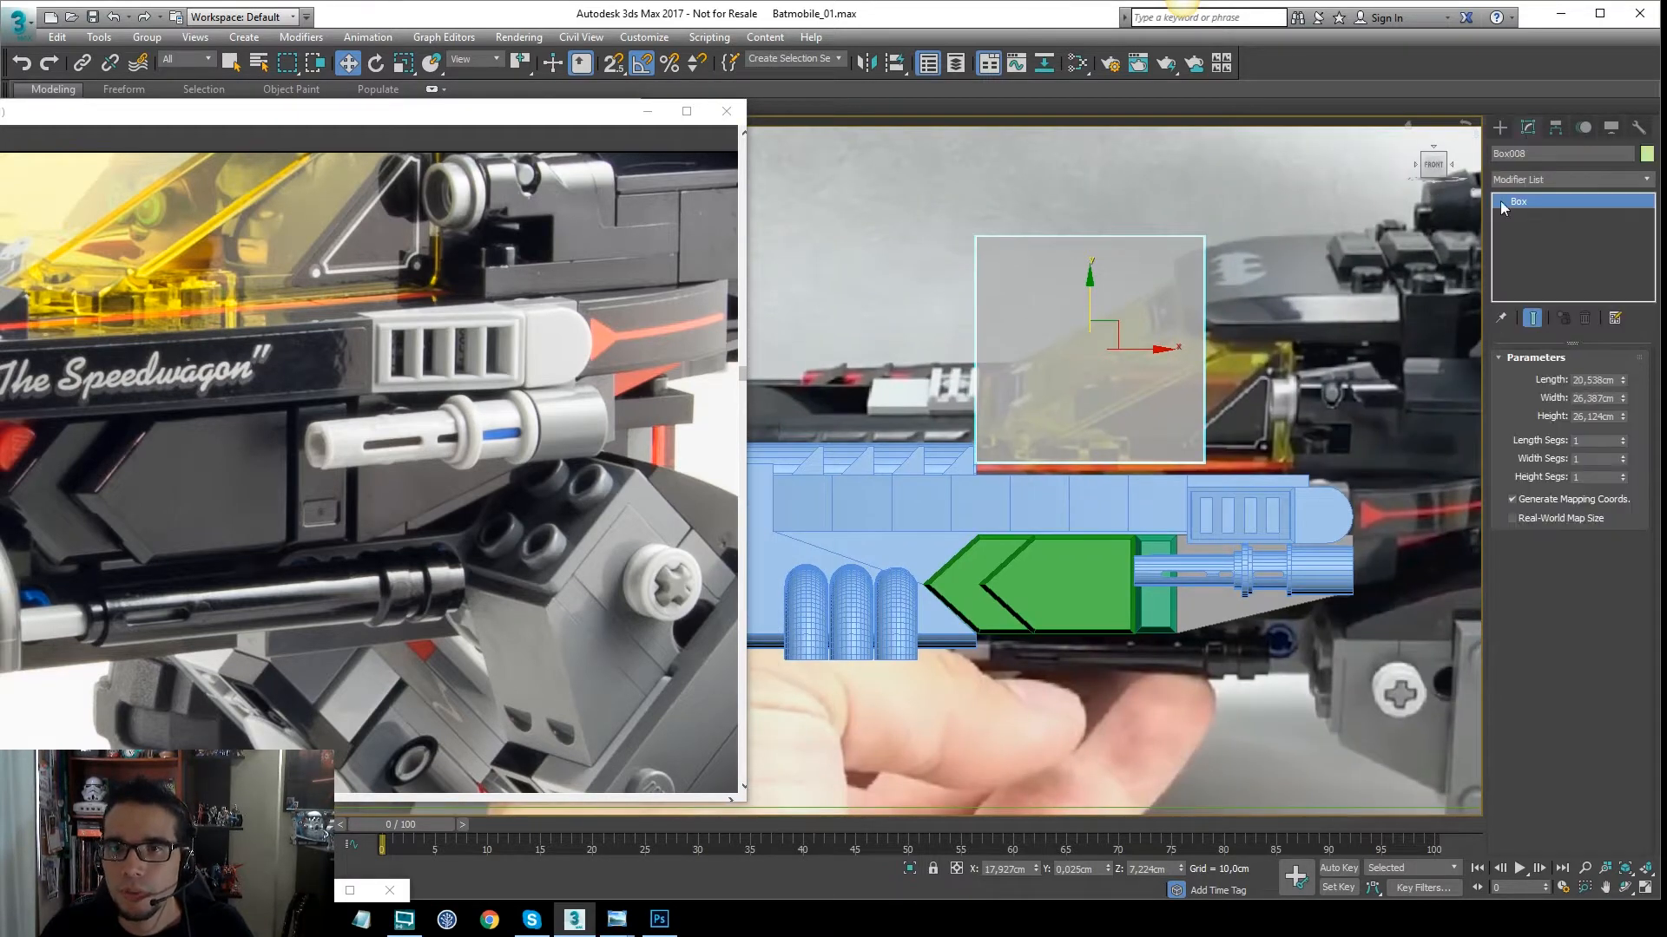
scroll(1185, 326, "up", 3)
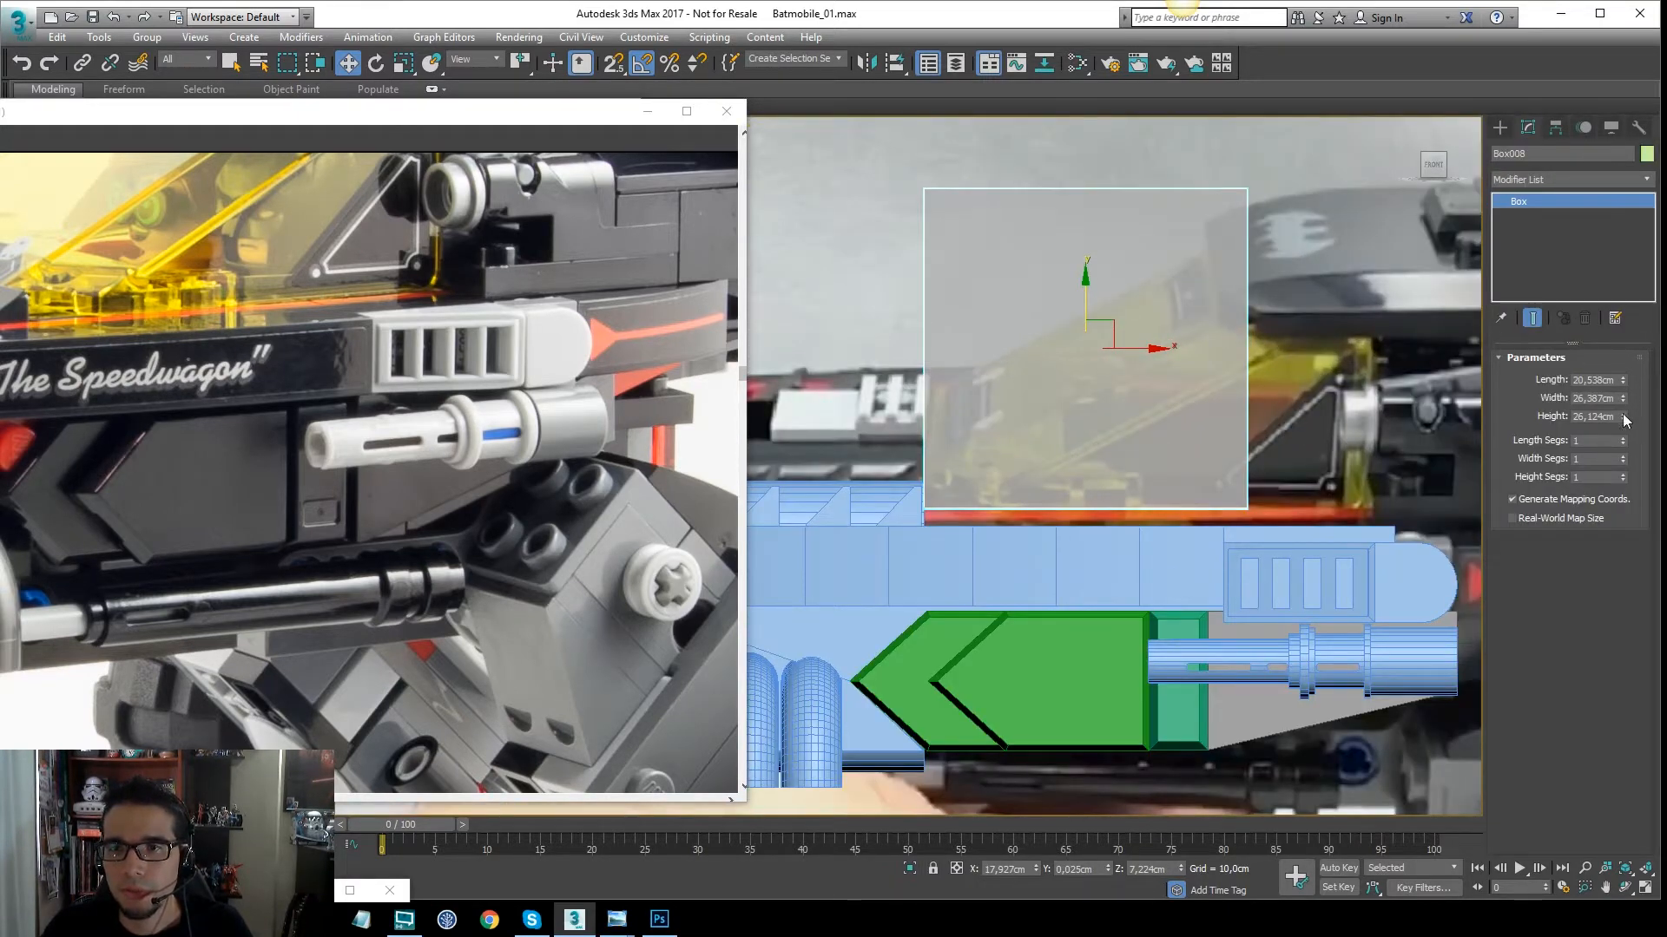
left_click_drag(1623, 417, 1622, 447)
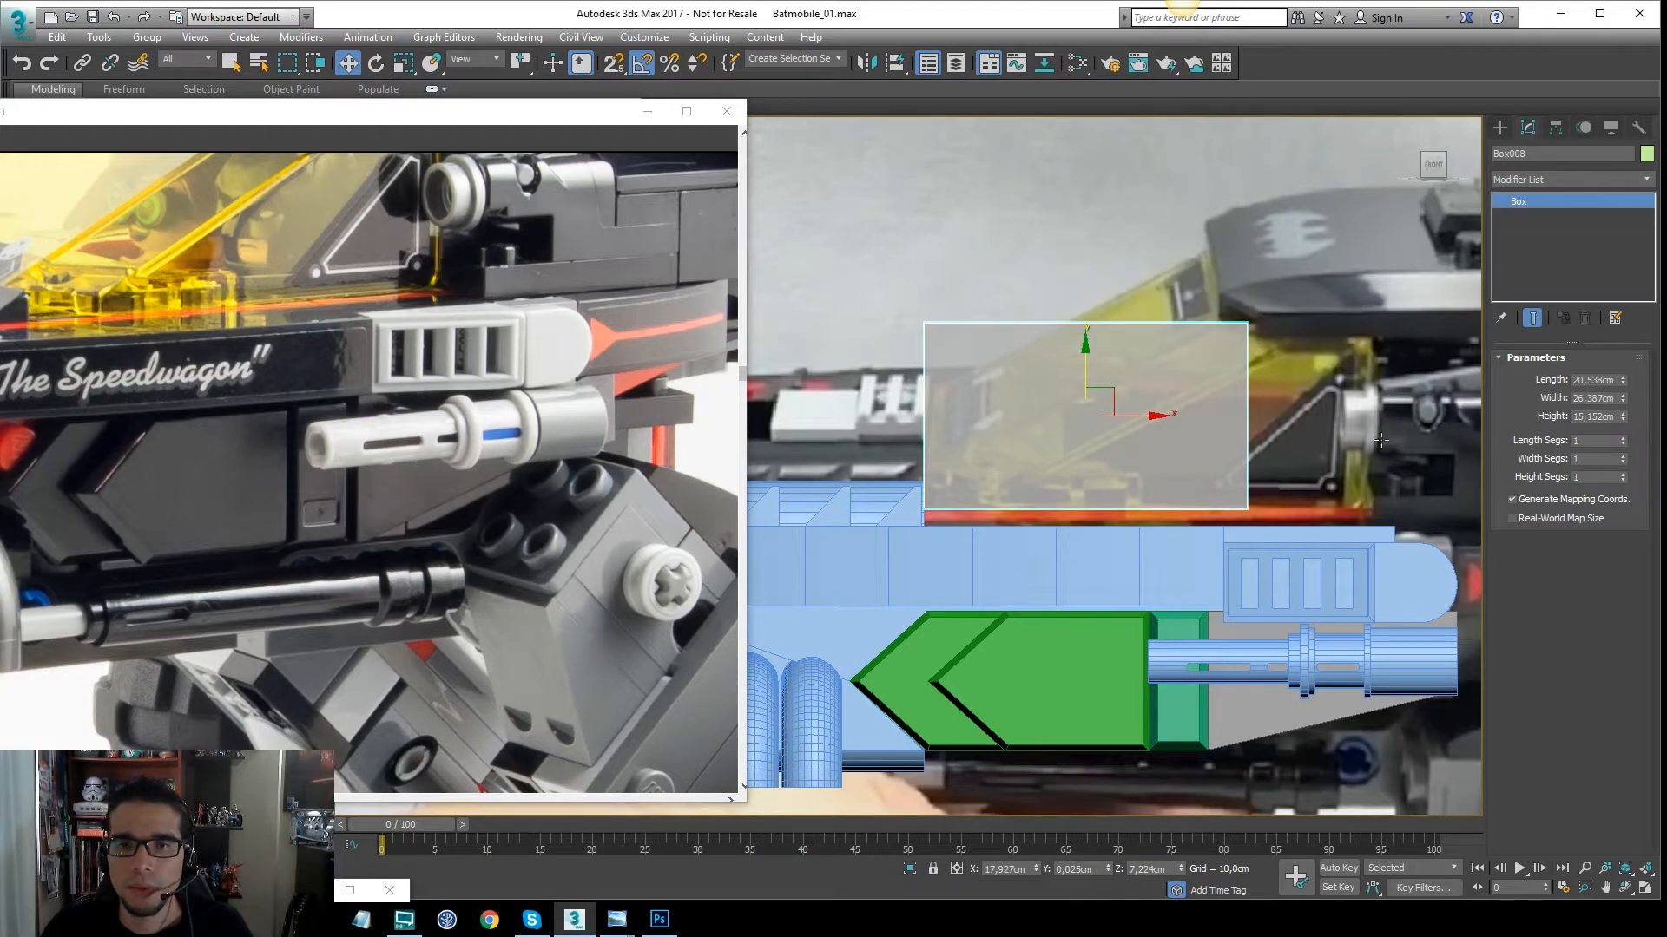
Check the box against the top and side references and convert it to an Editable Poly
middle_click_drag(1380, 441, 1306, 359, "alt")
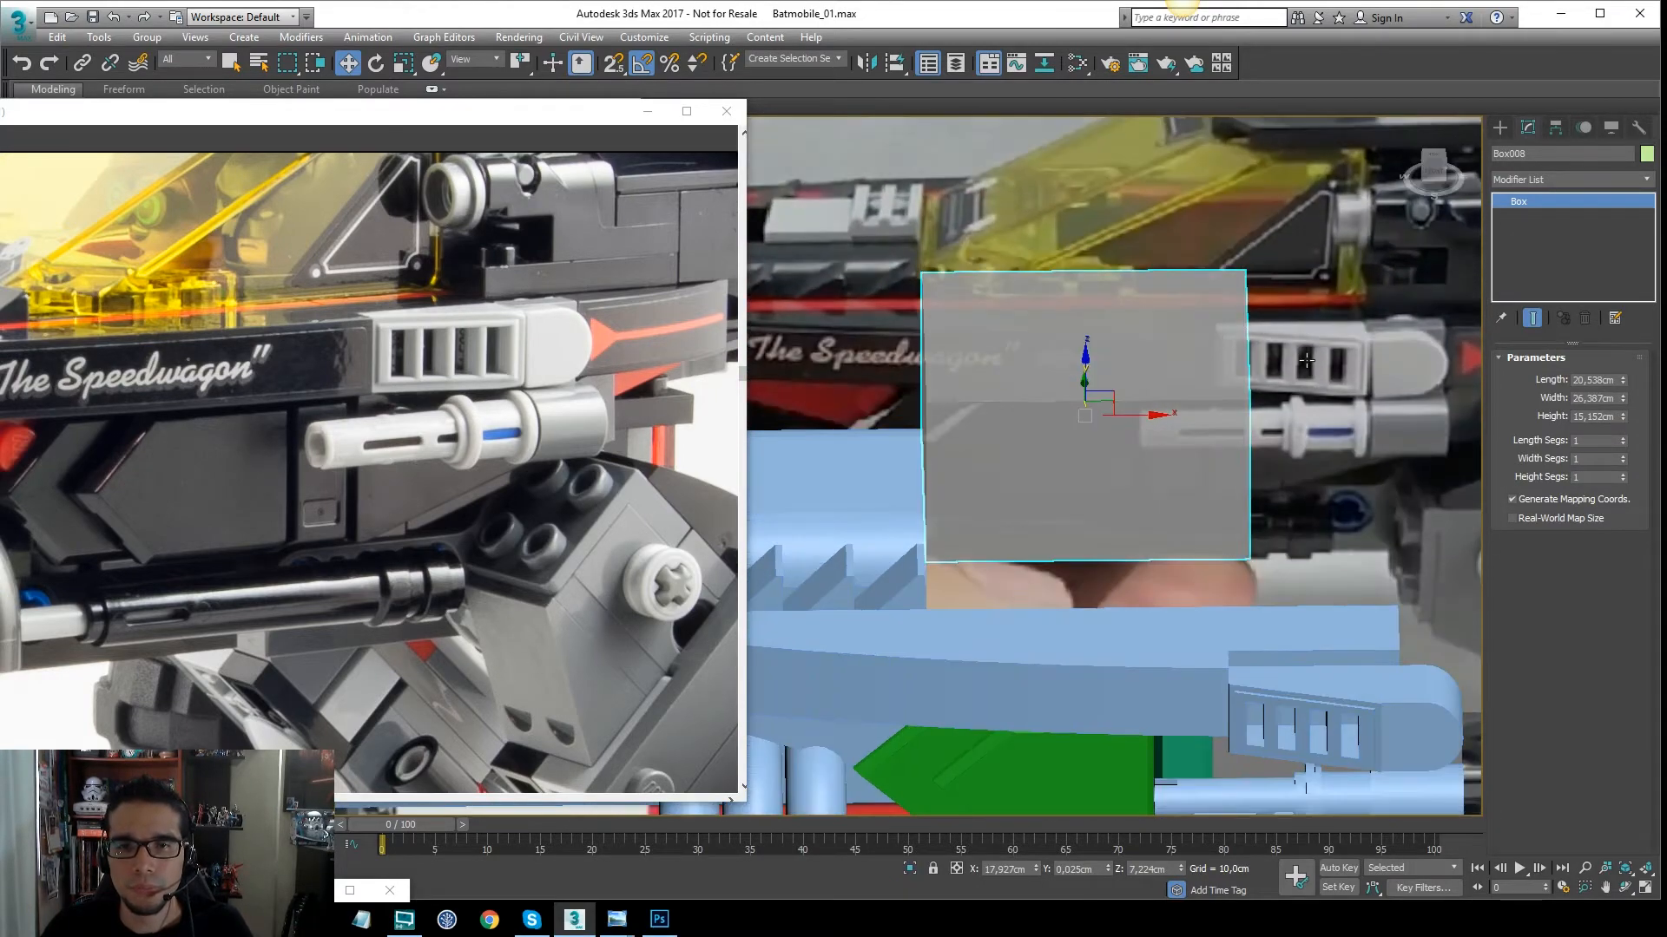
key("t")
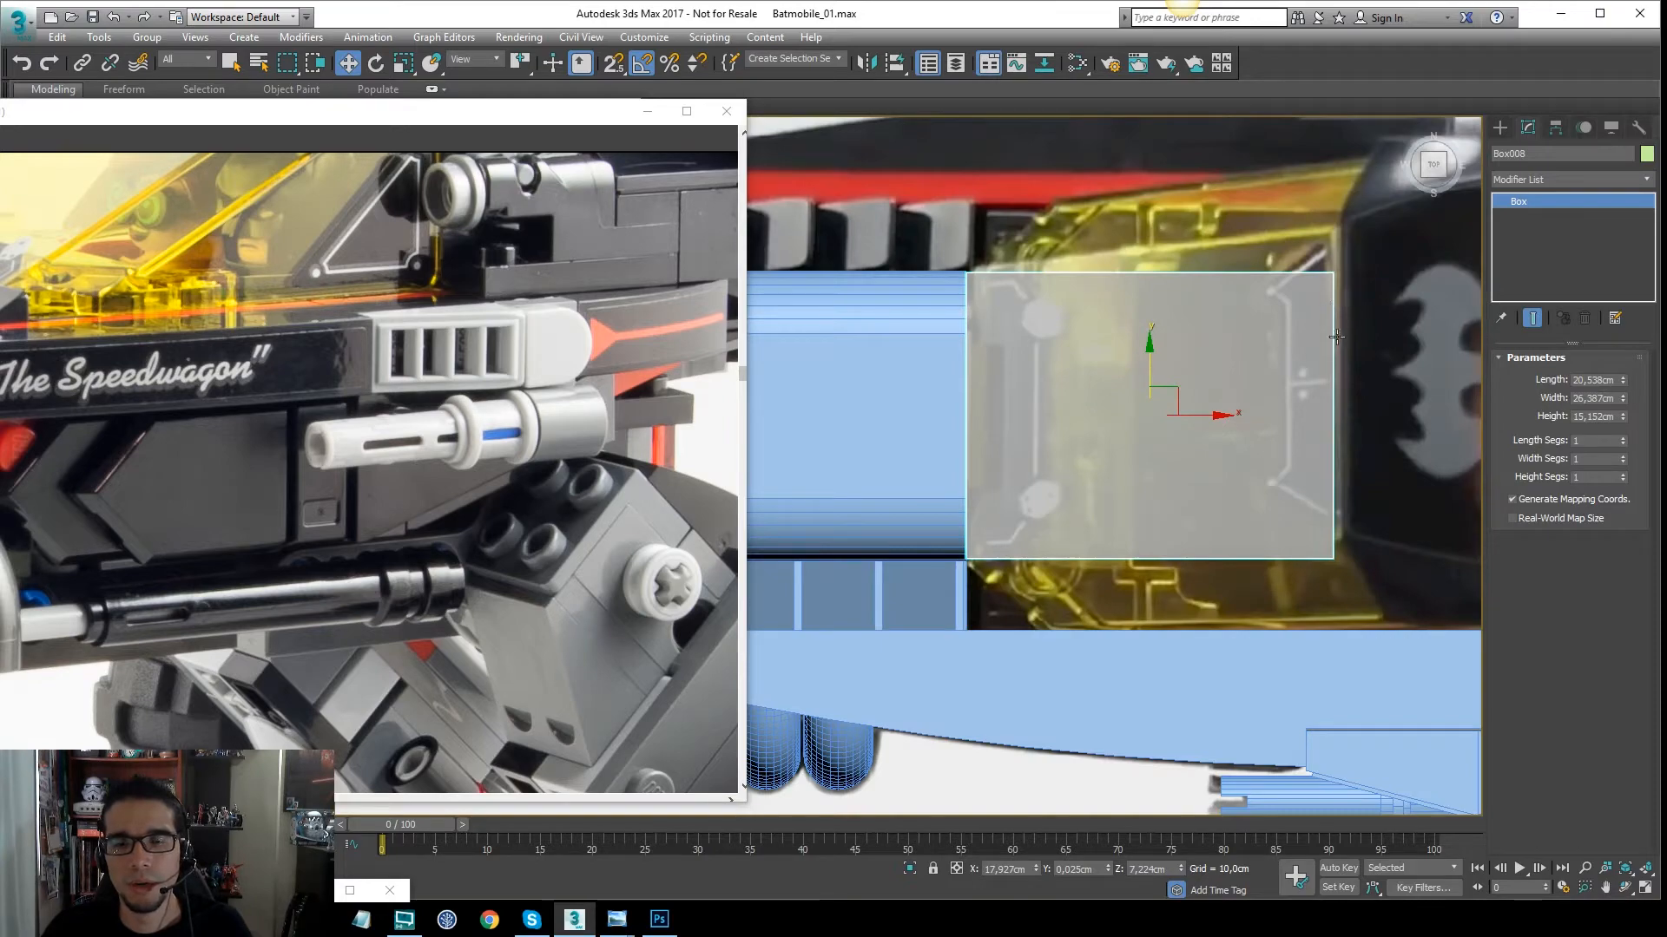
middle_click_drag(1348, 368, 1310, 398)
middle_click_drag(1307, 471, 1310, 335, "alt")
key("f")
right_click(1159, 329)
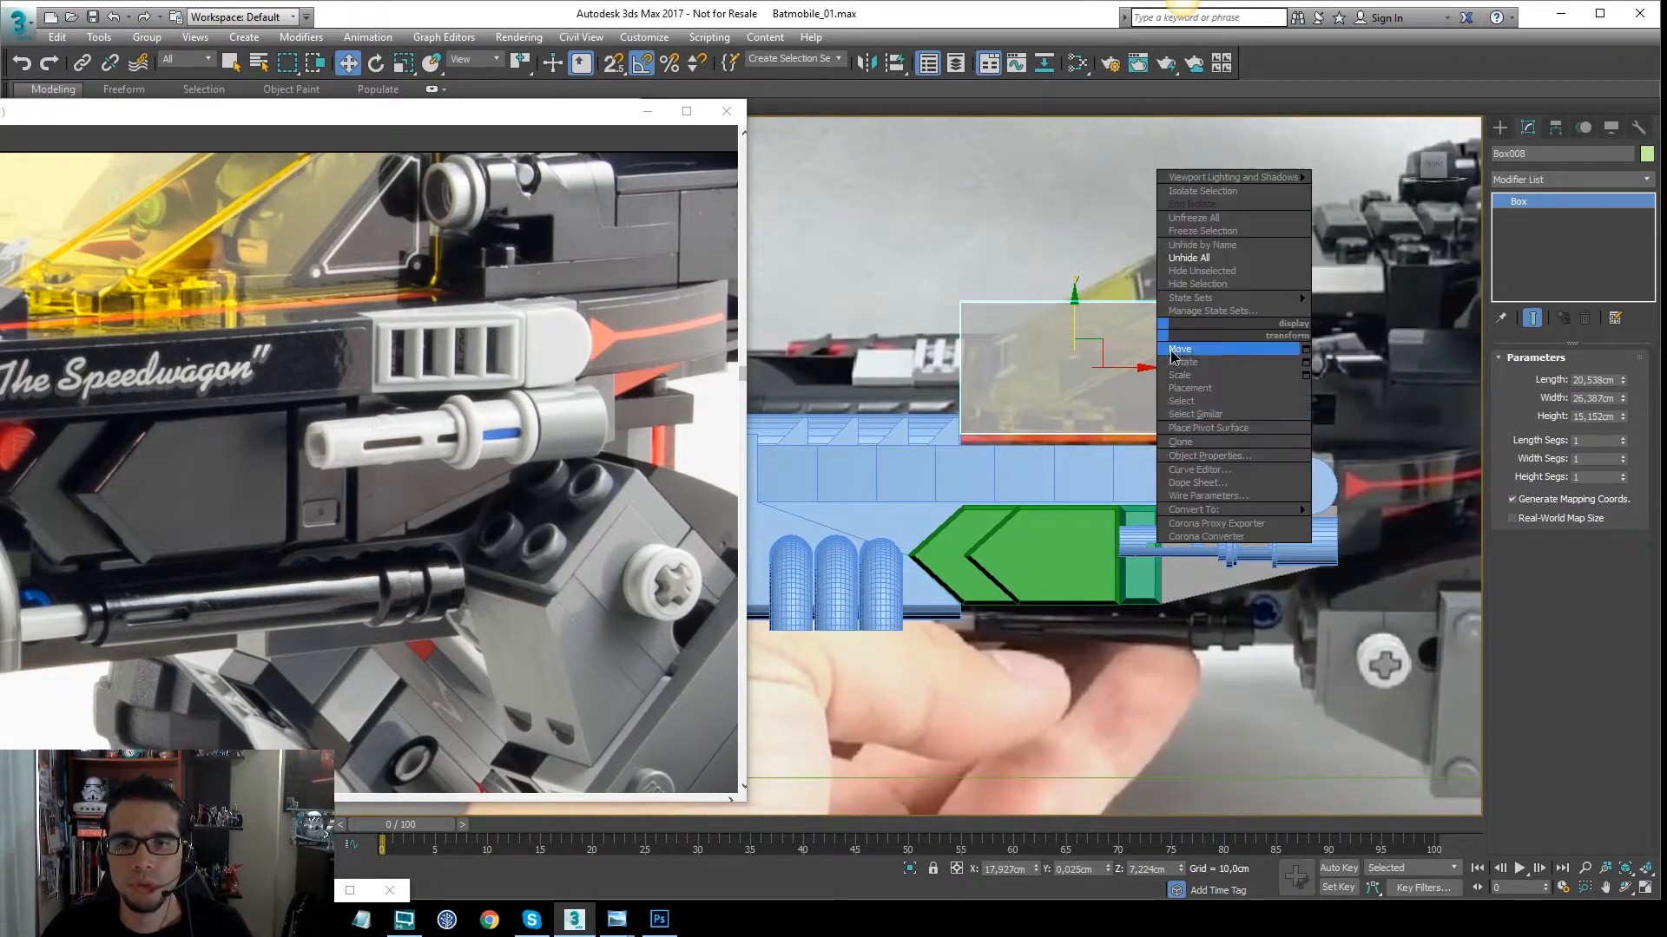
mouse_move(1293, 509)
left_click(1372, 524)
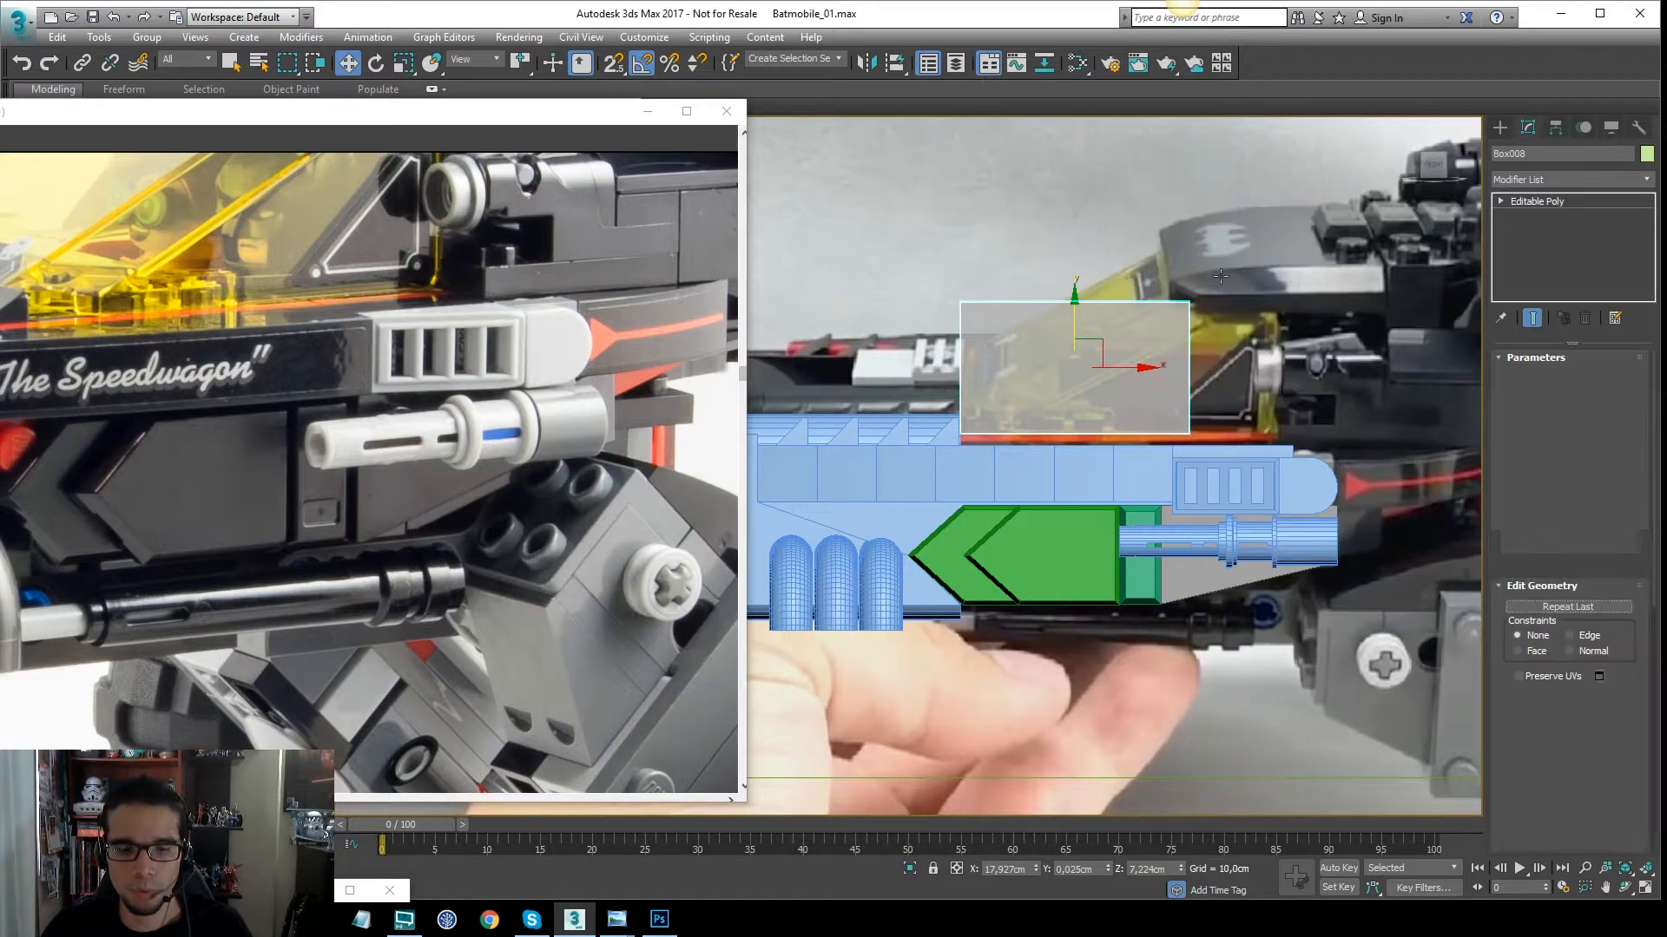
Move the box's vertices in the front view to form a wedge with a sloped front, stretched to the canopy's rear end
key("1")
left_click_drag(940, 286, 1319, 308)
left_click_drag(1255, 390, 1321, 430)
Snap the two lower rear vertices to X 41.61 cm, in line with the upper rear ones, and leave vertex editing
key("s")
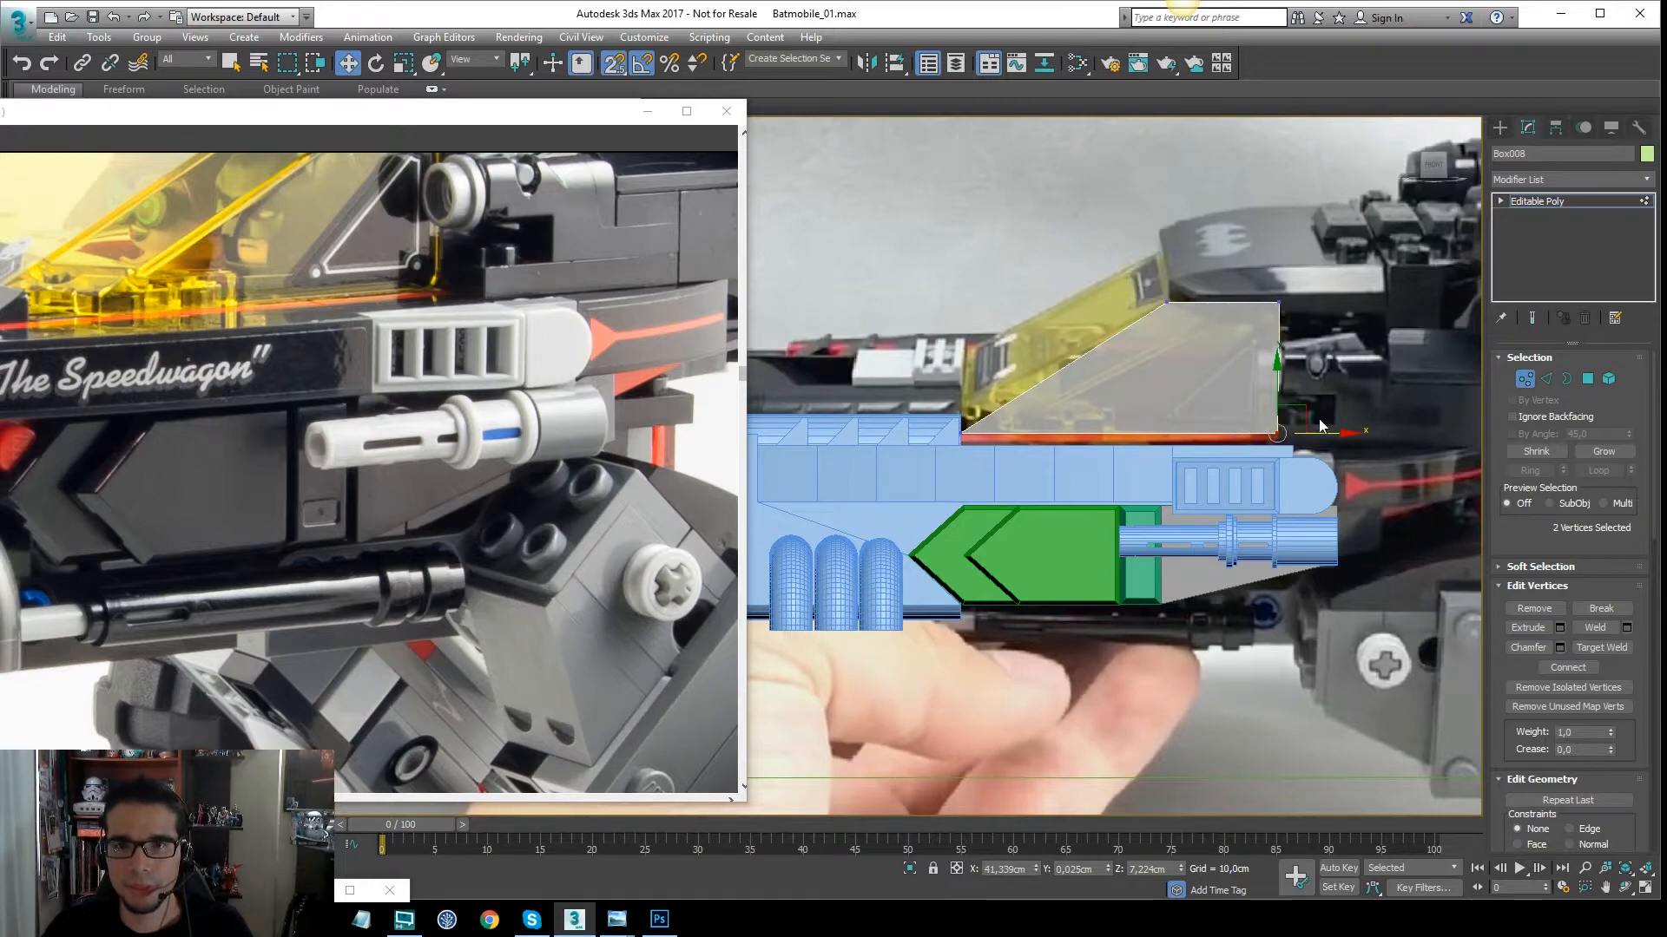
scroll(1333, 430, "up", 3)
left_click(1268, 431)
key("ctrl+z")
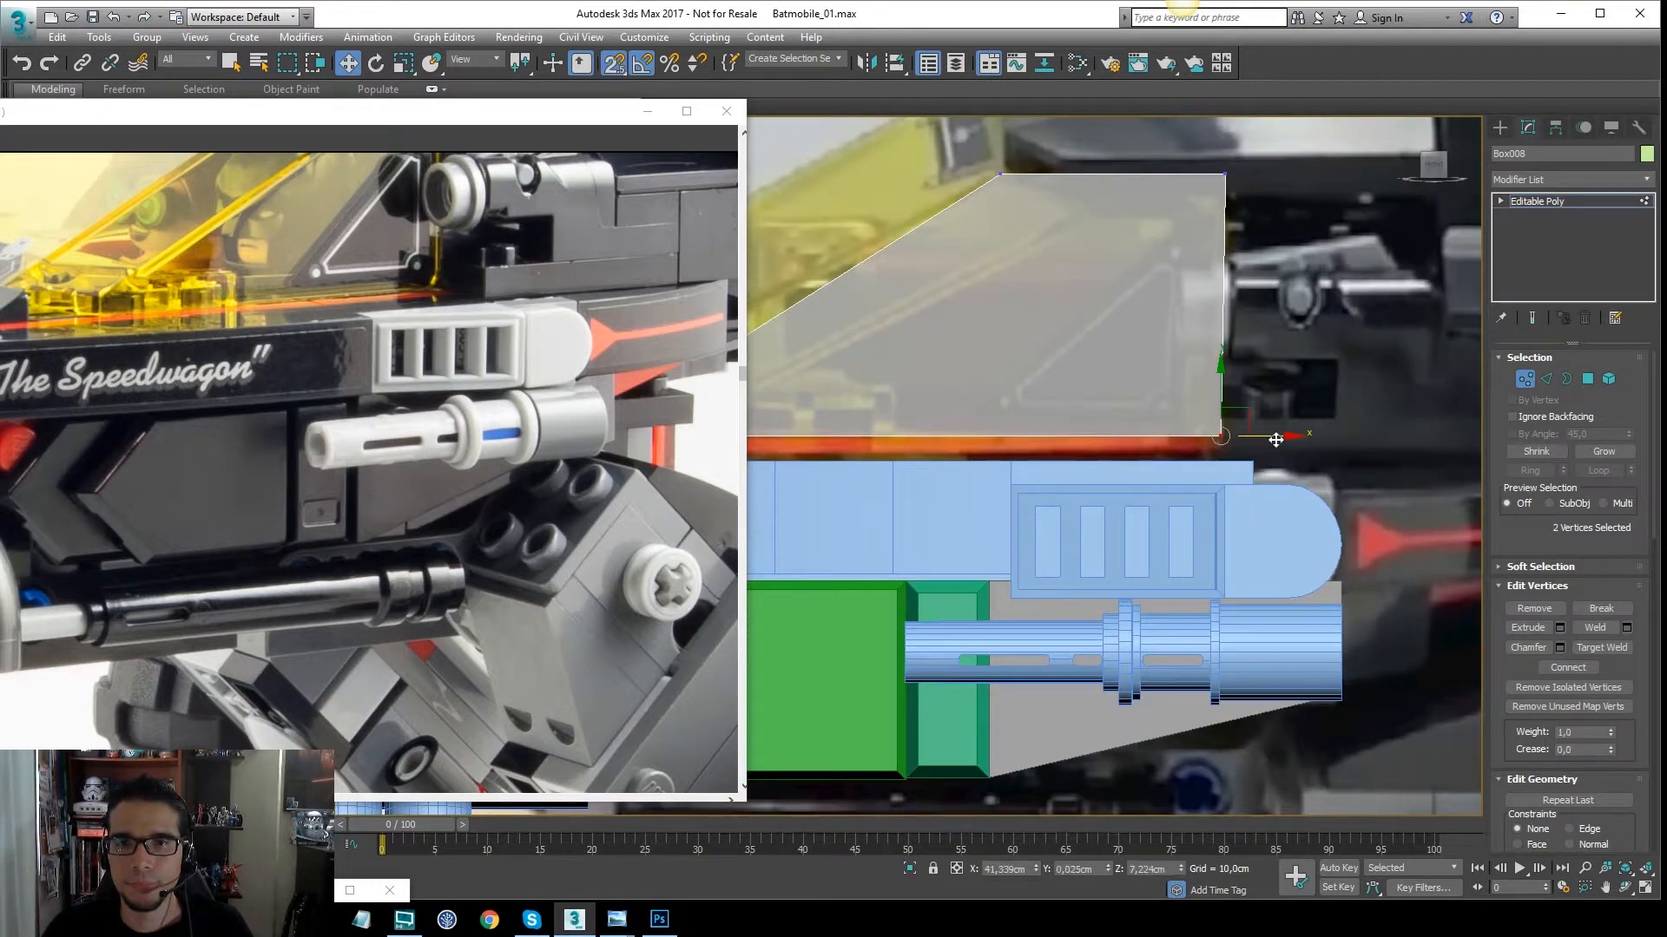
left_click_drag(1276, 437, 1226, 181)
scroll(1380, 304, "down", 3)
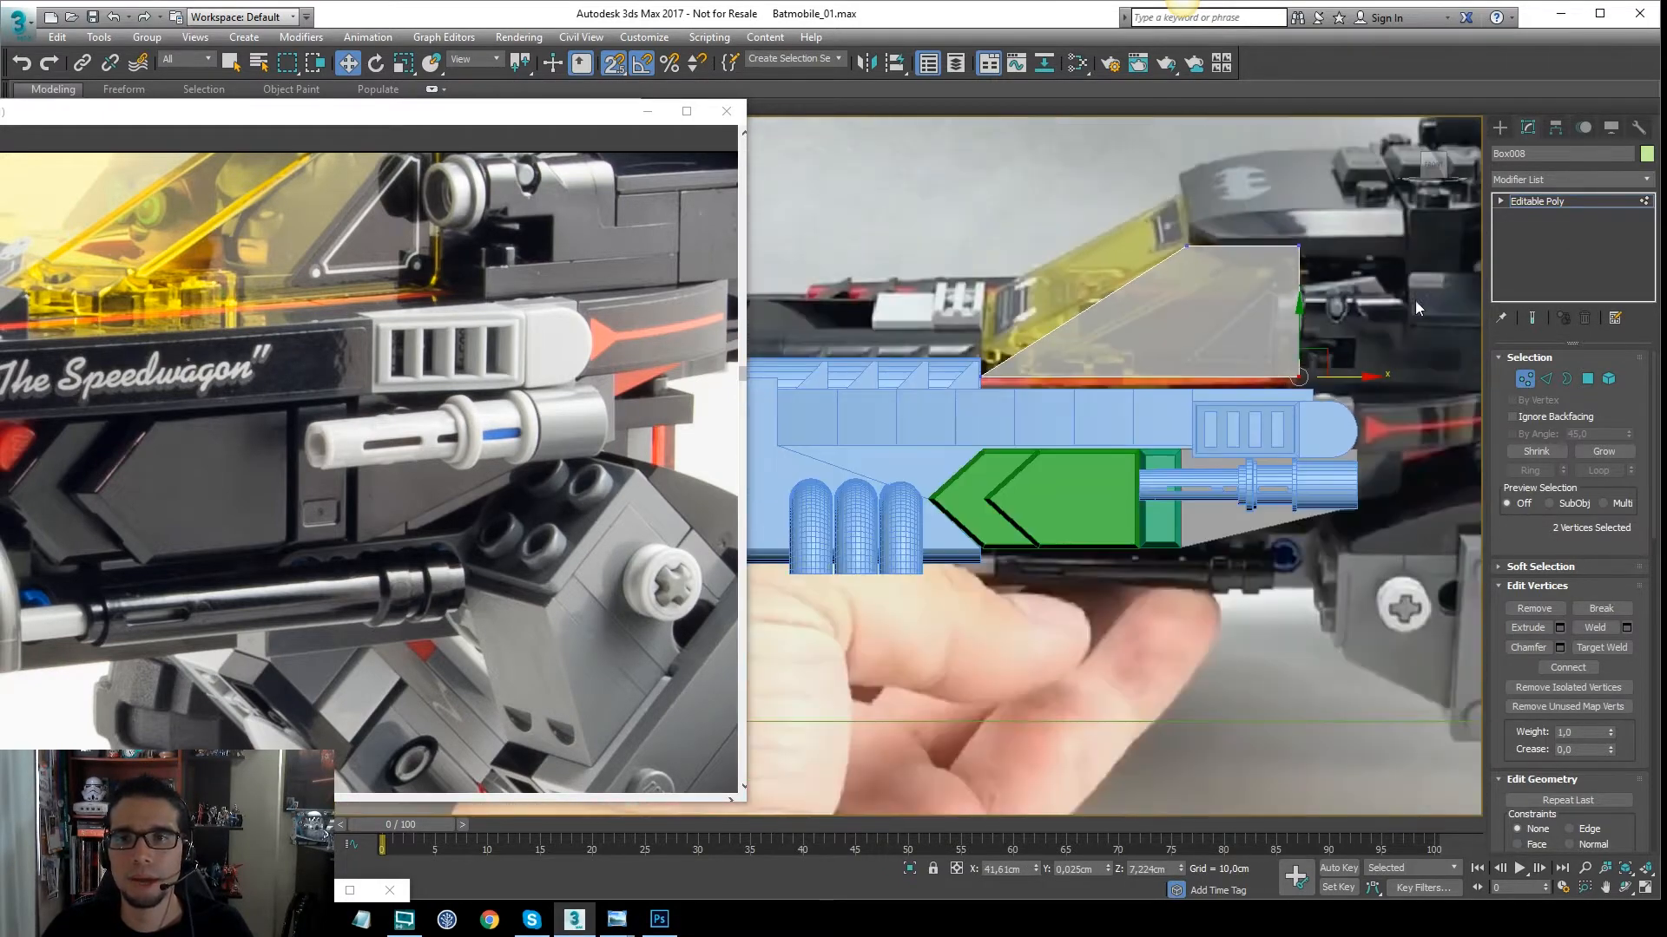
left_click(1576, 203)
Move the vertices at the top of the wedge's slope back to X about 31.83 cm, at the roof edge in the top view
scroll(1291, 270, "up", 3)
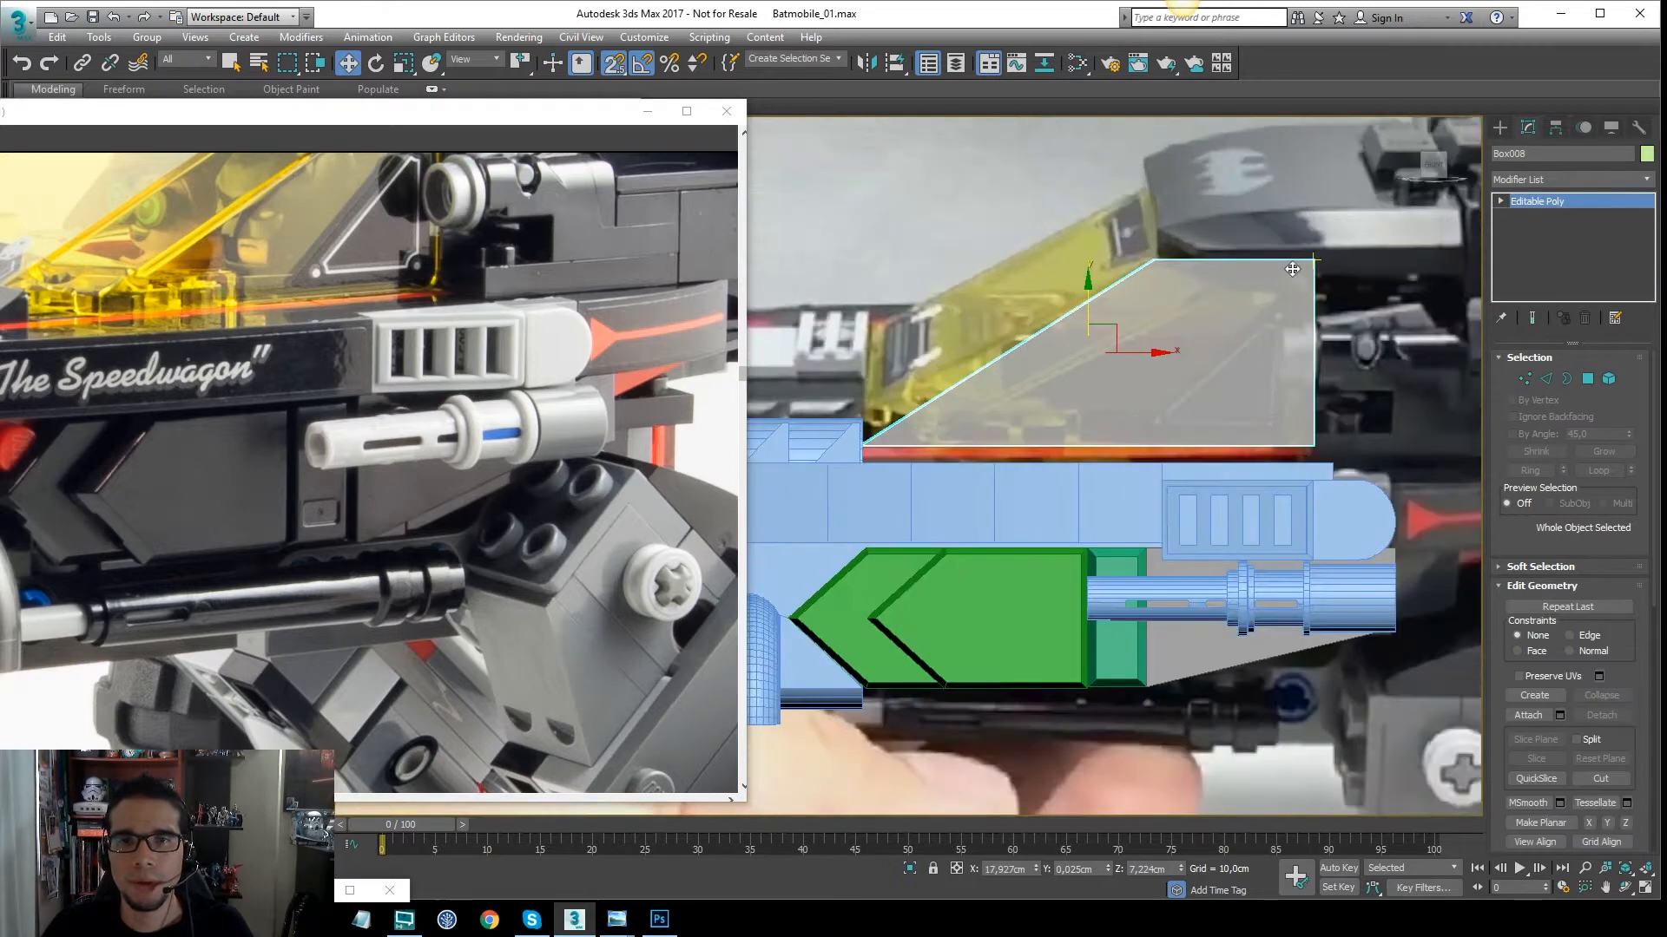
key("t")
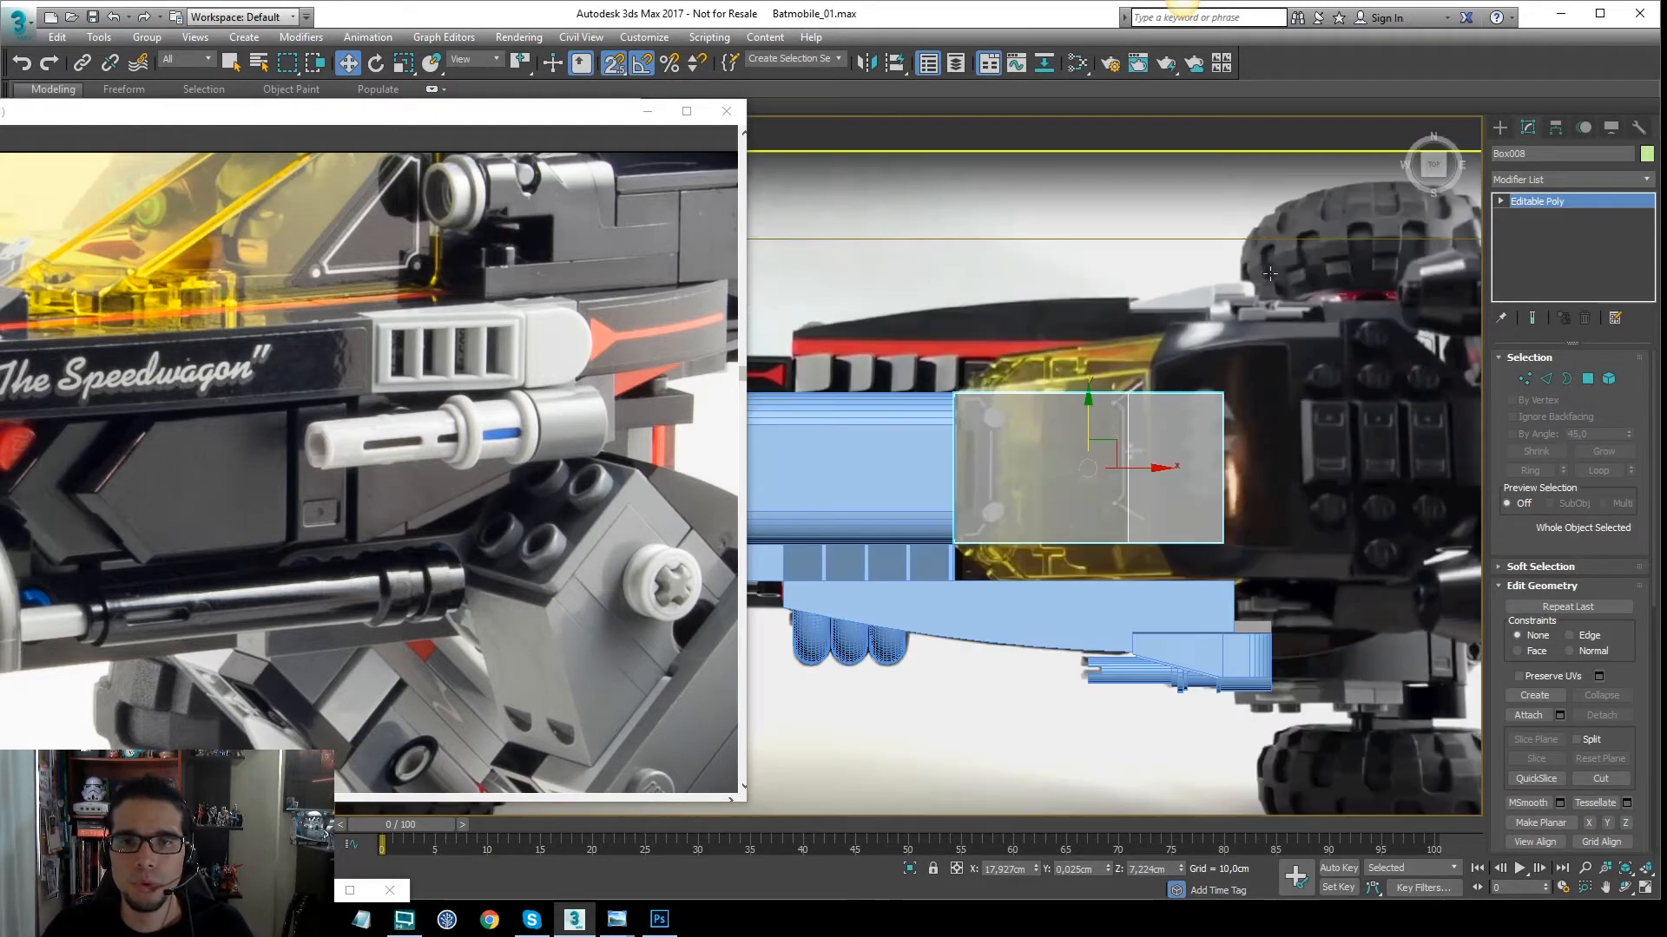
middle_click_drag(1233, 241, 1281, 201)
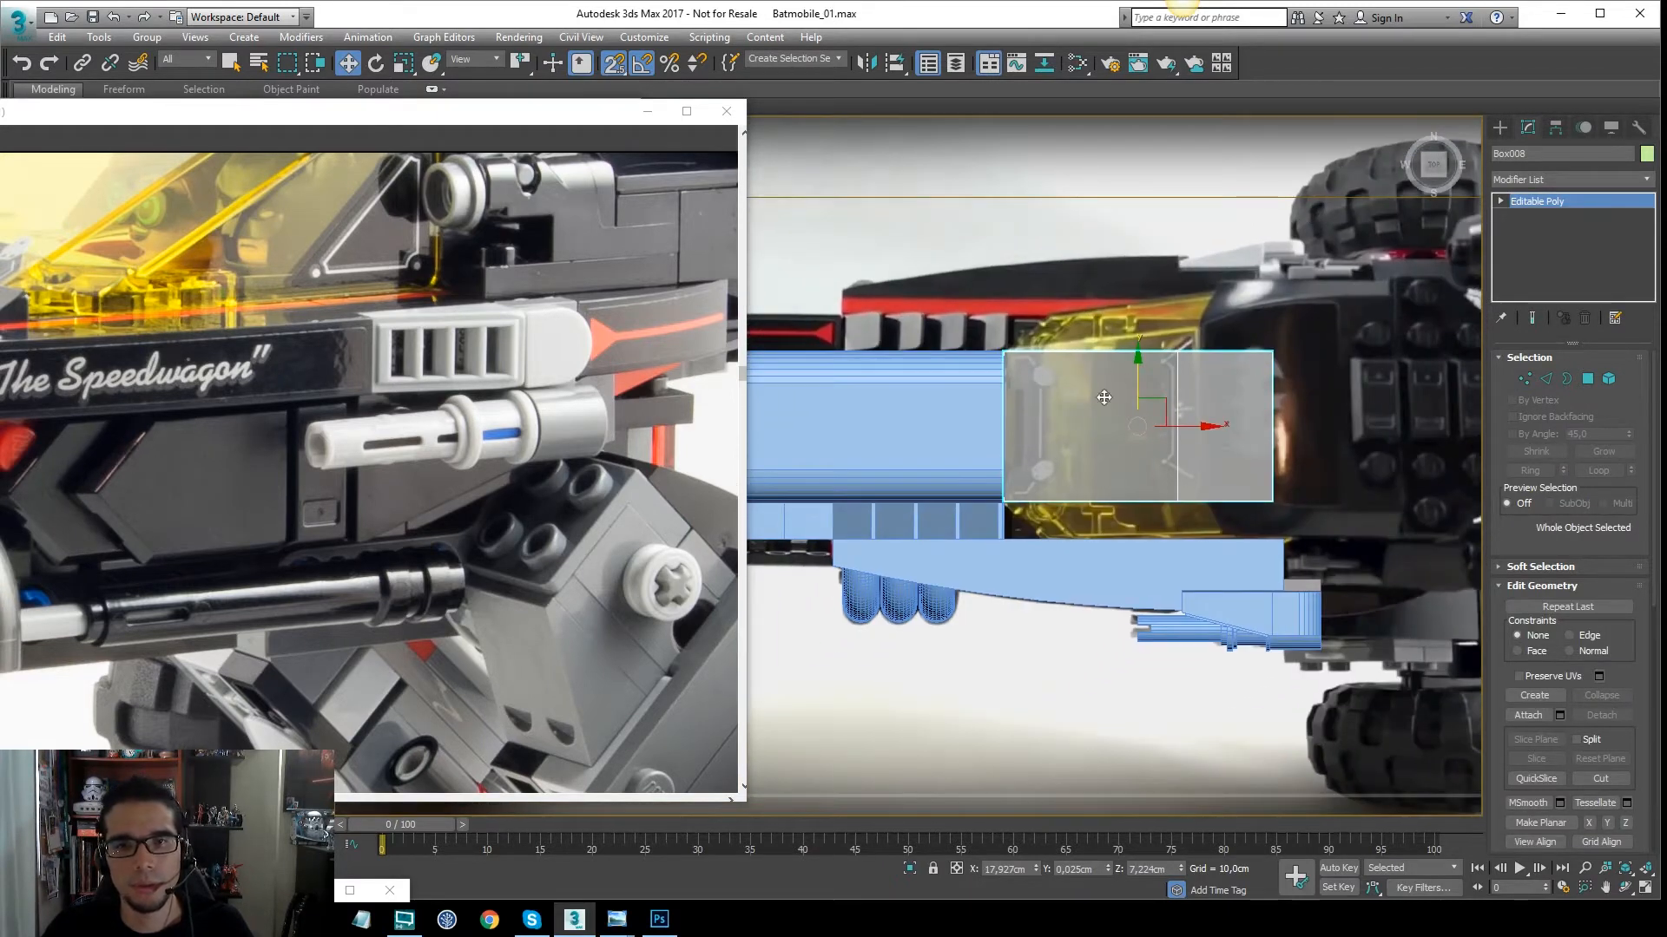
scroll(1199, 387, "up", 2)
key("1")
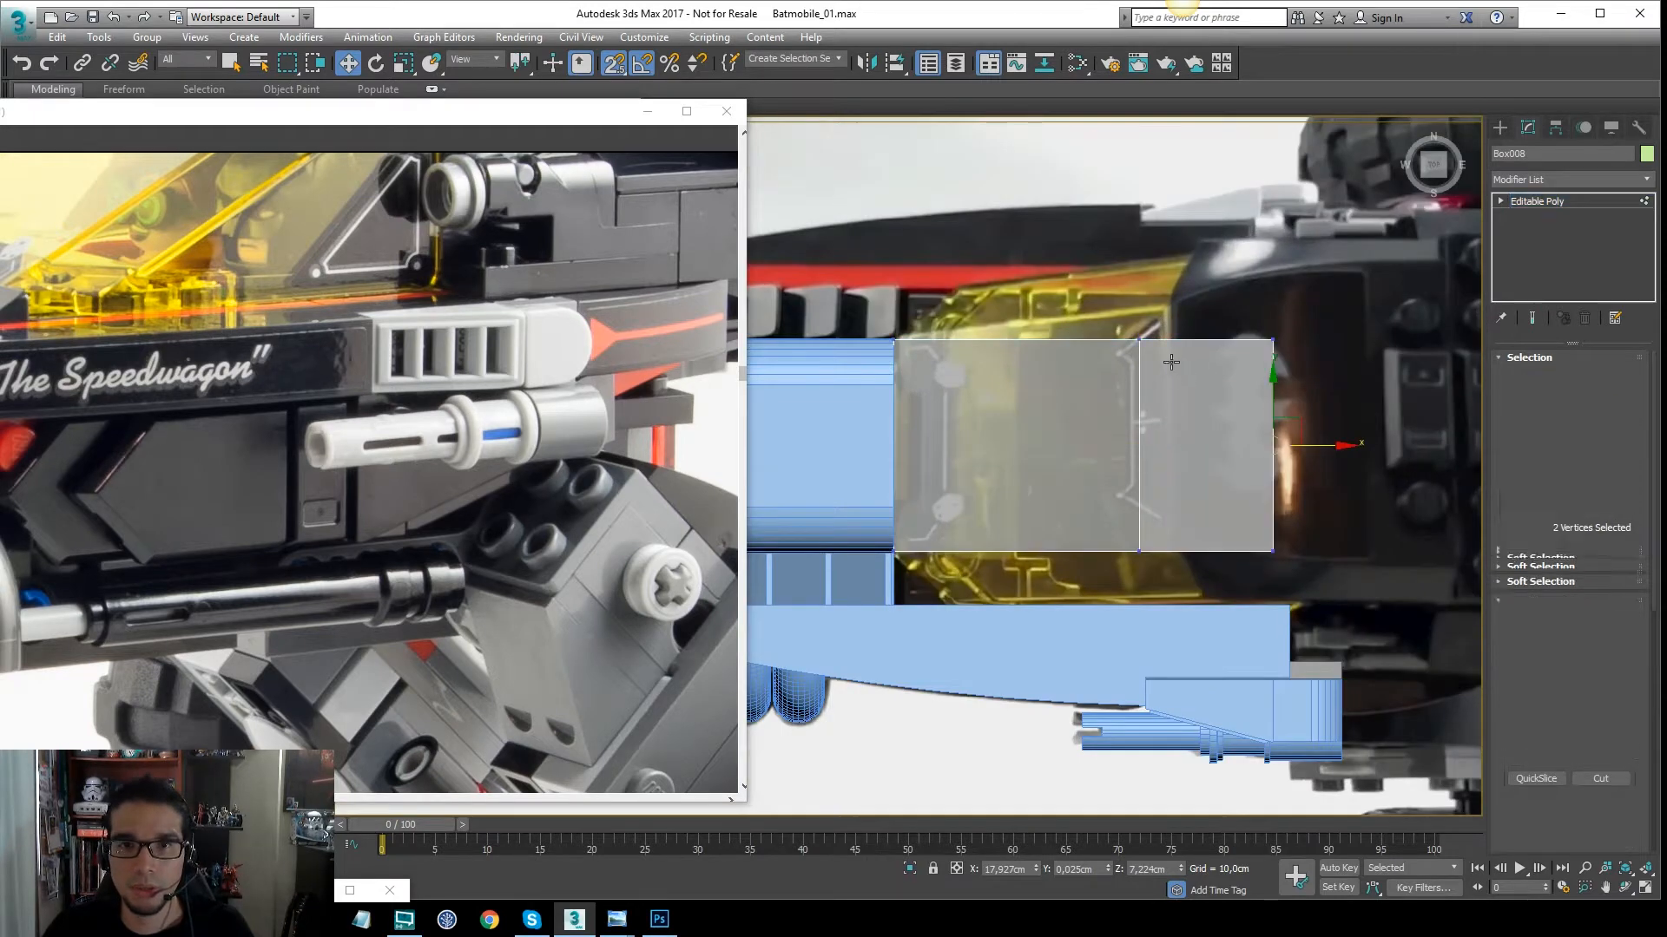
left_click_drag(1168, 324, 1097, 592)
mouse_move(1186, 447)
left_mouse_down()
mouse_move(1215, 445)
mouse_move(1170, 443)
left_mouse_up()
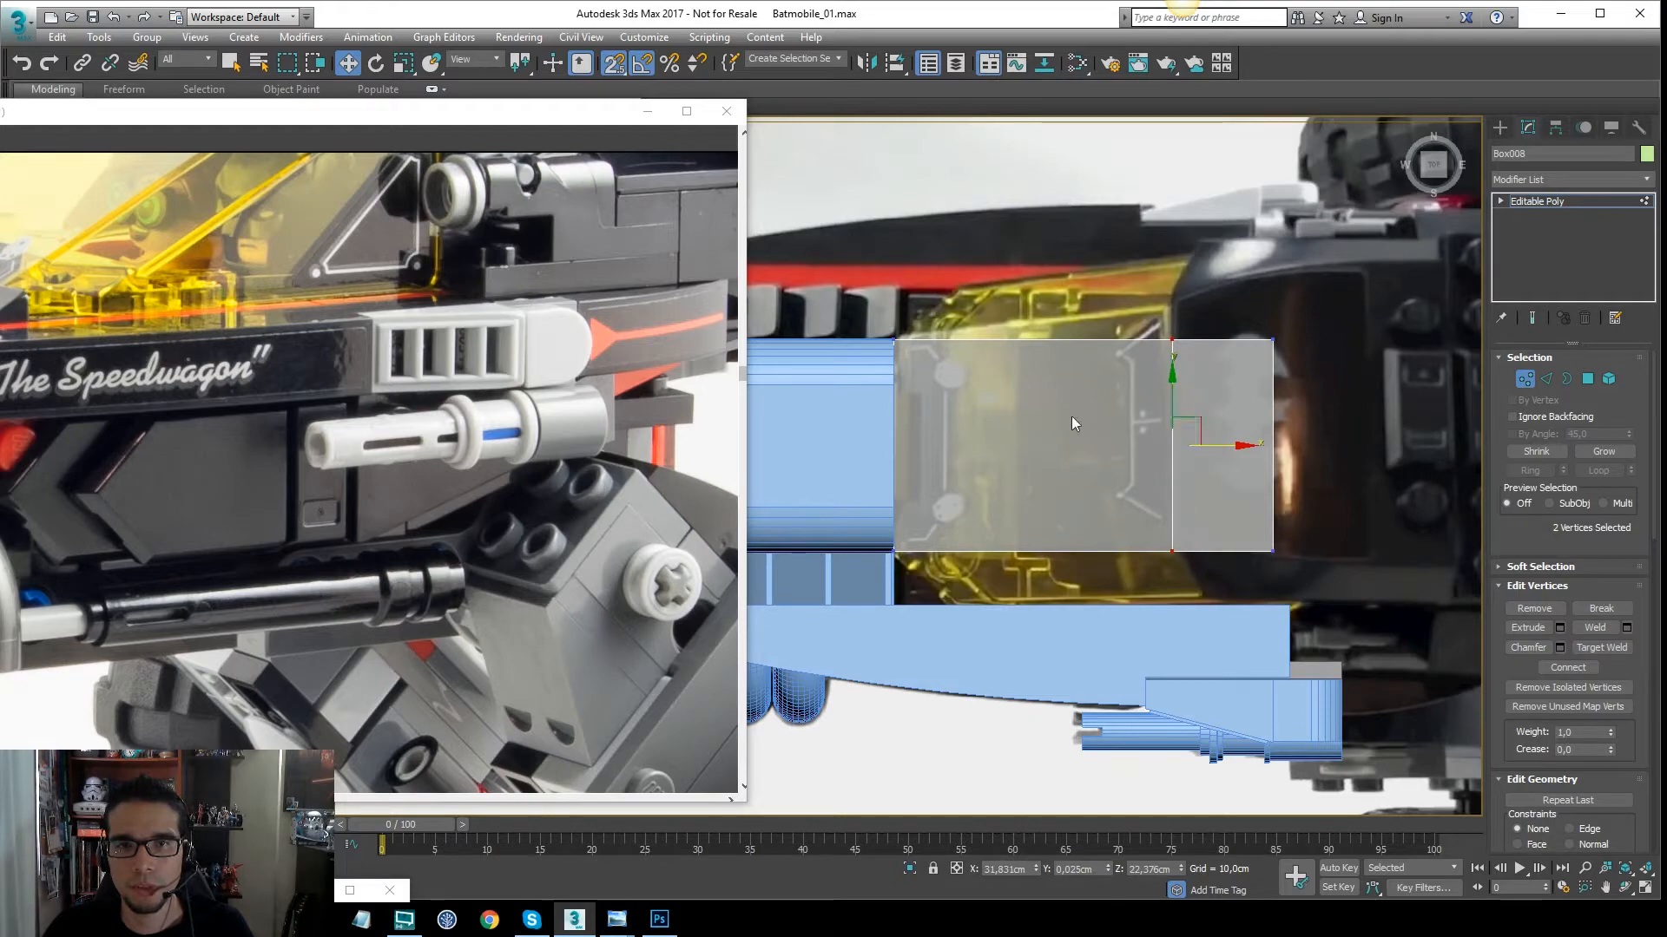
left_click(1335, 434)
Examine how the wedge's side edges compare with the canopy's slanted side panel, from an angle and in the top view
middle_click_drag(1291, 392, 1287, 343)
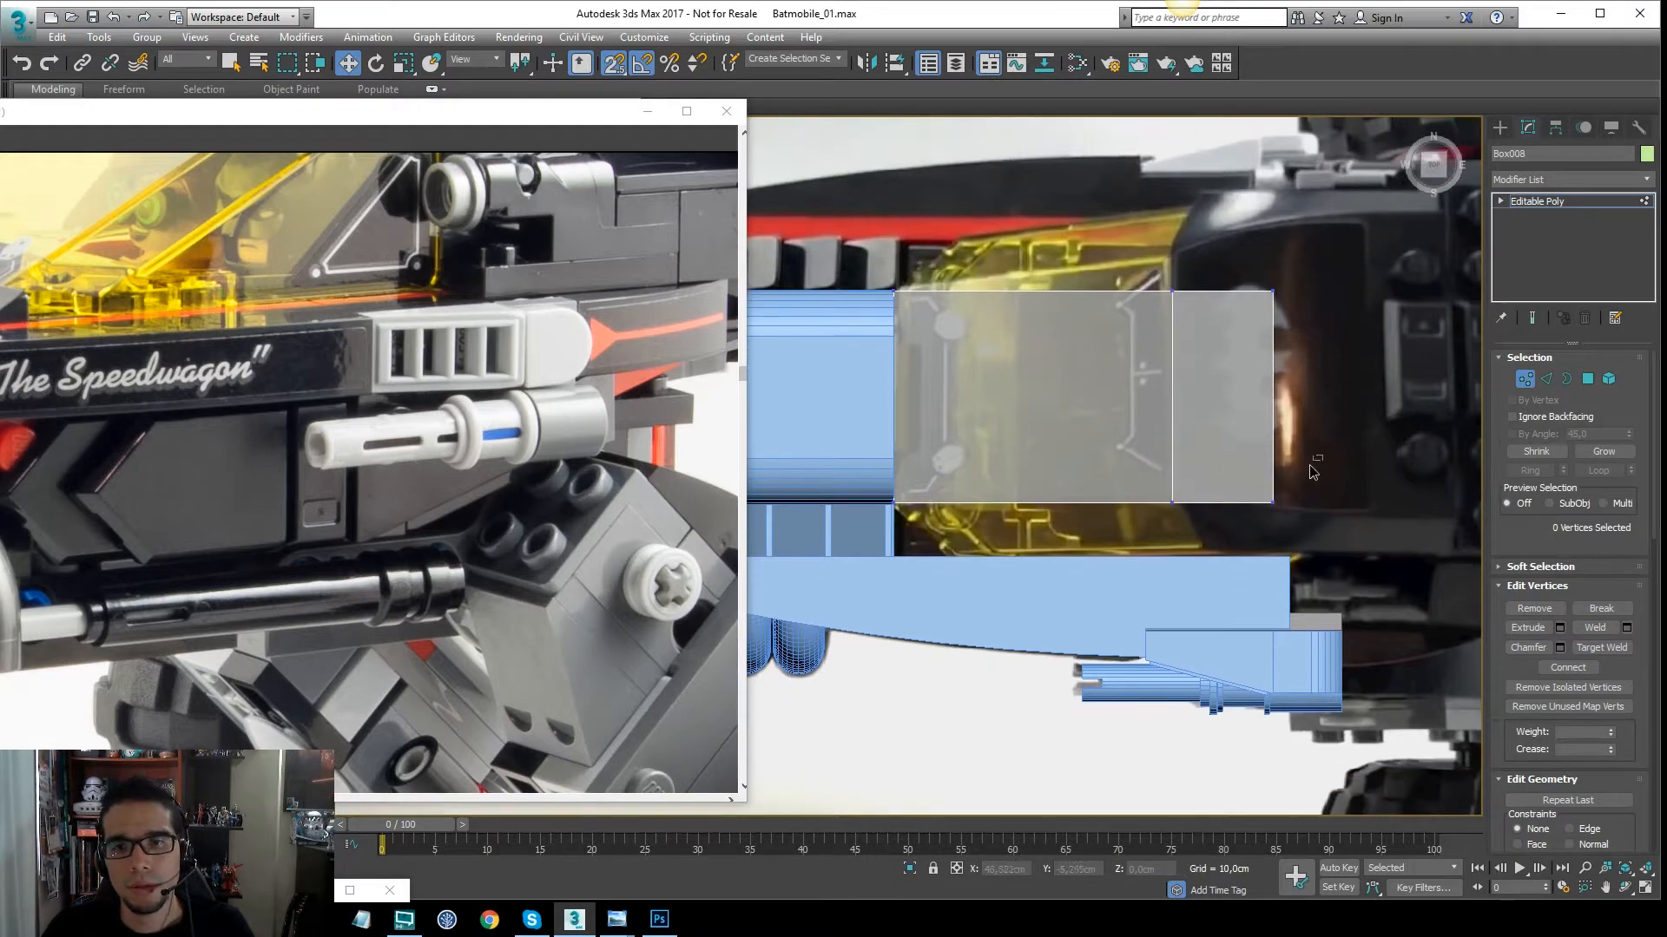
left_click_drag(1315, 471, 1154, 525)
mouse_move(1333, 408)
middle_mouse_down("alt")
mouse_move(1268, 382)
mouse_move(1319, 412)
middle_mouse_up("alt")
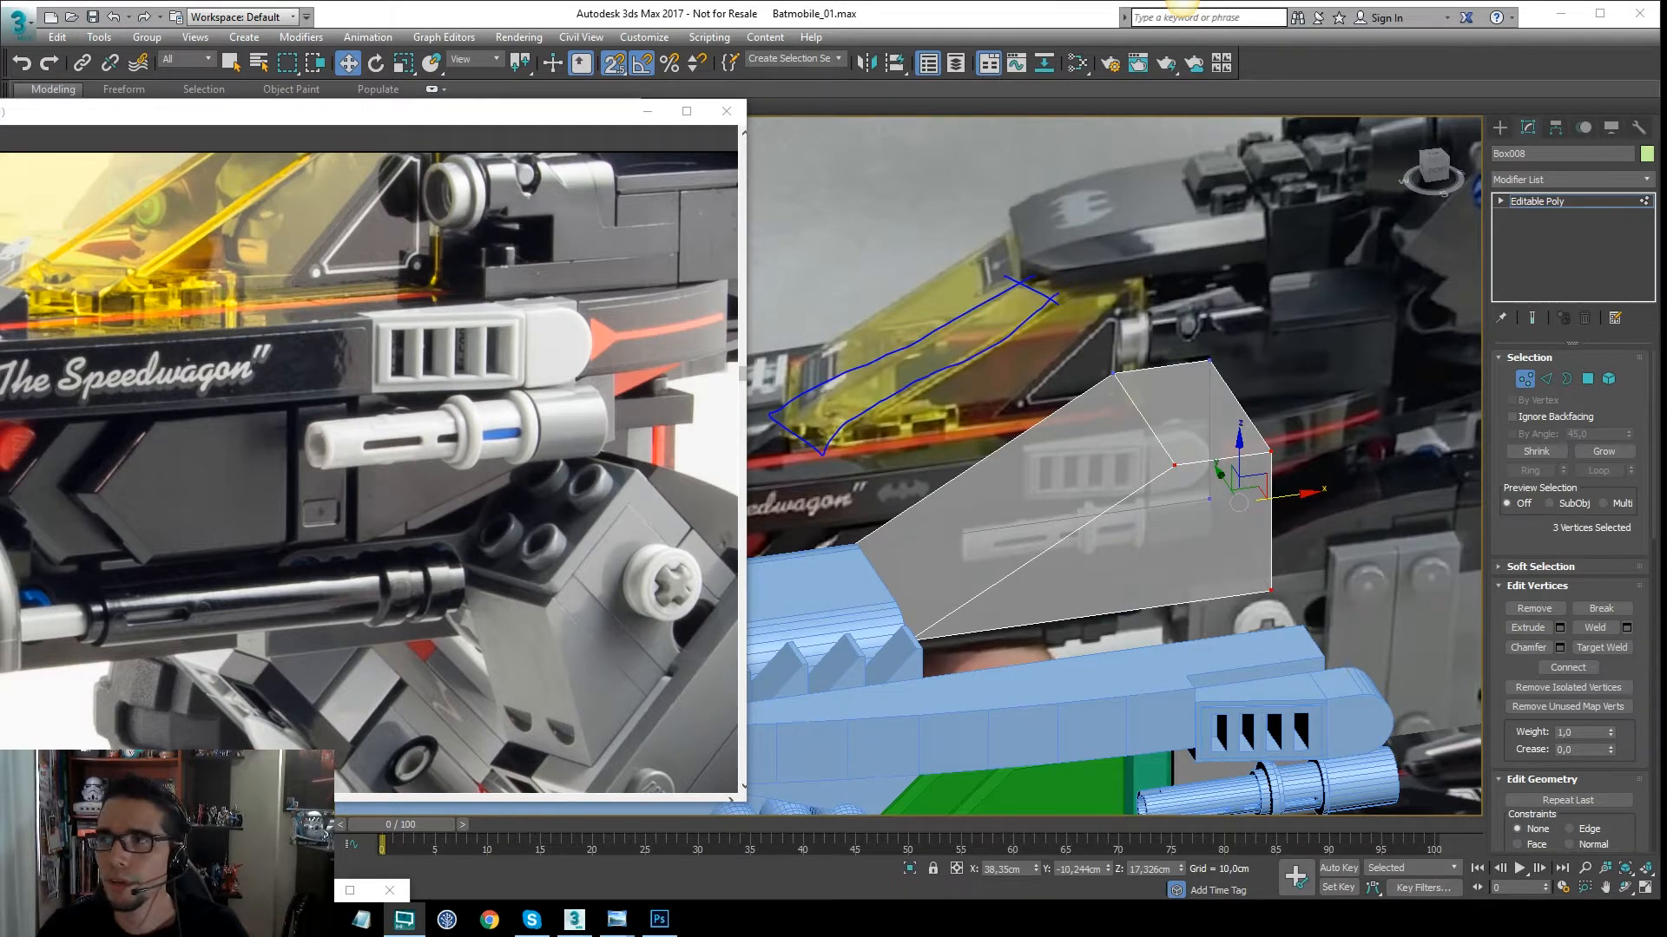
key("Escape")
middle_click_drag(1234, 418, 1295, 390)
key("t")
key("z")
middle_click_drag(1170, 375, 1252, 375)
scroll(1253, 375, "down", 5)
left_click(1592, 199)
middle_click_drag(1282, 244, 1241, 393)
scroll(1241, 393, "down", 5)
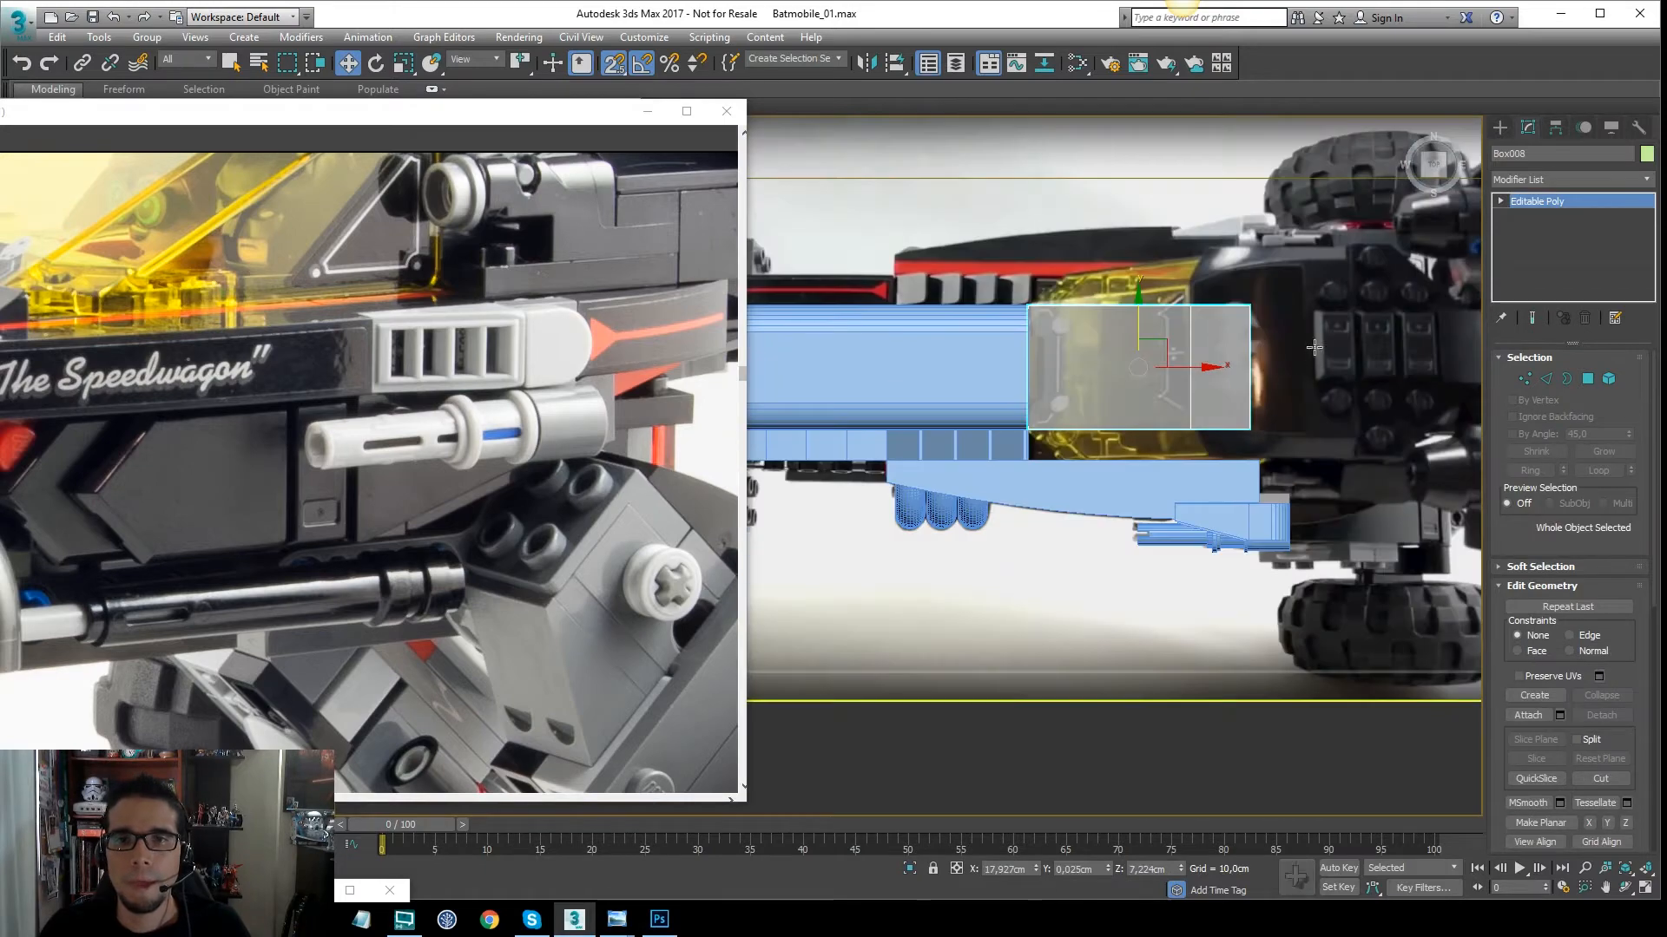
Isolate the top-view reference plane and mark the outline of the canopy's slanted side panel on it
left_click(1314, 347)
key("alt+q")
middle_click_drag(1042, 506, 1156, 463)
scroll(1156, 462, "up", 5)
middle_click_drag(1047, 487, 904, 431)
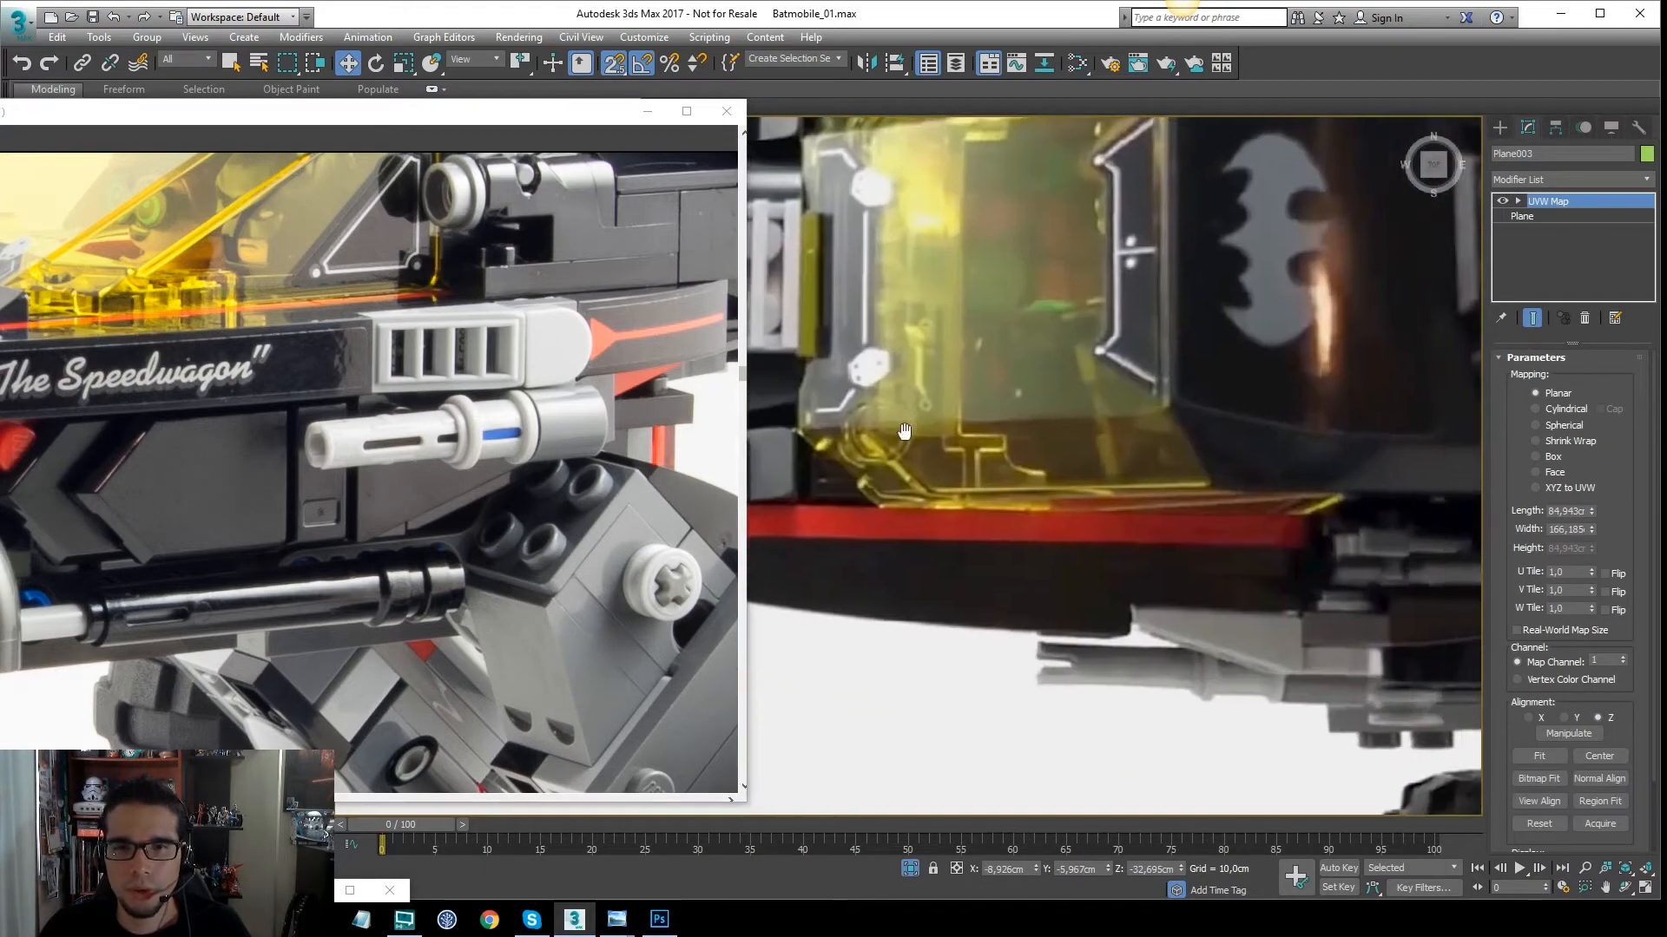
left_click_drag(1163, 386, 1195, 429)
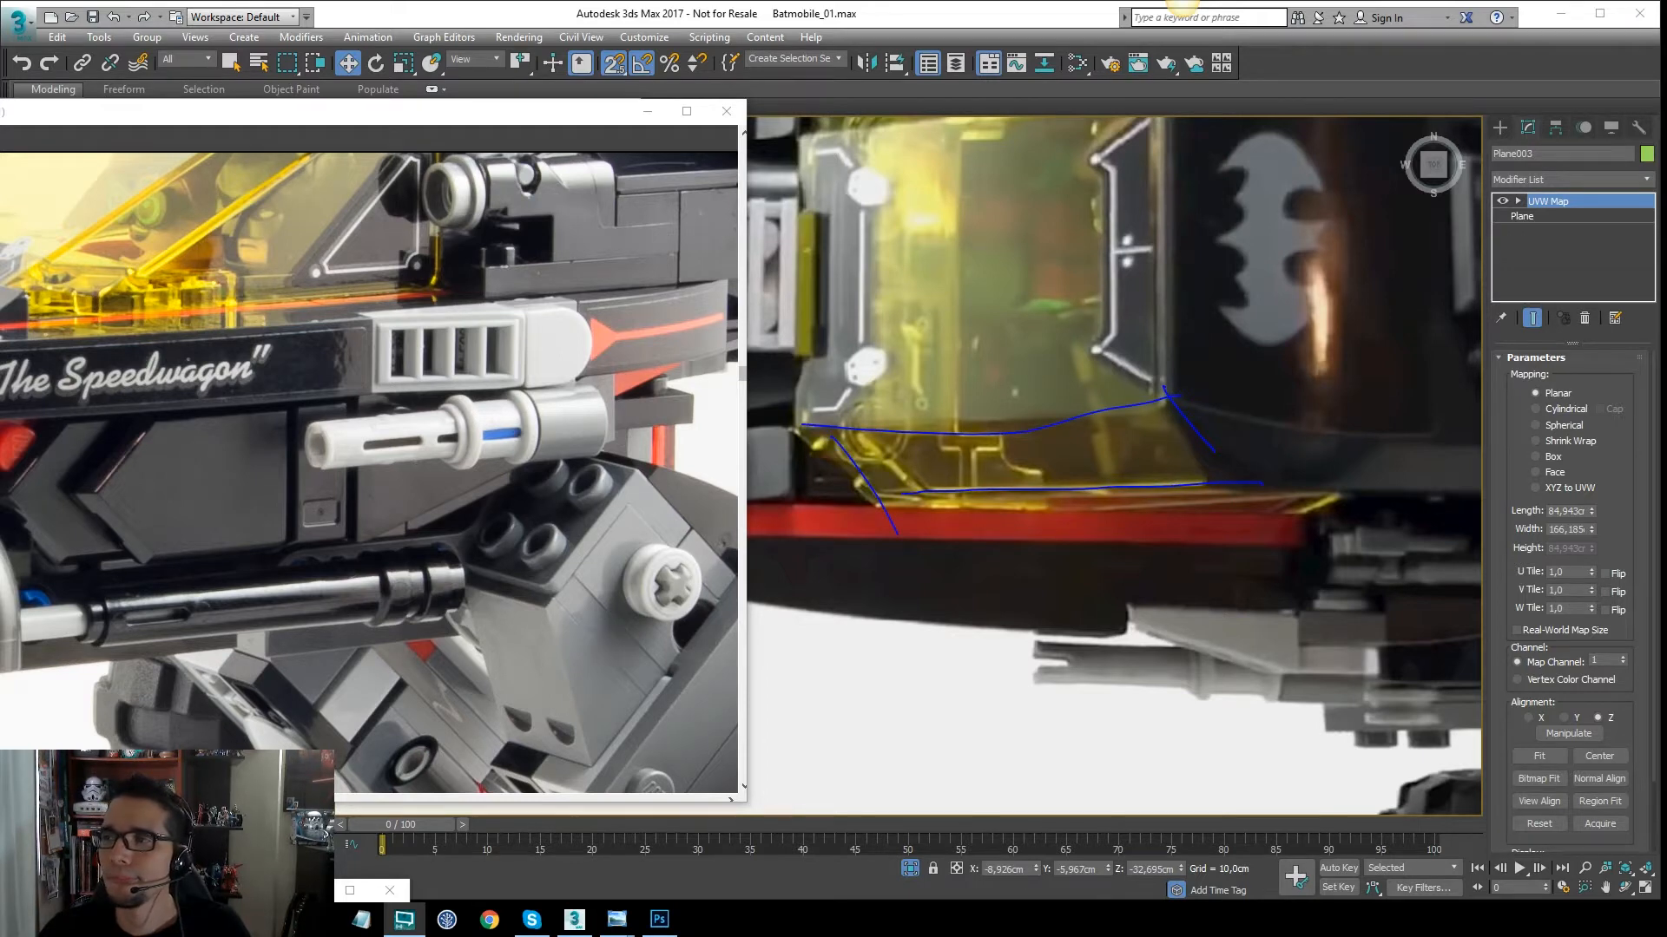
End the isolation of the top-view reference plane and select the canopy wedge
key("Escape")
middle_click_drag(1116, 601, 1103, 573)
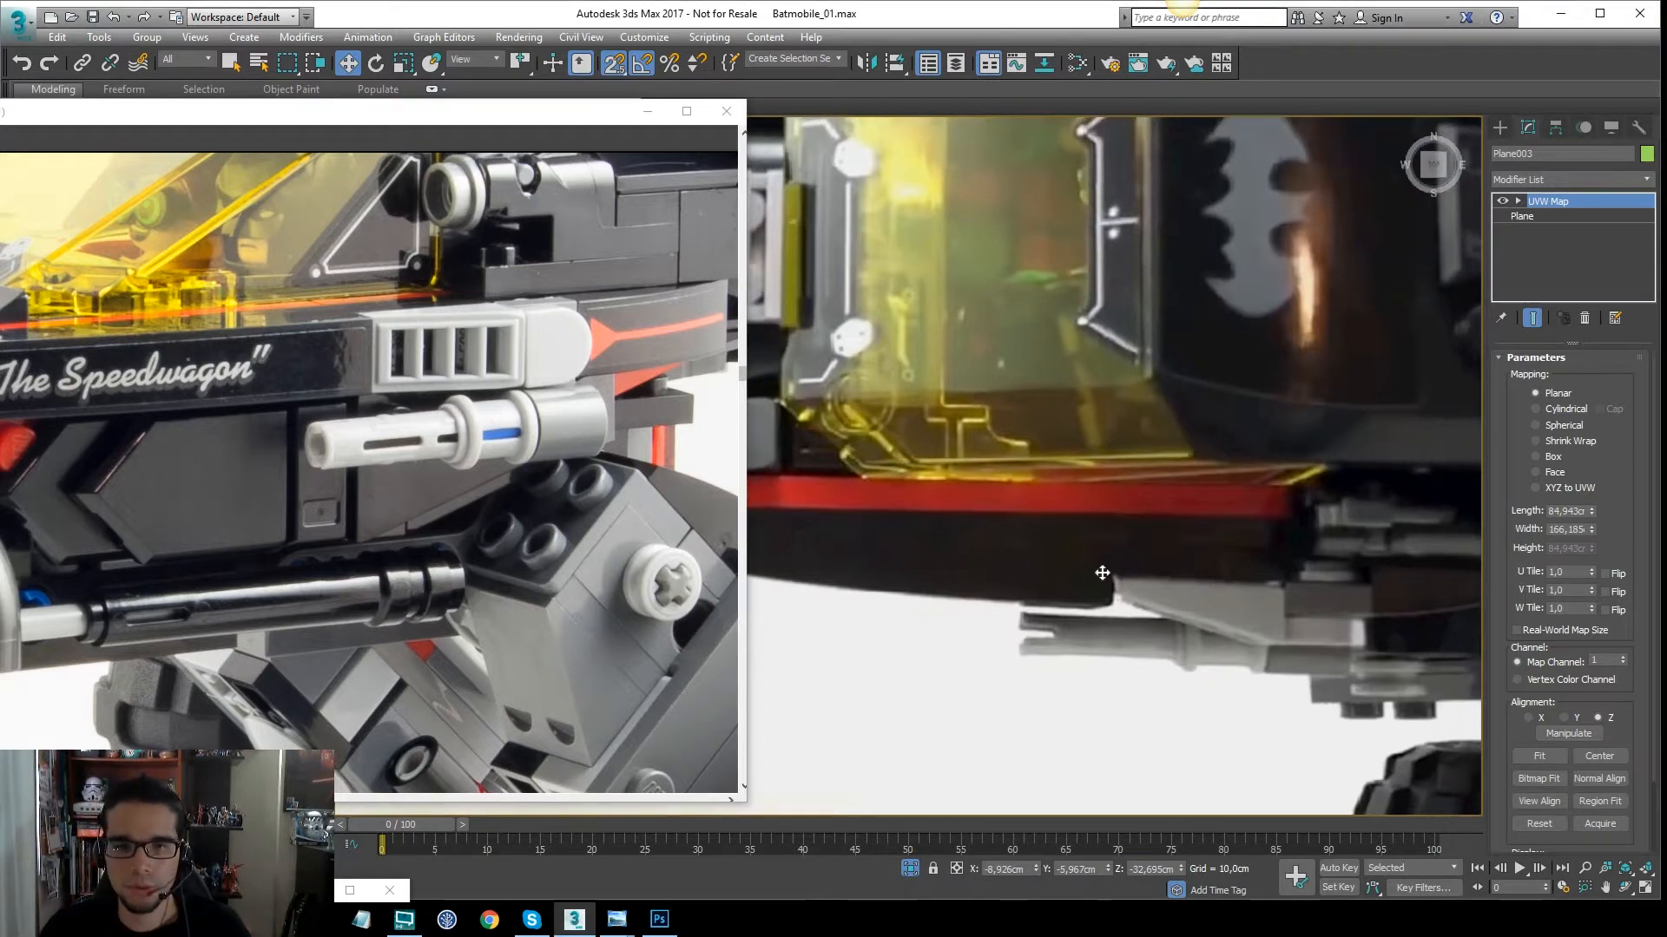
left_click(910, 868)
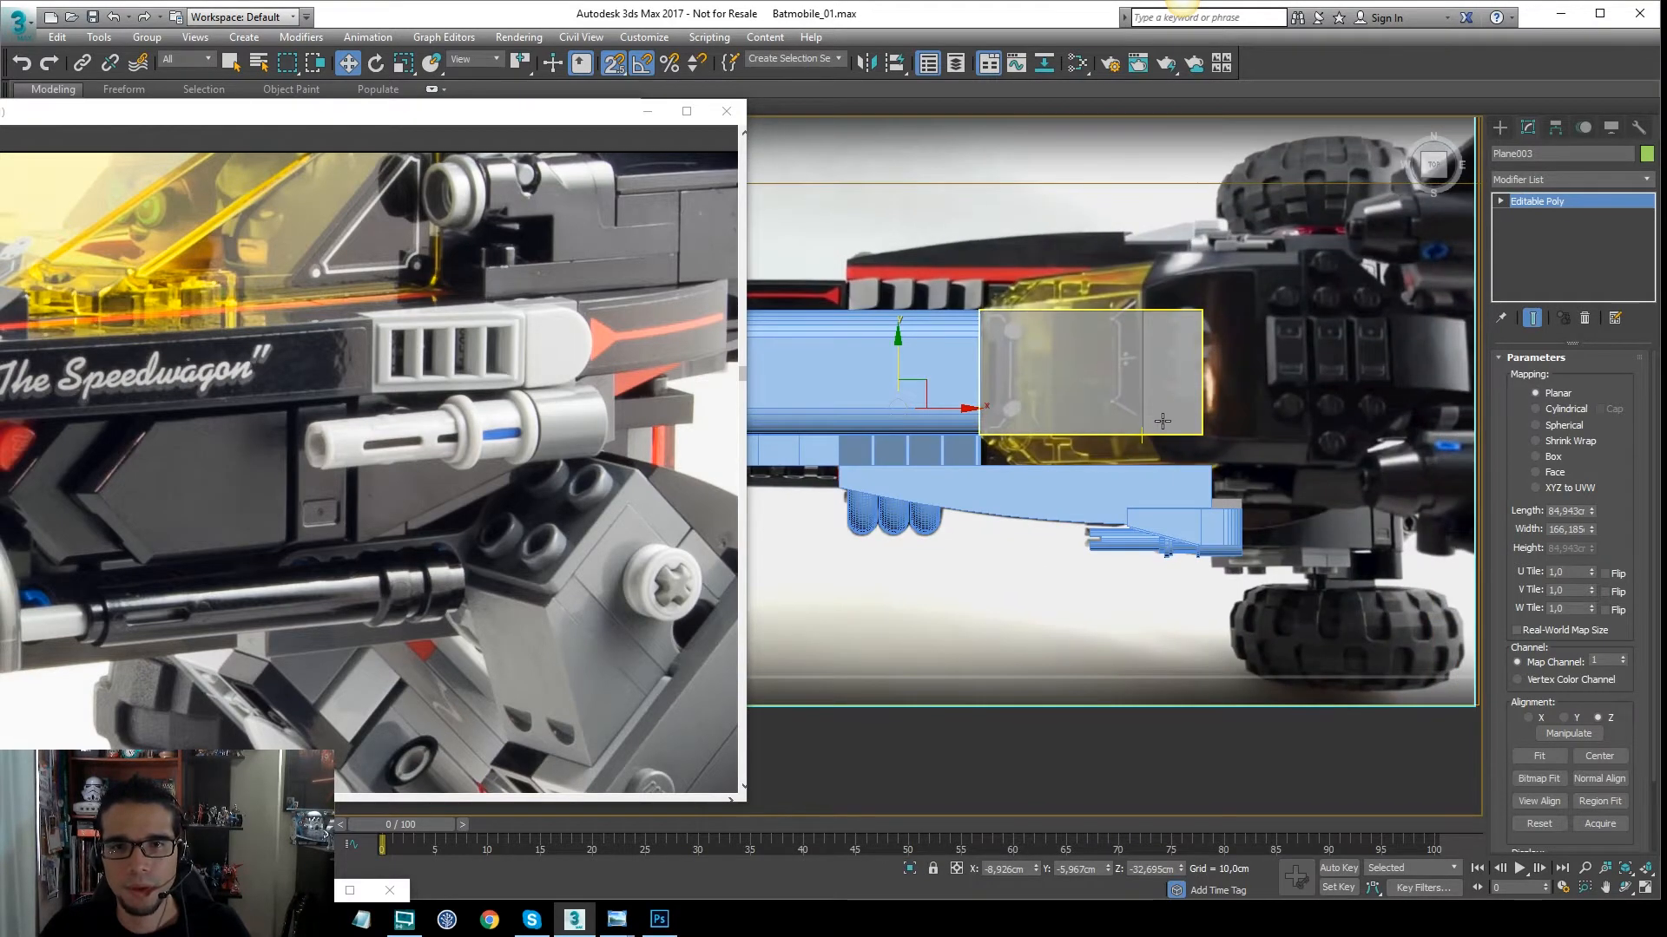
left_click(1168, 427)
middle_click_drag(1167, 427, 1230, 359, "alt")
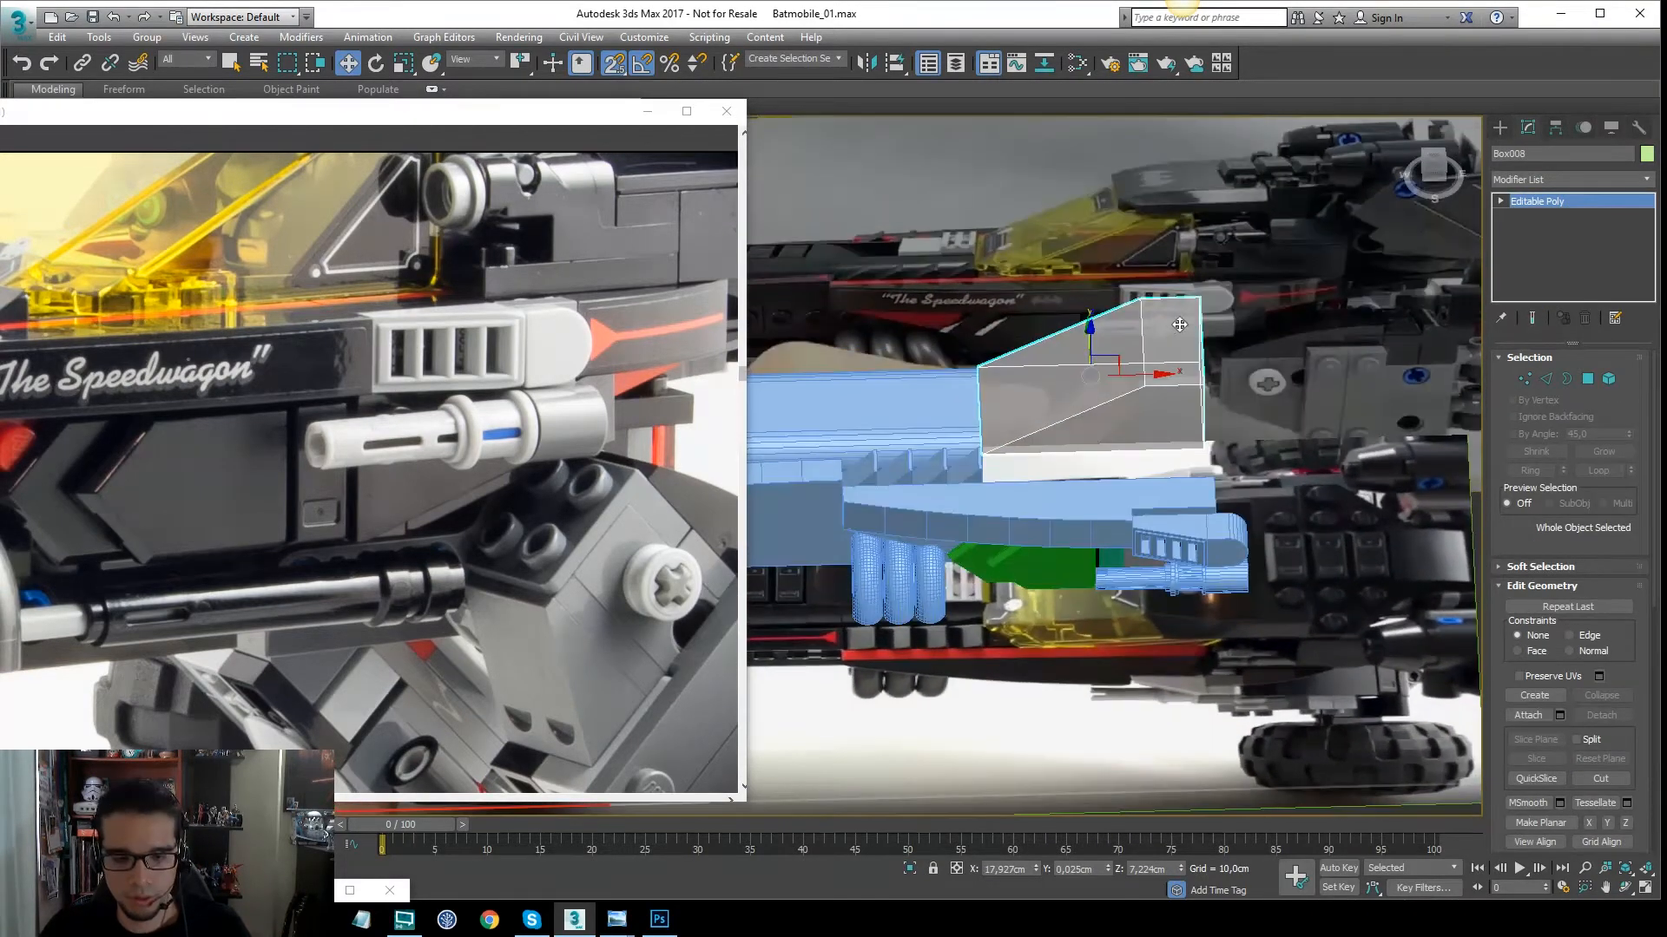
Try to pull the wedge's outer rear vertical edge outward to Y about -15.46 cm in the top view
key("2")
left_click(1204, 416)
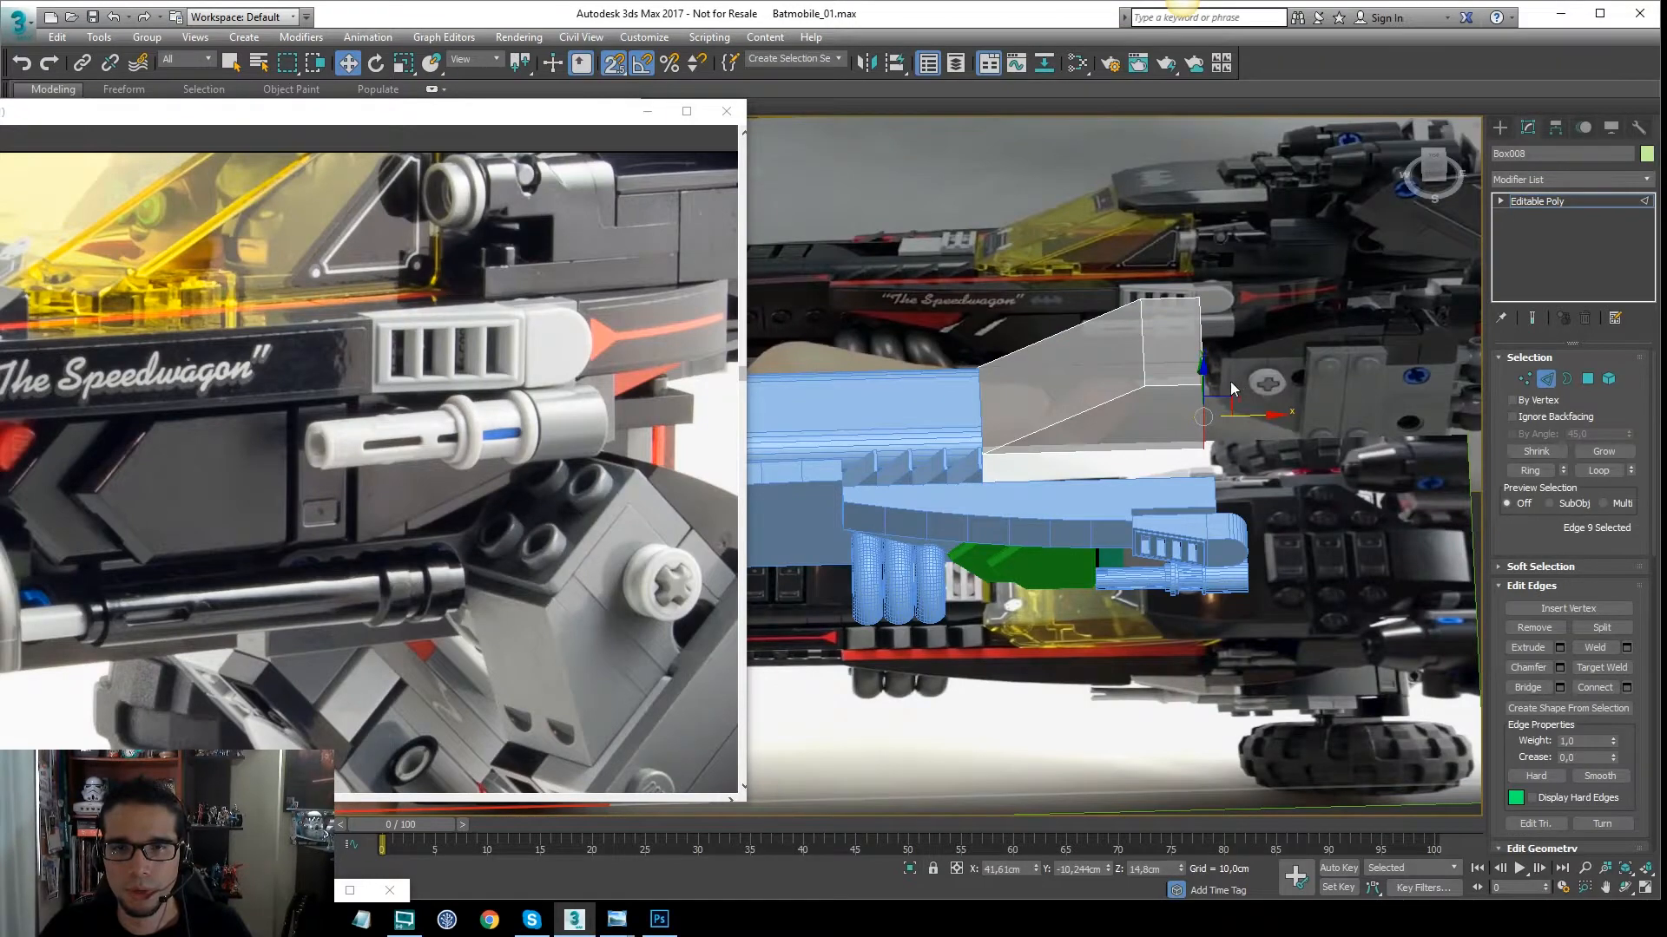
key("t")
middle_click_drag(1214, 523, 1221, 441)
scroll(1221, 439, "up", 4)
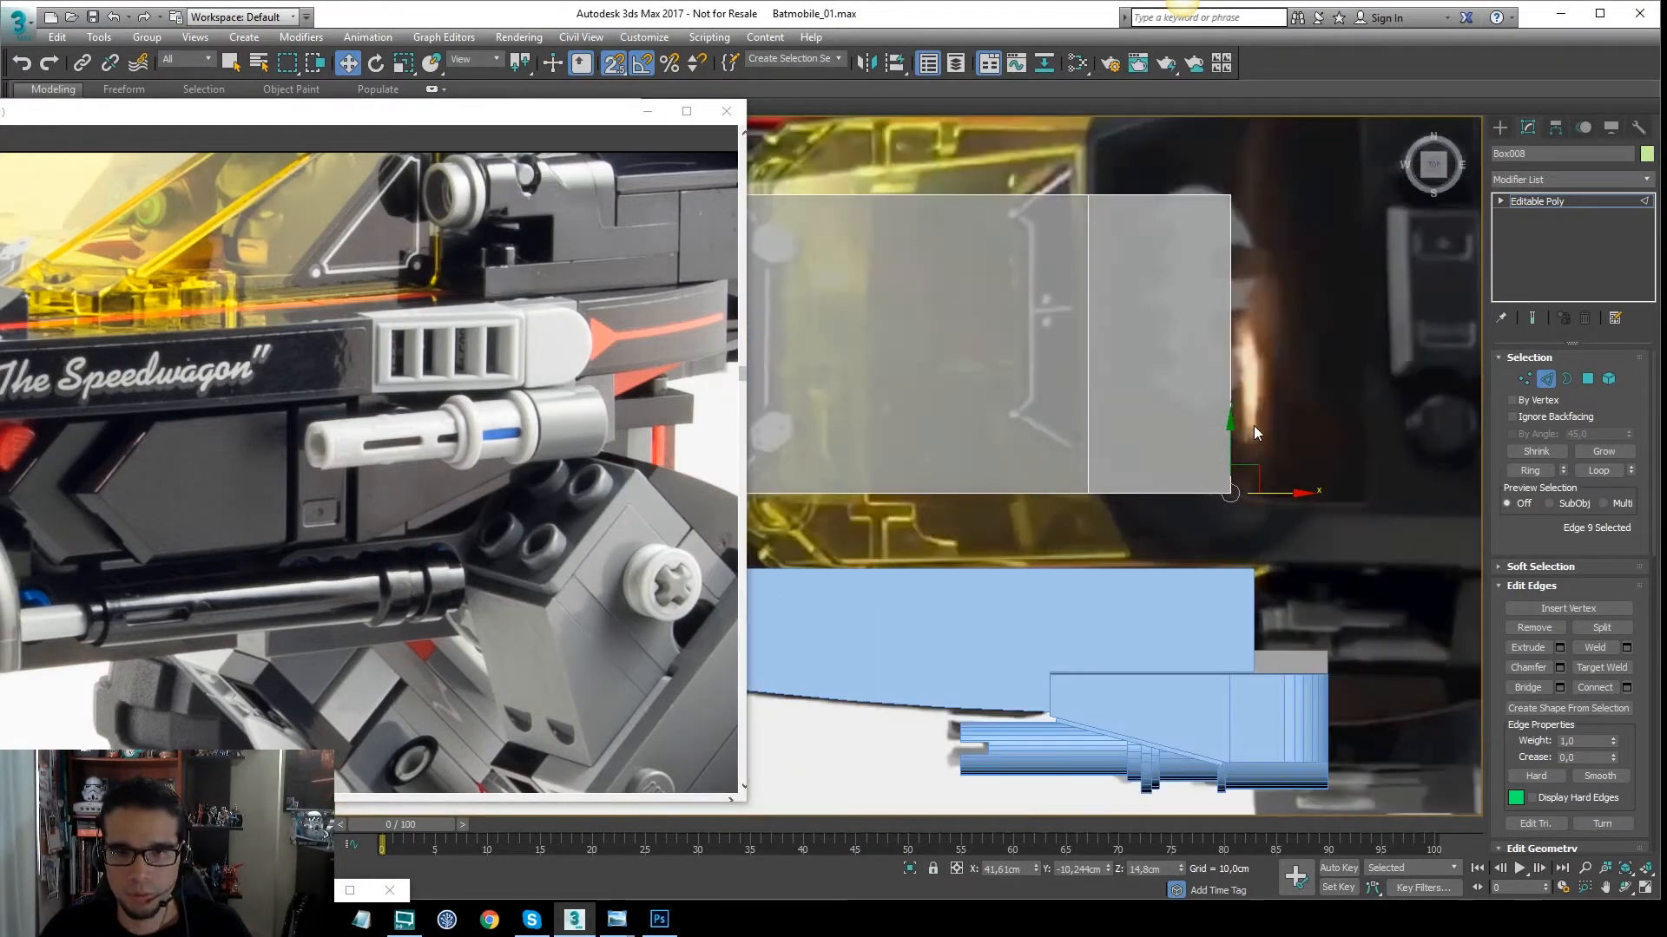
left_click_drag(1229, 501, 1261, 562)
middle_click_drag(1258, 423, 1278, 387)
key("p")
scroll(1259, 431, "up", 3)
key("t")
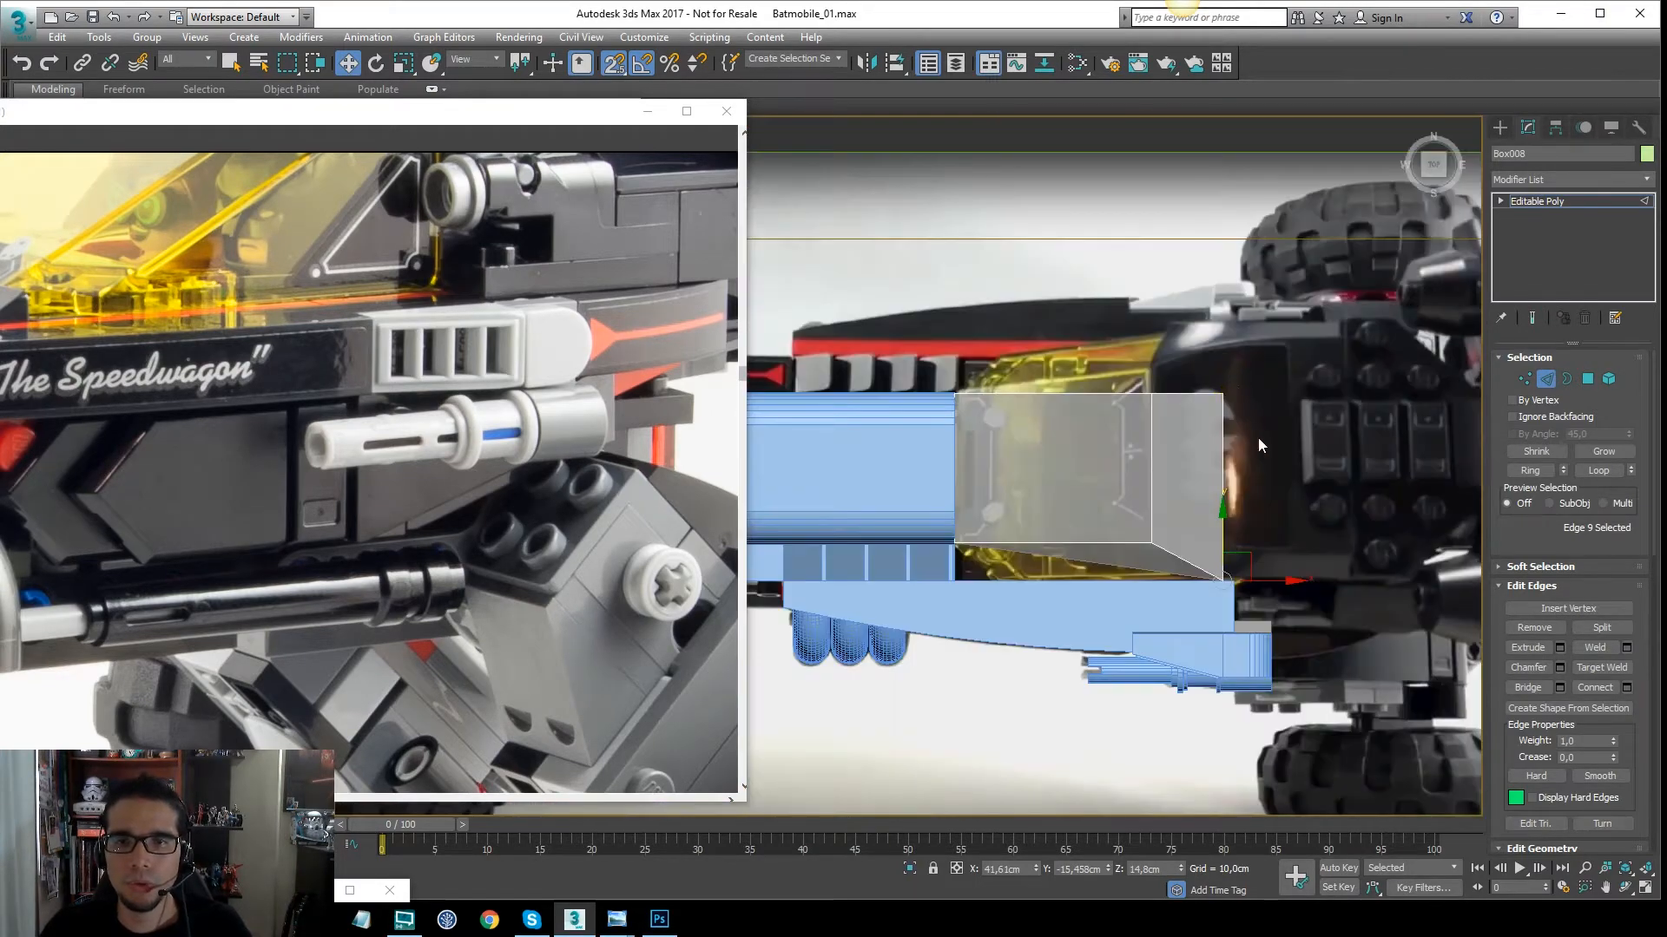
Try to connect the wedge's four crosswise edges down the middle, then undo the connection and the rear edge's offset
left_click_drag(1257, 438, 835, 486)
right_click(1086, 454)
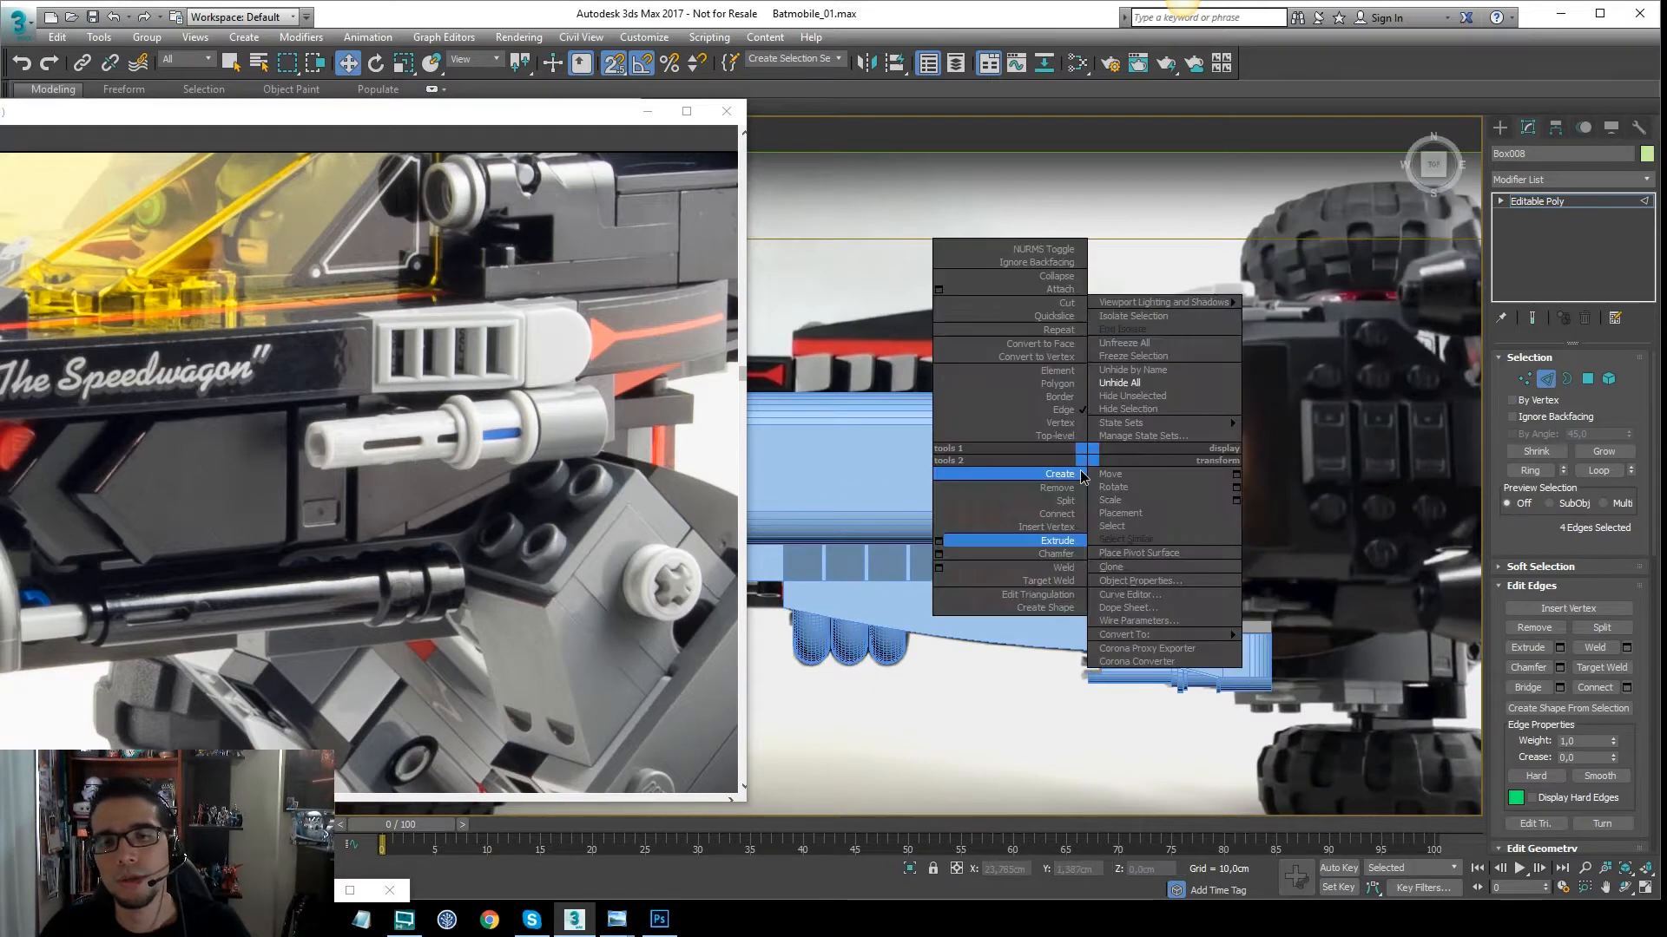
left_click(1059, 514)
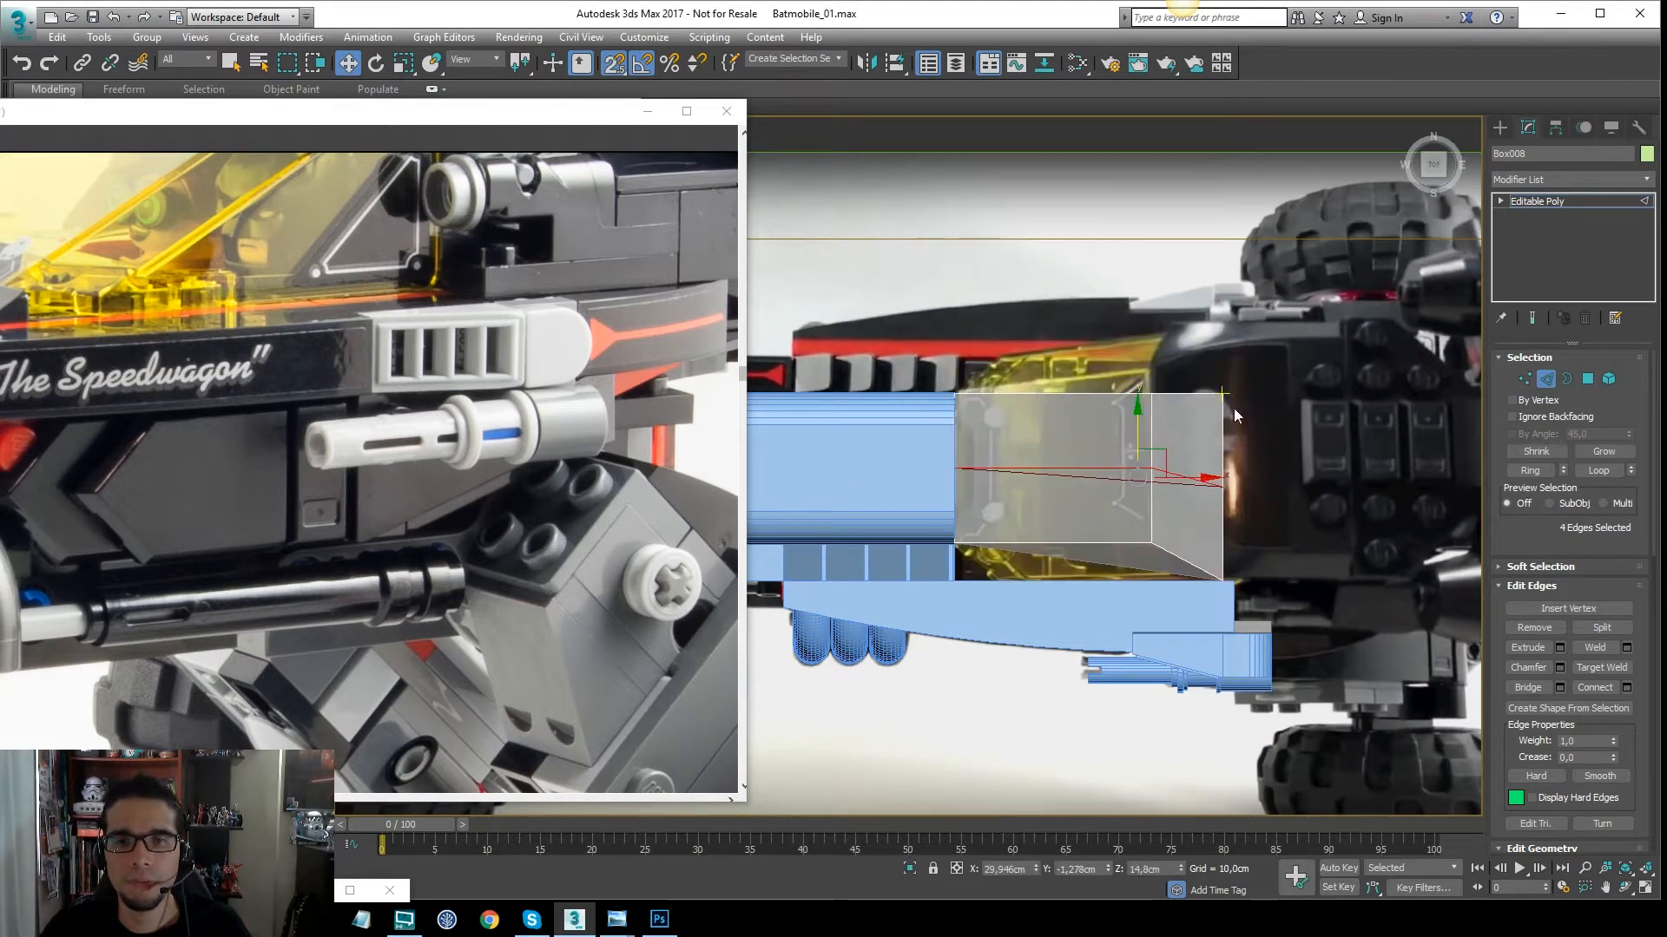
left_click(1223, 473)
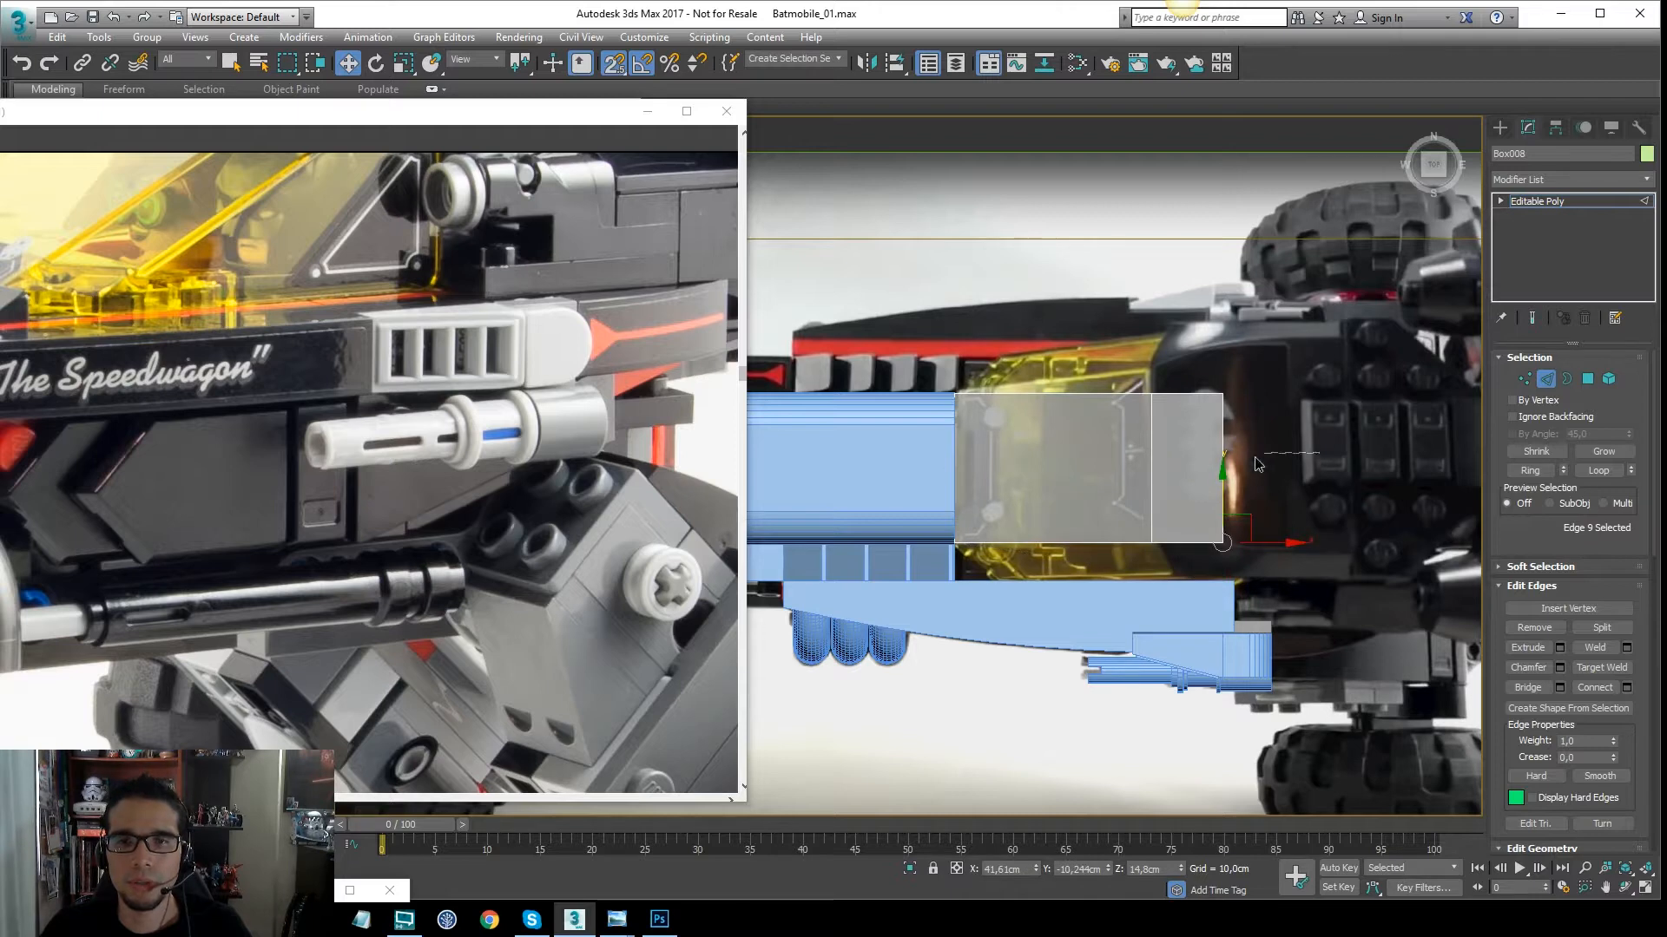
Connect the four crosswise edges down the wedge's middle, delete the polygons of the positive-Y half and leave polygon editing
right_click(1080, 463)
left_click(1058, 524)
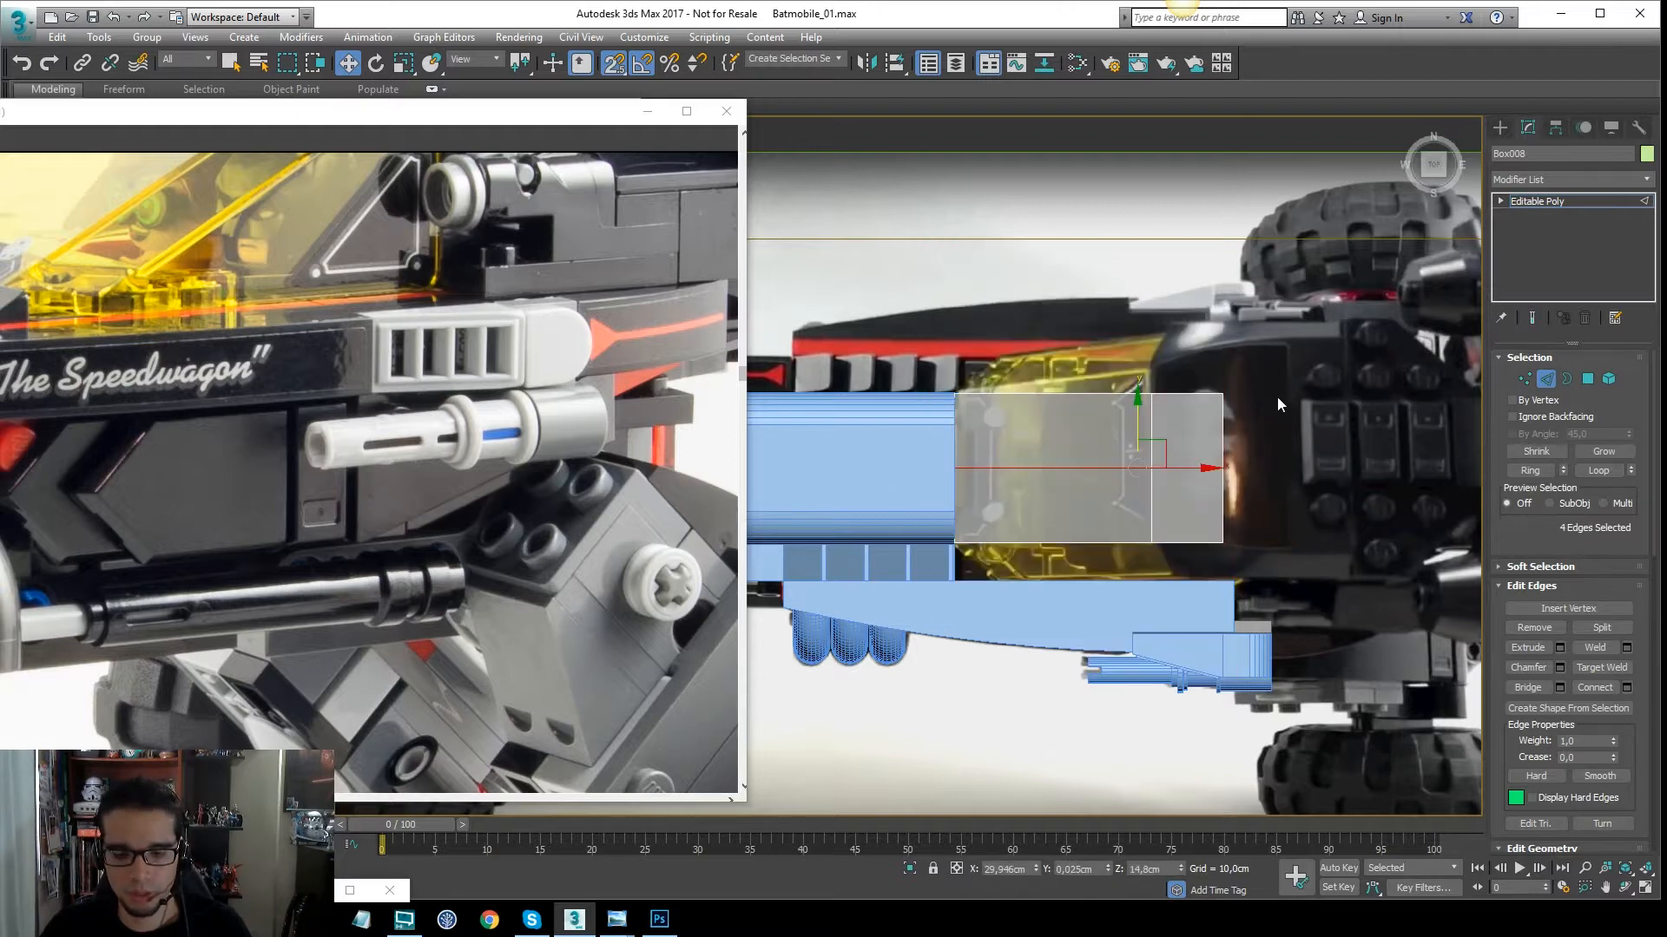
key("4")
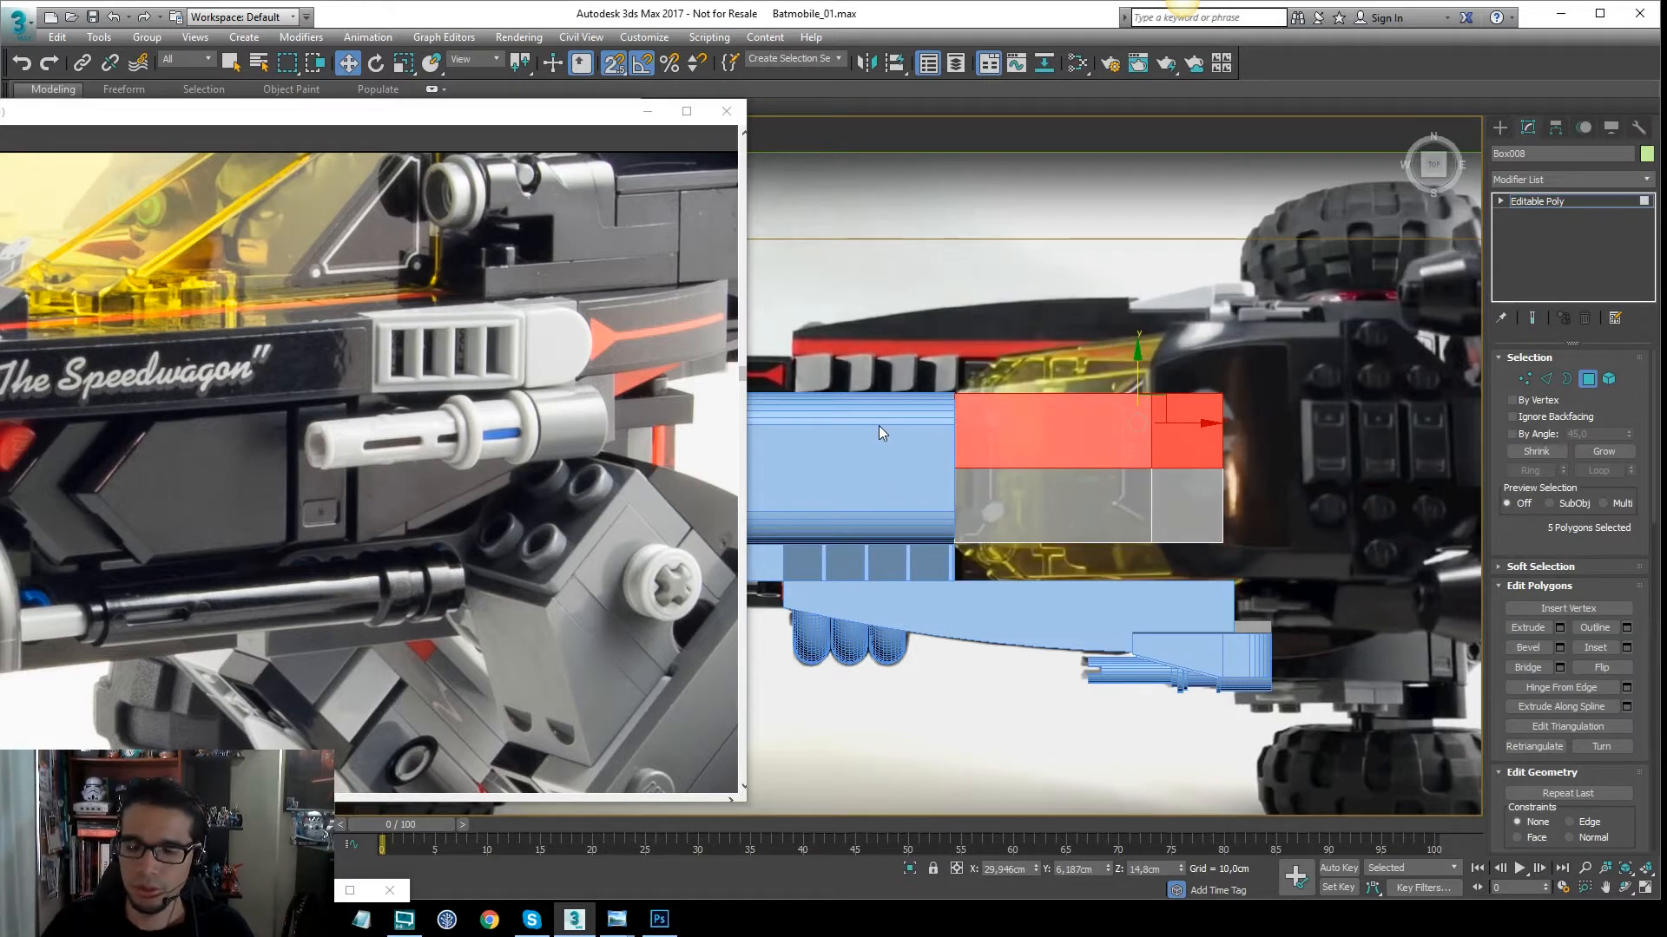
left_click(879, 425)
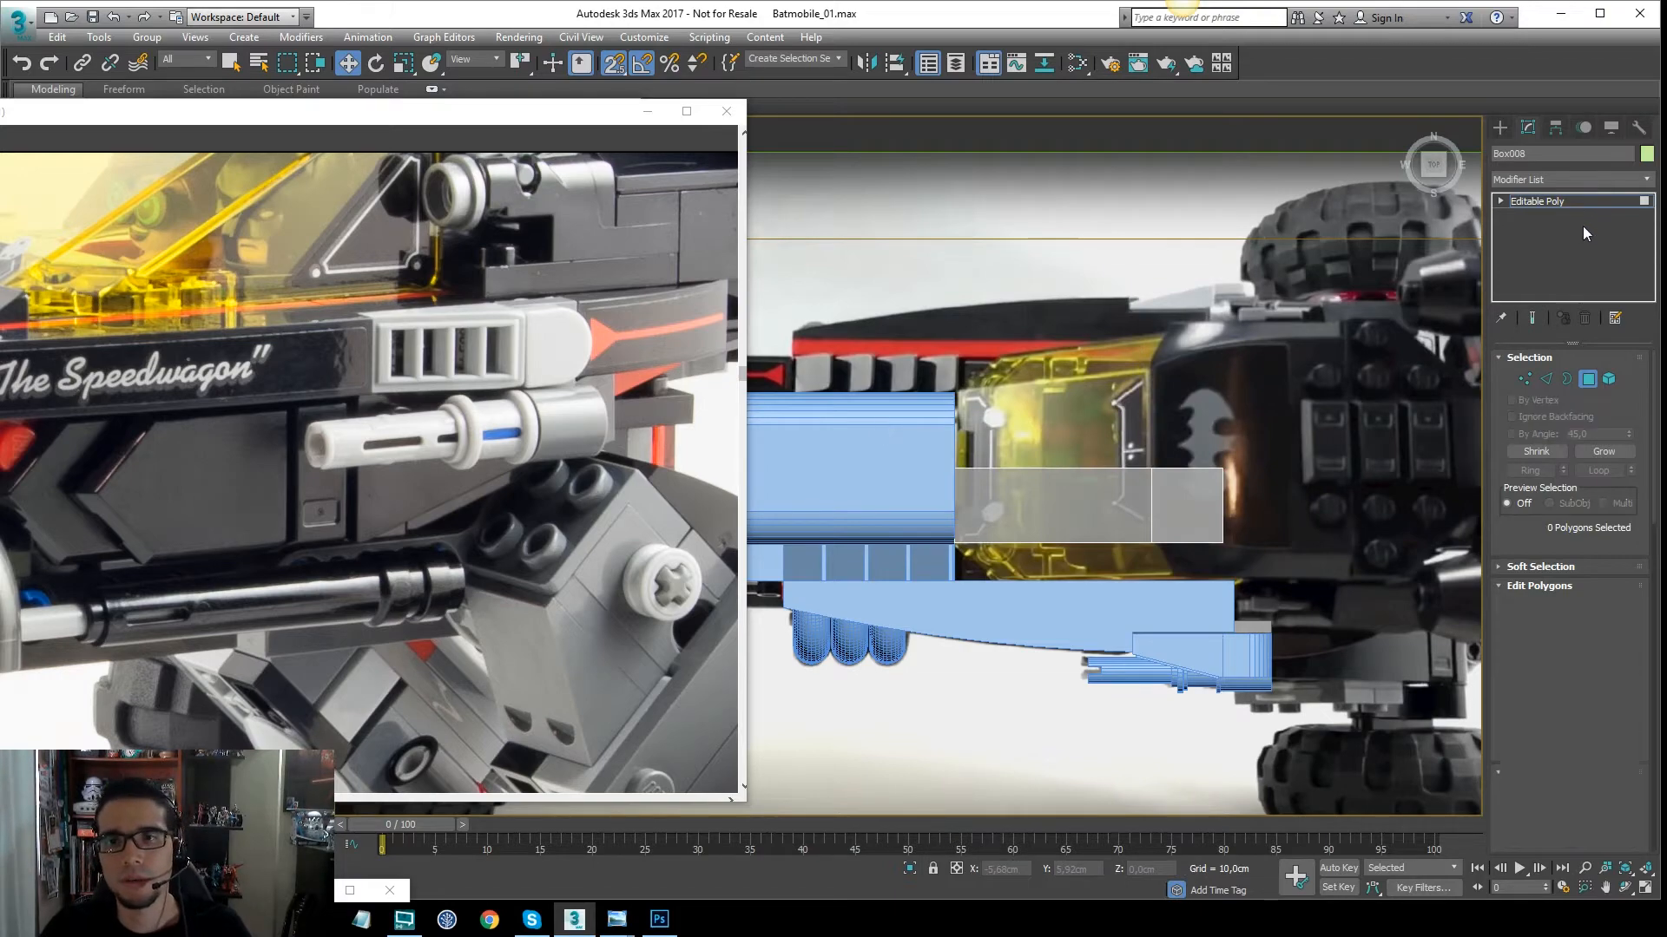
left_click(1584, 229)
Delete the half wedge's bottom and rear polygons and turn off its see-through display
middle_click_drag(1220, 476, 1215, 394)
scroll(1217, 394, "up", 2)
middle_click_drag(1189, 482, 1213, 358, "alt")
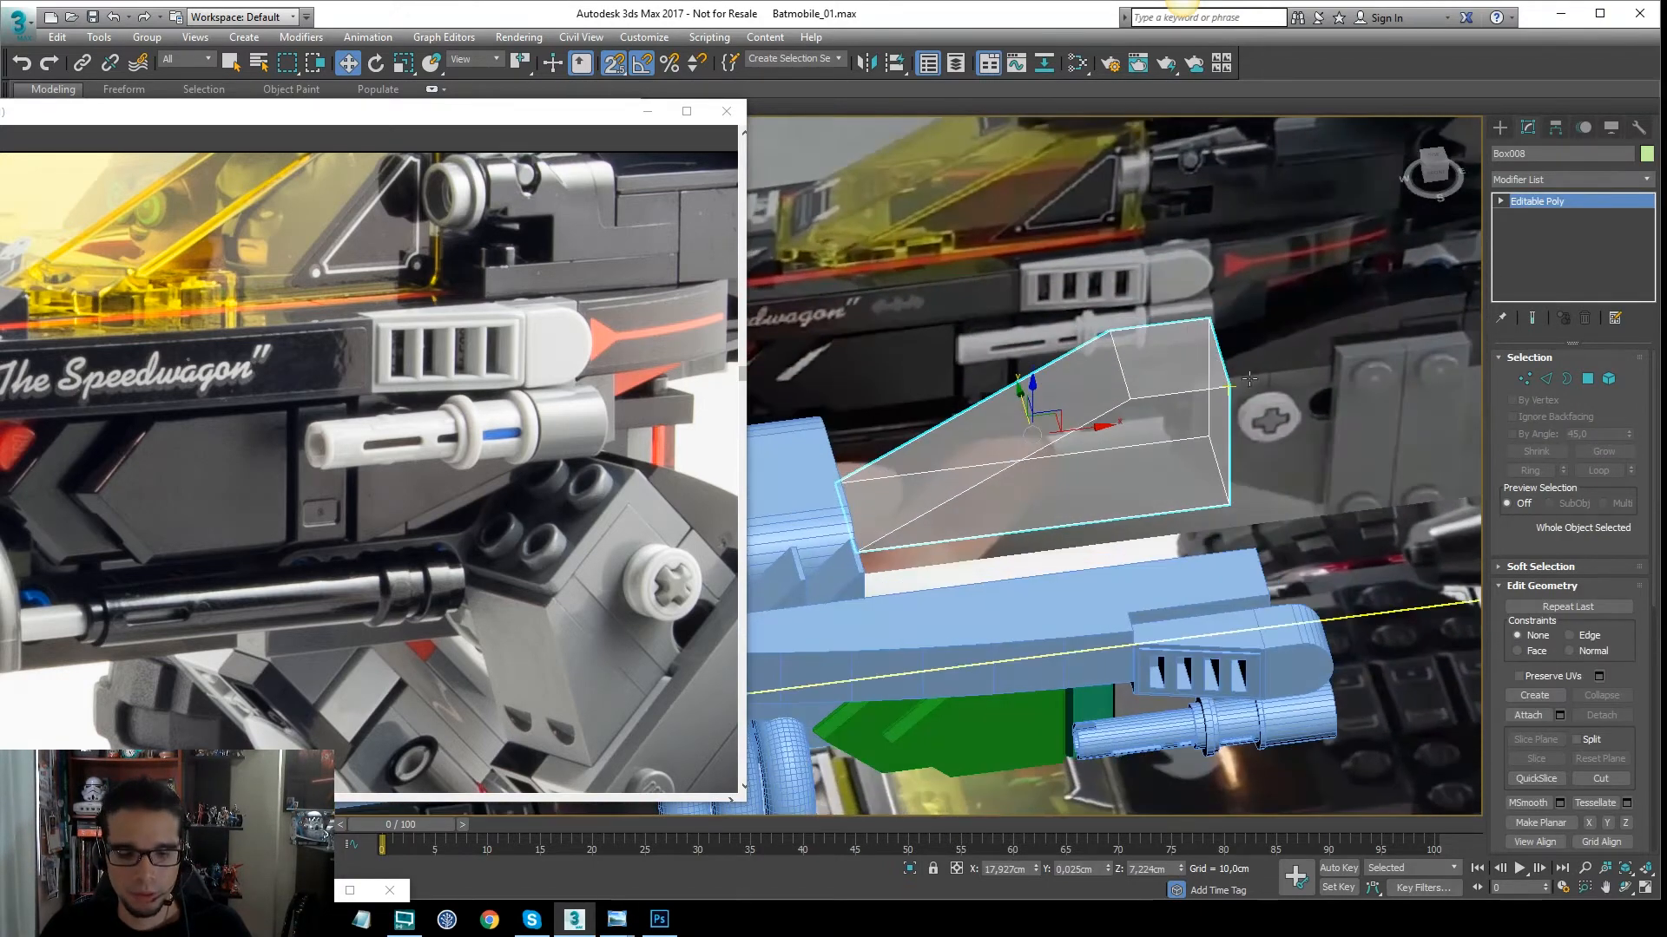
key("4")
left_click(1195, 445)
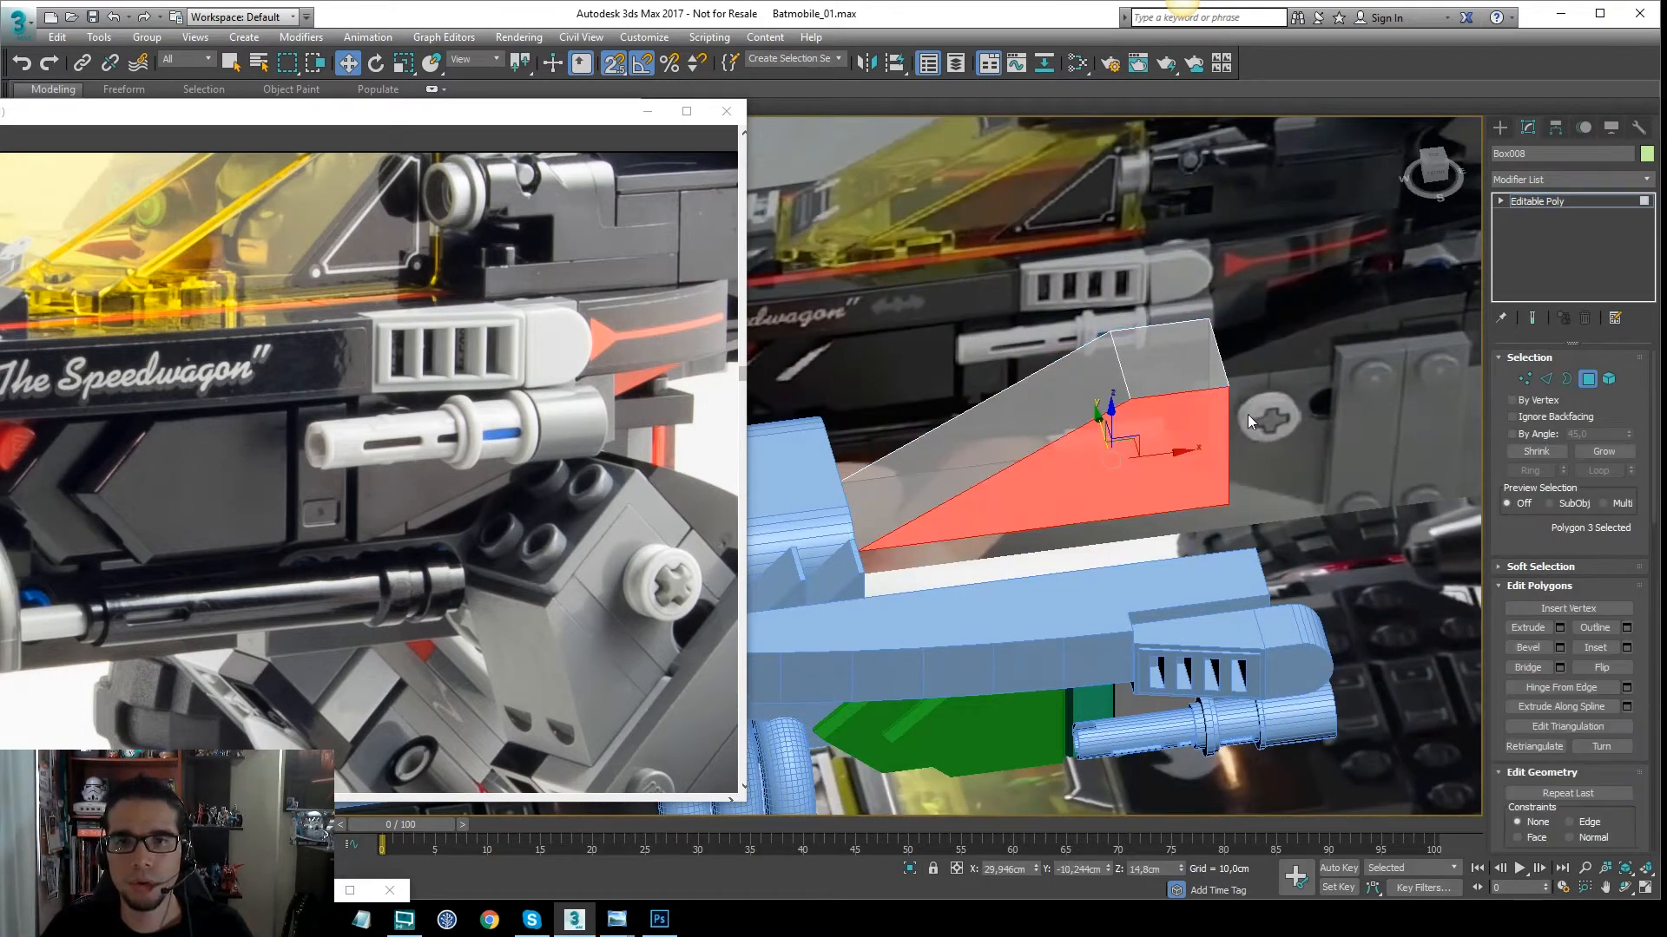
key("F4")
middle_click_drag(1201, 441, 1096, 415, "alt")
middle_click_drag(1282, 467, 1261, 463, "alt")
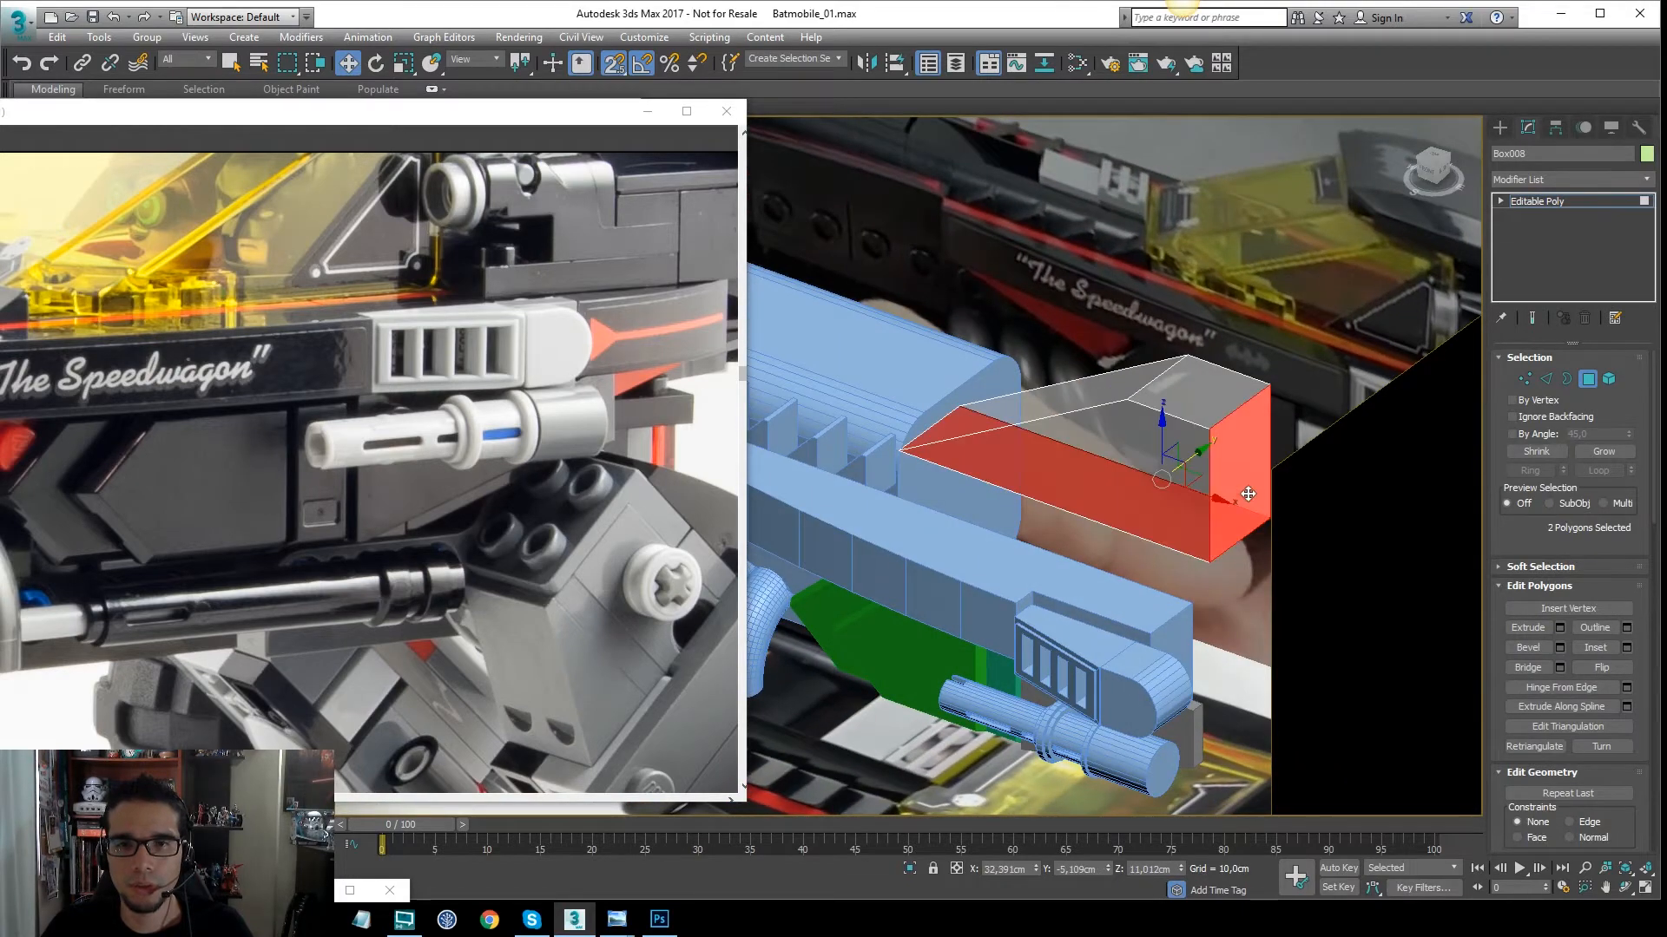
middle_click_drag(1253, 556, 1314, 449, "alt")
left_click(1314, 449)
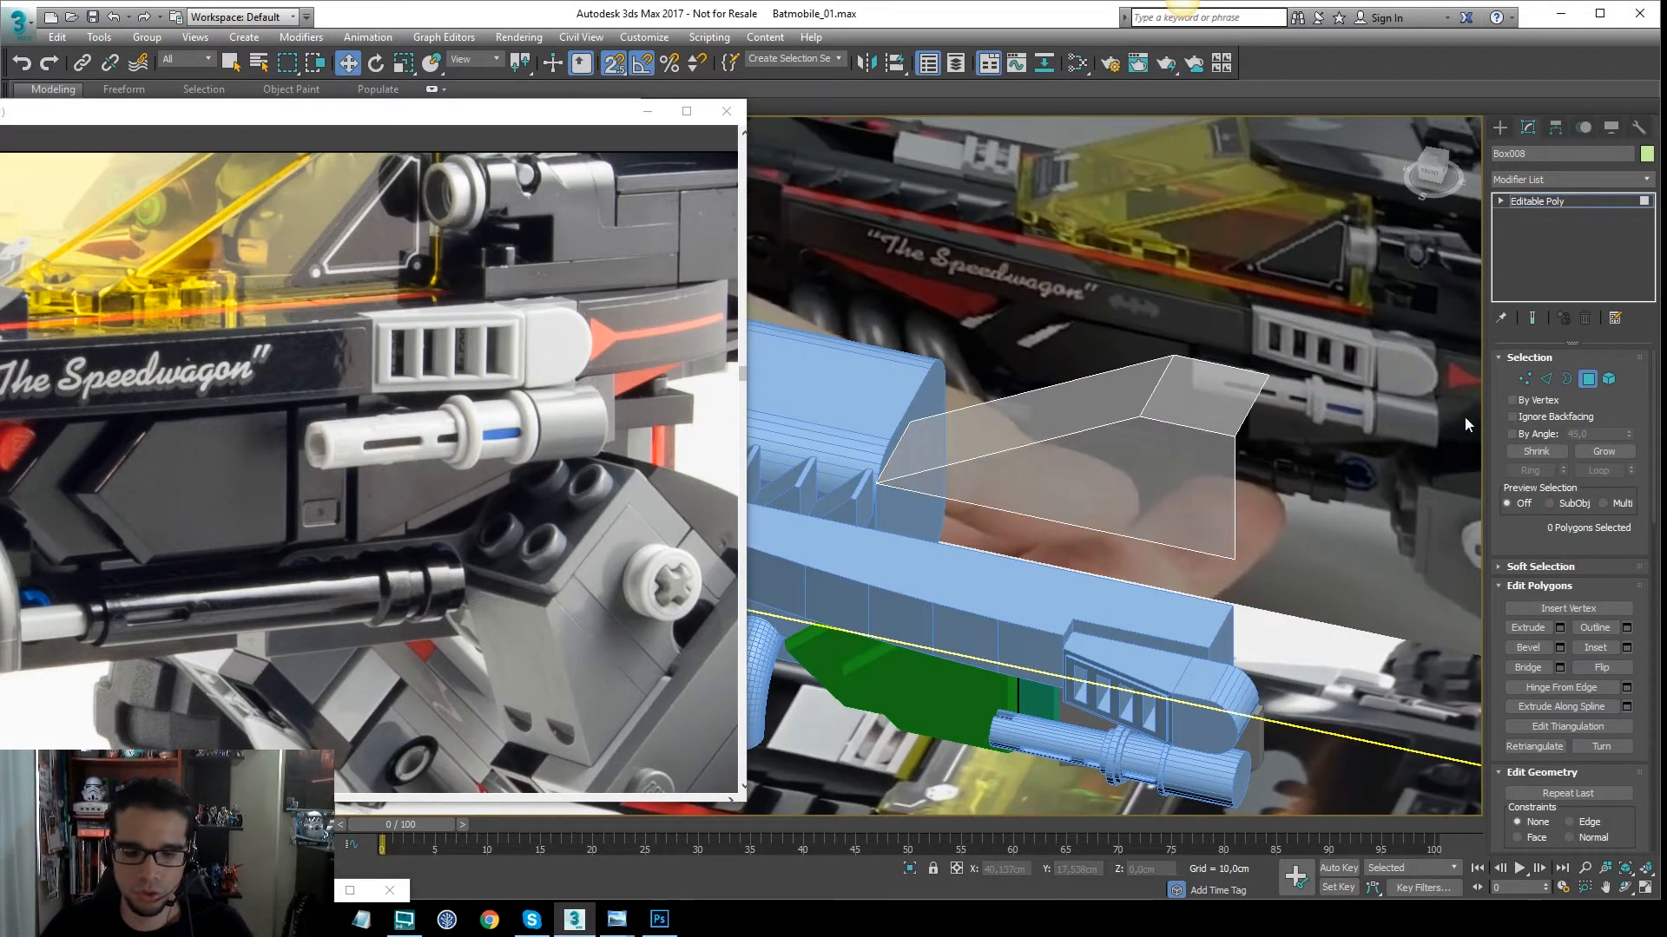
key("alt+x")
middle_click_drag(1294, 425, 1329, 406, "alt")
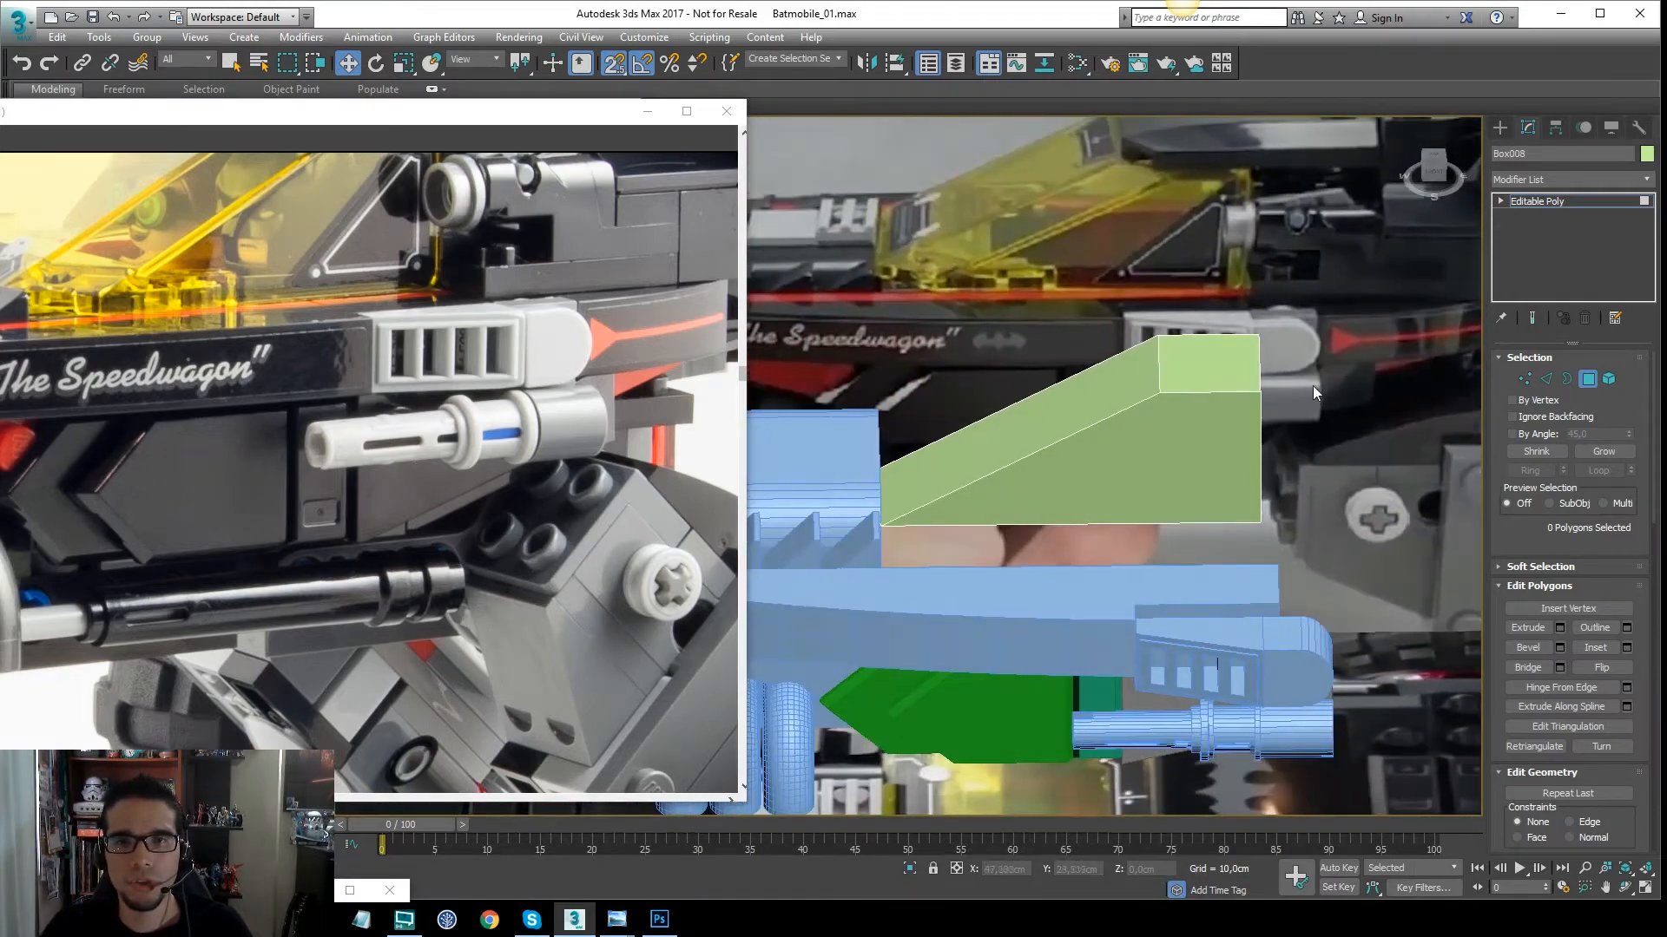
Move the outer rear vertical edge of the half wedge outward to Y about -15.46 cm in the top view
scroll(1312, 344, "up", 5)
mouse_move(1312, 343)
middle_mouse_down("alt")
mouse_move(1283, 458)
mouse_move(1314, 373)
middle_mouse_up("alt")
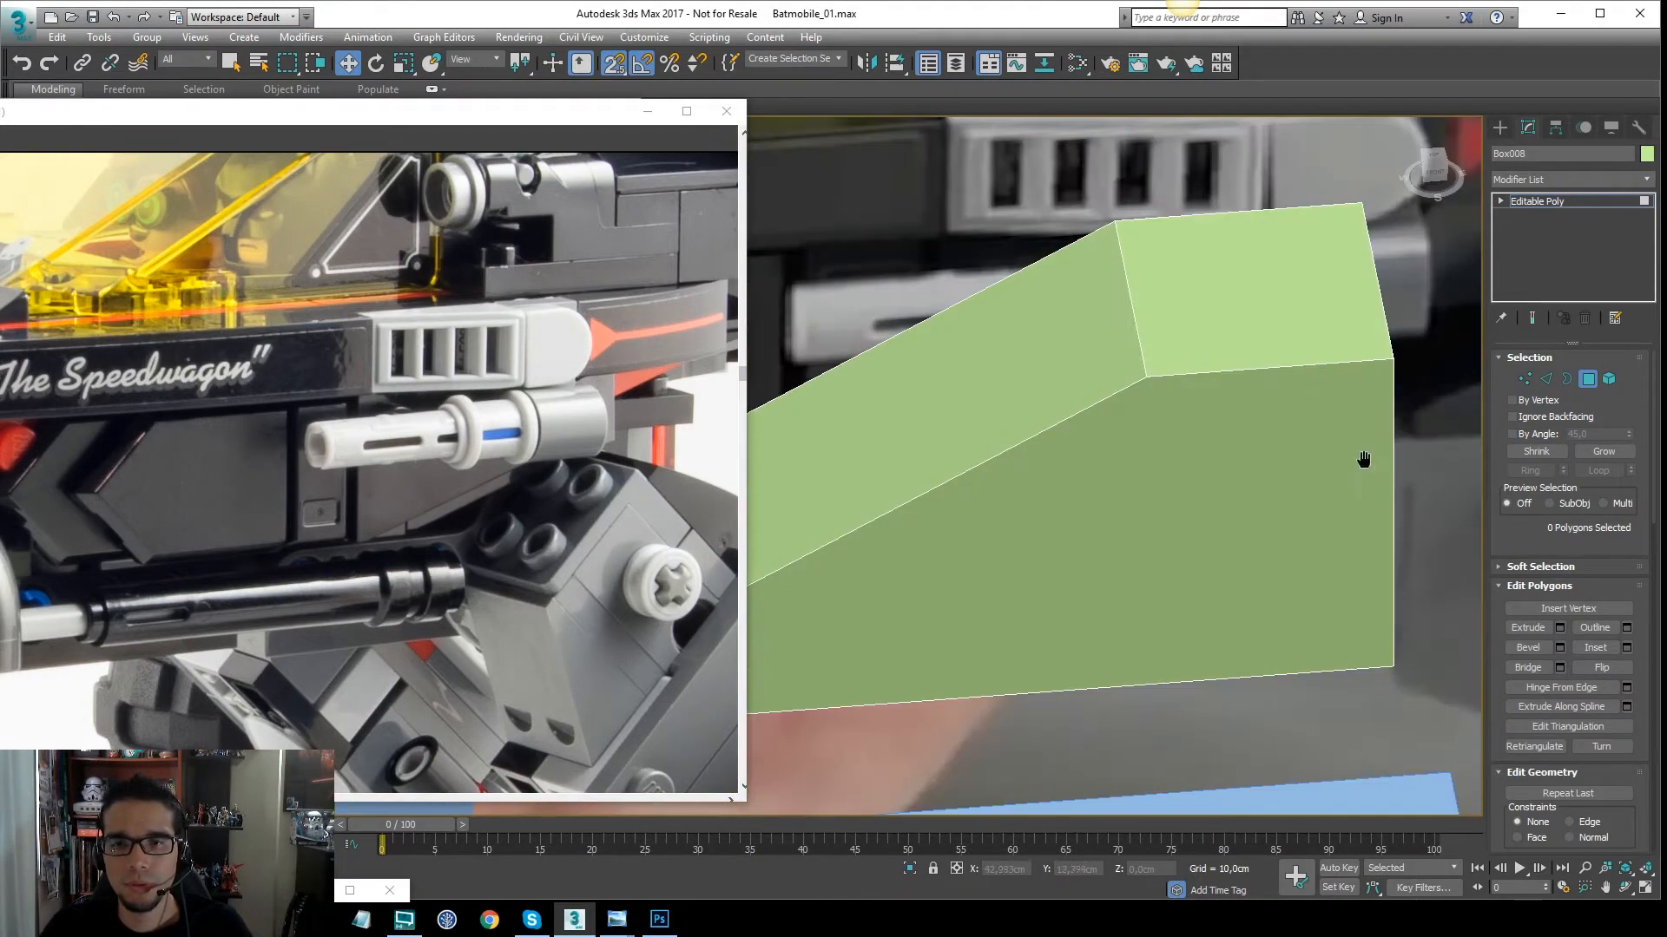
middle_click_drag(1362, 461, 1304, 443)
key("2")
left_click(1336, 524)
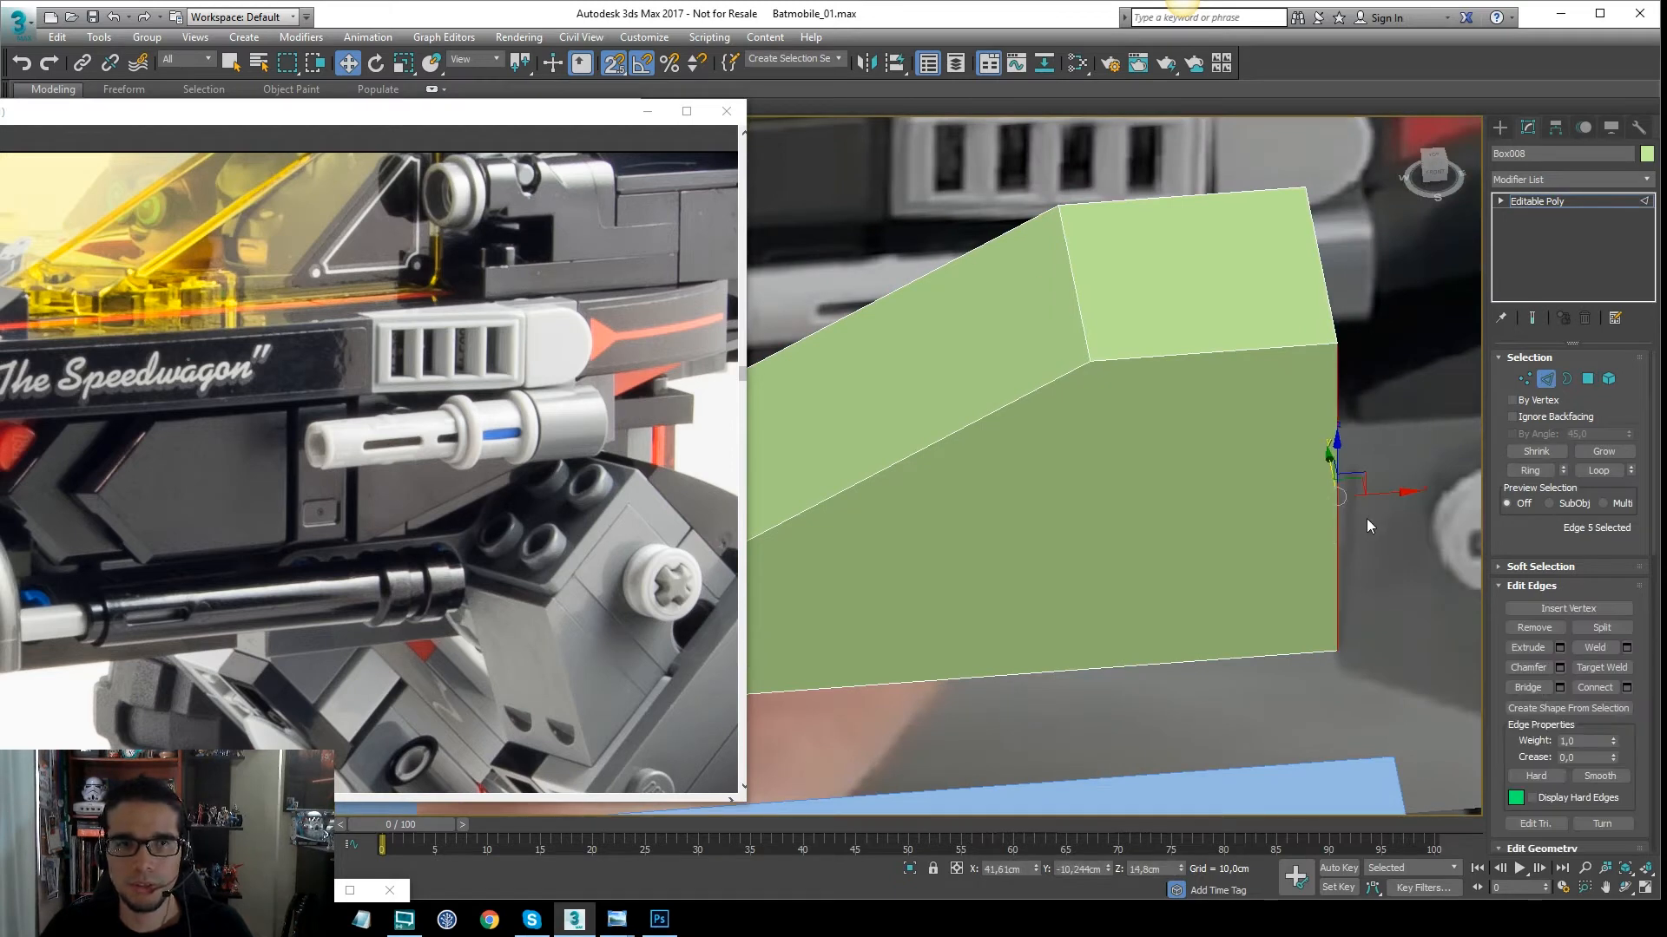
key("t")
middle_click_drag(1359, 499, 1249, 388)
scroll(1077, 400, "up", 2)
middle_click_drag(1078, 399, 1149, 393)
left_click_drag(1199, 384, 1209, 484)
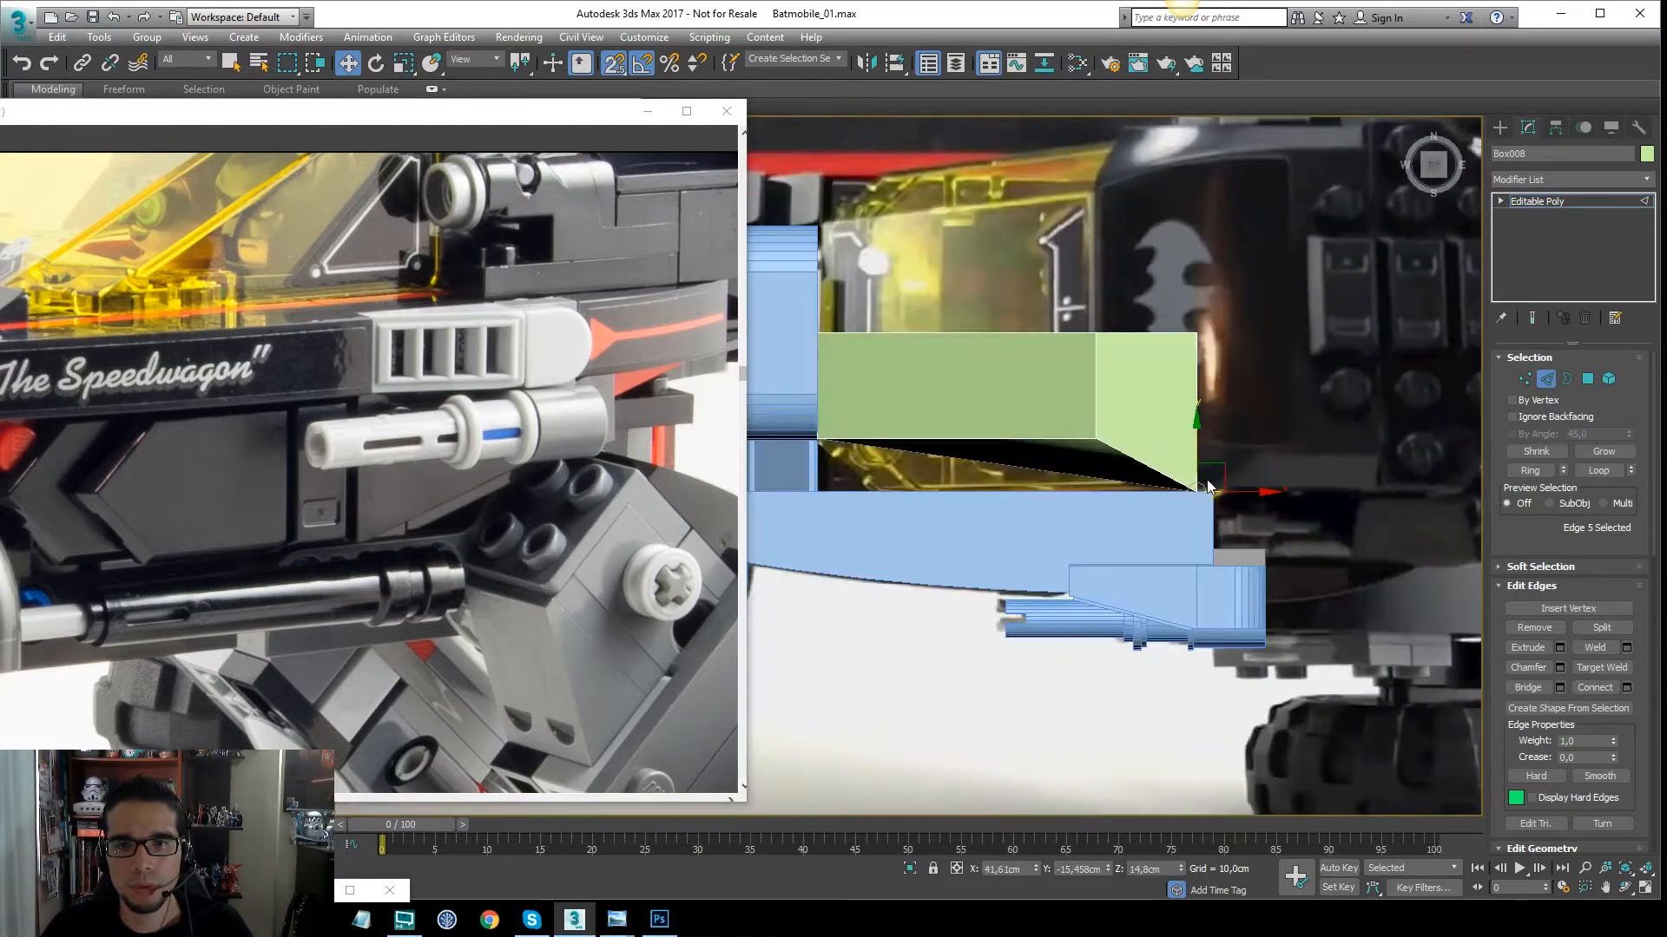
Connect the side face's short upper edge and its bottom edge with one segment
middle_click_drag(1209, 484, 1212, 442, "alt")
middle_click_drag(1013, 332, 1118, 373, "alt")
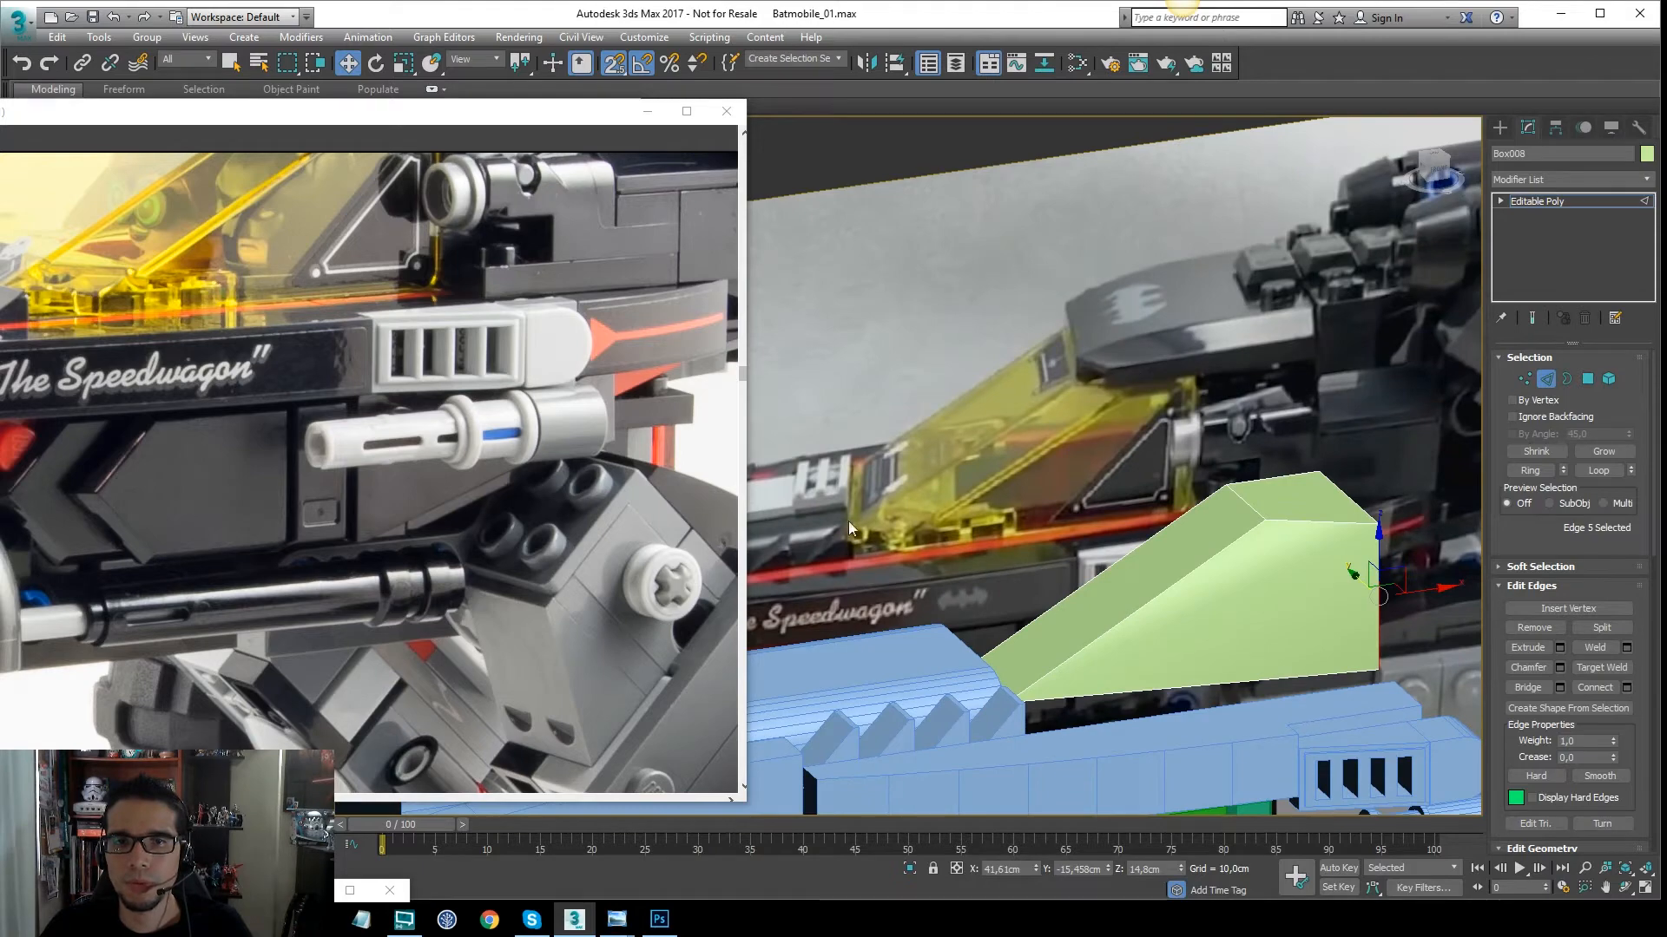
middle_click_drag(1286, 534, 1264, 420)
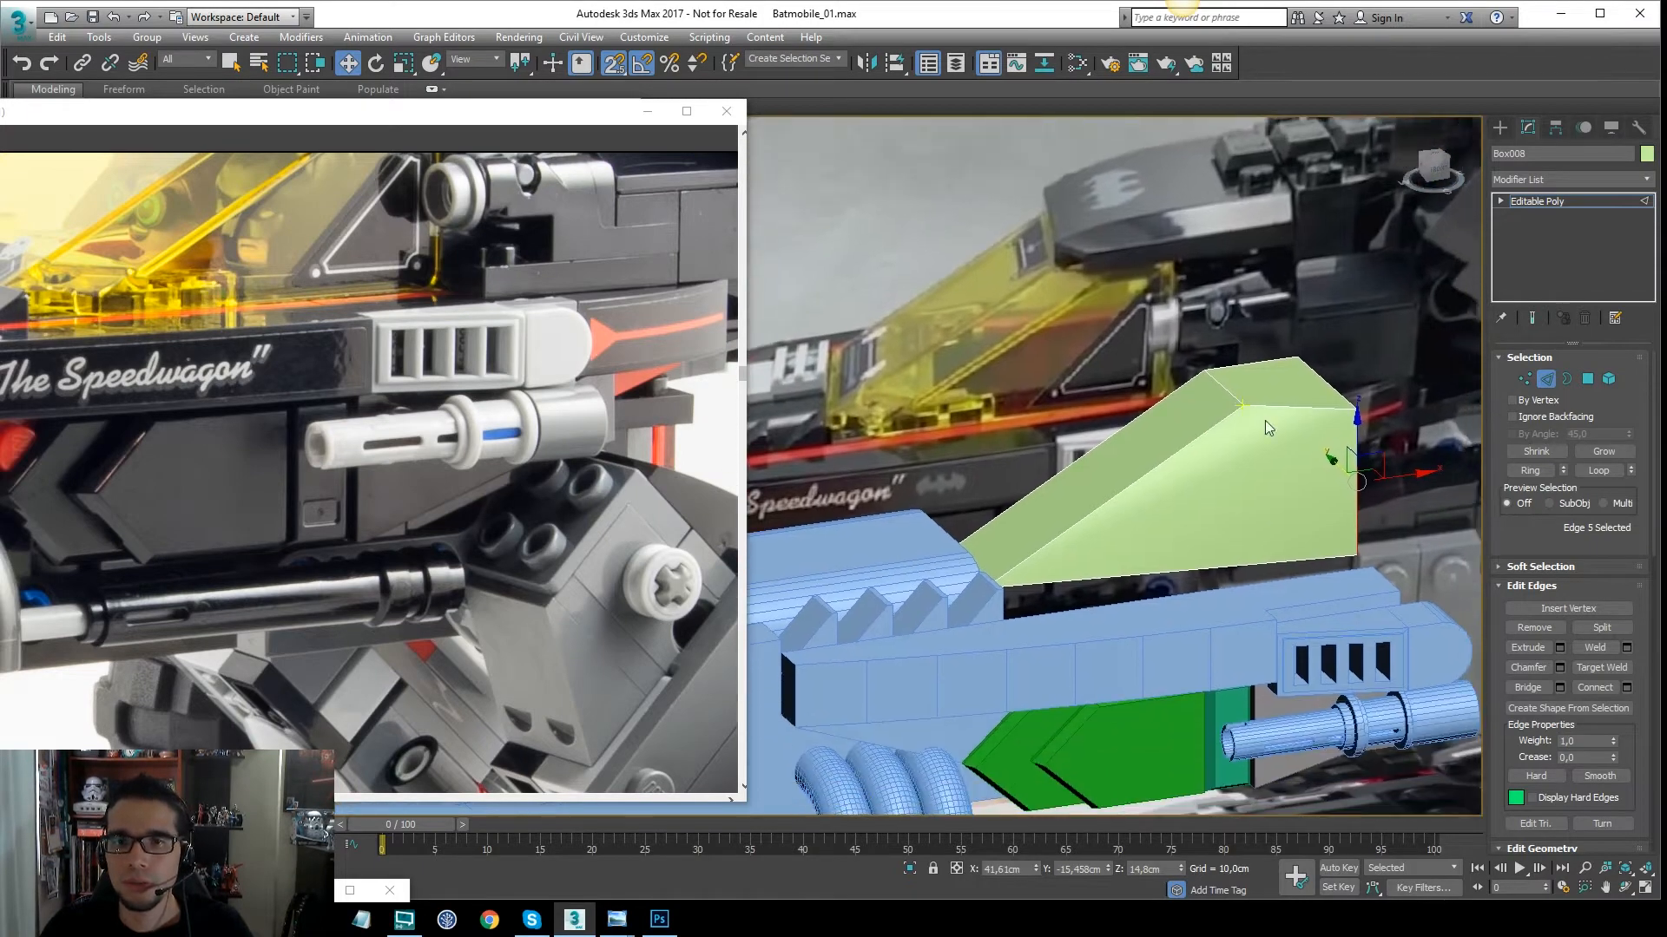
key("F3")
left_click(1288, 408)
left_click_drag(1259, 323, 1273, 429)
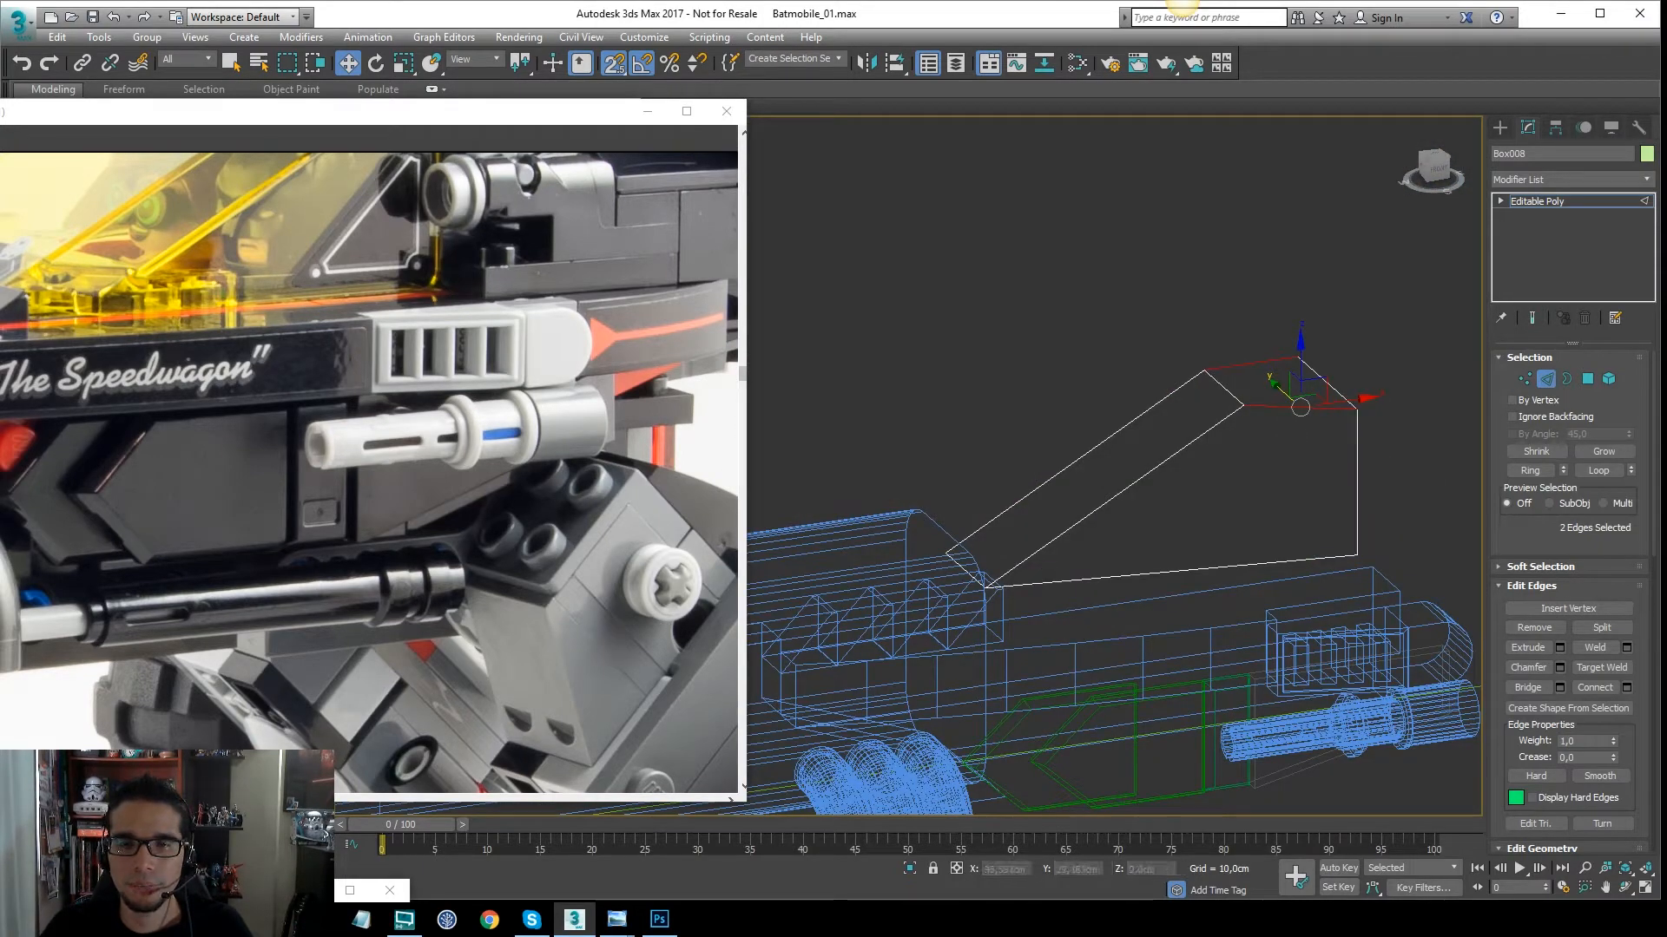
left_click(1267, 483)
left_click(1276, 407)
left_click(1243, 565, "ctrl")
right_click(1260, 496)
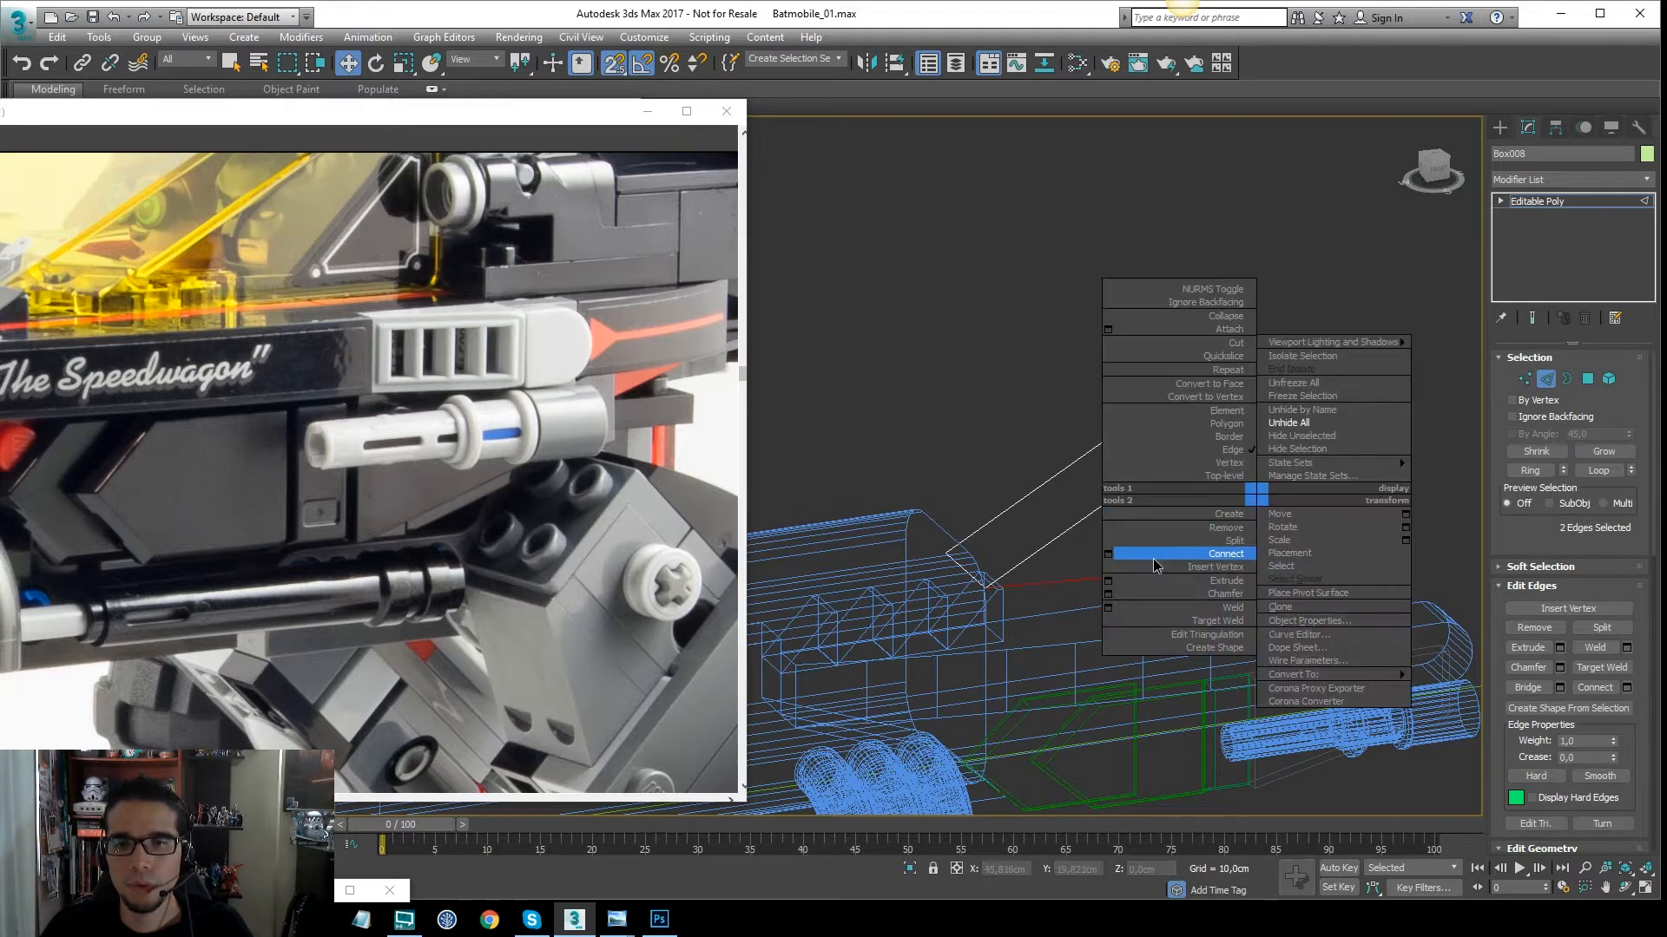
left_click(1117, 559)
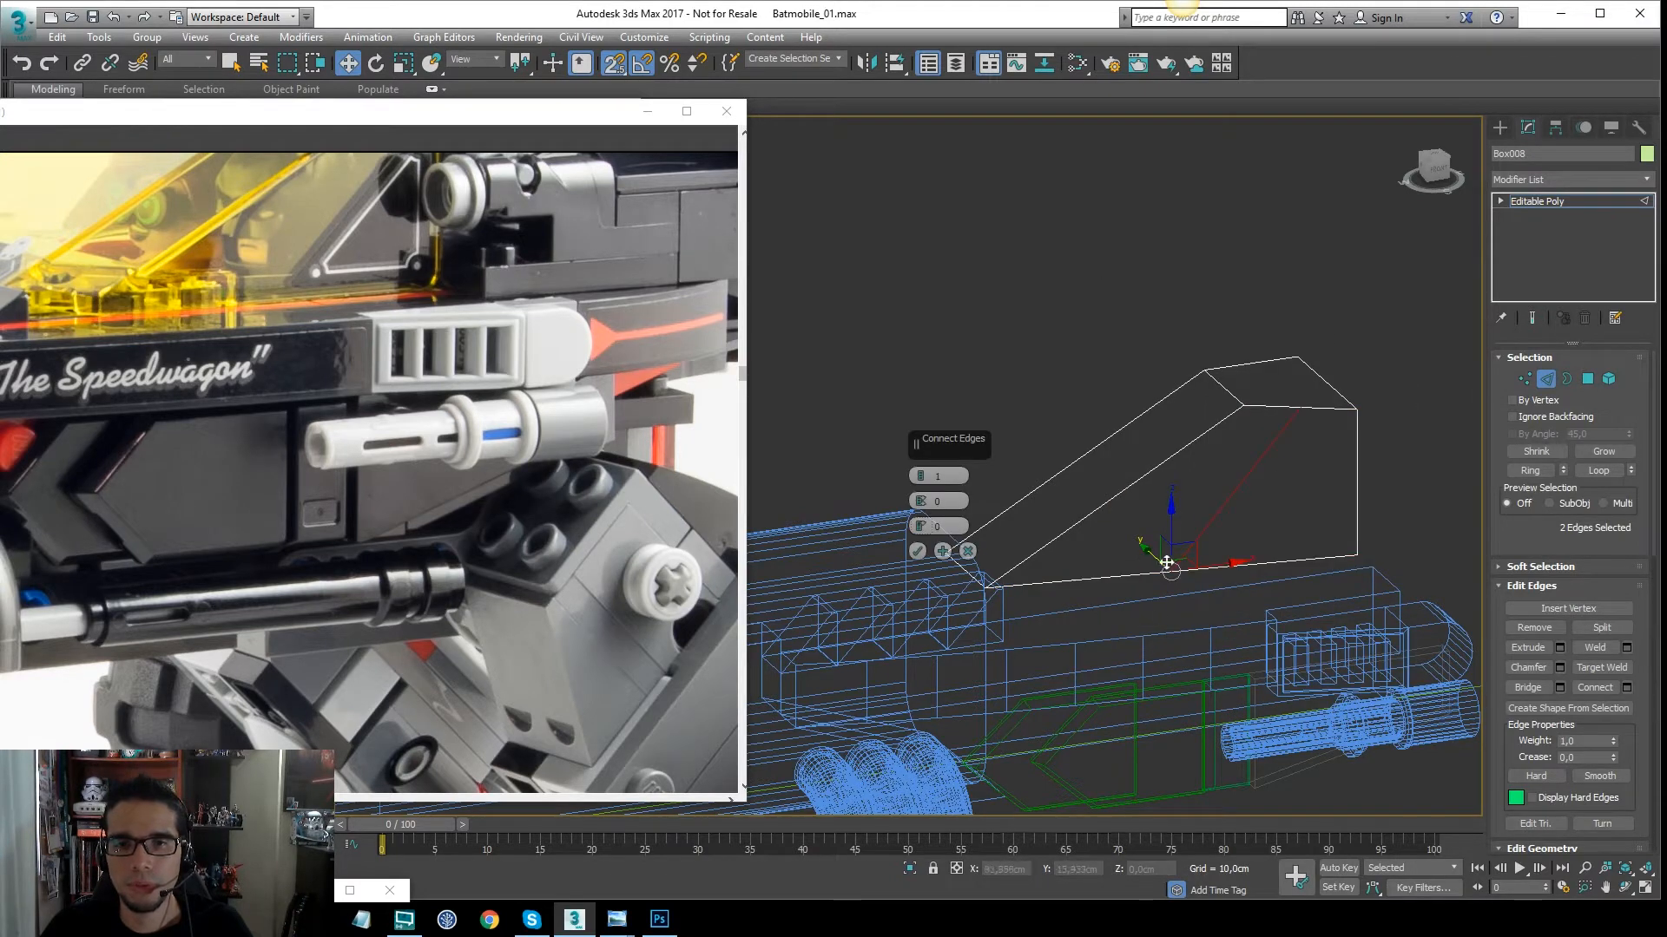
left_click(918, 552)
With see-through display on, move the new segment's lower vertex to about X 9.97, Y -15.46 cm, matching the top-view reference
key("t")
key("z")
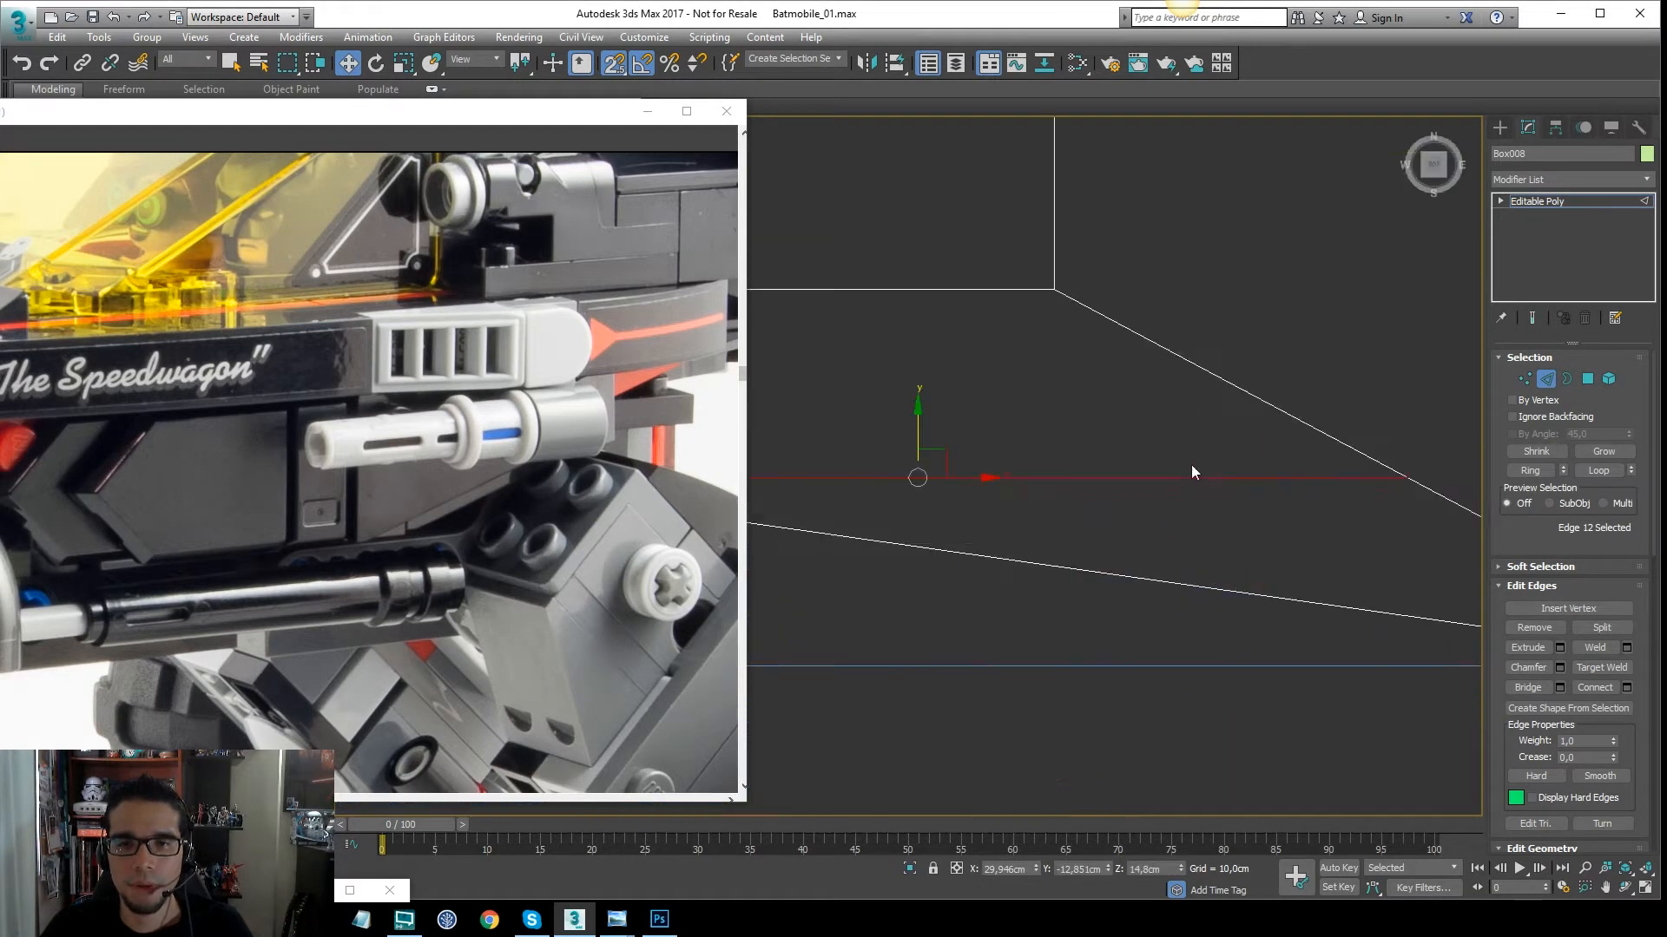
key("F3")
scroll(1182, 444, "down", 5)
key("alt+x")
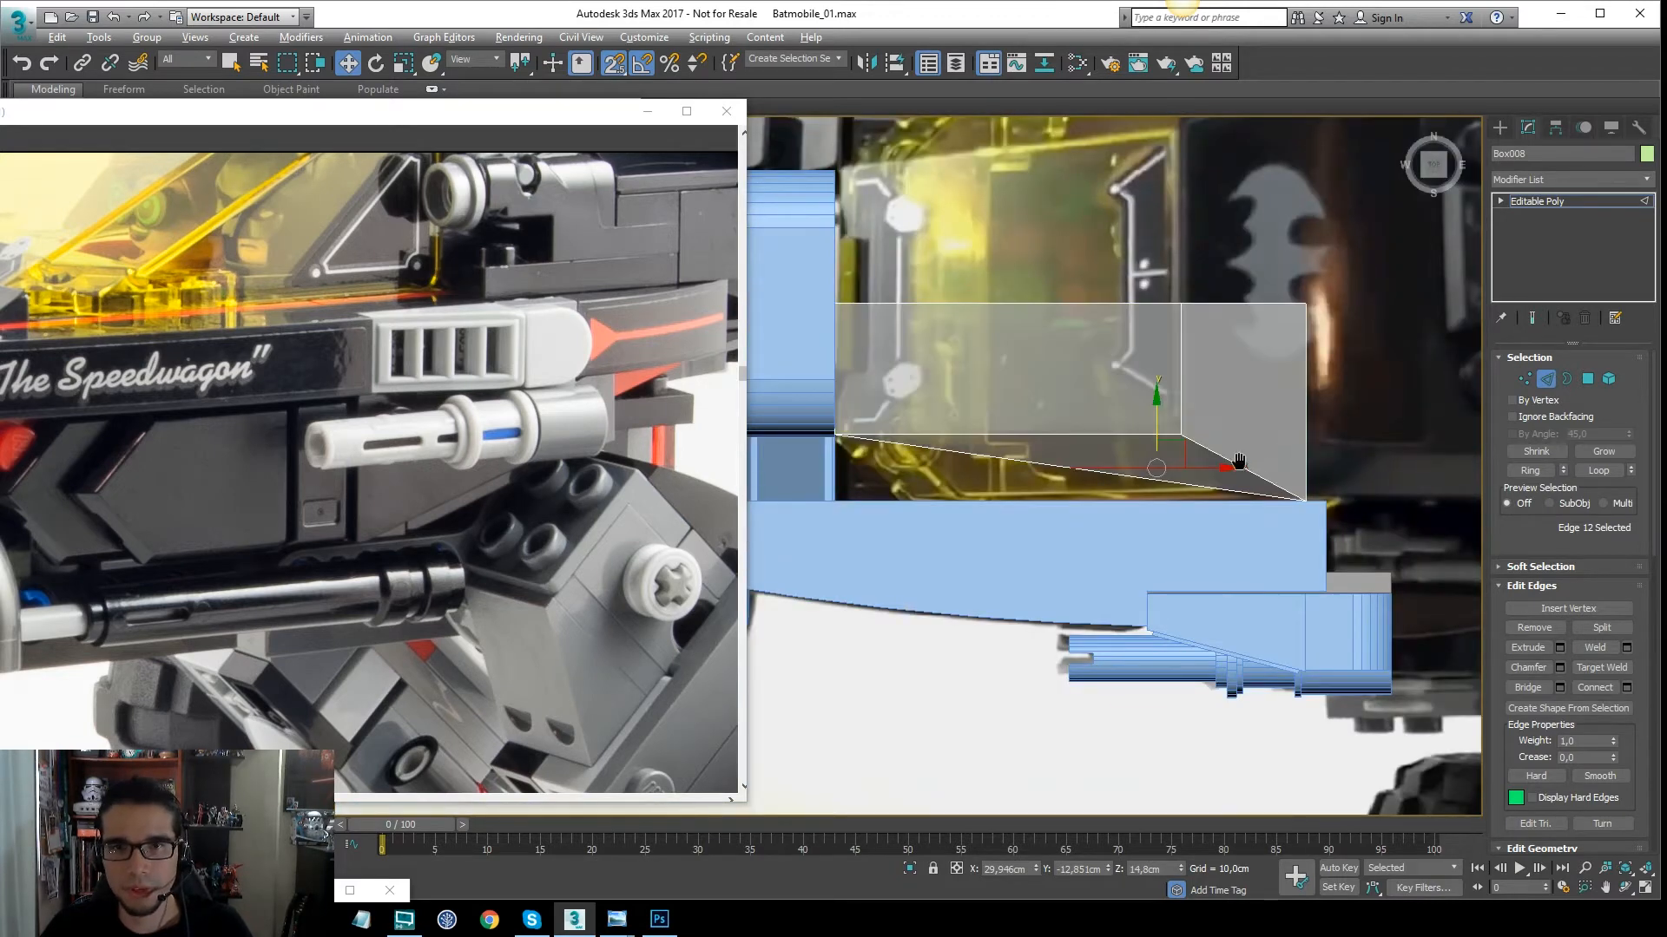
key("1")
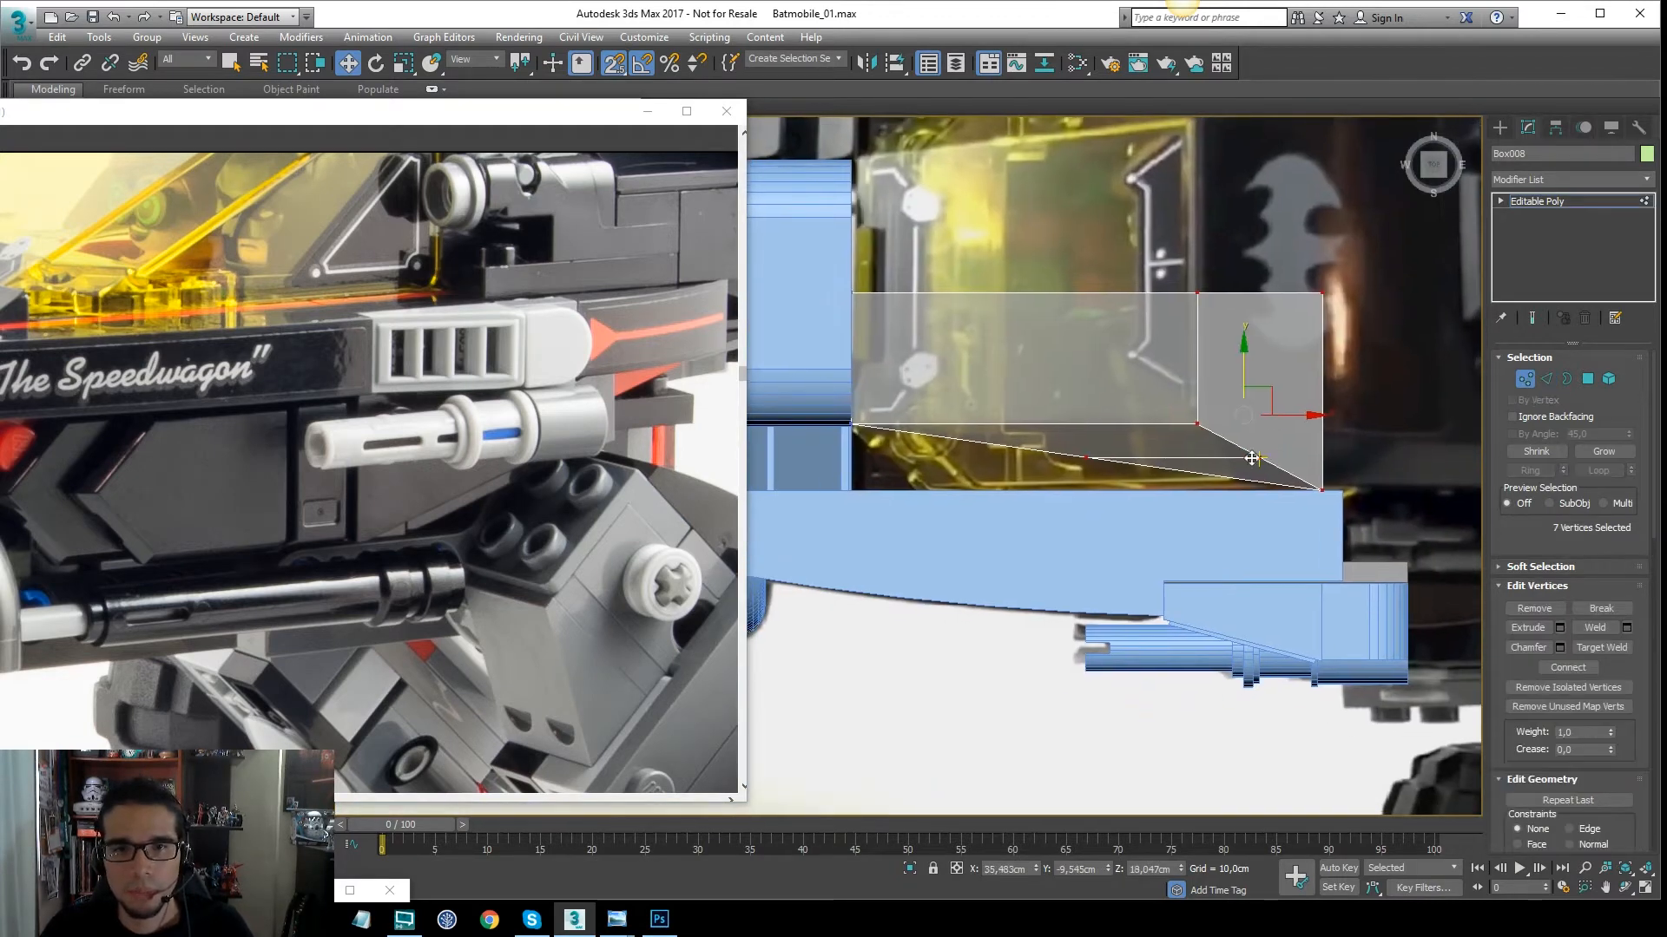
left_click(1086, 457)
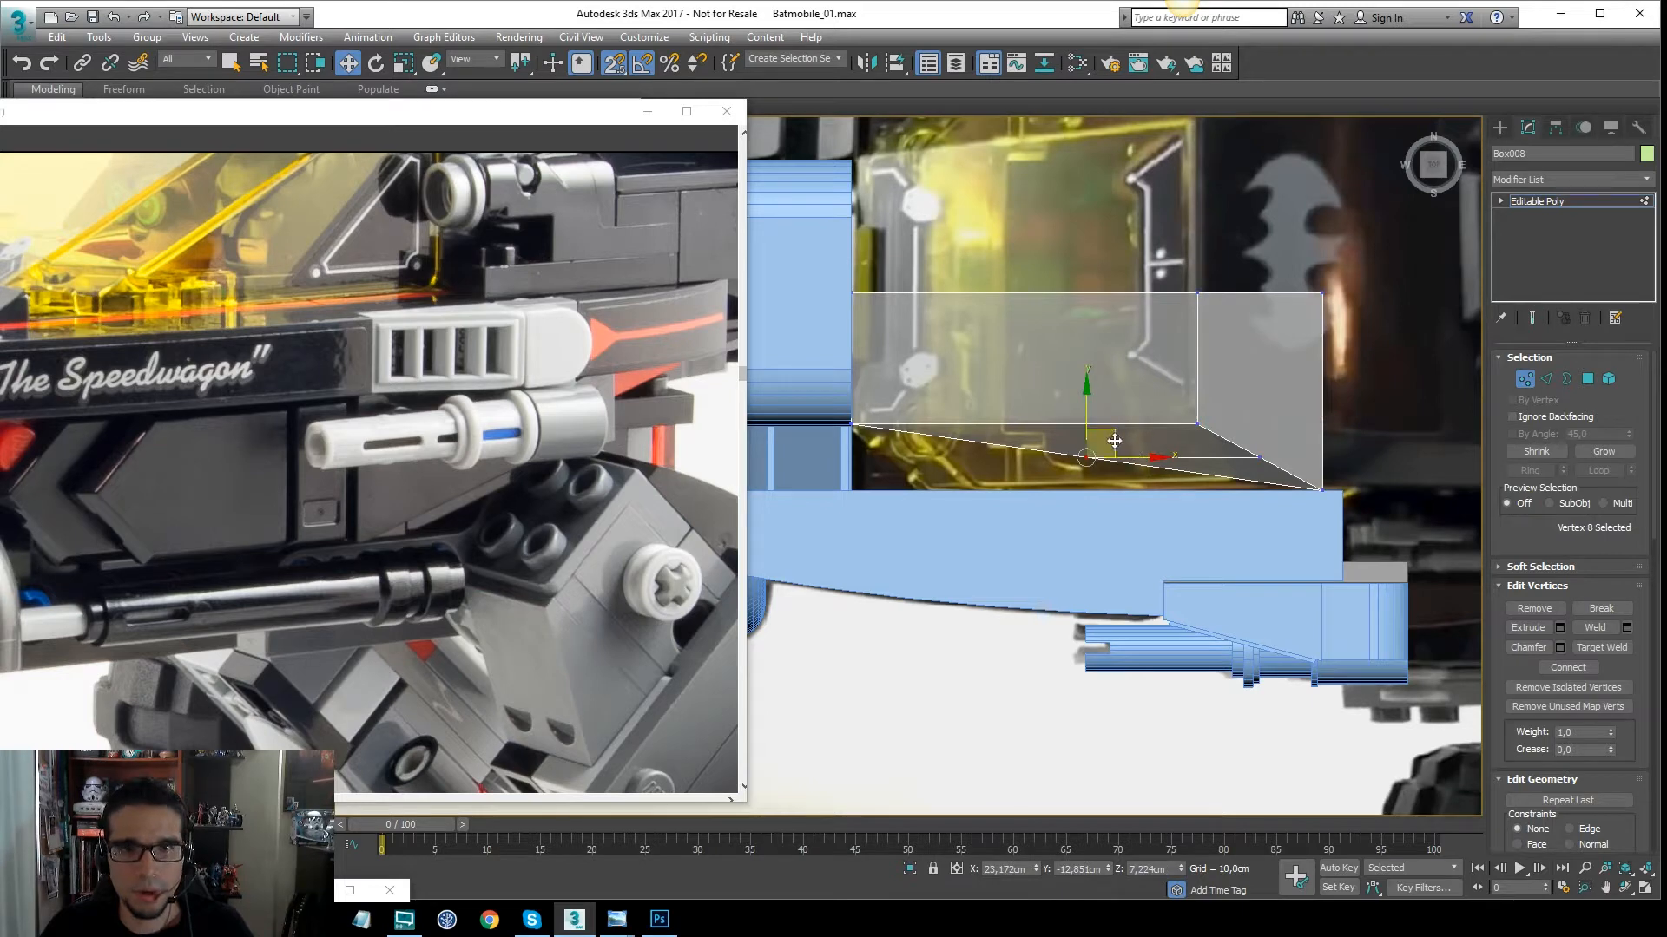
left_click_drag(1071, 453, 918, 491)
Move the new segment's upper vertex to about X 34.71, Y -14.50 cm, along the side panel's edge in the top view
key("F3")
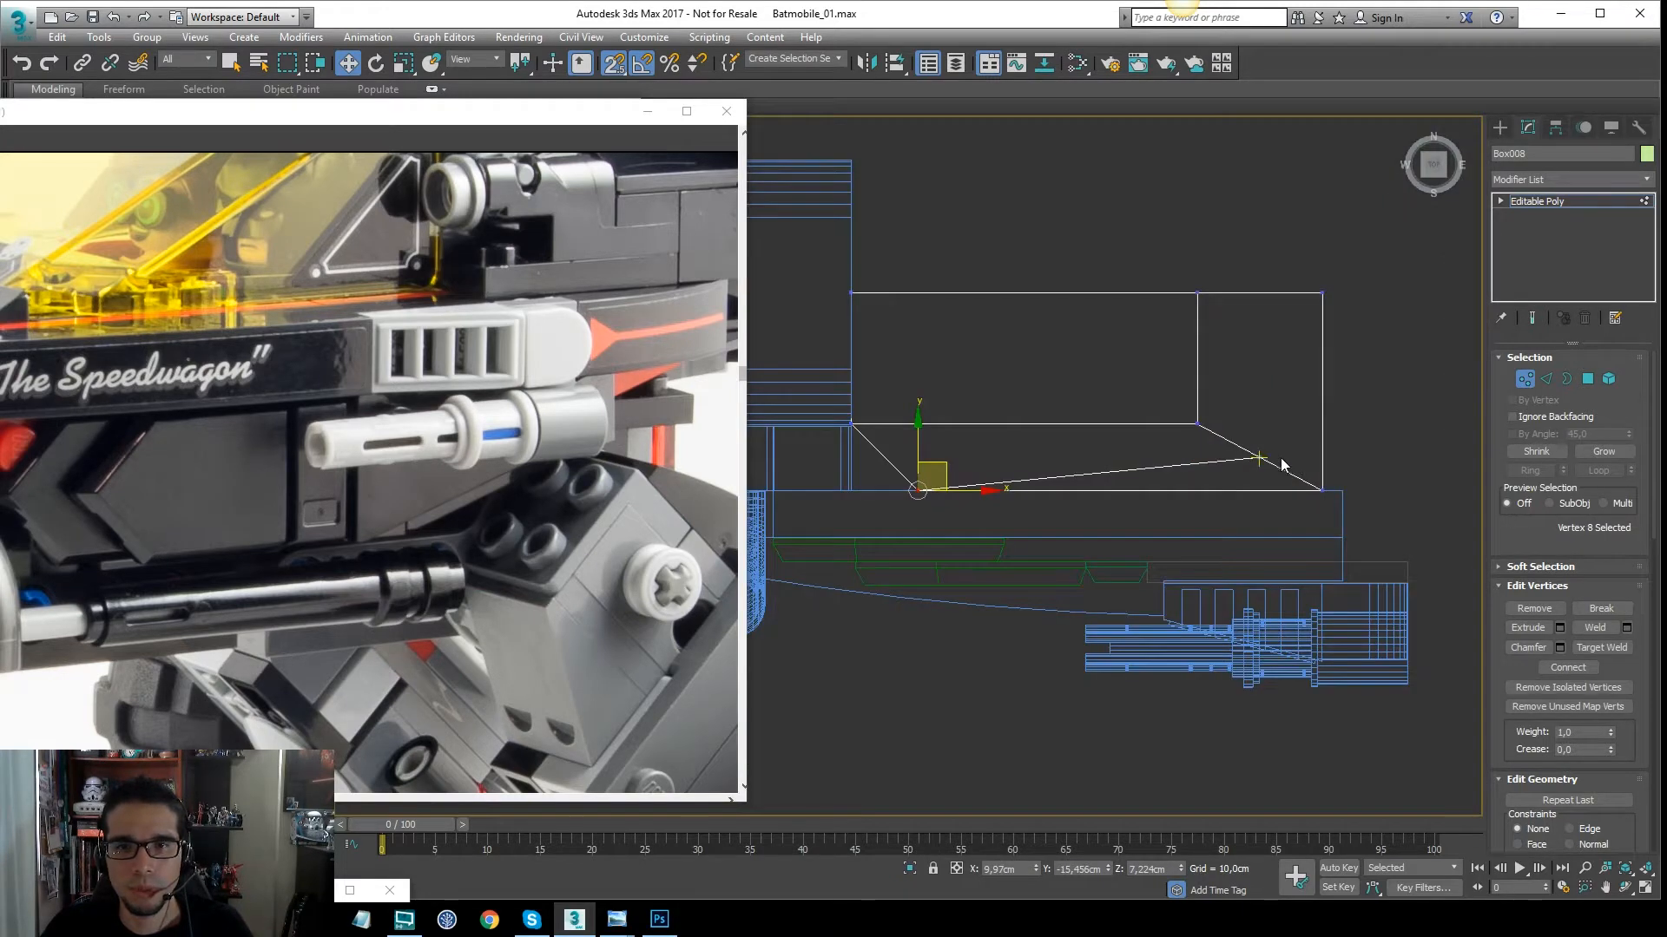
key("F3")
left_click(1260, 458)
left_click_drag(1291, 441, 1265, 461)
key("F3")
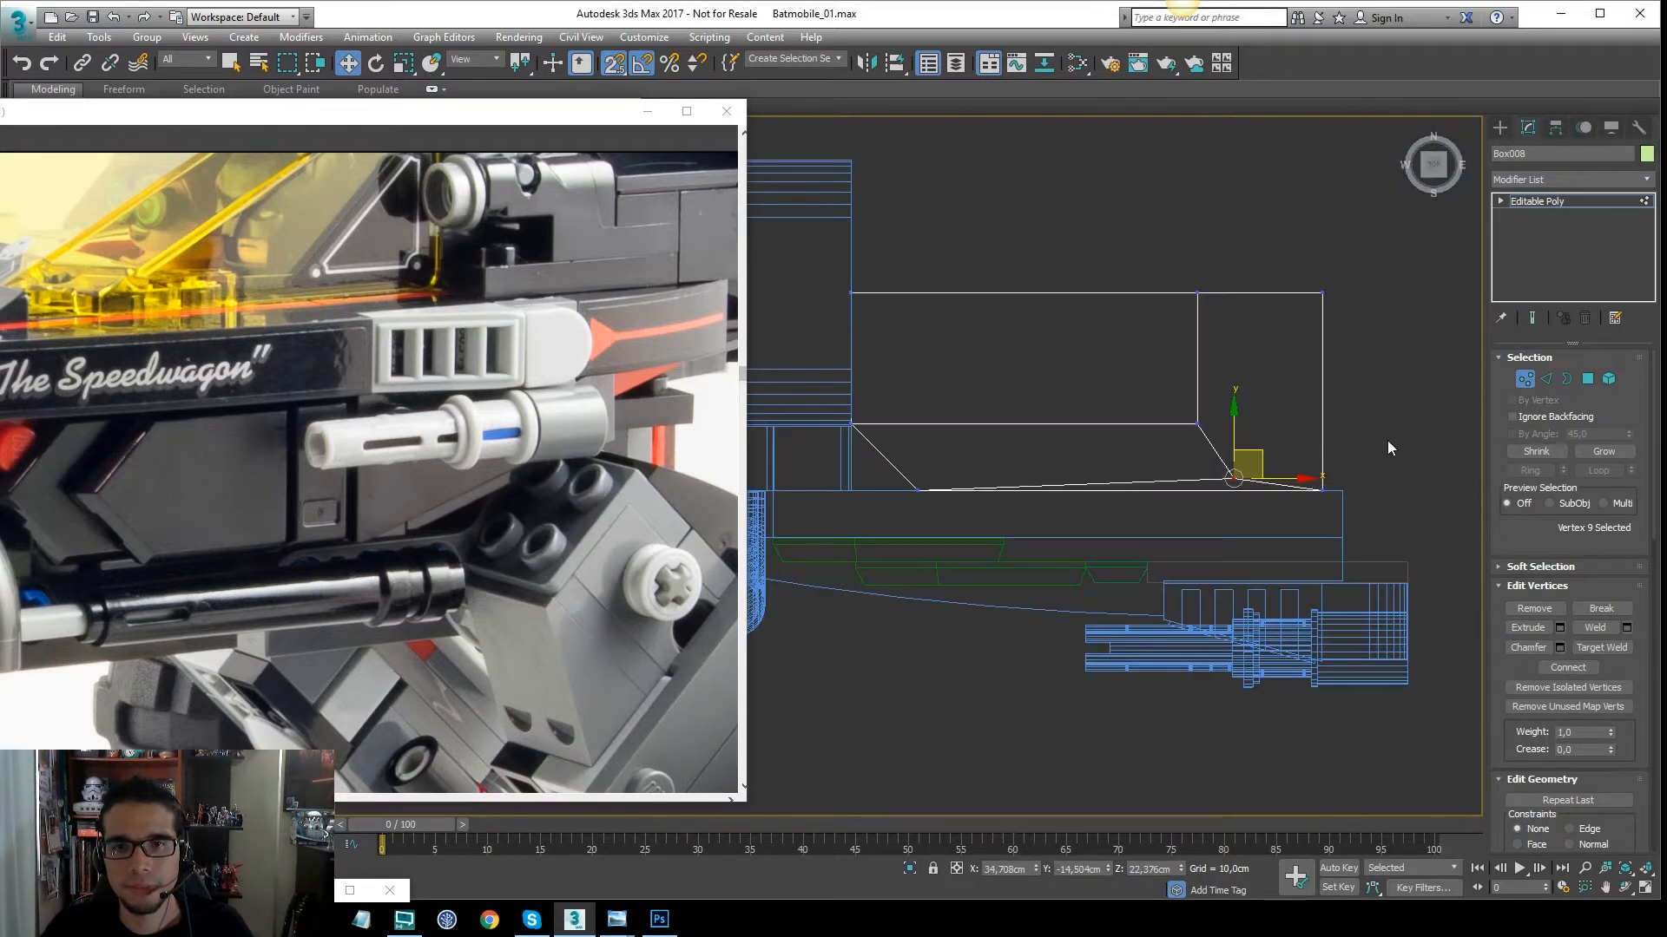
key("F3")
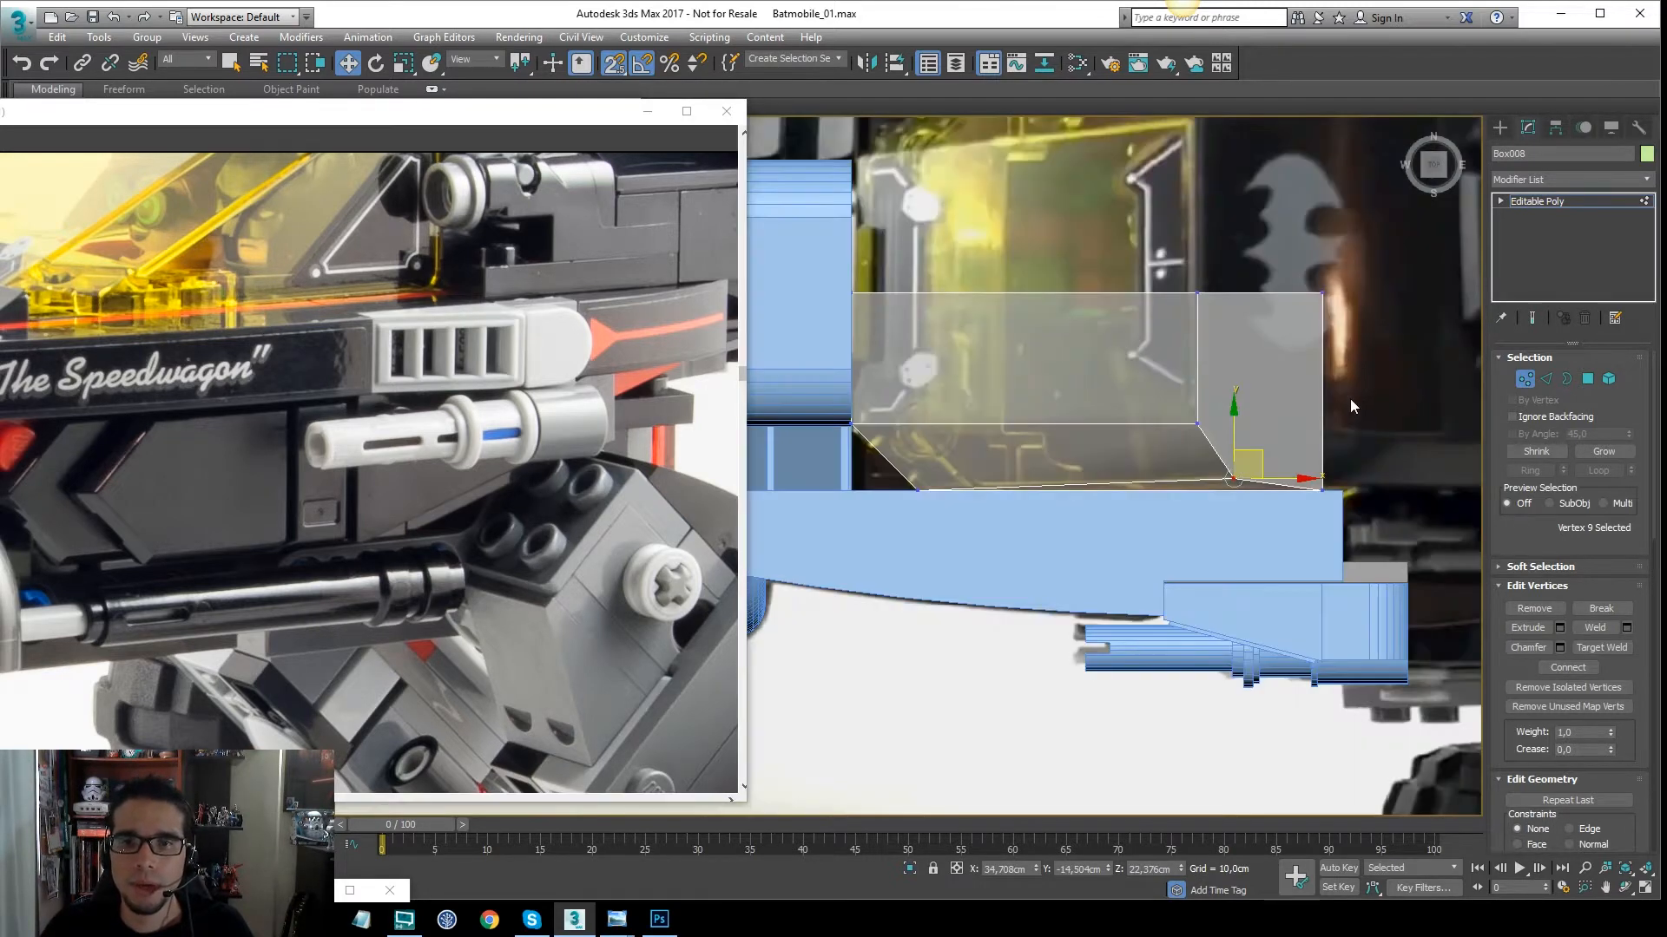
Try to lower three of the wedge's upper vertices in the front view, and undo the move
mouse_move(1331, 433)
middle_mouse_down("alt")
mouse_move(1351, 362)
mouse_move(1254, 360)
mouse_move(1250, 399)
middle_mouse_up("alt")
key("F3")
key("f")
key("F3")
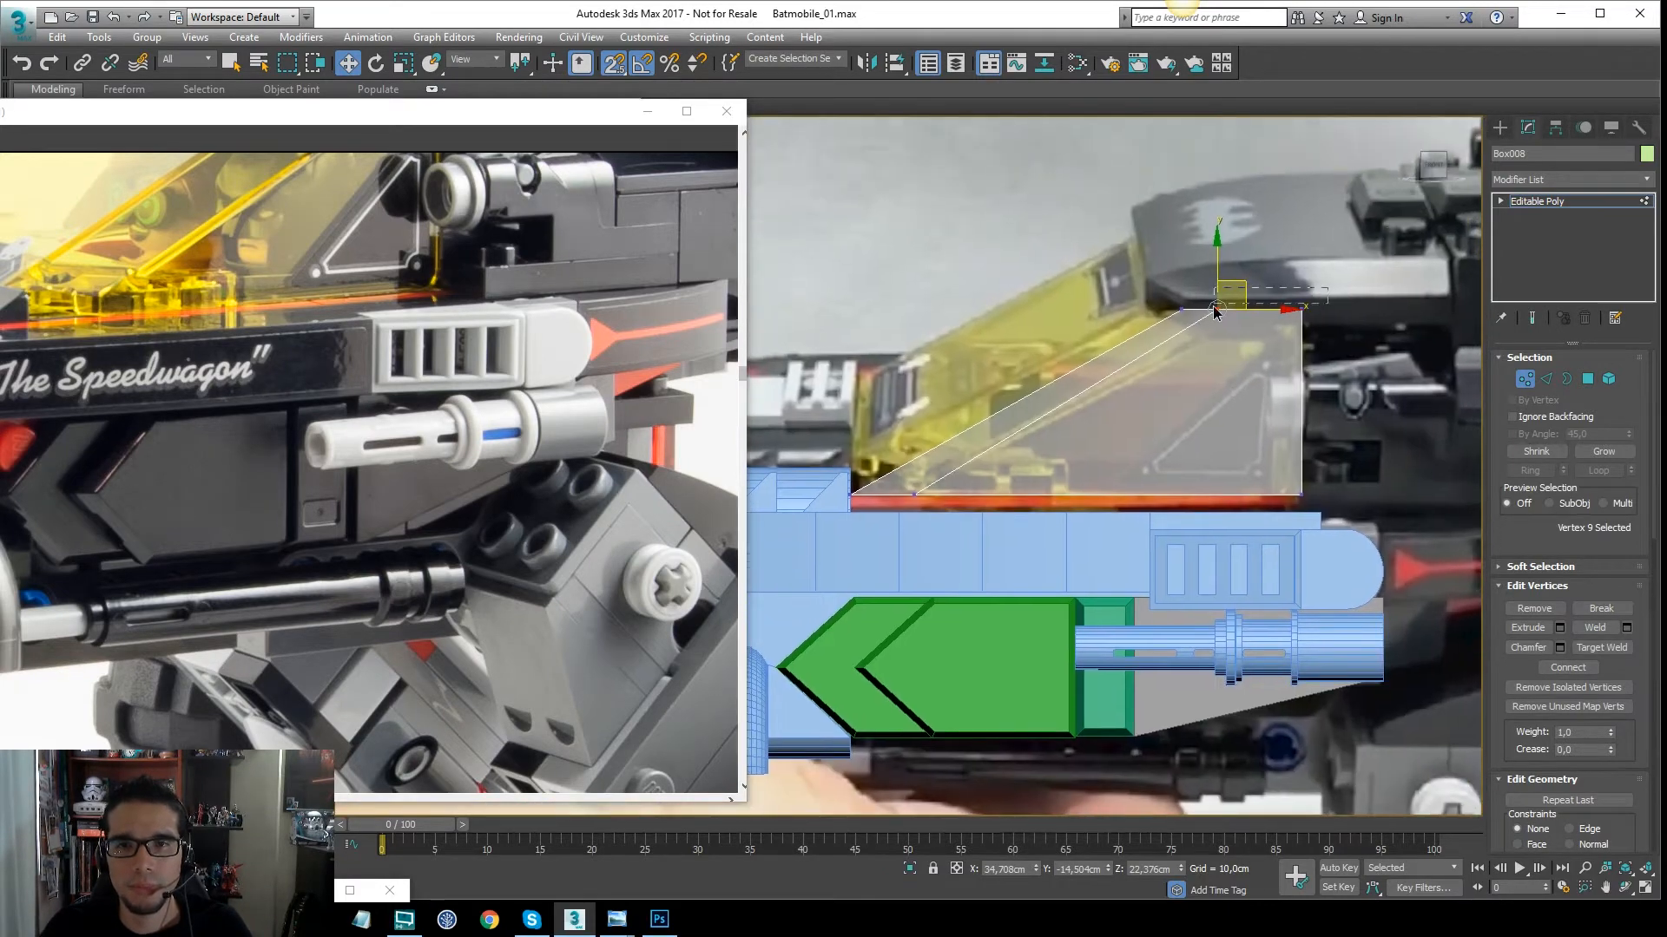
left_click_drag(1213, 308, 1210, 315)
left_click_drag(1271, 258, 1274, 321)
key("ctrl+z")
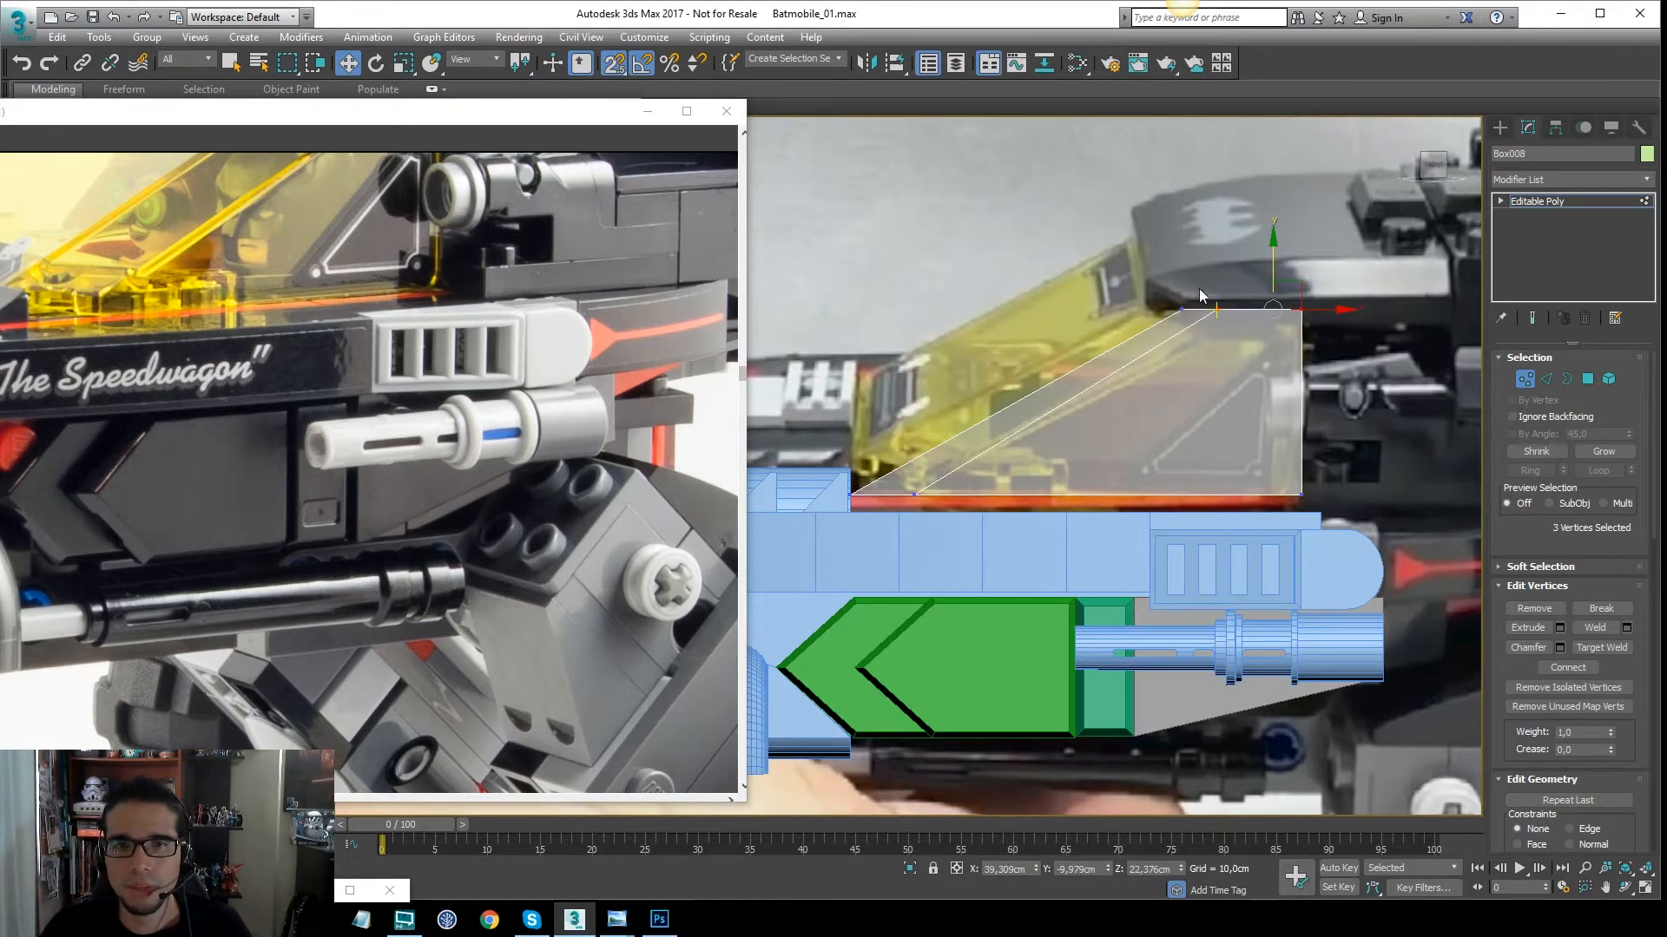
middle_click_drag(340, 262, 442, 501)
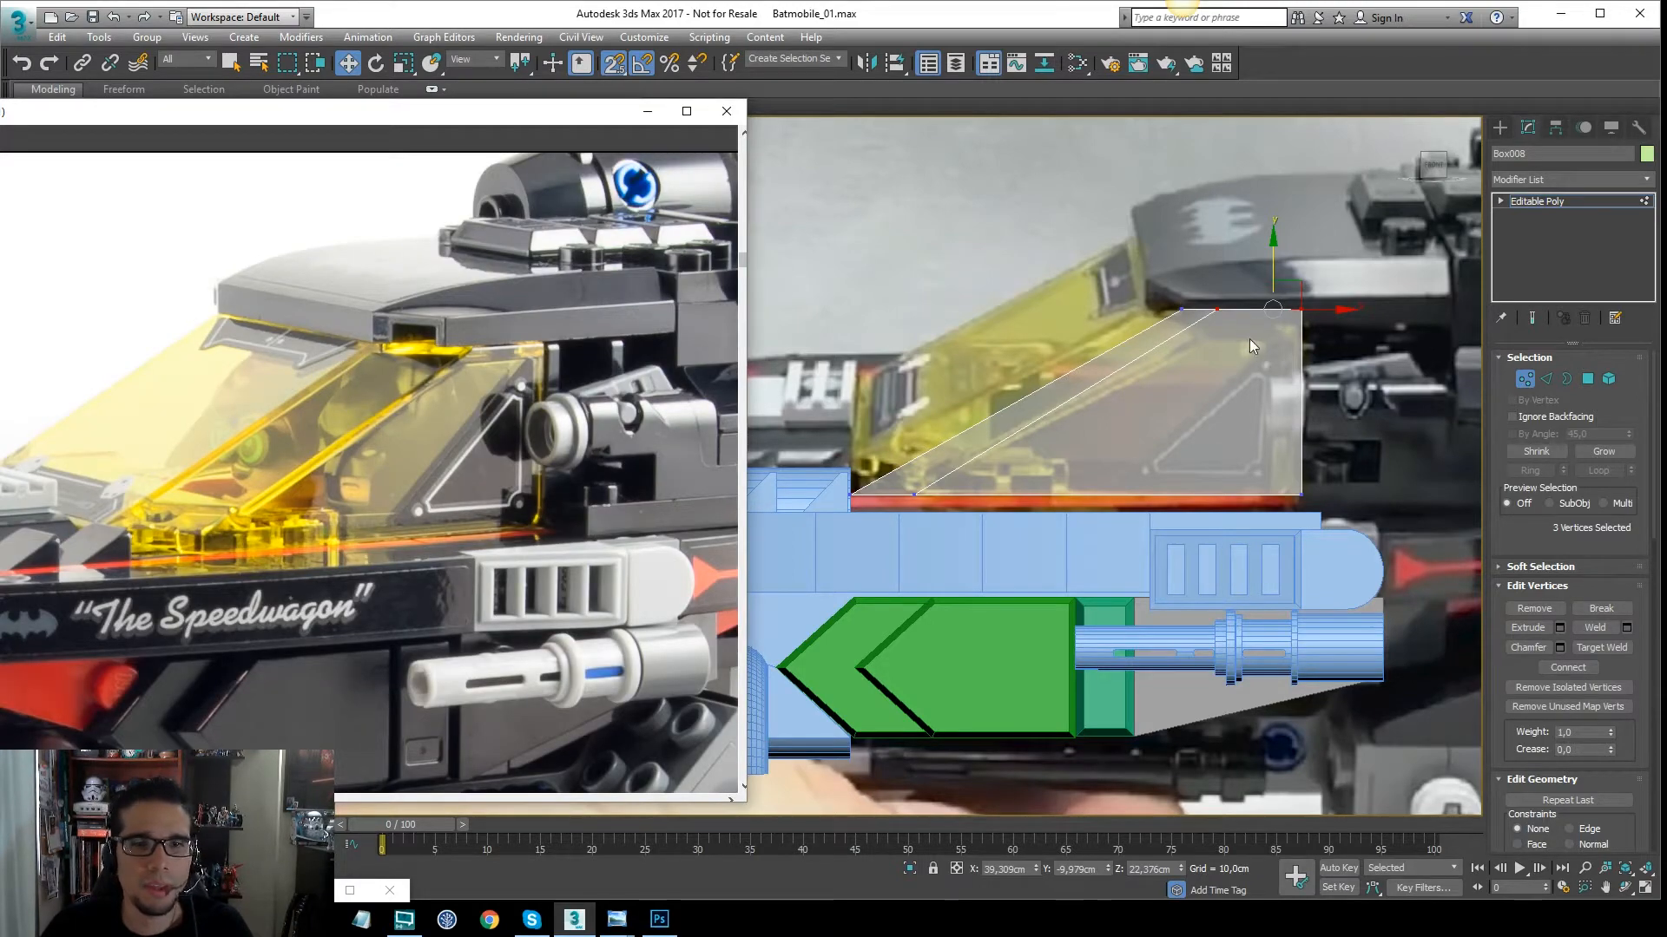
Delete the flat top polygon of the canopy wedge
middle_click_drag(1248, 338, 1298, 312, "alt")
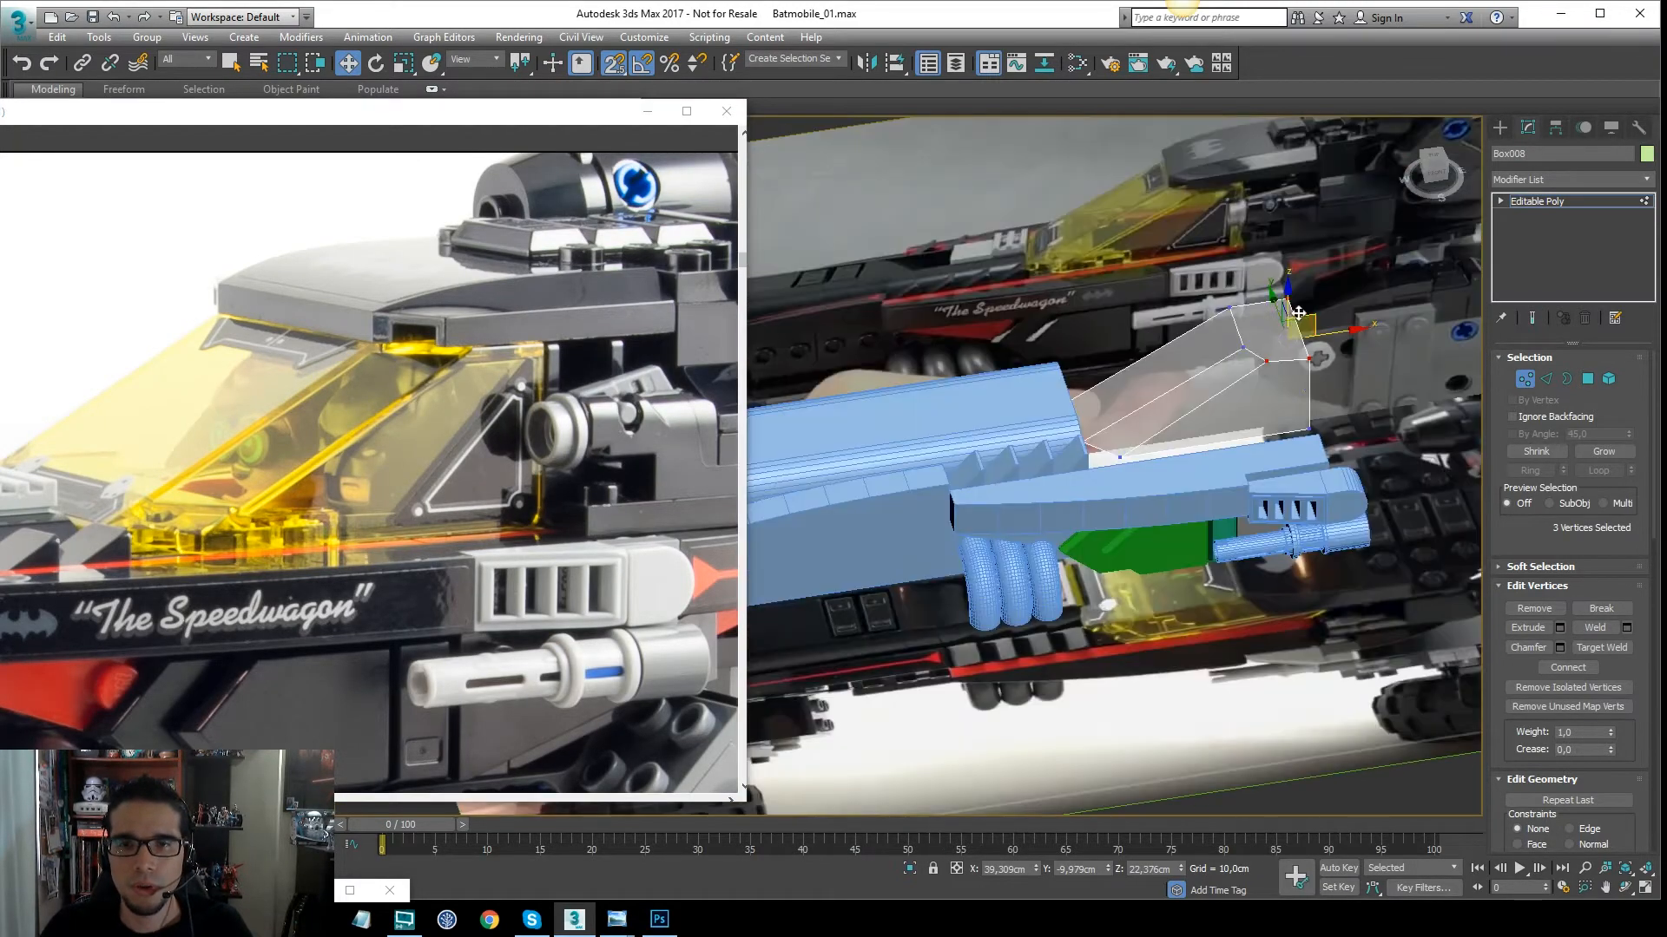
key("4")
left_click(1284, 320)
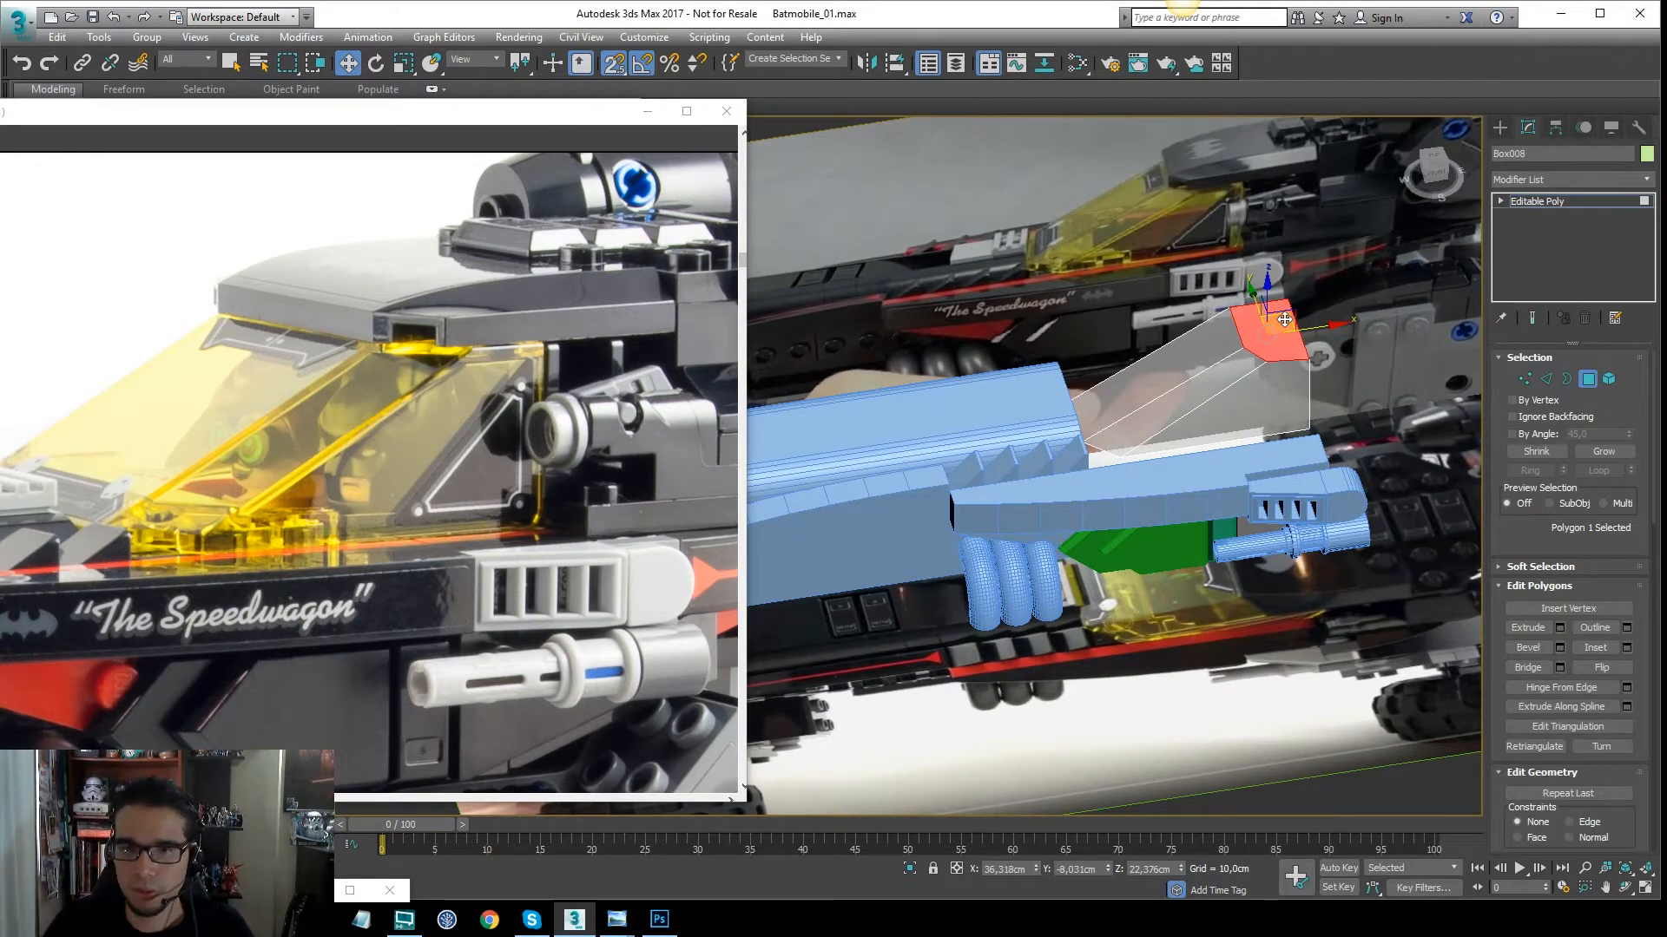
key("Delete")
left_click(1541, 205)
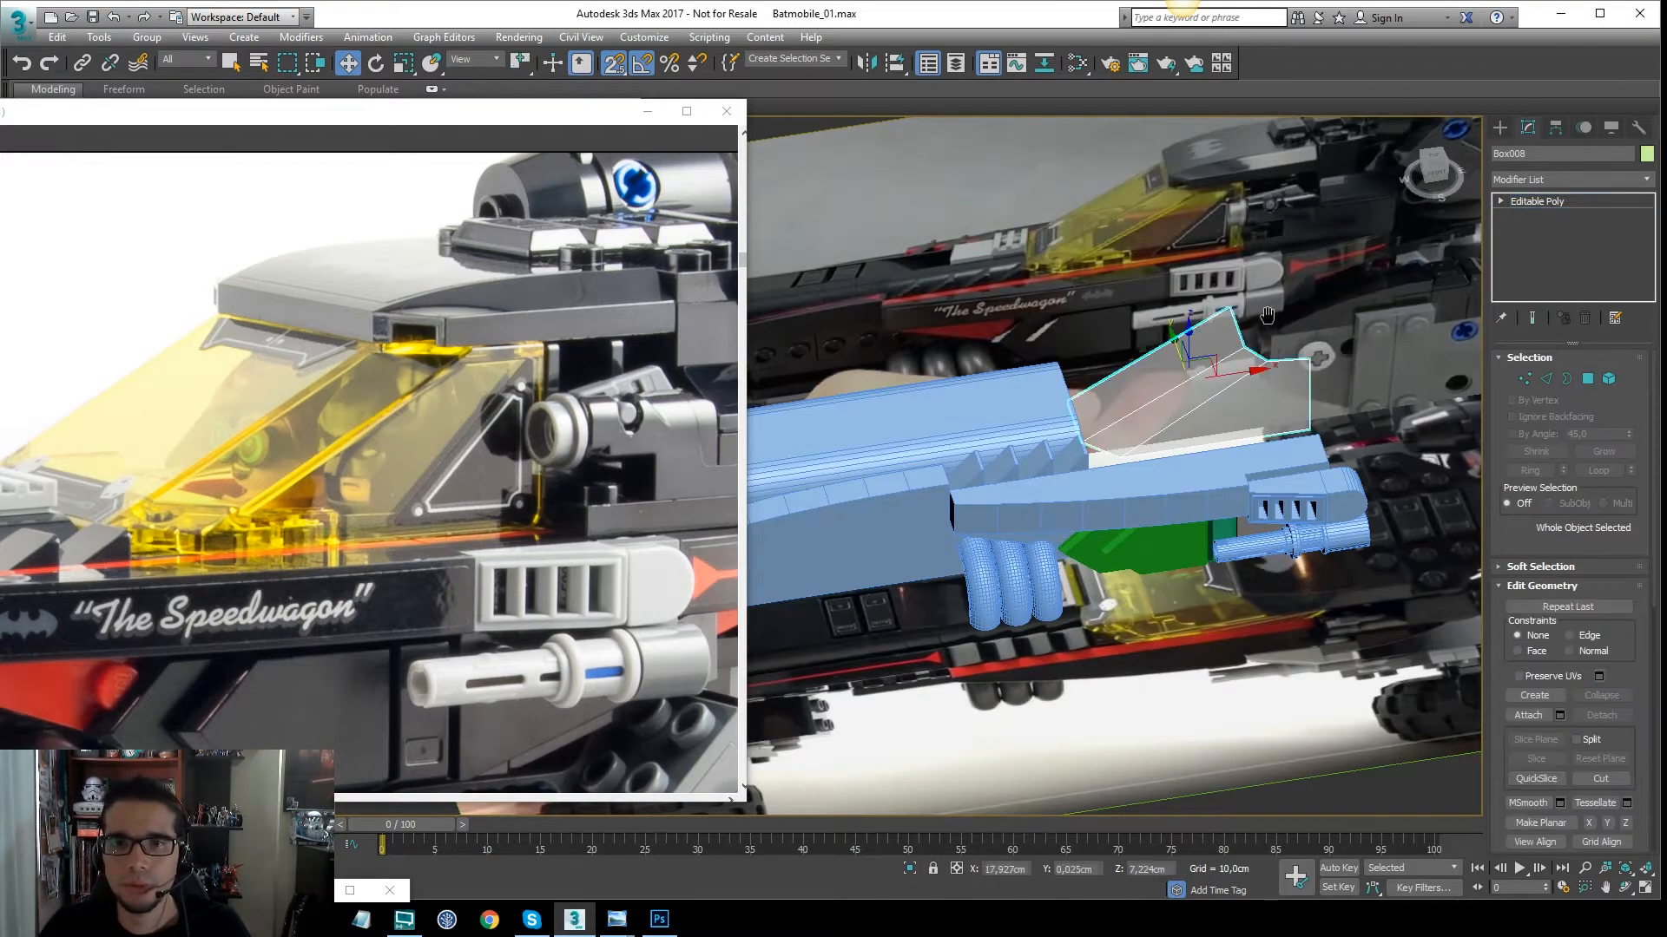
Apply a Smooth modifier to the canopy and convert it back to Editable Poly
middle_click_drag(1250, 319, 1211, 322, "alt")
scroll(1218, 373, "up", 5)
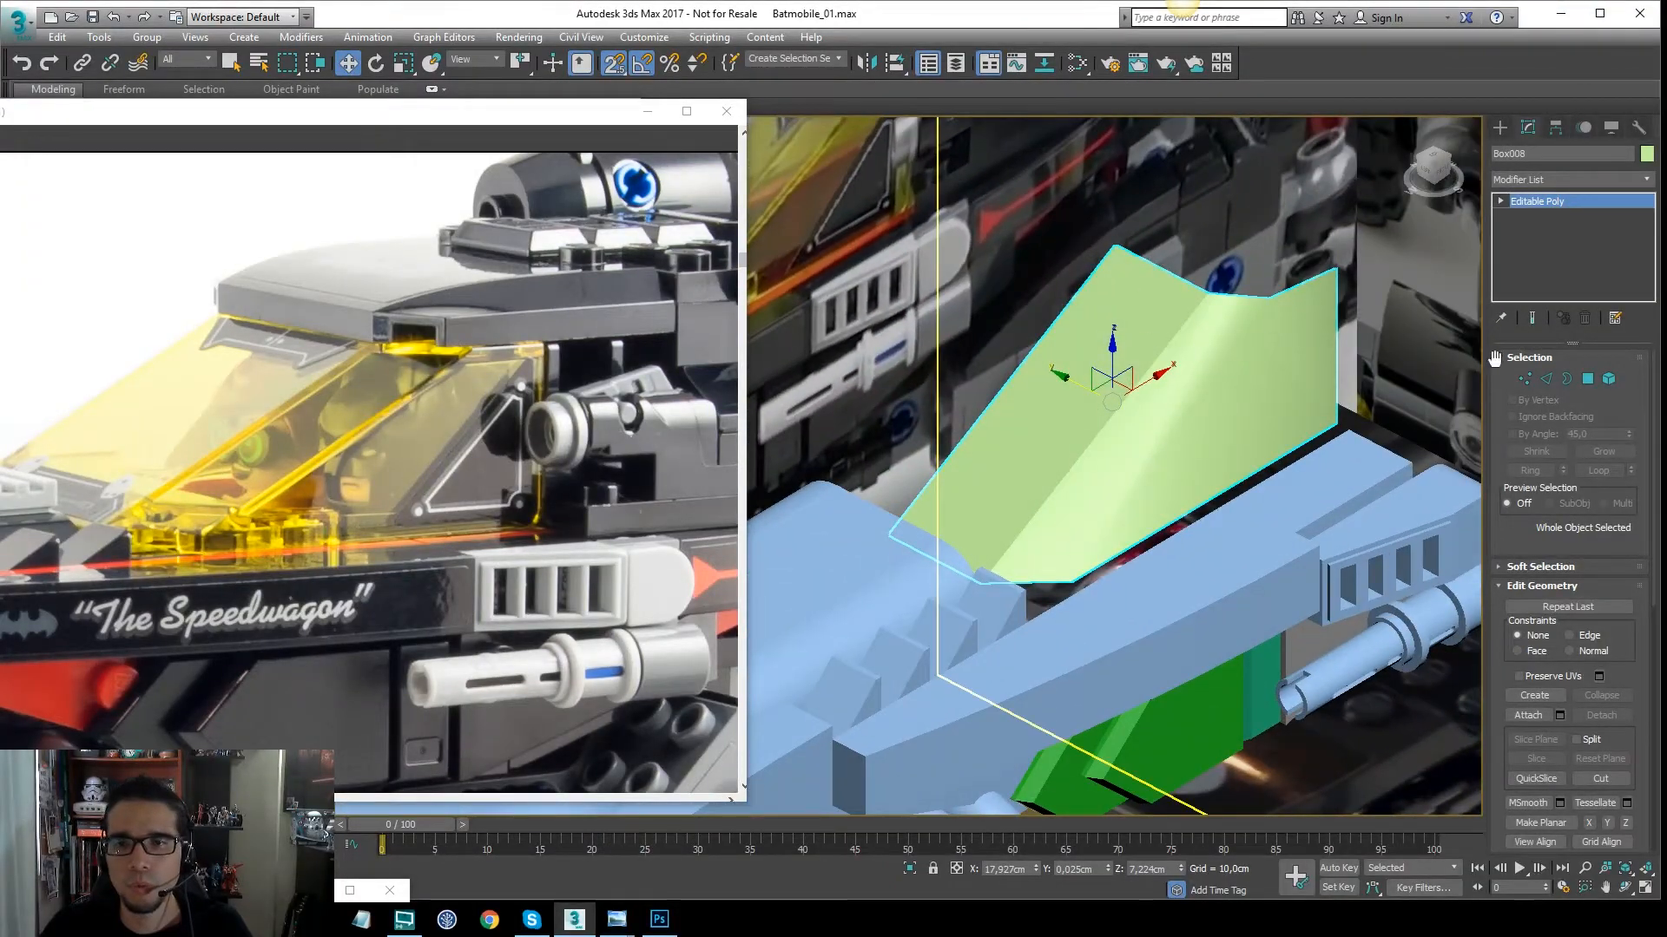
left_click_drag(1510, 533, 1576, 152)
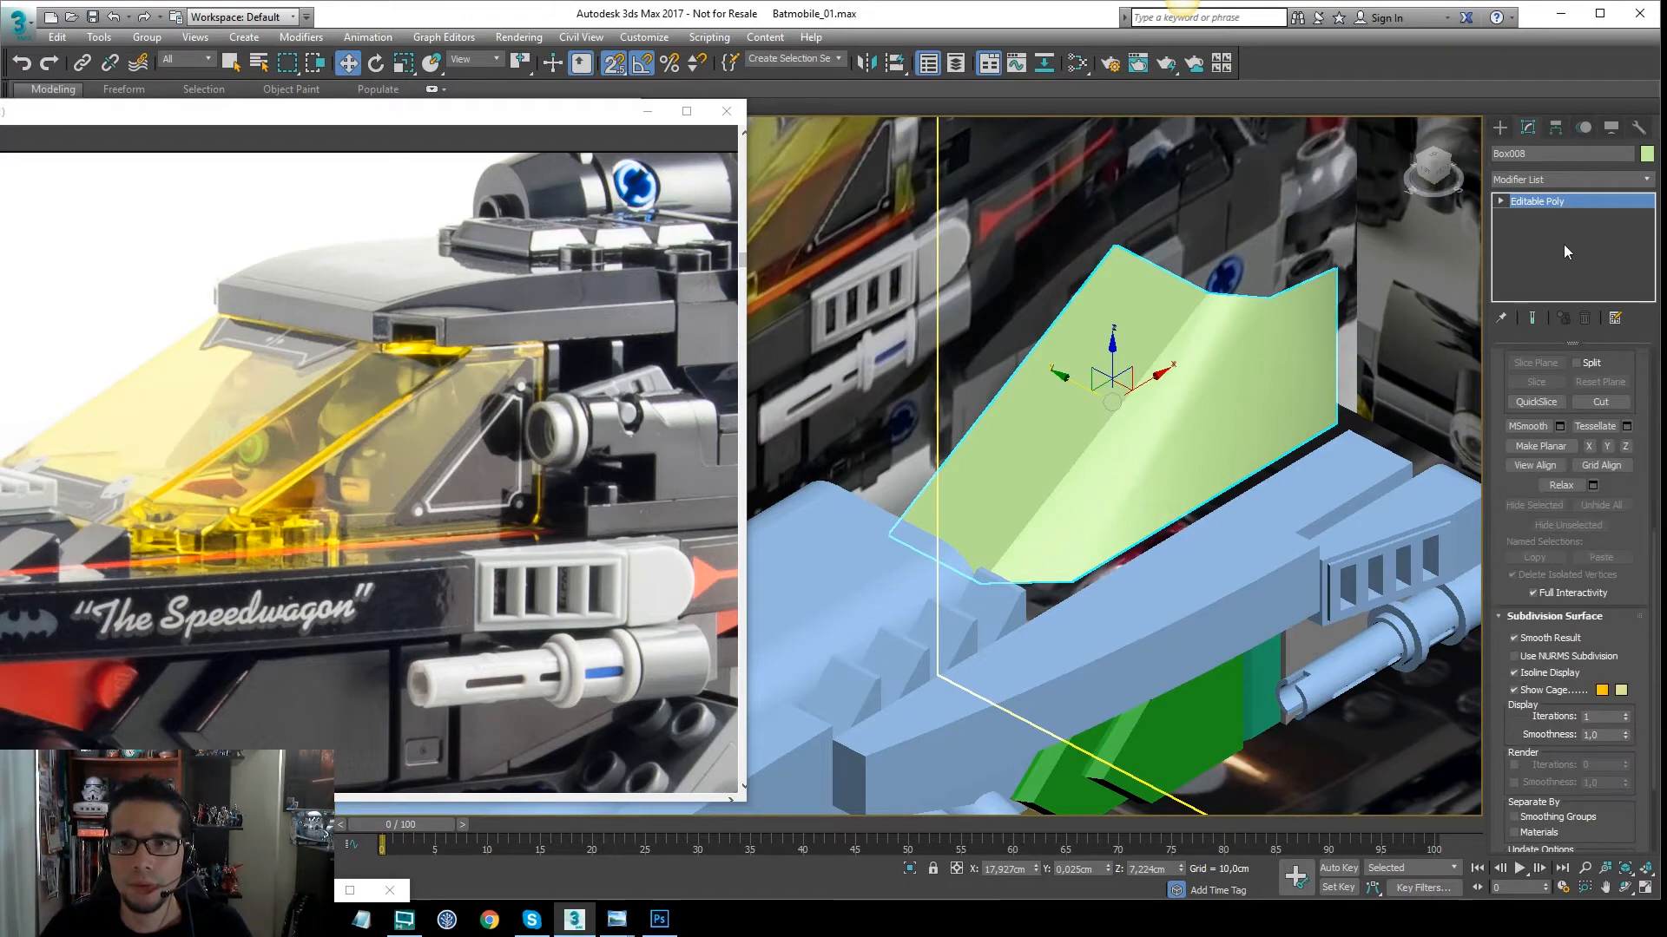
left_click(1587, 179)
type("sm")
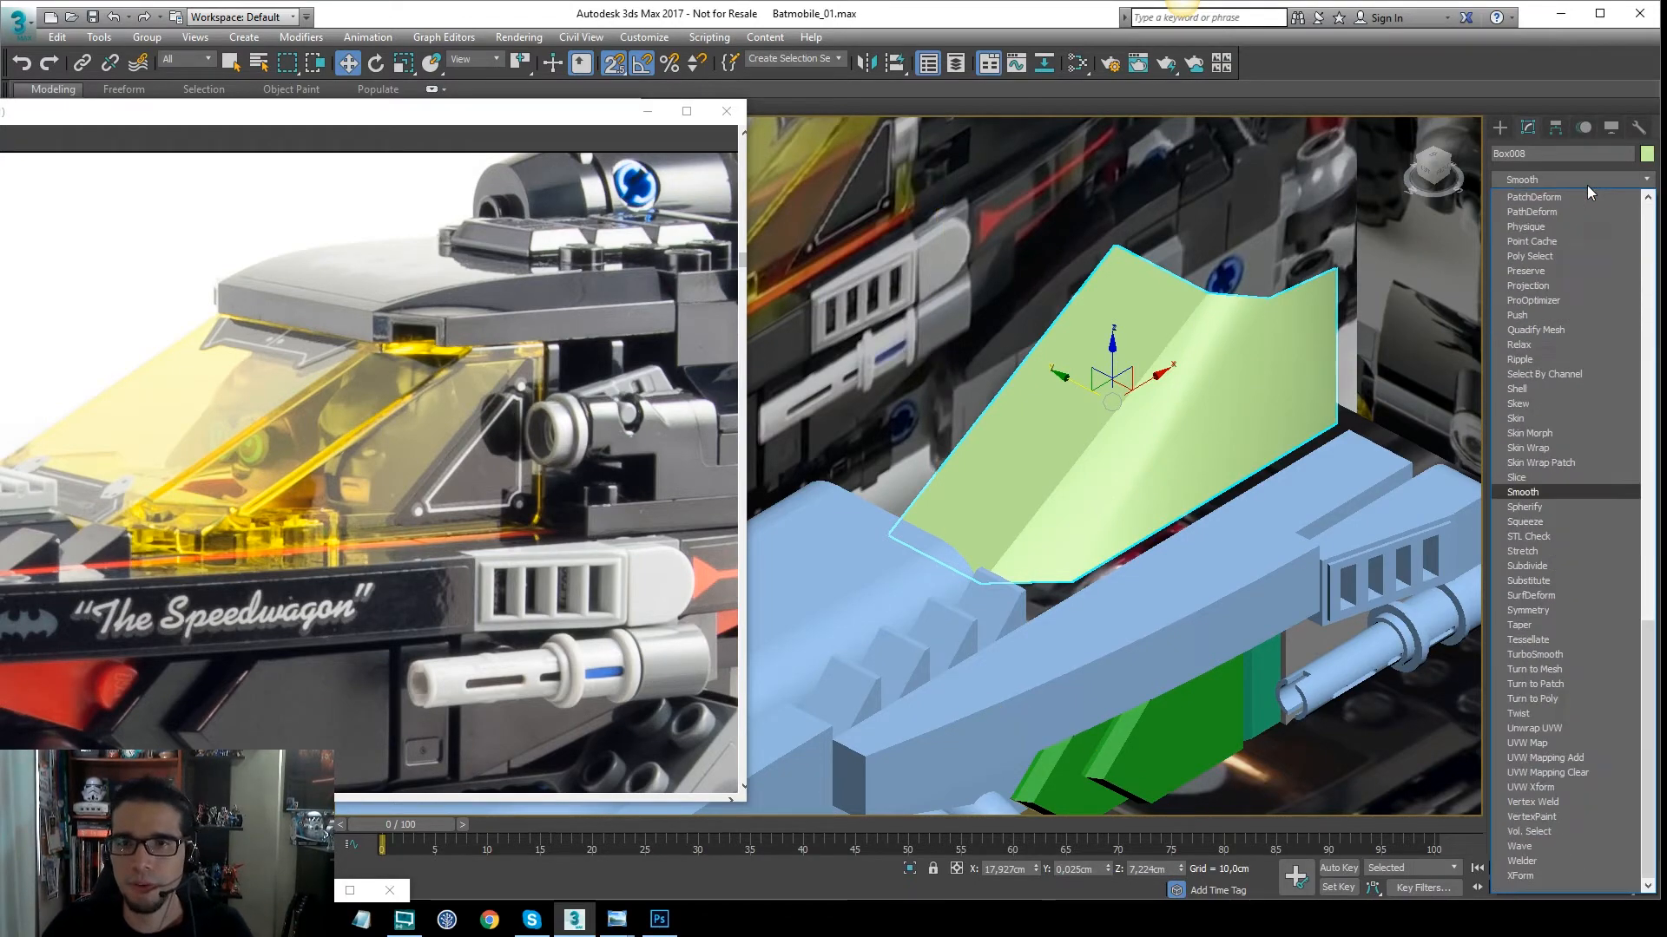
key("Return")
mouse_move(1183, 372)
middle_mouse_down()
mouse_move(1163, 377)
mouse_move(1154, 336)
mouse_move(1232, 359)
mouse_move(1214, 387)
middle_mouse_up()
right_click(1229, 354)
mouse_move(1355, 532)
left_click(1445, 547)
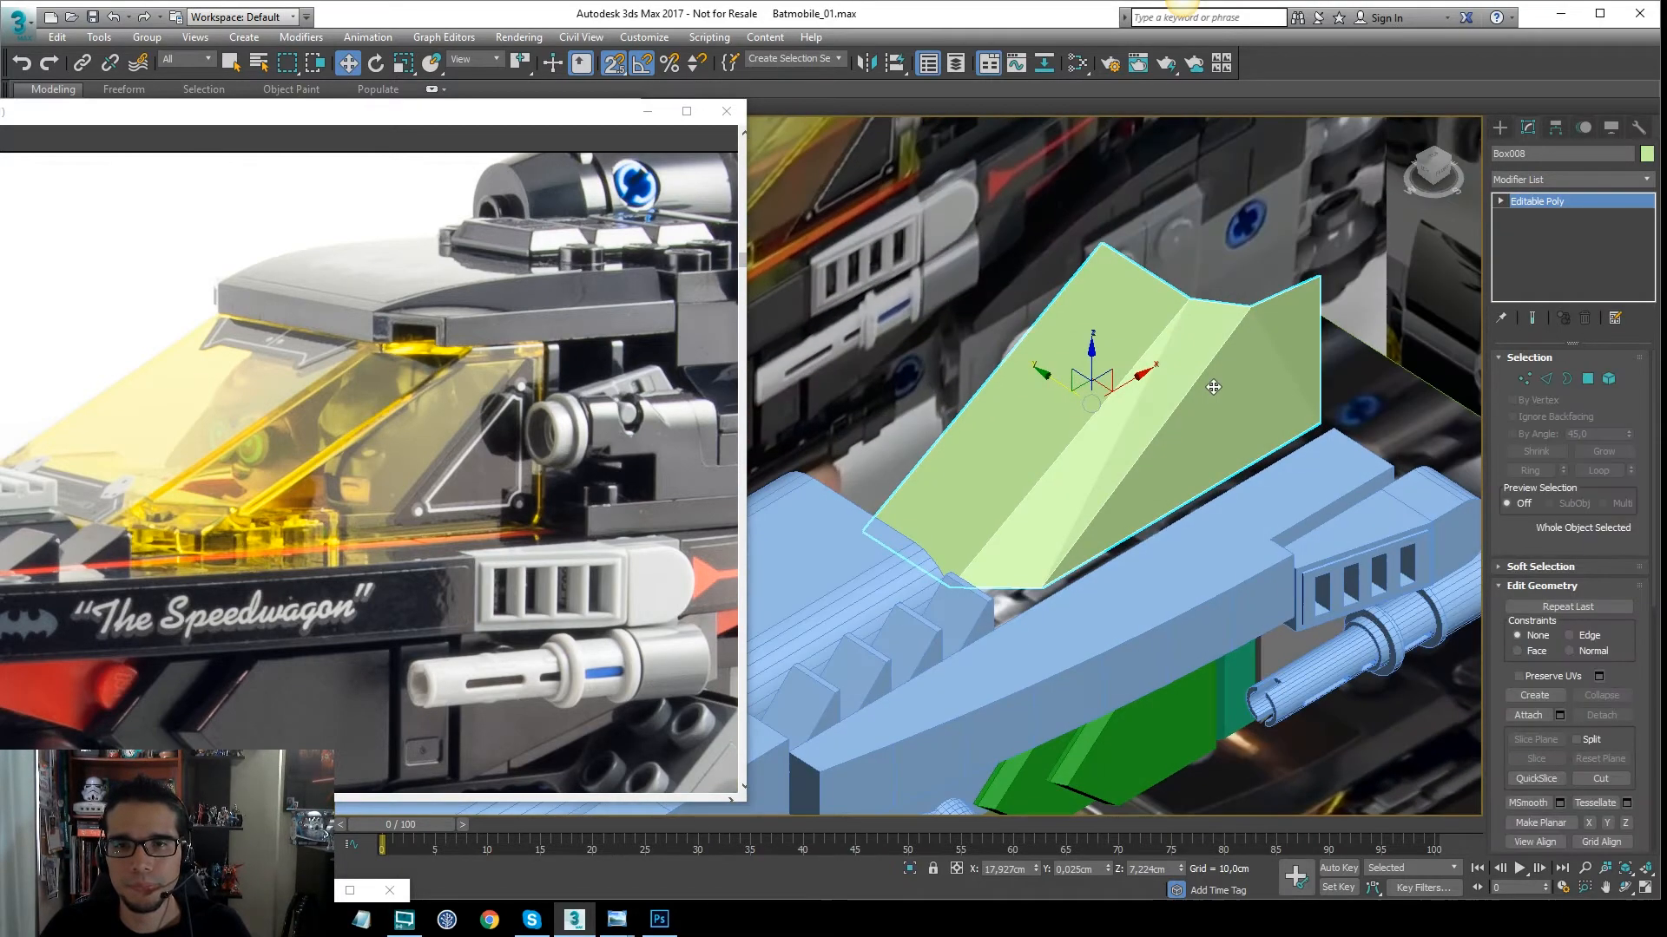
key("1")
key("F3")
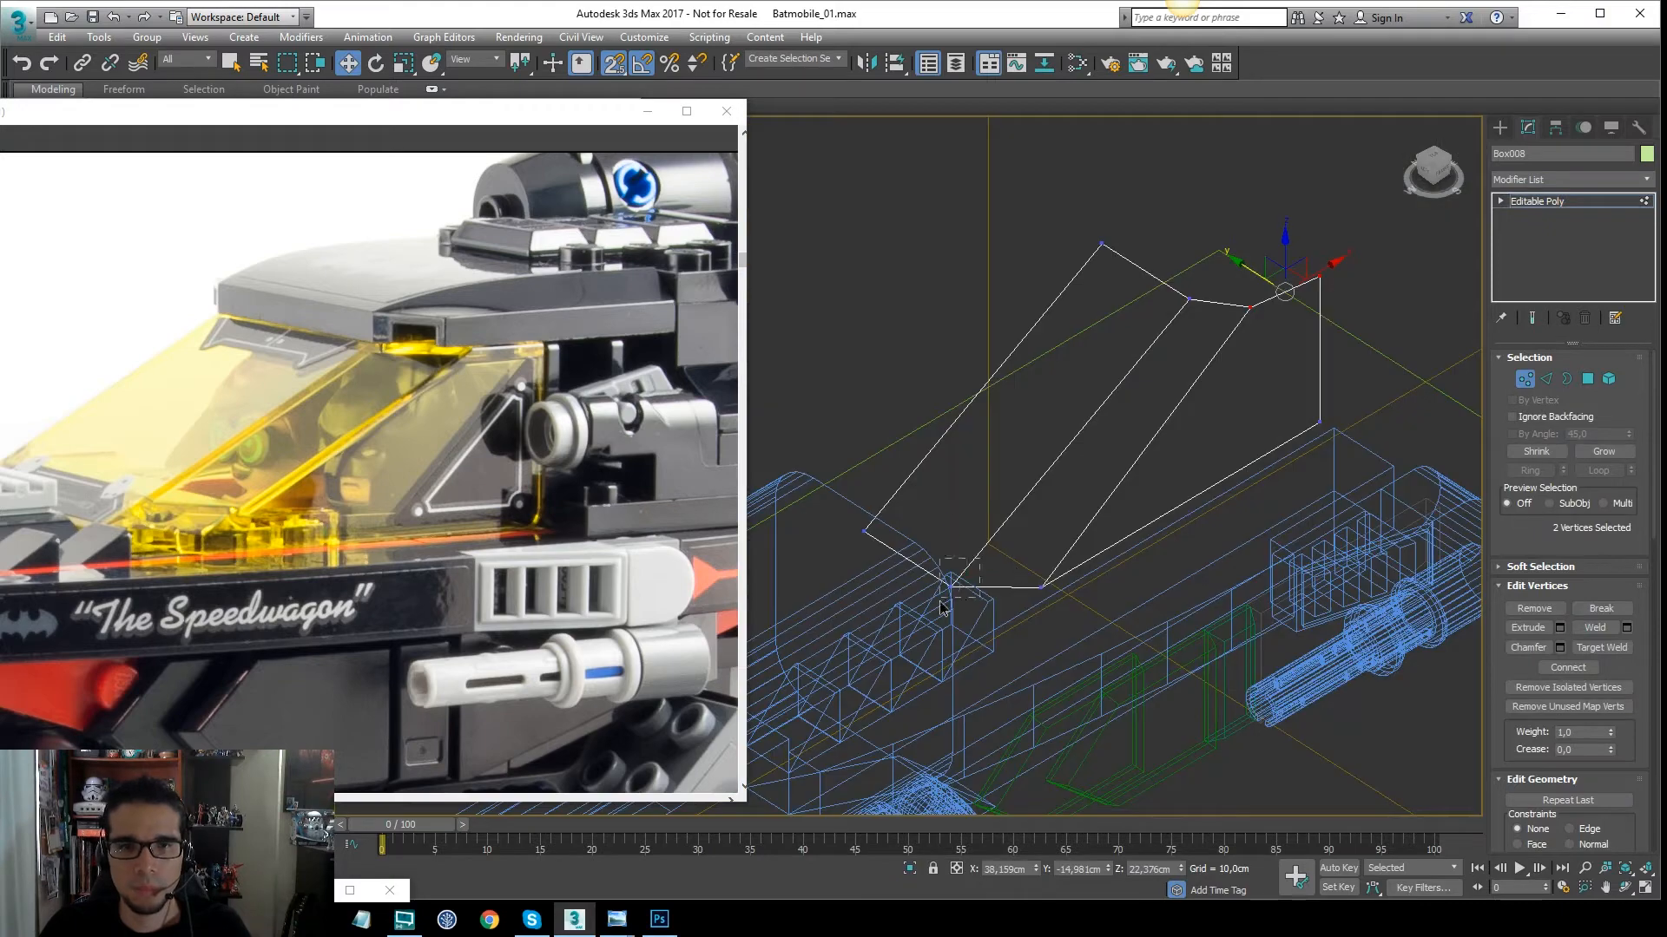
left_click(950, 588)
key("F3")
mouse_move(951, 588)
middle_mouse_down("alt")
mouse_move(927, 566)
mouse_move(964, 556)
mouse_move(946, 572)
middle_mouse_up("alt")
middle_click_drag(1280, 417, 1420, 493, "alt")
Make the canopy's large side face, narrow slanted strip and sloping windshield face planar, one face at a time
key("4")
left_click(1306, 484)
scroll(1520, 538, "down", 5)
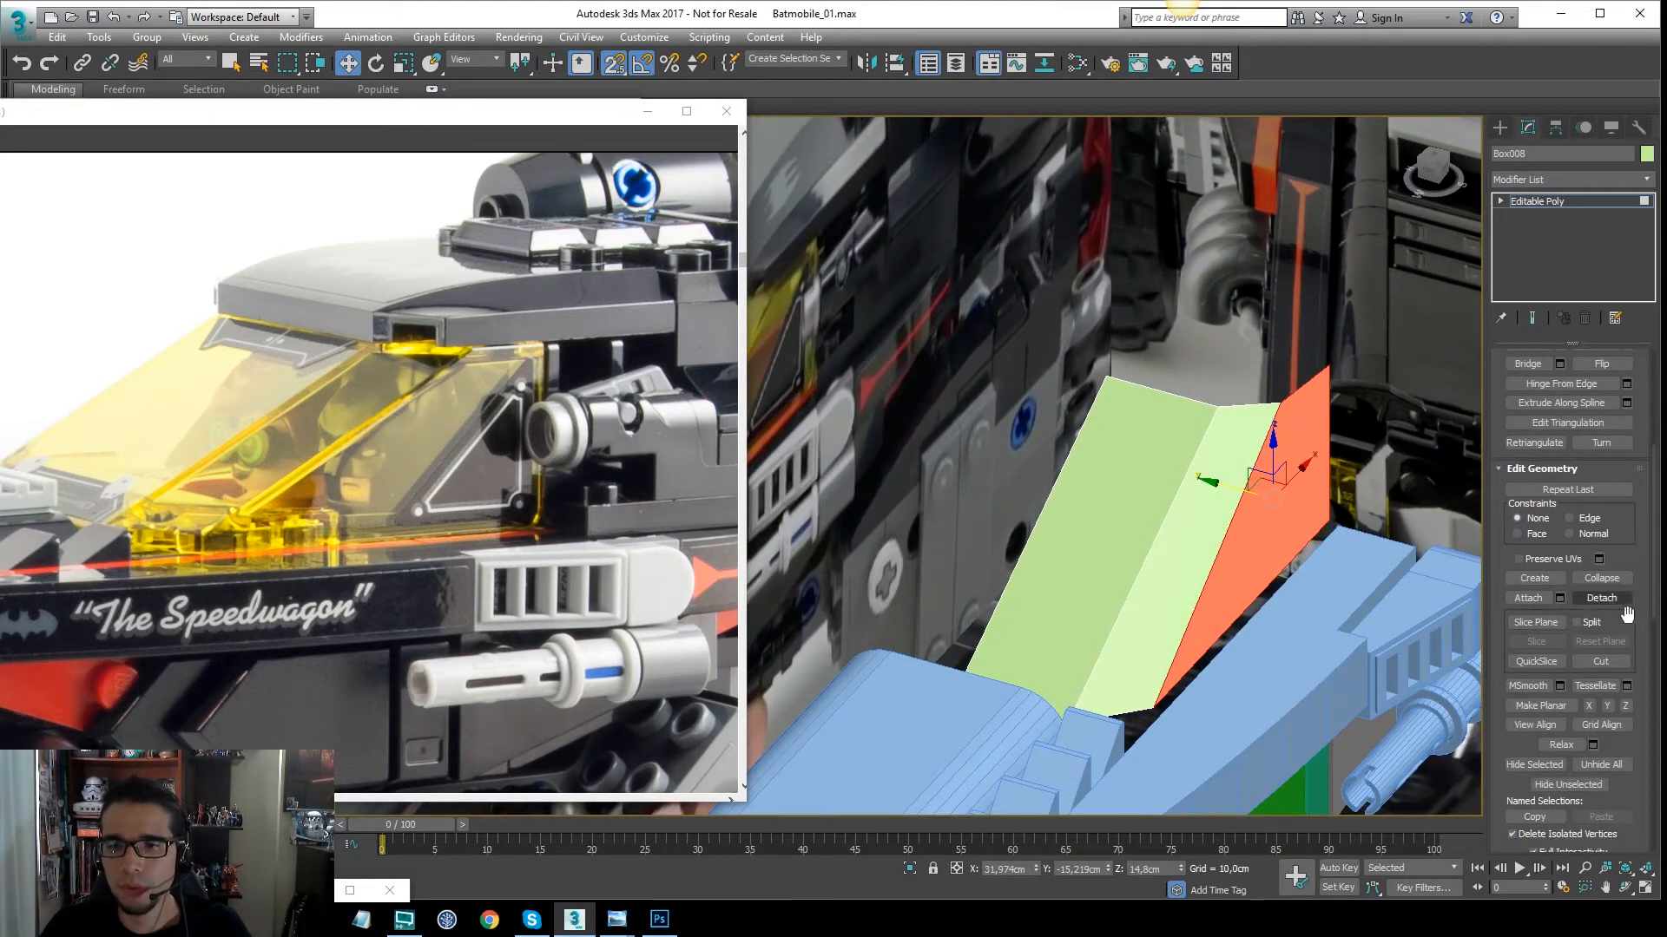
left_click(1558, 708)
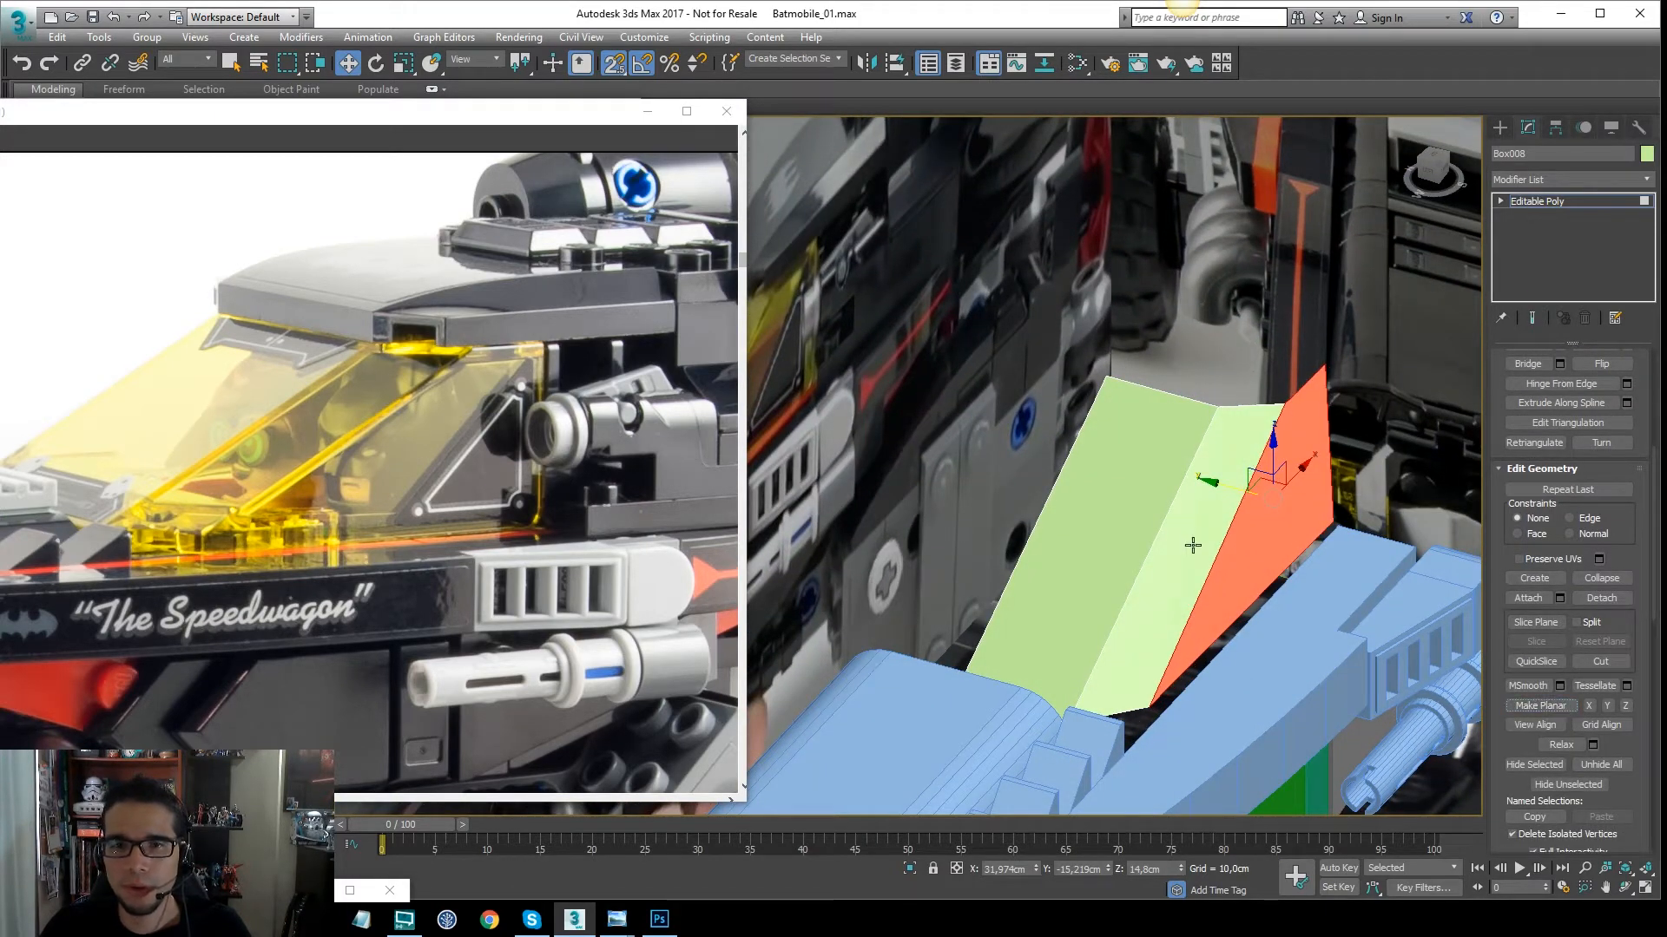
left_click(1193, 545)
middle_click_drag(1239, 539, 1145, 508, "alt")
left_click(1547, 705)
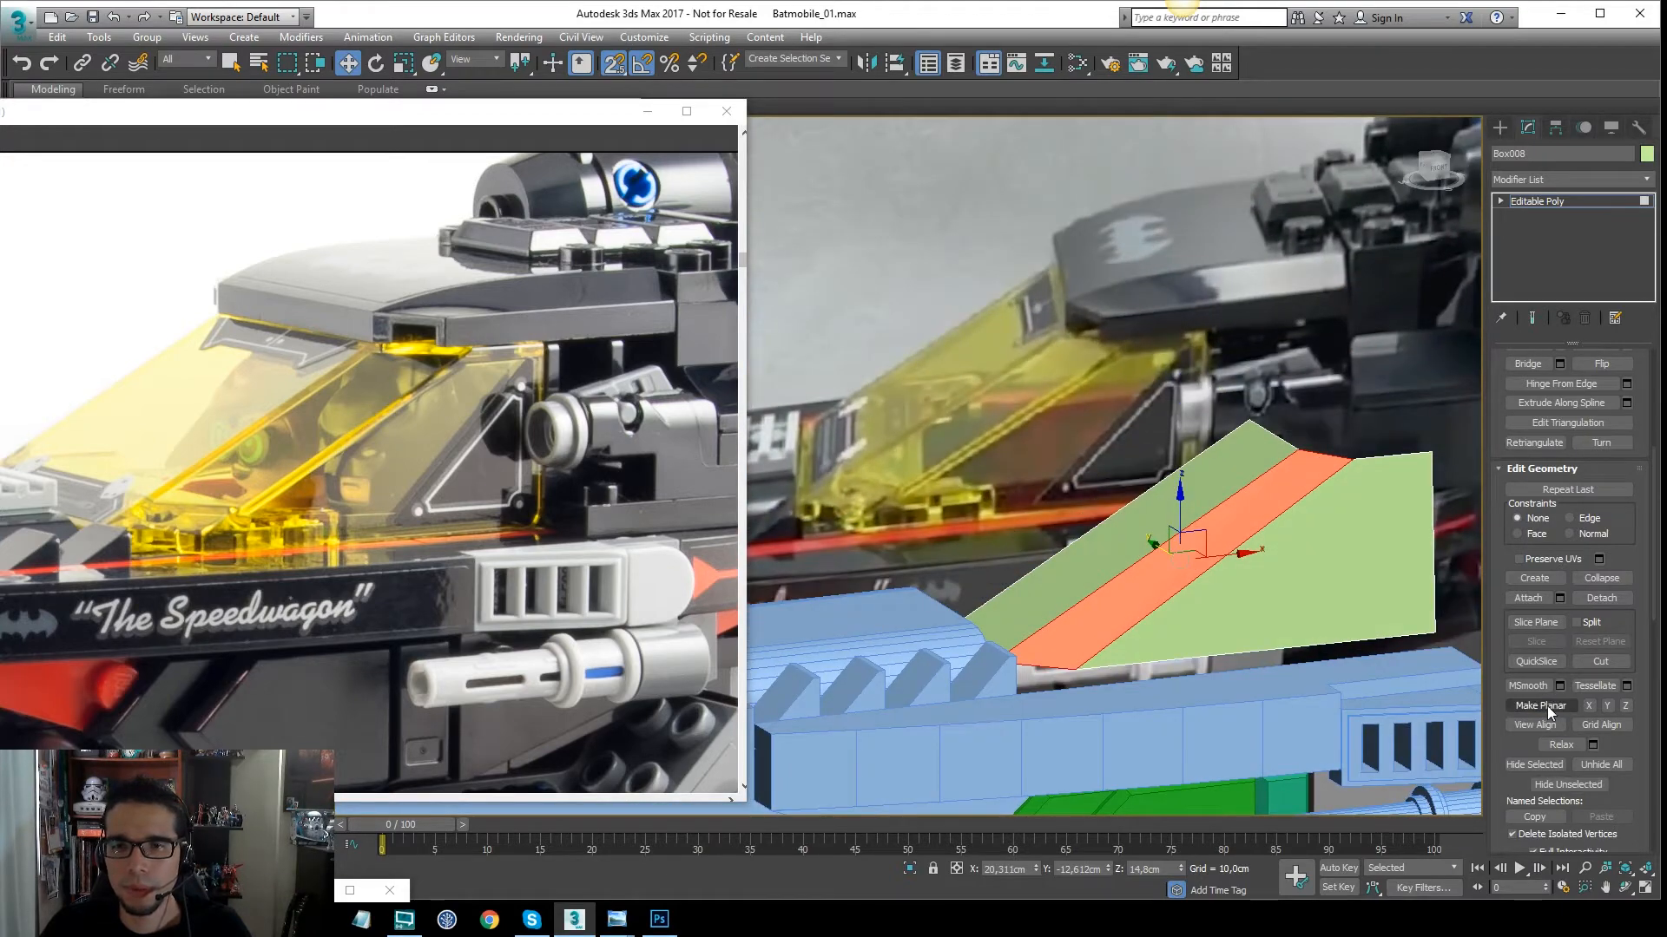
left_click(1136, 524)
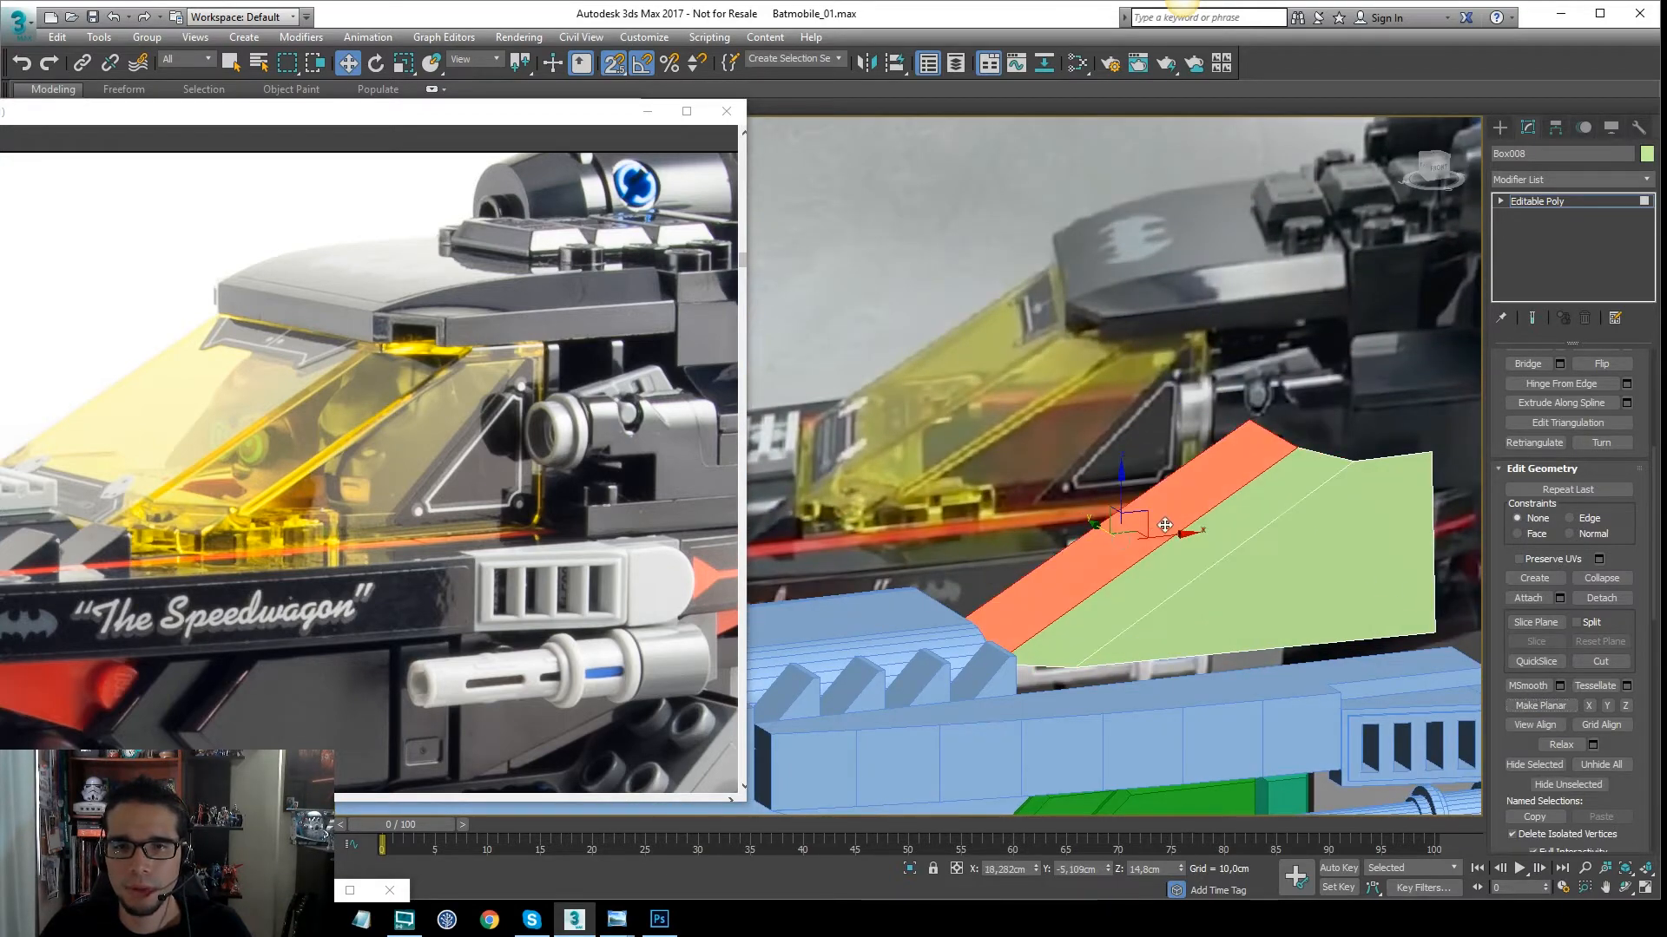
left_click(1542, 705)
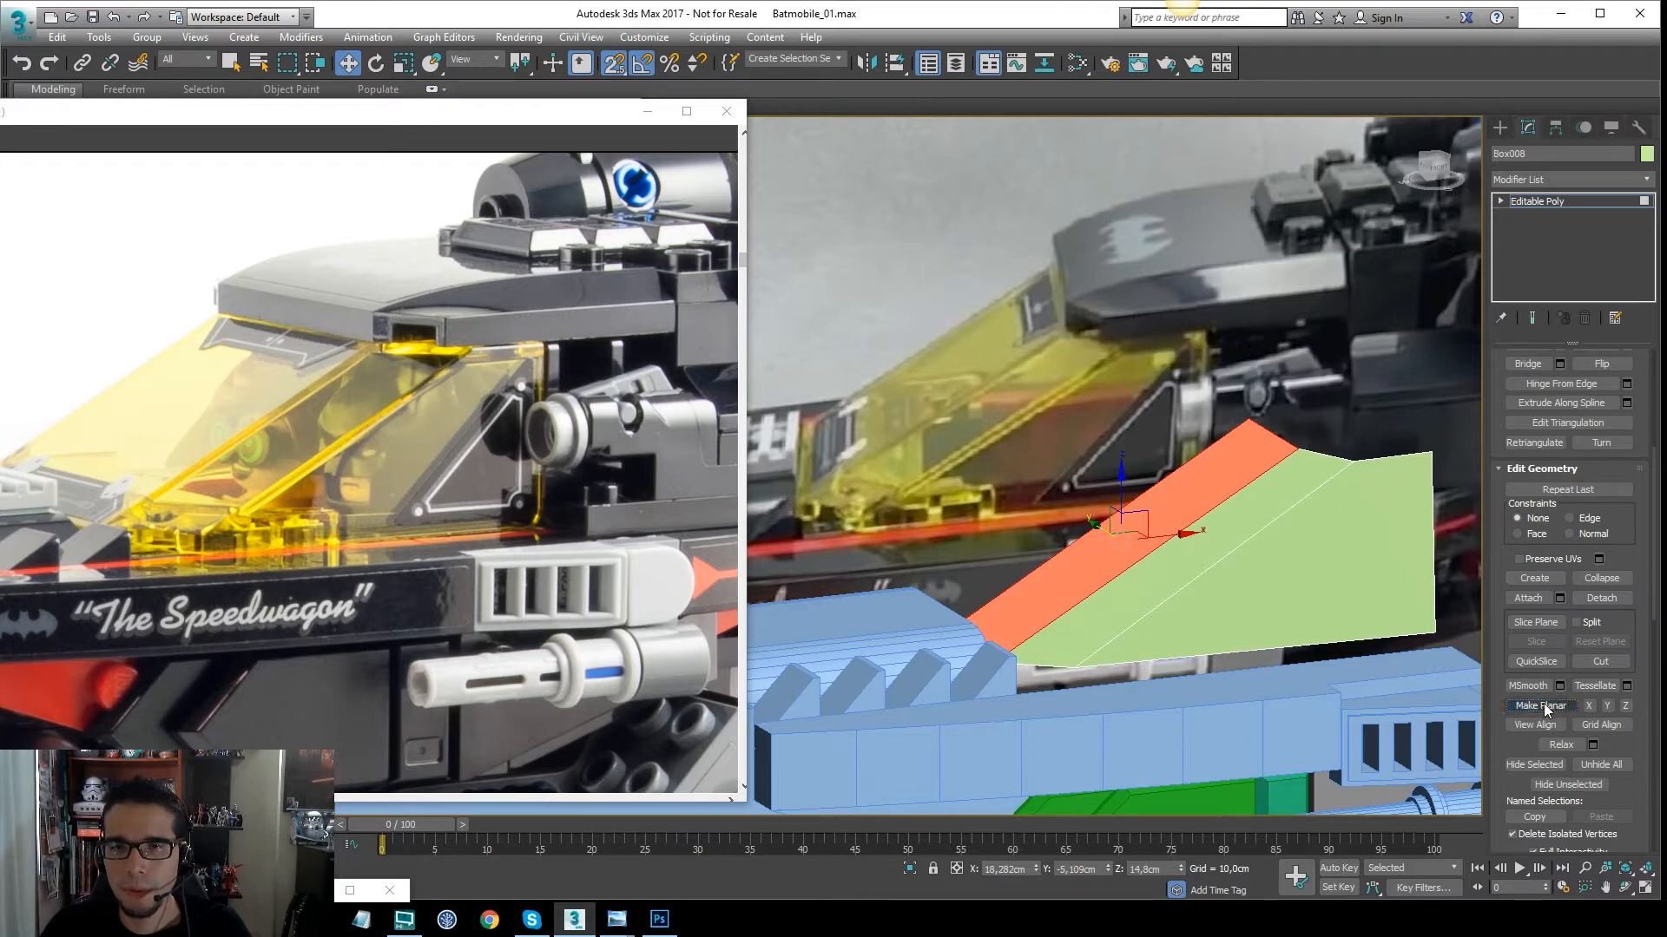
left_click(1517, 214)
In the top view, move the side panel's rear vertices to X 43.212 cm, in line with the rear end of the hull
middle_click_drag(1259, 374, 1201, 466, "alt")
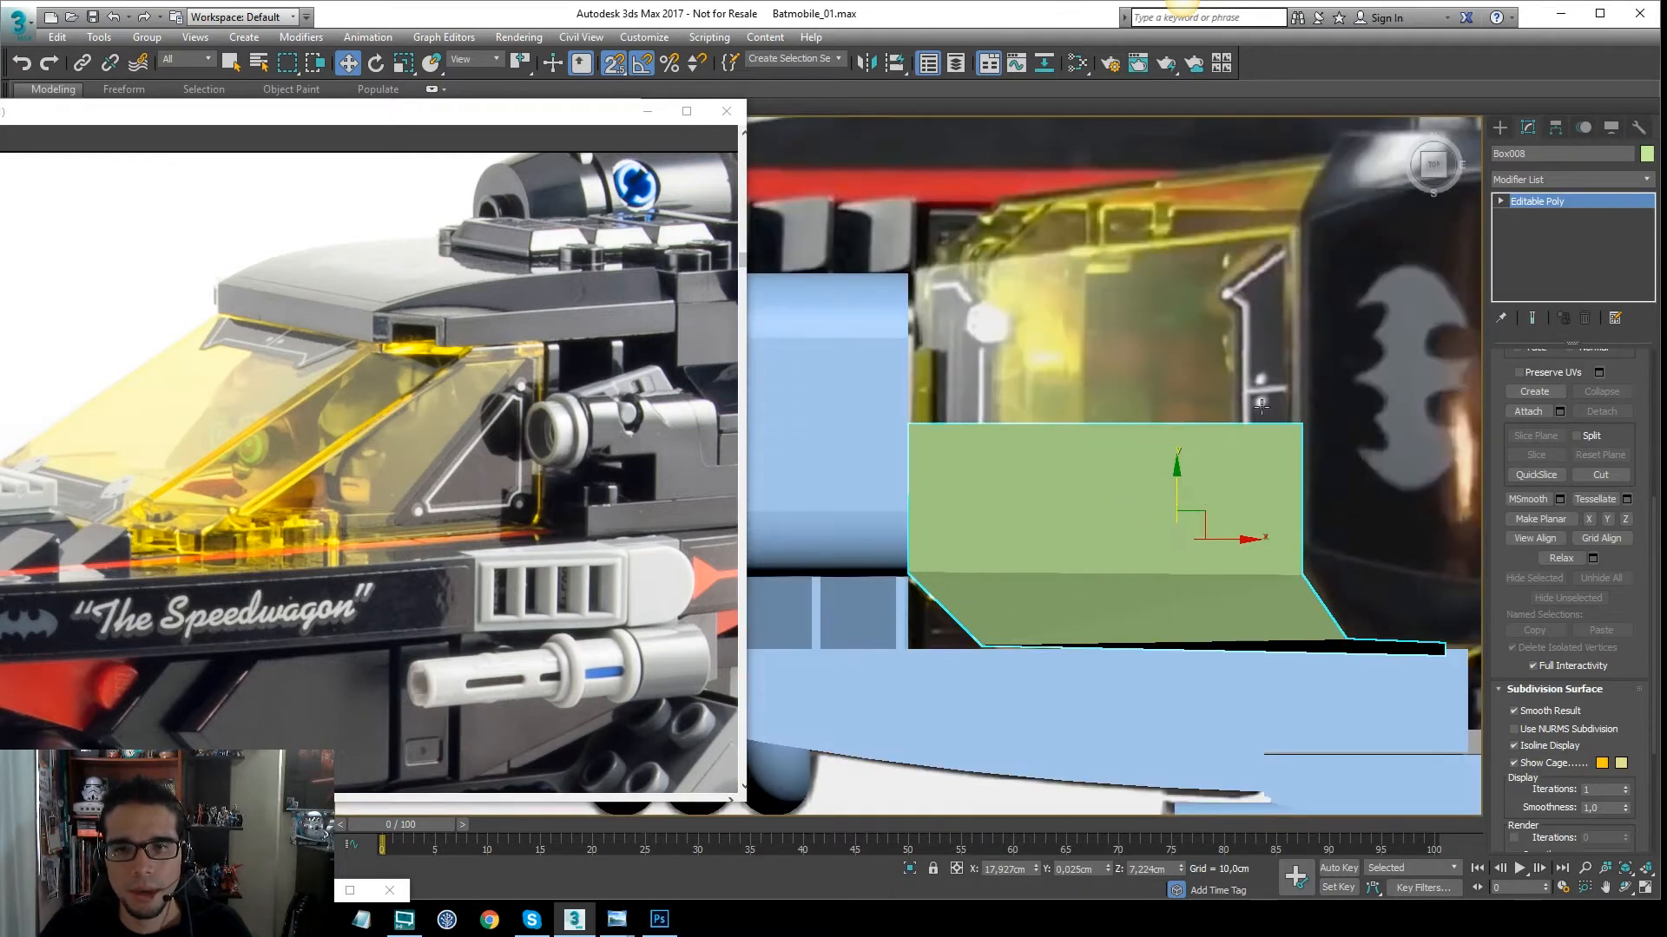
middle_click_drag(1378, 469, 1217, 415)
middle_click_drag(1313, 497, 1209, 489)
key("1")
left_click_drag(1218, 532, 1228, 601)
key("F3")
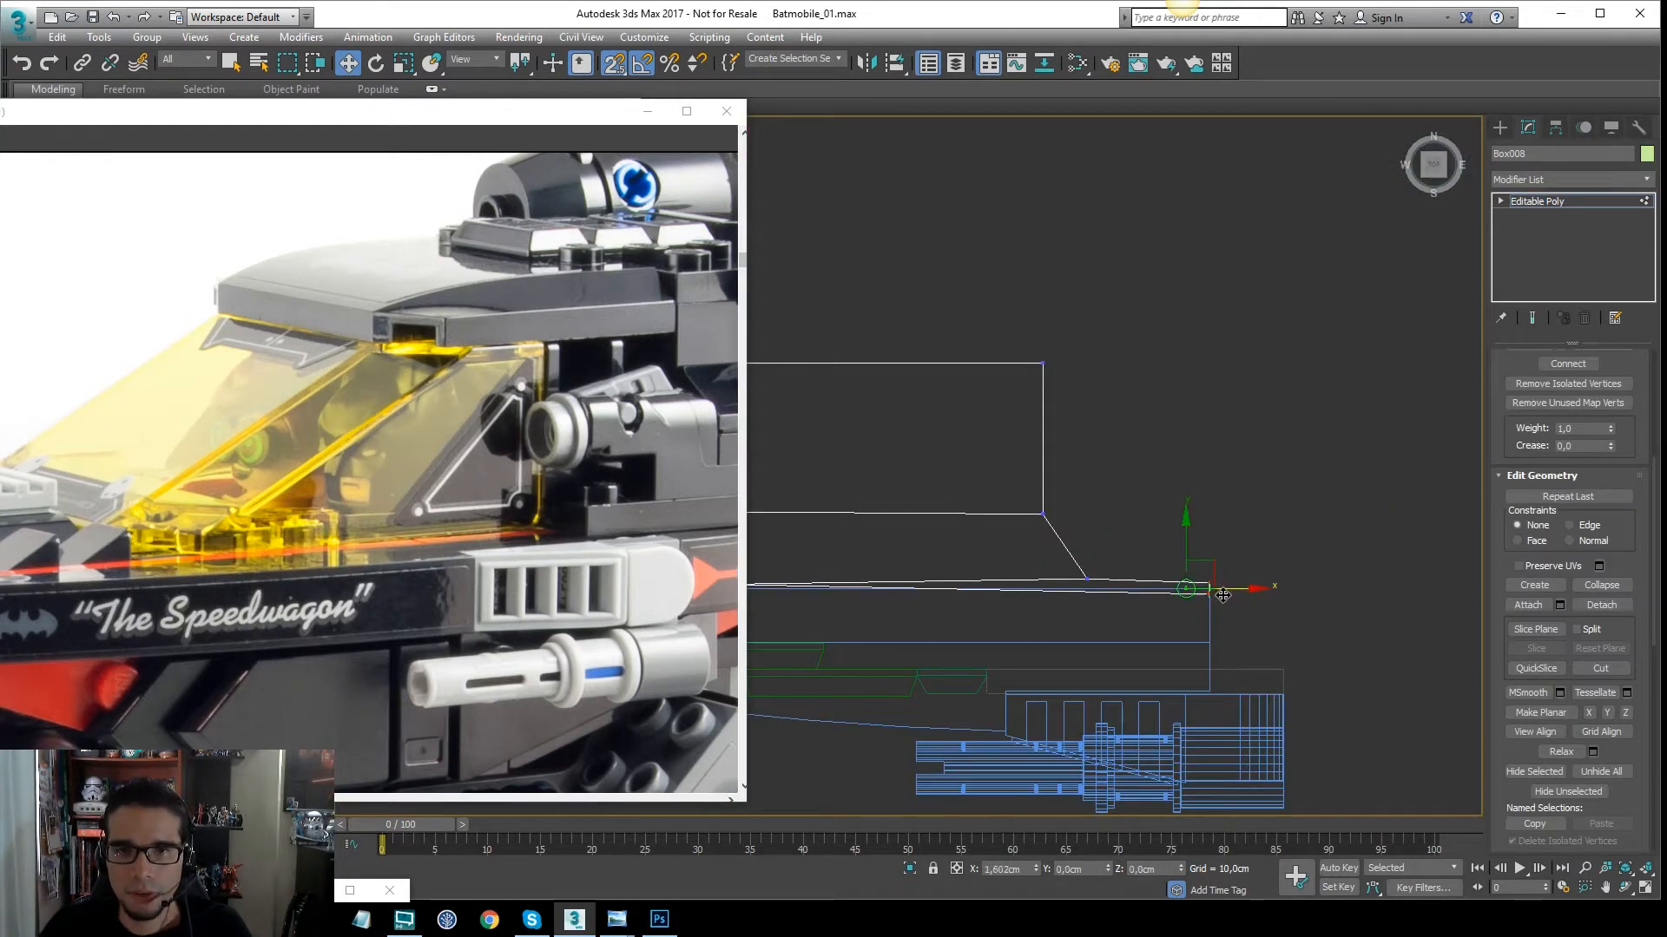
key("F3")
Try to raise the canopy's bottom vertices in the front view, and undo the move
scroll(1312, 566, "down", 2)
key("f")
key("F3")
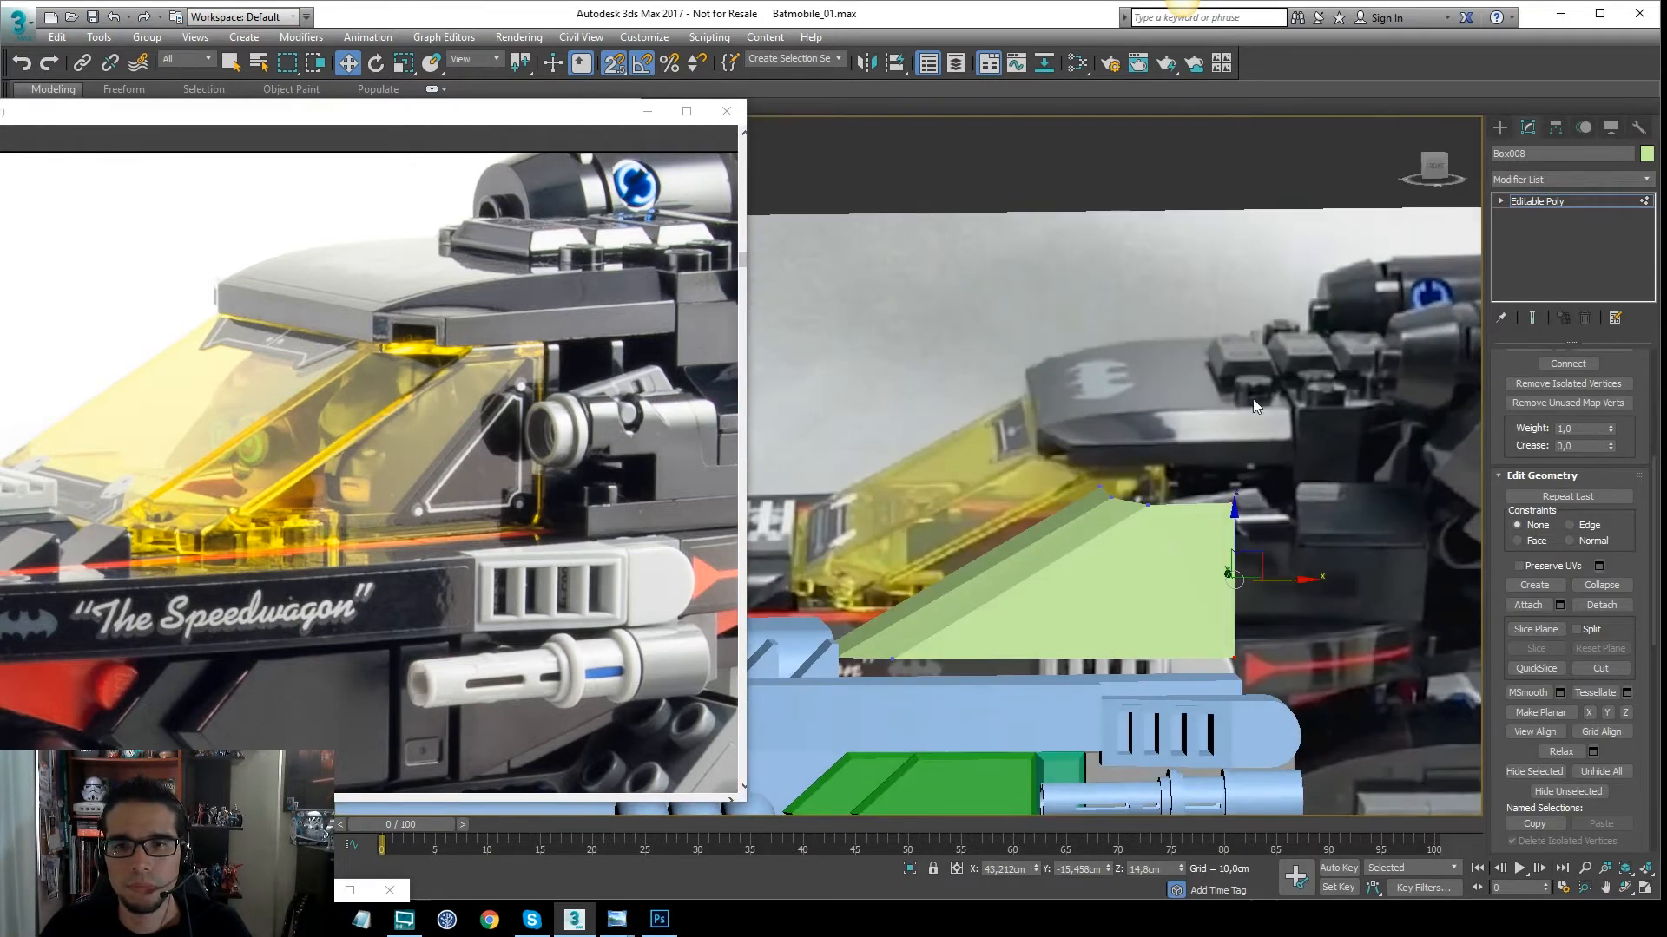
middle_click_drag(1169, 617, 1253, 394)
scroll(1255, 404, "up", 1)
scroll(1255, 403, "down", 1)
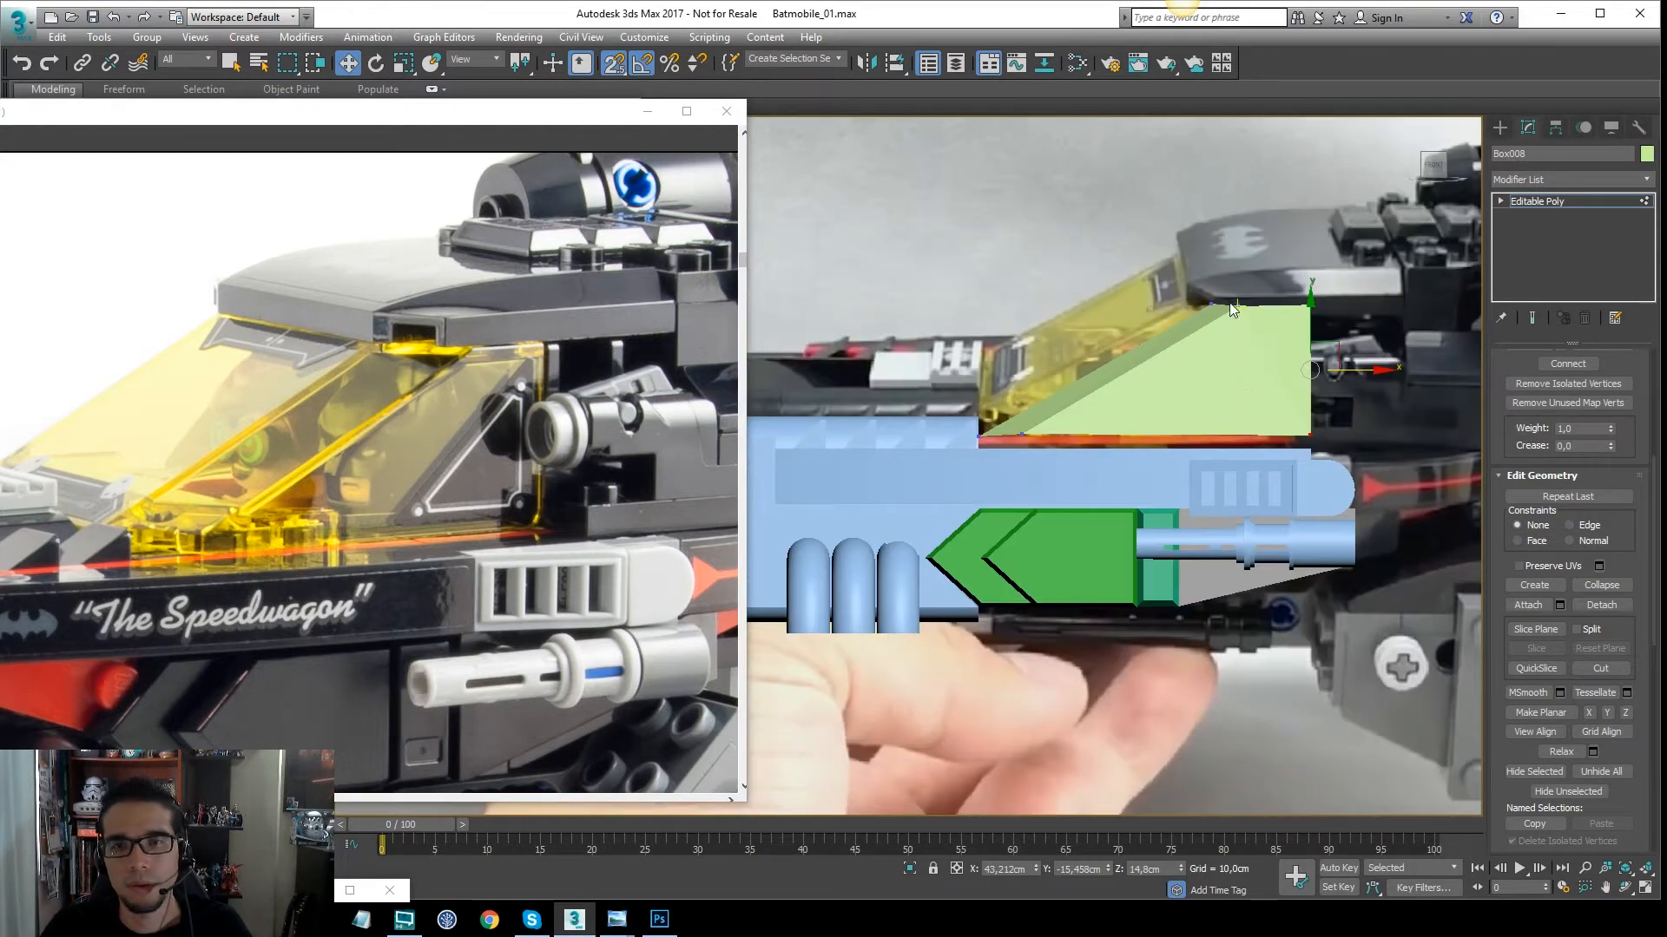
scroll(1190, 406, "up", 2)
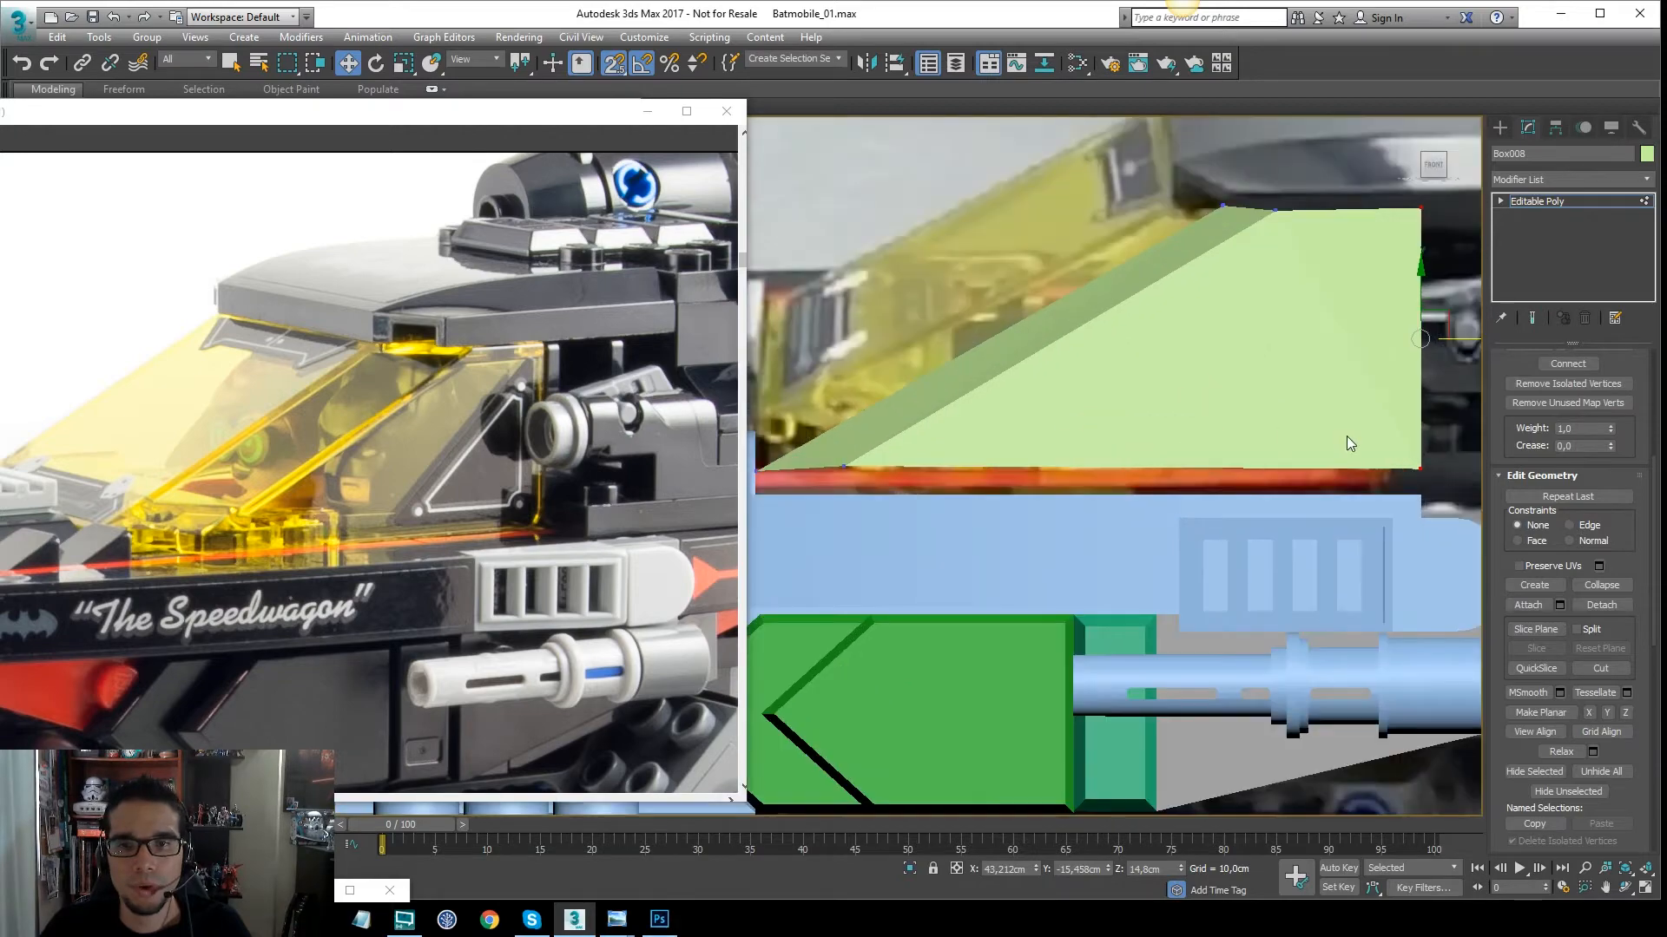
scroll(1367, 438, "down", 2)
left_click_drag(1024, 486, 1024, 486)
scroll(1115, 460, "up", 1)
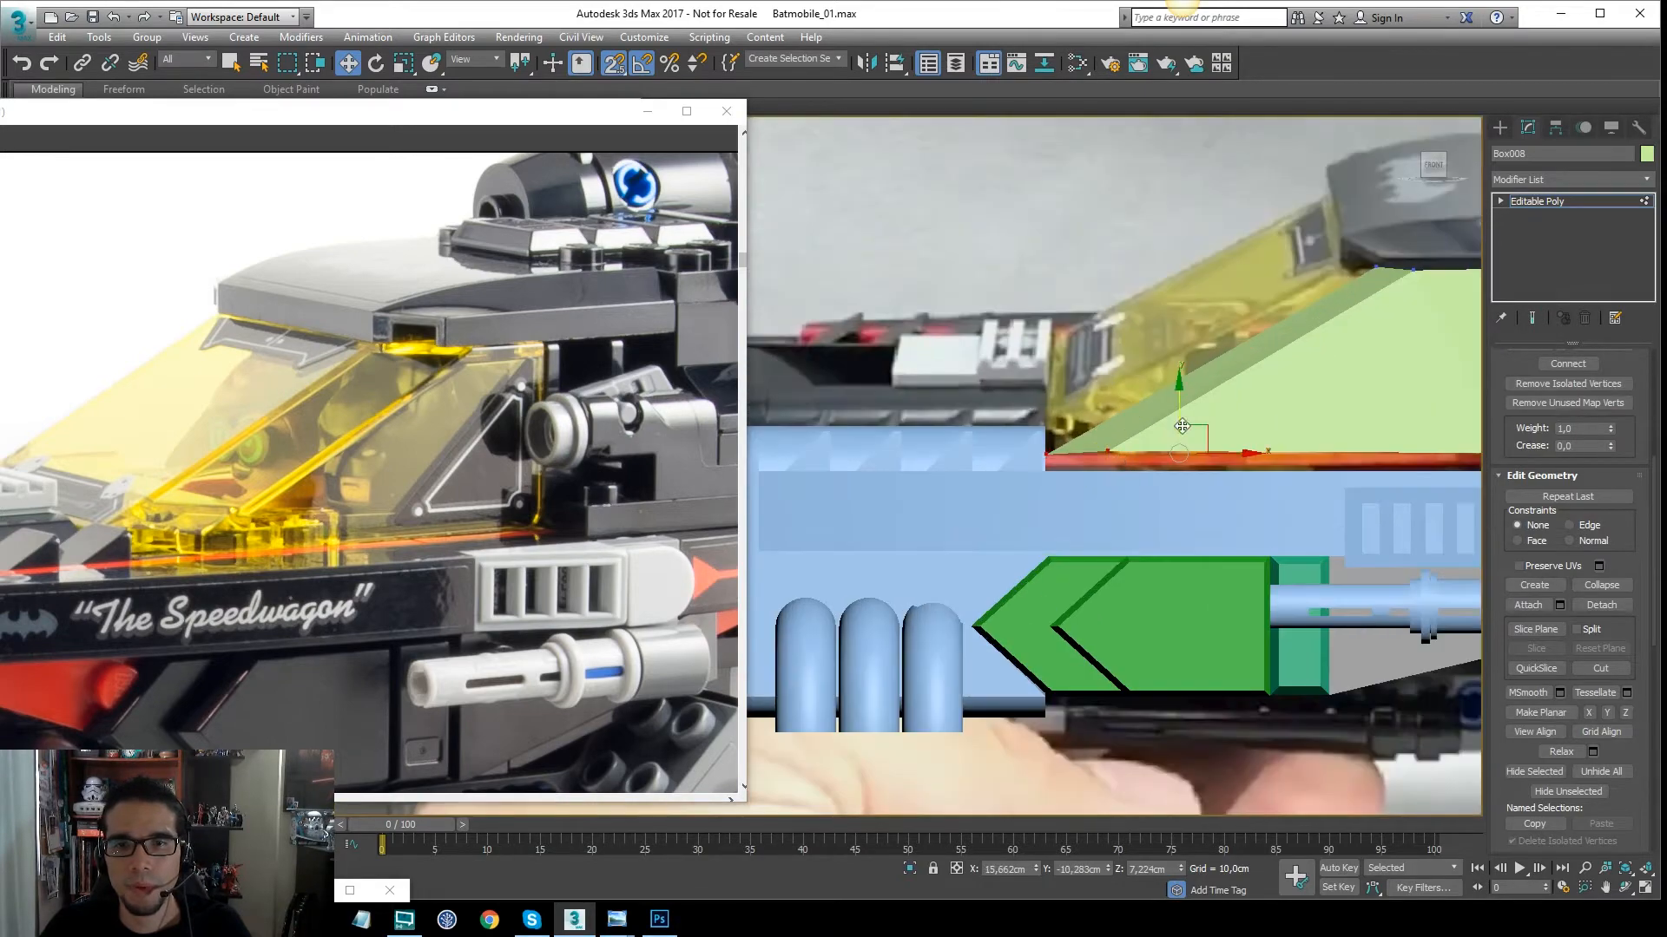
left_click_drag(1181, 407, 1166, 289)
key("ctrl+z")
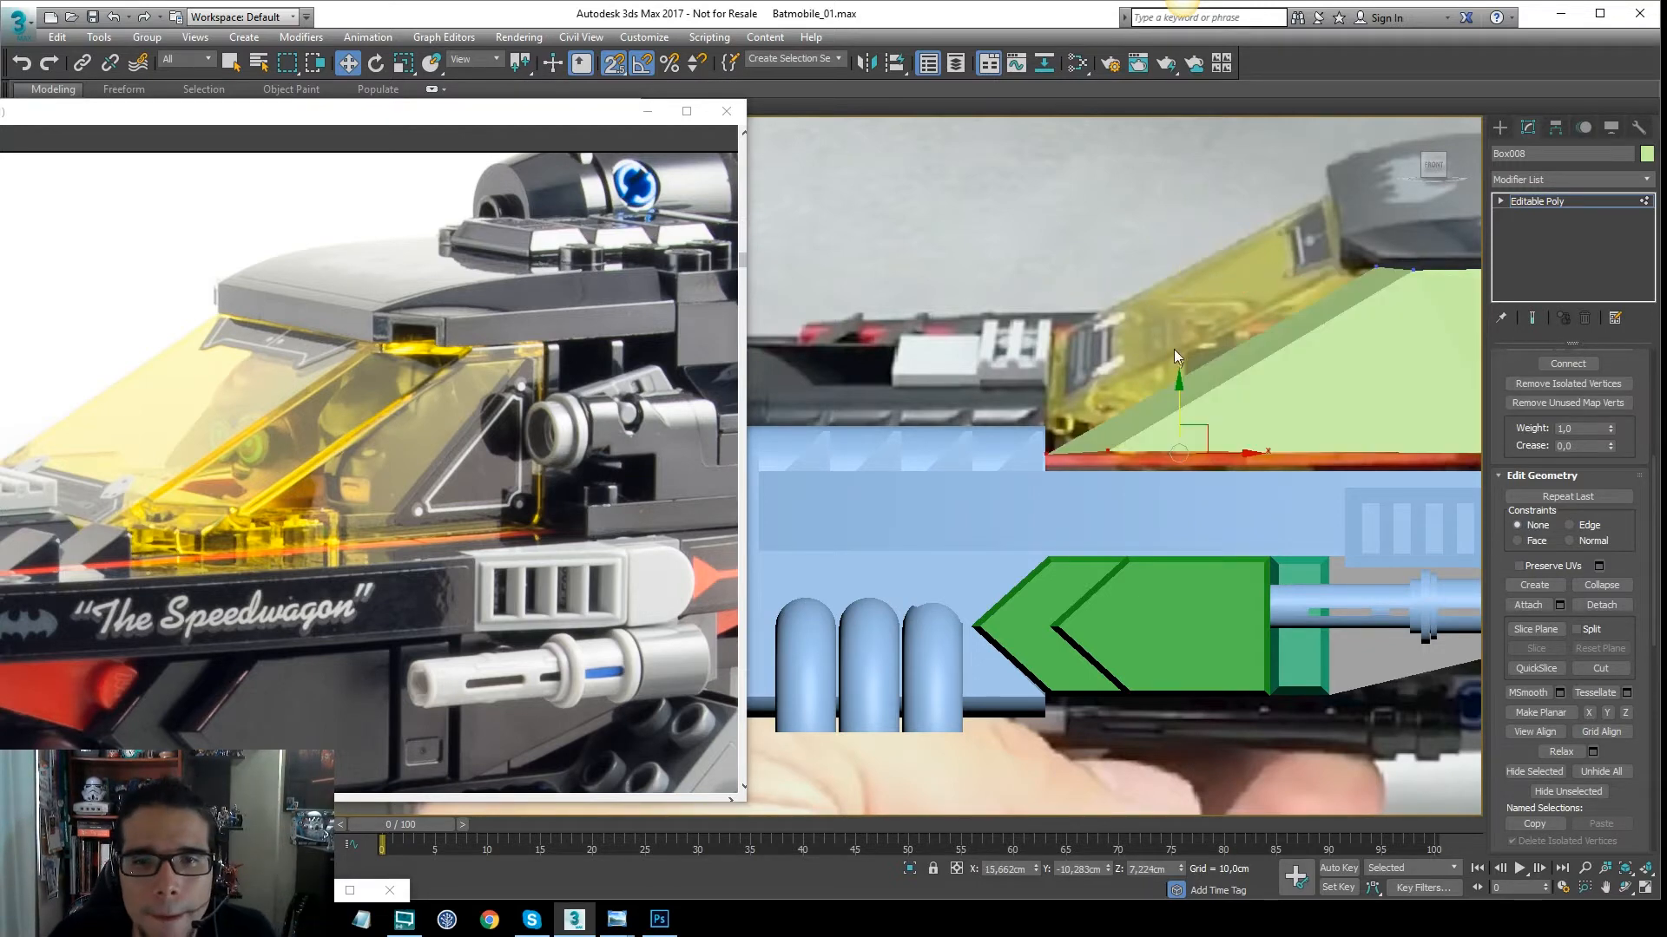
Extend the canopy's bottom edges downward by about 1.26 cm to the hull's top, following the lower rim in the reference photo
scroll(253, 507, "up", 2)
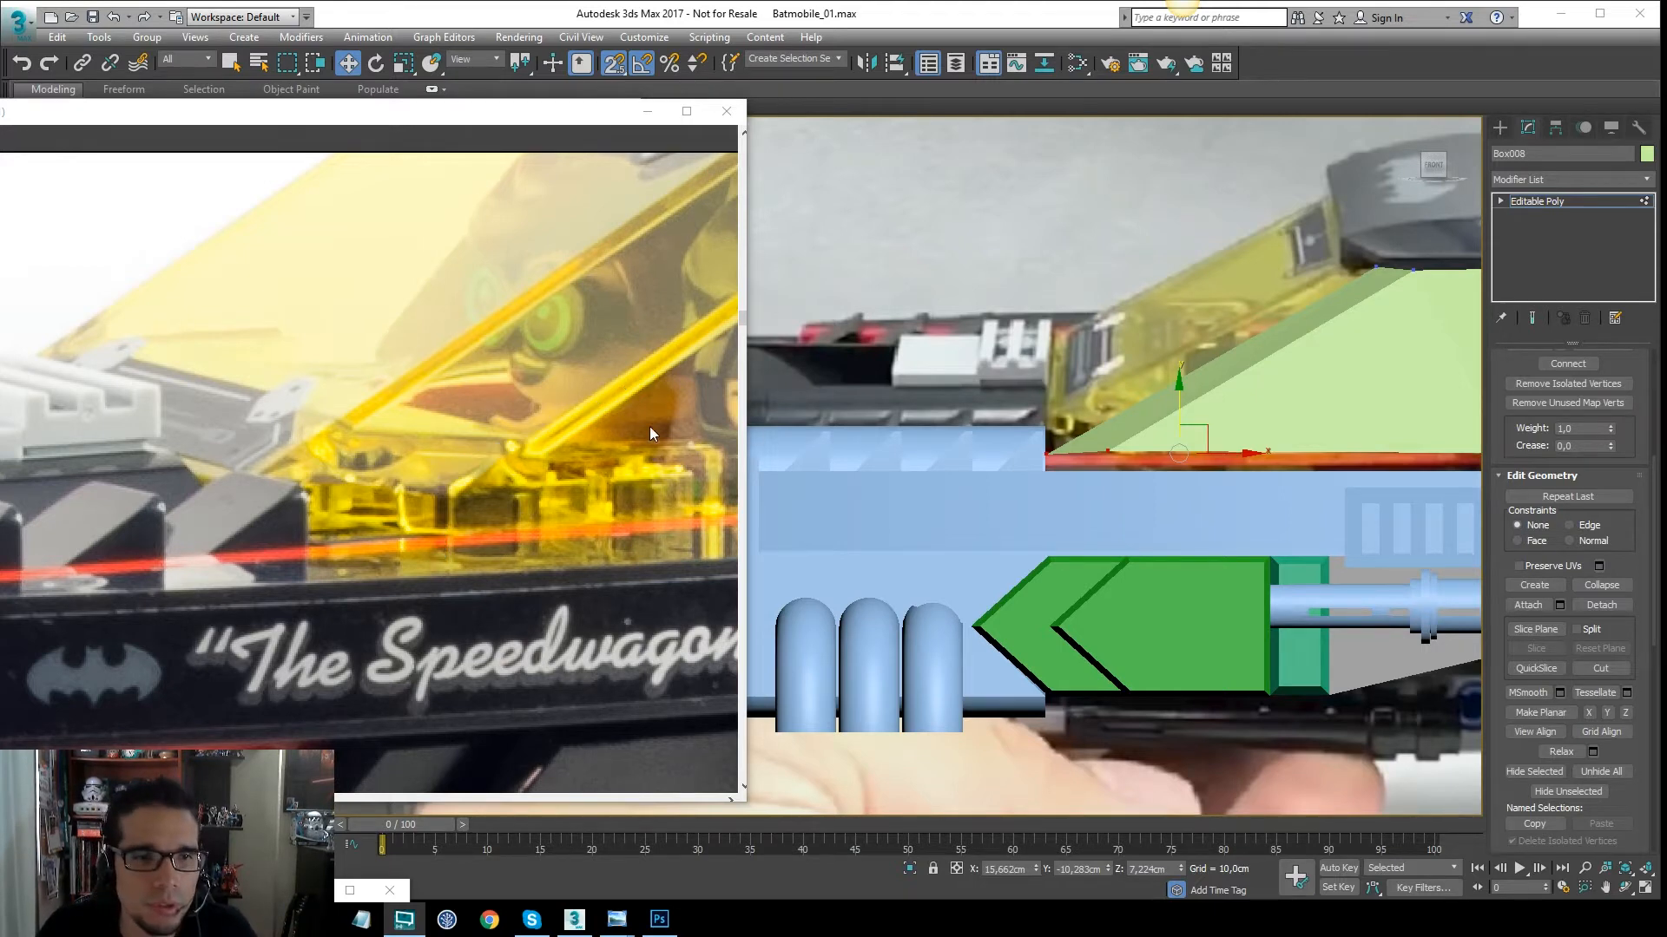
left_click_drag(545, 476, 516, 474)
scroll(540, 461, "down", 3)
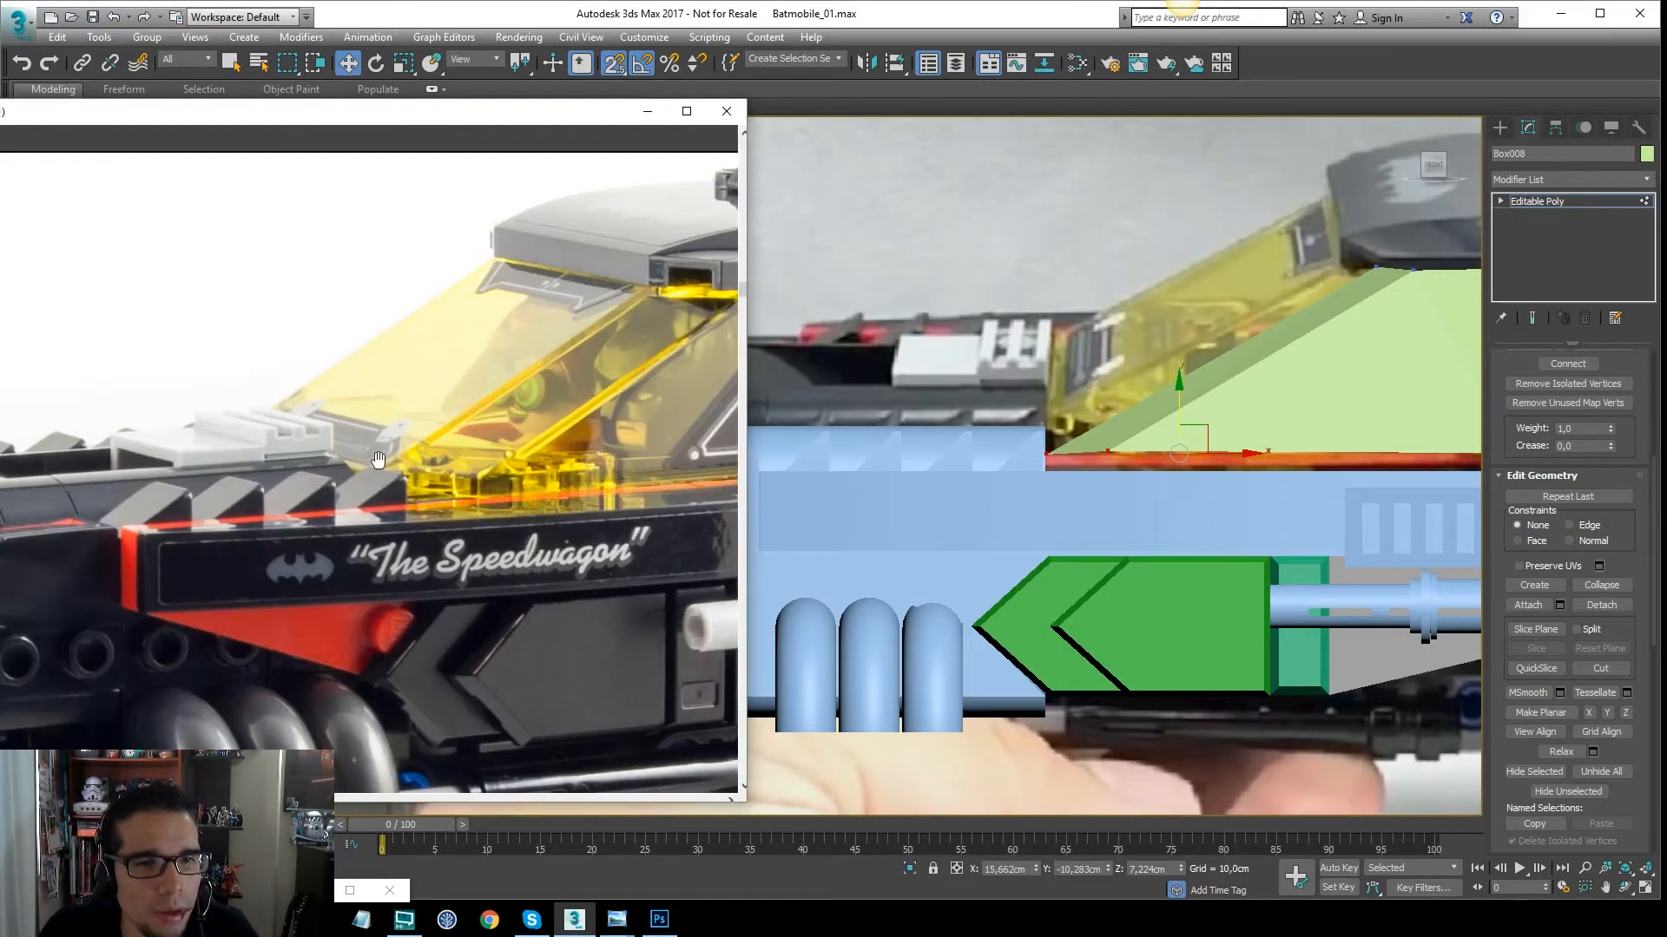
scroll(515, 349, "up", 1)
left_click_drag(586, 384, 494, 376)
middle_click_drag(1293, 392, 1124, 394)
key("2")
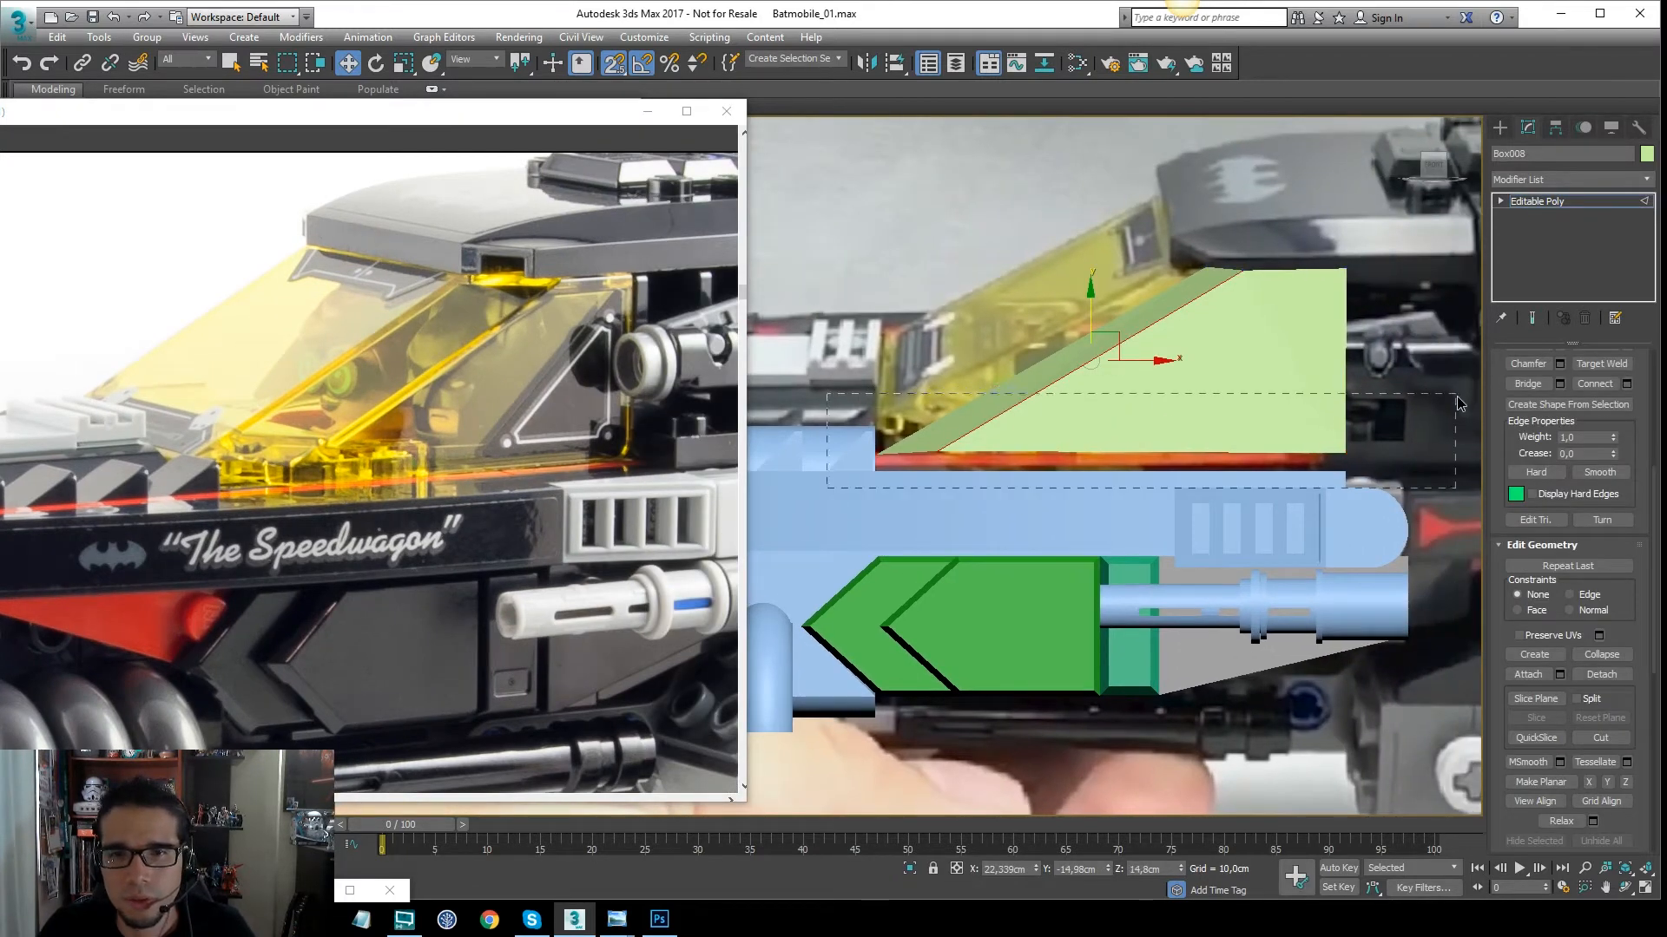
left_click_drag(1459, 402, 1455, 395)
key("F3")
key("r")
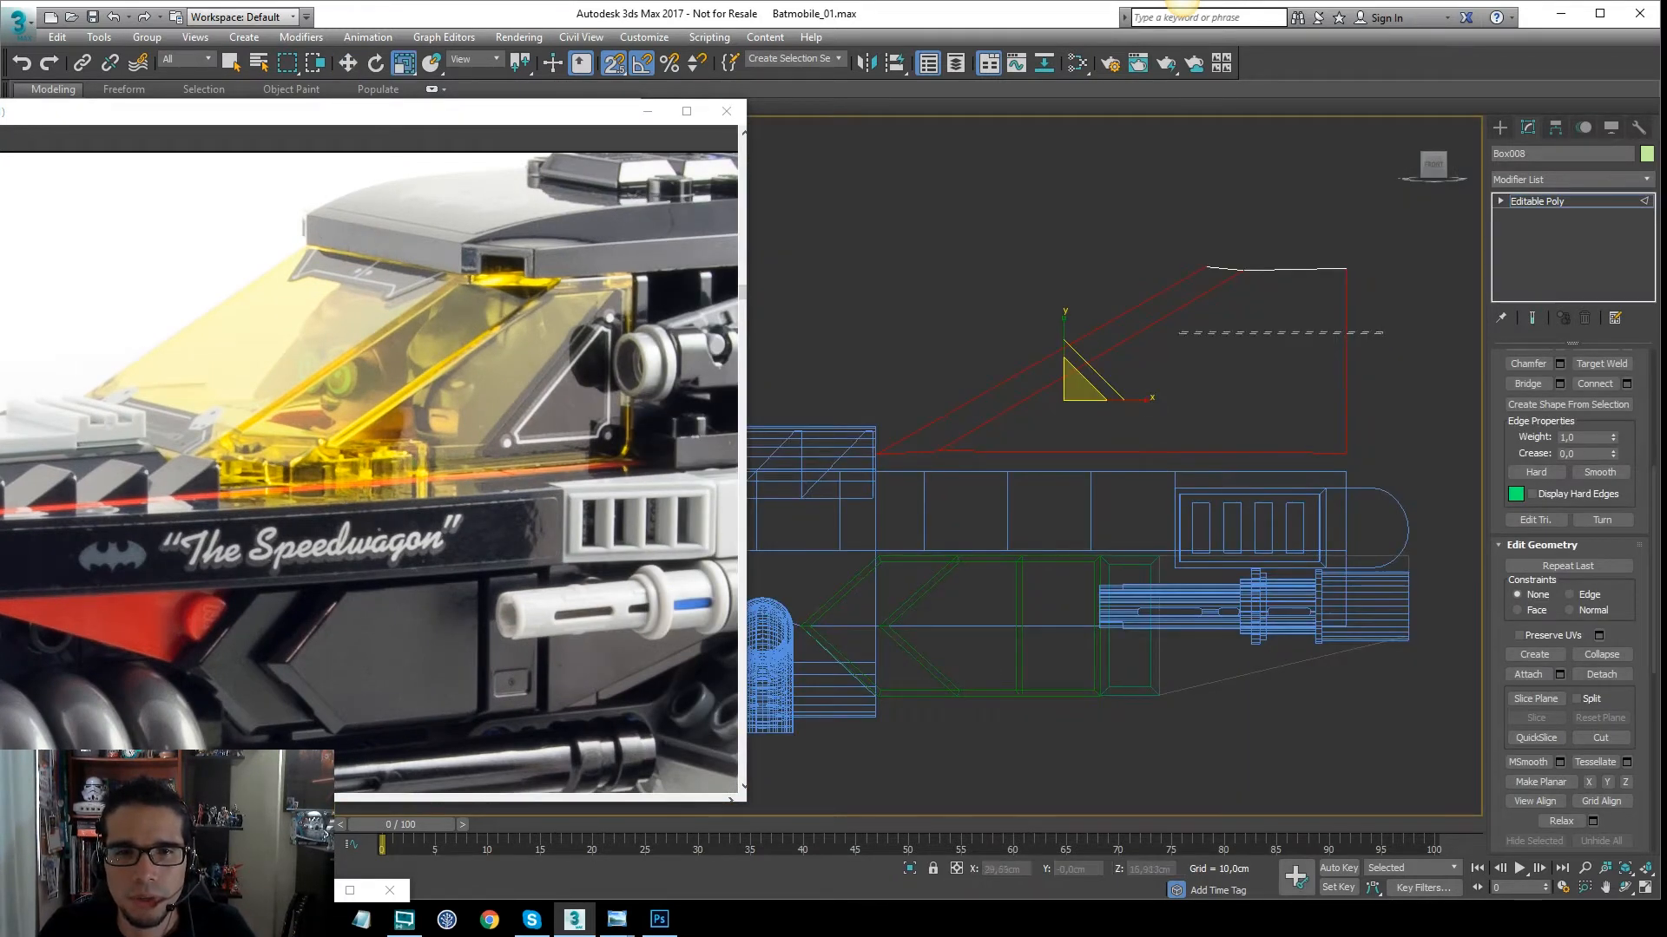
left_click_drag(1179, 333, 976, 489, "alt")
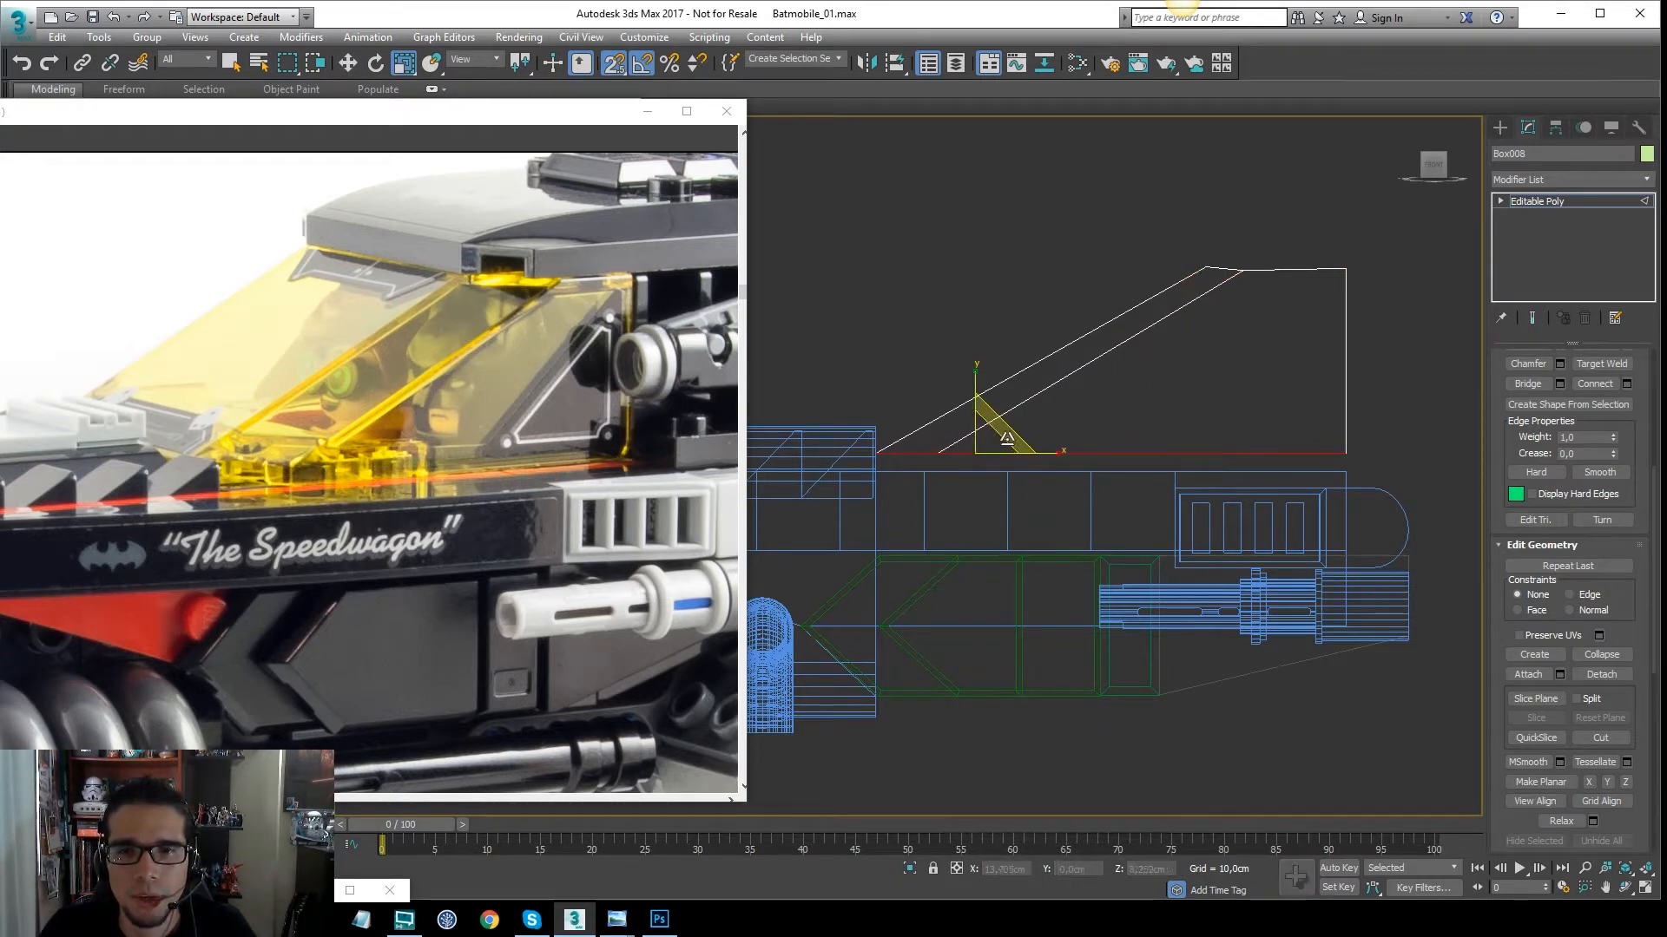
key("w")
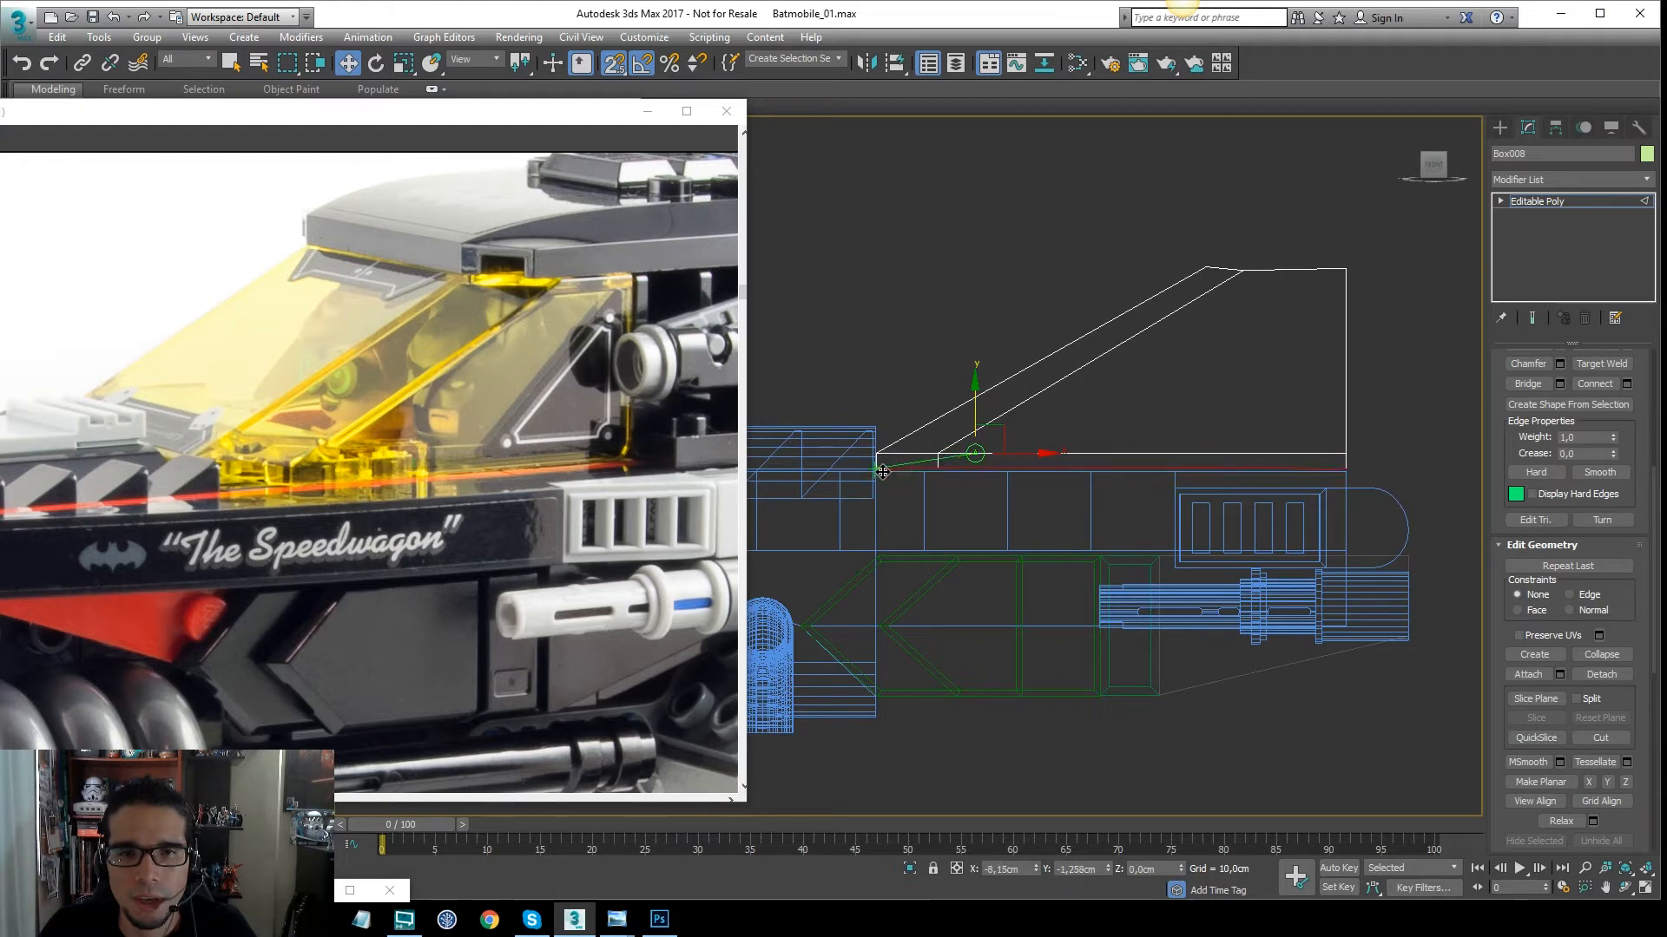
Scale the new bottom edges flat vertically and snap them to the hull's upper edge at about Z 5.76 cm
key("r")
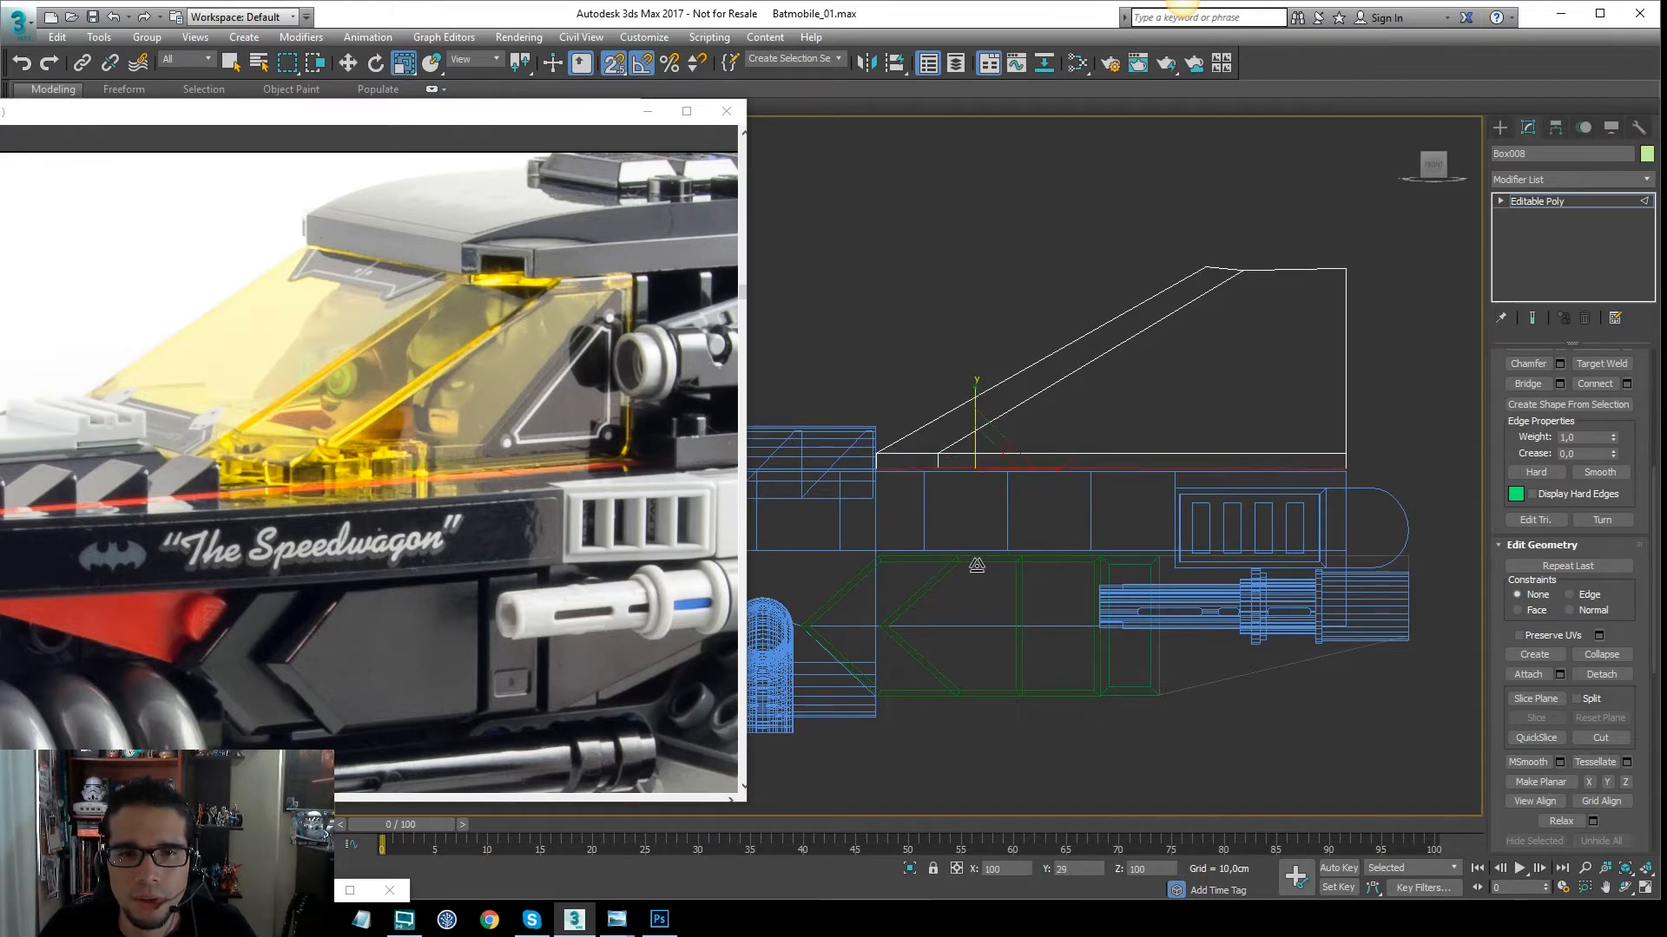
scroll(964, 495, "up", 4)
key("w")
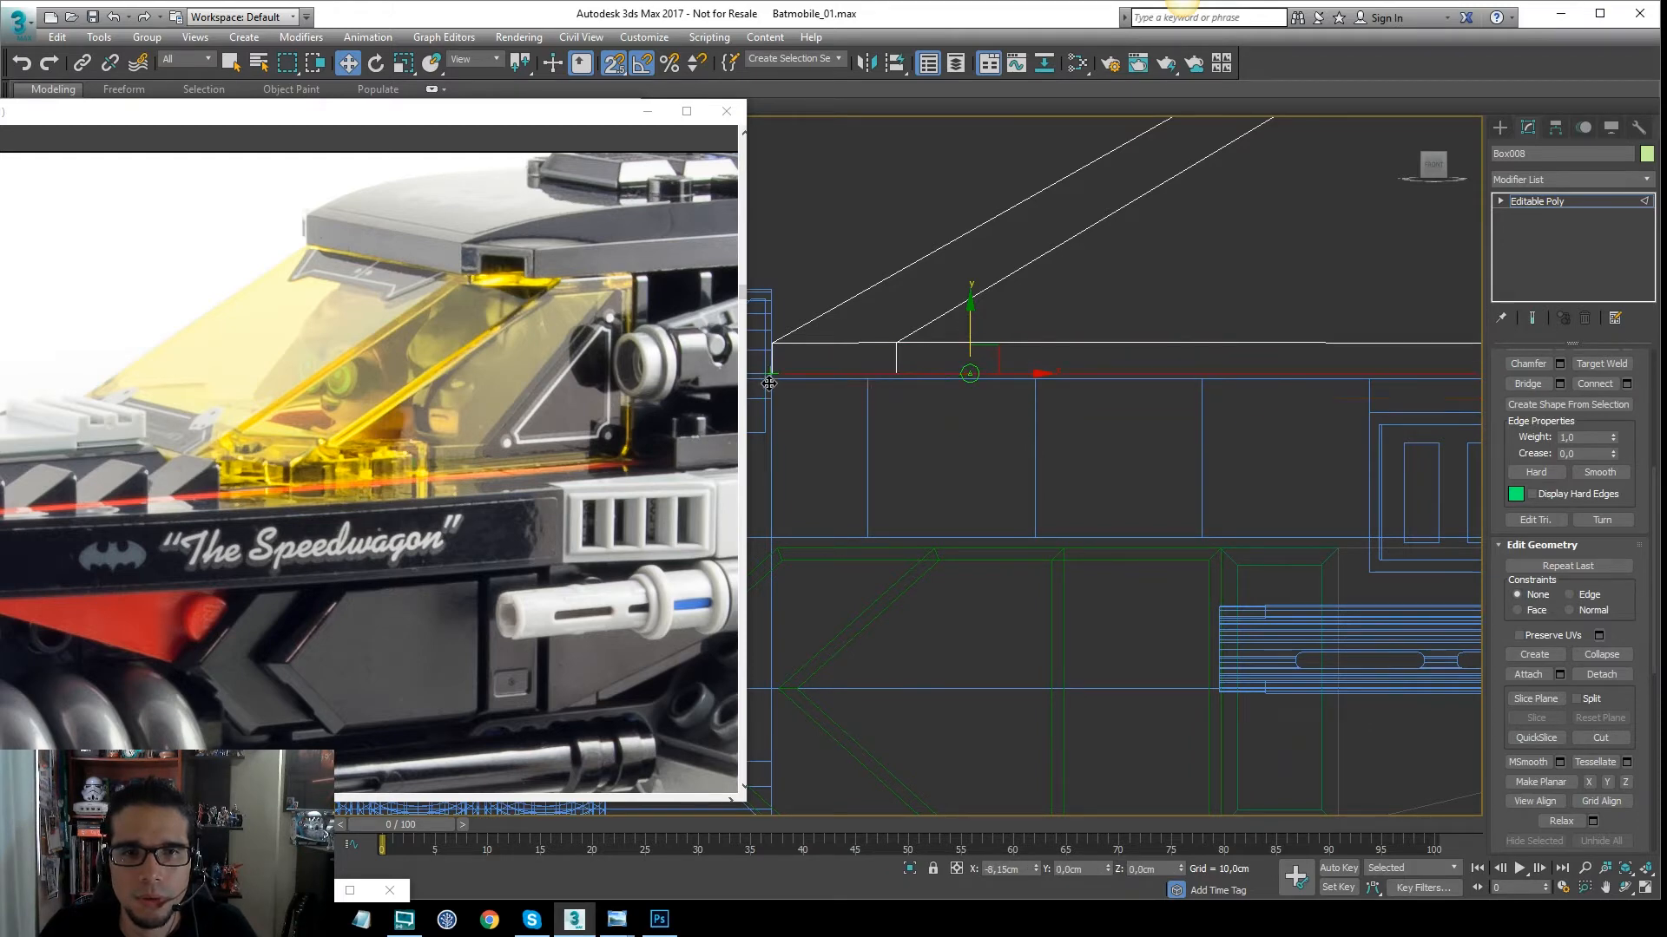
scroll(992, 350, "down", 4)
middle_click_drag(1216, 344, 1066, 374)
scroll(1215, 387, "up", 6)
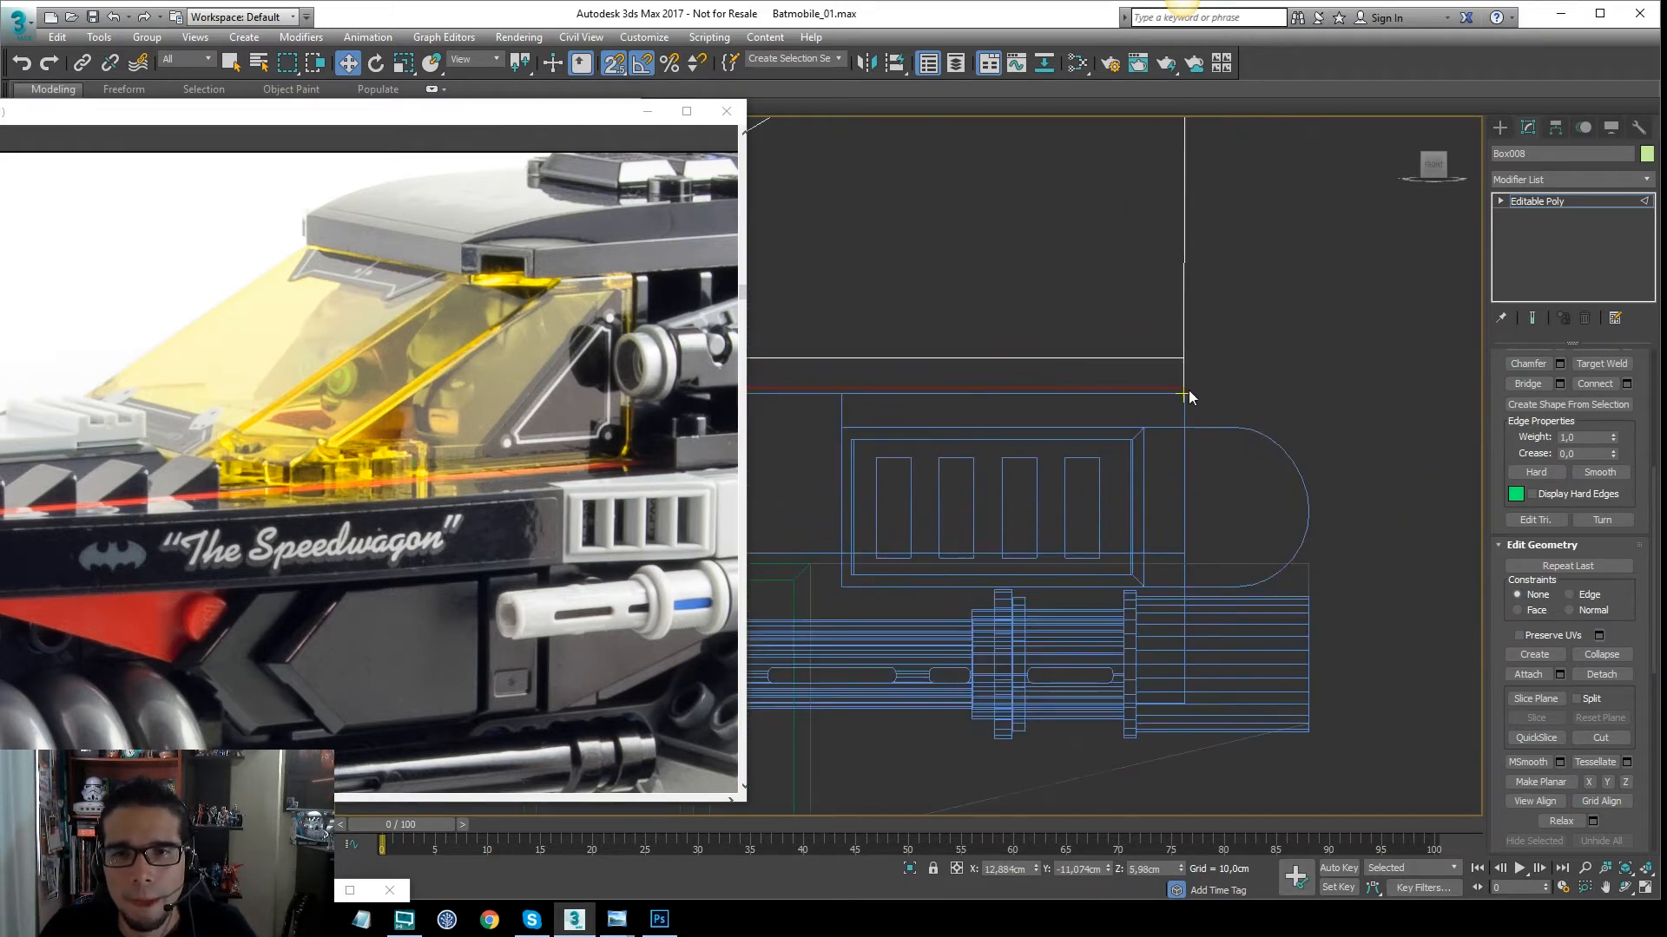
scroll(1182, 400, "down", 5)
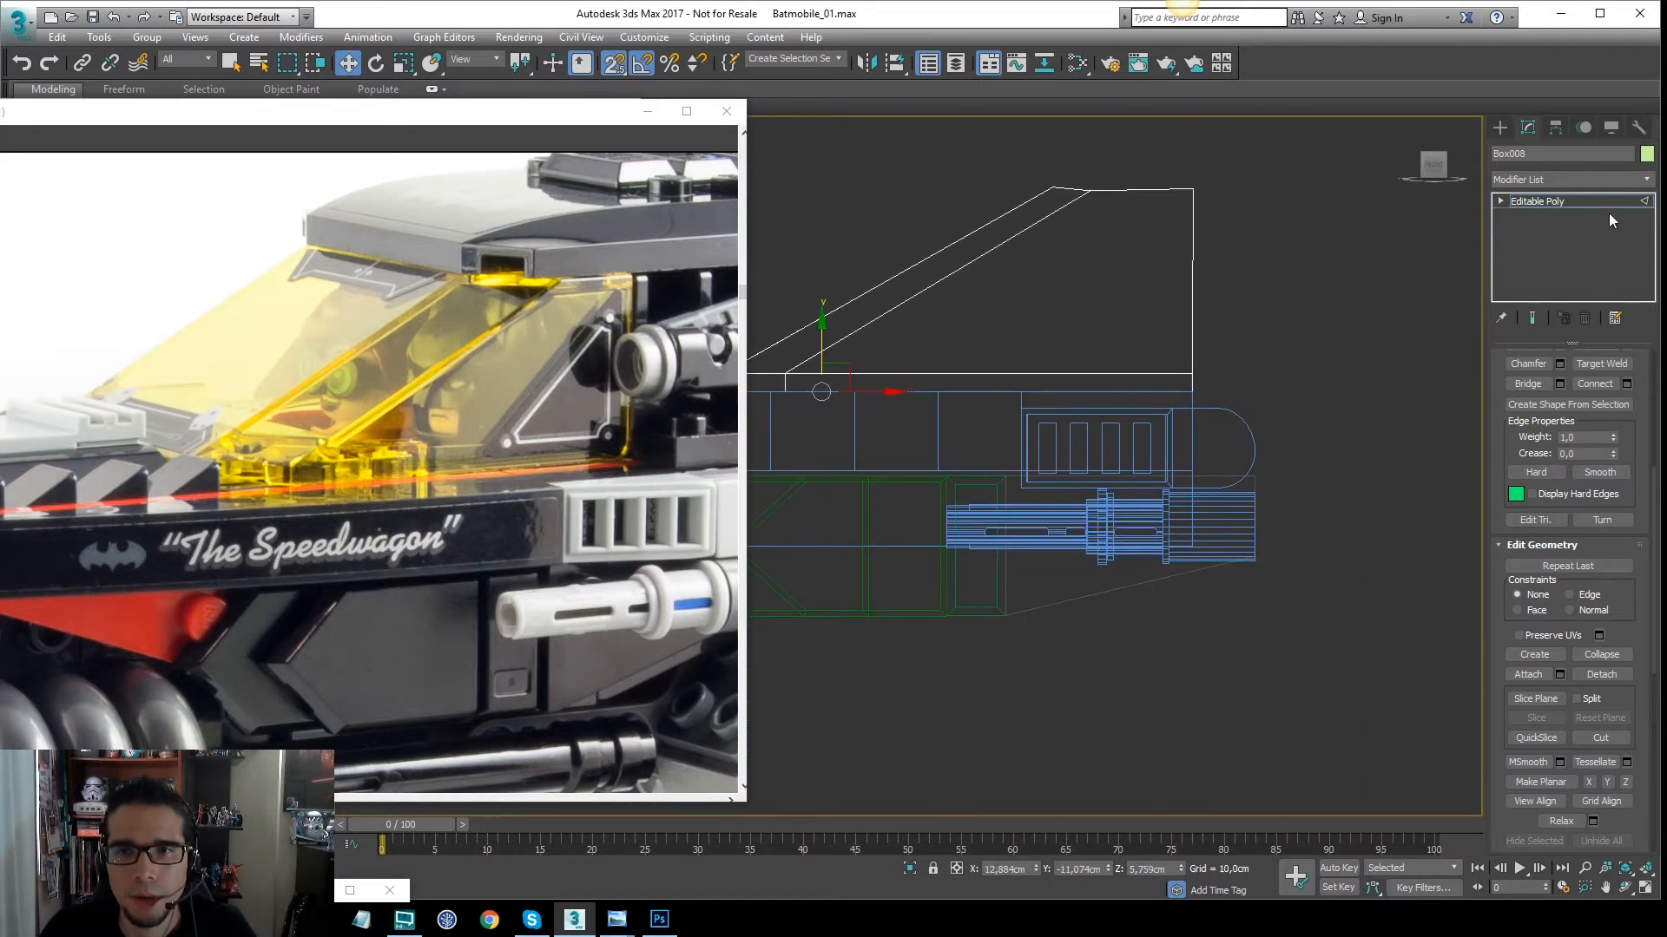
Inspect the canopy's extended bottom rim against the hull in the shaded perspective view
left_click(1536, 203)
key("p")
mouse_move(1187, 330)
middle_mouse_down("alt")
mouse_move(1240, 341)
mouse_move(1094, 383)
mouse_move(1007, 379)
mouse_move(1198, 414)
mouse_move(982, 347)
middle_mouse_up("alt")
key("p")
scroll(1198, 414, "down", 3)
left_click_drag(983, 347, 1183, 409, "alt")
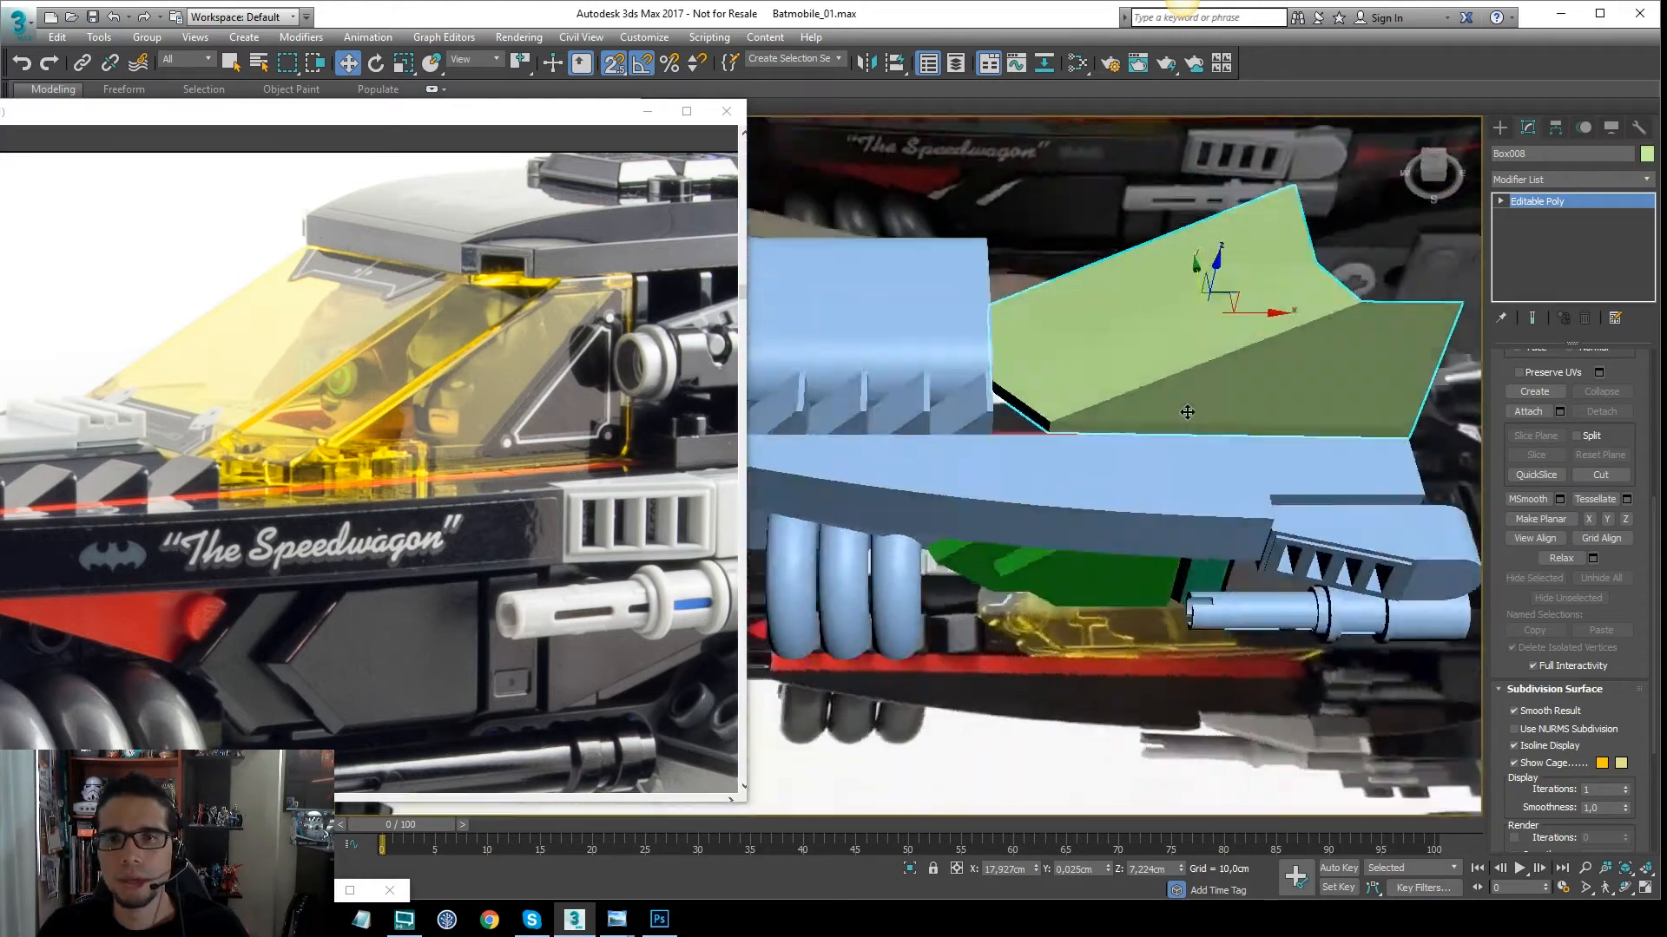
middle_click_drag(1183, 409, 1239, 458, "alt")
Apply a Shell modifier to the canopy and set its outer amount to 0 cm, with edged faces displayed
left_click(1555, 205)
left_click(1585, 179)
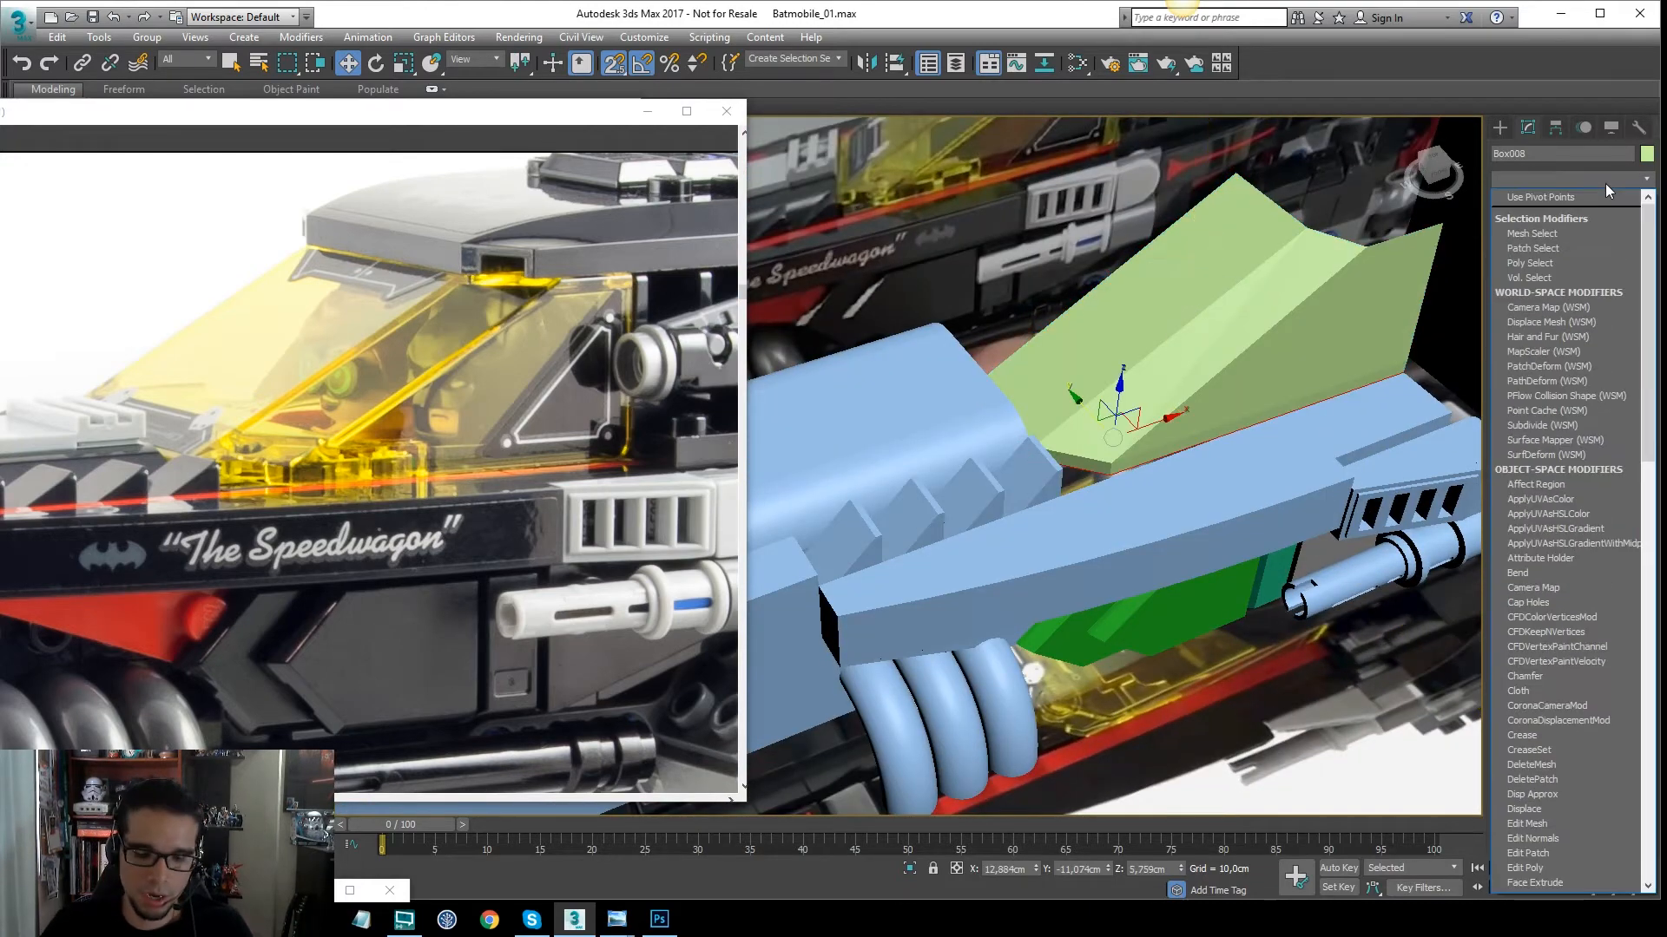
type("sh")
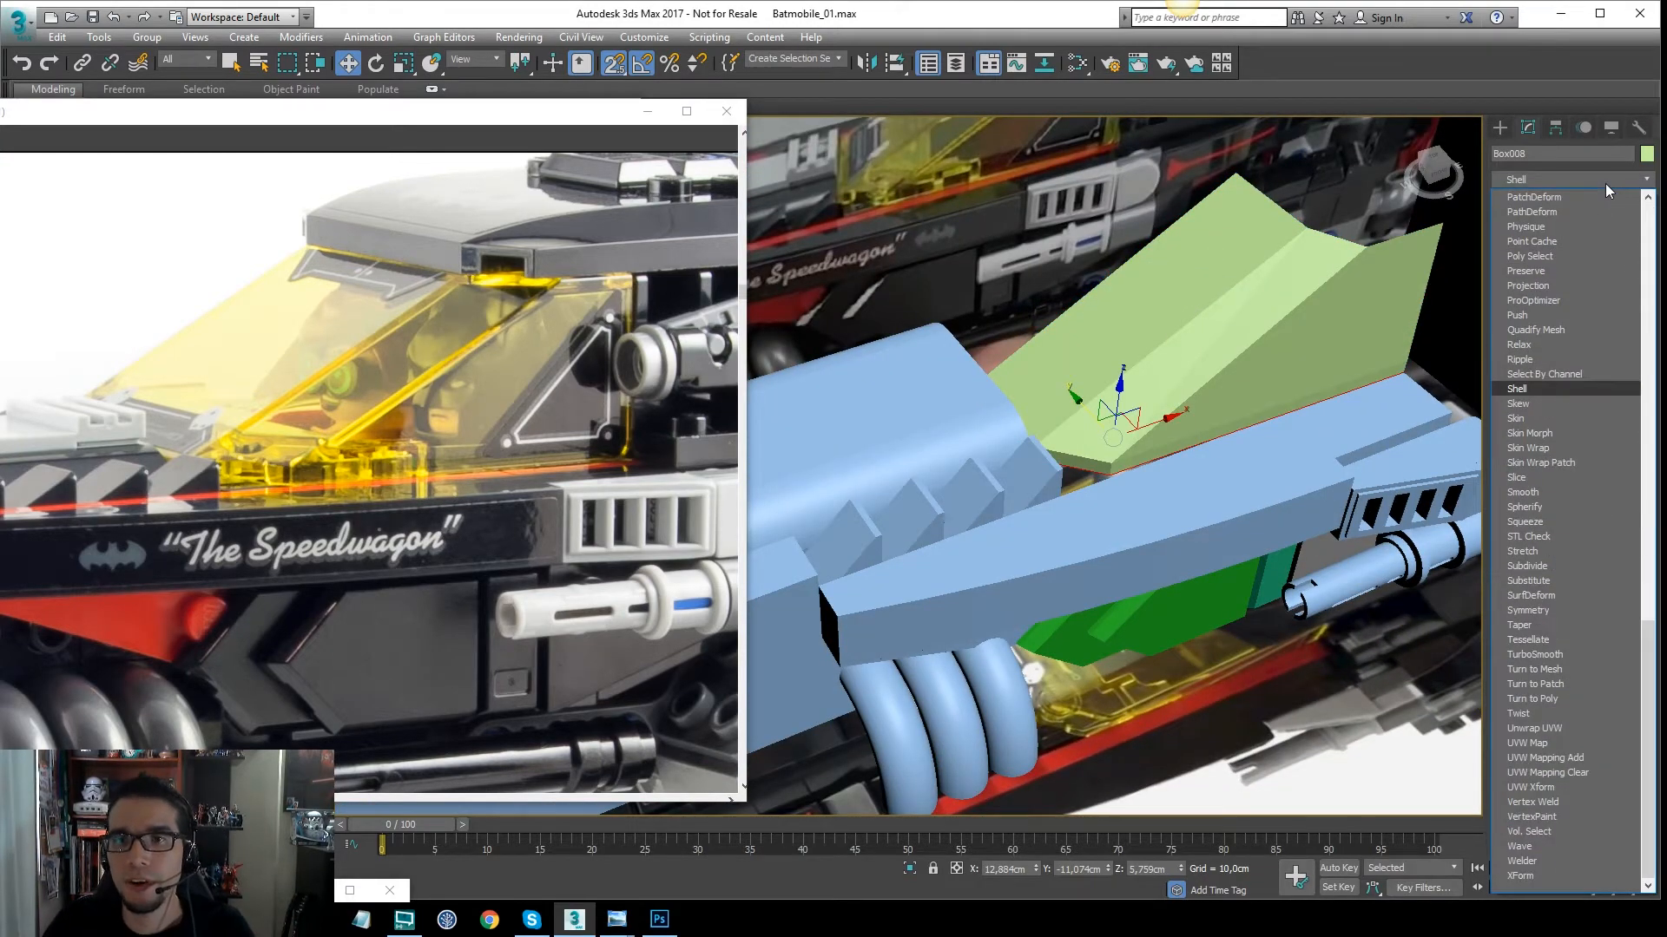
key("Return")
middle_click_drag(1355, 300, 1254, 335)
key("F4")
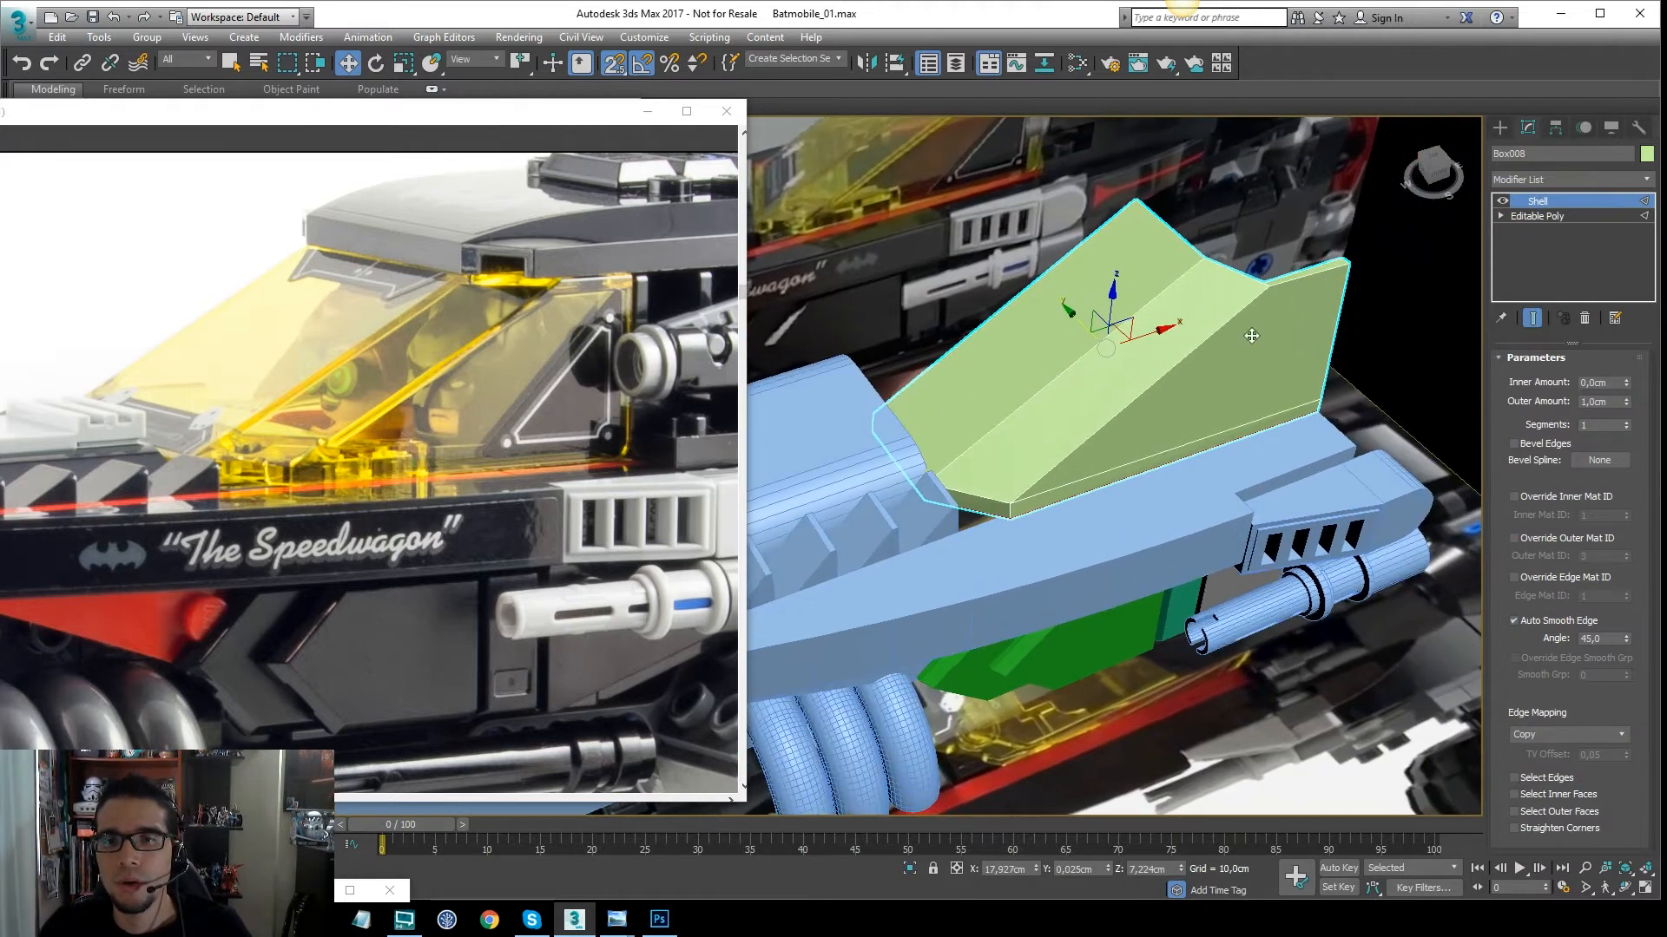
right_click(1628, 404)
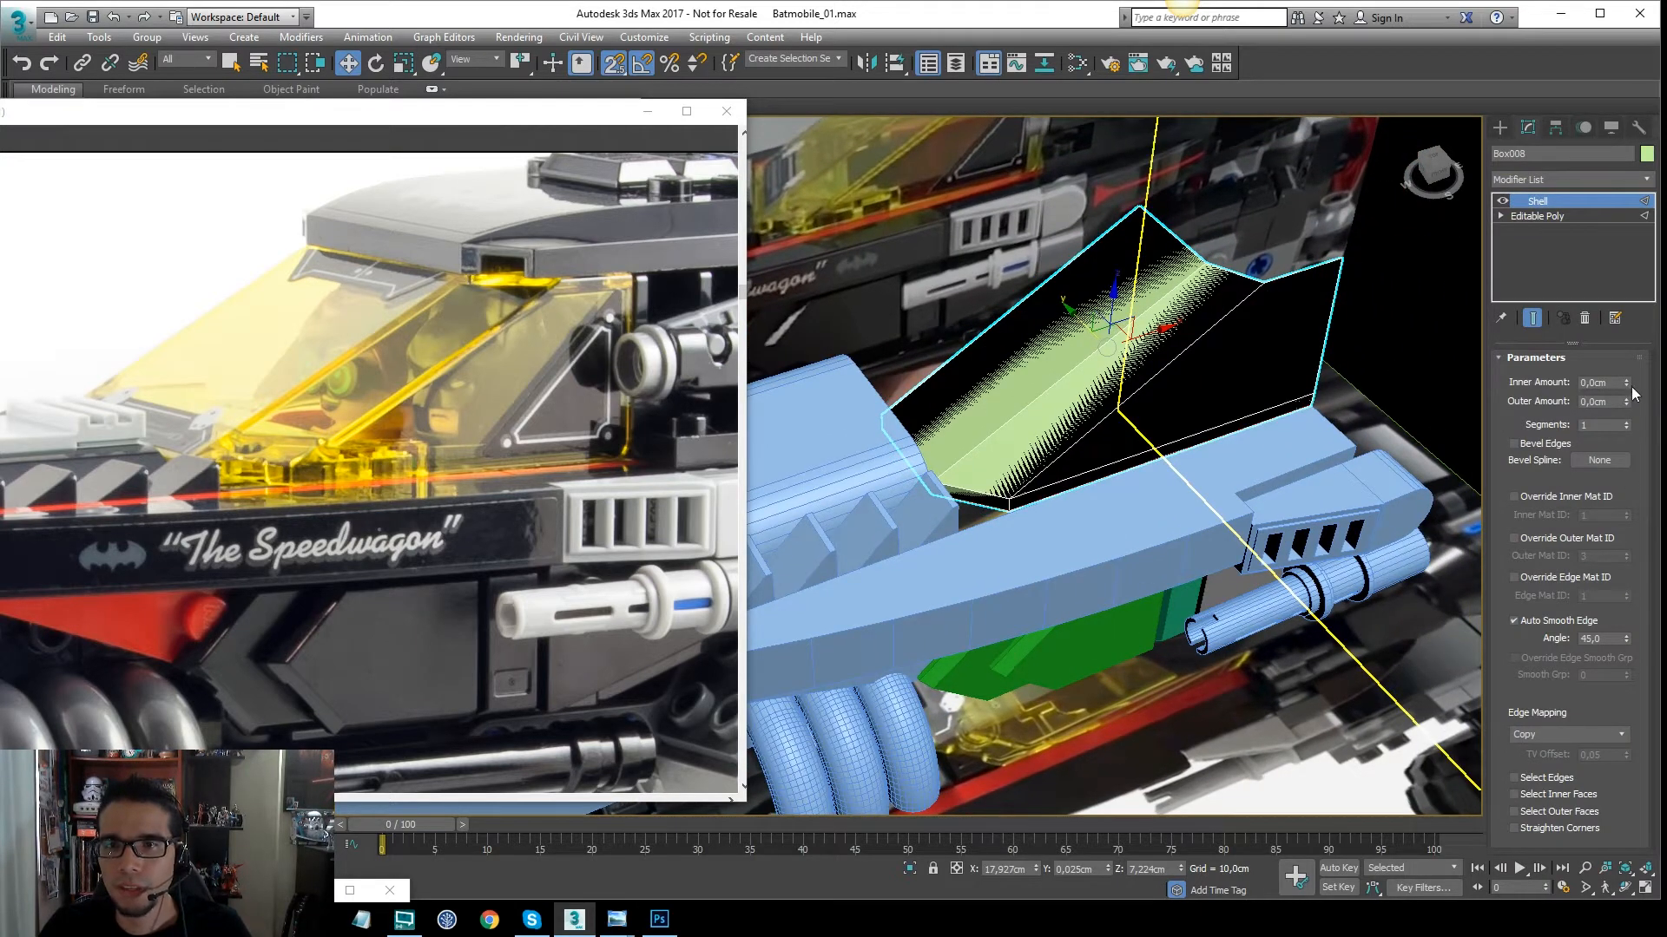
Set the canopy Shell's inner amount to about 0.81 cm with straightened corners, and check the resulting thickness around the wedge
left_click_drag(1626, 381, 1629, 365)
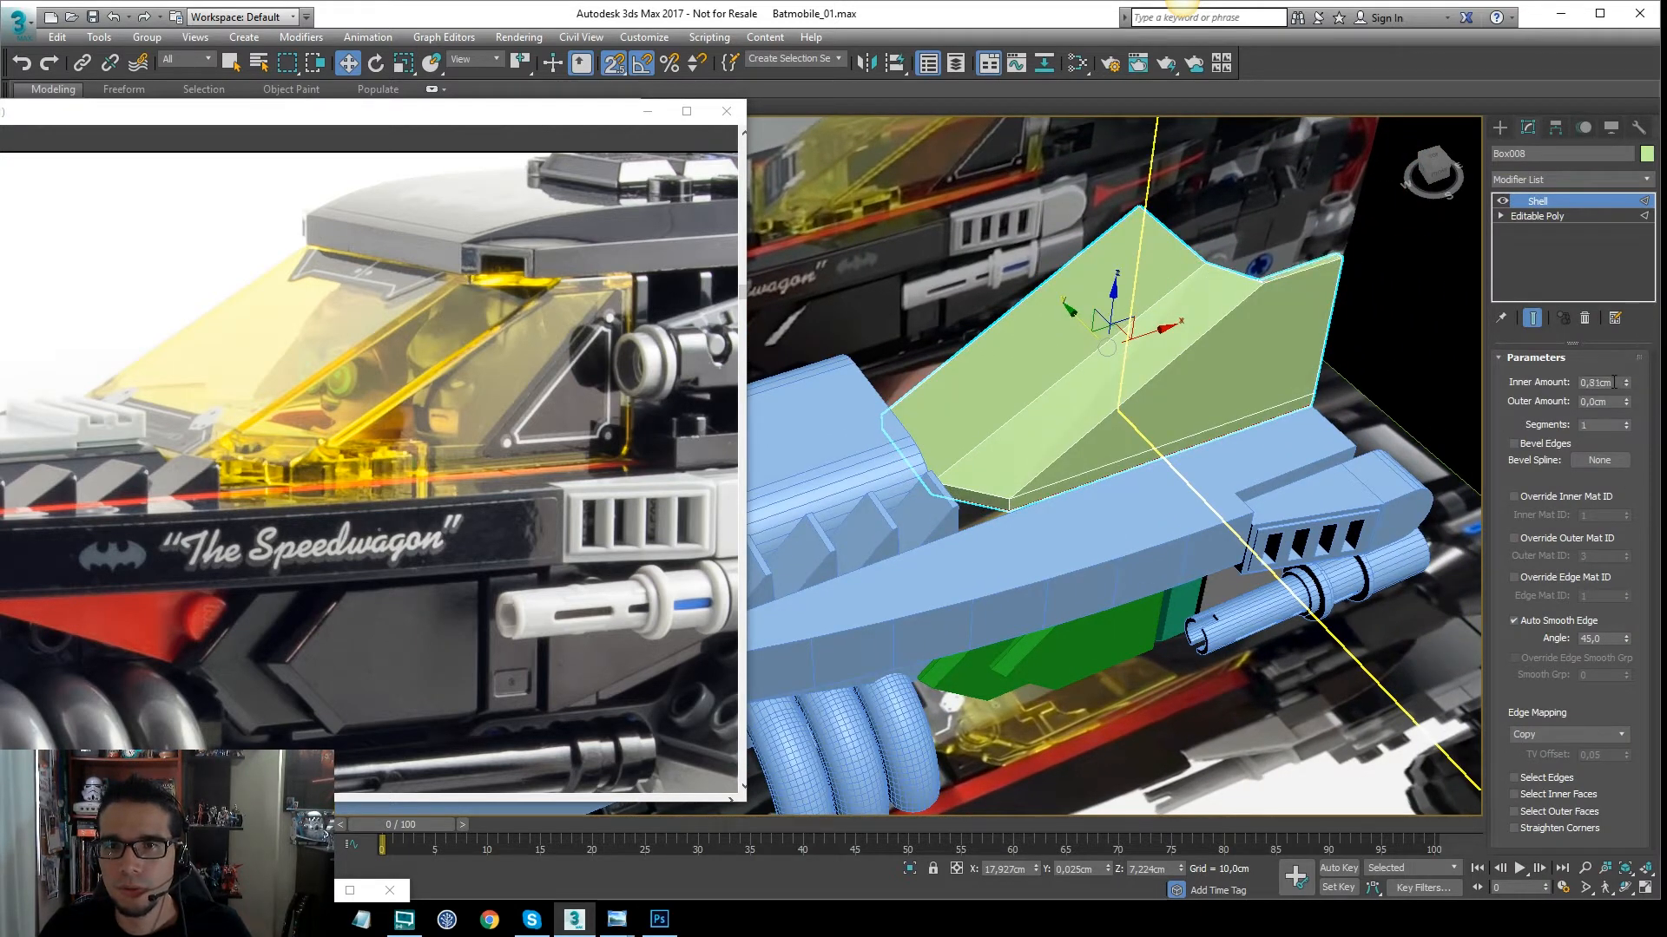
middle_click_drag(1313, 356, 1313, 425, "alt")
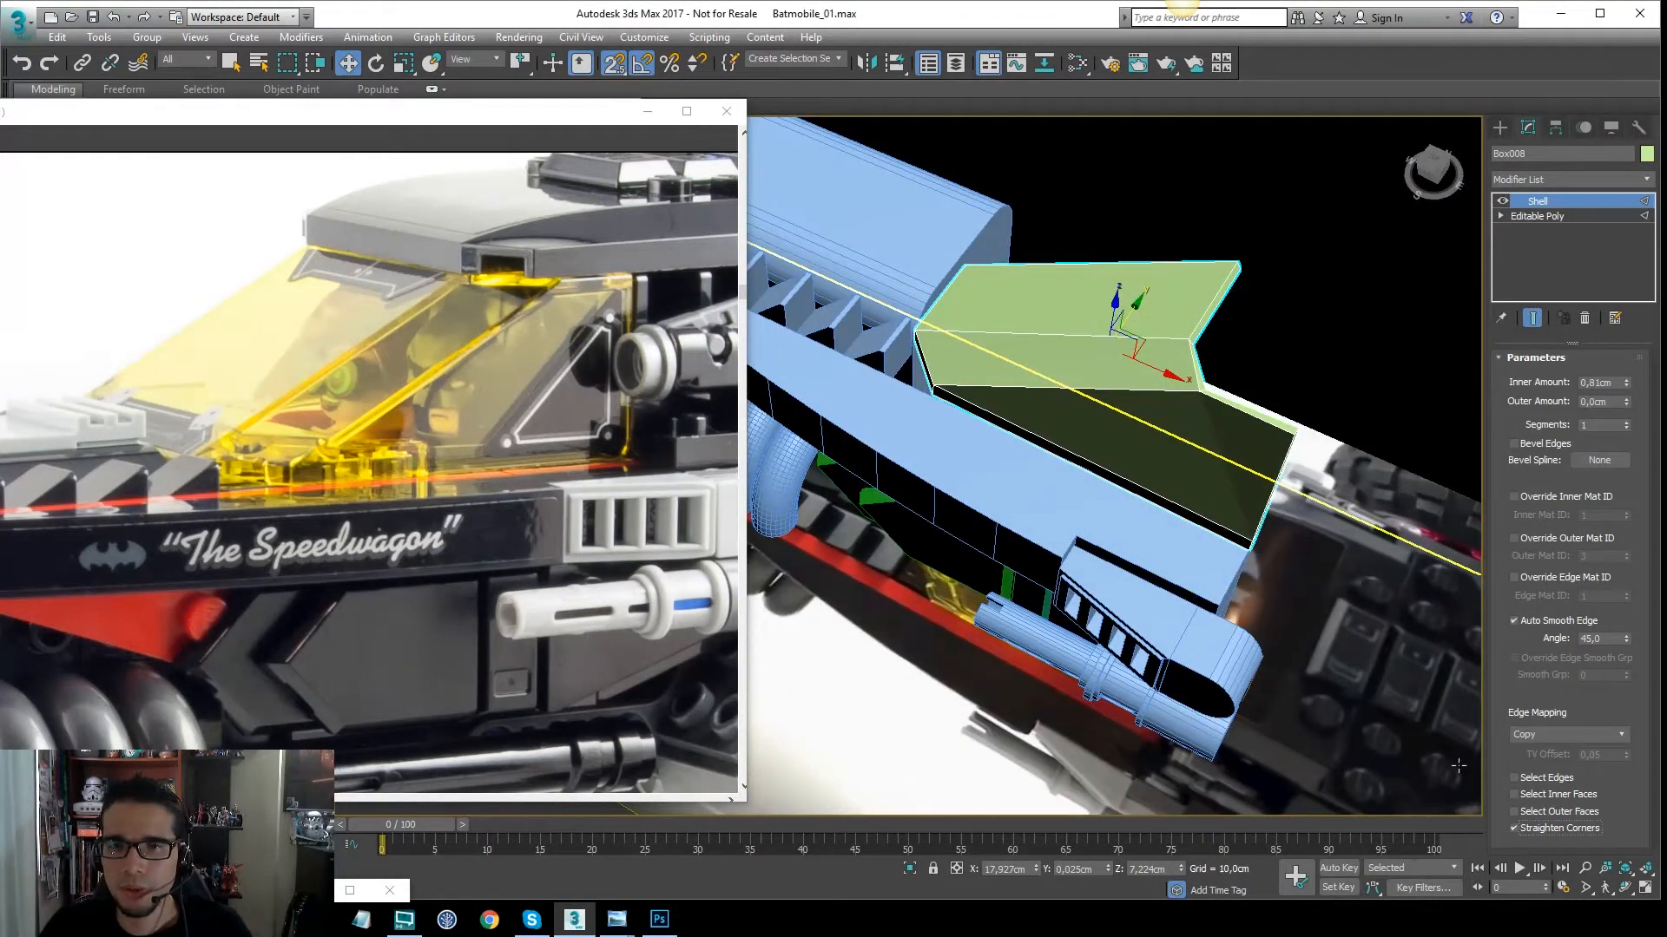
key("F3")
mouse_move(1213, 426)
middle_mouse_down("alt")
mouse_move(1208, 343)
mouse_move(981, 369)
mouse_move(893, 331)
mouse_move(1139, 354)
mouse_move(1250, 352)
mouse_move(1310, 325)
middle_mouse_up("alt")
key("F3")
key("q")
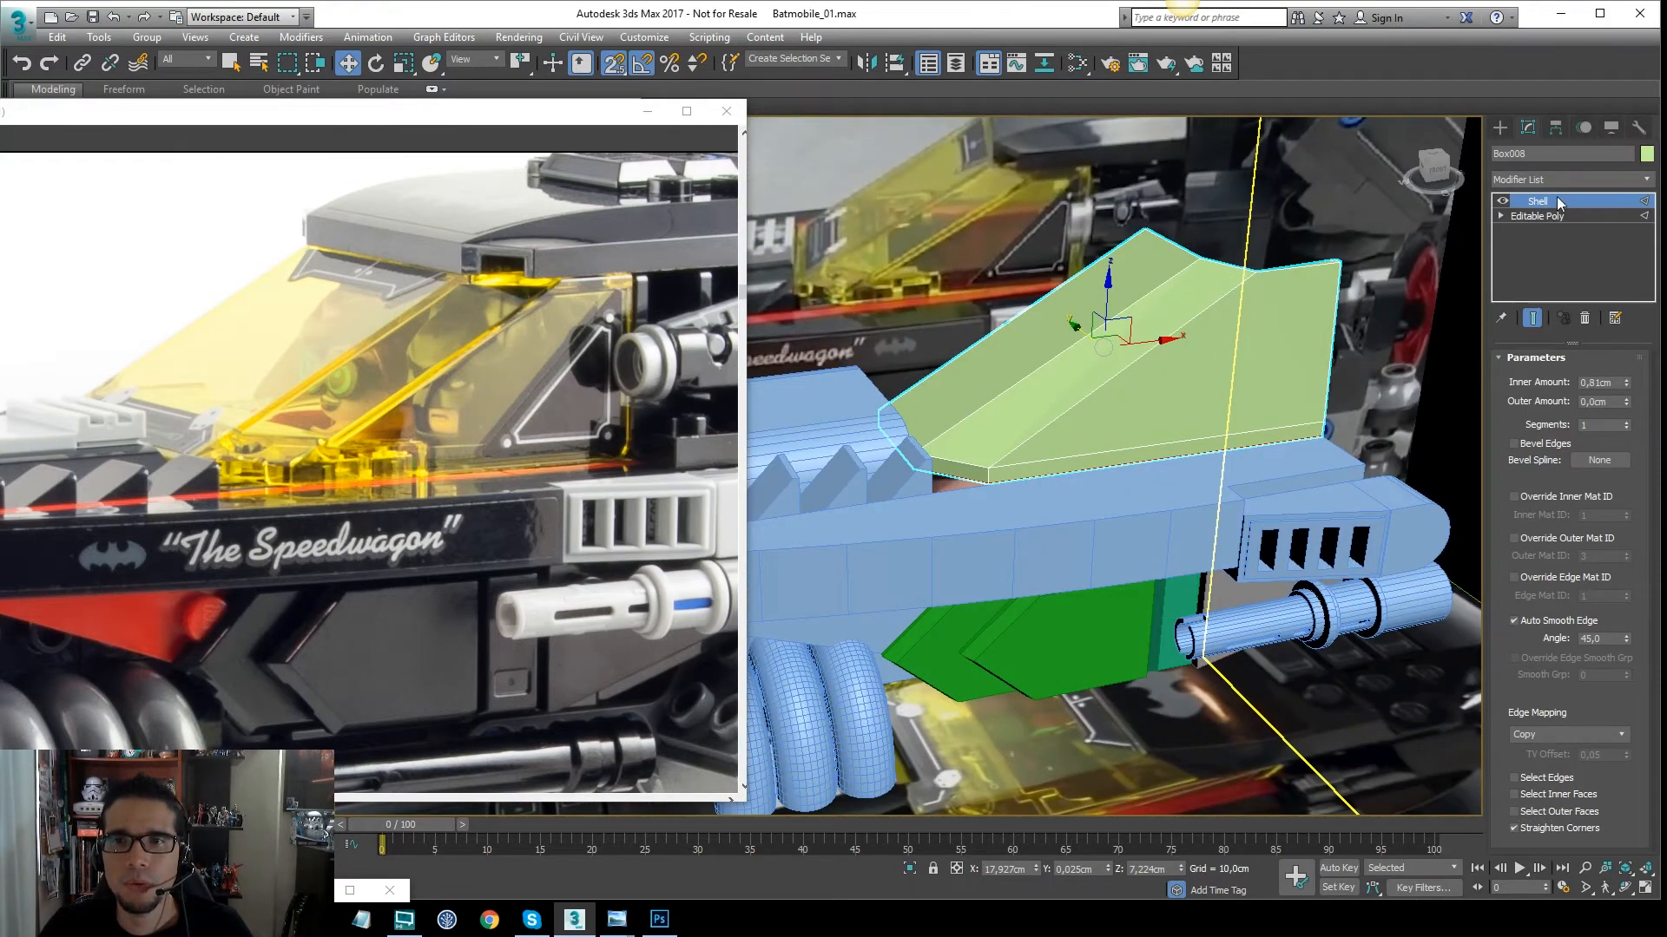
Turn on Backface Cull for the three reference image planes, and check the model and canopy against them
scroll(1128, 347, "down", 10)
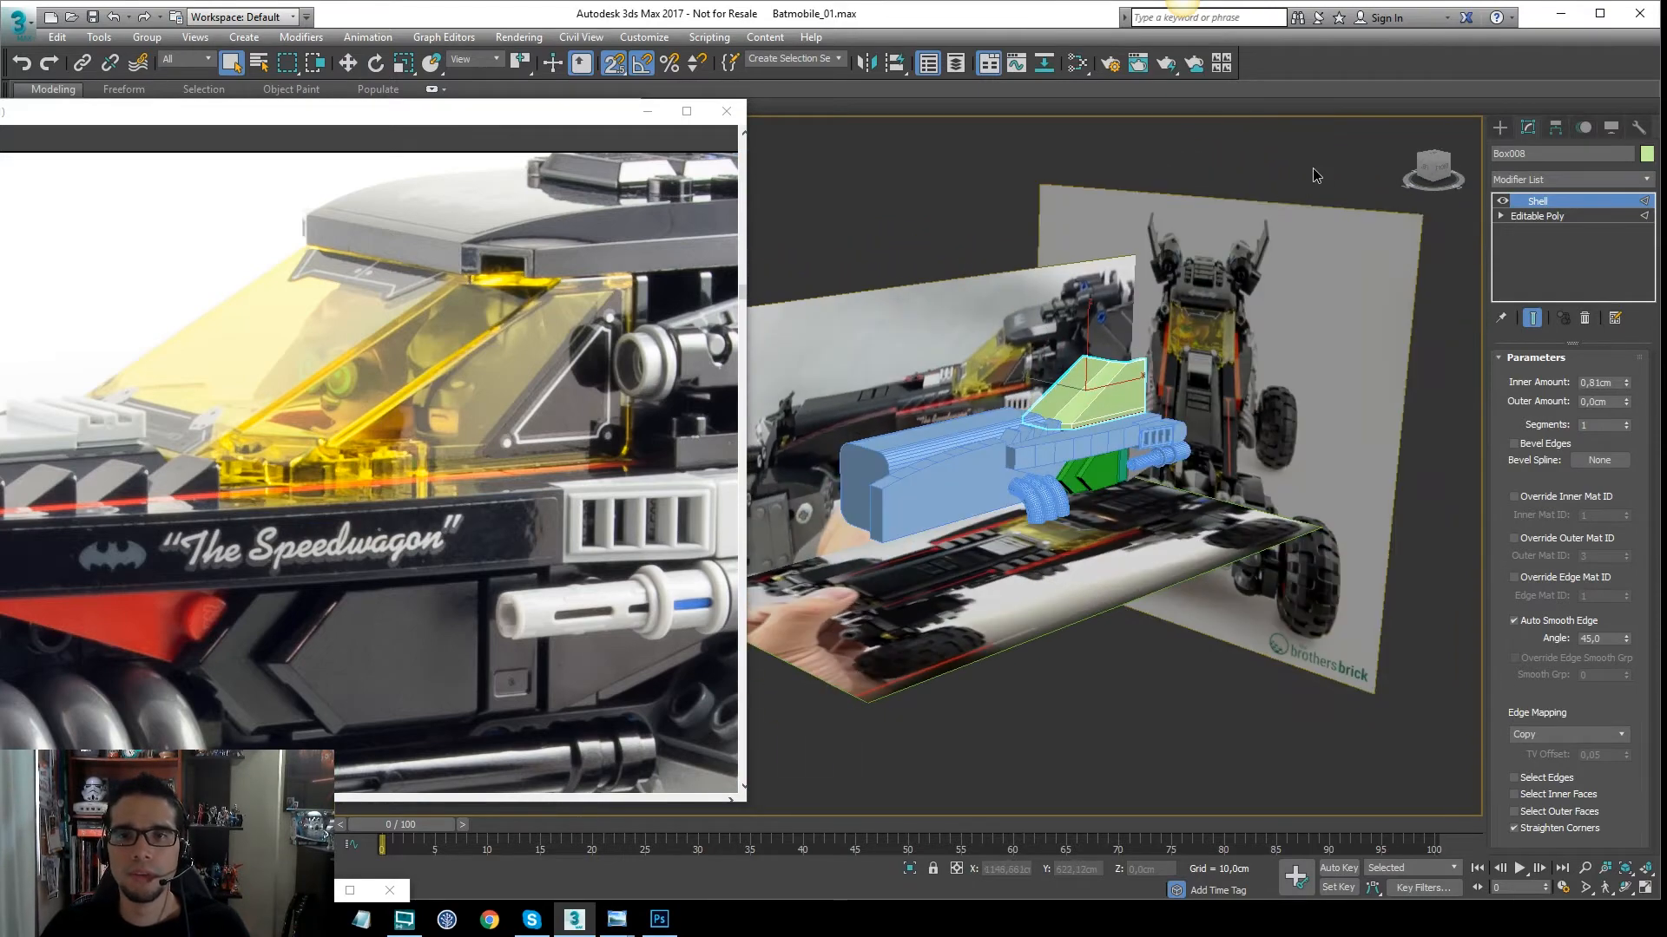
left_click(1188, 211)
left_click(1089, 278, "ctrl")
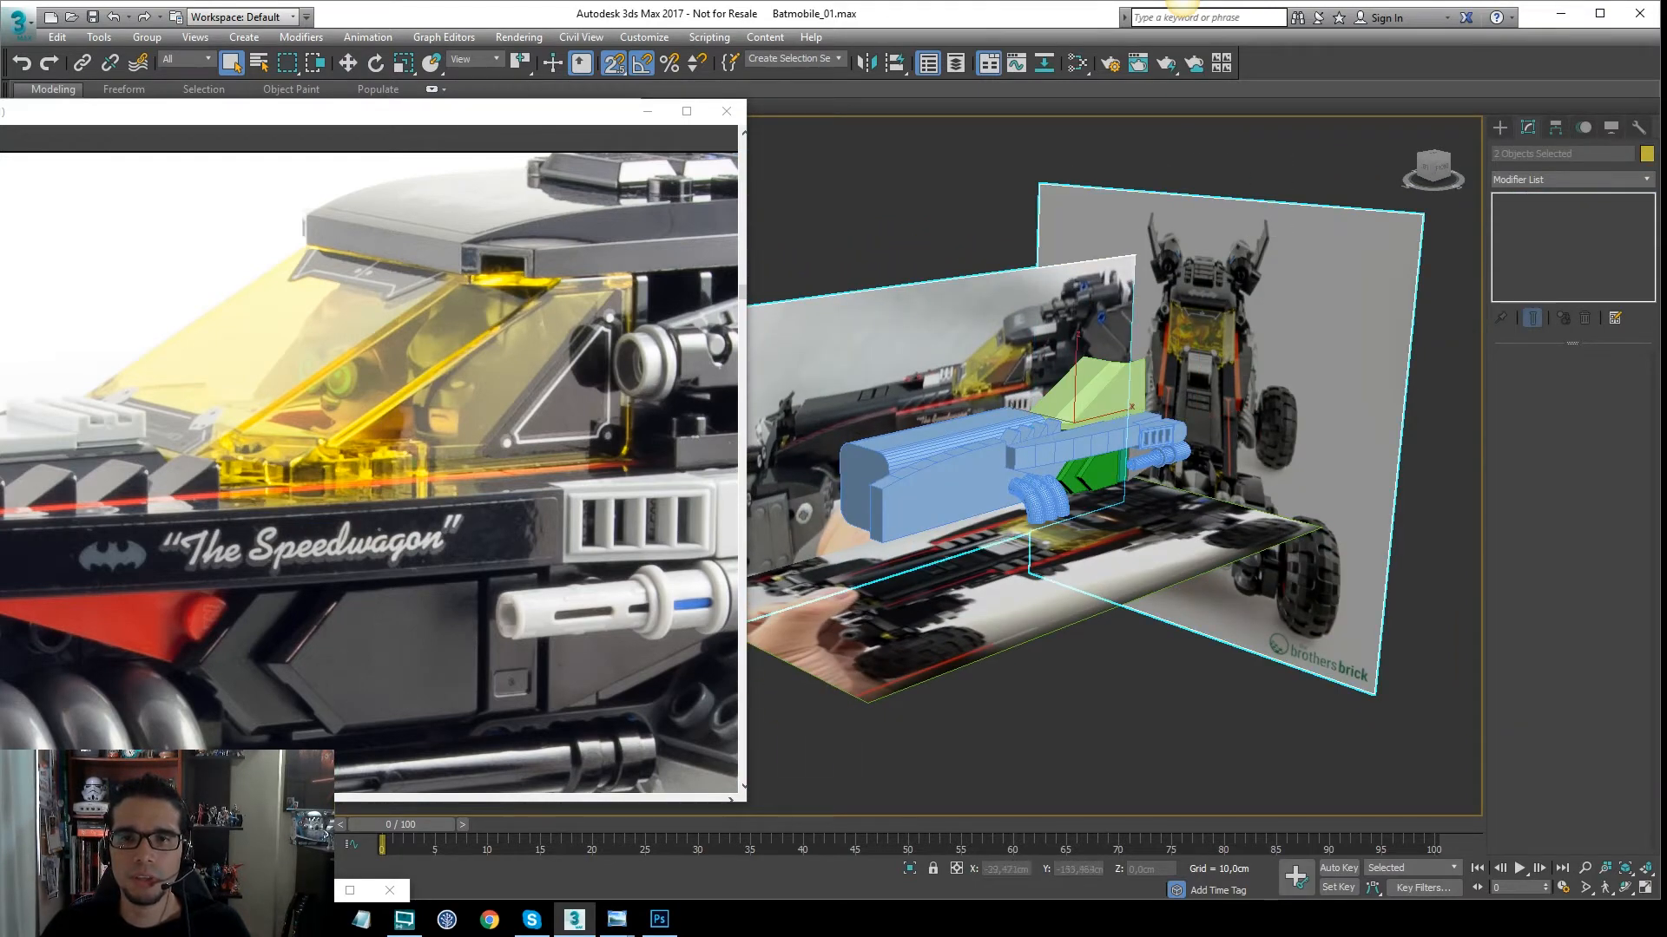
left_click(1146, 560, "ctrl")
middle_click_drag(1320, 420, 1137, 439, "alt")
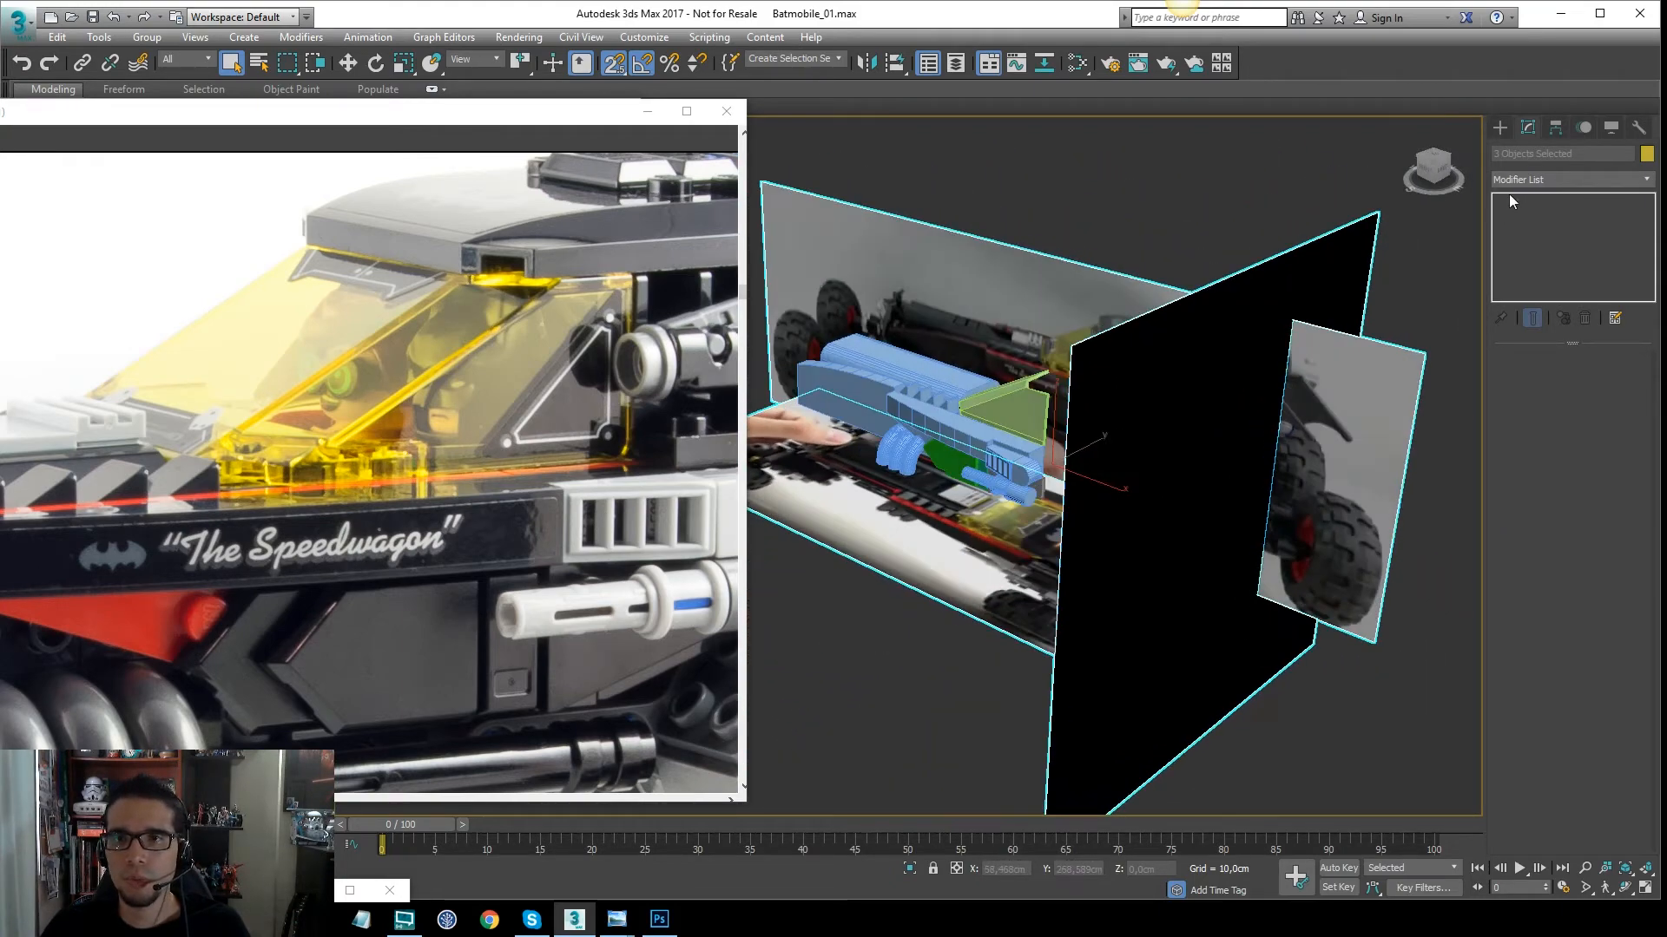
left_click(1611, 127)
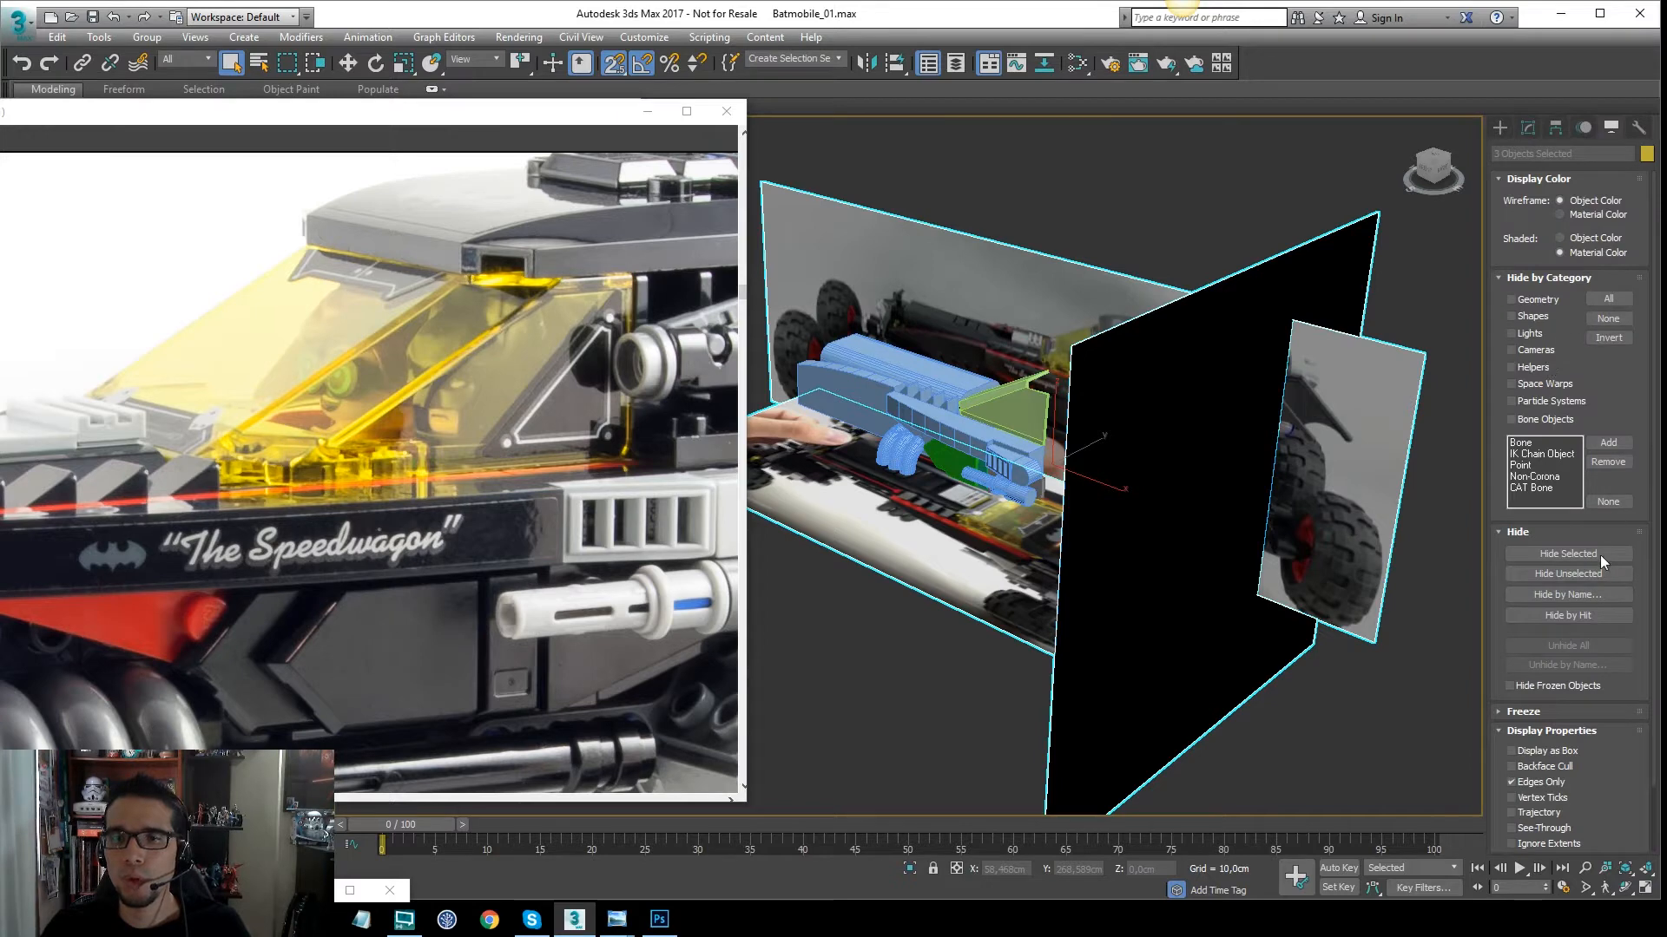
left_click(1512, 751)
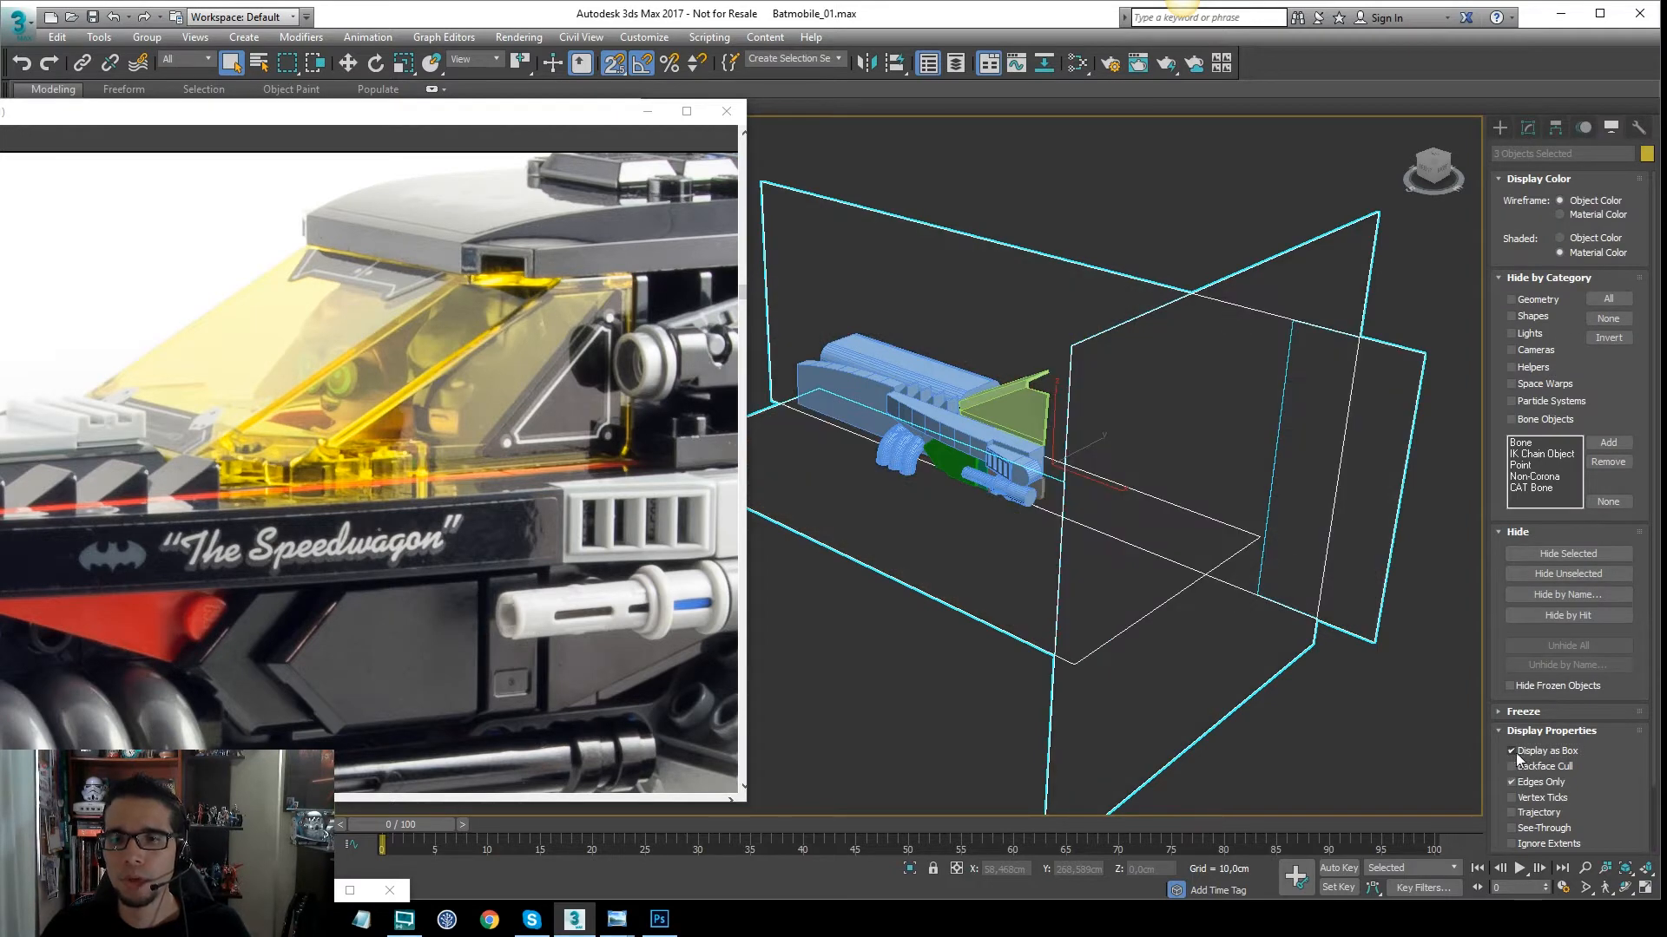
left_click(1512, 751)
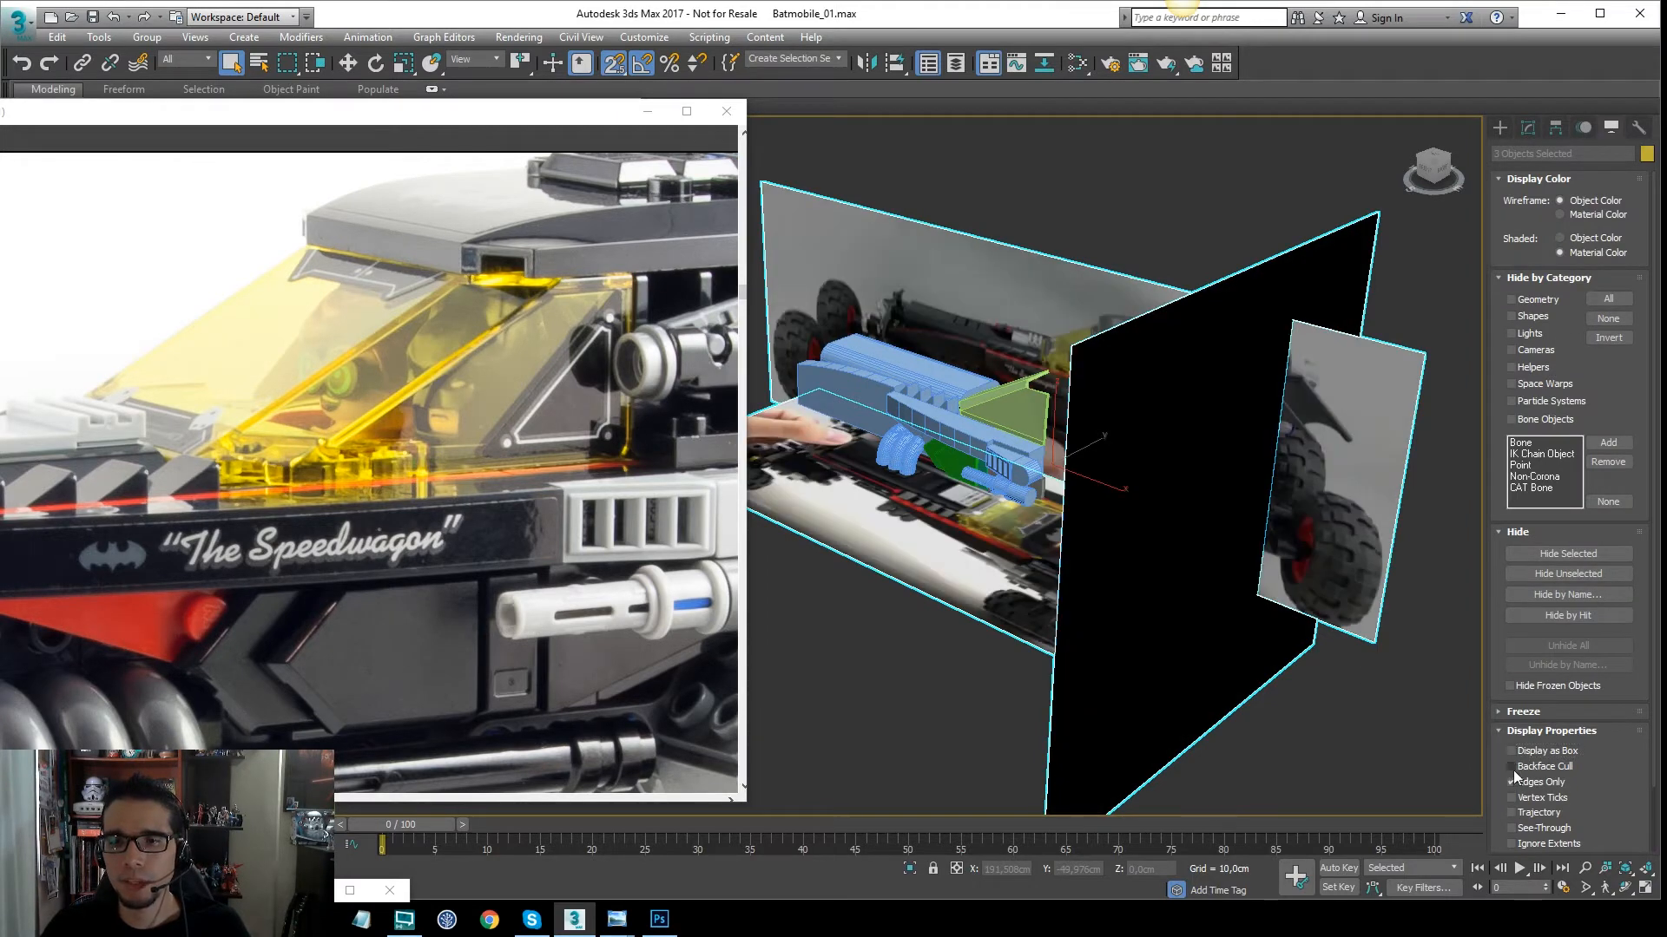
left_click(1512, 767)
middle_click_drag(1318, 684, 1069, 412, "alt")
middle_click_drag(1168, 349, 1107, 413, "alt")
left_click(1088, 403)
key("w")
scroll(1151, 403, "up", 4)
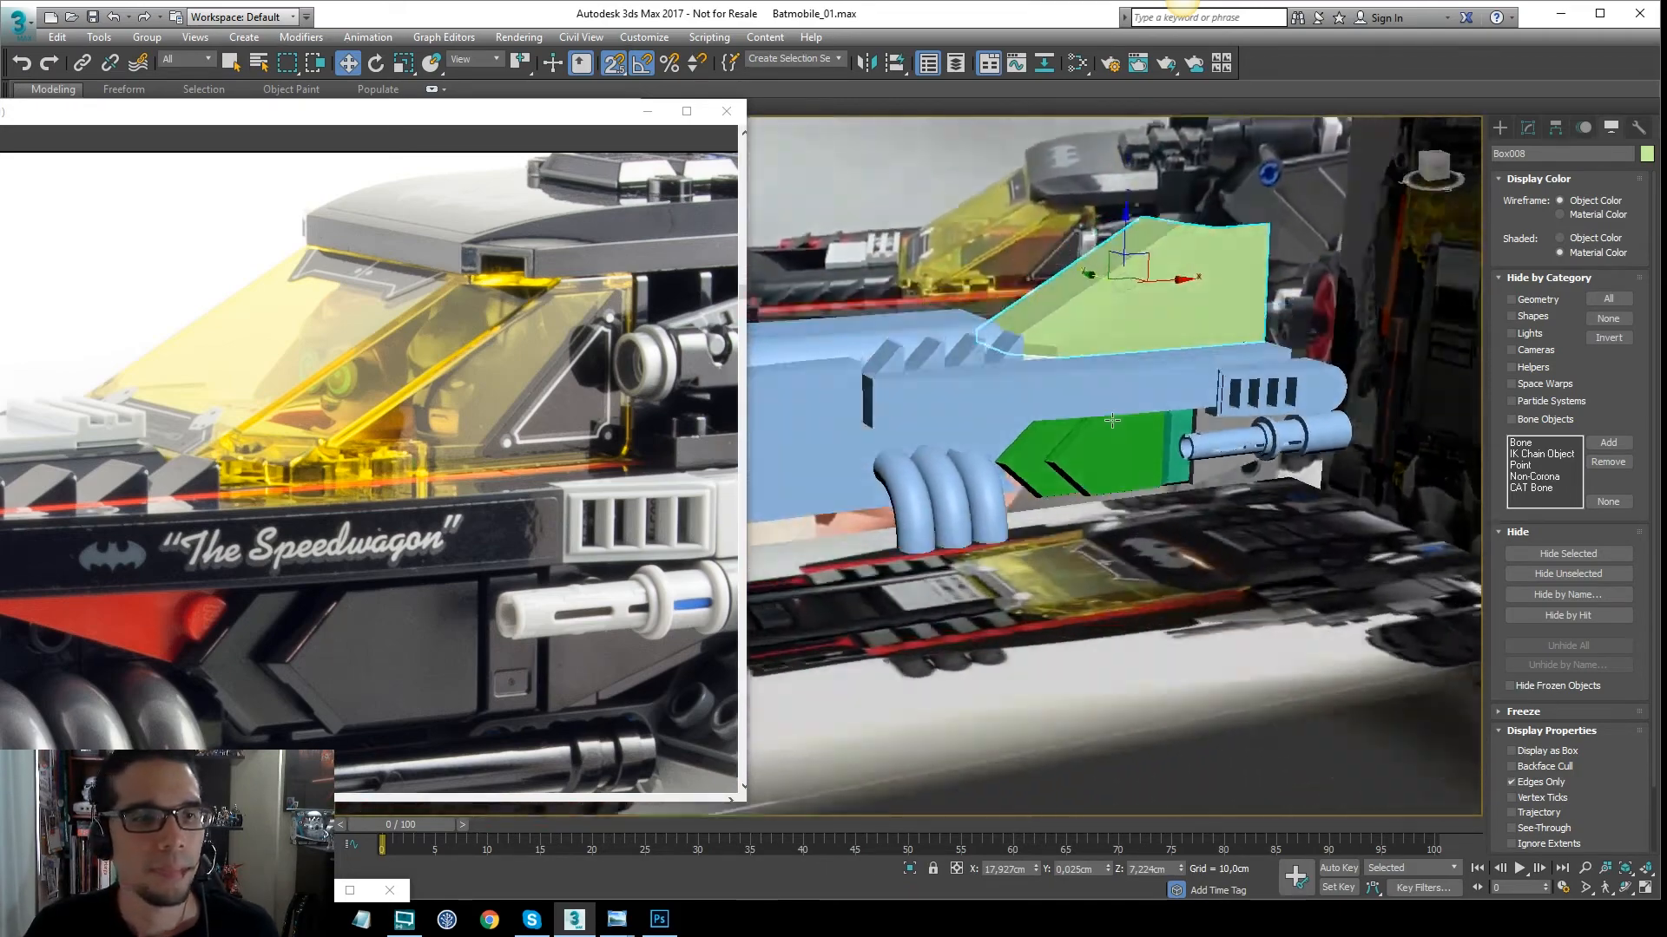
Draw a rectangle spline about 35.2 cm long and 23.6 cm wide over the bat-logo roof in the top view
left_click(1085, 230)
key("t")
middle_click_drag(1085, 230, 1078, 253)
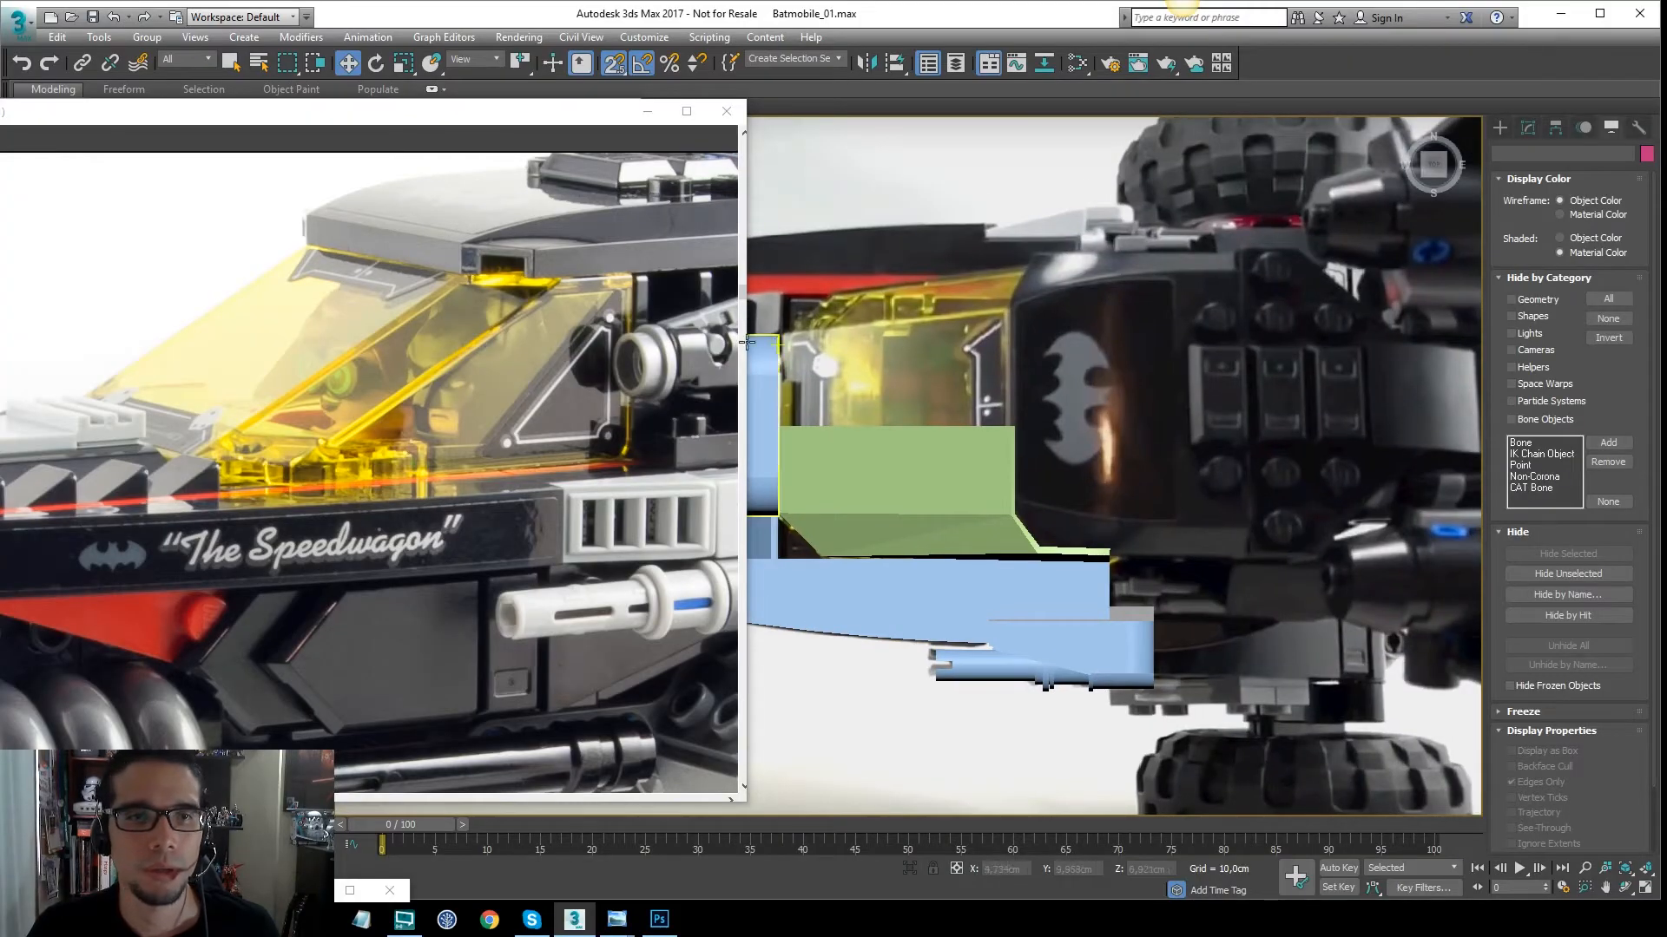
middle_click_drag(532, 250, 348, 449)
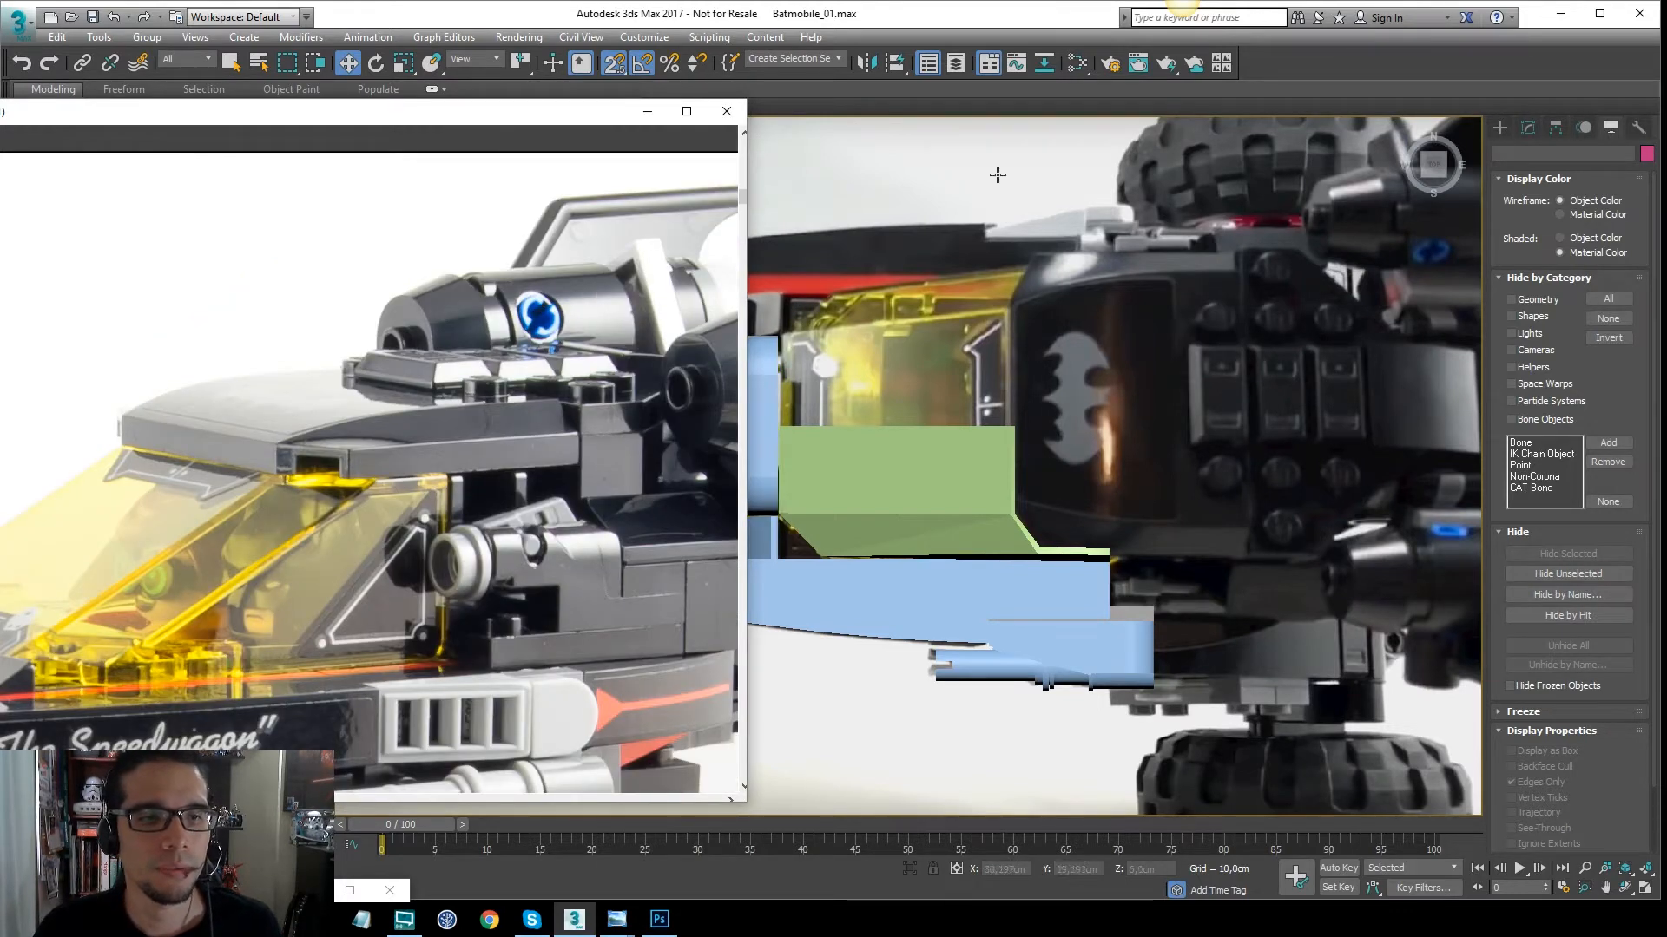
left_click(1499, 127)
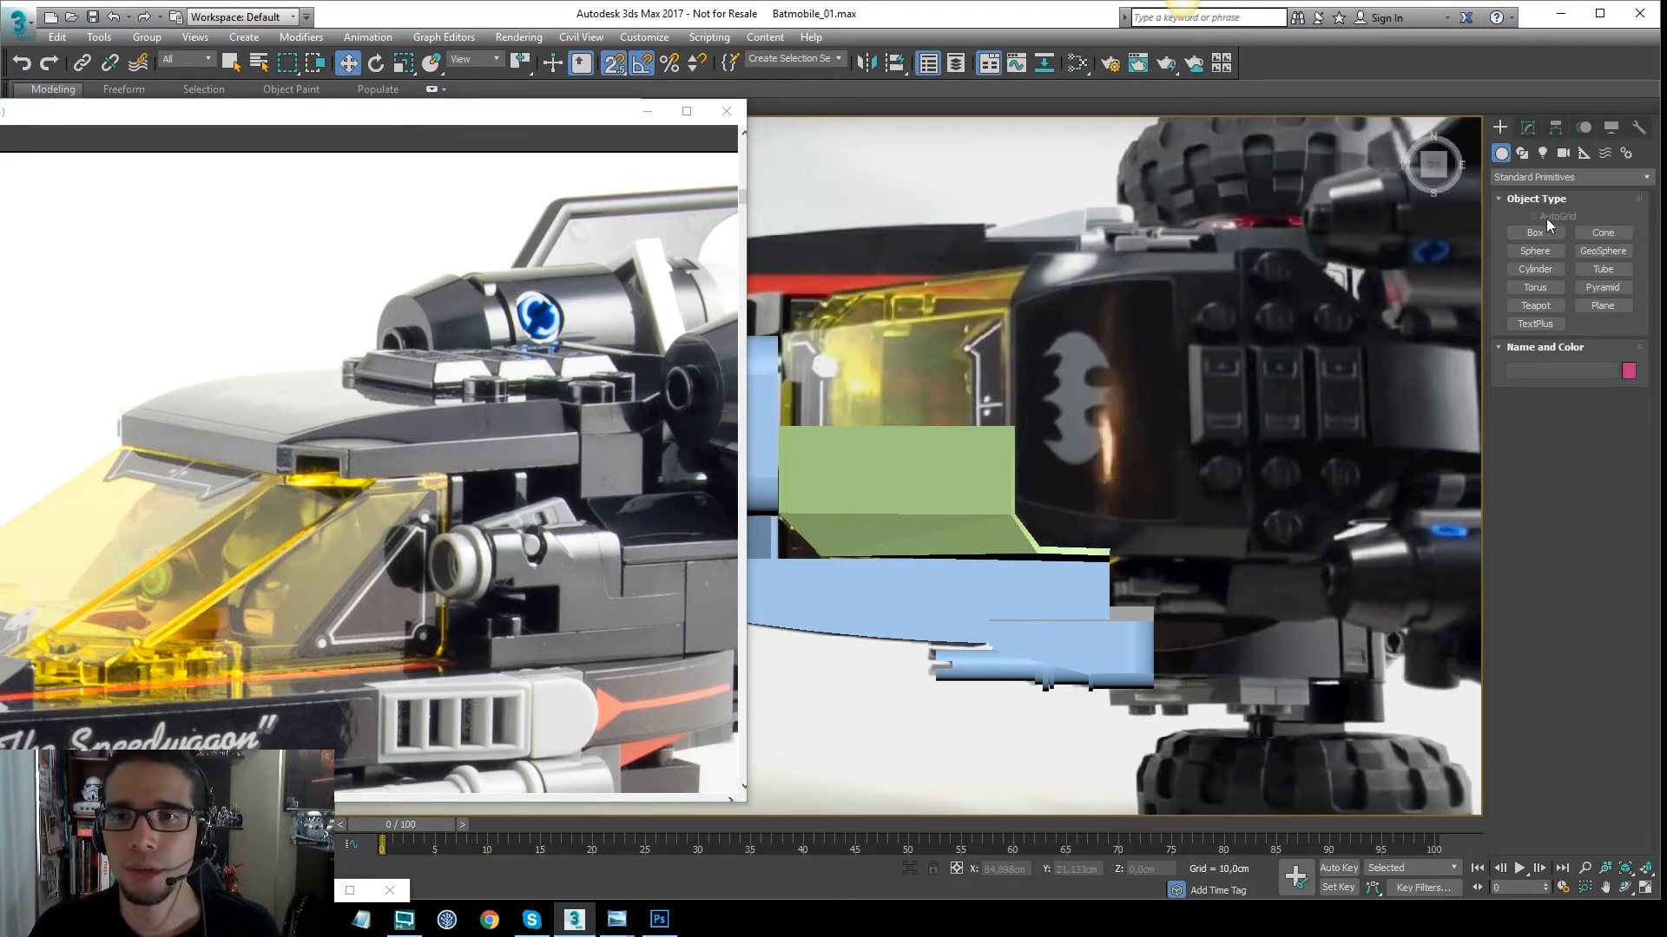
left_click(1523, 154)
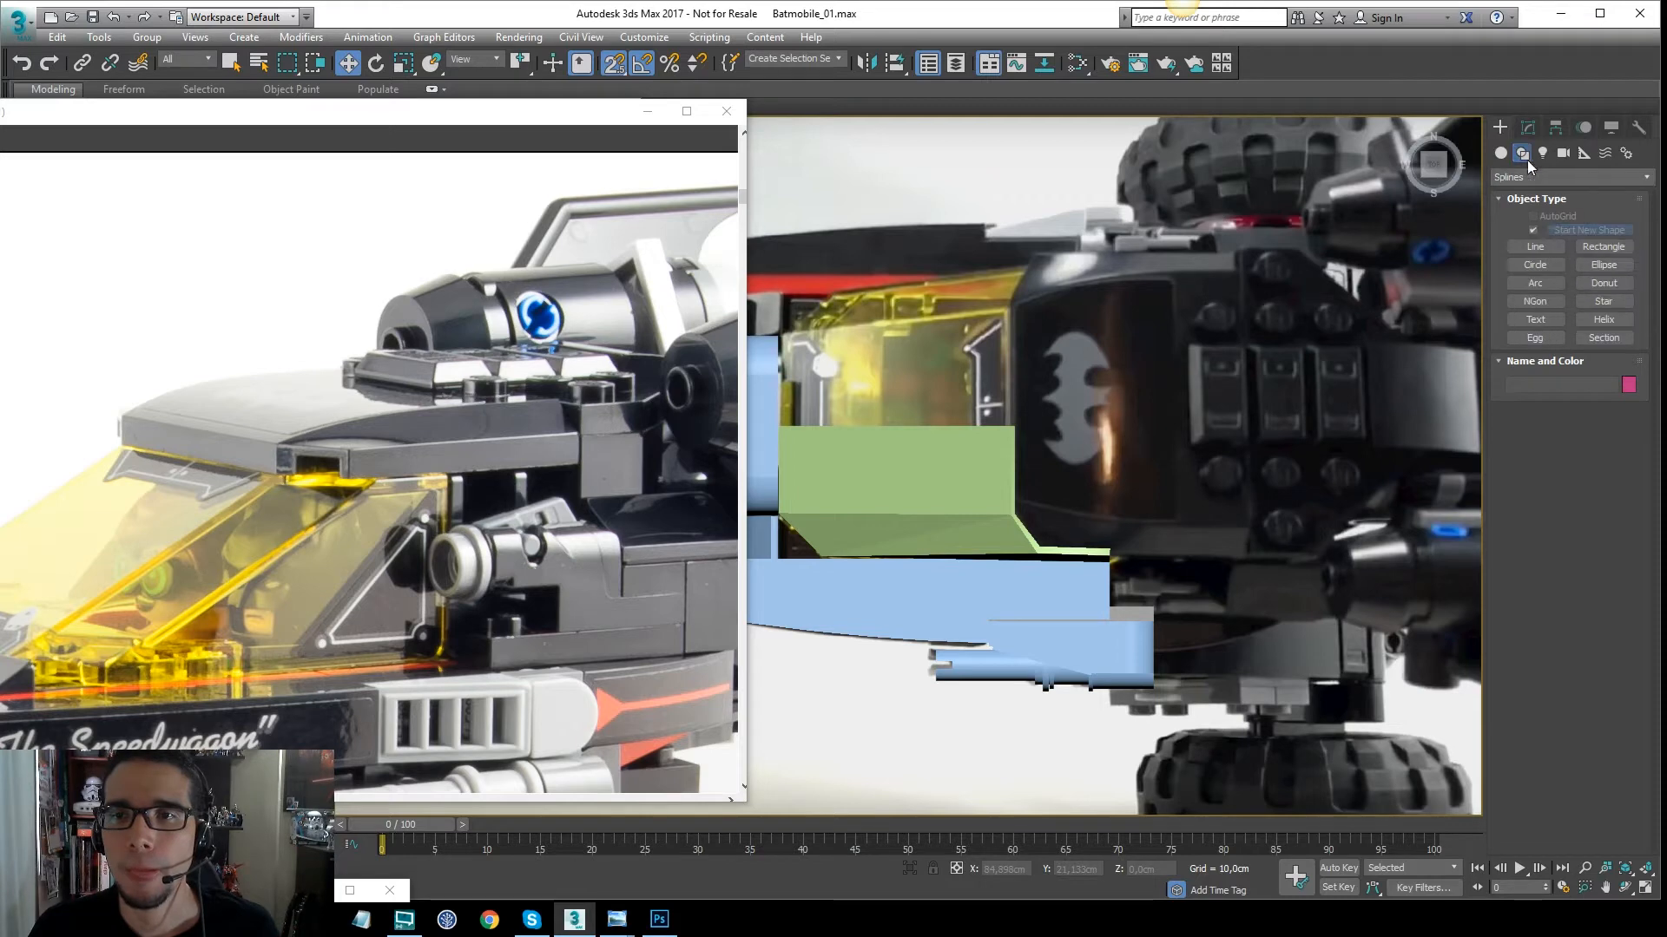
left_click(1602, 247)
left_click_drag(1241, 249, 1038, 552)
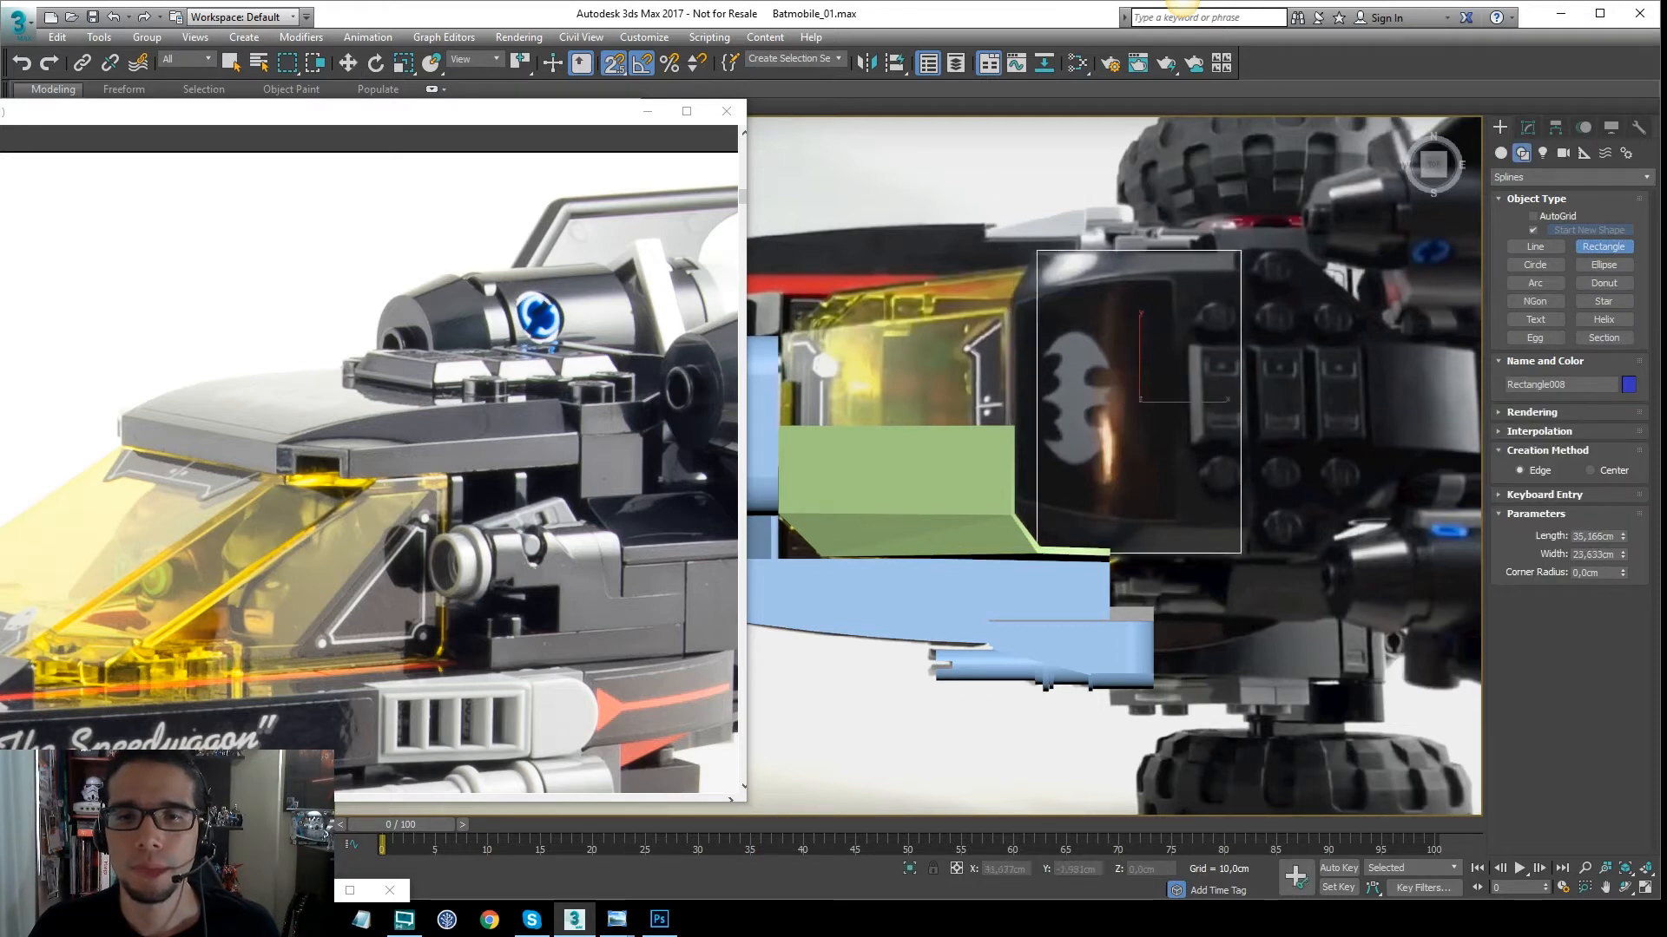
Convert the rectangle to an editable spline and align its front segment with the canopy's rear edge at about X 31.77 cm
key("w")
right_click(1220, 448)
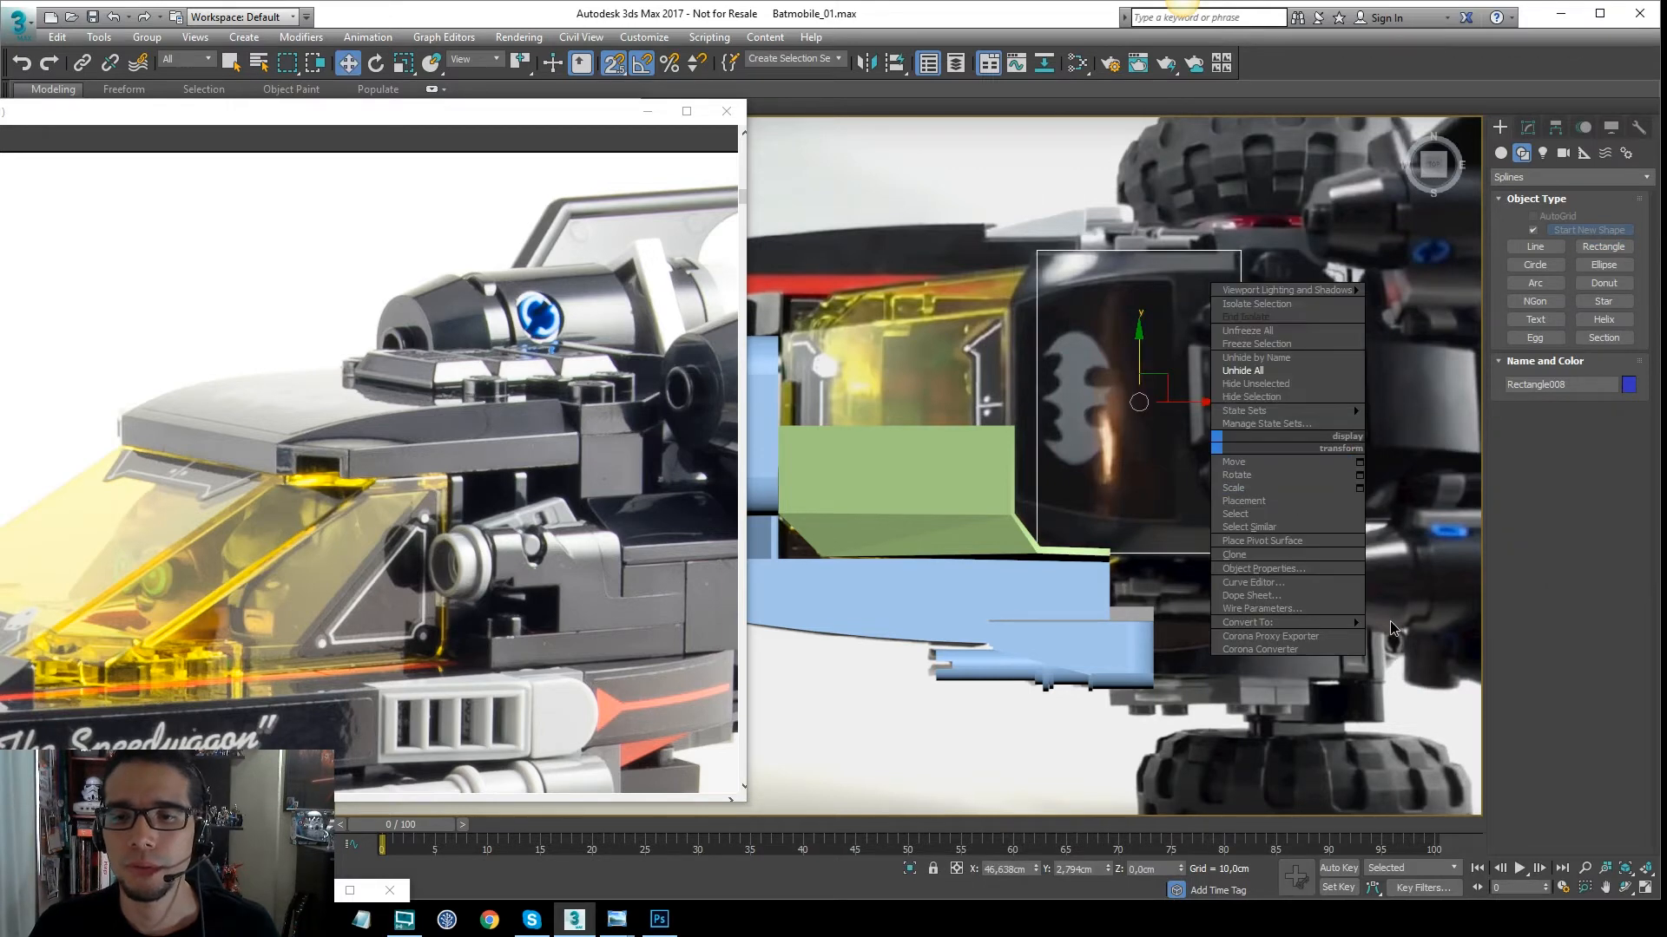
mouse_move(1337, 623)
left_click(1458, 625)
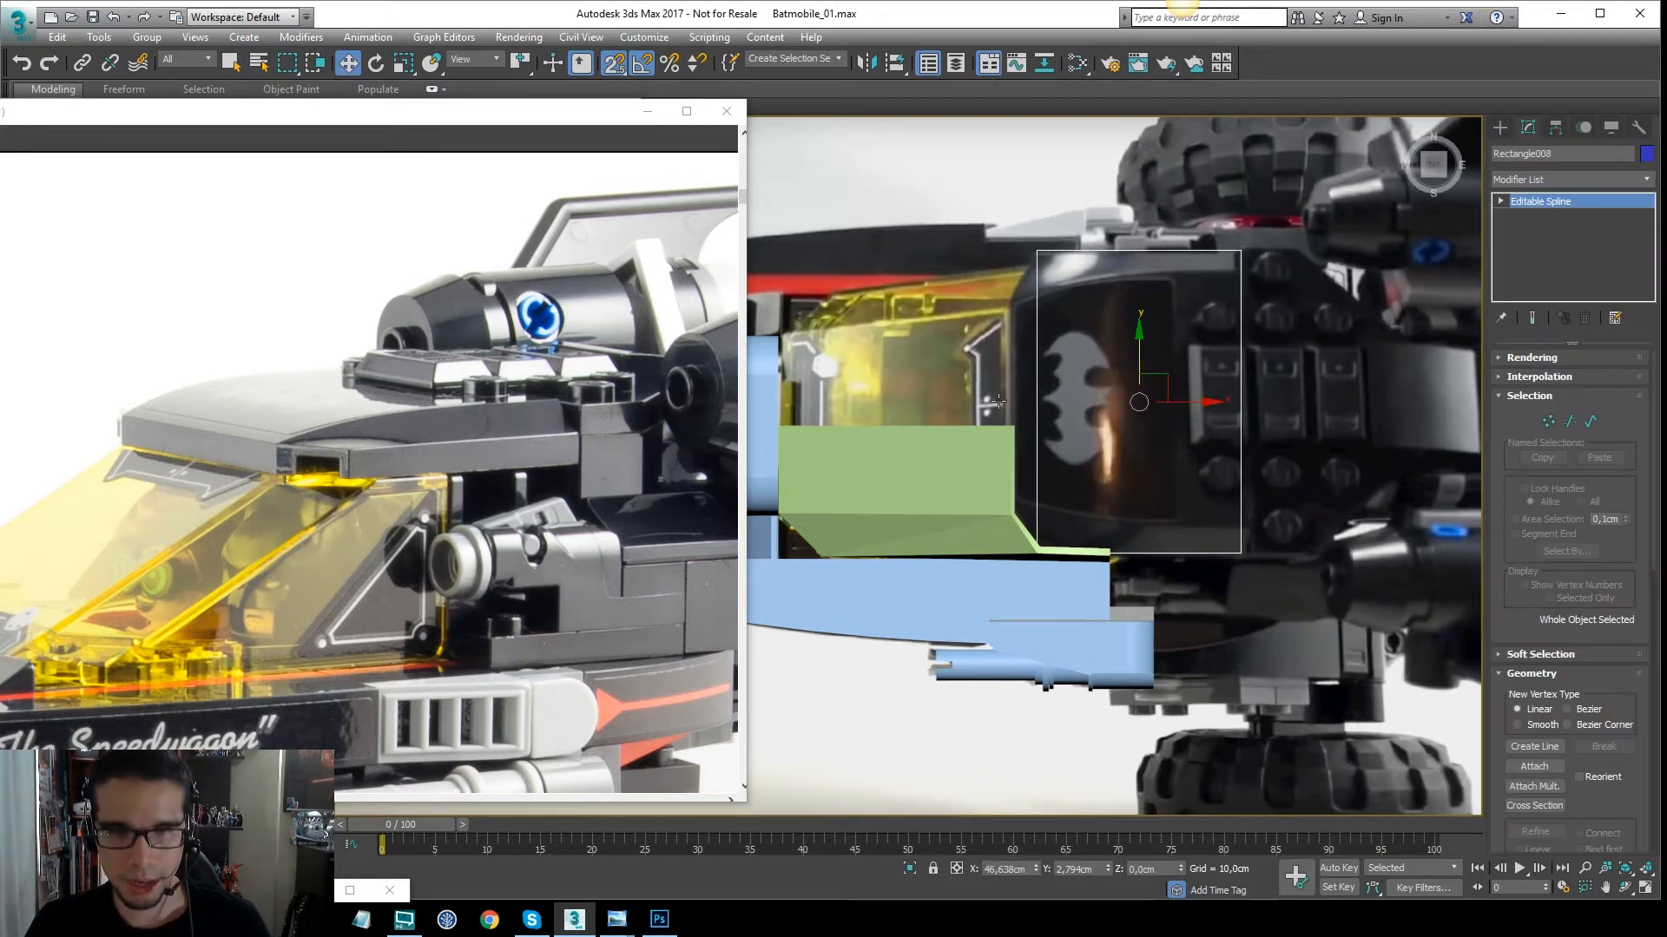
key("2")
scroll(998, 401, "up", 2)
left_click(983, 529)
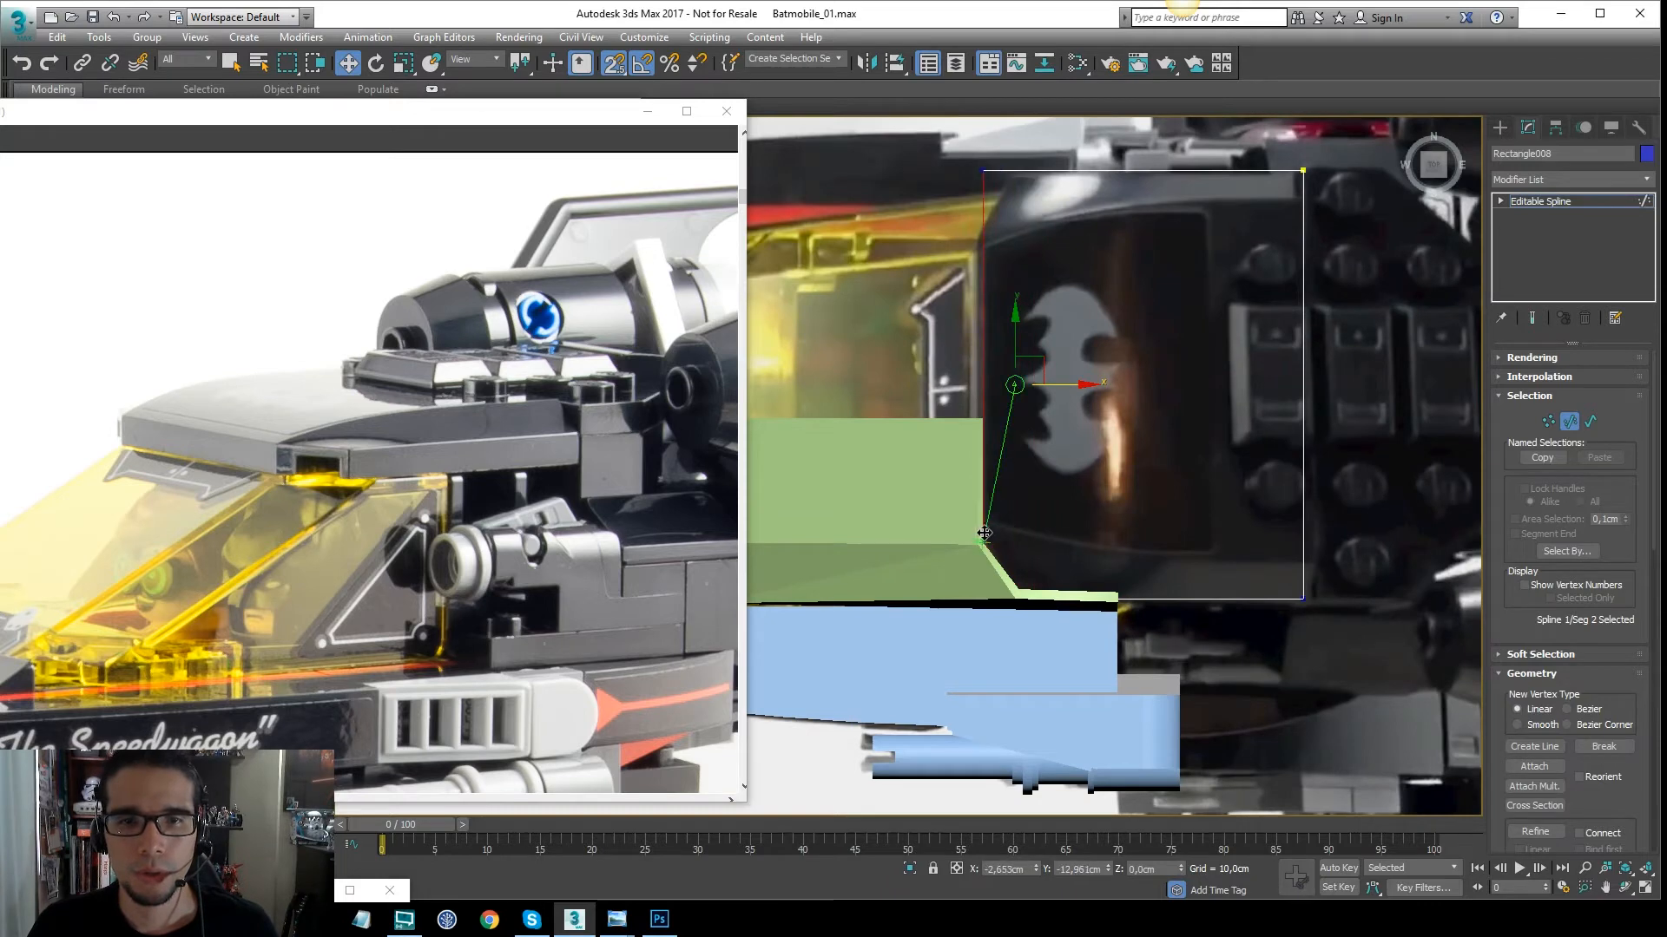
left_click_drag(977, 548, 979, 546)
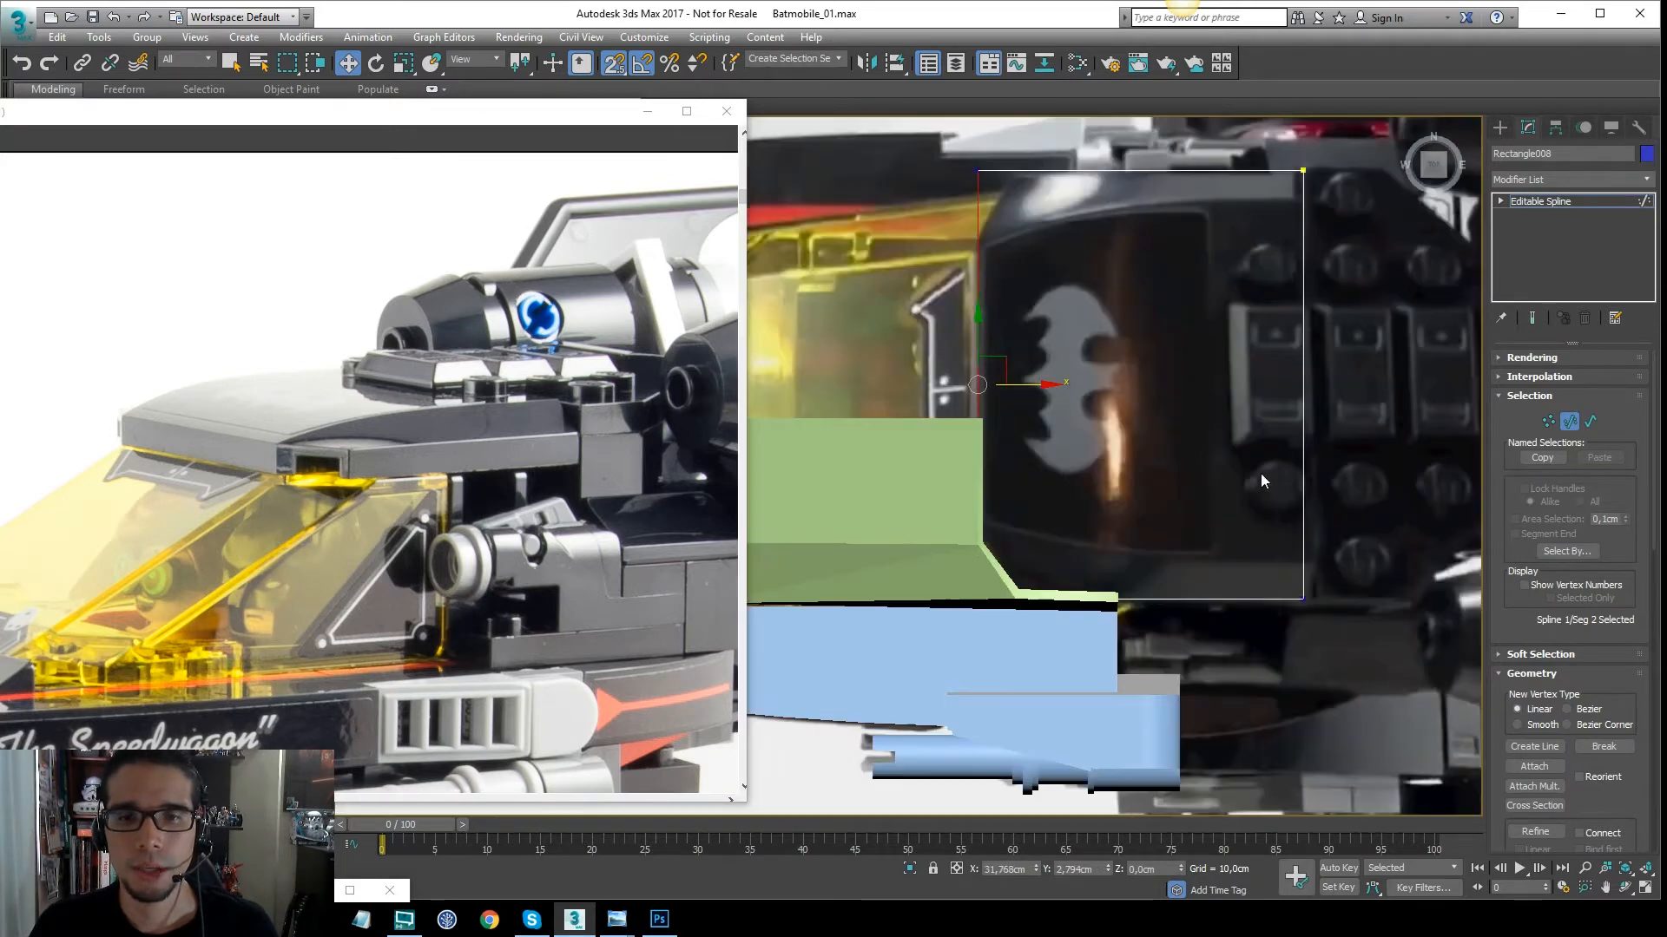
left_click(1574, 203)
Isolate the roof rectangle together with the top-view reference plane
scroll(1321, 213, "down", 5)
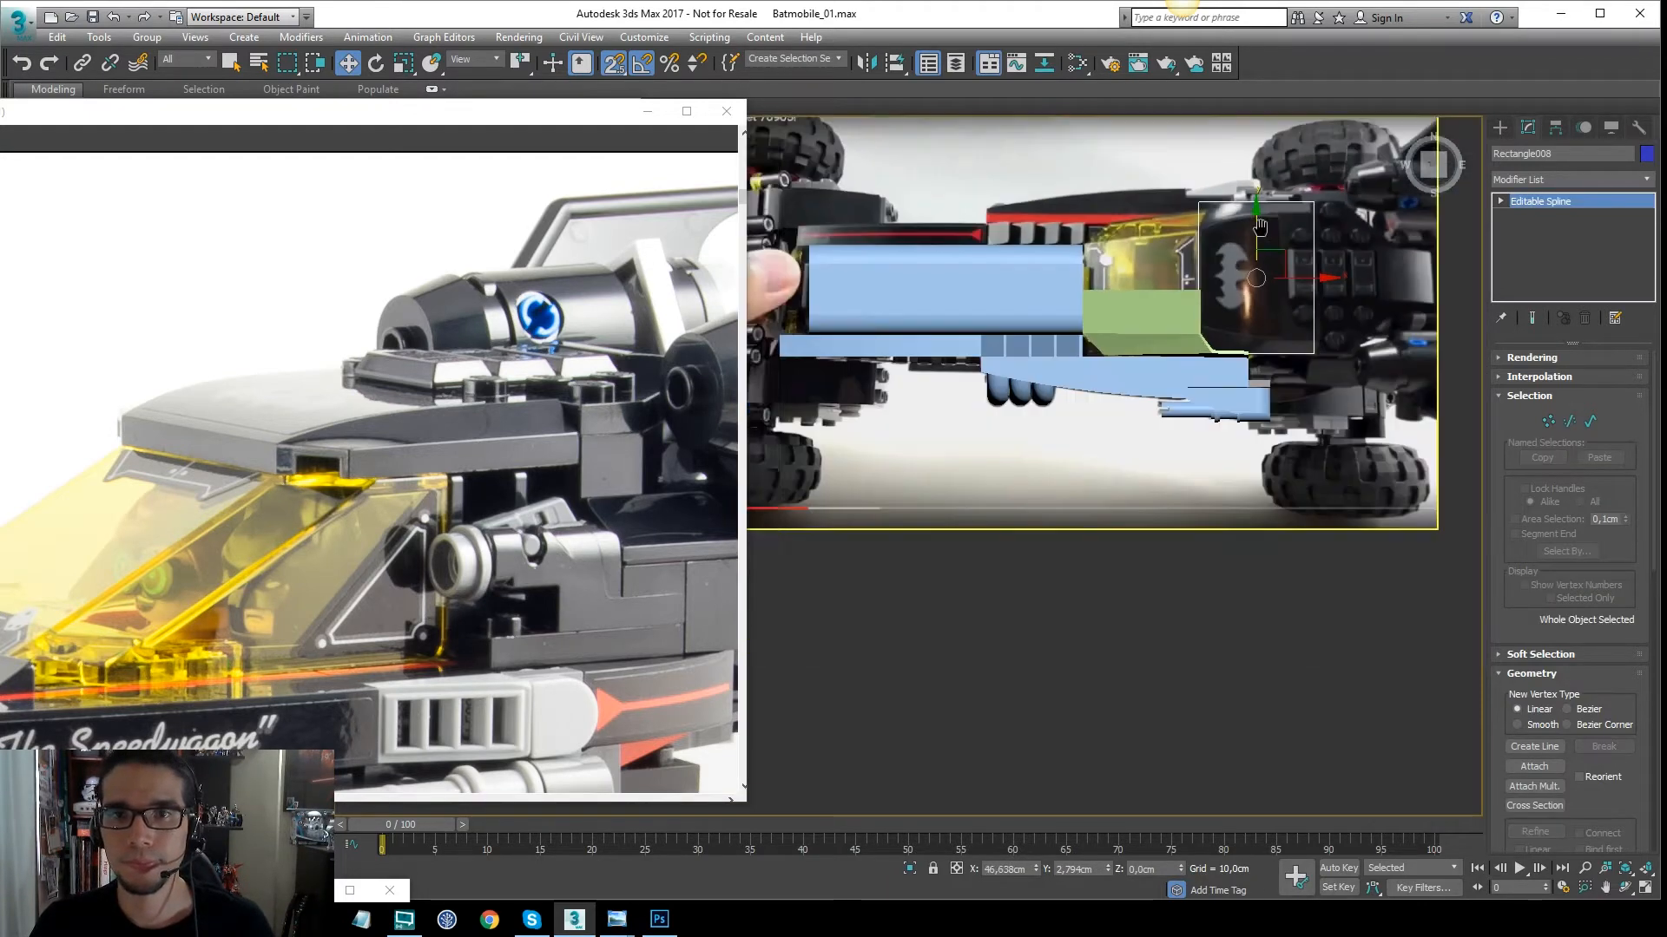
middle_click_drag(1302, 213, 1269, 320)
left_click(1226, 268, "ctrl")
key("alt+q")
left_click(1252, 202)
scroll(1113, 490, "up", 4)
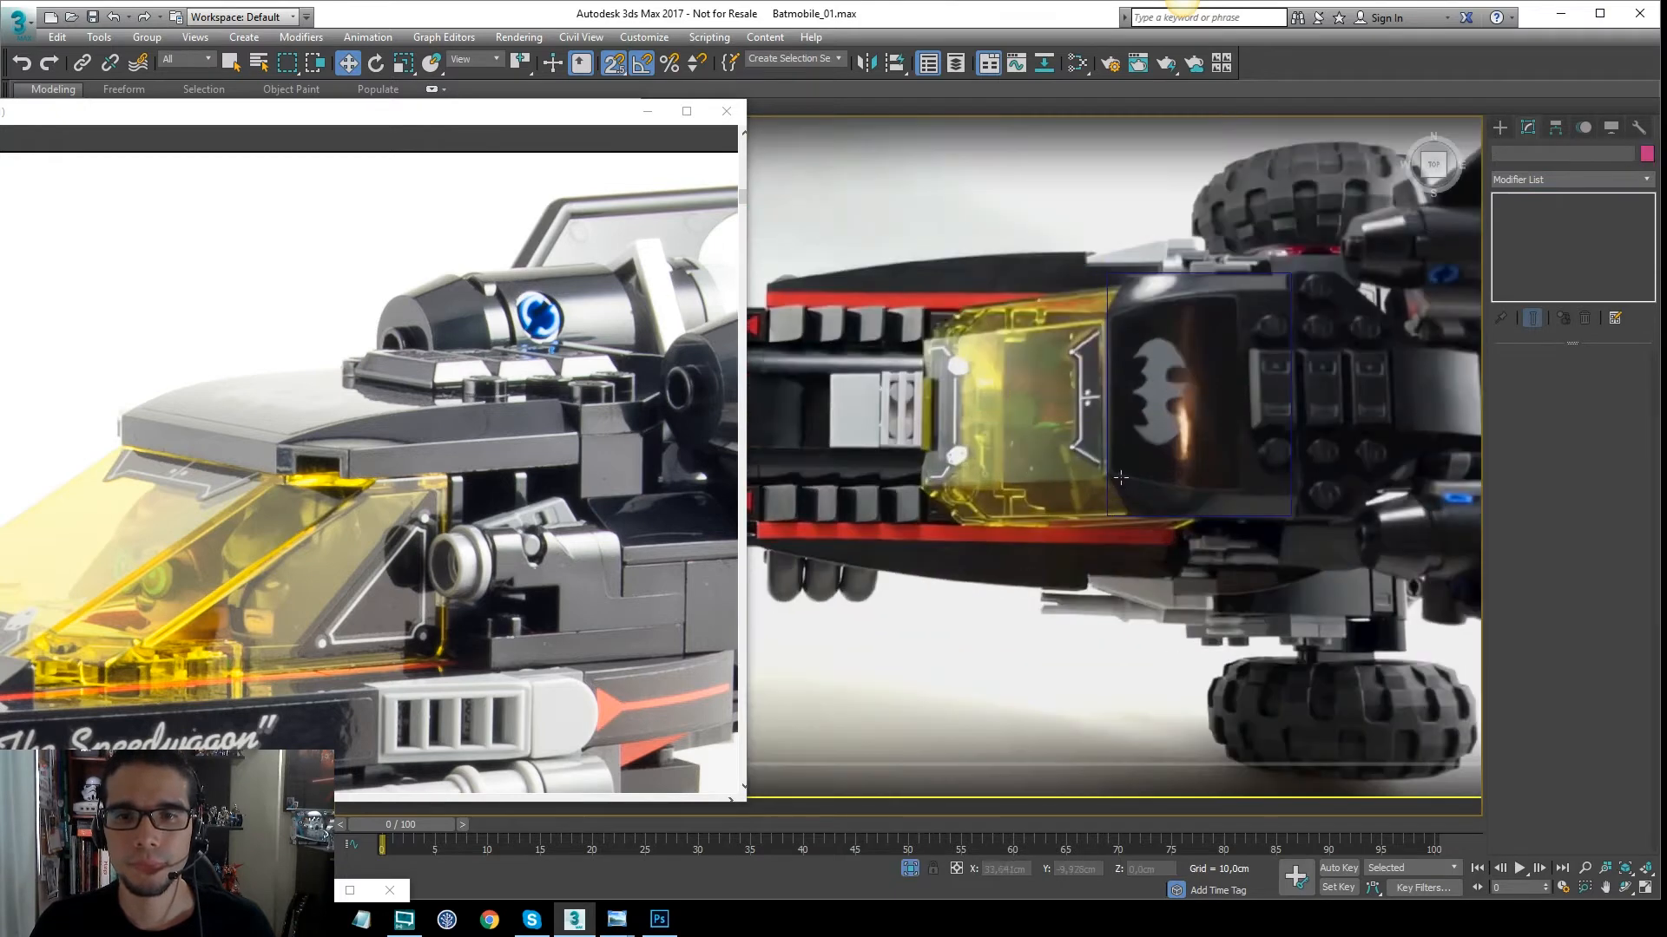
Insert a vertex with Refine on the roof rectangle's lower segment, near the front corner
left_click(1137, 530)
key("1")
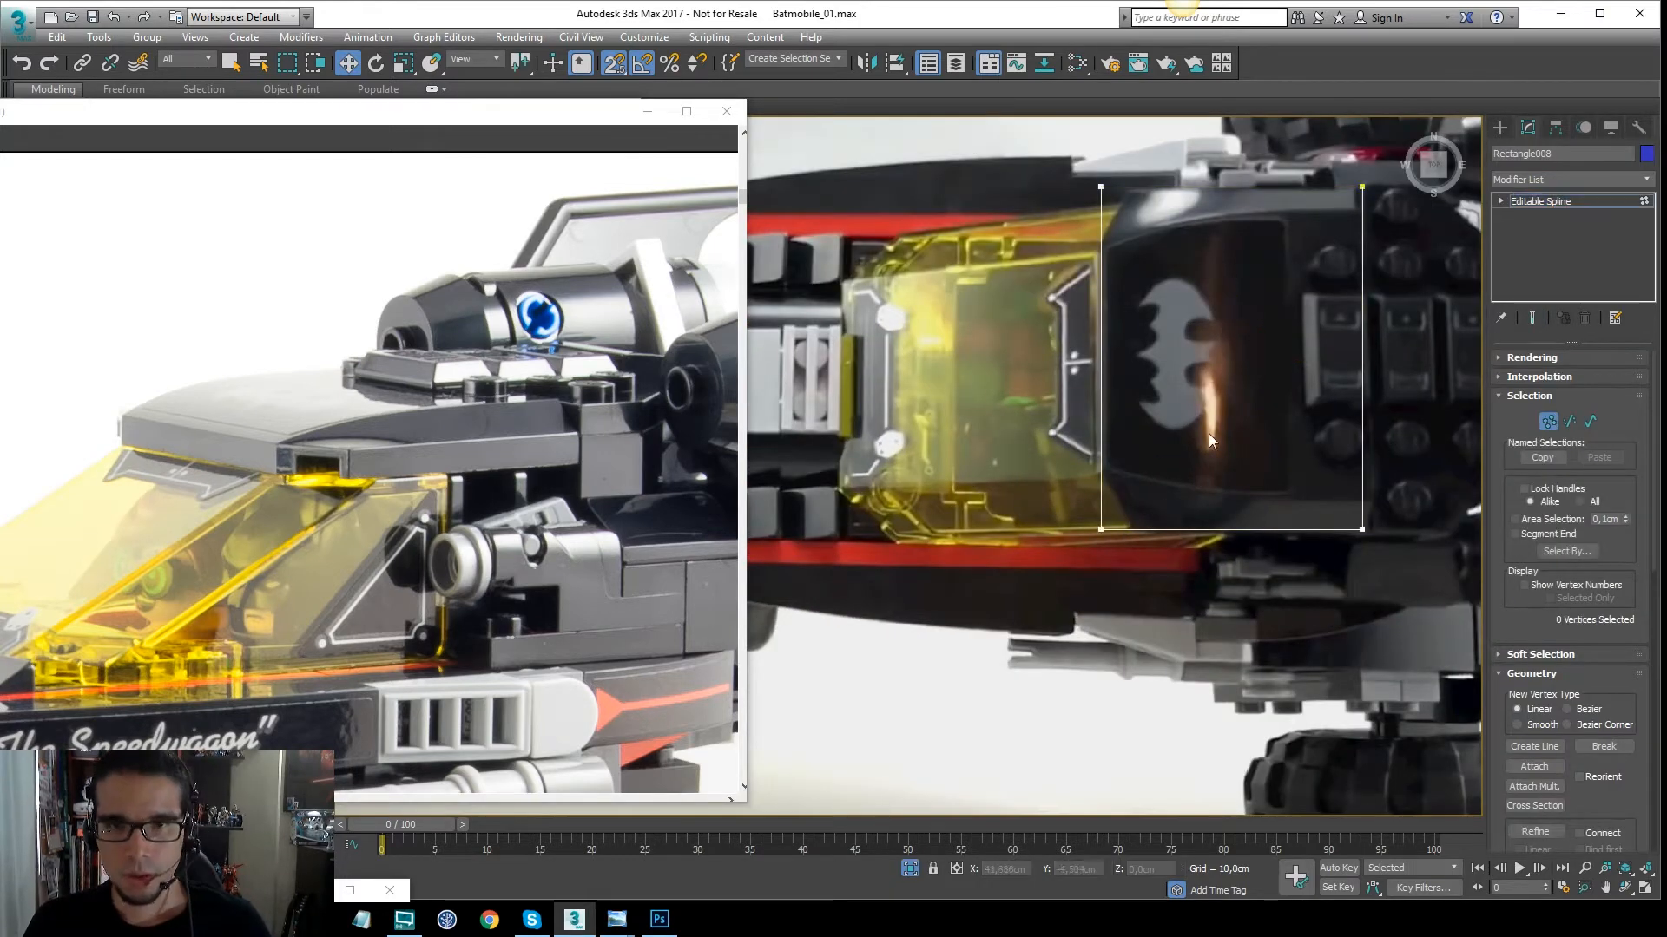
scroll(1169, 394, "up", 3)
right_click(1117, 450)
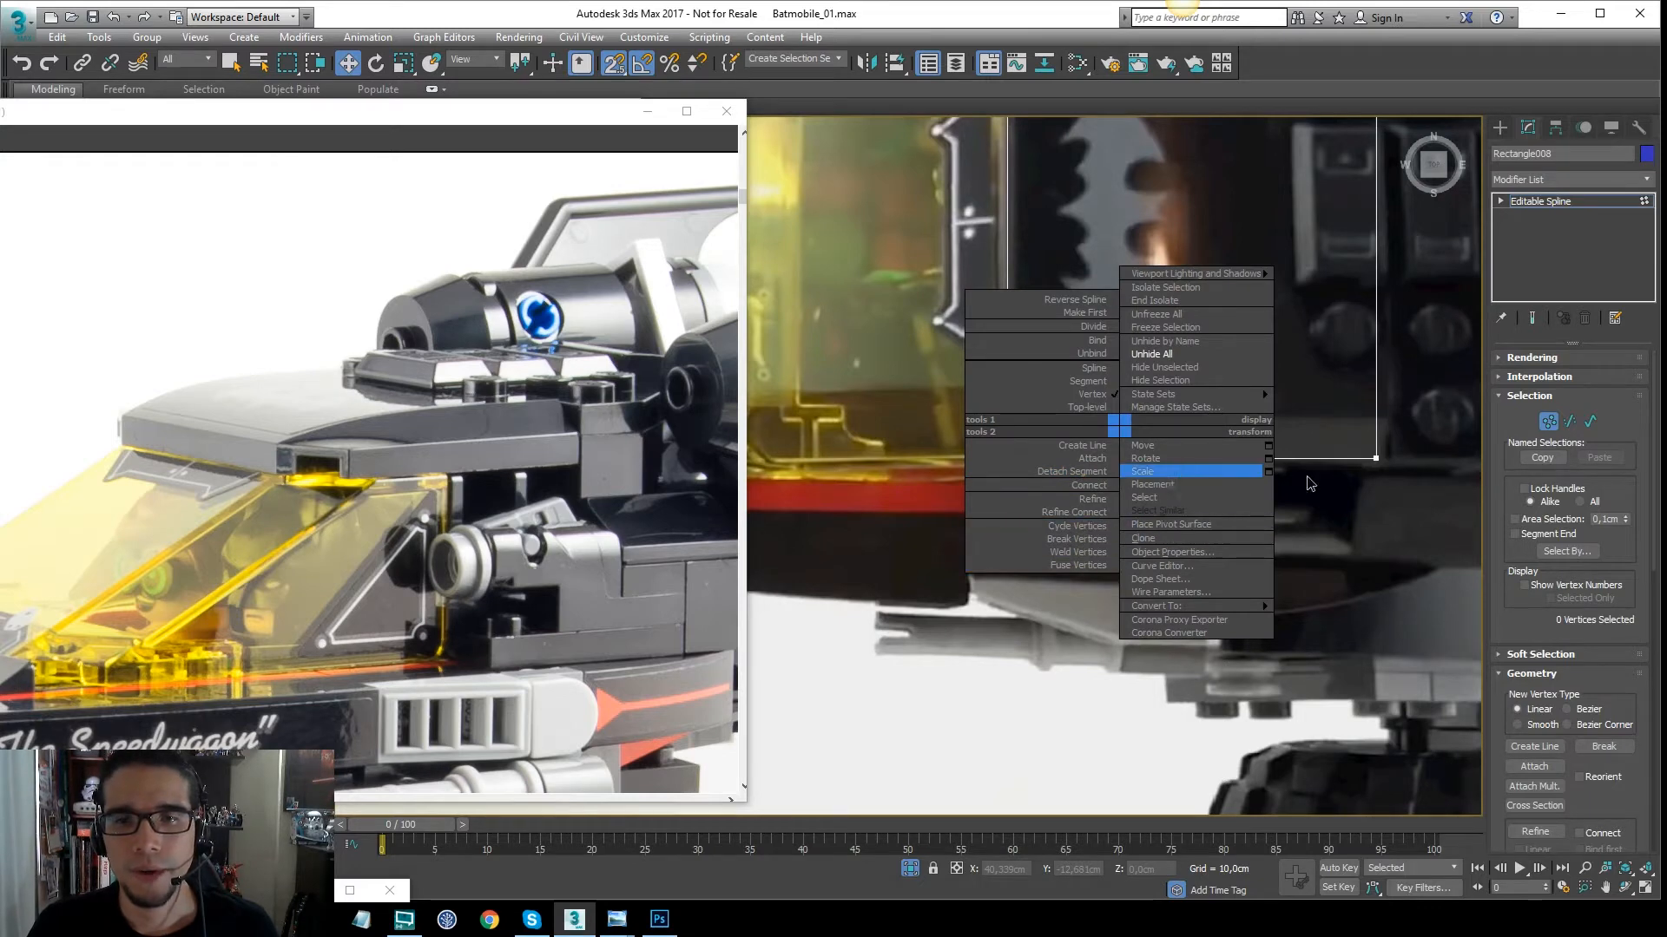
left_click(1407, 499)
right_click(1154, 411)
left_click(863, 462)
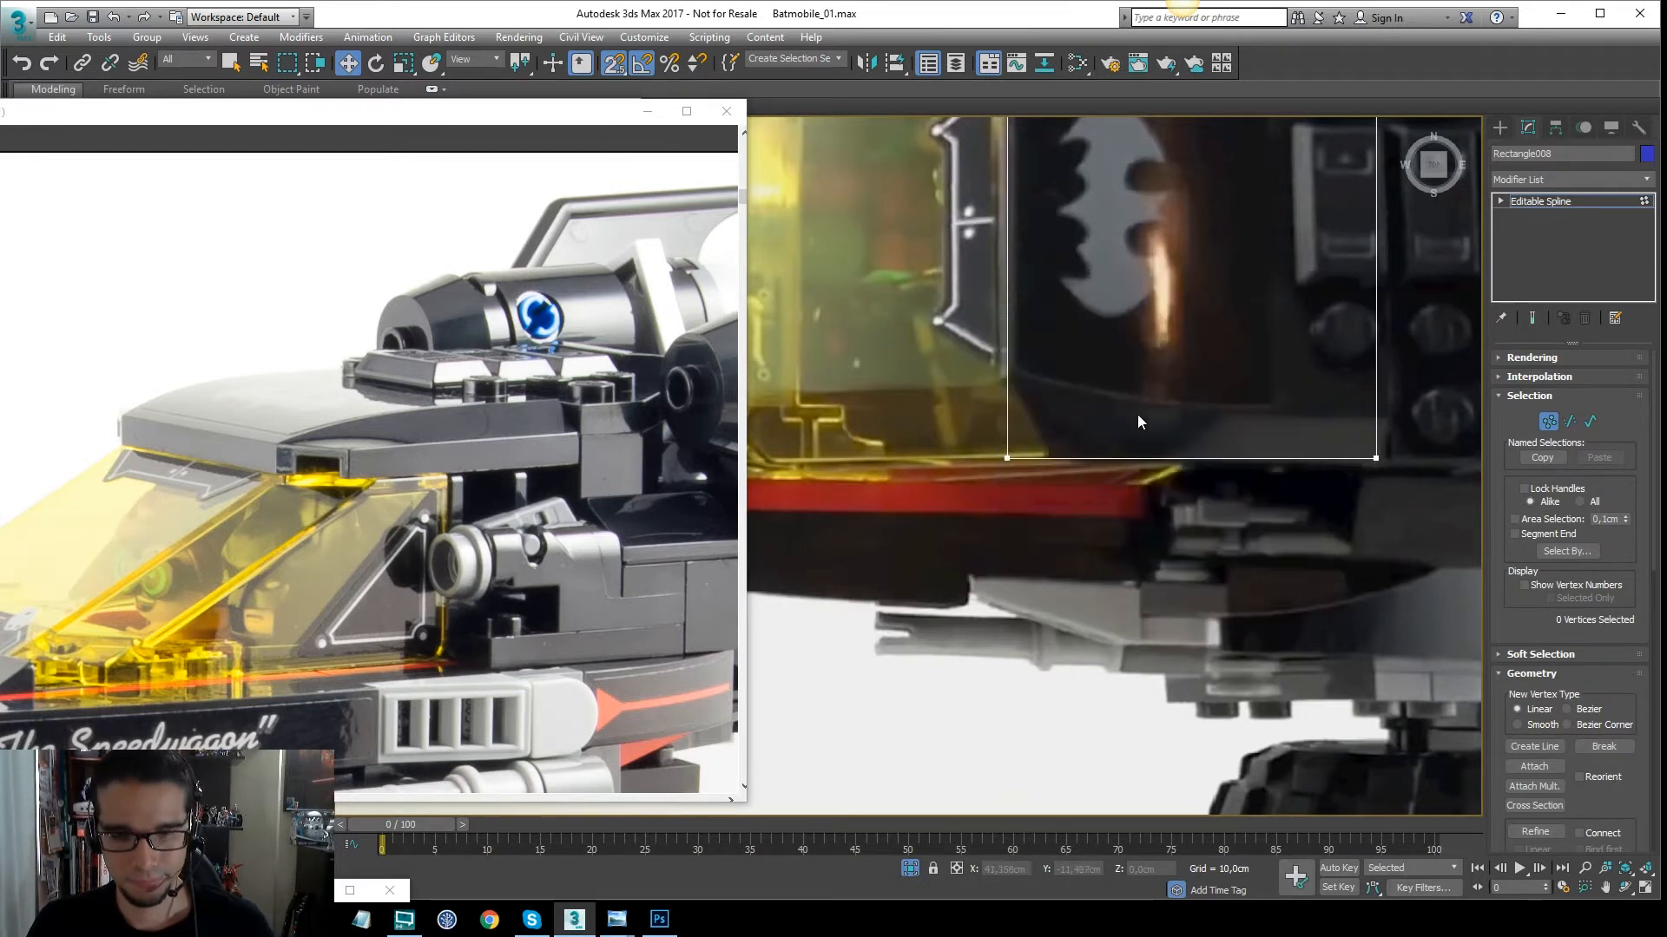
key("1")
key("1")
left_click_drag(1049, 422, 969, 499)
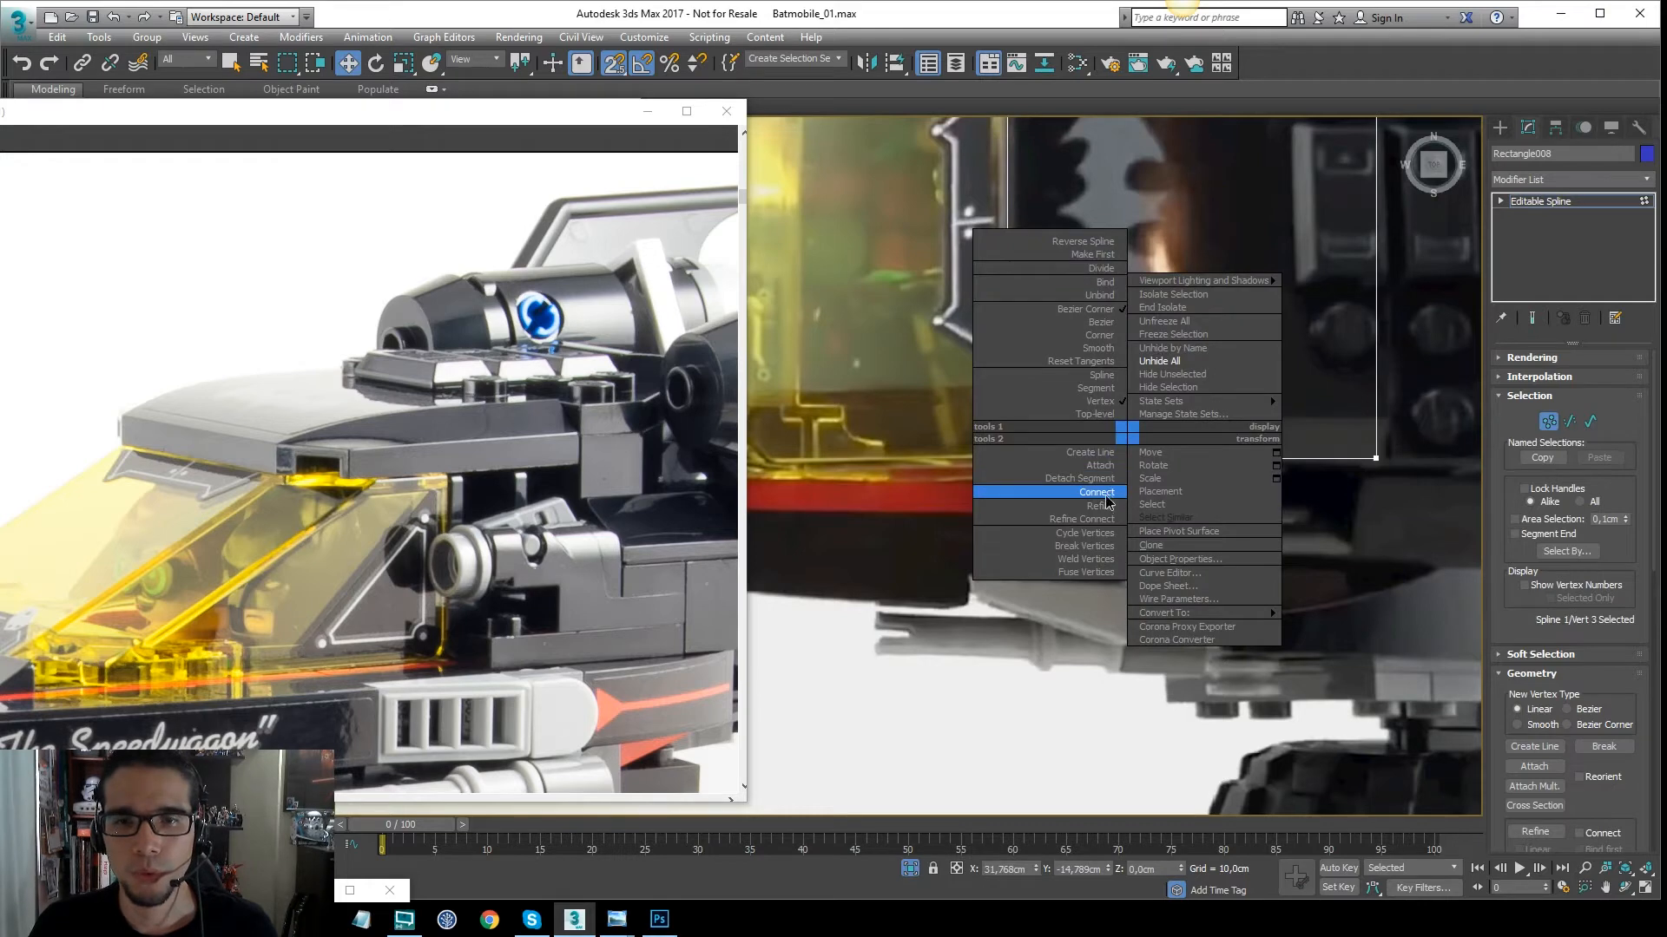
left_click(1099, 506)
key("w")
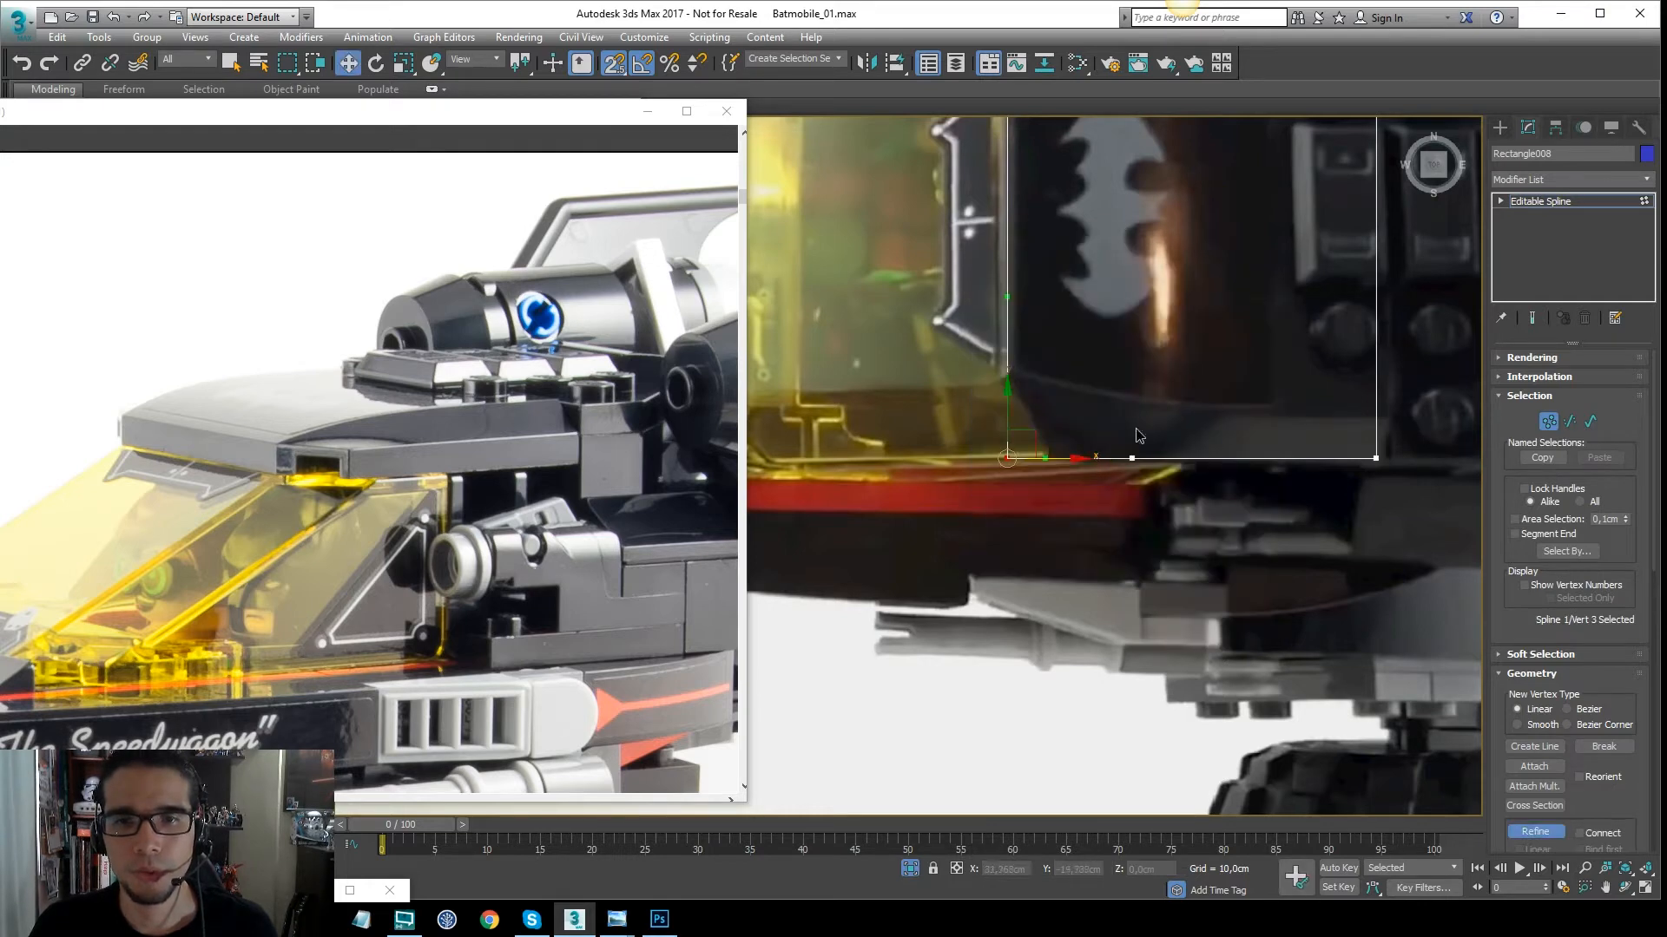
Try to cut the roof outline's lower front corner by raising the corner vertex, and undo the attempt
scroll(1030, 422, "up", 2)
left_click_drag(1011, 414, 1011, 302)
left_click_drag(1213, 441, 1057, 400)
right_click(1057, 400)
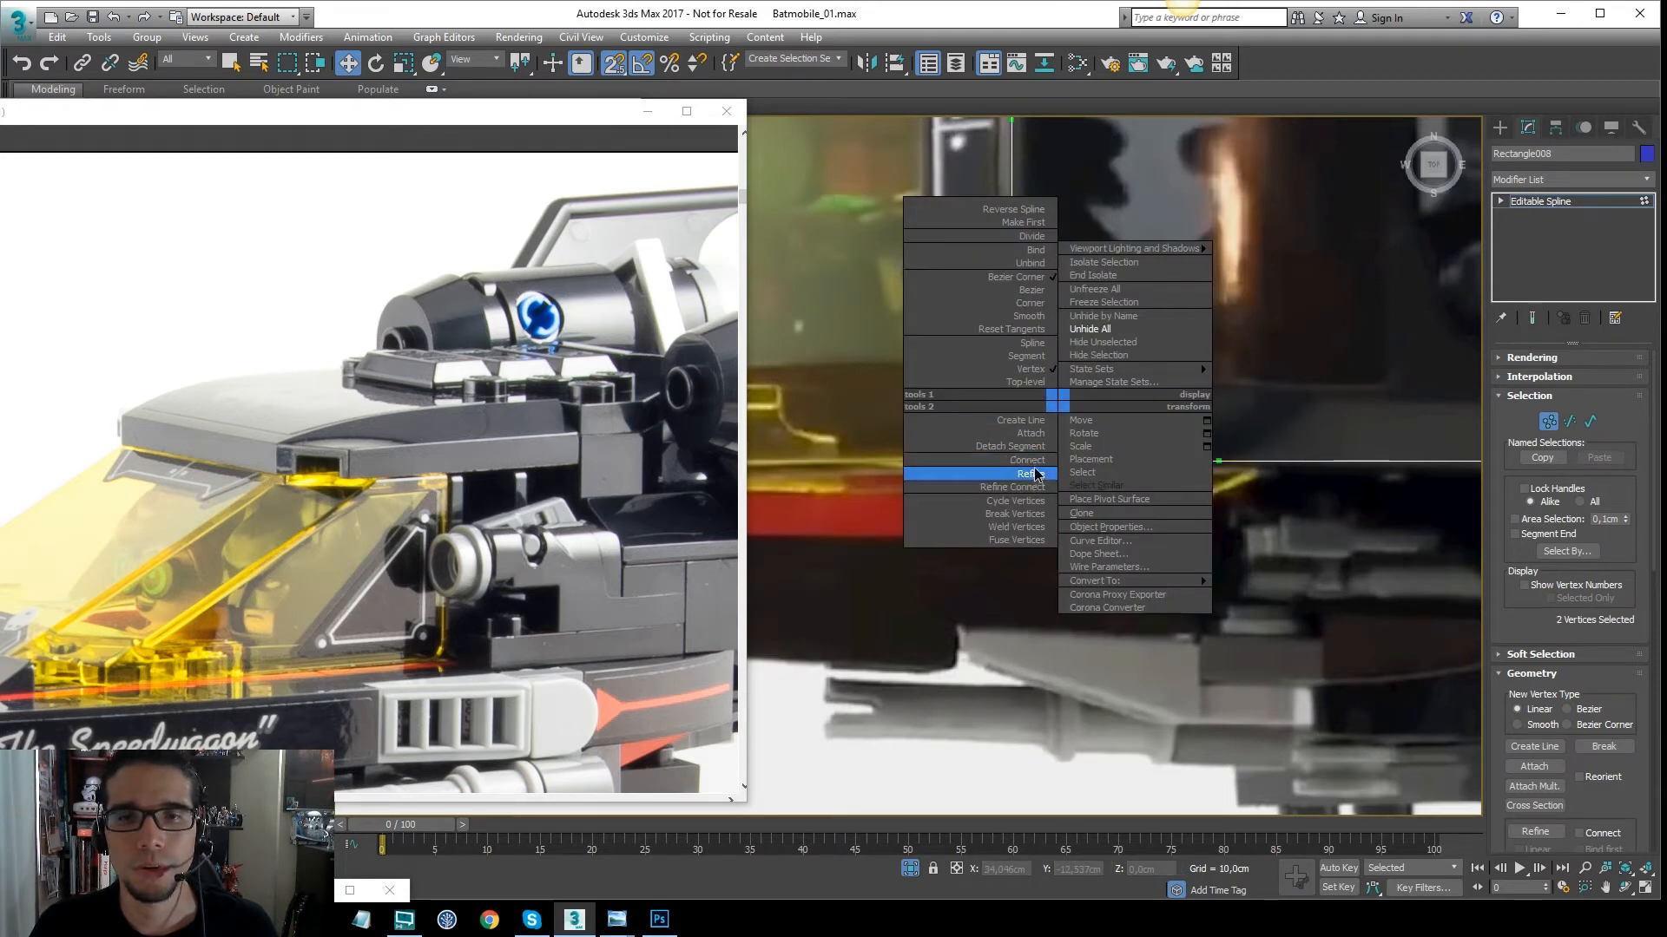
left_click(1034, 303)
middle_click_drag(1142, 287, 1091, 394)
scroll(1112, 278, "down", 2)
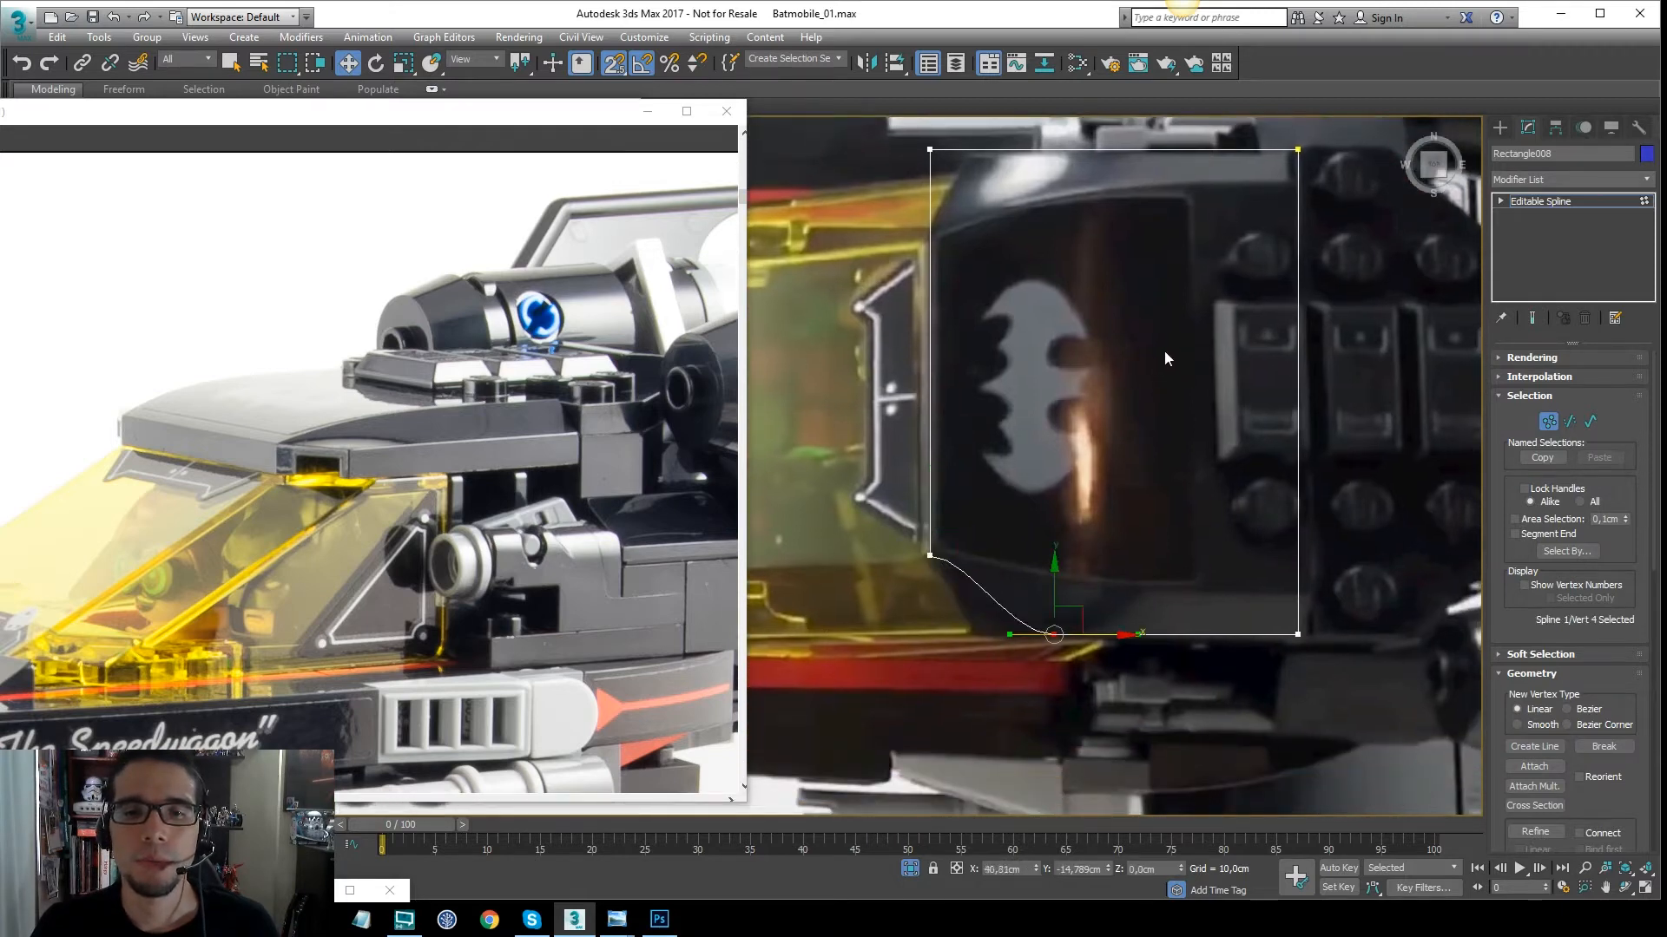
key("ctrl+z")
Divide the front and rear segments of the roof outline with one midpoint vertex each
key("2")
left_click_drag(1356, 363, 843, 398)
left_click_drag(1648, 694, 1654, 197)
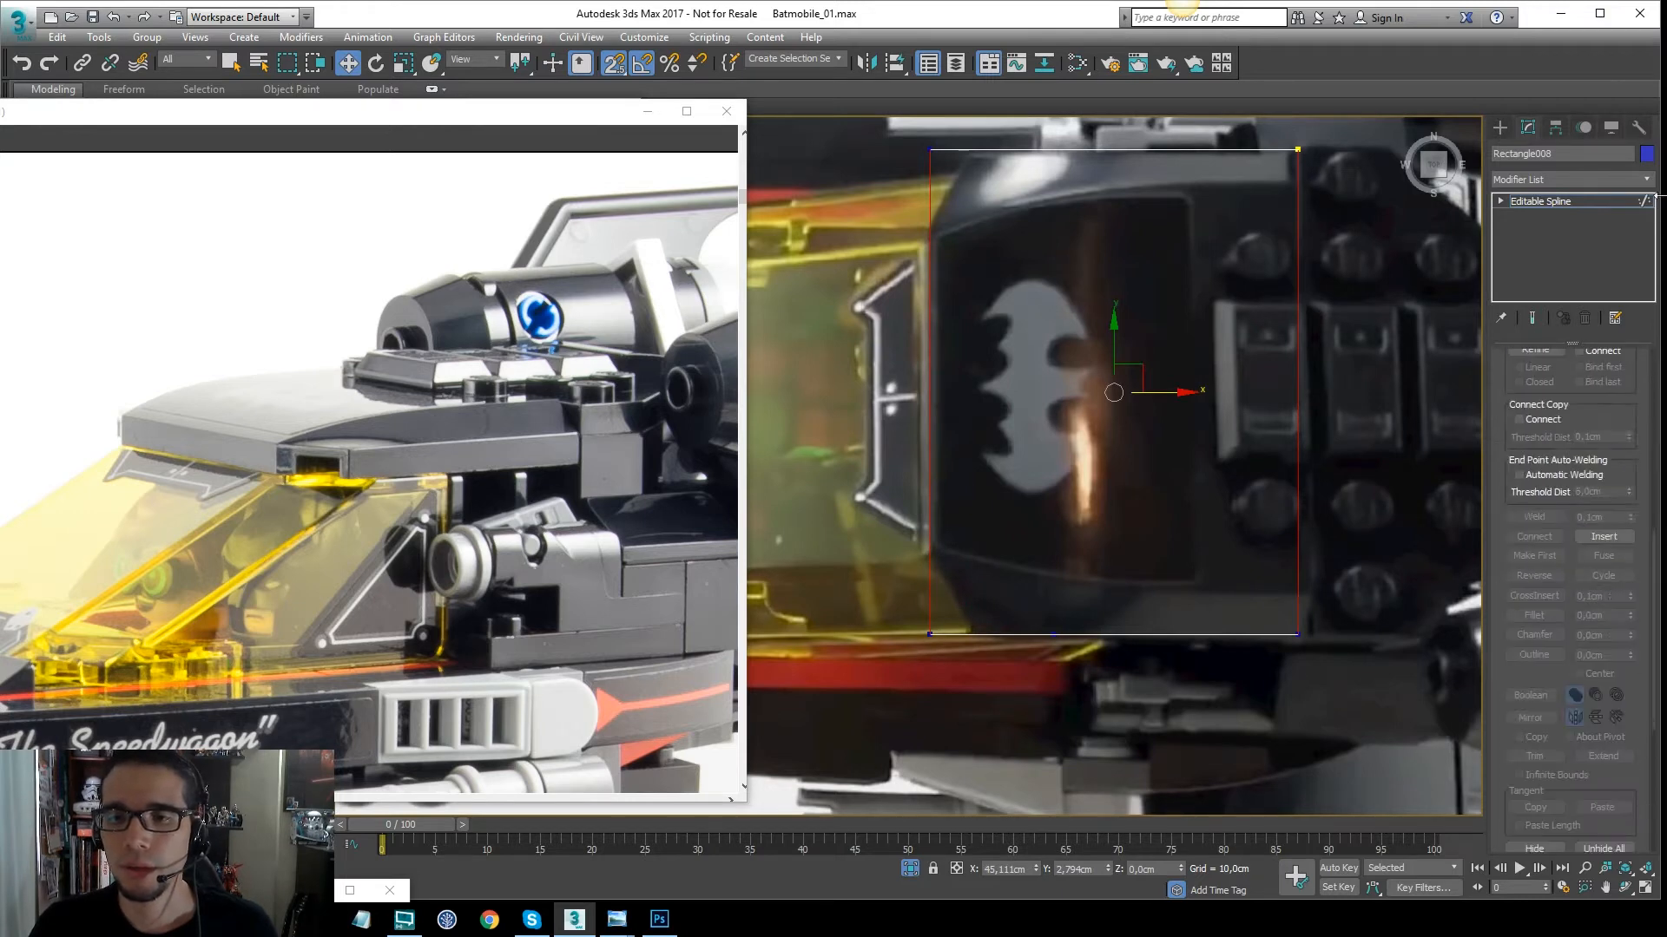
scroll(1640, 519, "down", 5)
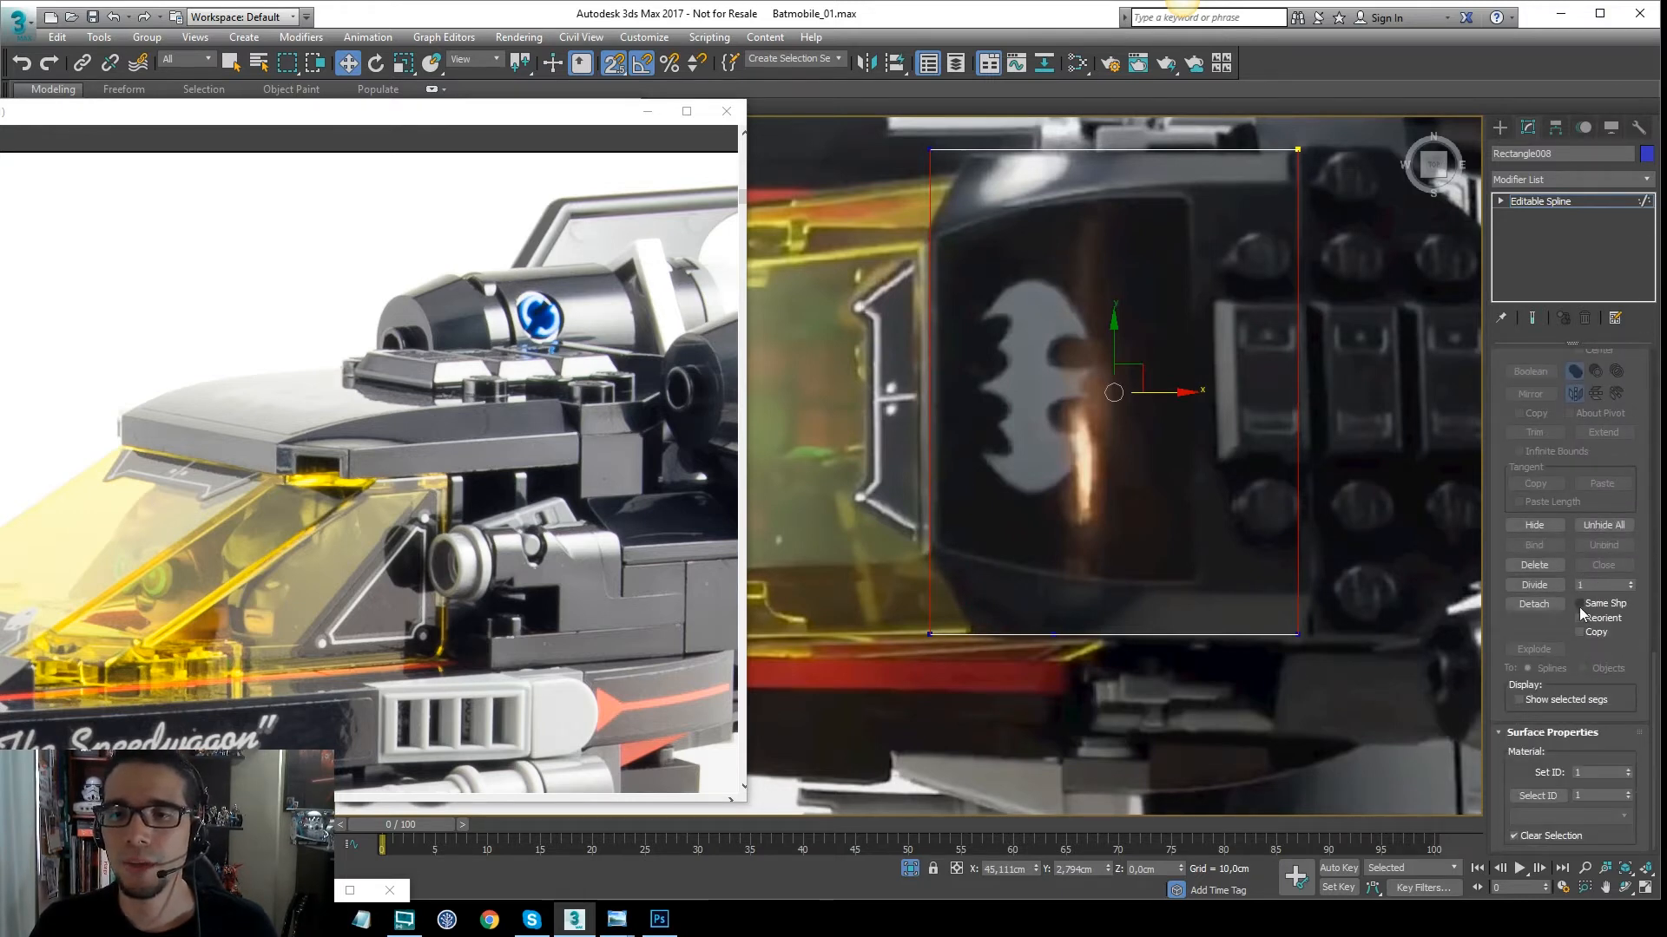
left_click(1534, 585)
middle_click_drag(1103, 437, 1127, 466)
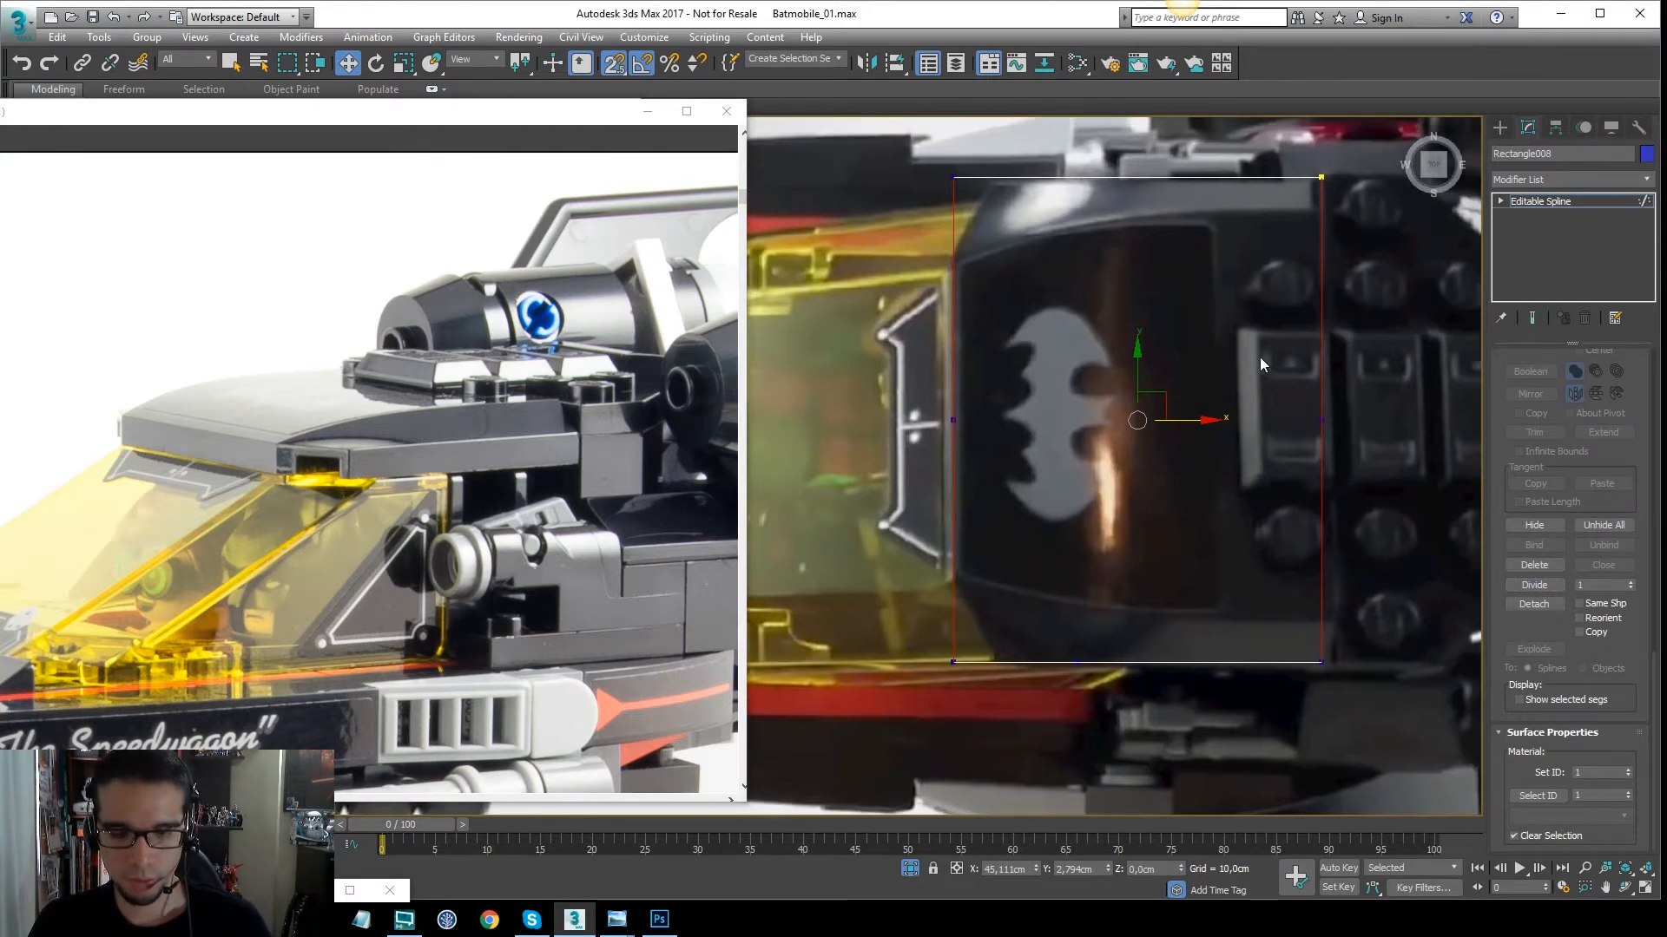
Make the lower front vertices straight corners and reposition them as an angled roof cut, its lower vertex at about X 34.88, Y -14.79 cm
key("2")
key("1")
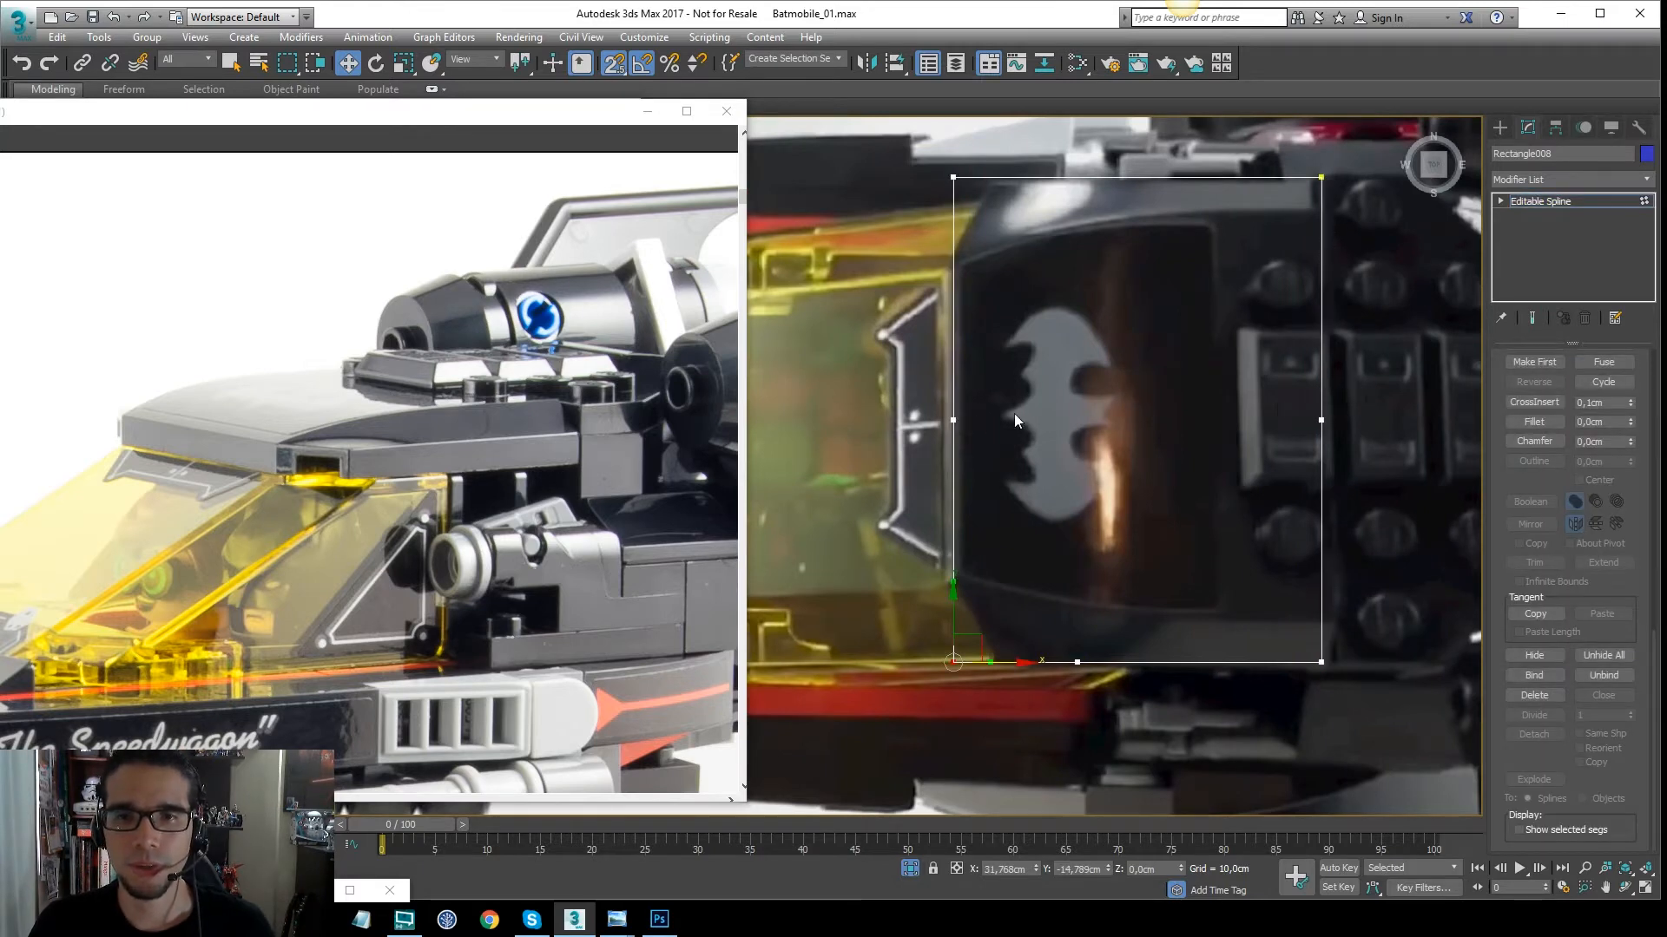
left_click_drag(1089, 664, 946, 548)
right_click(974, 655)
left_click(943, 558)
left_click(977, 609)
scroll(974, 663, "up", 2)
left_click_drag(1157, 628, 1003, 675)
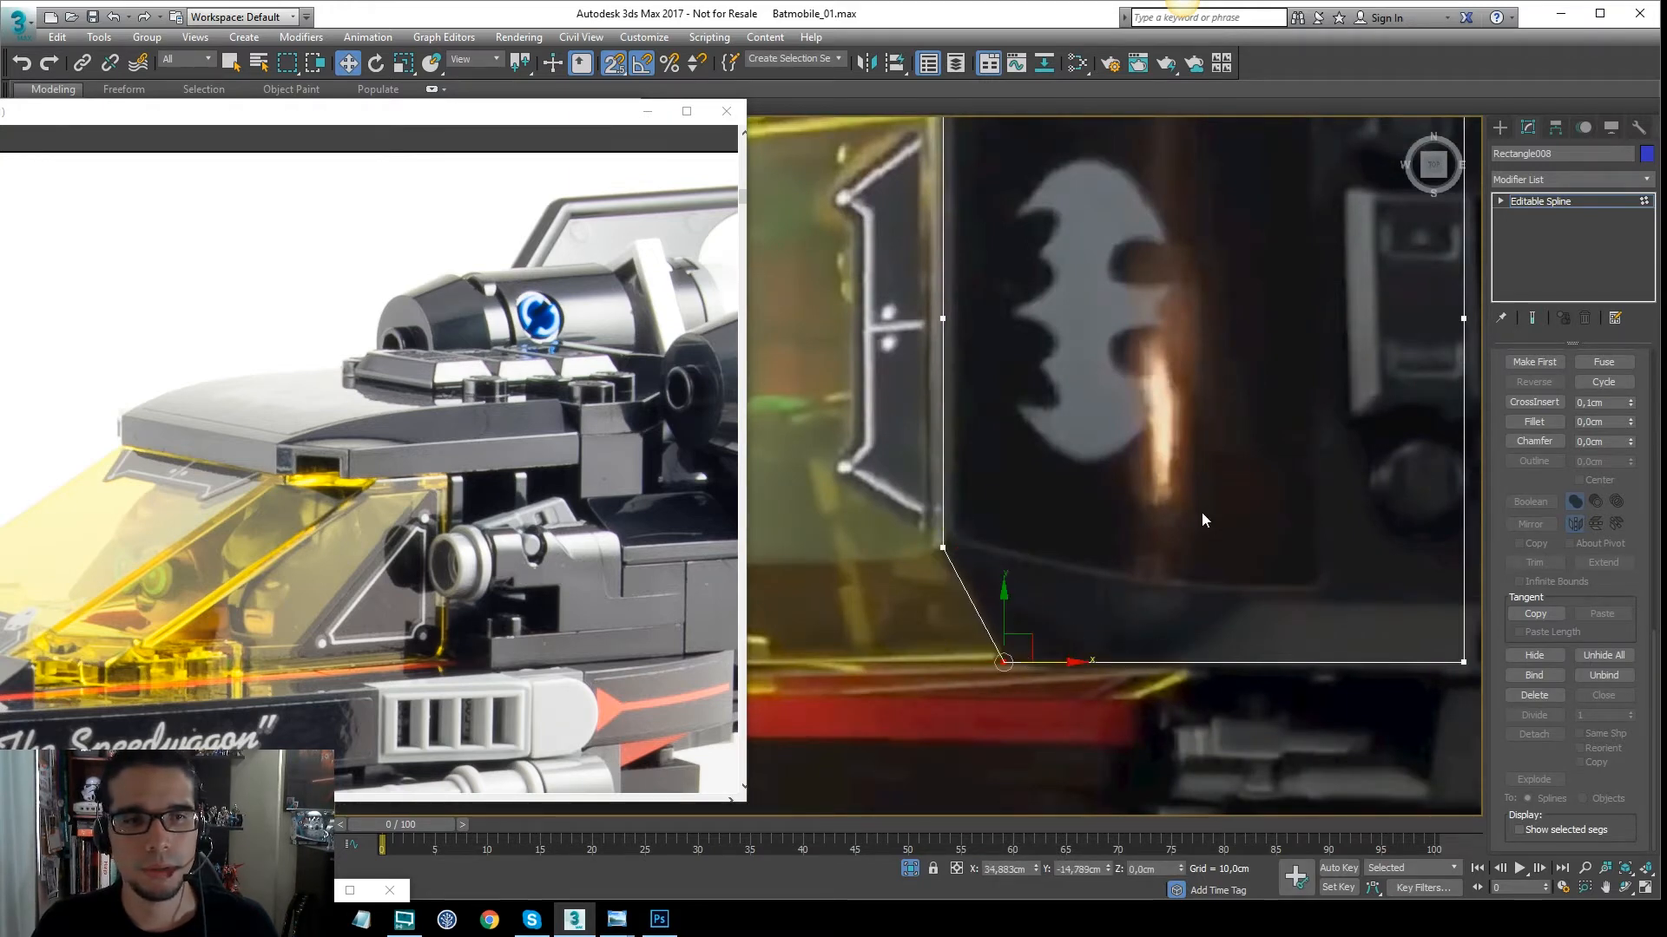
middle_click_drag(1264, 470, 1157, 477)
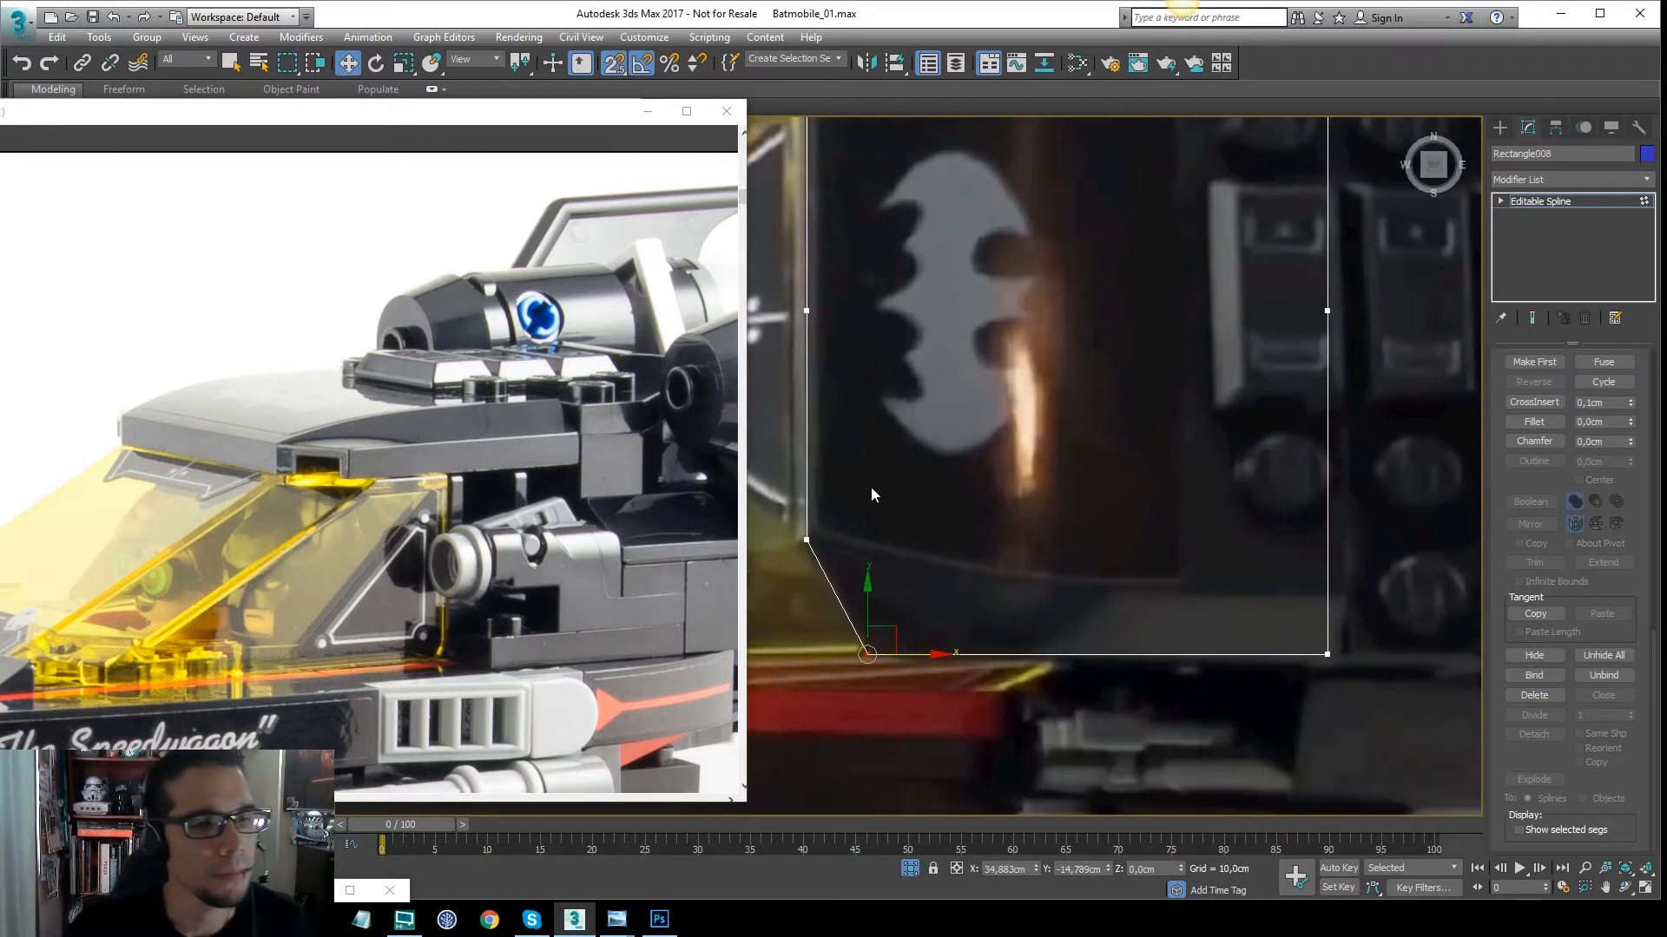
scroll(1318, 564, "down", 2)
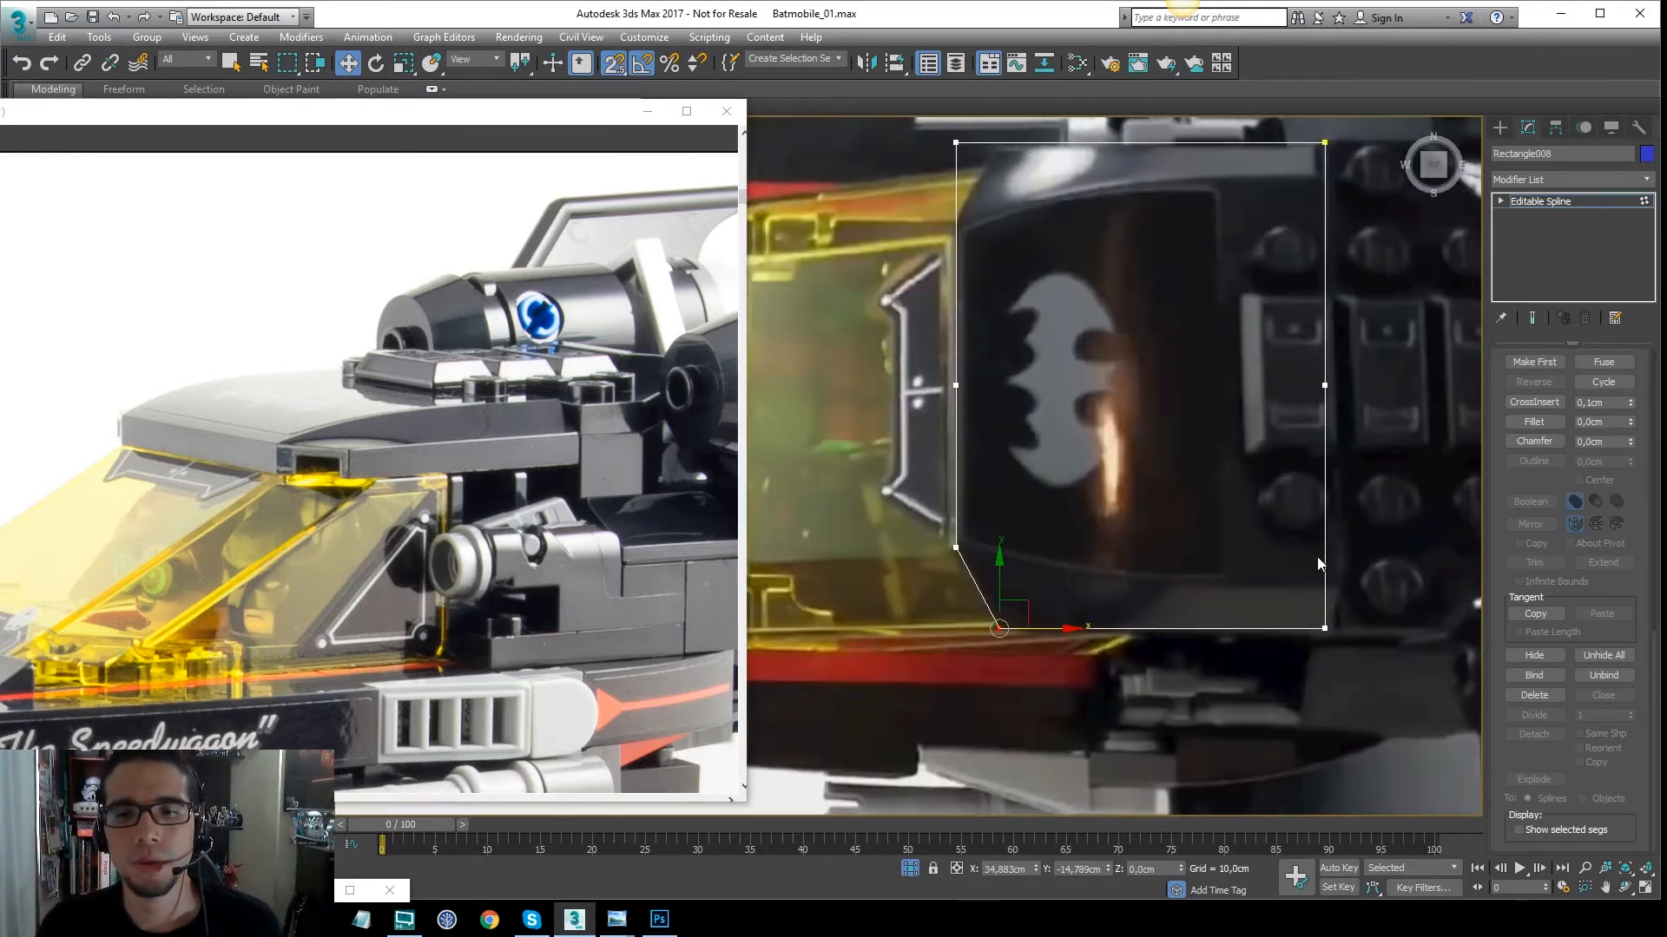
End the roof outline's isolation and raise it to the canopy's top edge in the front view, at Z about 21.33 cm
middle_click_drag(1328, 457, 1215, 532)
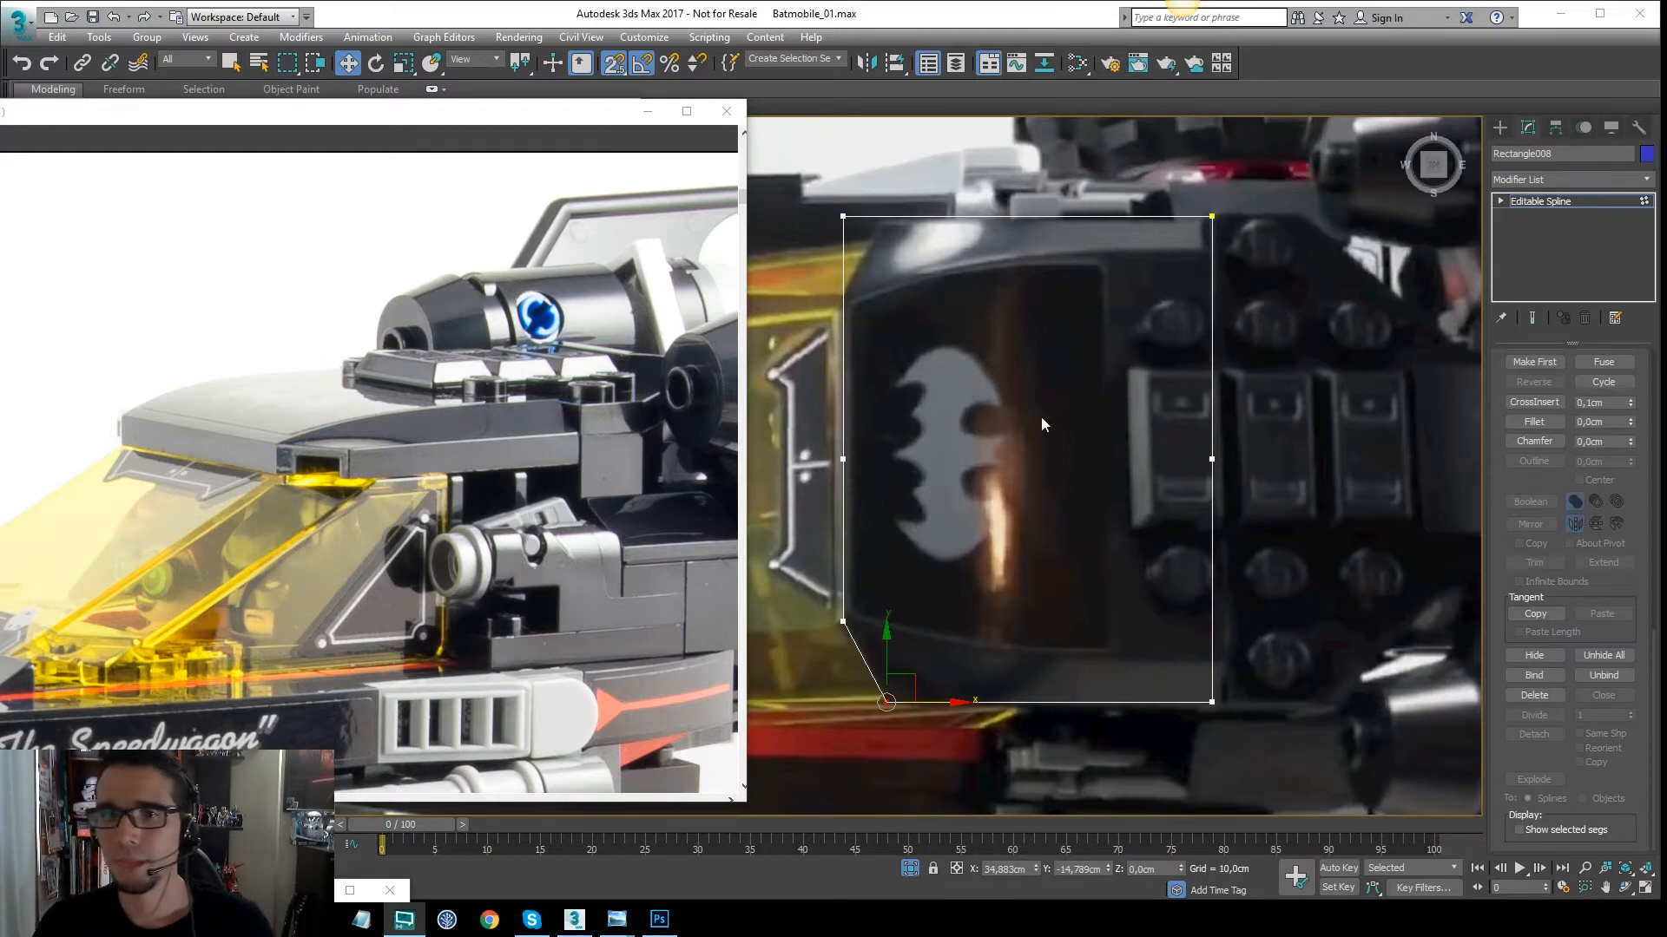
middle_click_drag(1086, 424, 1097, 428)
left_click(1542, 202)
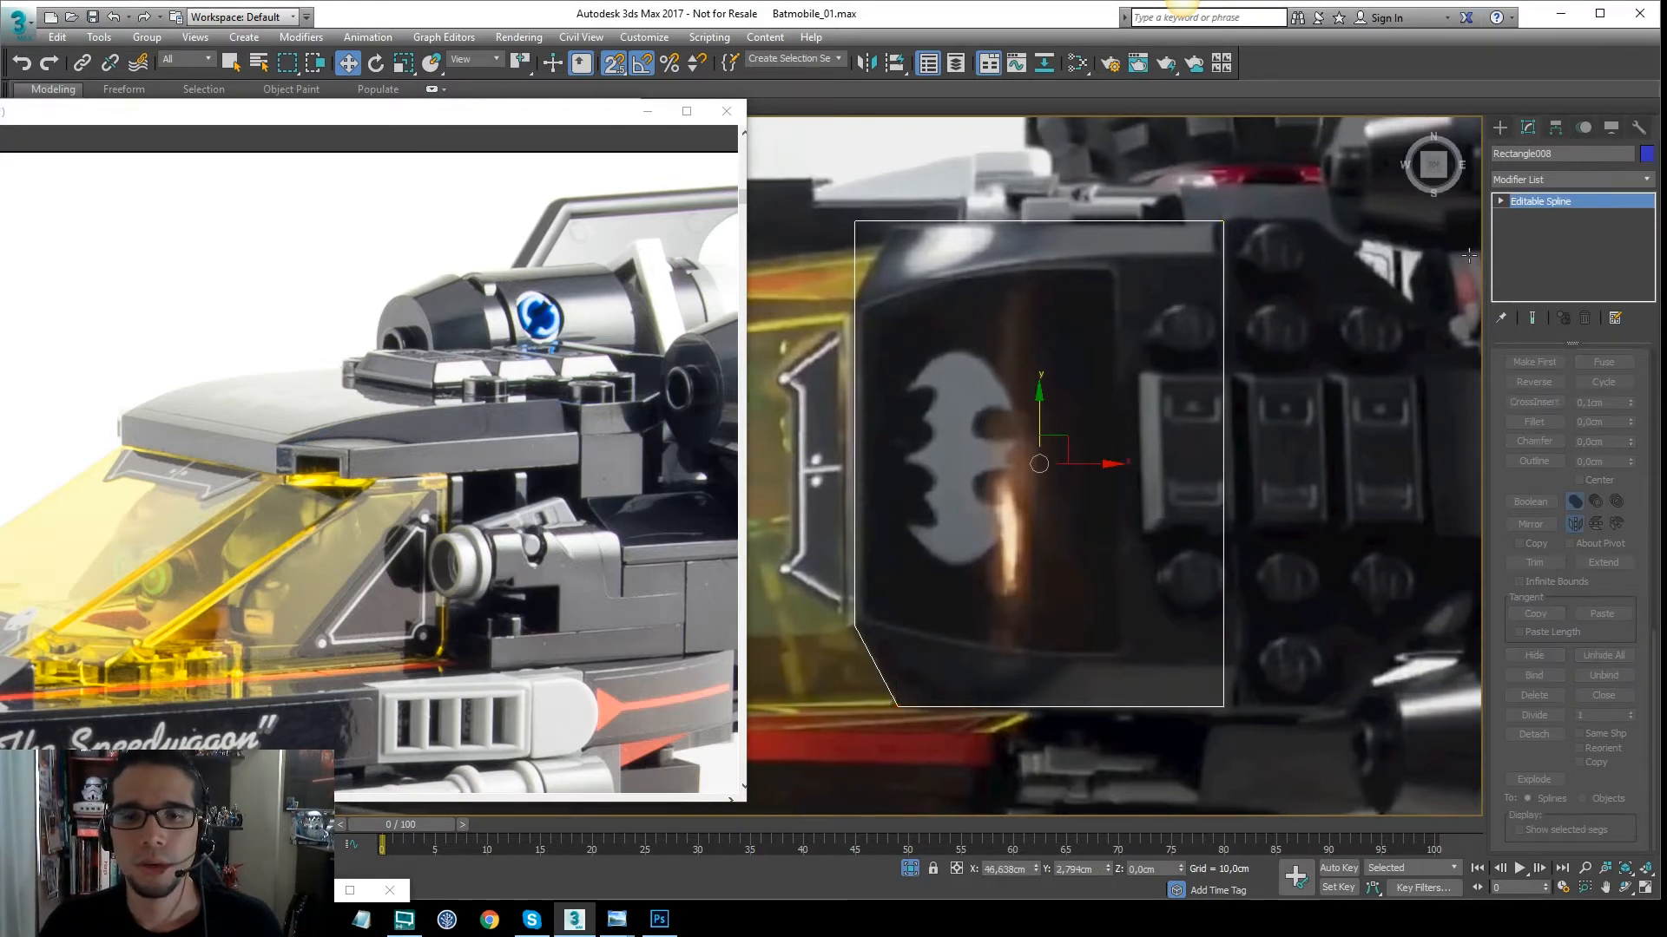
middle_click_drag(1151, 499, 1202, 408, "alt")
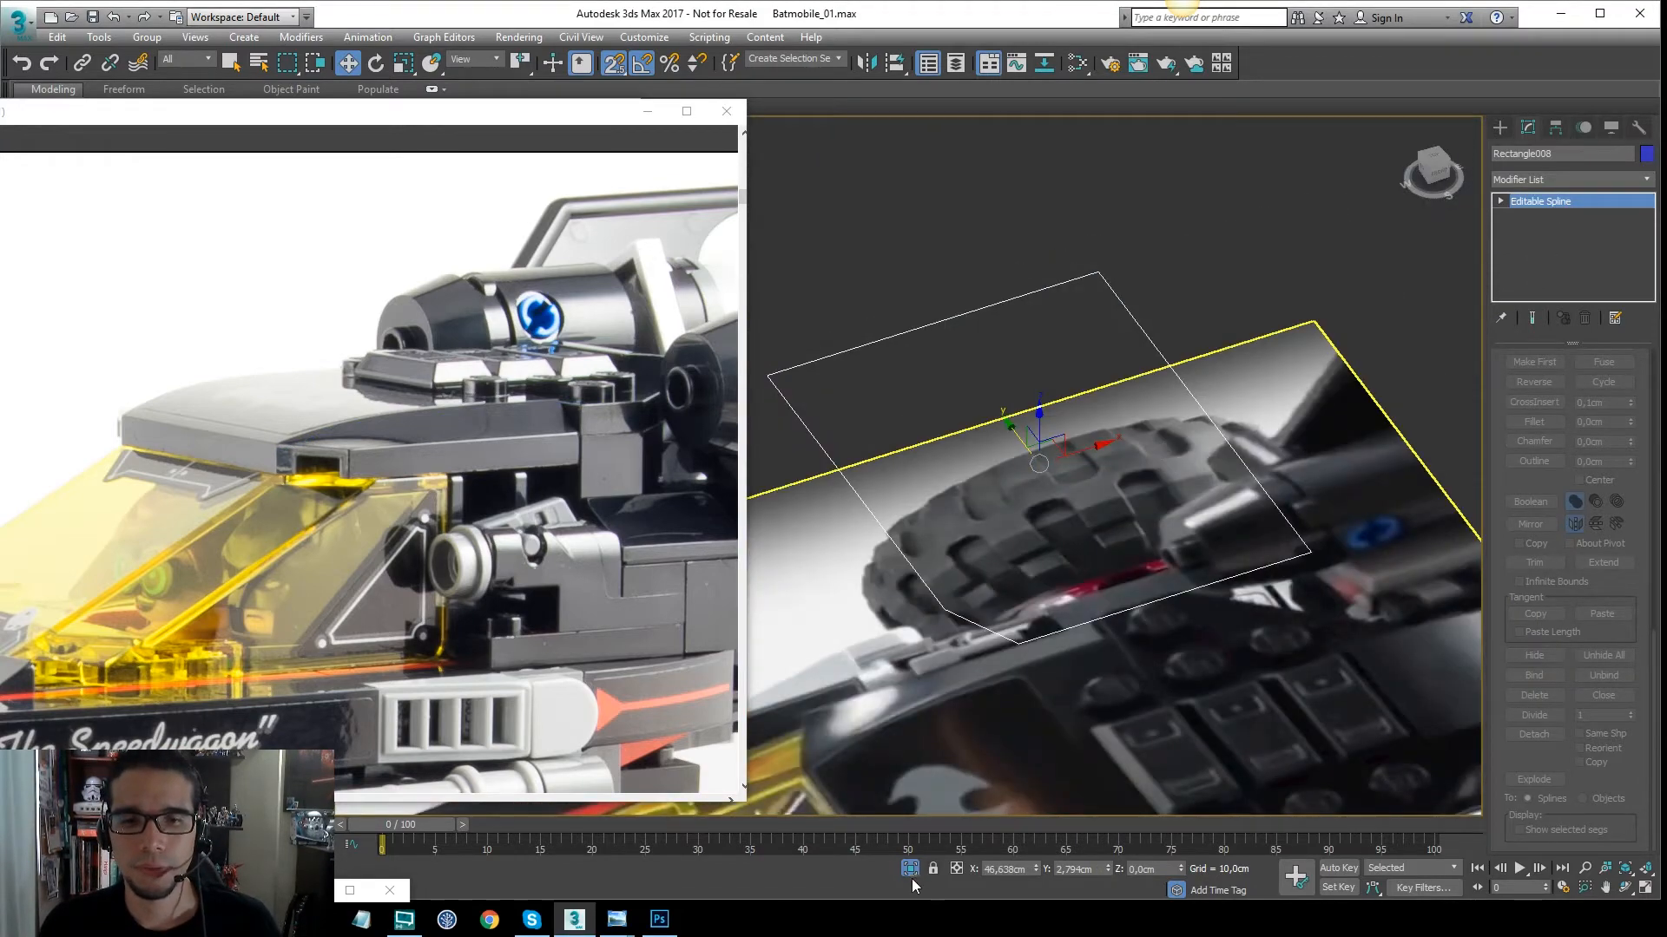
left_click(909, 870)
middle_click_drag(1090, 530, 1123, 513)
key("f")
middle_click_drag(1264, 420, 1167, 509)
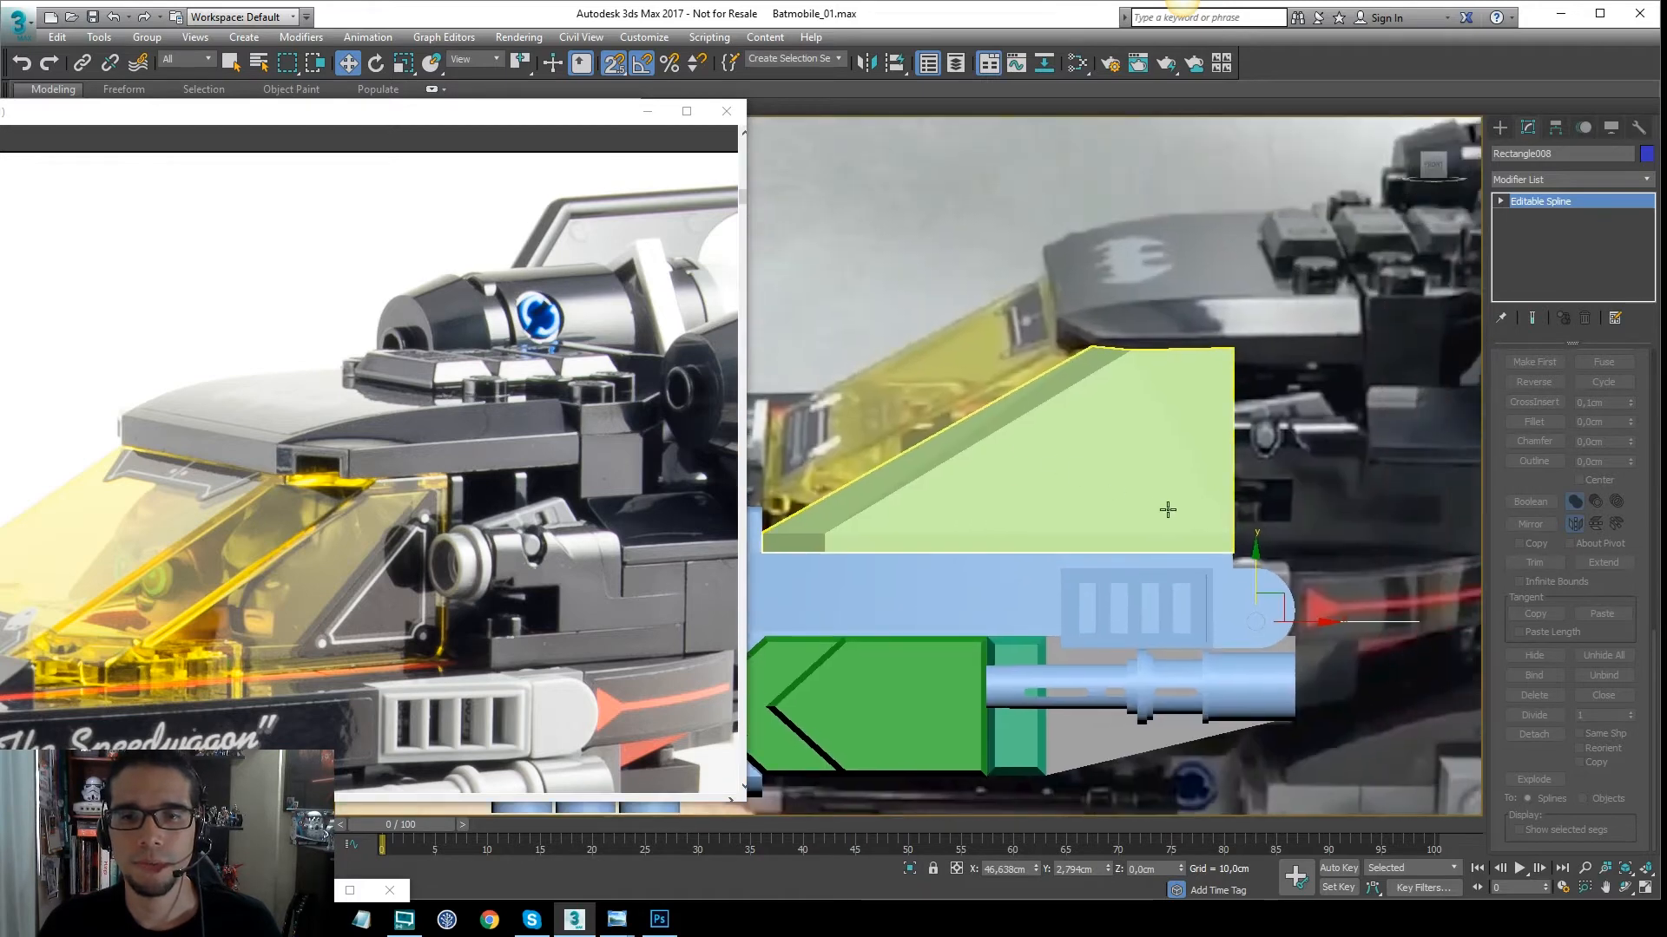
left_click_drag(1256, 554, 1256, 361)
scroll(1172, 406, "up", 2)
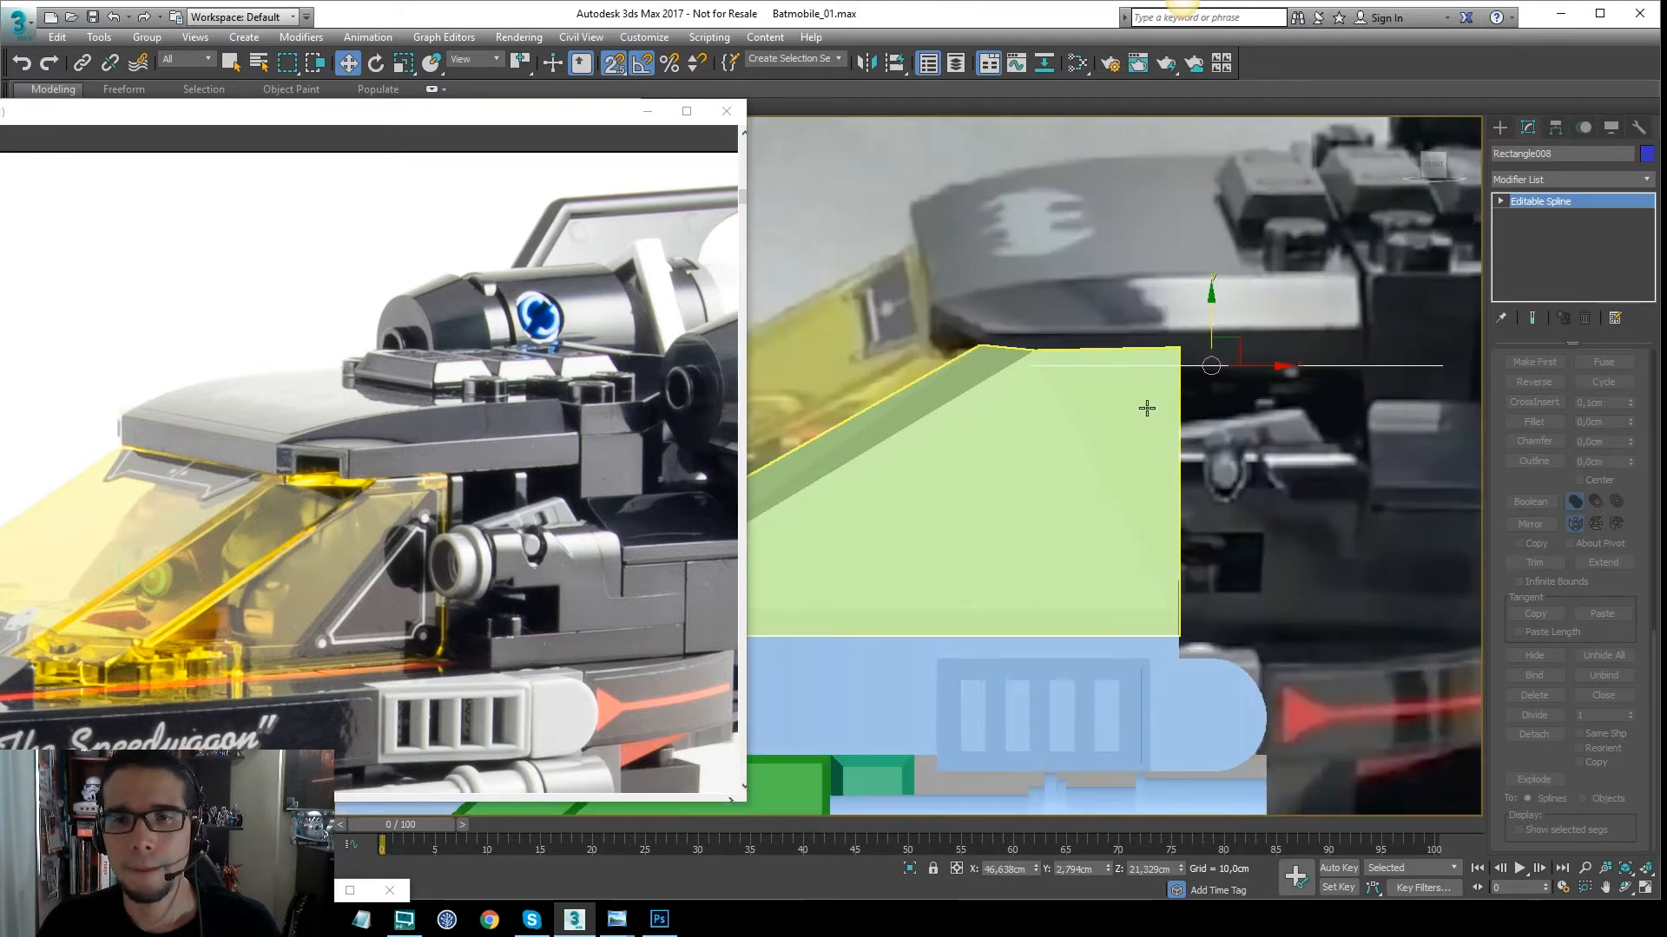
Flatten the canopy's four top vertices to one height and lower them level with the roof outline, at Z about 21.33 cm
left_click(1147, 408)
key("F3")
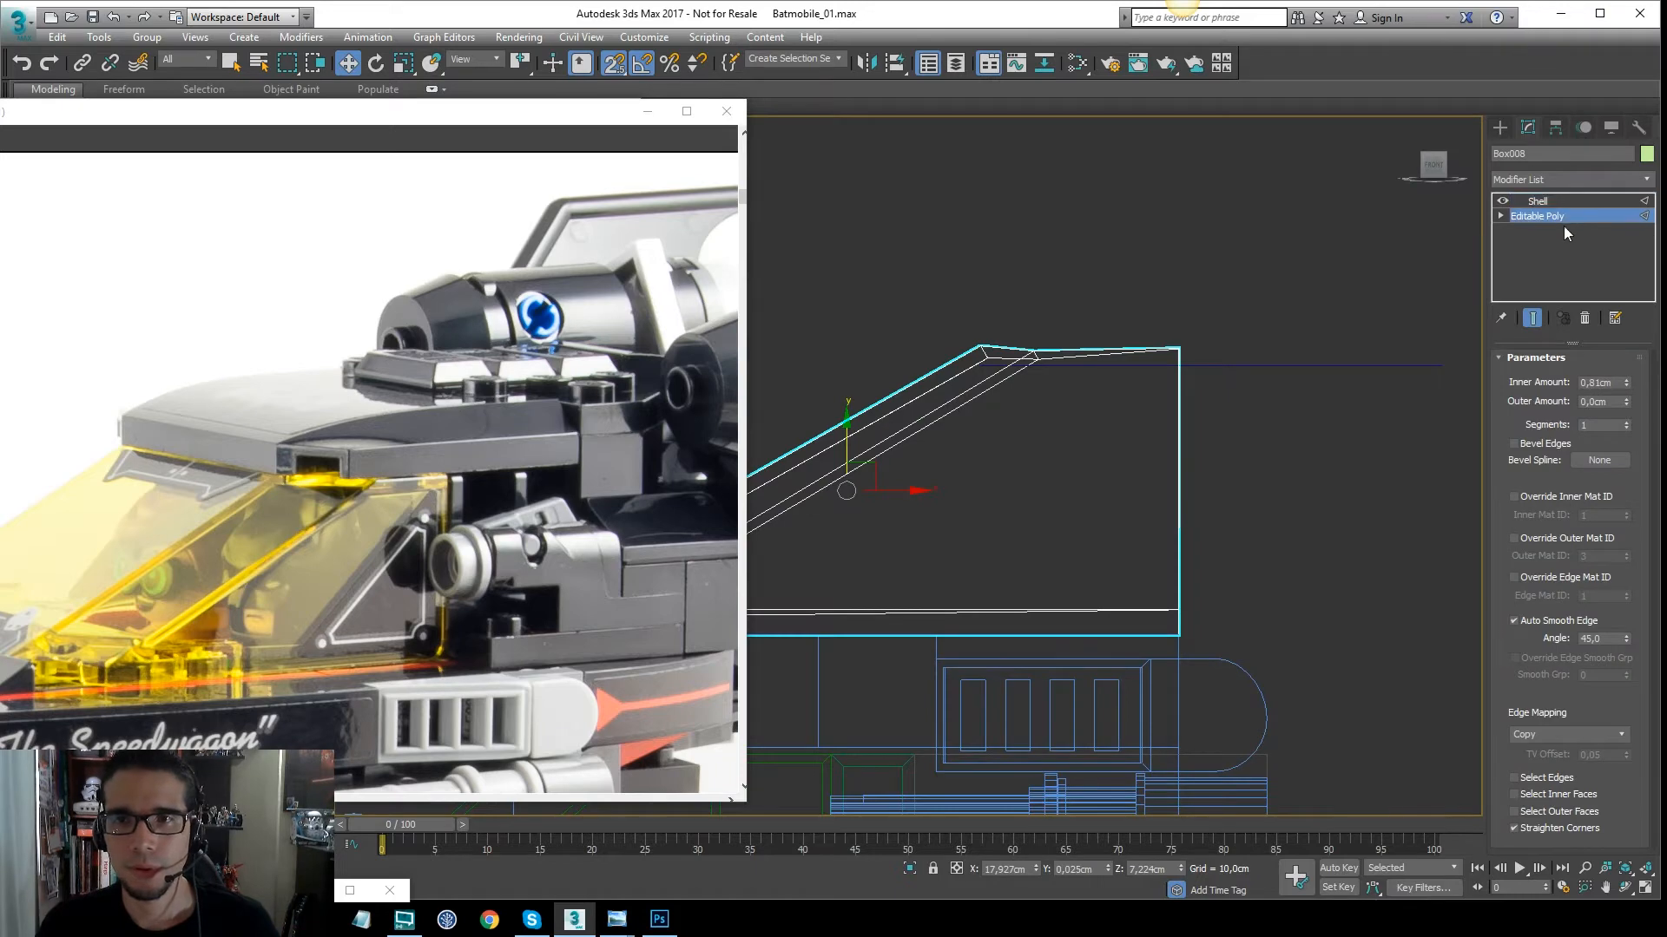
key("1")
left_click_drag(1255, 304, 948, 380)
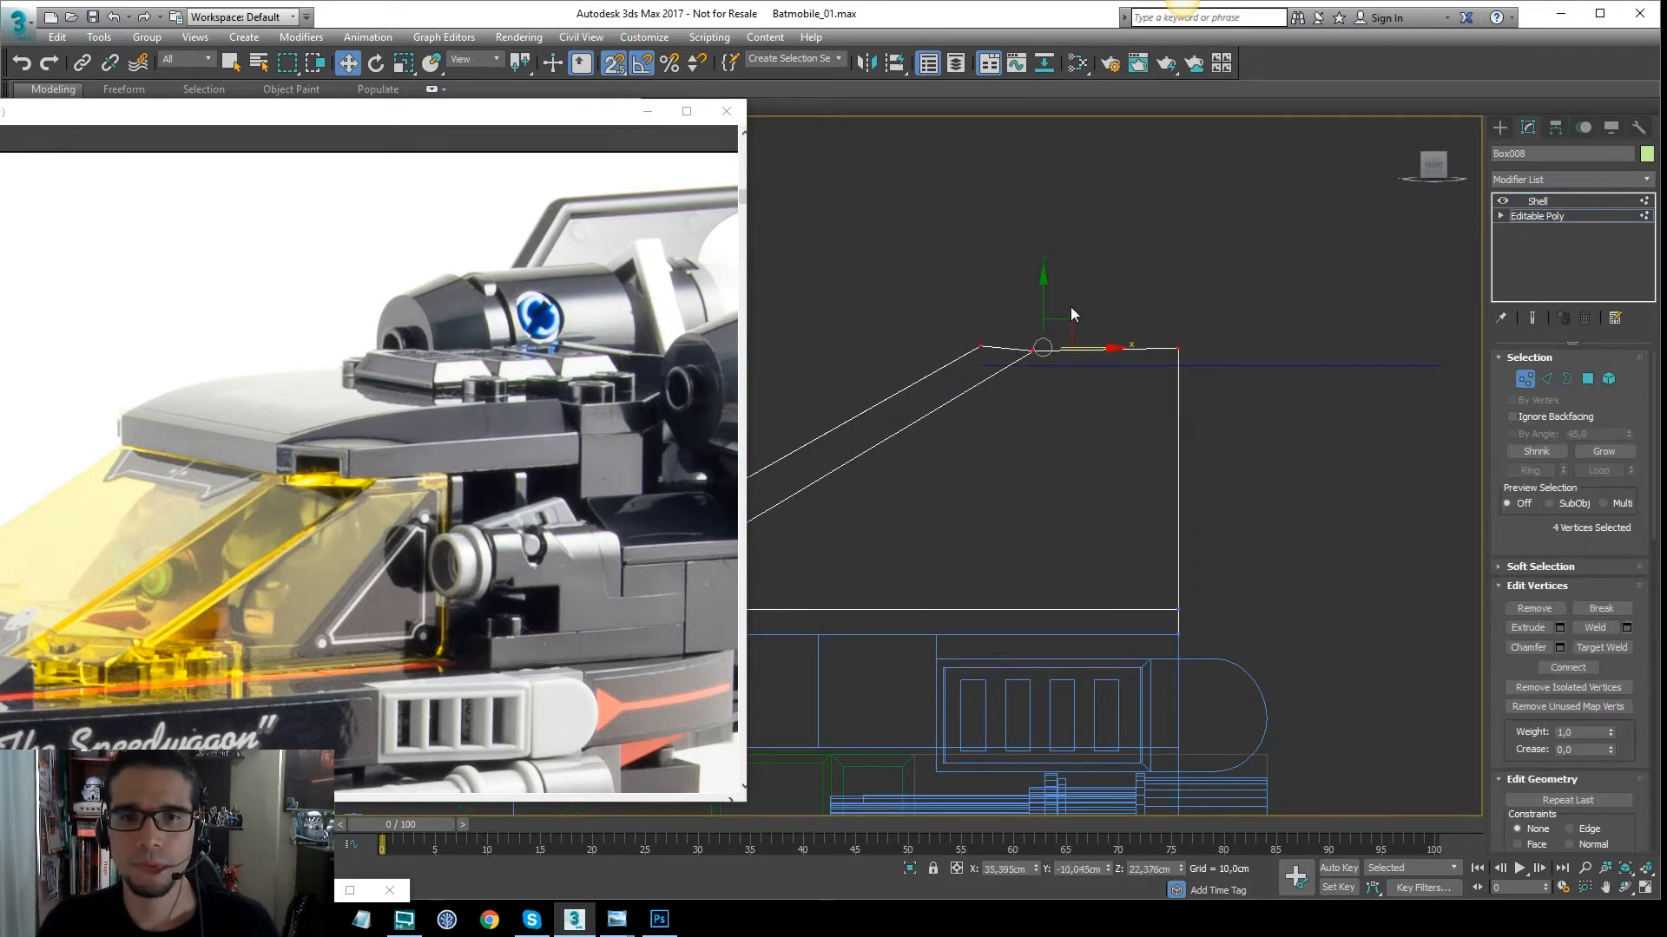
key("r")
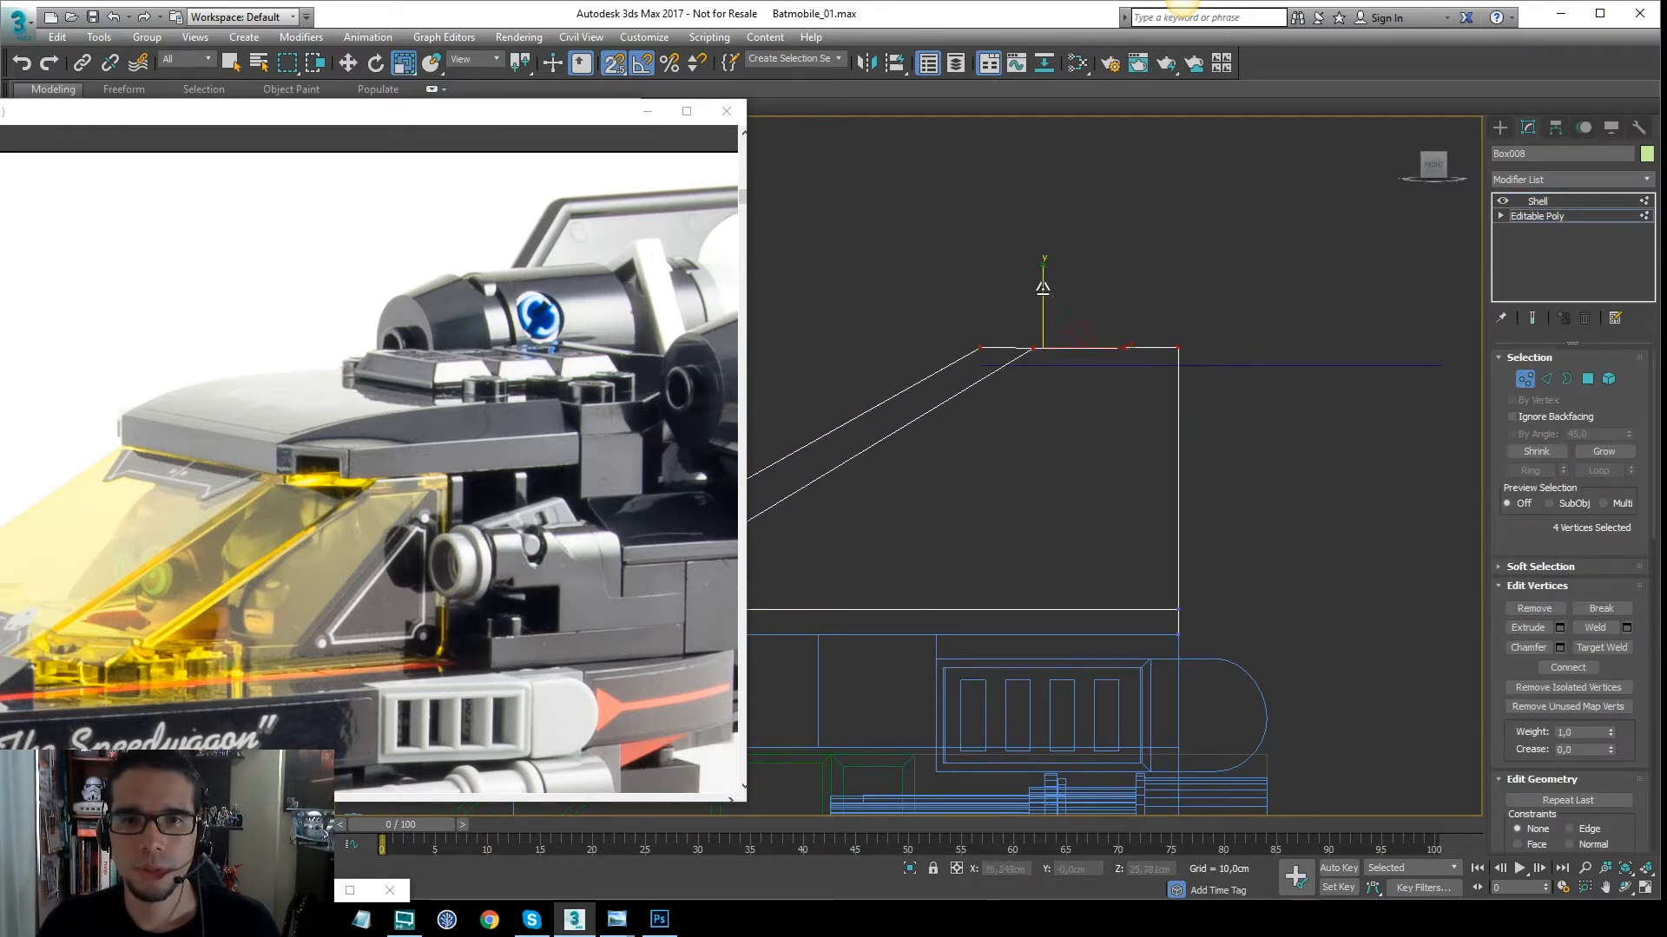
key("w")
left_click_drag(1042, 286, 979, 364)
left_click(1537, 201)
key("F3")
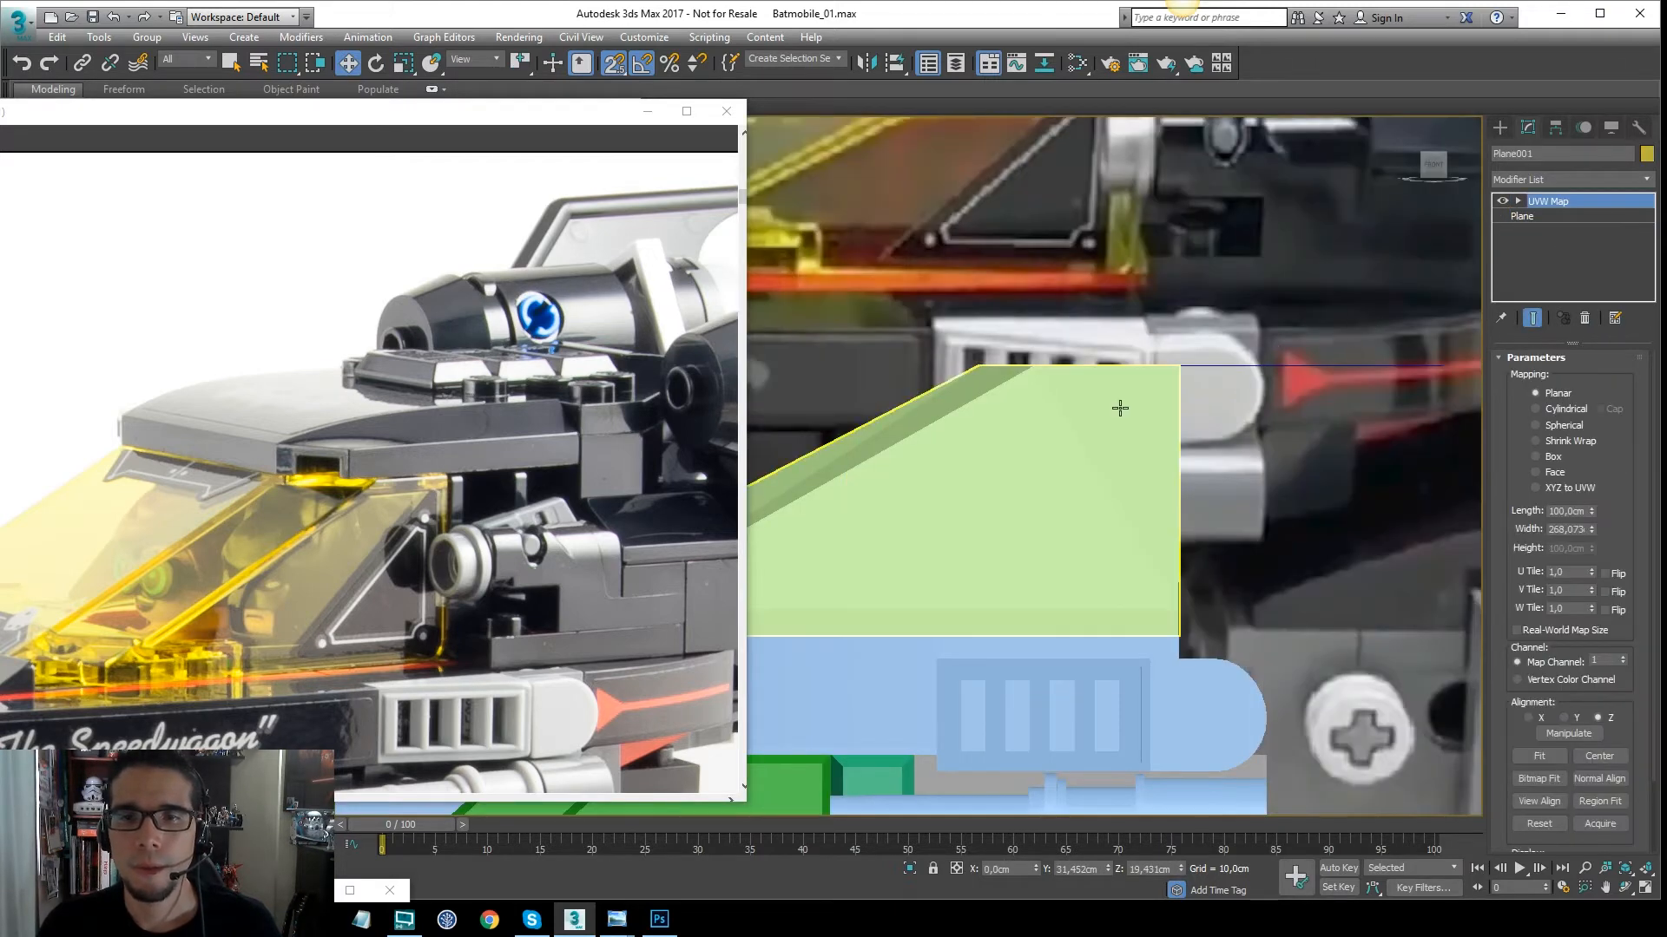
Try an Extrude modifier with a 6.5 cm amount on the roof outline above the canopy
middle_click_drag(1174, 397, 1242, 427, "alt")
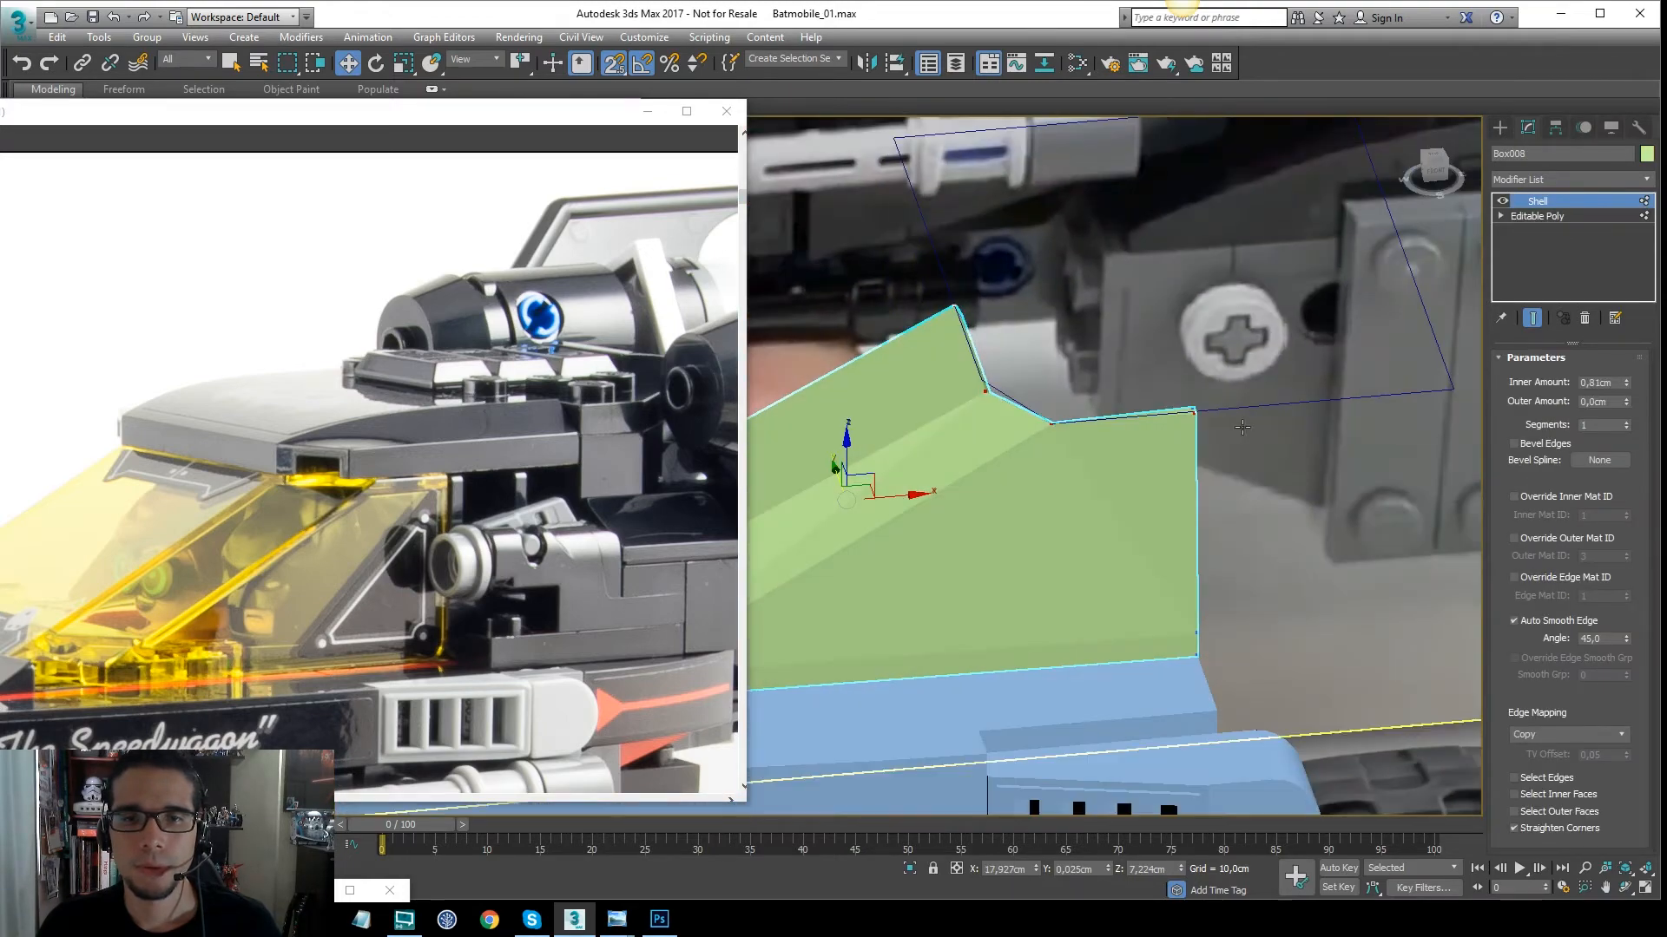
left_click(1431, 327)
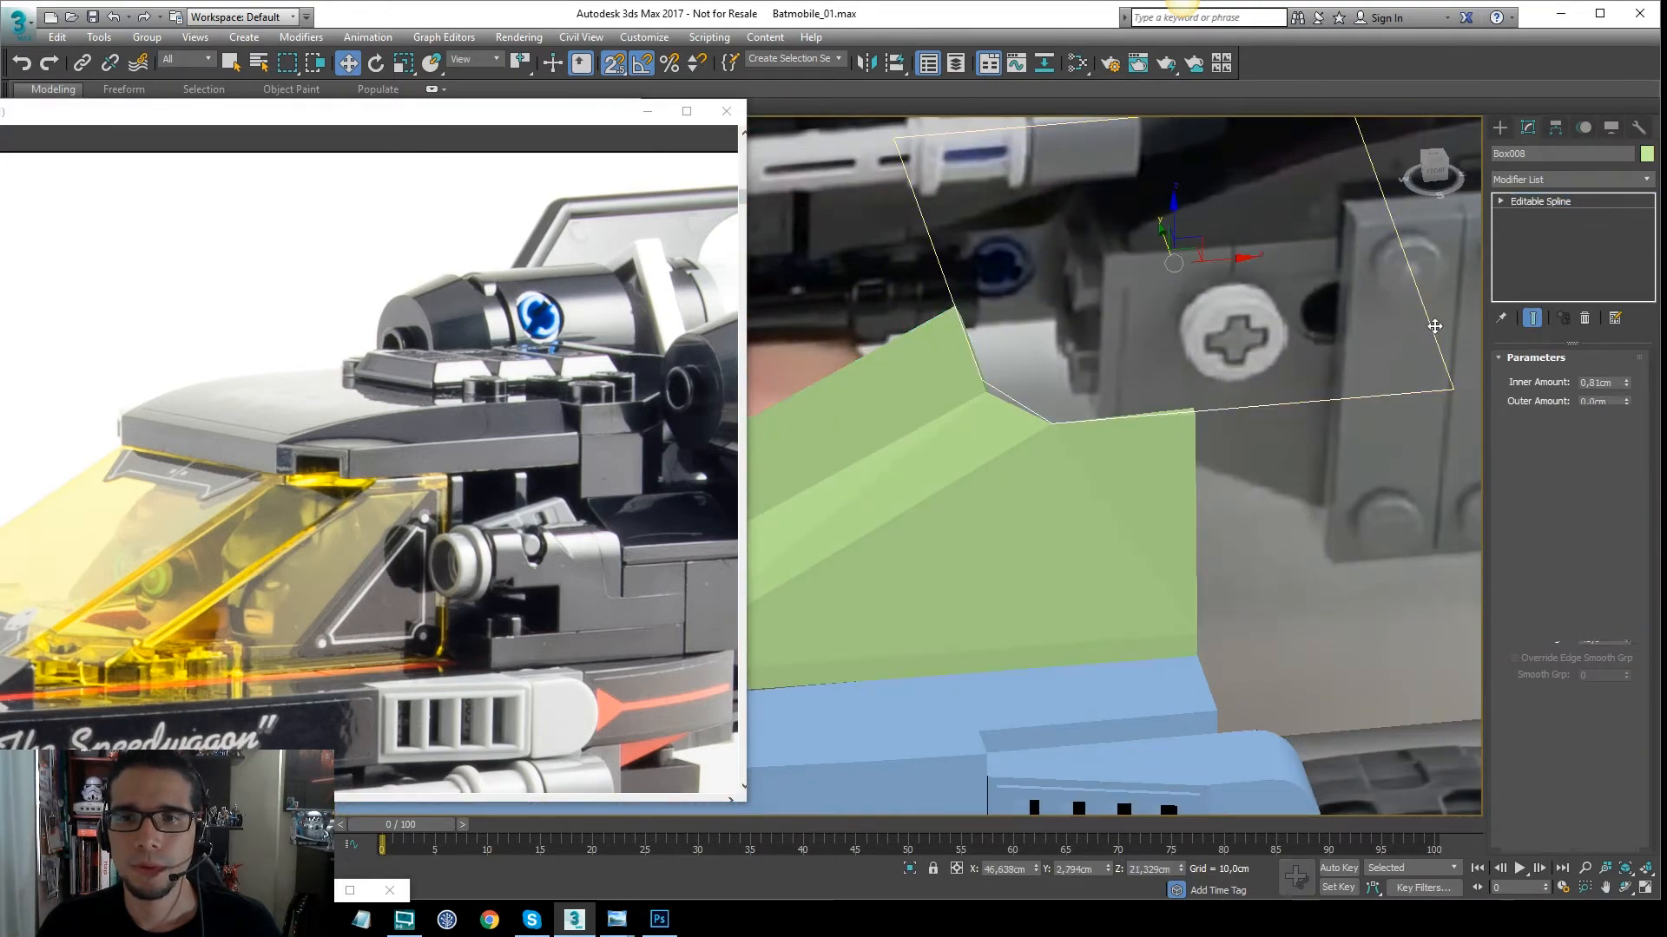
middle_click_drag(1305, 314, 1290, 377)
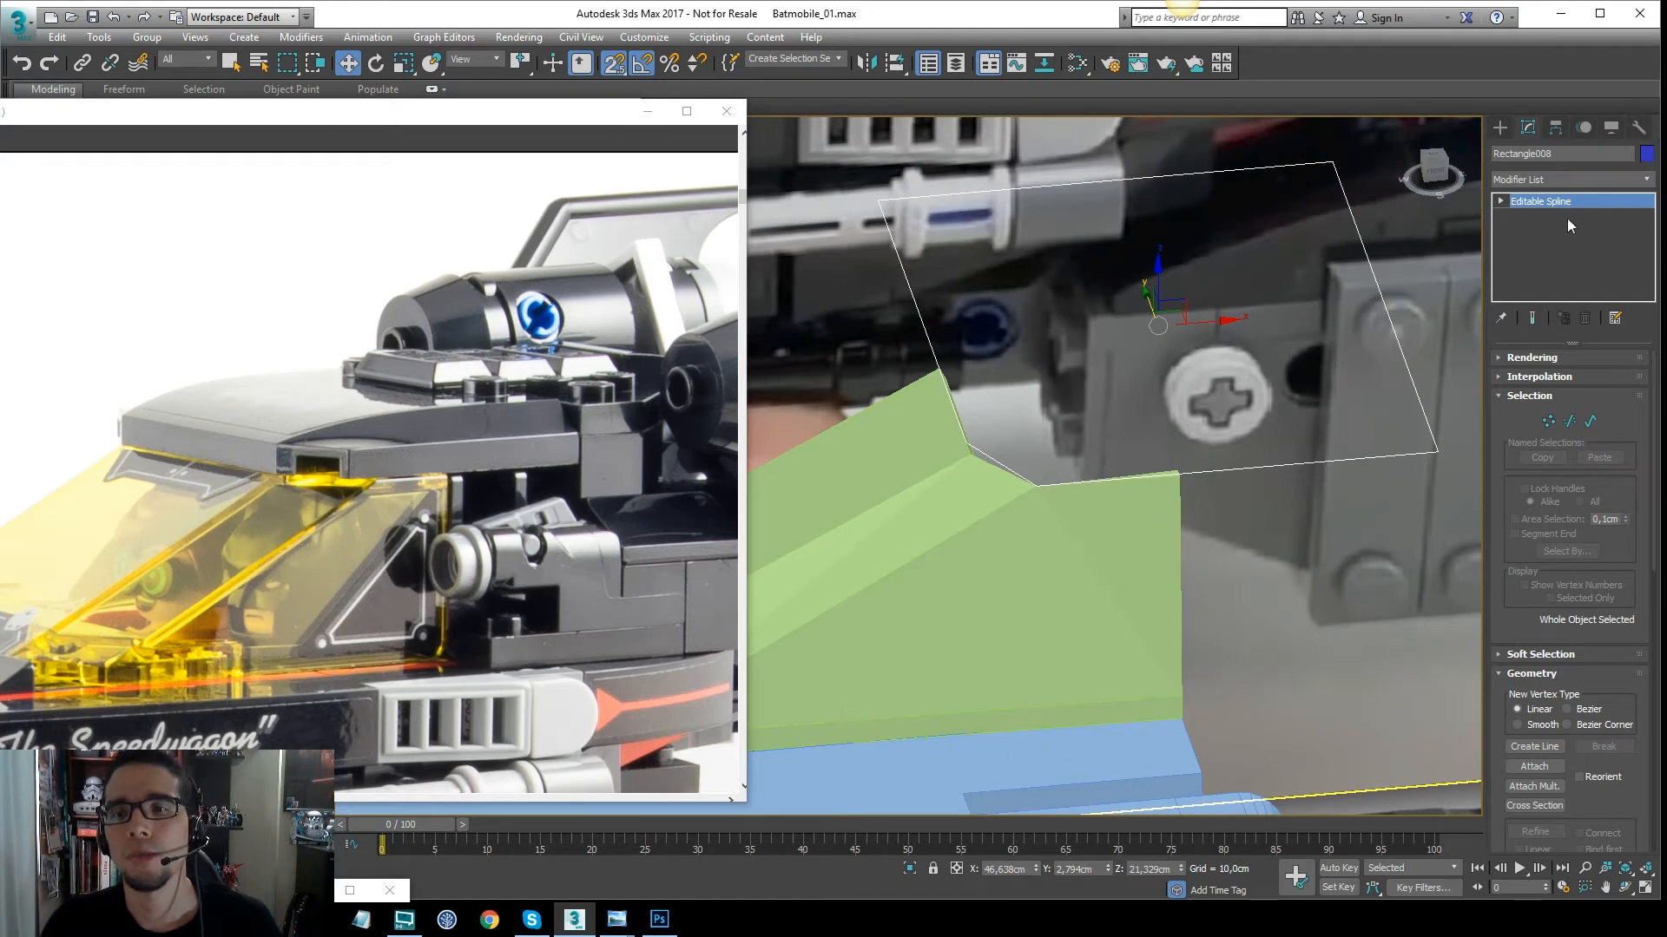
left_click(1541, 179)
type("ex")
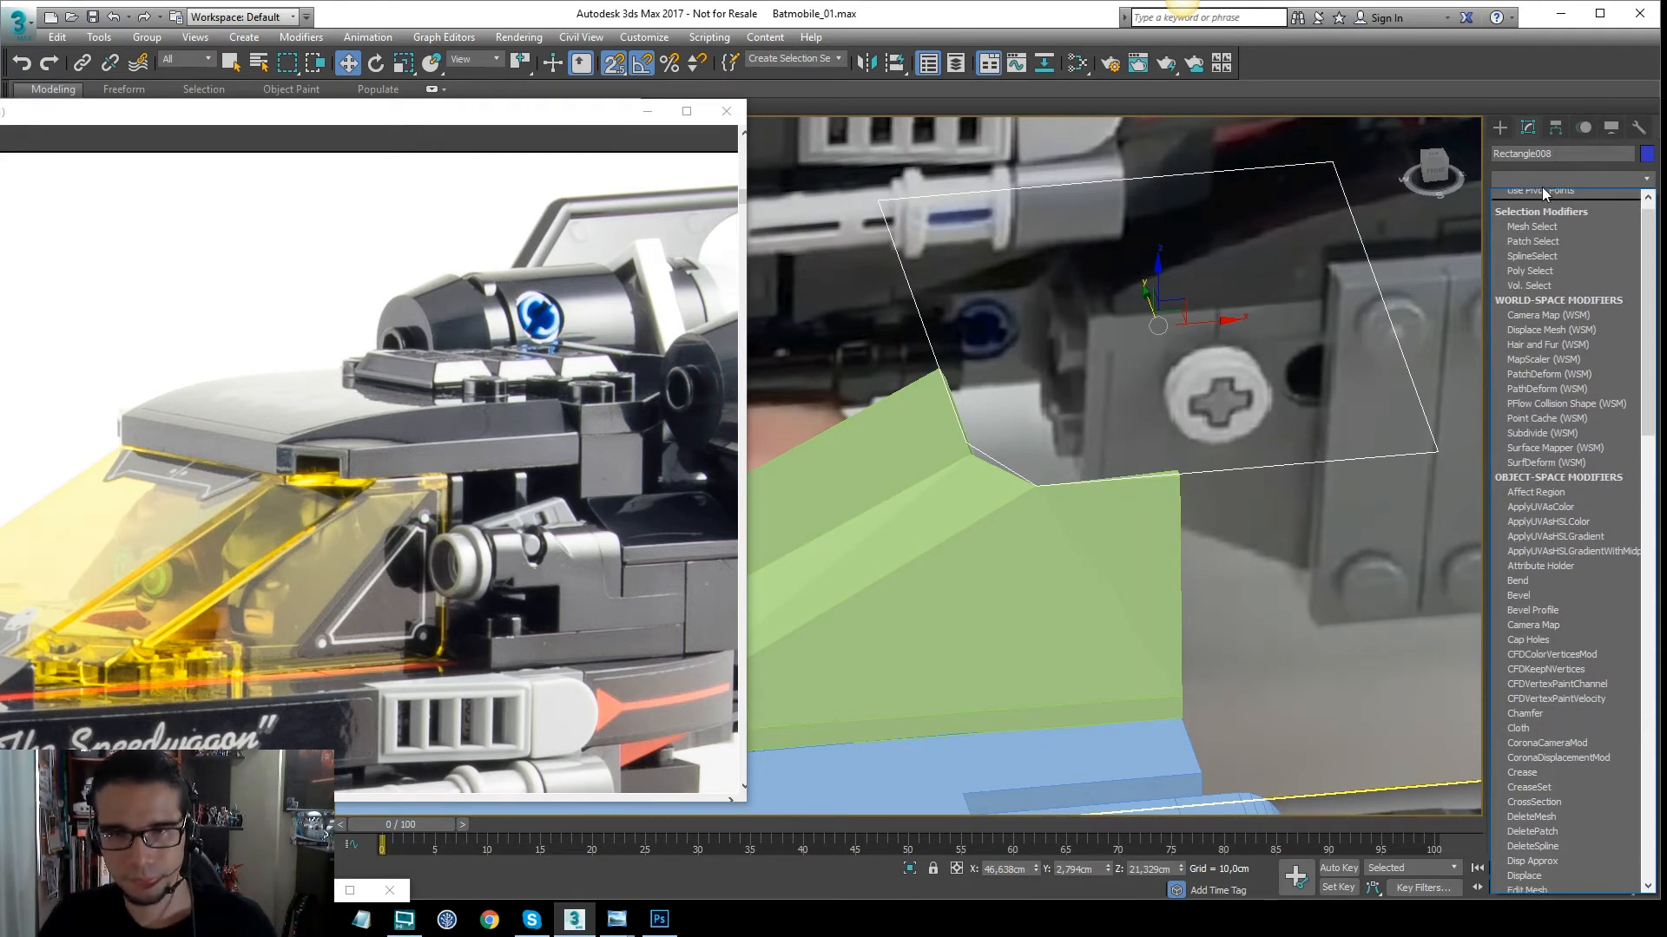
key("Return")
Examine the extruded roof's position against the side-view reference in the front view, using see-through and wireframe display
key("f")
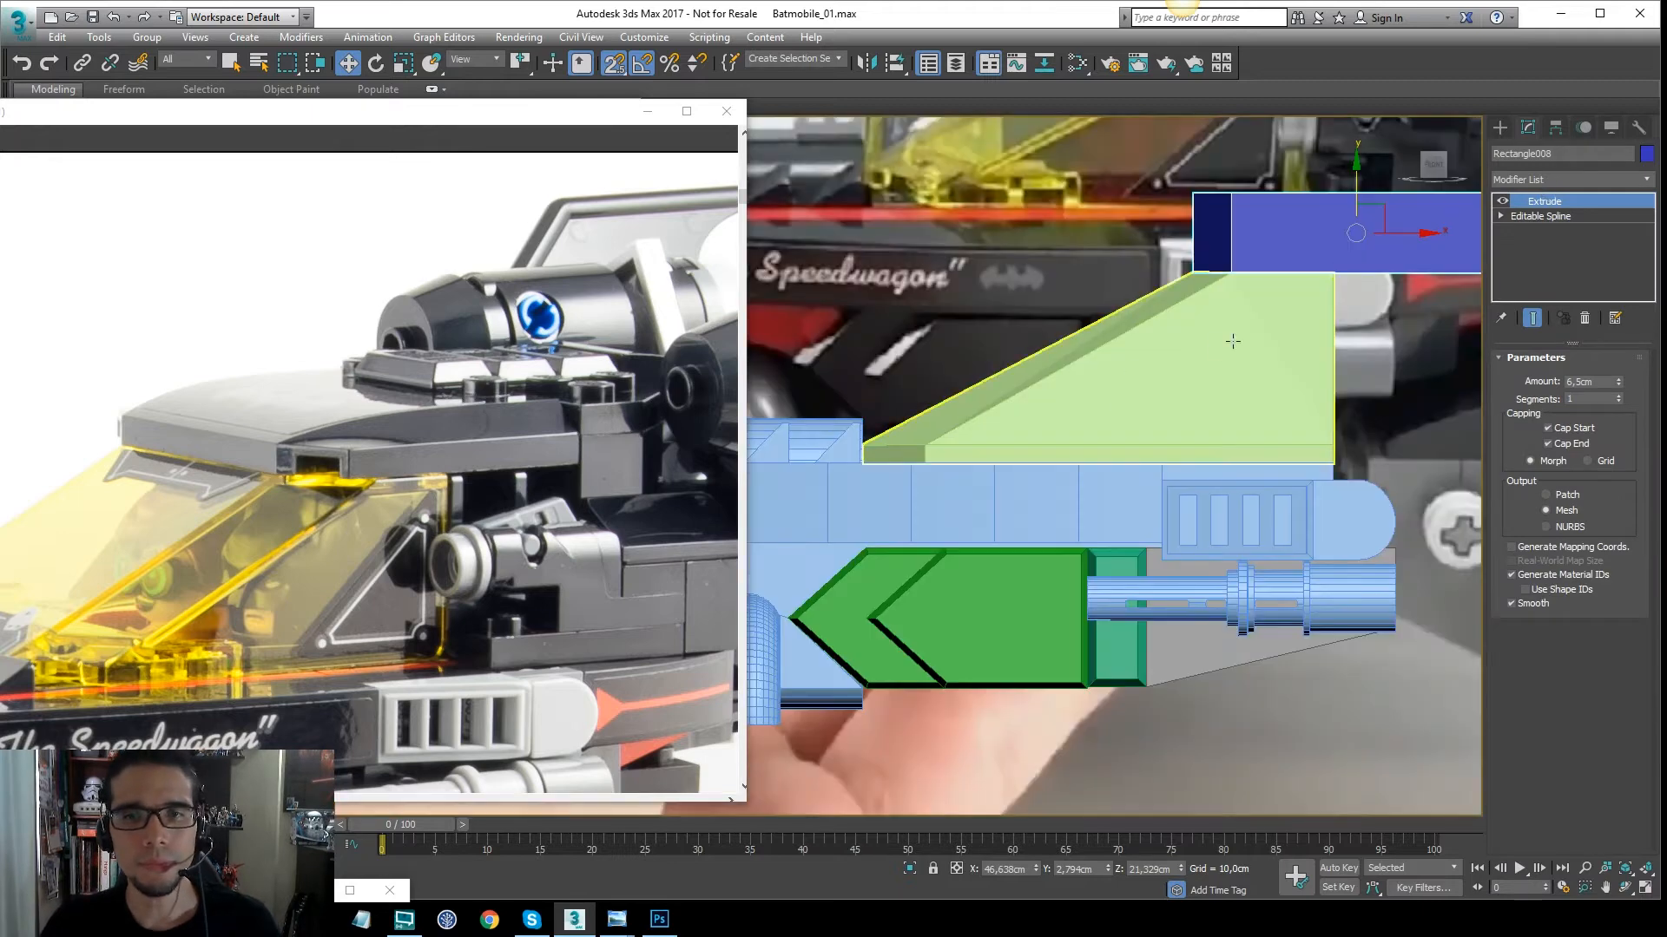
middle_click_drag(1233, 341, 1025, 438)
scroll(1128, 299, "up", 4)
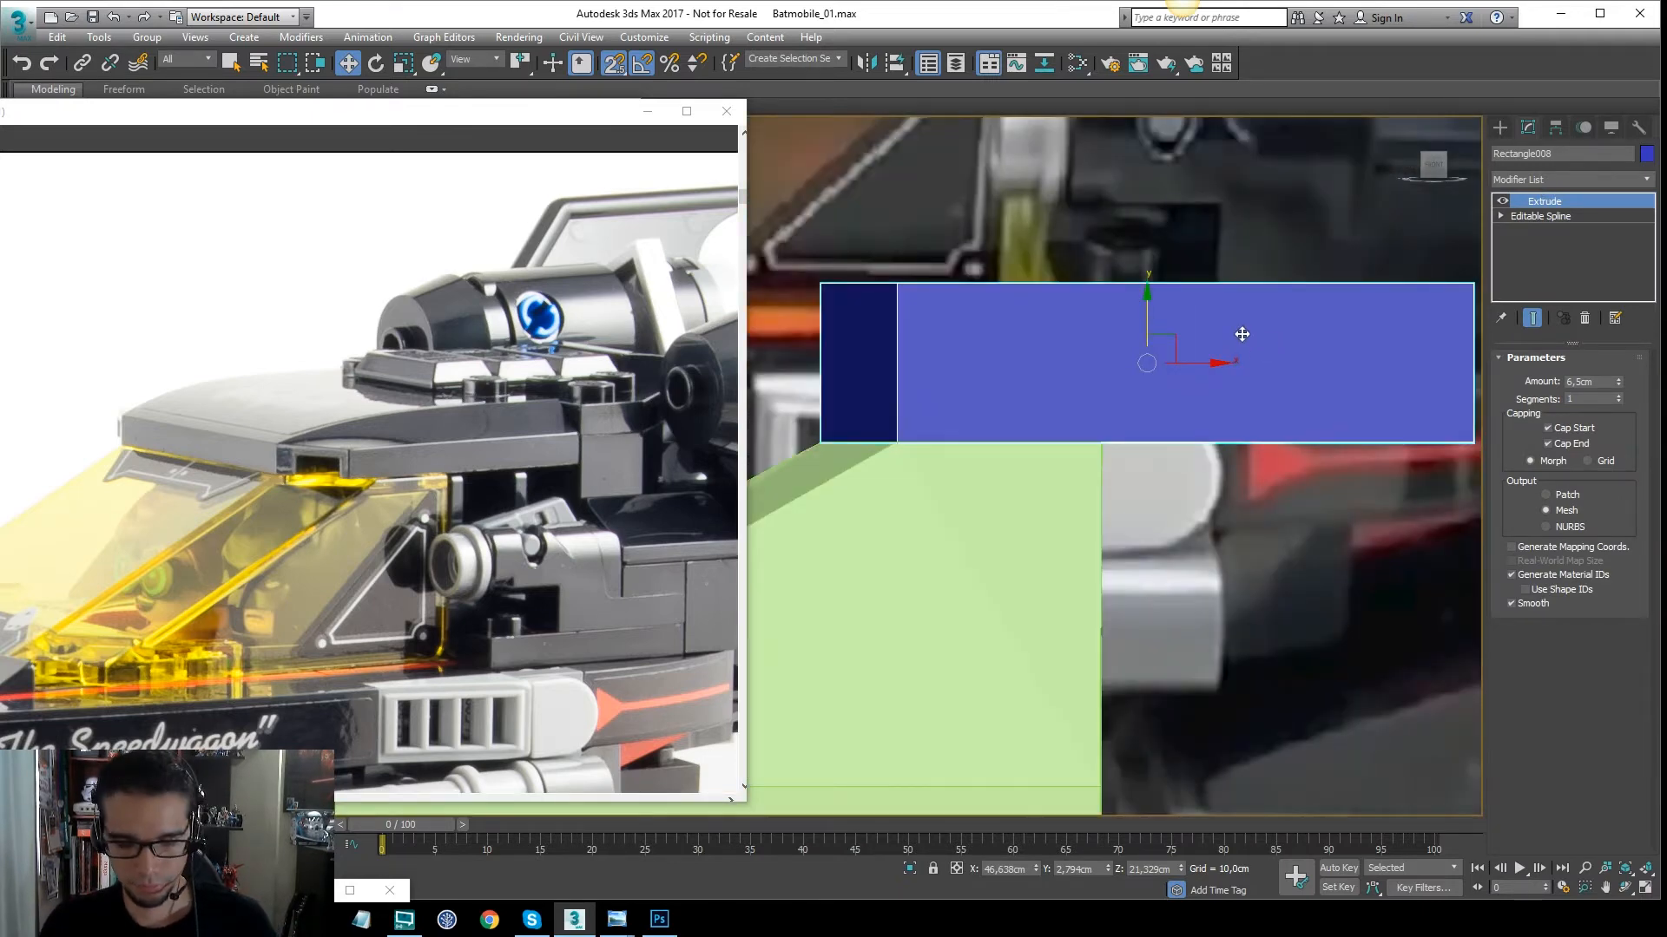
key("alt+x")
scroll(1243, 390, "down", 6)
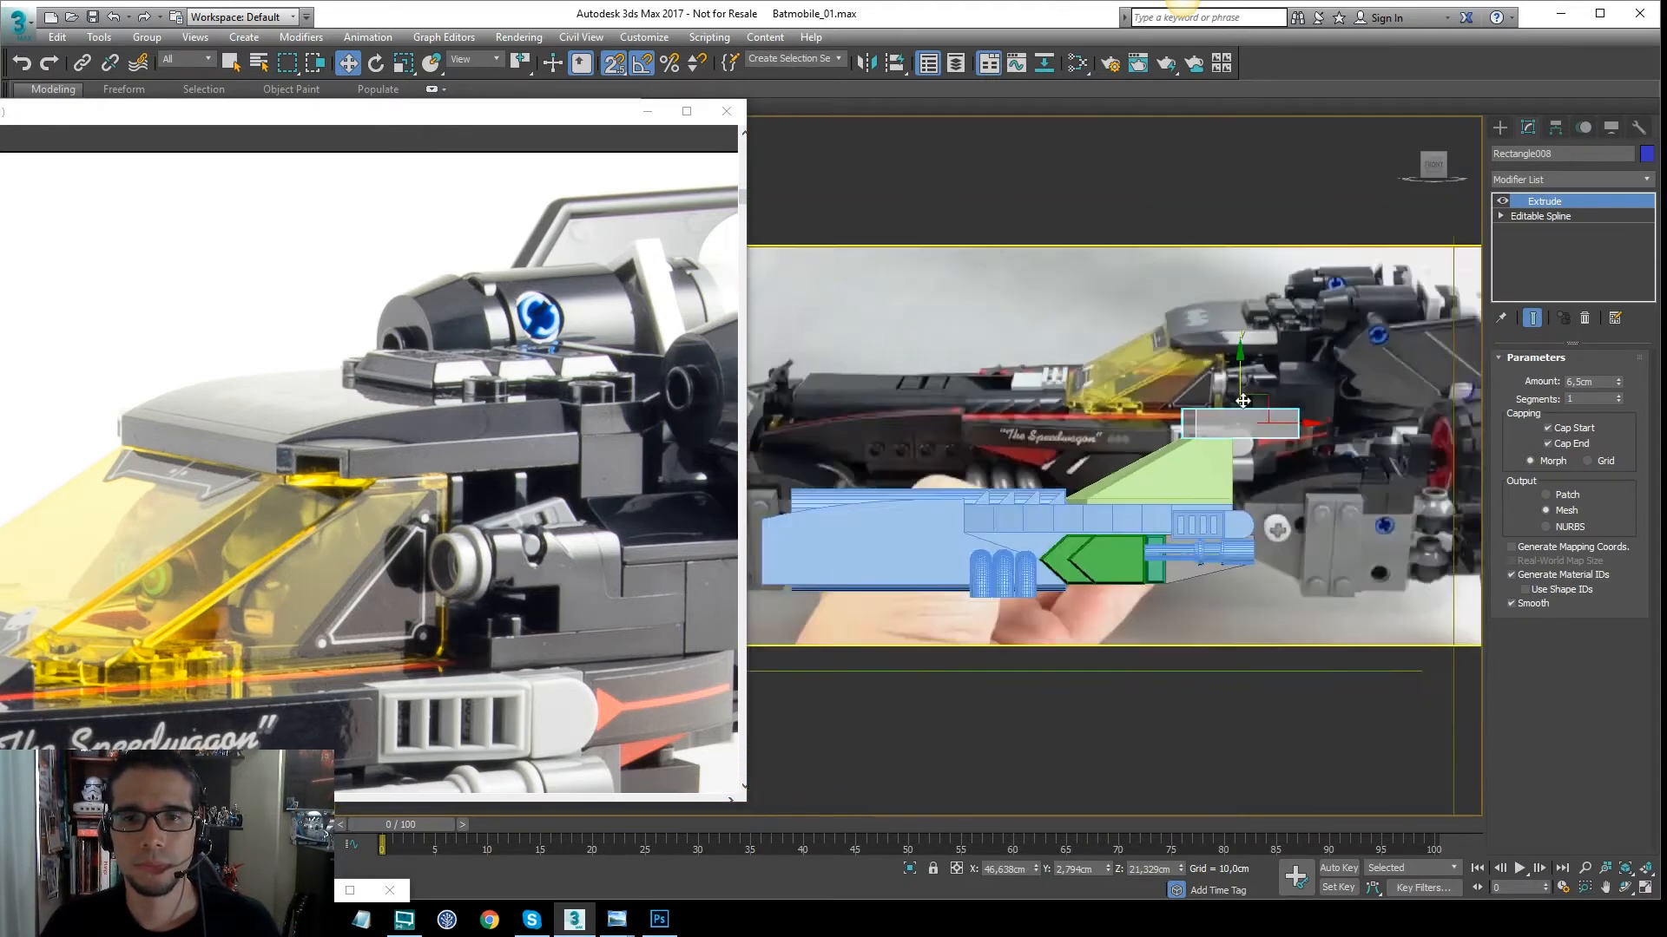
scroll(1243, 401, "down", 5)
mouse_move(1243, 400)
middle_mouse_down("alt")
mouse_move(1272, 448)
mouse_move(1326, 395)
mouse_move(1225, 410)
middle_mouse_up("alt")
key("f")
scroll(1185, 364, "down", 4)
key("F3")
middle_click_drag(1201, 349, 1212, 389)
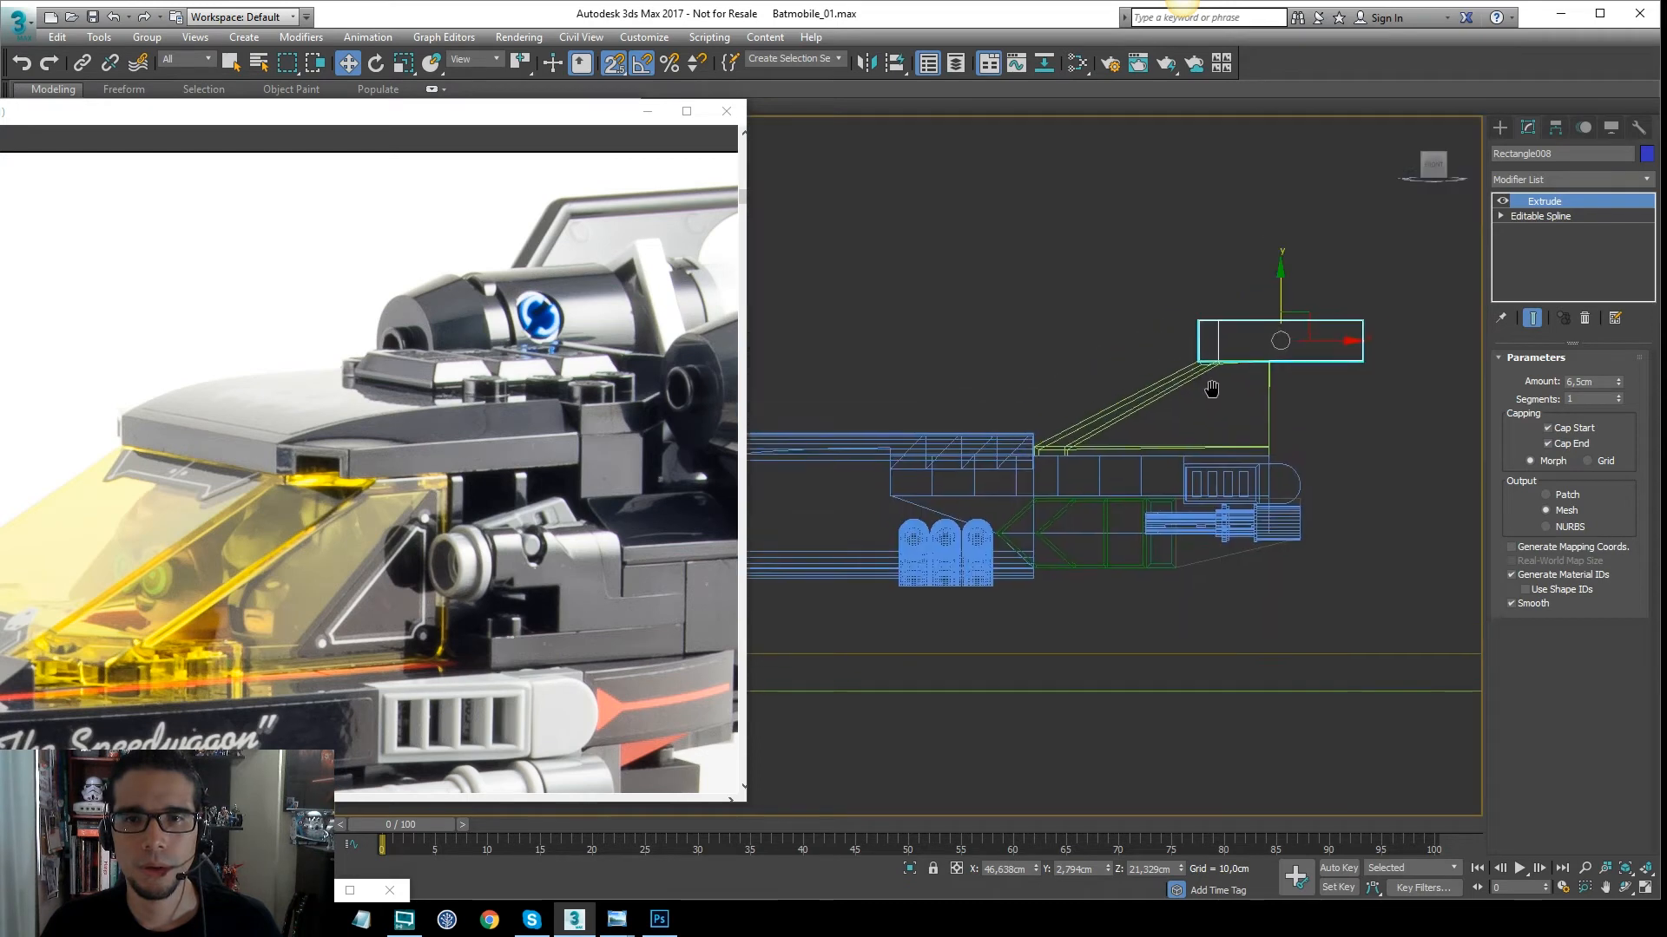
Undo the roof extrusion and the accidental shift of the side-view reference plane
scroll(1212, 389, "down", 3)
key("F3")
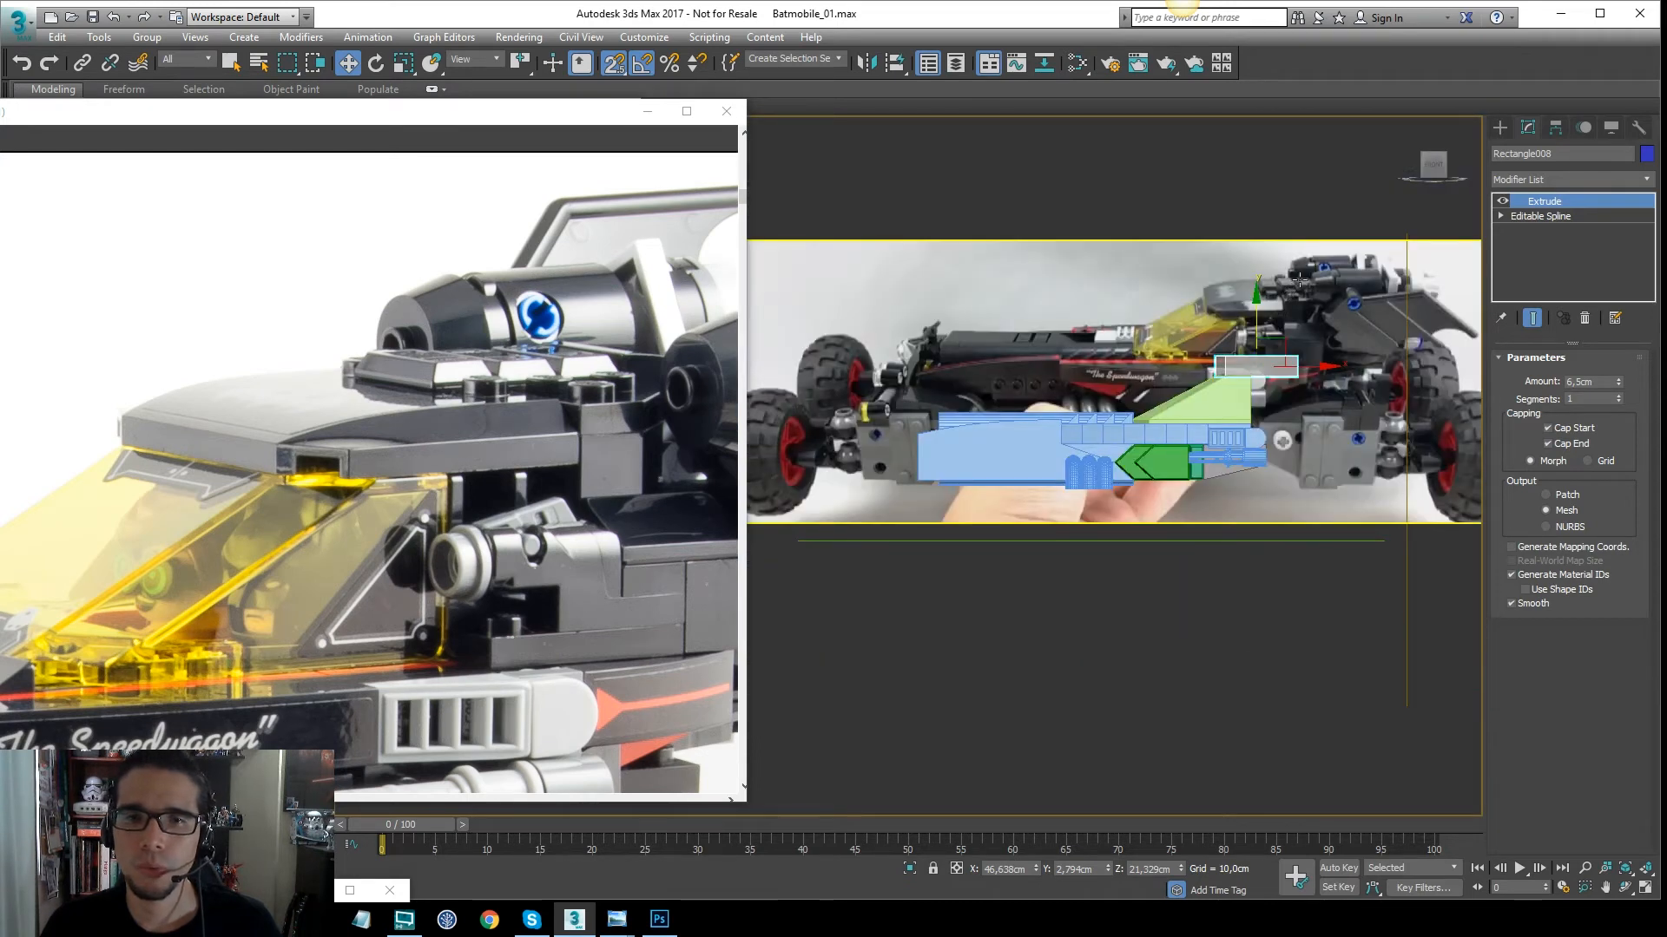
left_click(1292, 265)
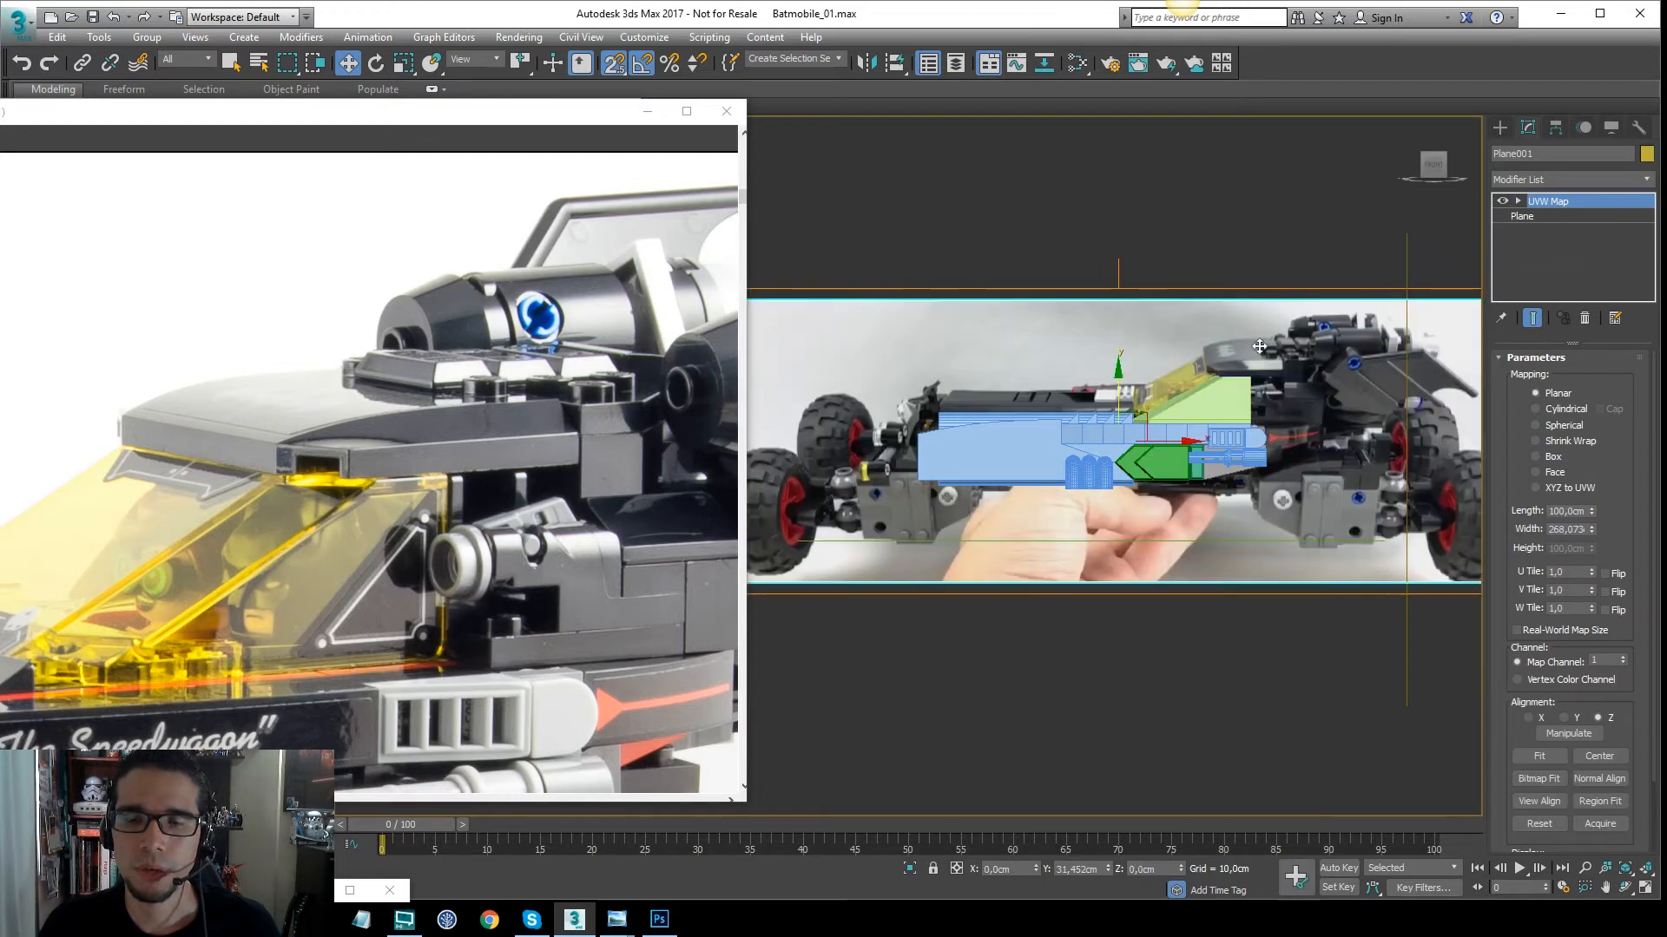
Check in wireframe whether the canopy's top vertices are level with the roof outline
key("F3")
scroll(1254, 382, "up", 4)
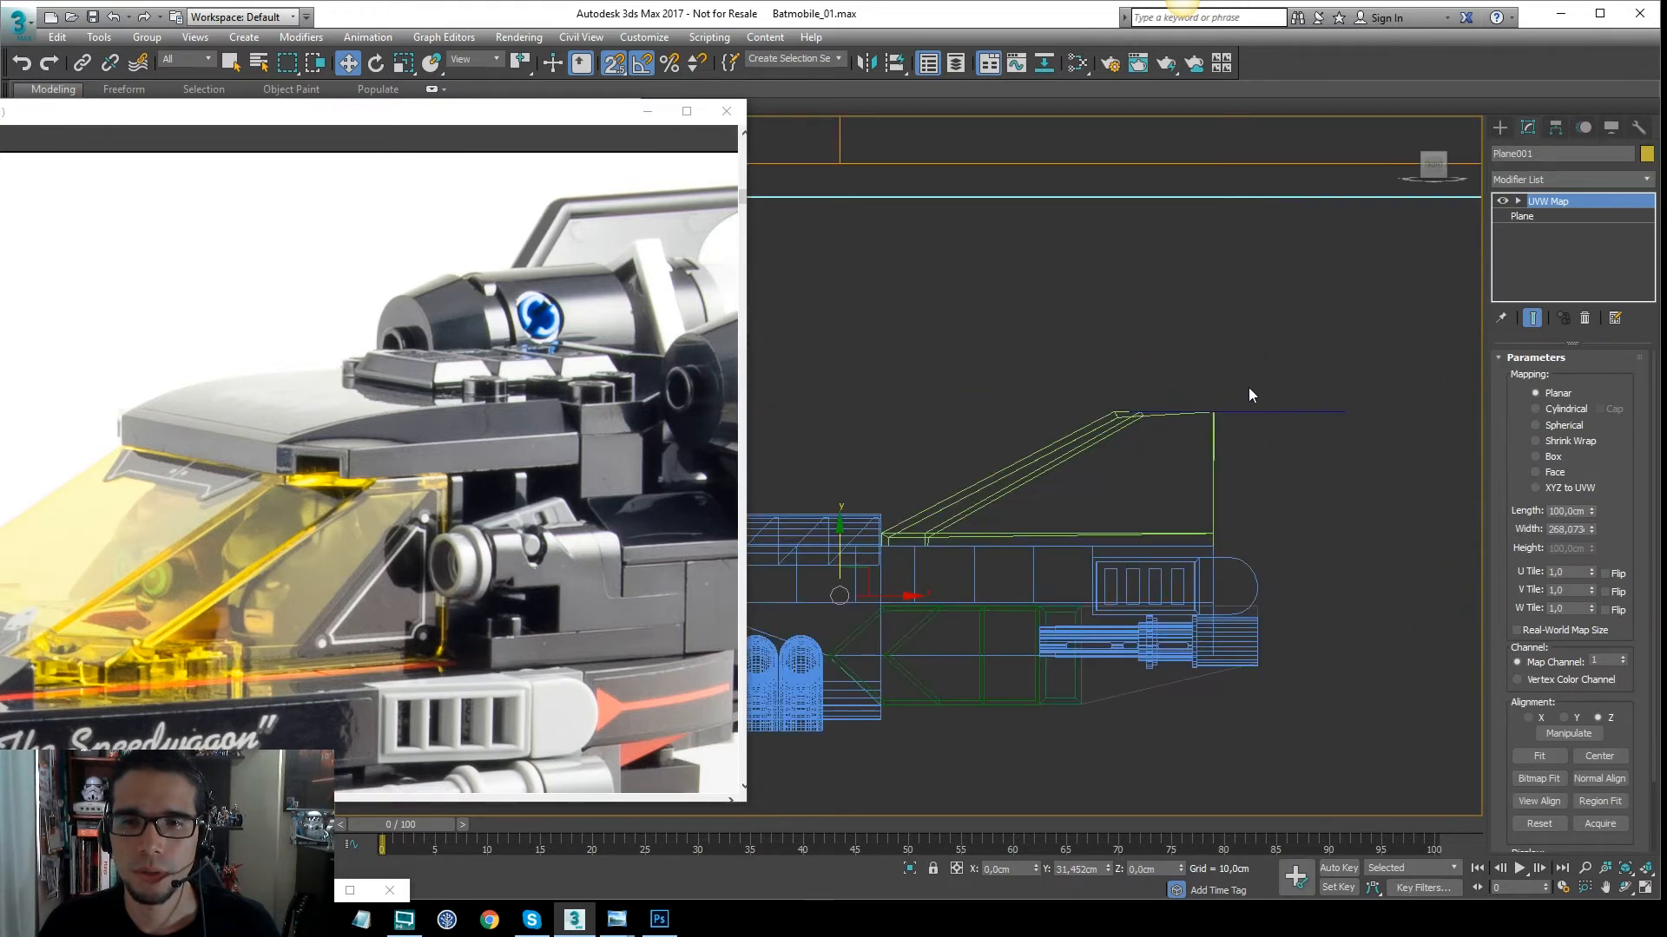
left_click(1213, 444)
left_click(1547, 217)
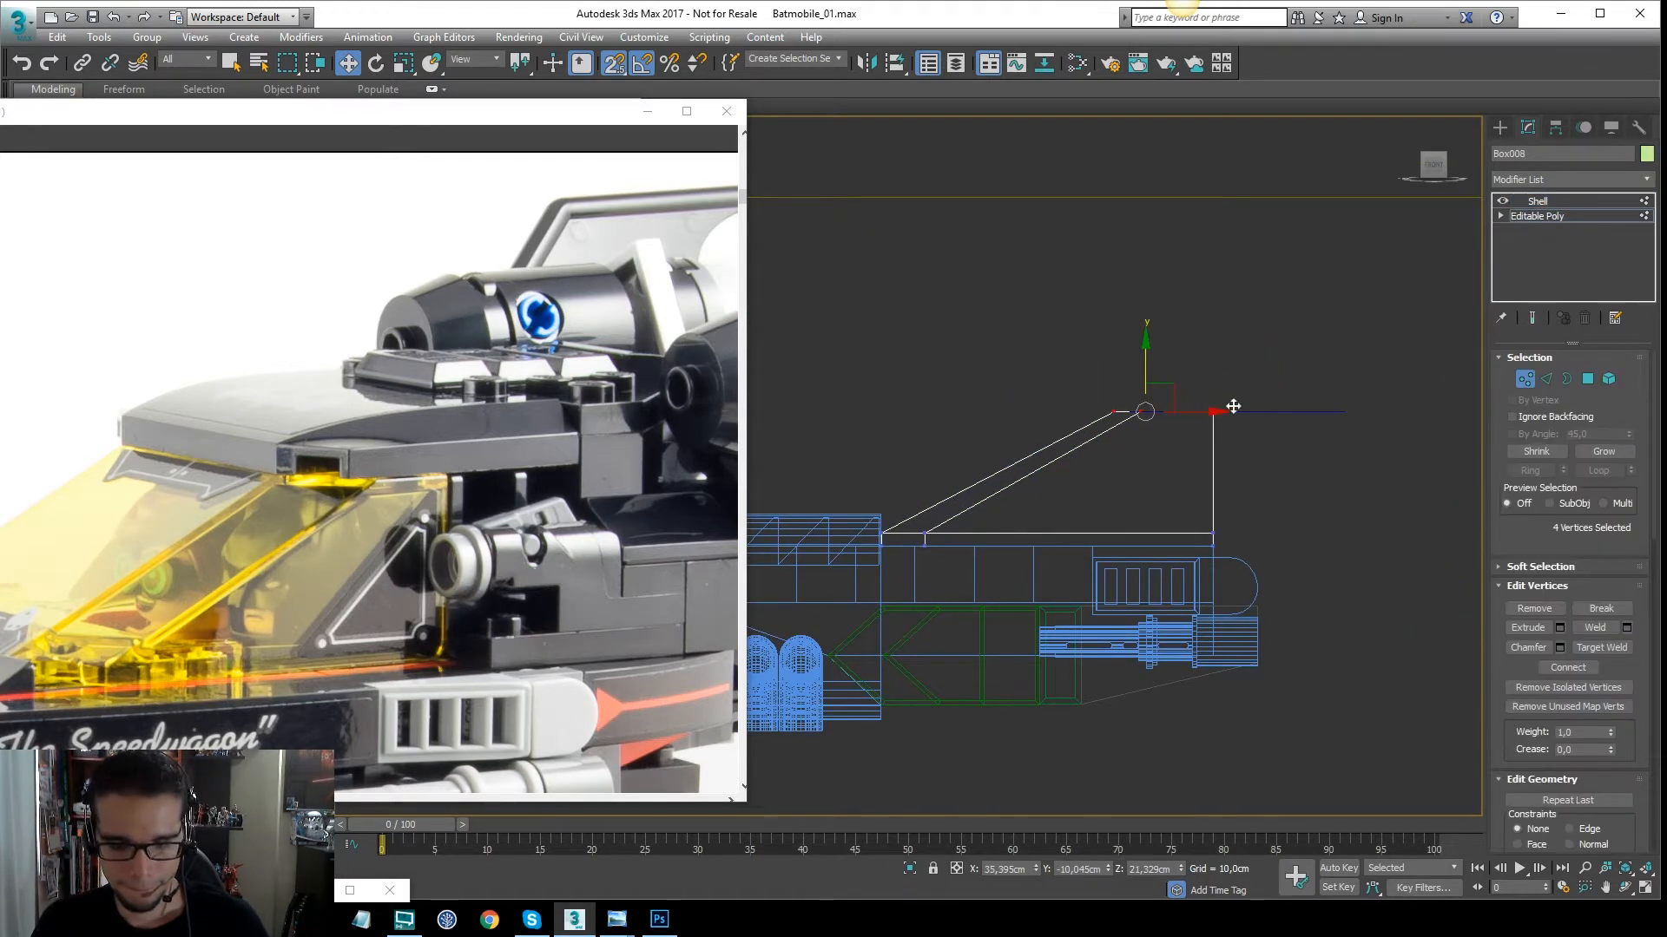
key("r")
scroll(1143, 405, "up", 3)
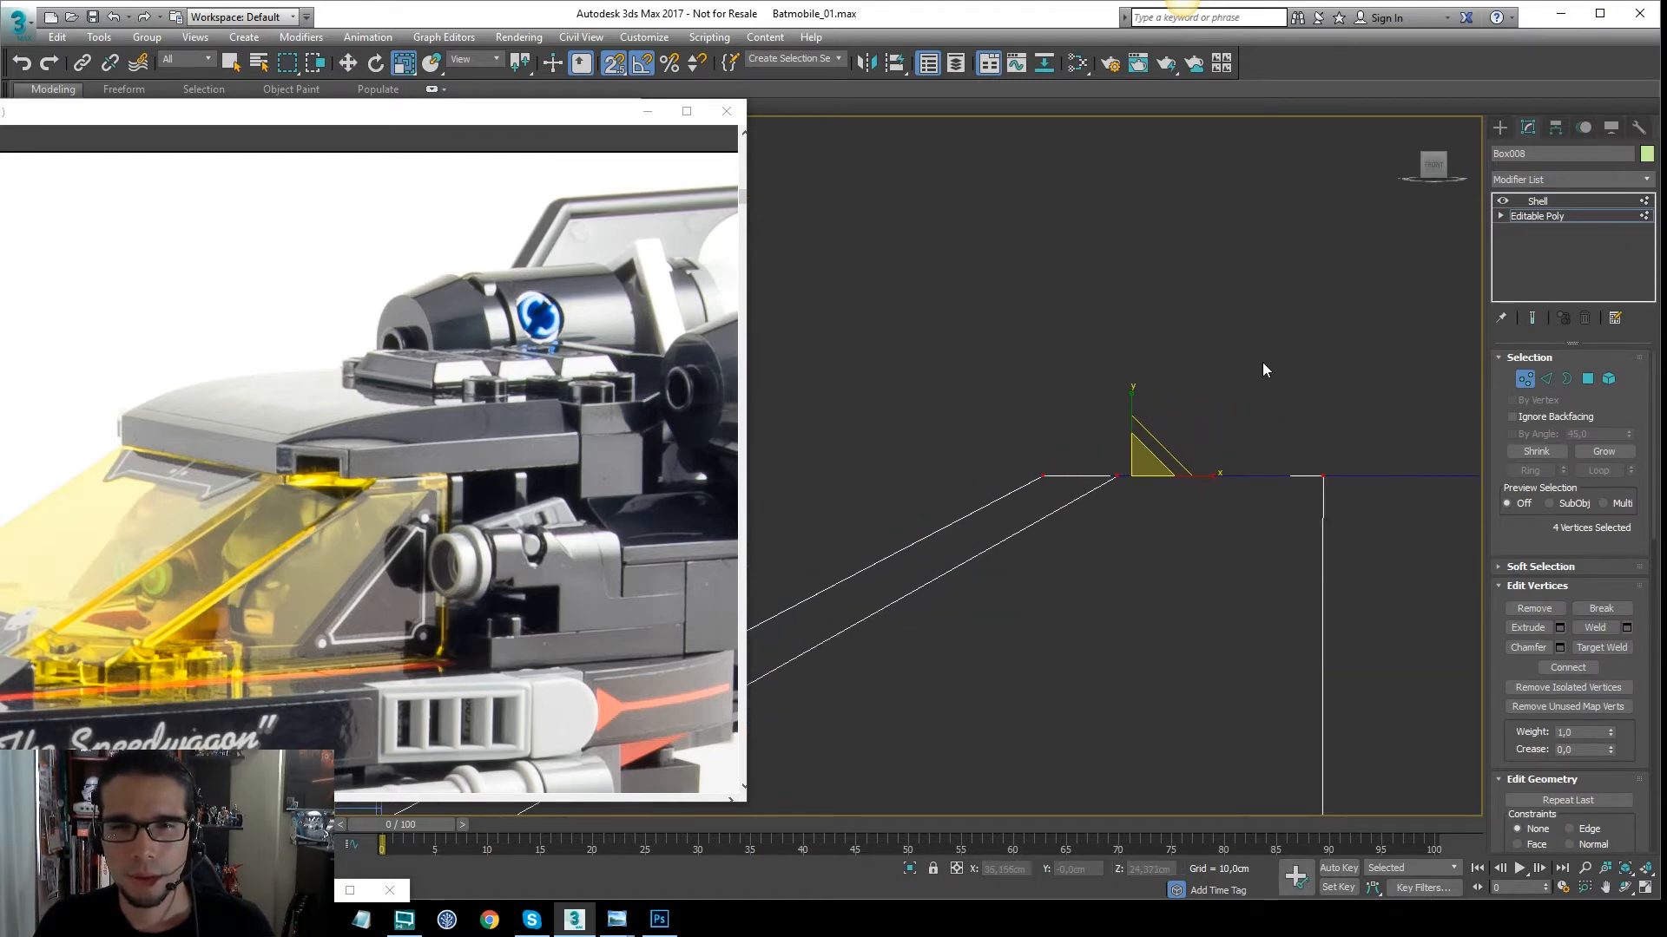
left_click(1537, 202)
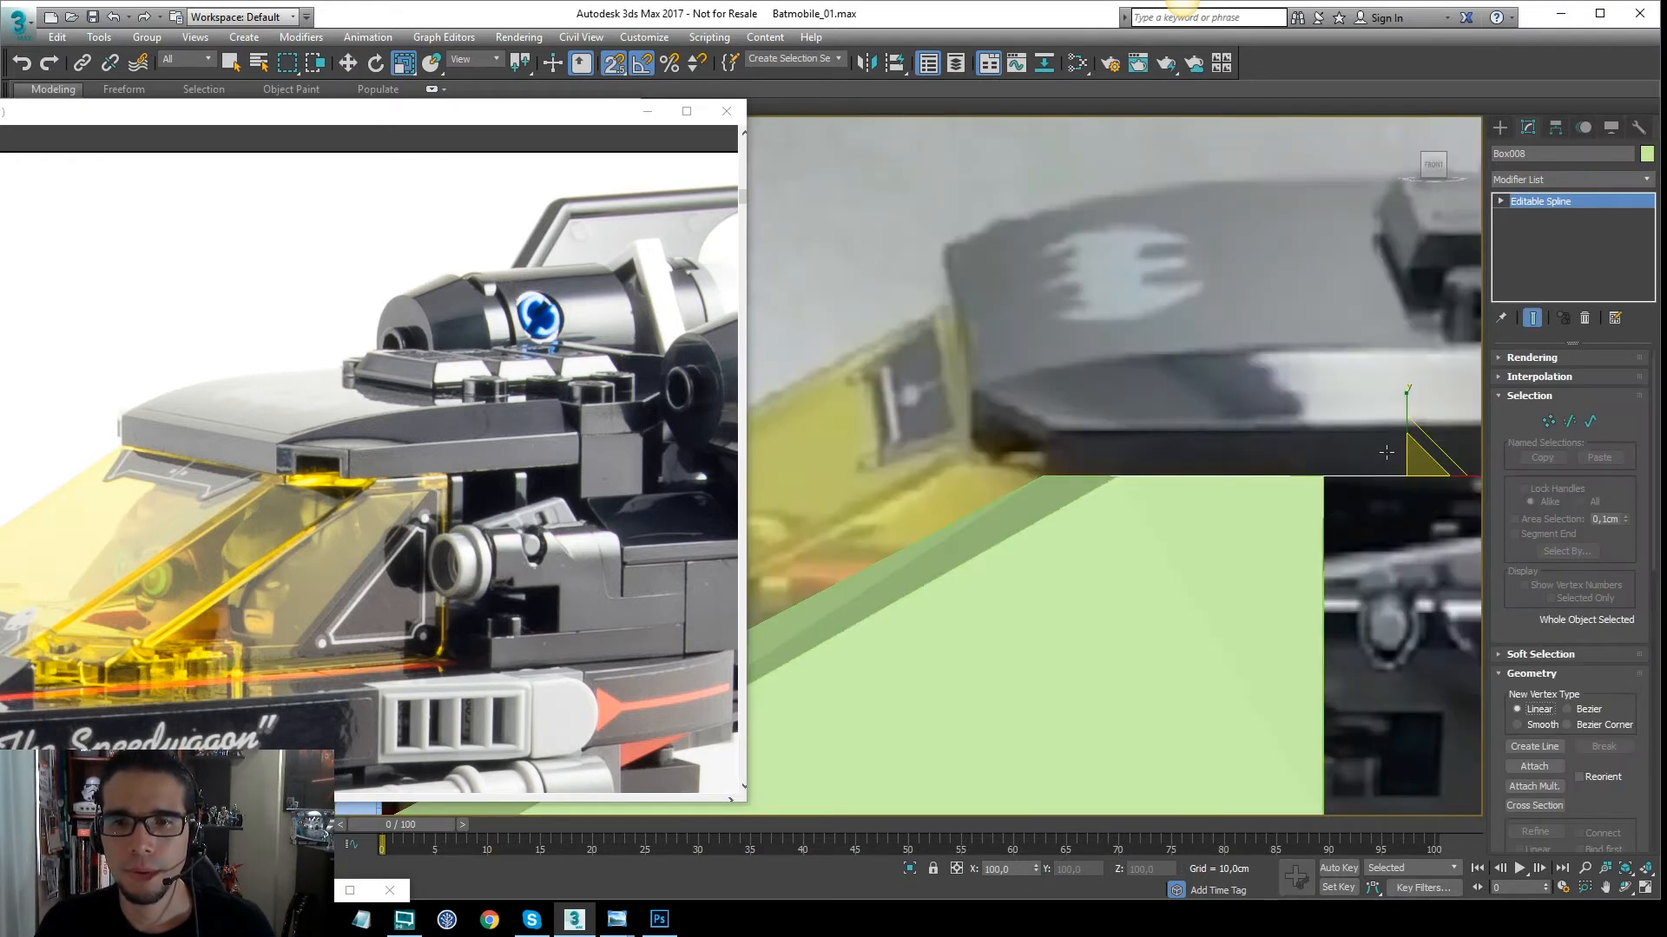
Extrude the roof outline upward by 2 cm and make it see-through over the side-view reference
scroll(1111, 469, "up", 2)
key("w")
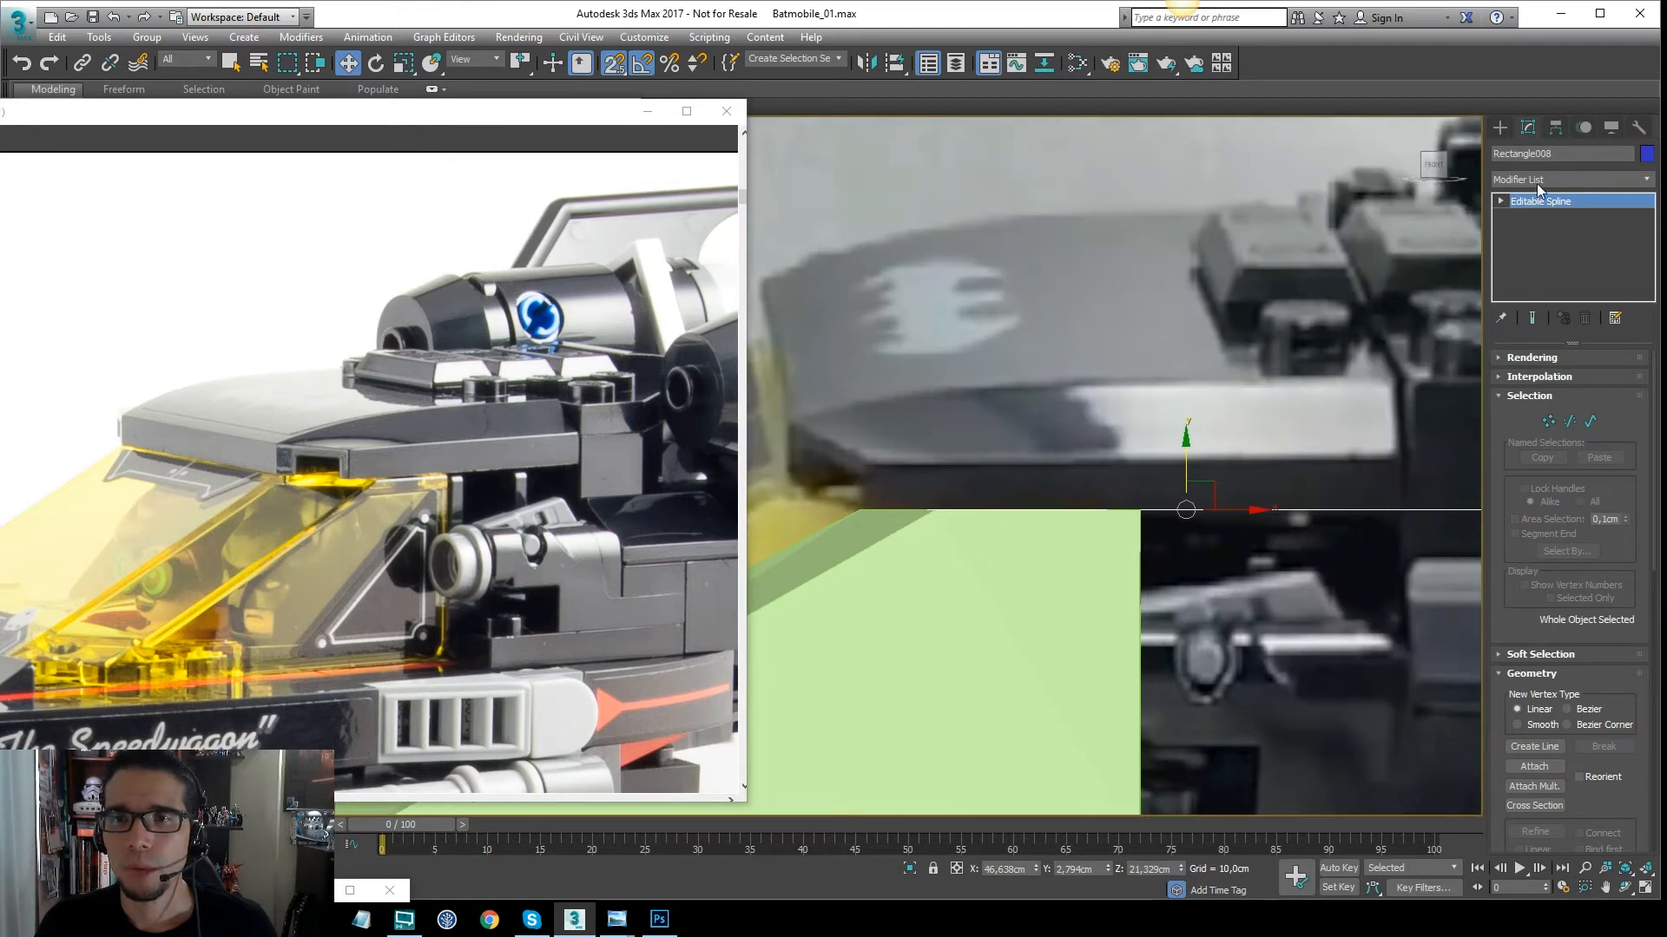
left_click(1536, 182)
type("ex")
key("Return")
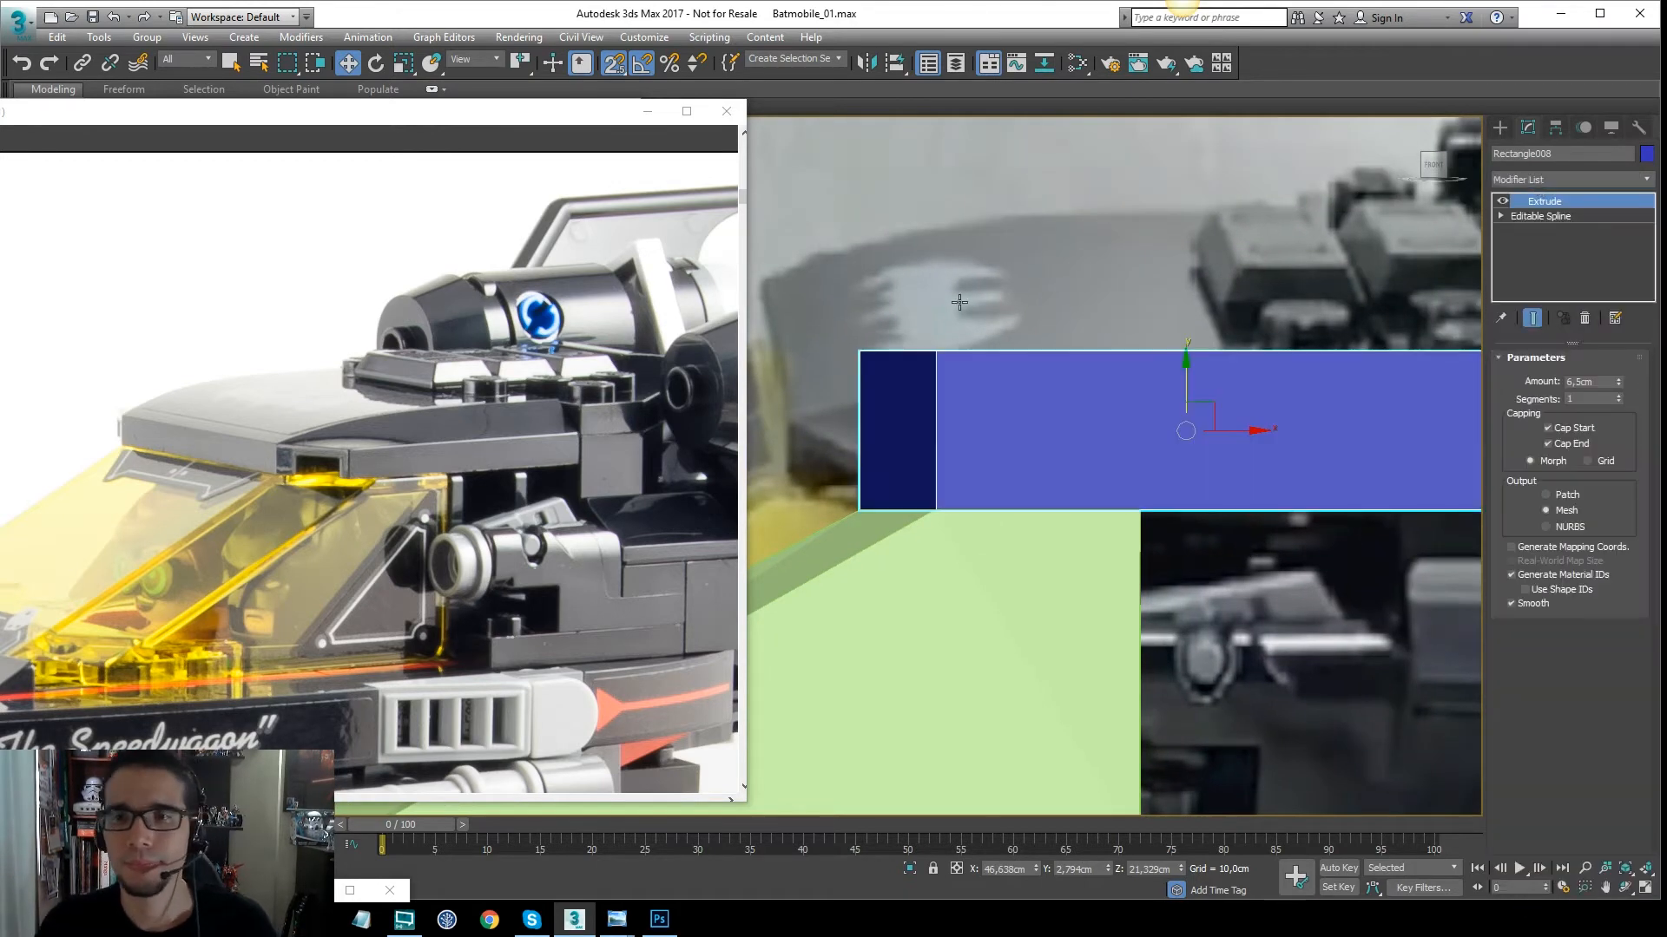
key("alt+x")
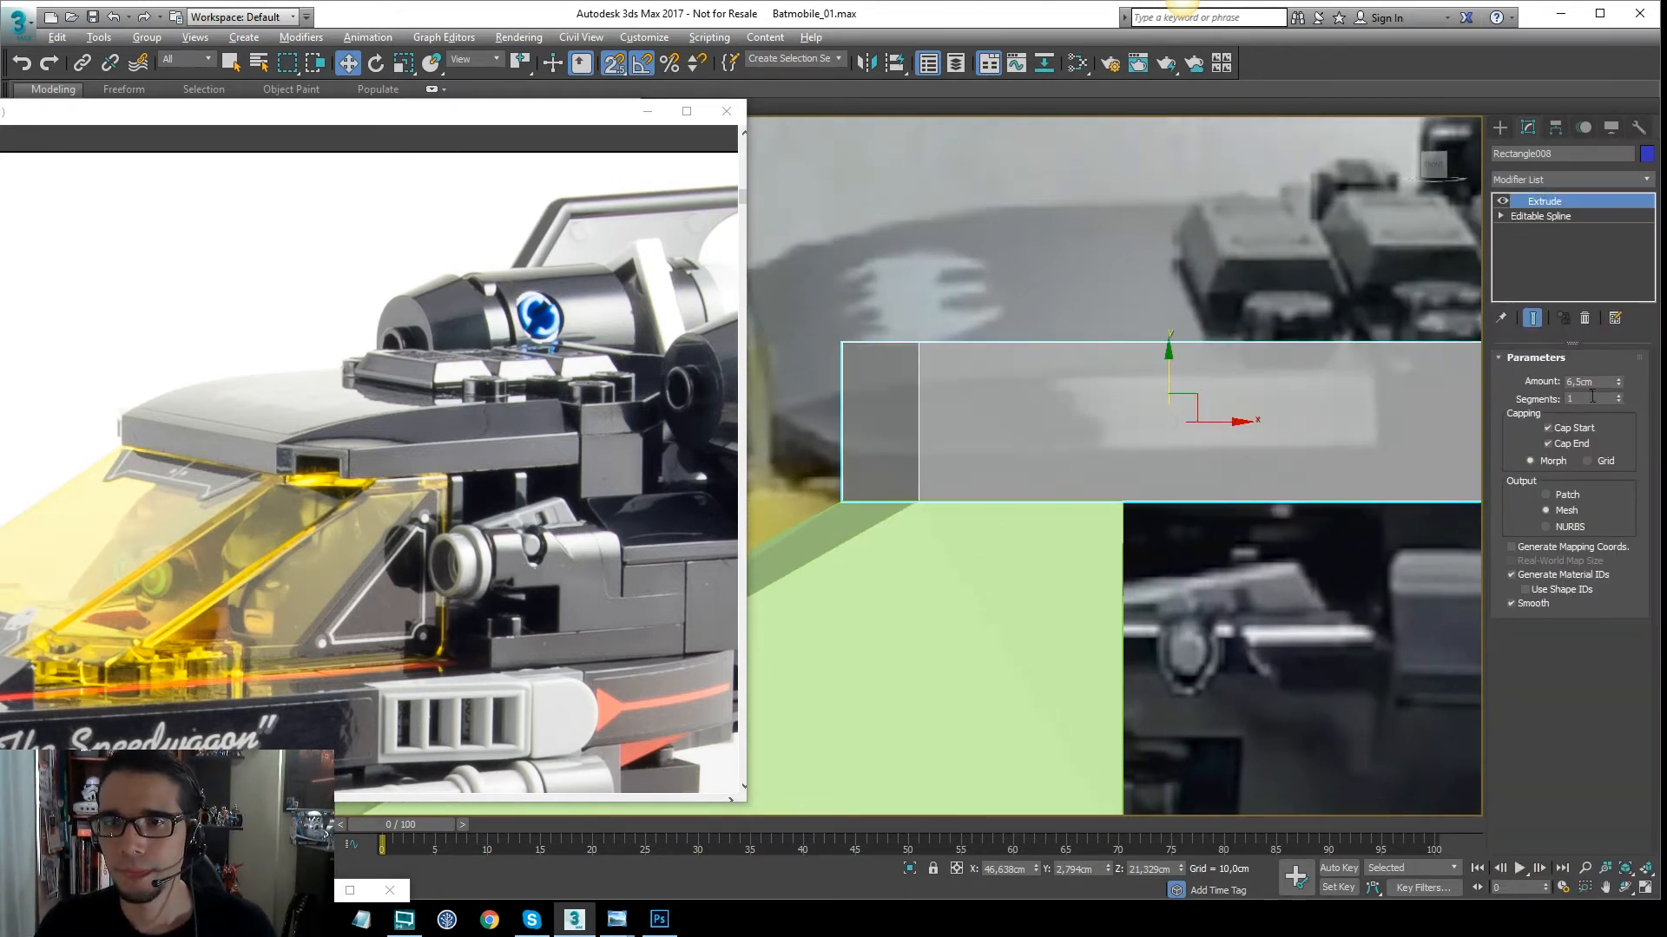
left_click_drag(1619, 389, 1619, 375)
scroll(1216, 390, "down", 5)
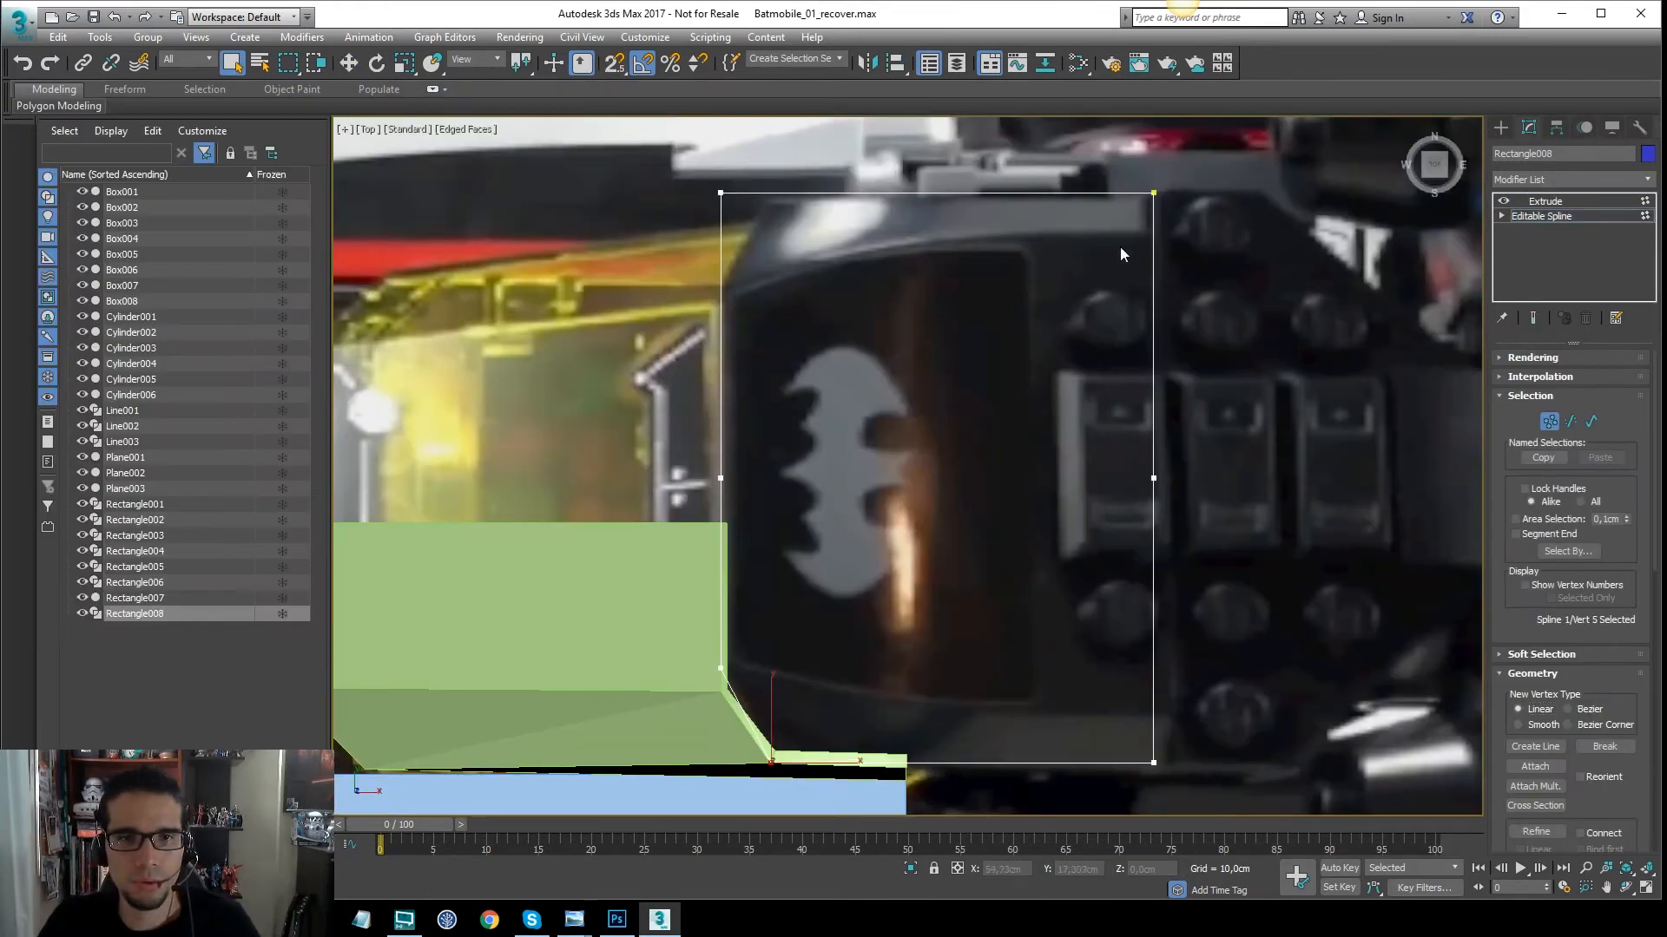
Delete the roof outline's two upper vertices and turn the front and rear midpoint vertices into straight corners, keeping the lower half
left_click_drag(1212, 173, 647, 237)
key("Delete")
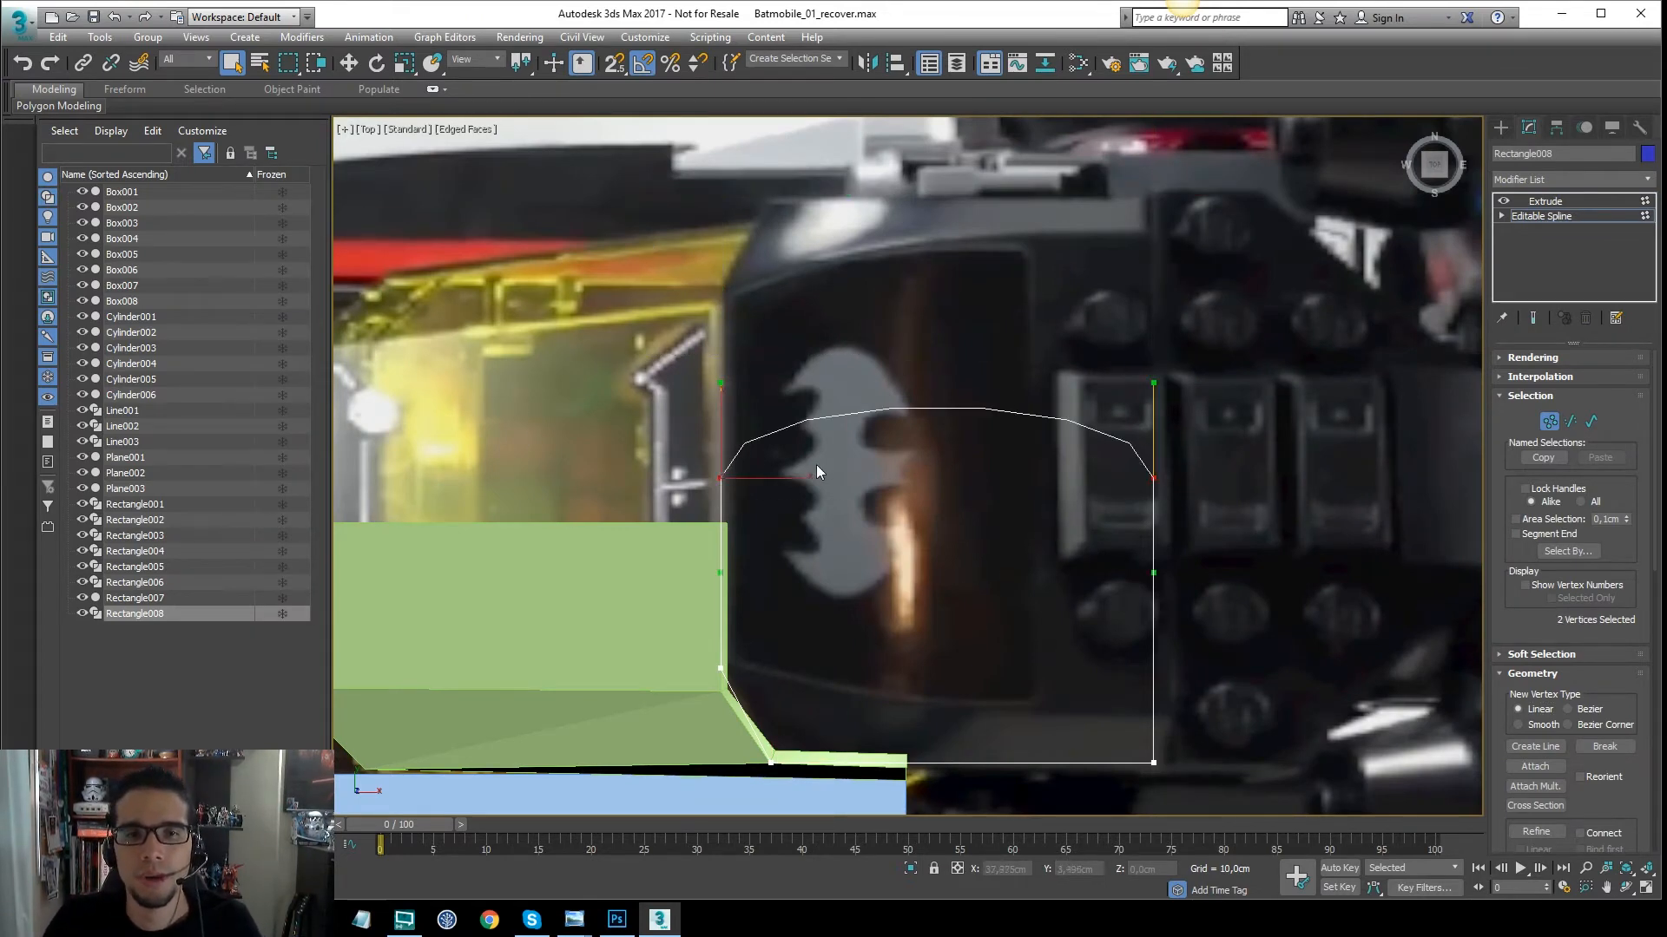
right_click(746, 477)
left_click(740, 379)
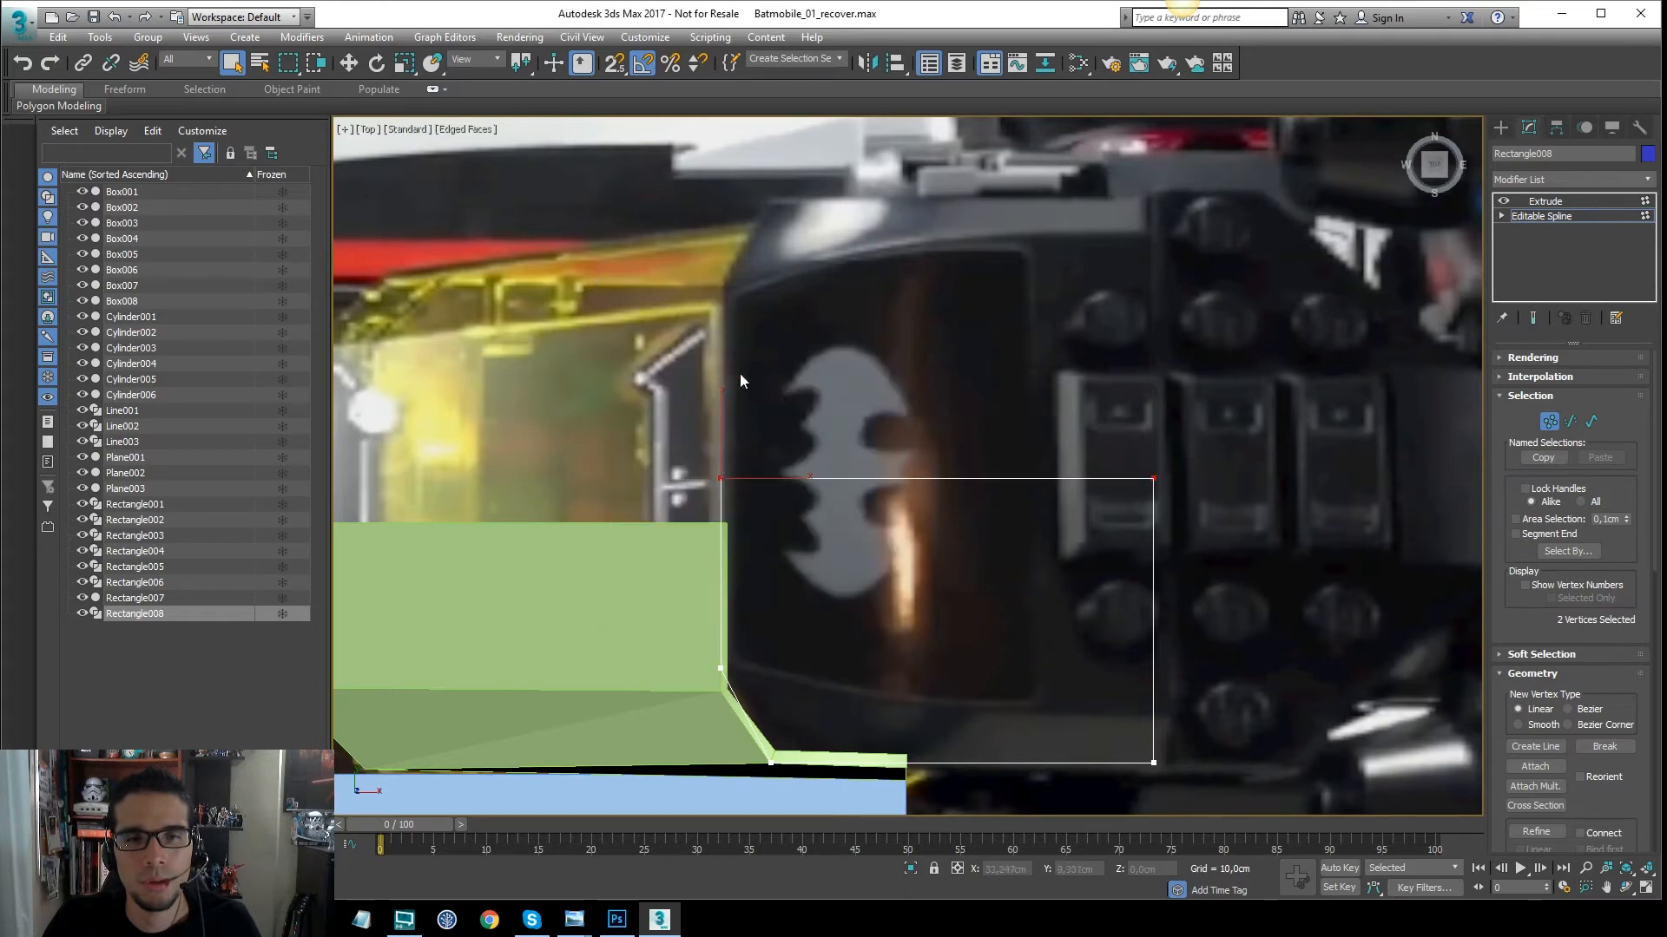
middle_click_drag(741, 375, 790, 299, "alt")
left_click(1545, 217)
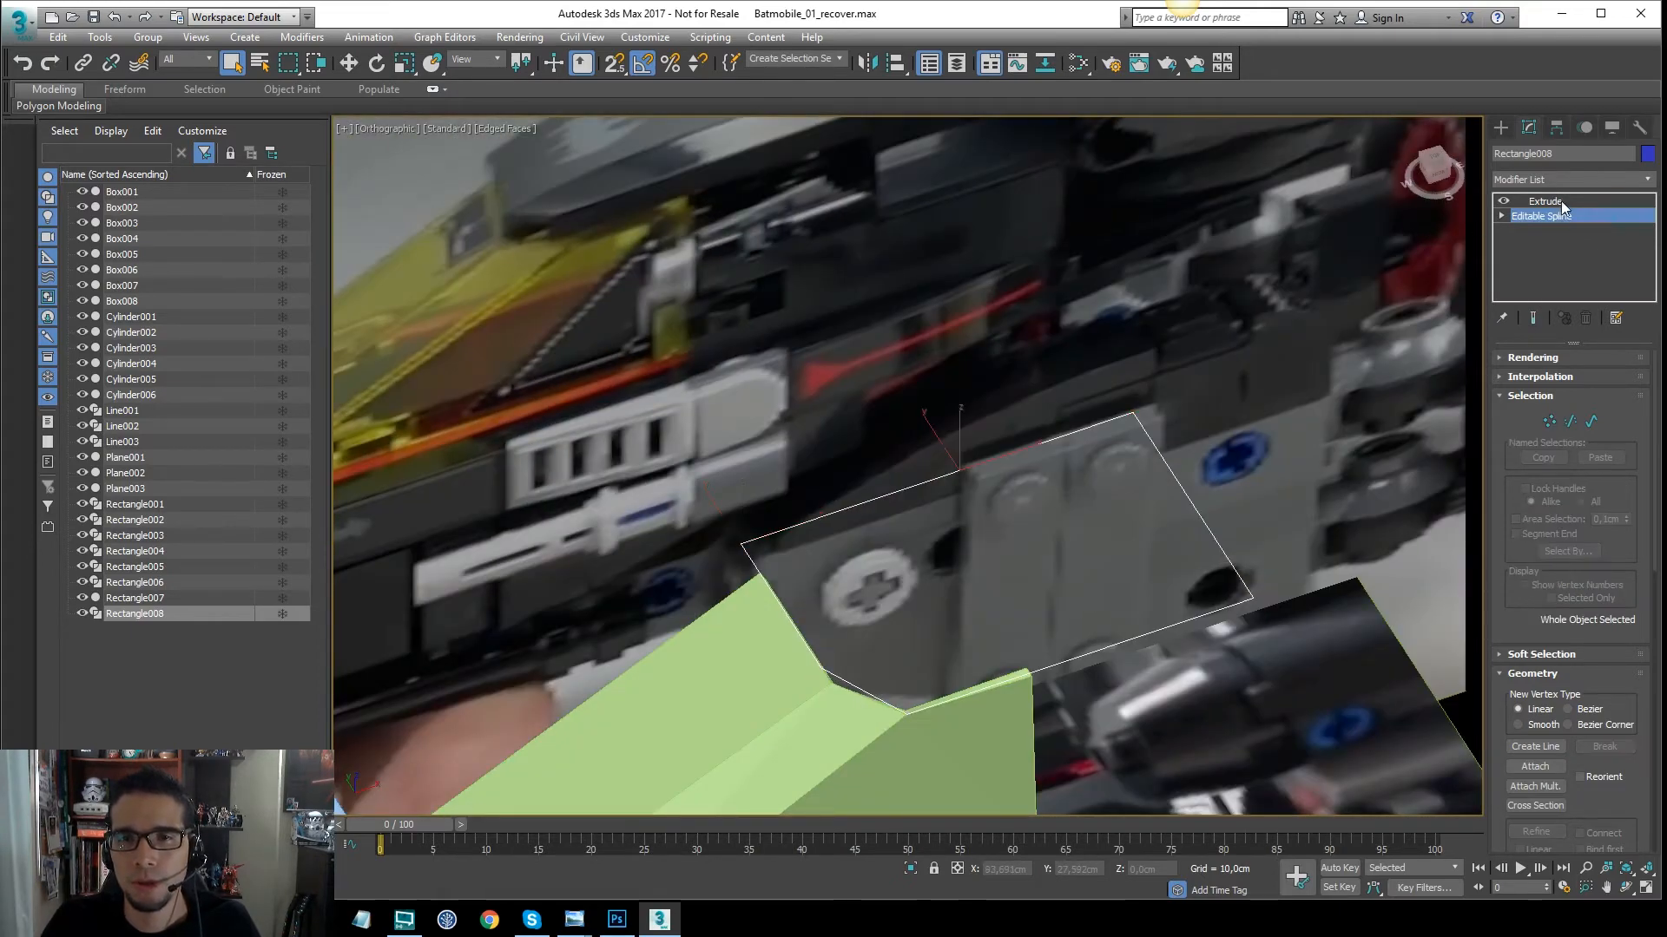
left_click(1561, 203)
Inspect the half roof slab in perspective and front views, with see-through and edged faces turned off
middle_click_drag(1126, 409, 1131, 368)
scroll(1082, 430, "down", 3)
middle_click_drag(1076, 426, 1040, 364, "alt")
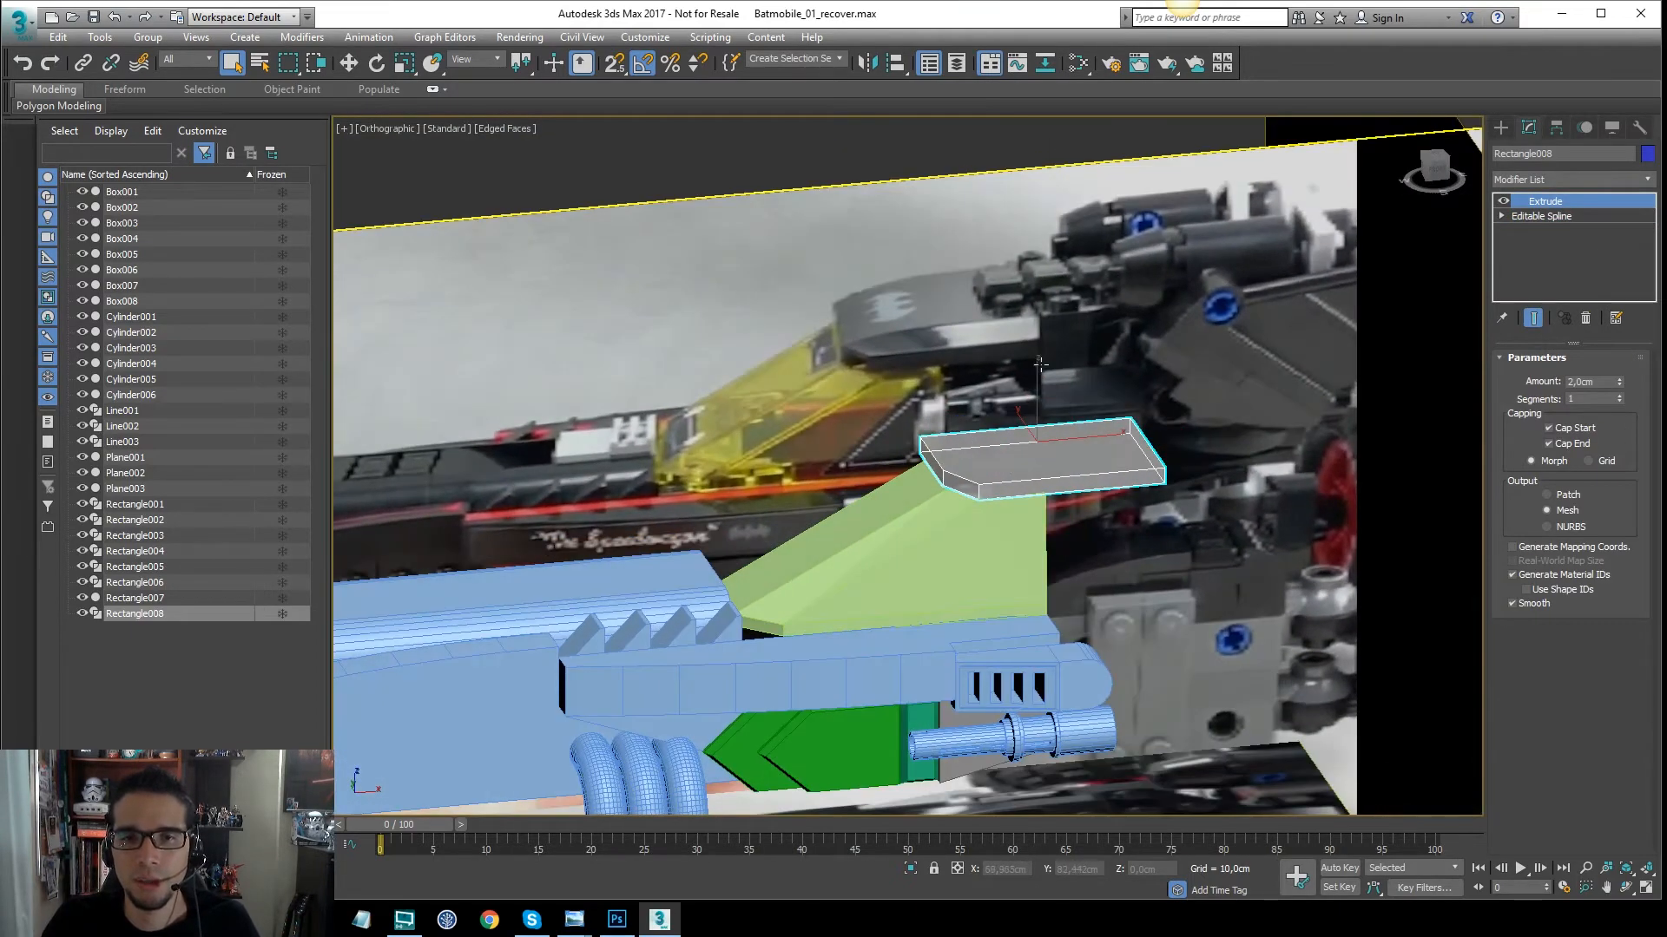
key("alt+x")
mouse_move(1064, 297)
middle_mouse_down("alt")
mouse_move(1096, 315)
mouse_move(1091, 359)
mouse_move(1142, 382)
mouse_move(1030, 358)
middle_mouse_up("alt")
key("p")
key("z")
scroll(1111, 355, "down", 5)
scroll(1079, 356, "up", 4)
key("F4")
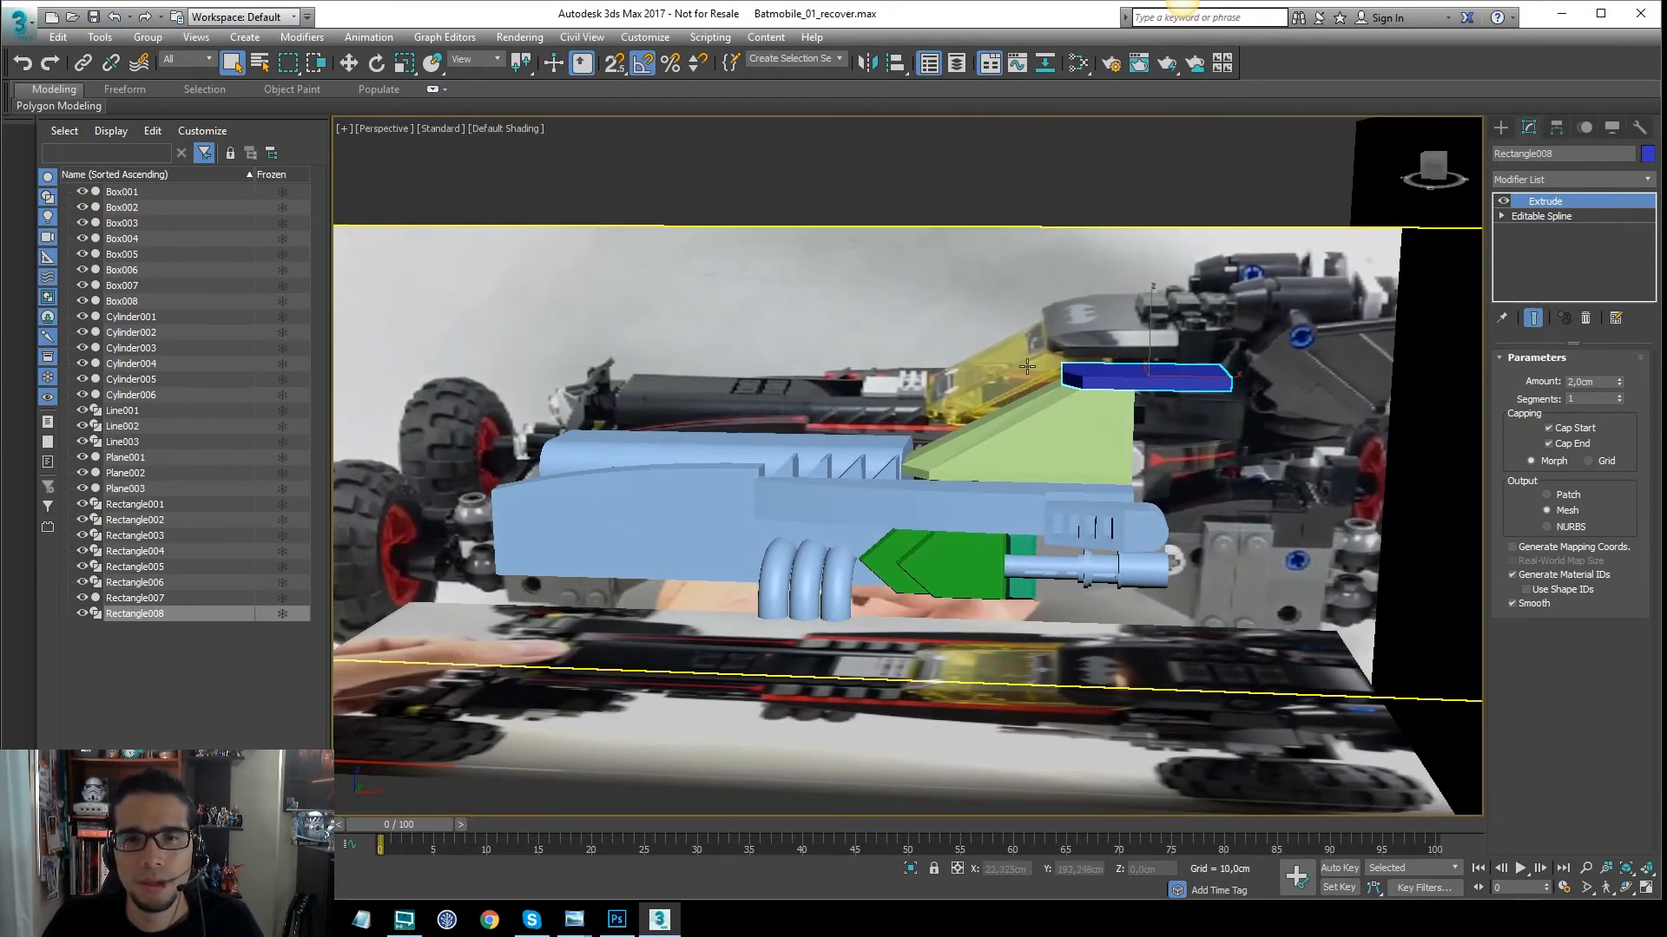
key("f")
scroll(1028, 357, "up", 6)
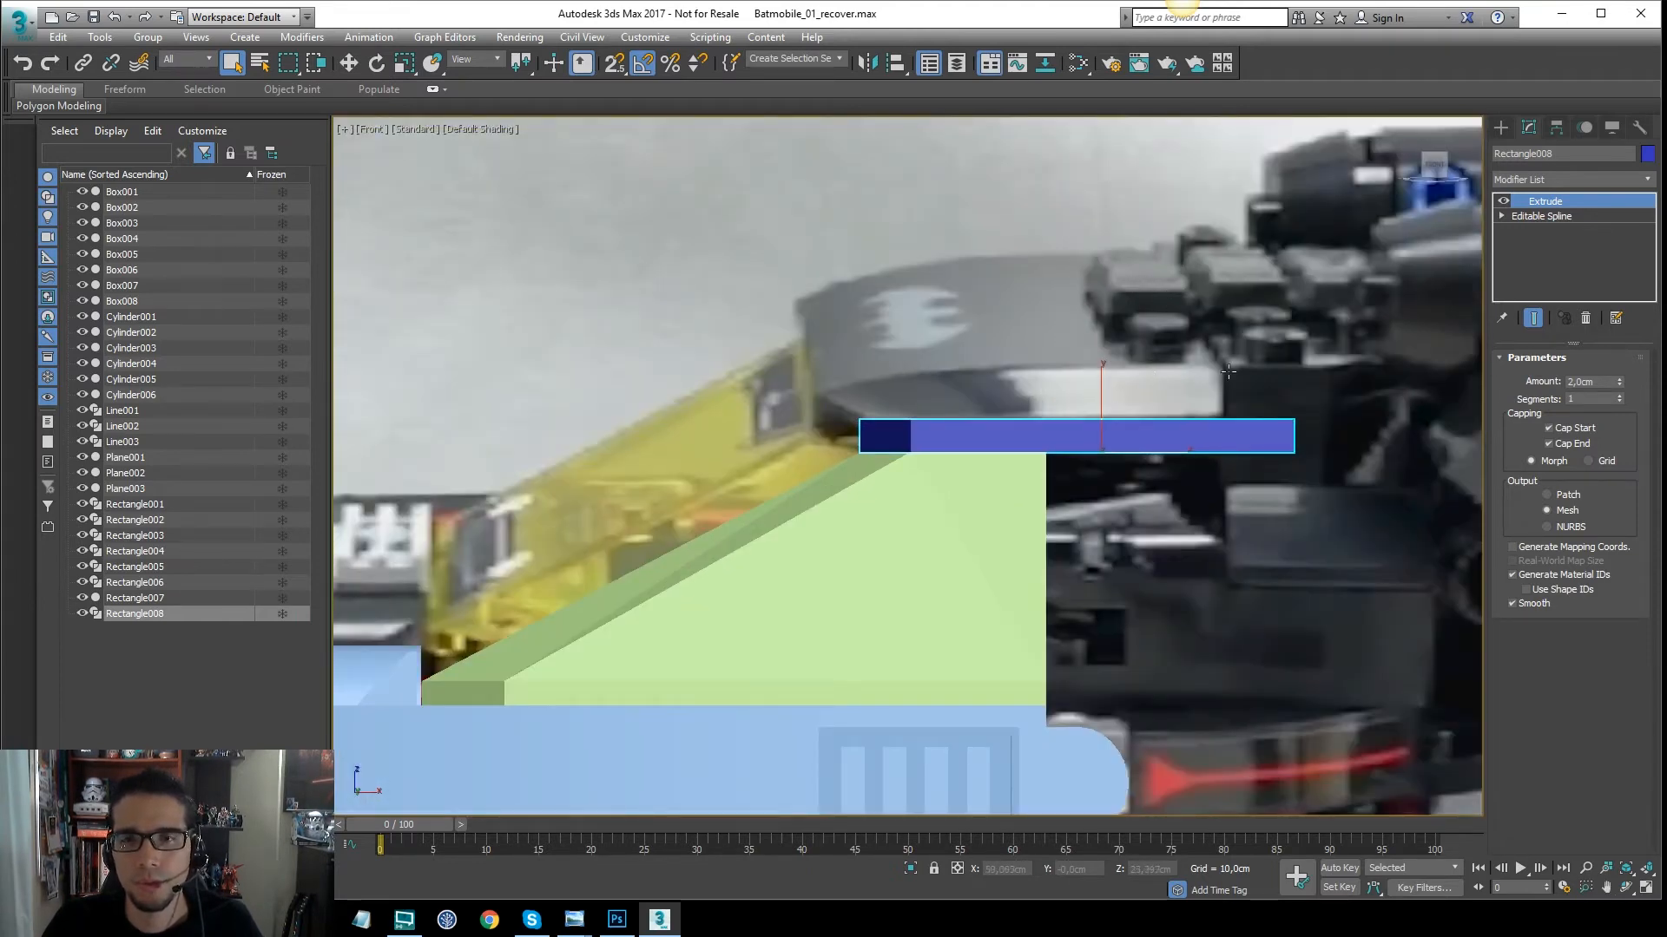
Add an Edit Poly modifier above the Extrude on the half roof slab
left_click(1551, 180)
key("e")
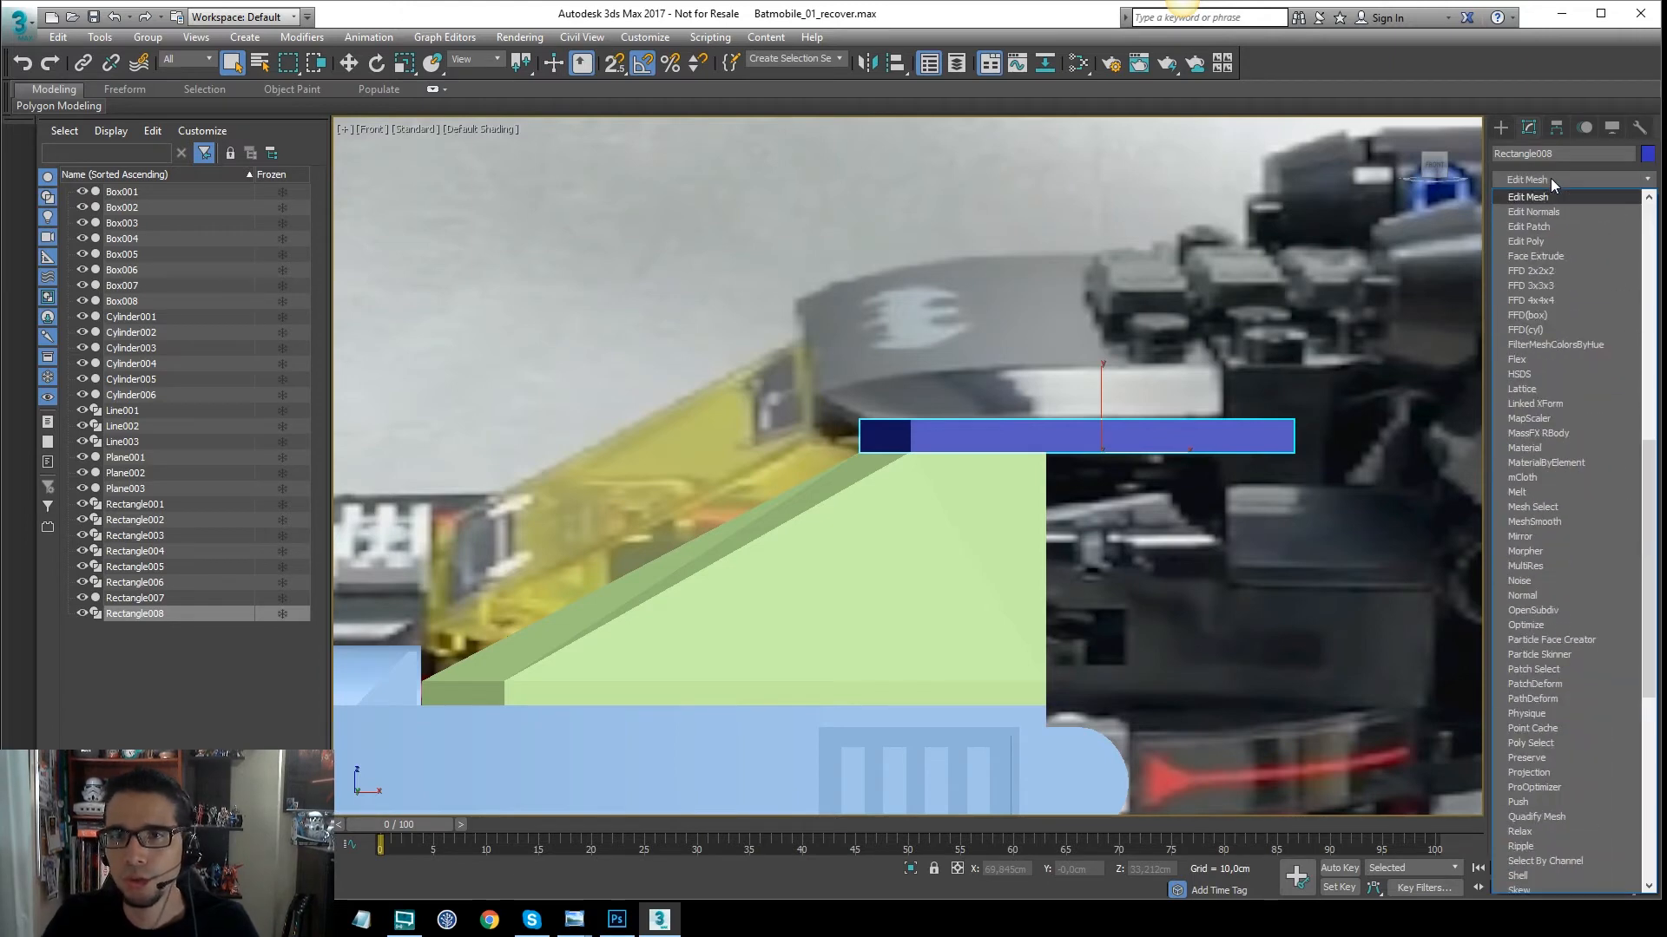
key("e")
key("e")
key("e")
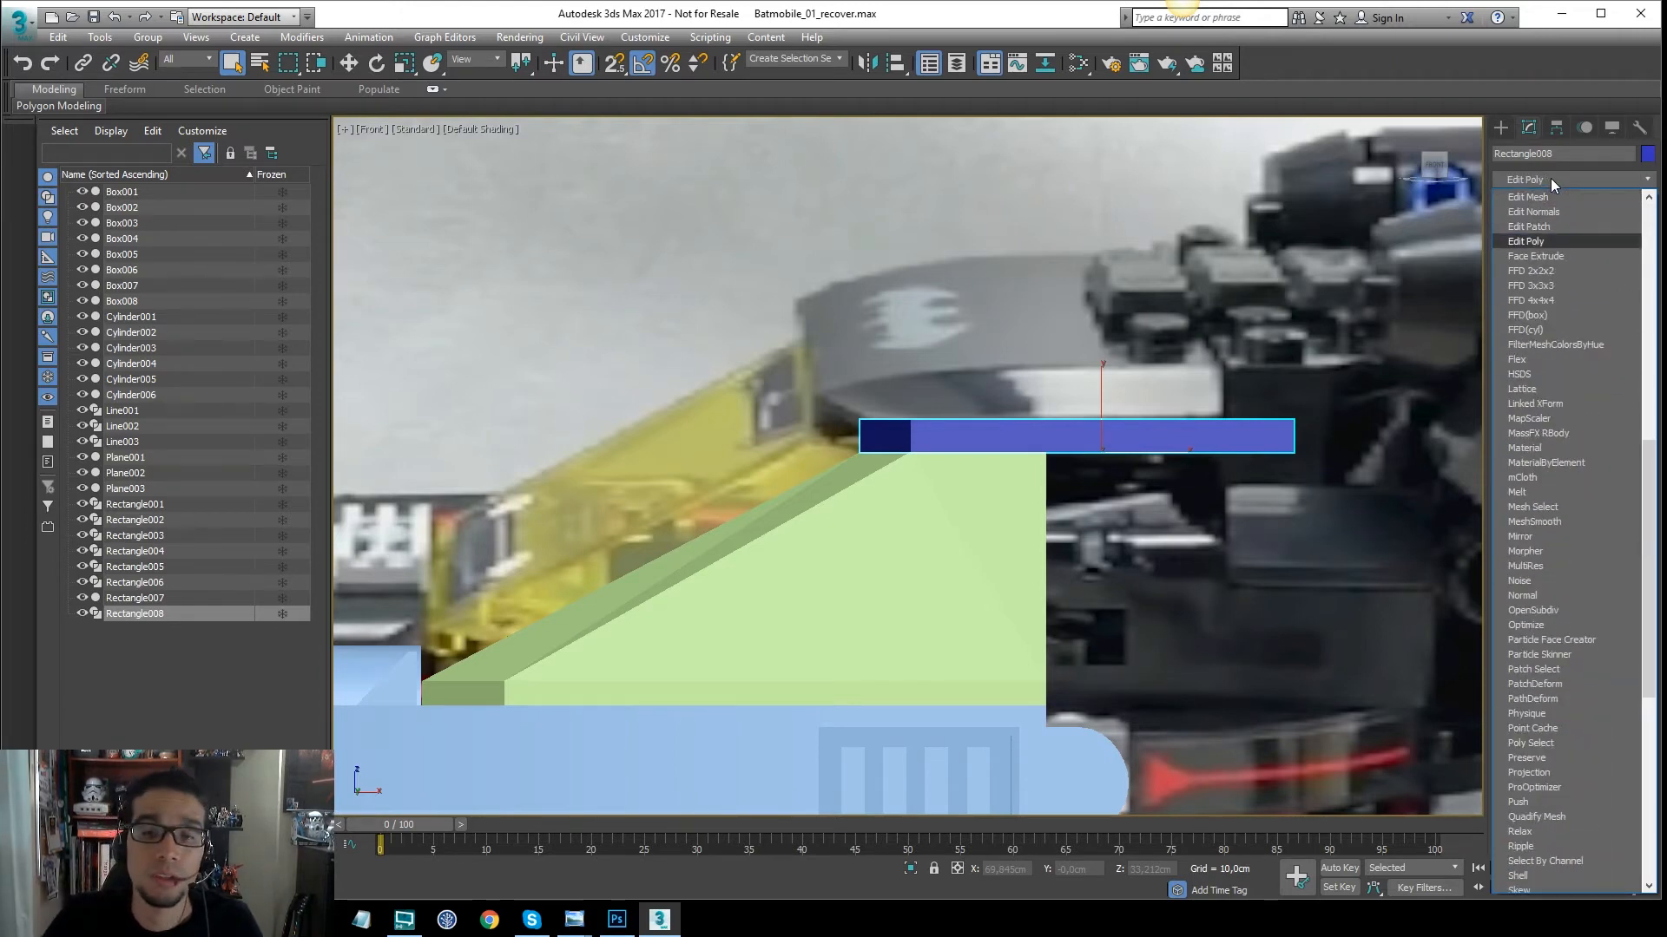
key("Return")
Extrude the half roof slab's top polygon upward to add a second layer, with edged faces shown
middle_click_drag(1079, 347, 1178, 440, "alt")
key("4")
left_click(1139, 419)
key("F4")
right_click(1177, 440)
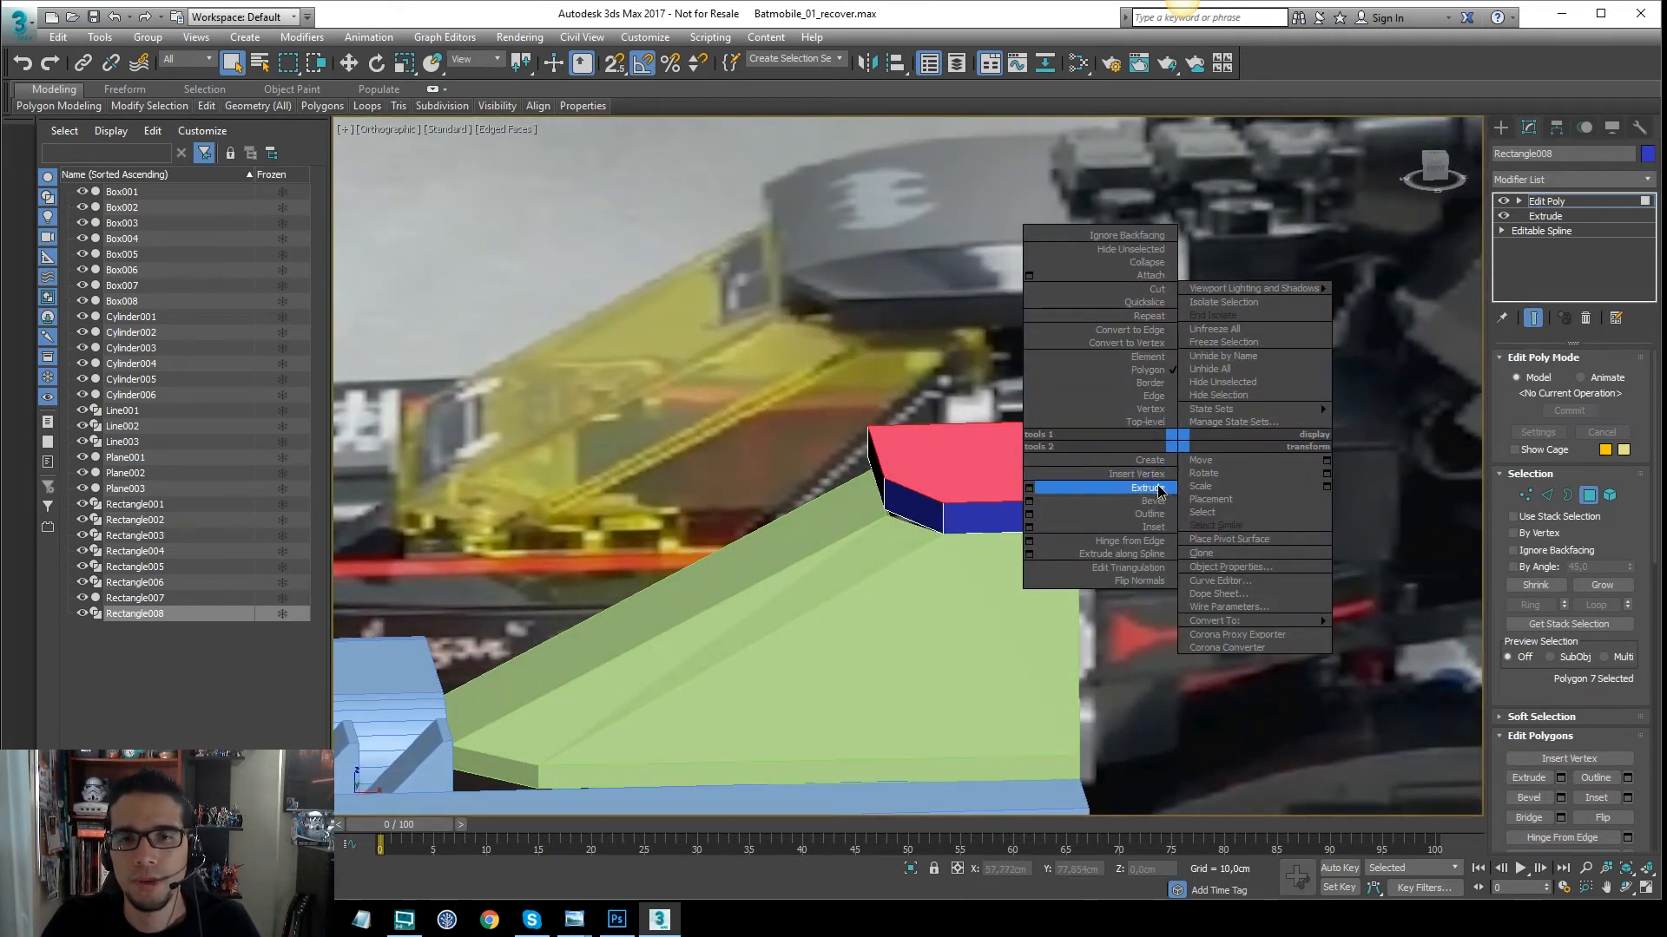
left_click(1161, 488)
left_click_drag(1194, 439, 1243, 375)
Raise the roof's top polygon against the side-view reference to thicken the upper layer
key("f")
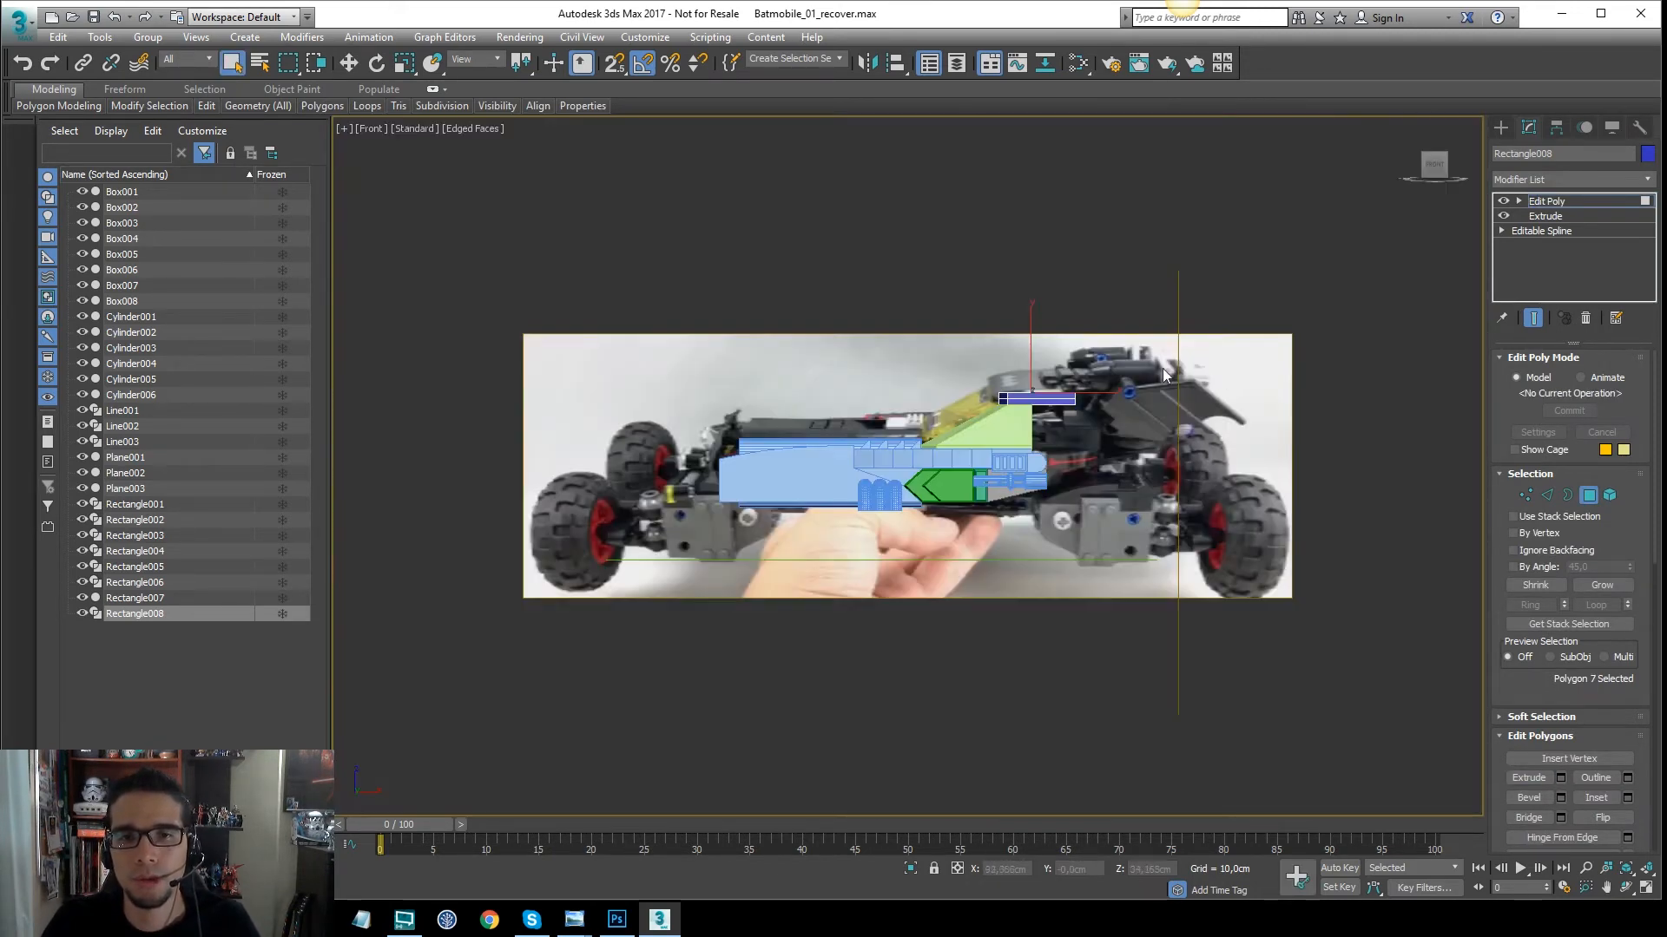
scroll(1163, 368, "up", 10)
key("w")
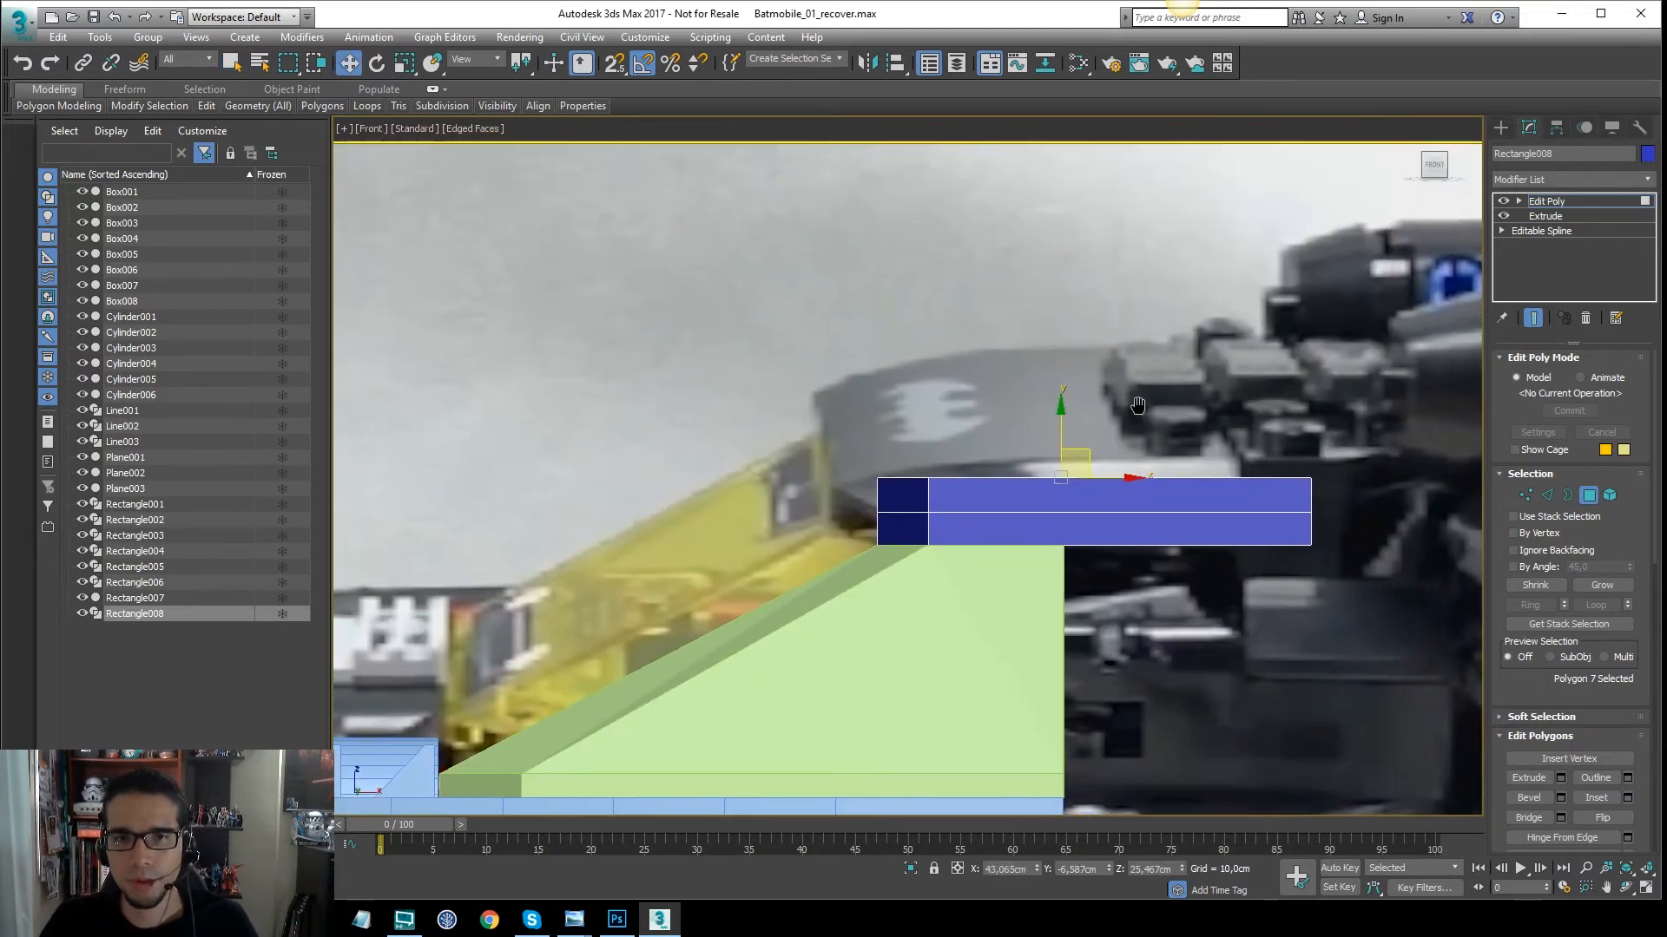
scroll(1031, 441, "up", 2)
left_click_drag(1044, 438, 1048, 410)
Move the two front edges of the roof's top face rearward in the top view to slope the front
key("2")
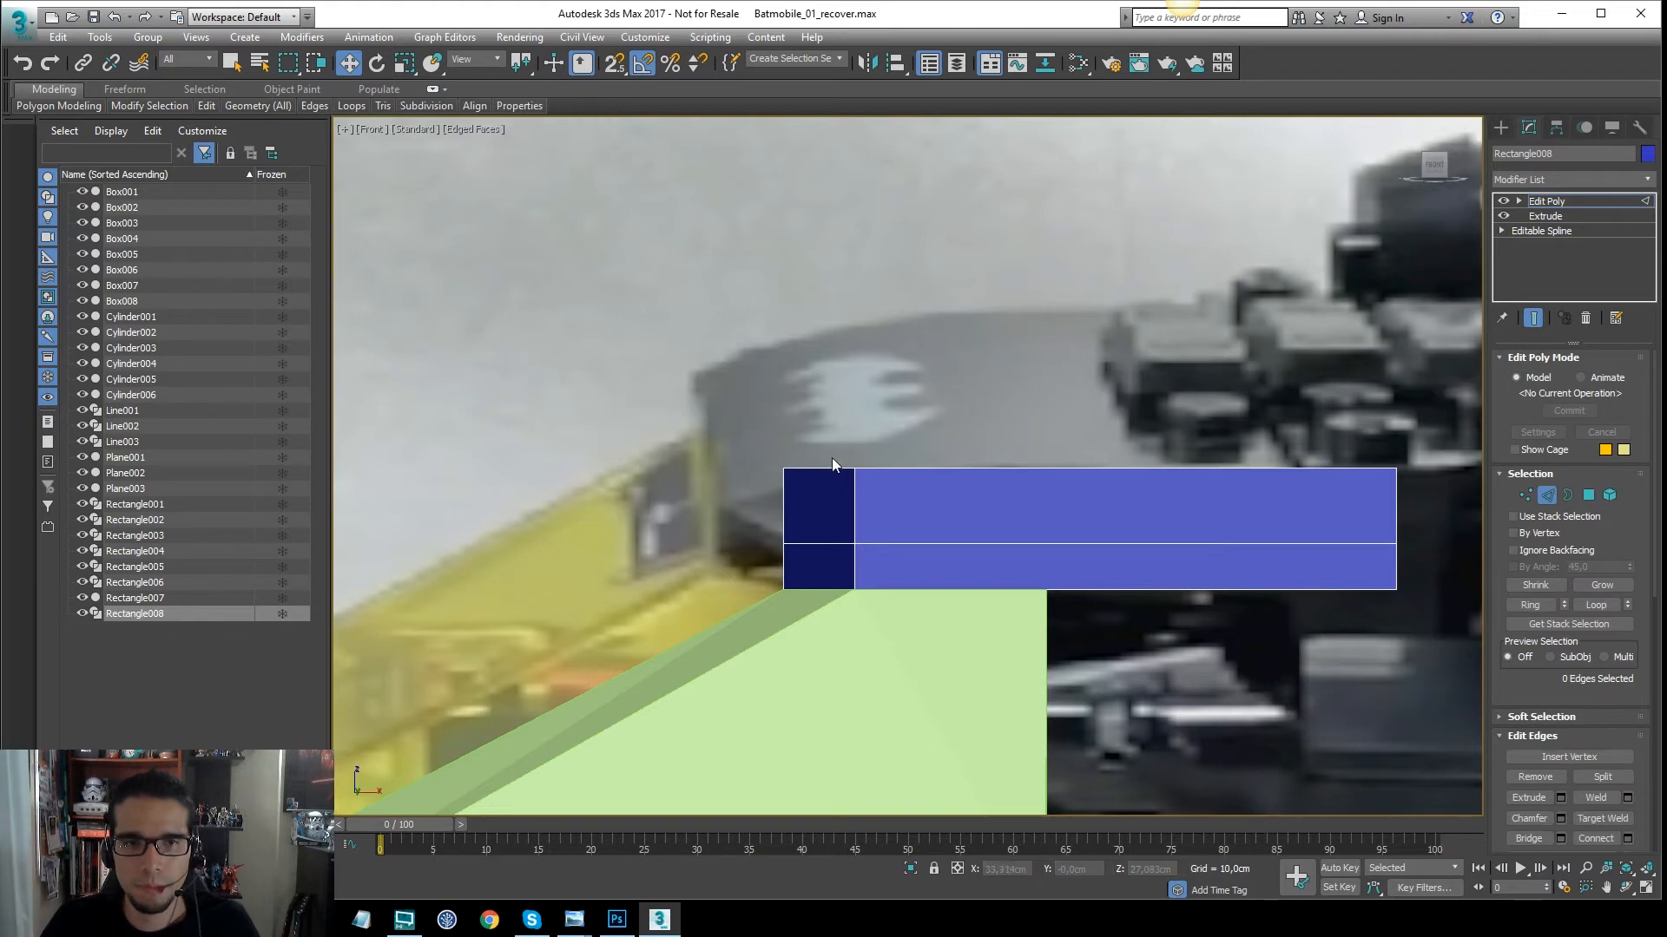
left_click(828, 468)
middle_click_drag(916, 434, 838, 460, "alt")
left_click(768, 405, "ctrl")
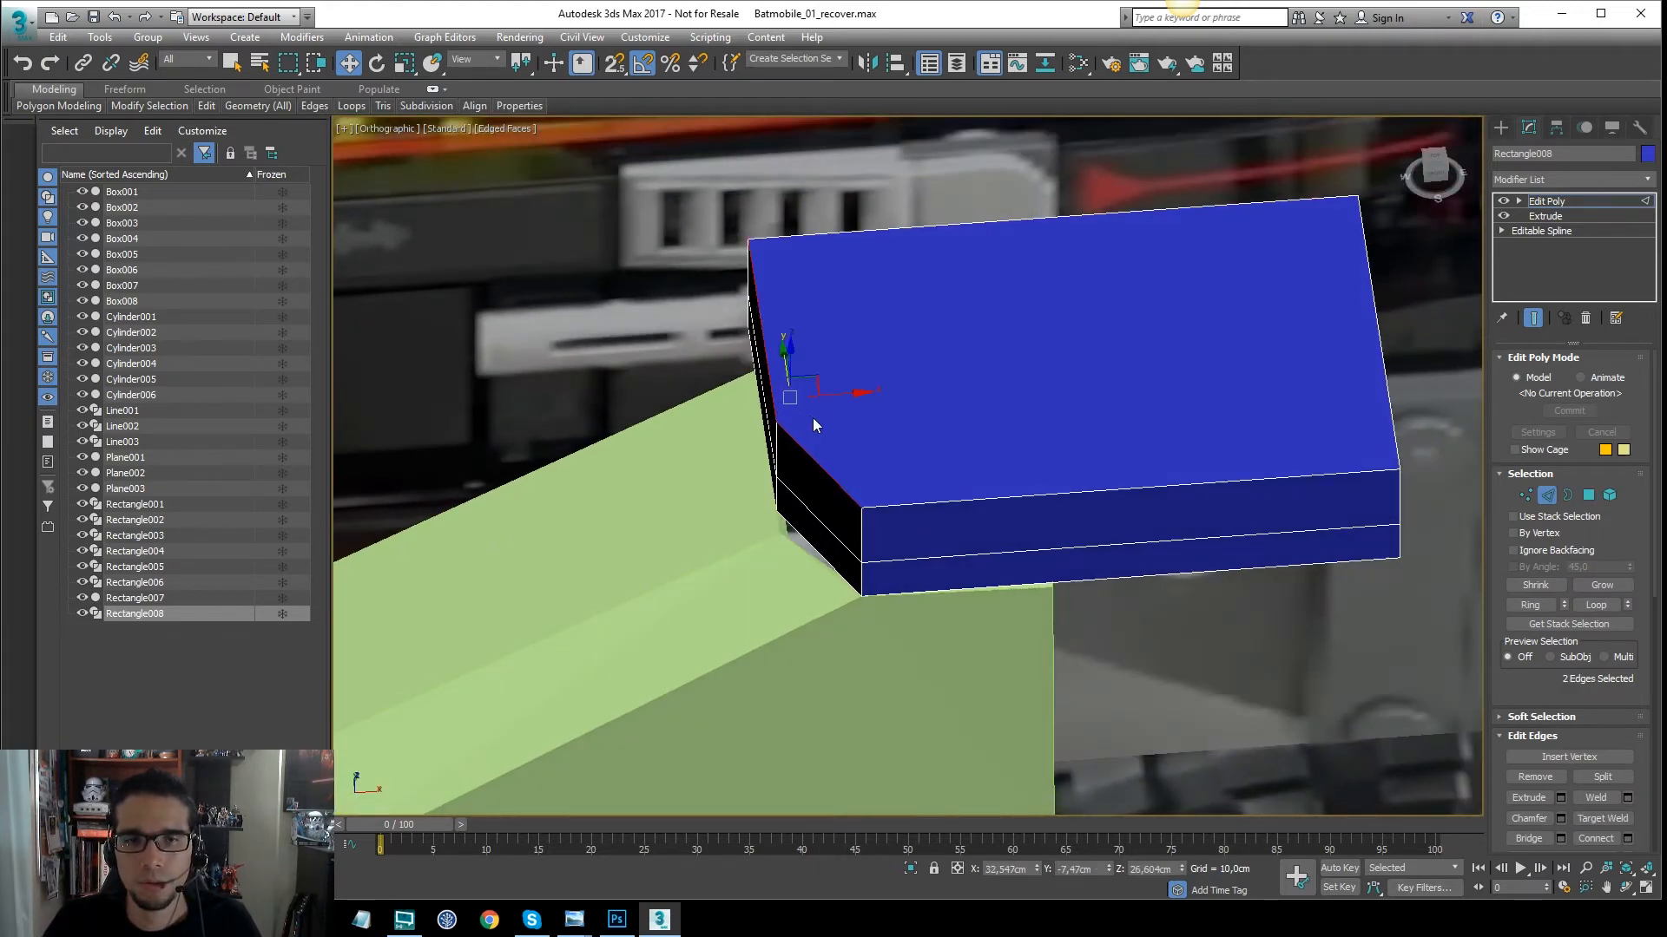
key("t")
scroll(978, 442, "down", 8)
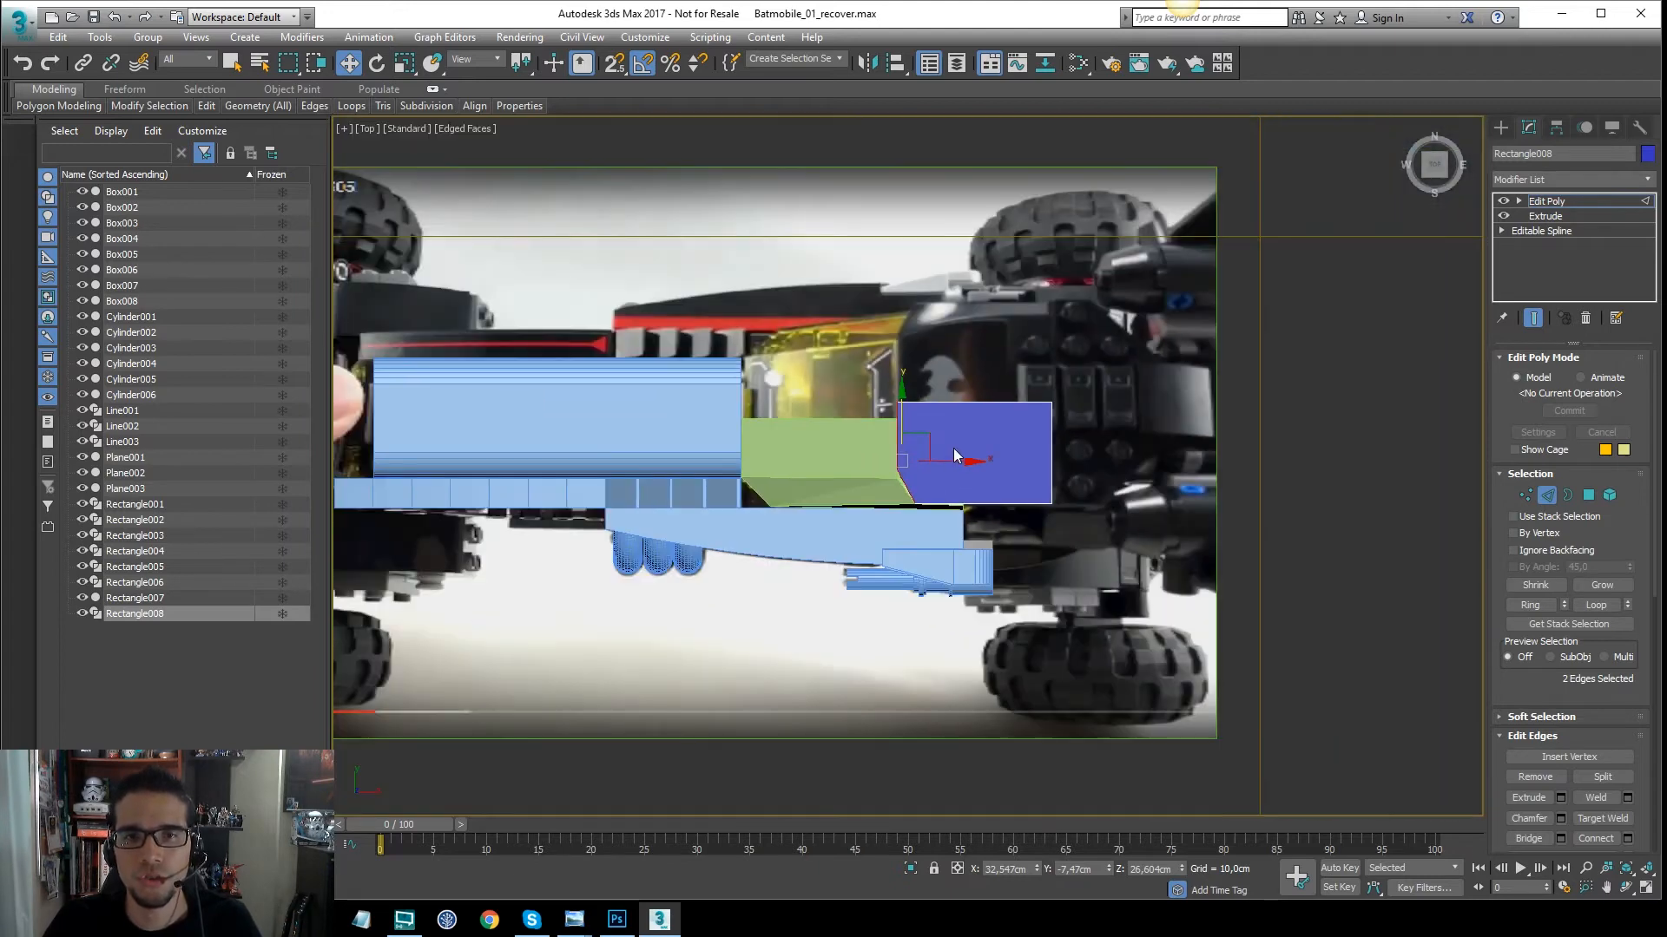
scroll(954, 454, "up", 4)
left_click_drag(920, 467, 970, 459)
Make the roof see-through and move its top face's outer side edge inward by about 2.3 cm
left_click(1032, 551)
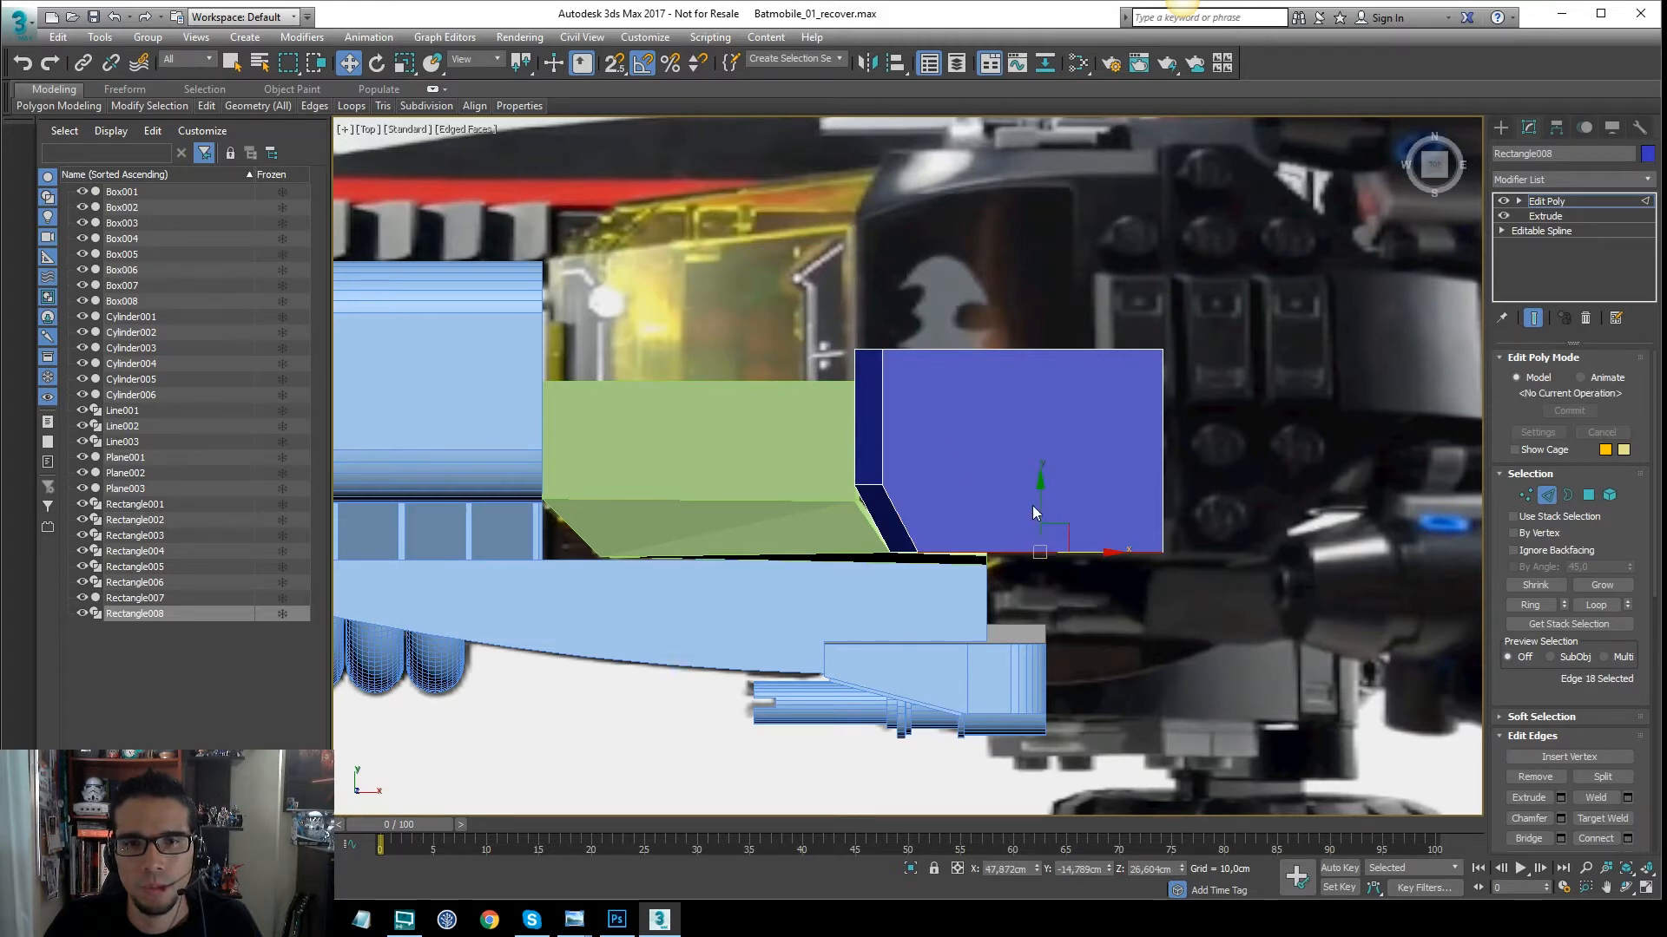
key("alt+x")
mouse_move(1040, 508)
left_mouse_down("shift")
mouse_move(1043, 465)
mouse_move(1043, 481)
left_mouse_up("shift")
middle_click_drag(968, 232, 955, 378)
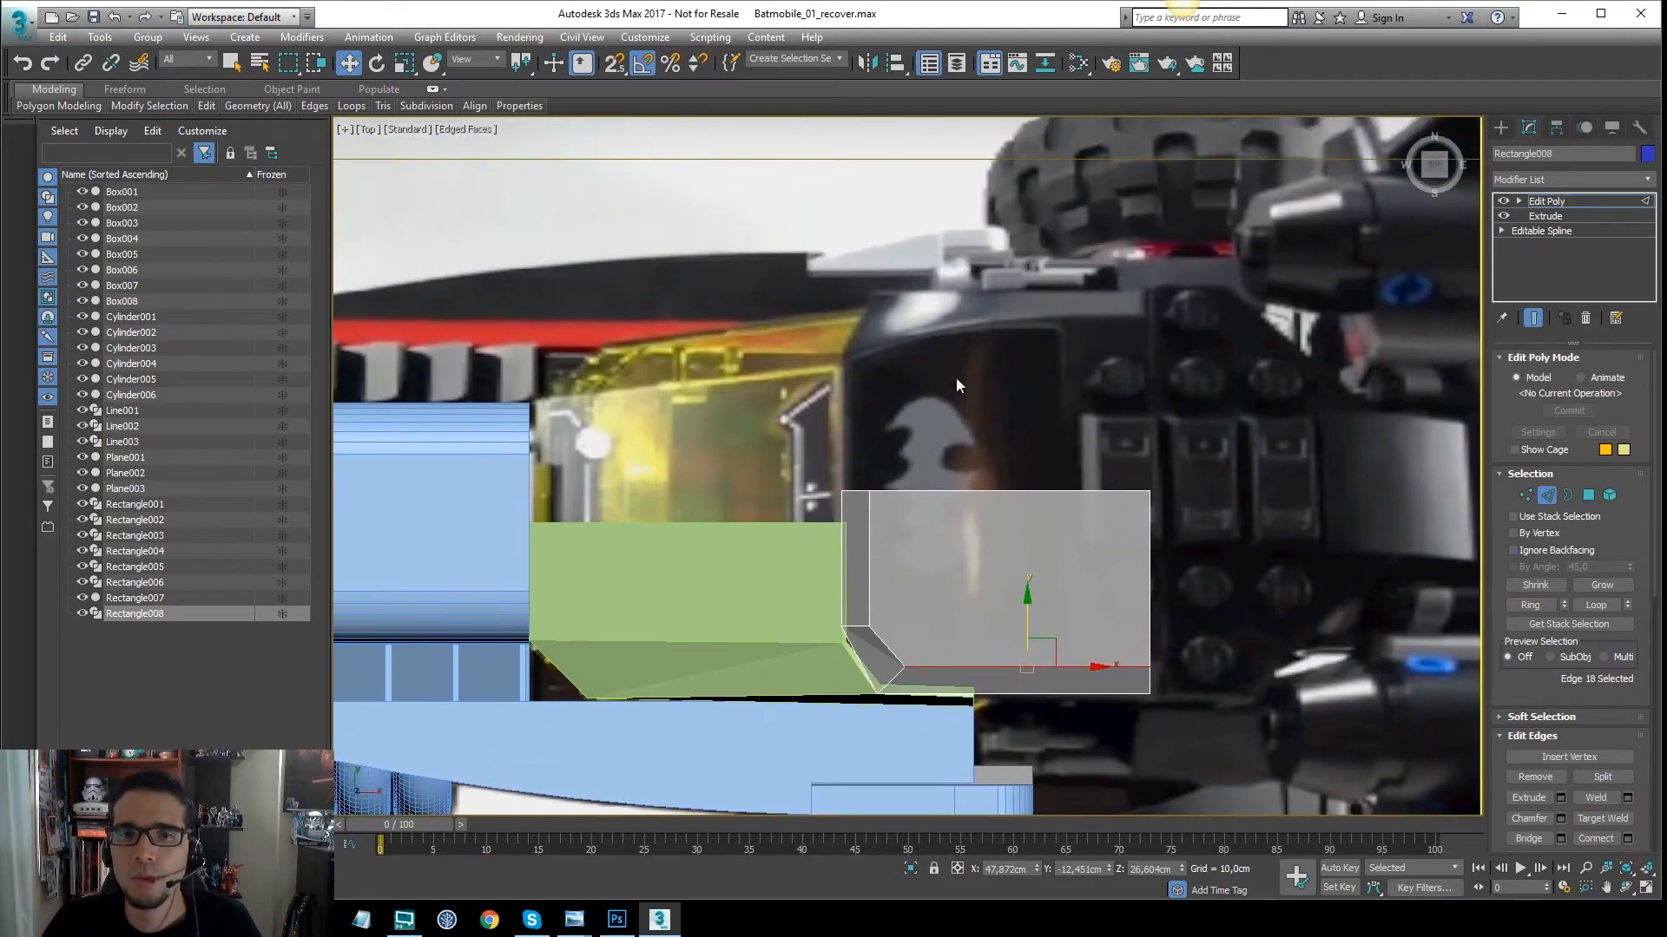
Mirror the whole half roof across the Y axis without cloning, placing it over the reference's other half
left_click(1596, 201)
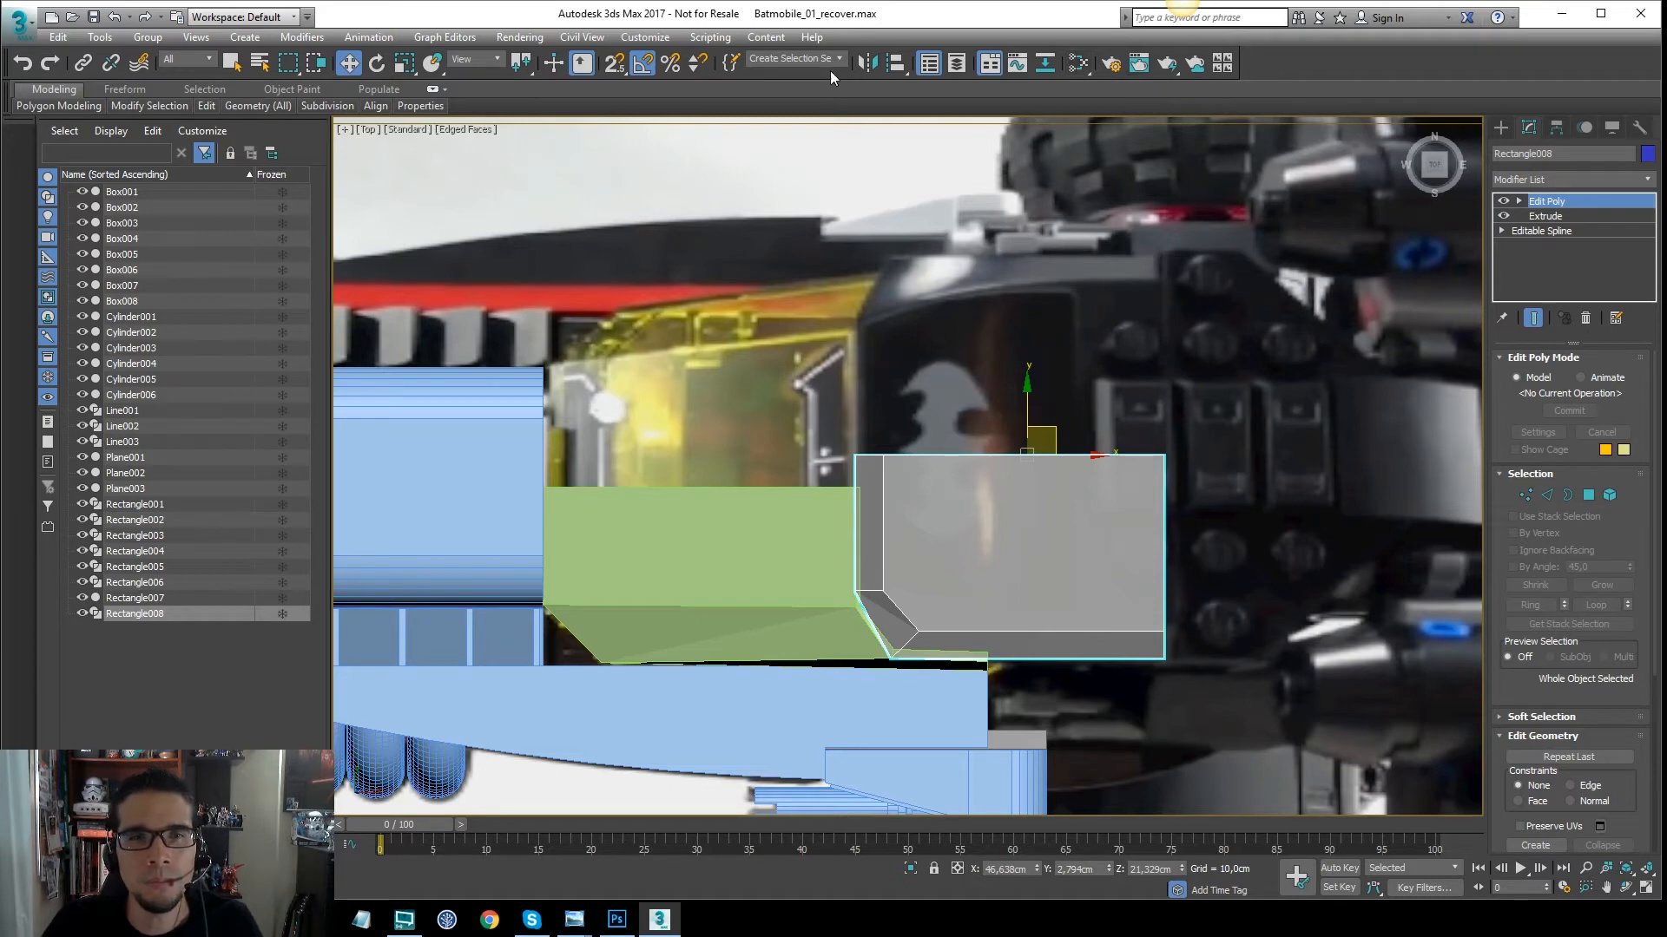
left_click(871, 64)
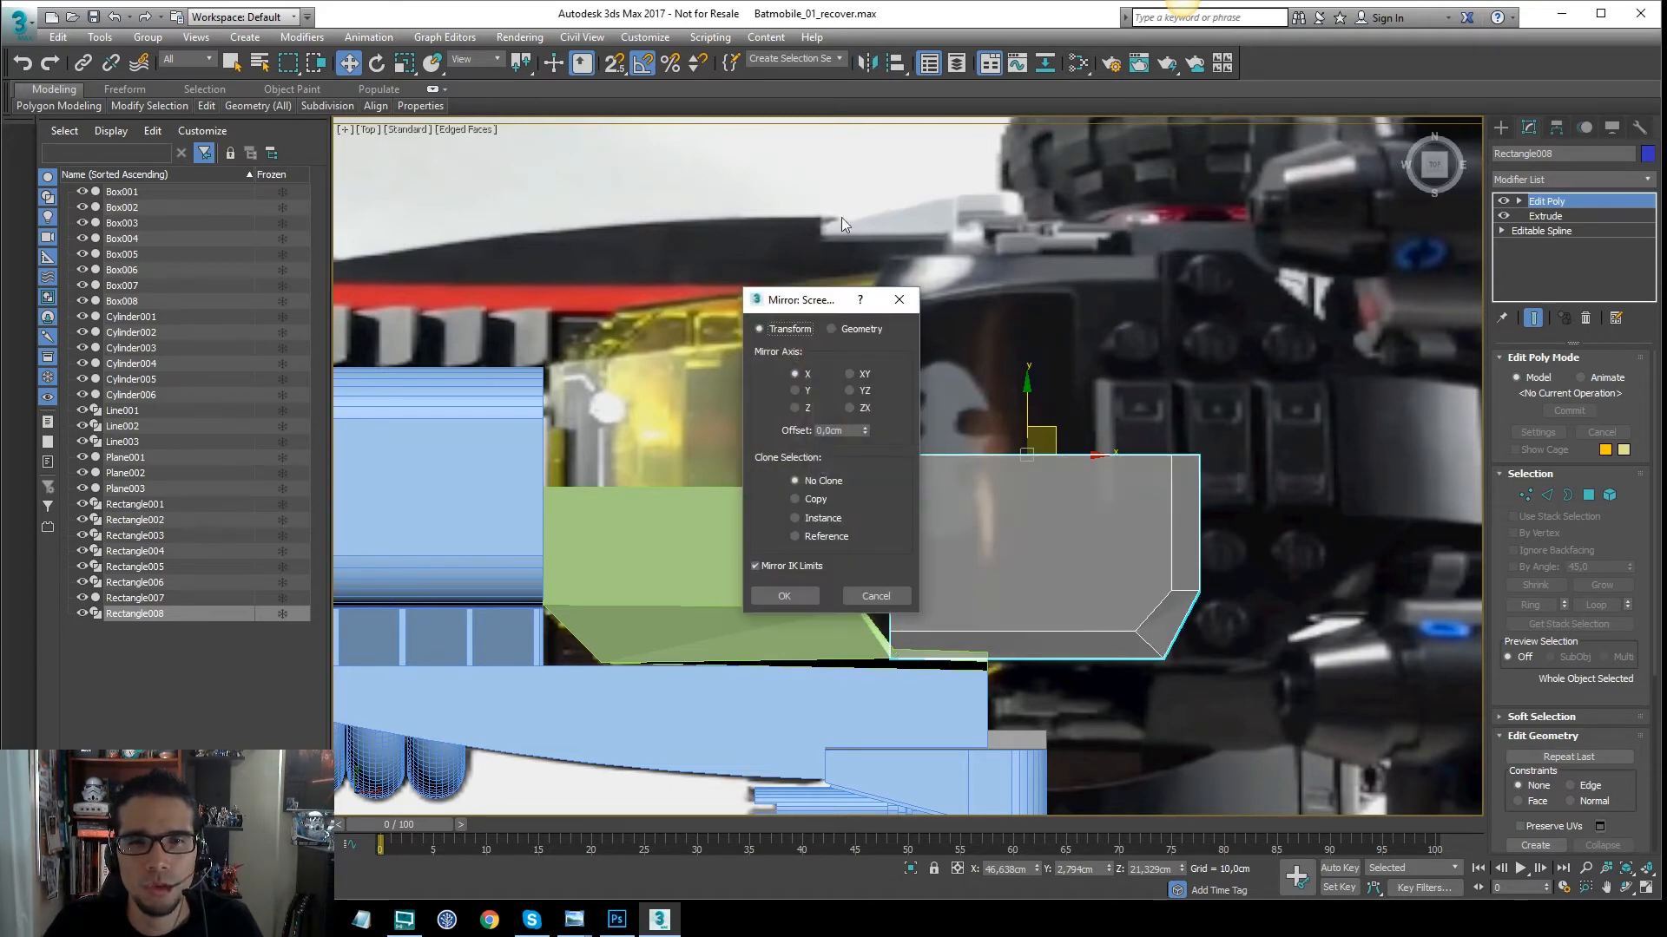
left_click(796, 391)
left_click(784, 596)
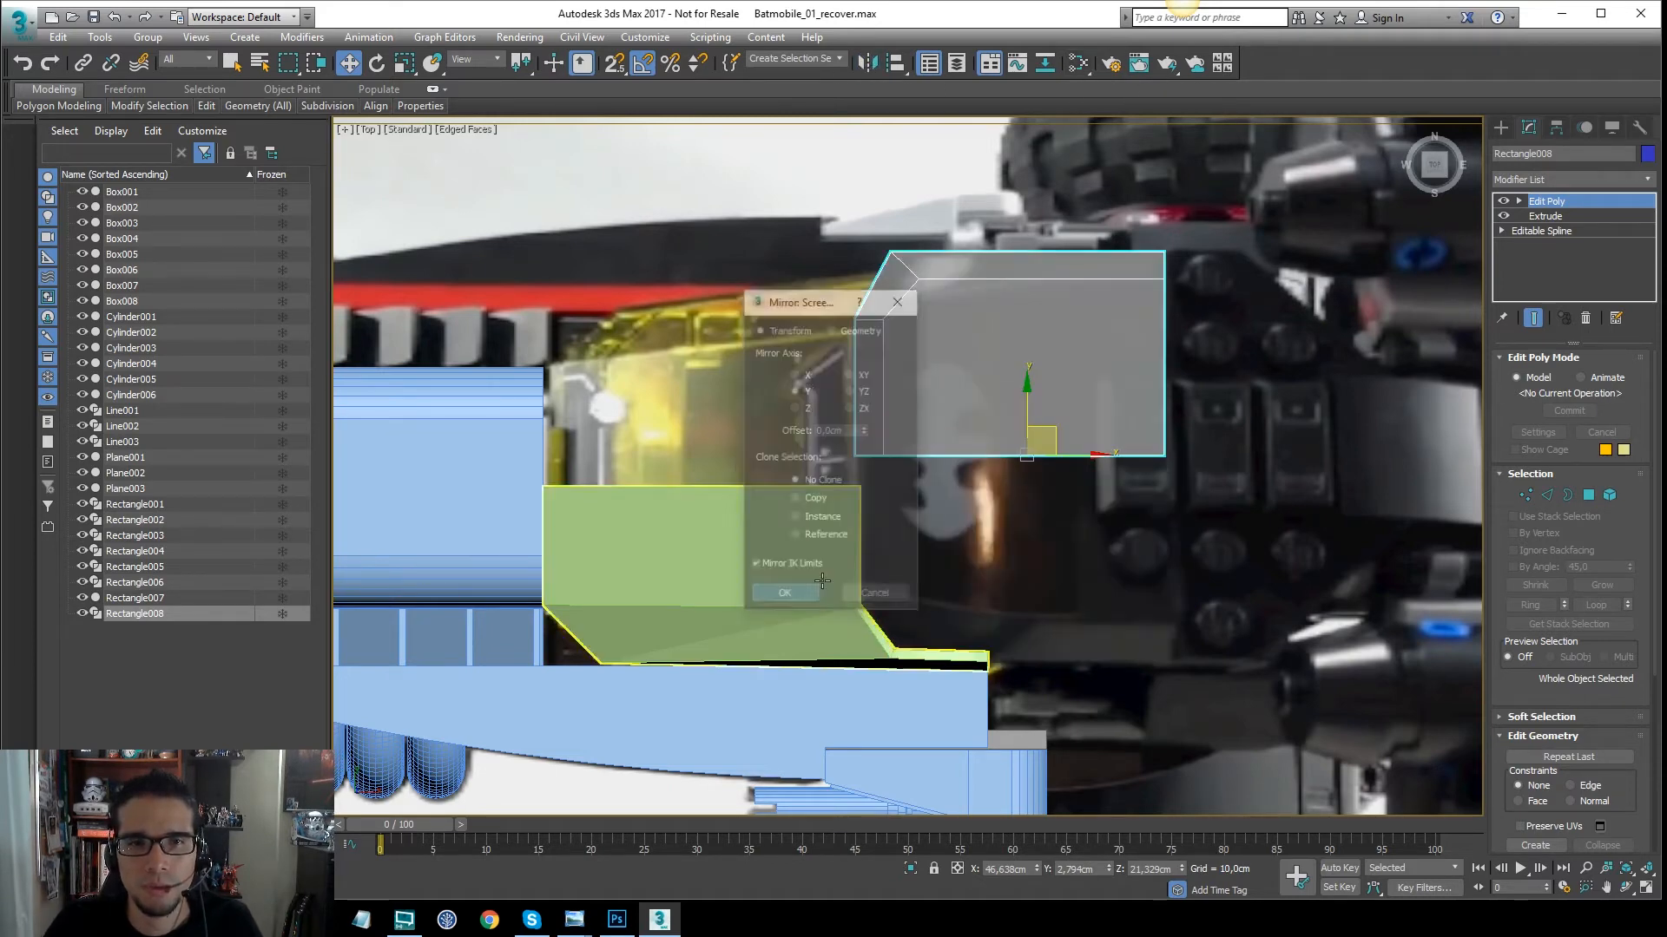
scroll(936, 370, "up", 4)
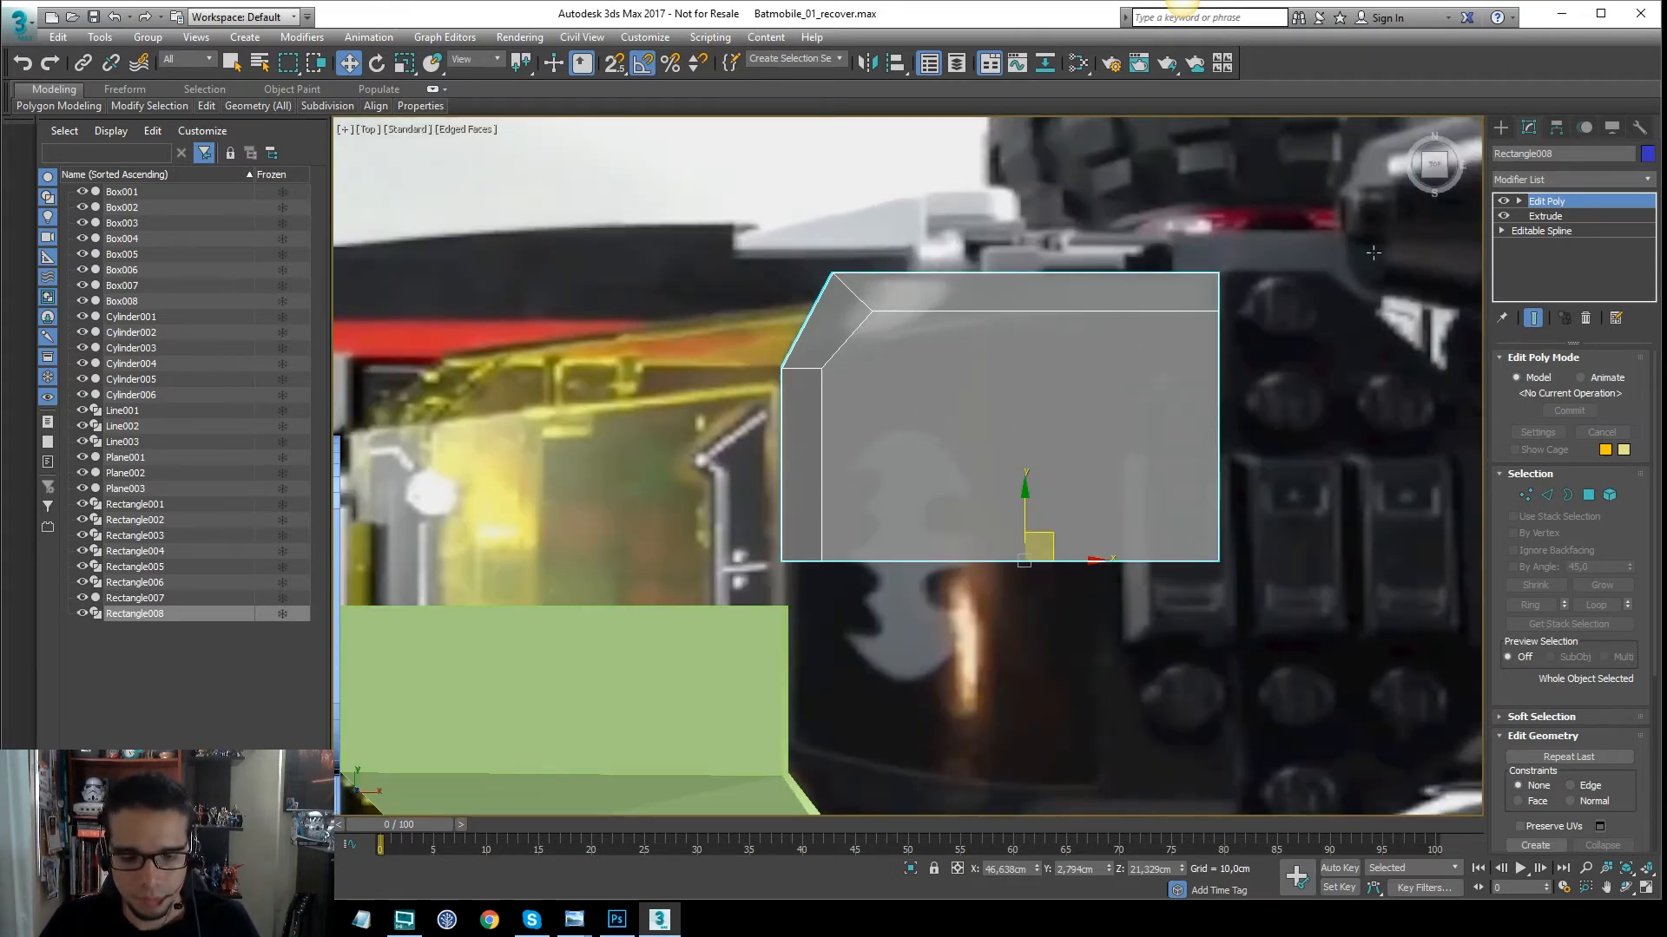
Move the top face's outer front corner vertex inward and slightly rearward to follow the top-view reference
key("1")
left_click_drag(879, 333, 855, 328)
scroll(946, 295, "up", 2)
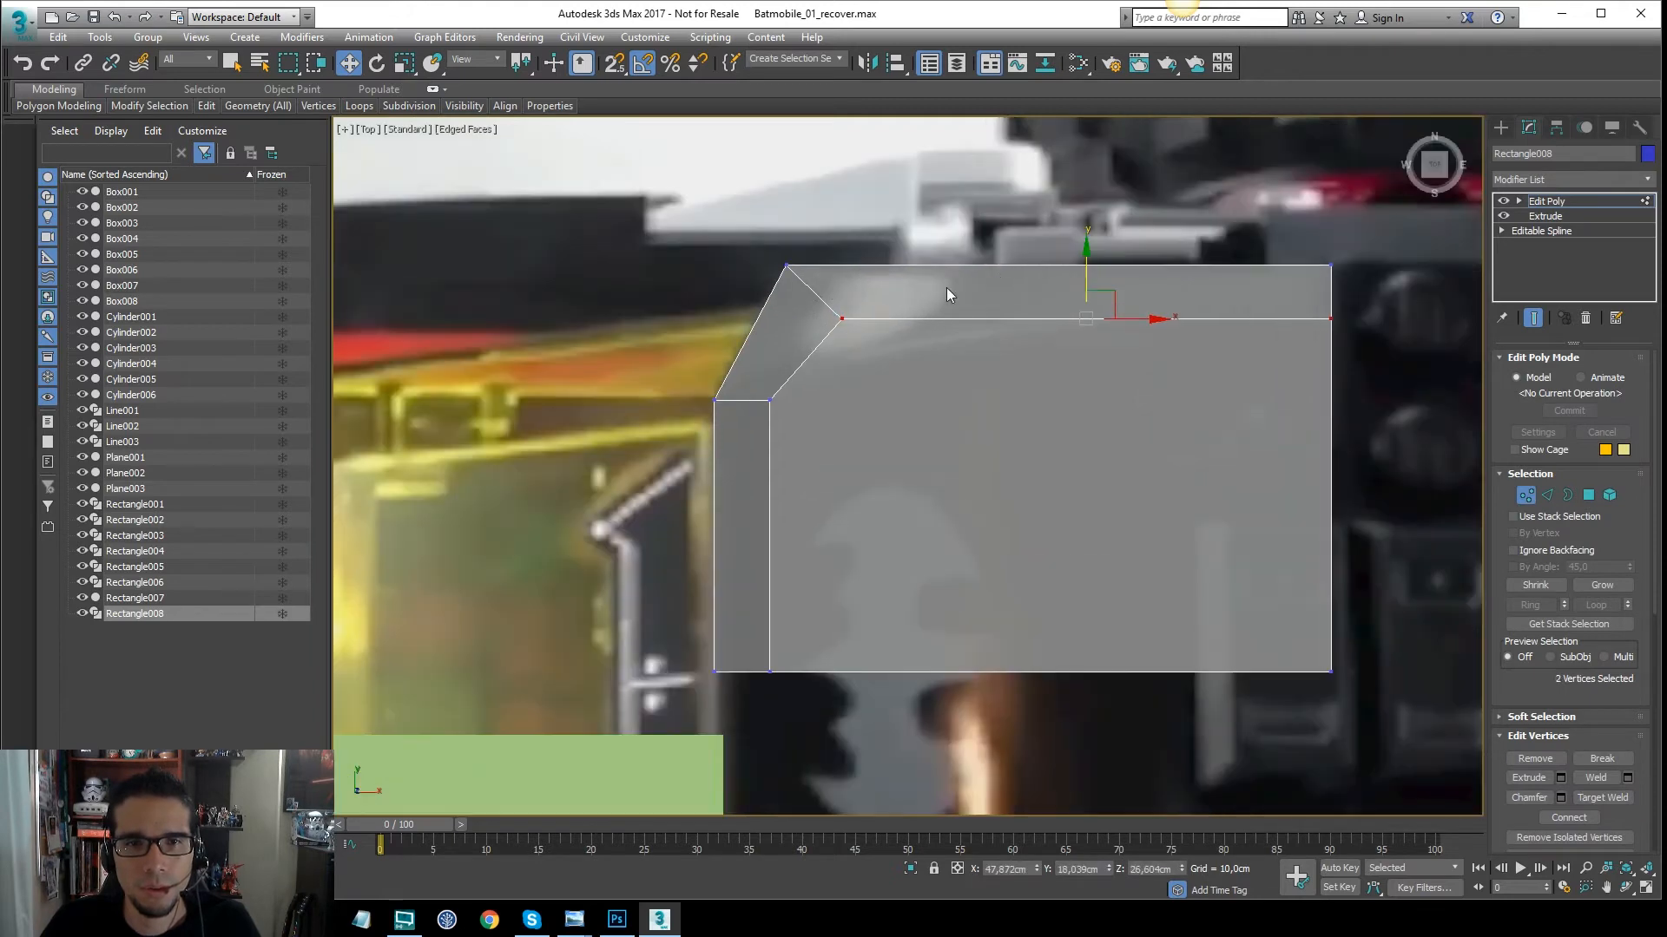
mouse_move(1088, 269)
left_mouse_down()
mouse_move(1090, 293)
mouse_move(1093, 268)
left_mouse_up()
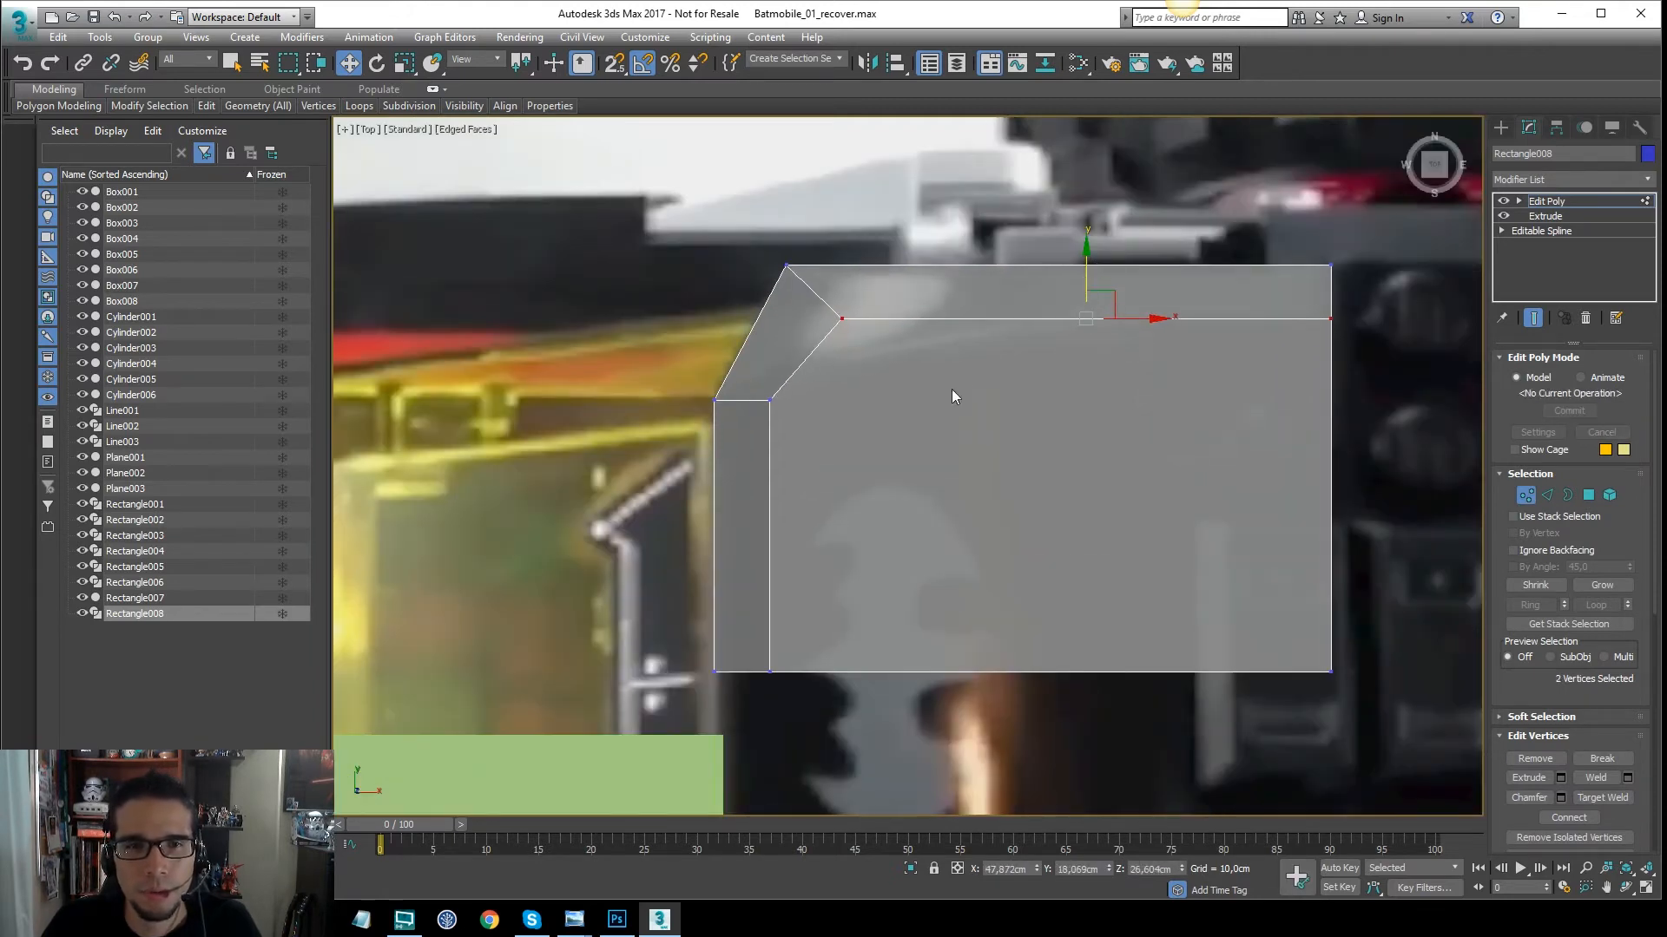
left_click_drag(745, 688, 744, 688)
scroll(783, 511, "down", 4)
scroll(792, 421, "up", 2)
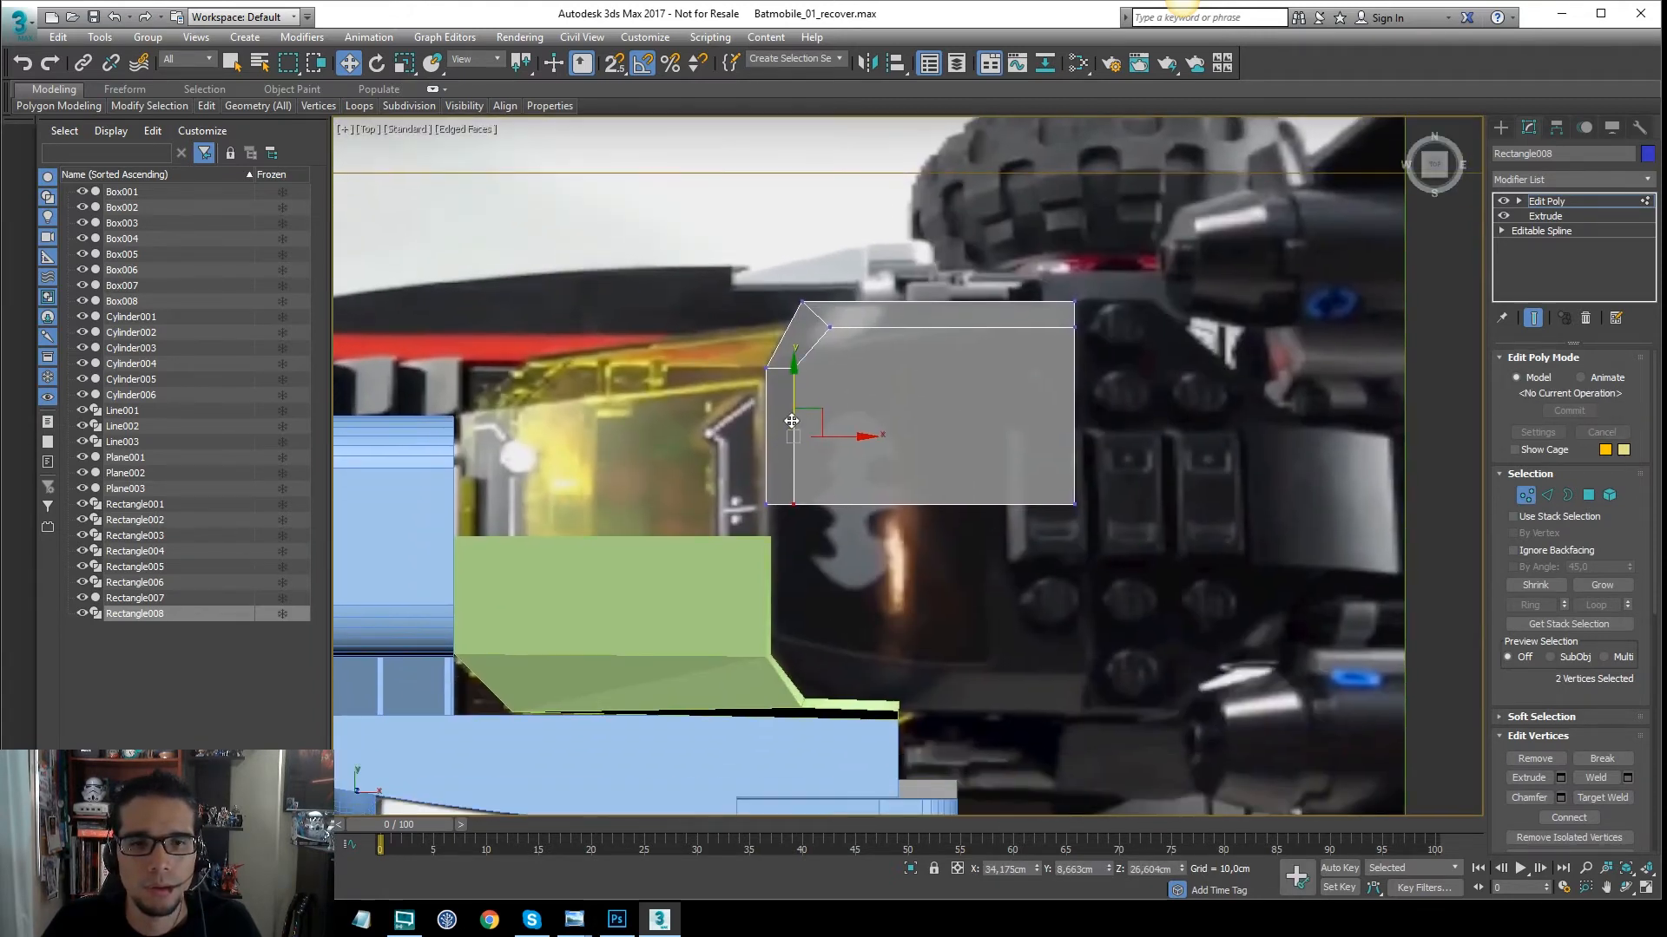
scroll(801, 404, "up", 3)
left_click(847, 279)
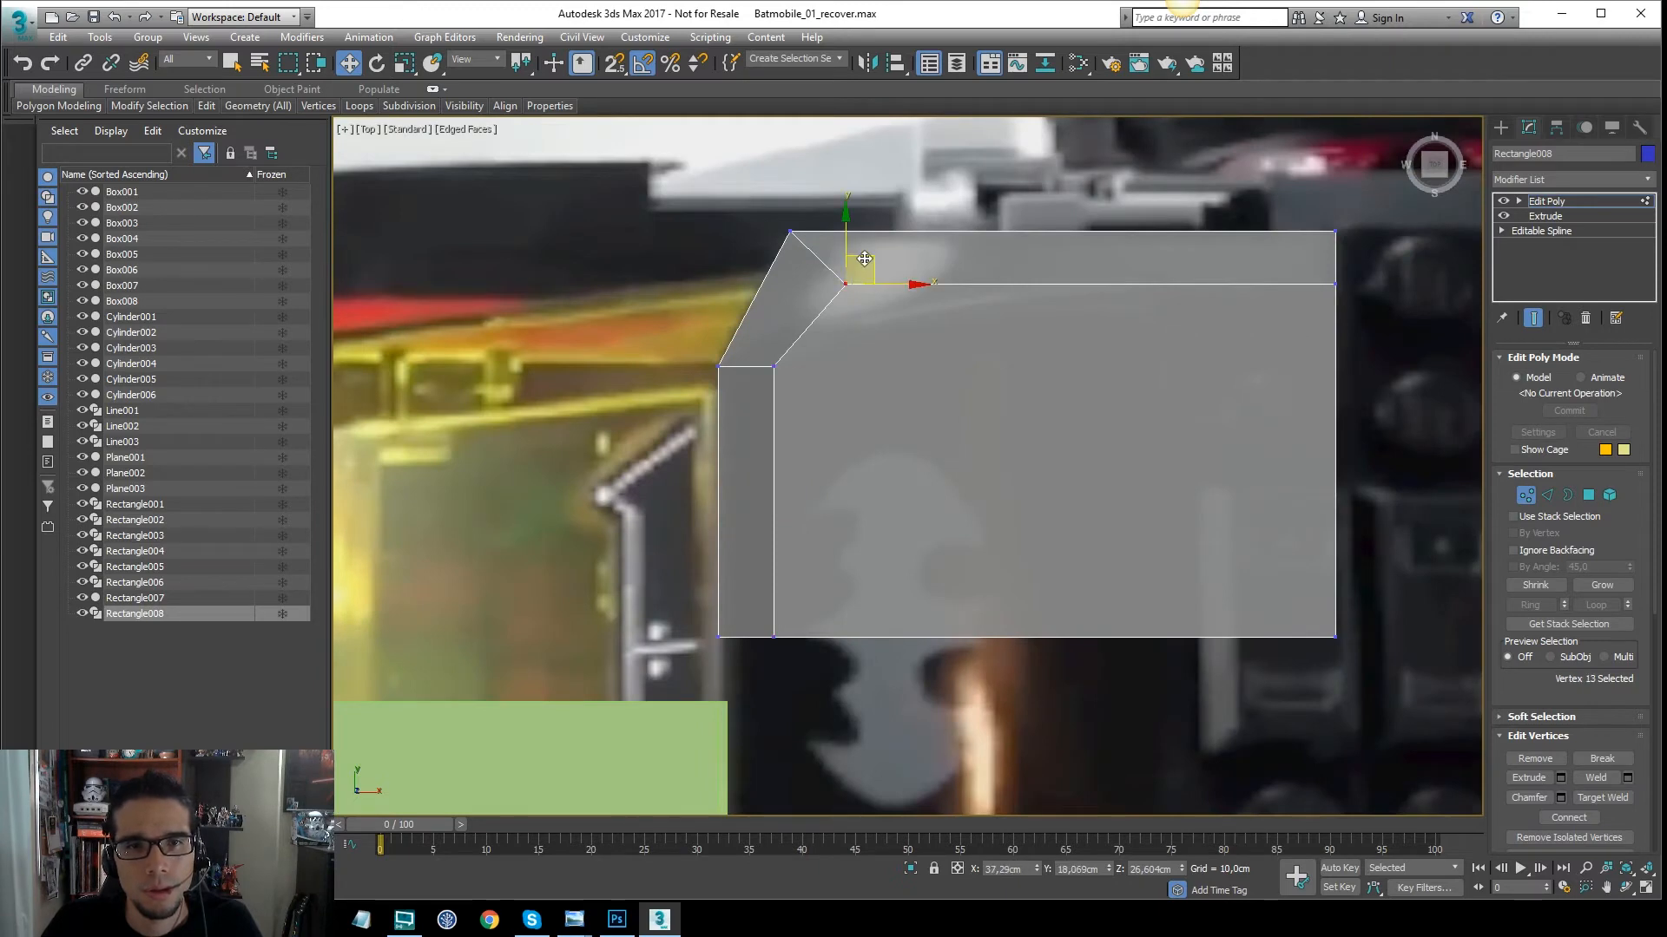
left_click_drag(864, 259, 876, 294)
left_click_drag(767, 258, 765, 262)
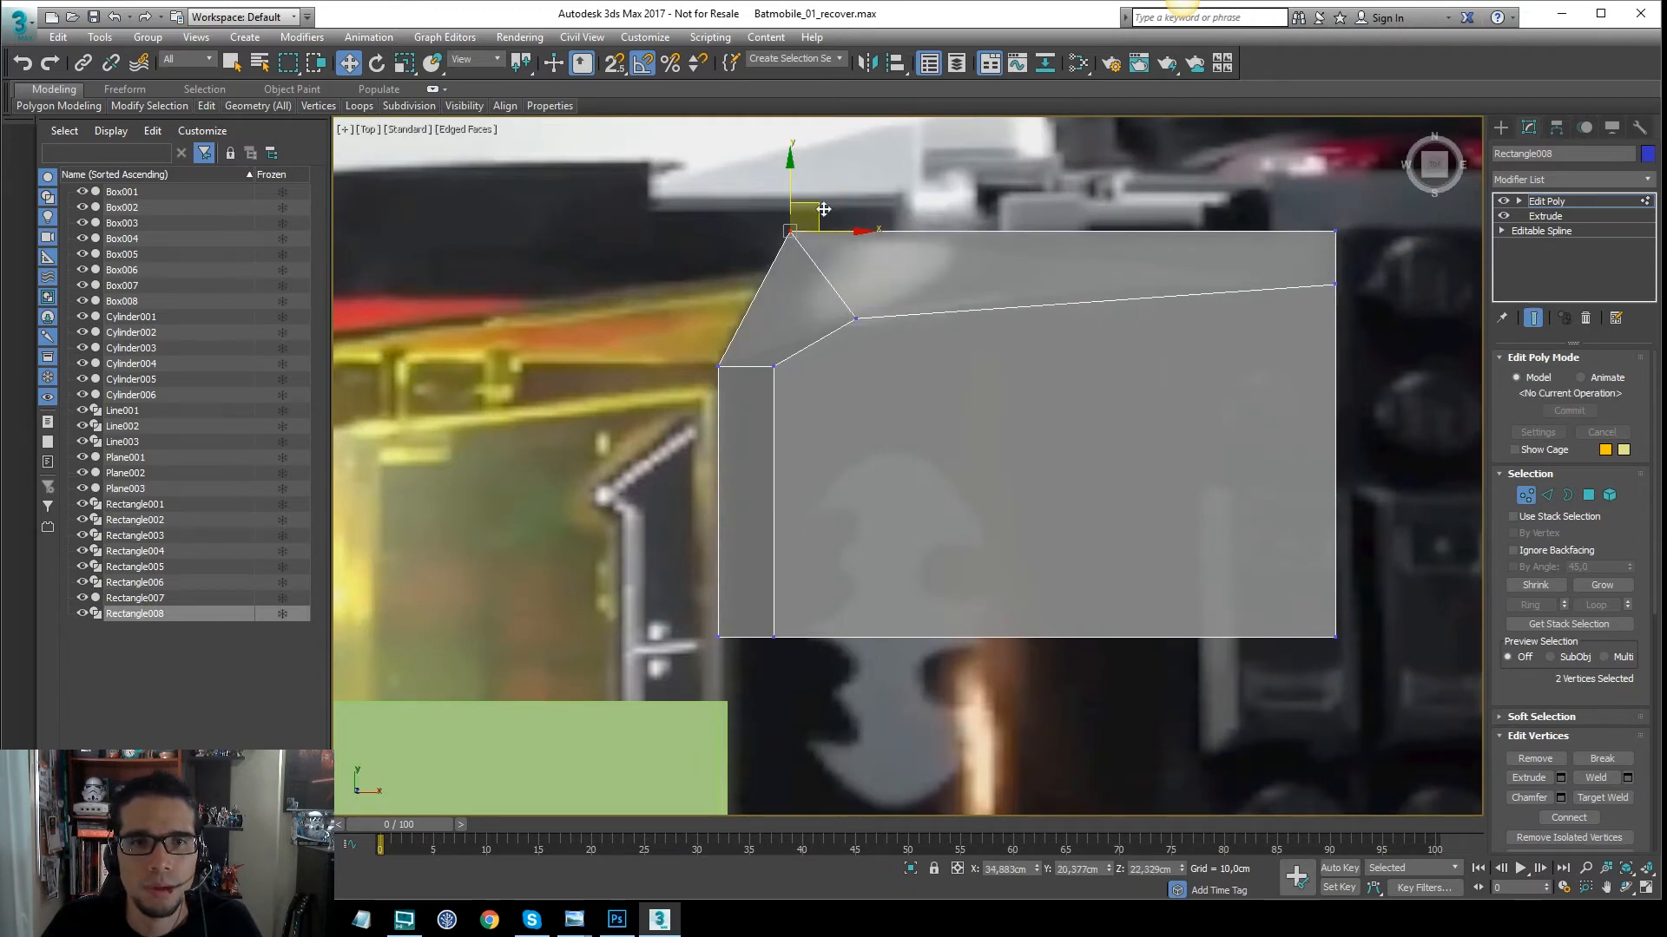
left_click_drag(824, 211, 955, 292)
key("ctrl+z")
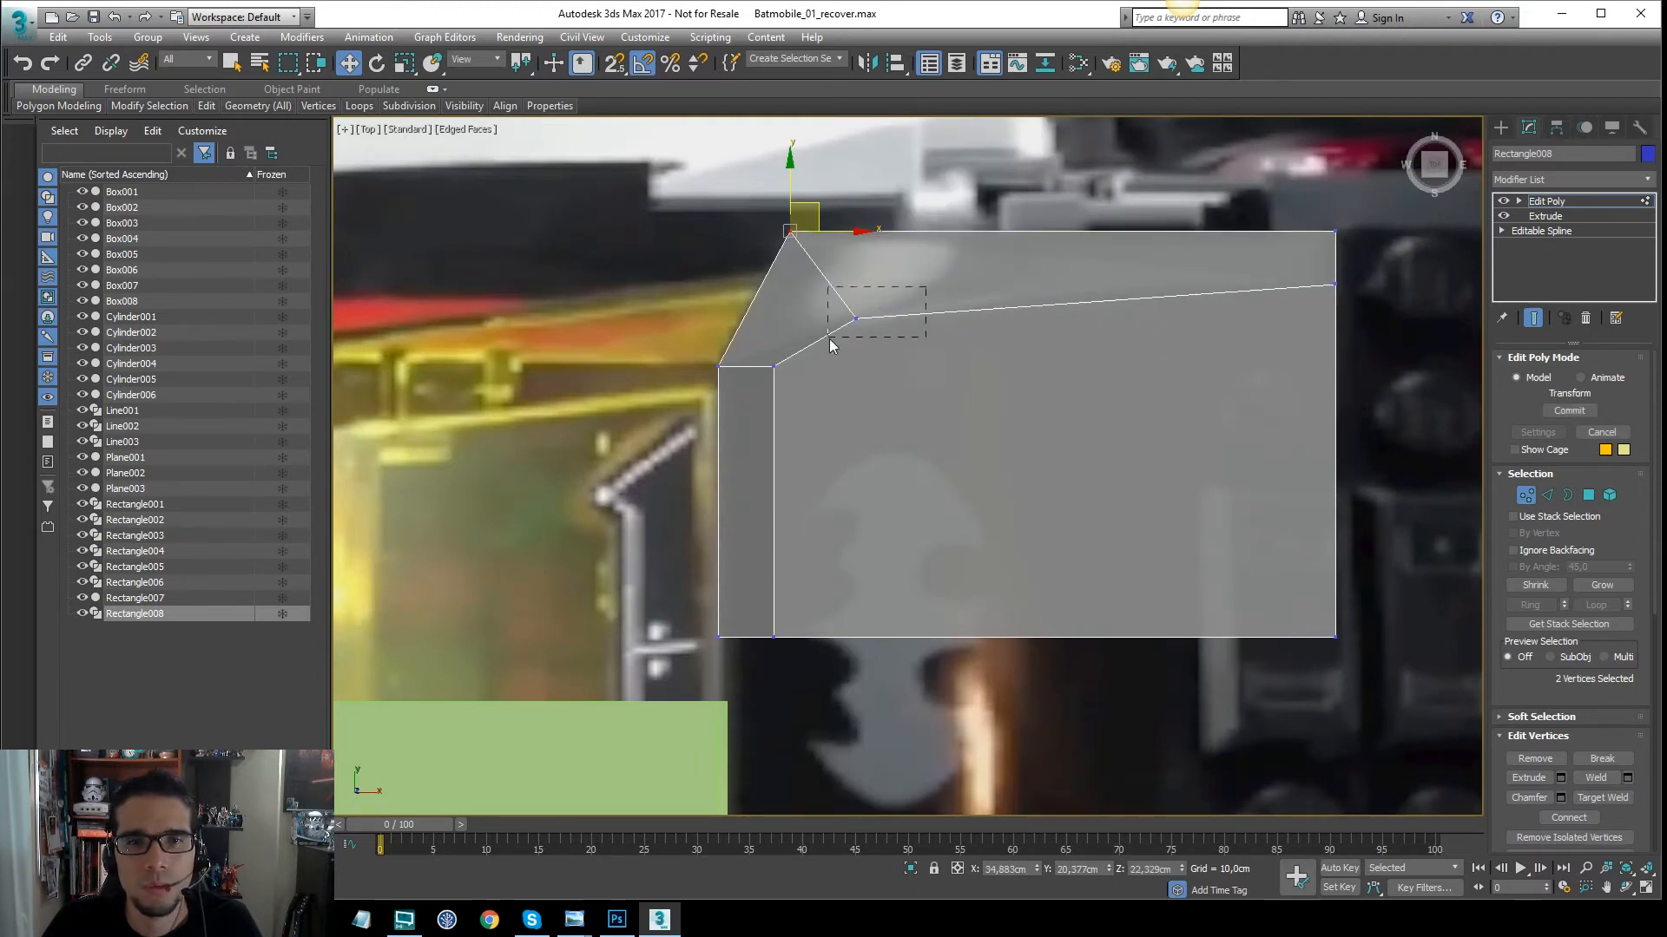
Turn off see-through and mirror the half roof back across the Y axis without cloning
left_click_drag(830, 339, 832, 338)
key("alt+x")
mouse_move(983, 307)
middle_mouse_down("alt")
mouse_move(868, 260)
mouse_move(868, 348)
mouse_move(970, 305)
middle_mouse_up("alt")
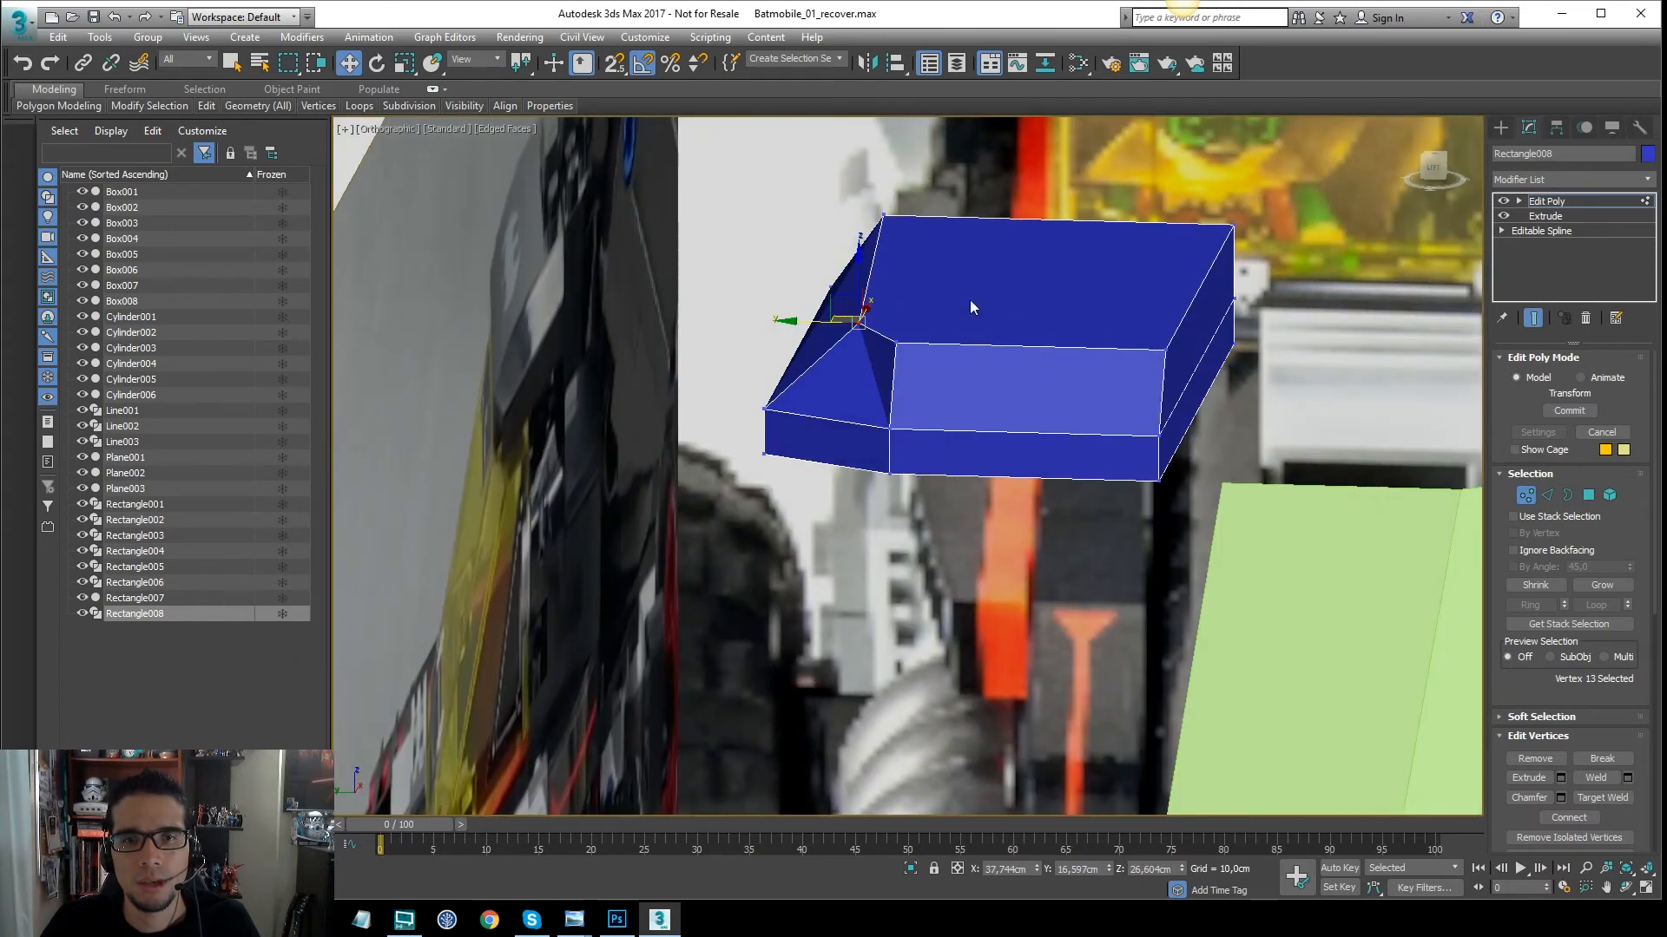
scroll(1126, 341, "down", 5)
middle_click_drag(1126, 341, 1005, 326, "alt")
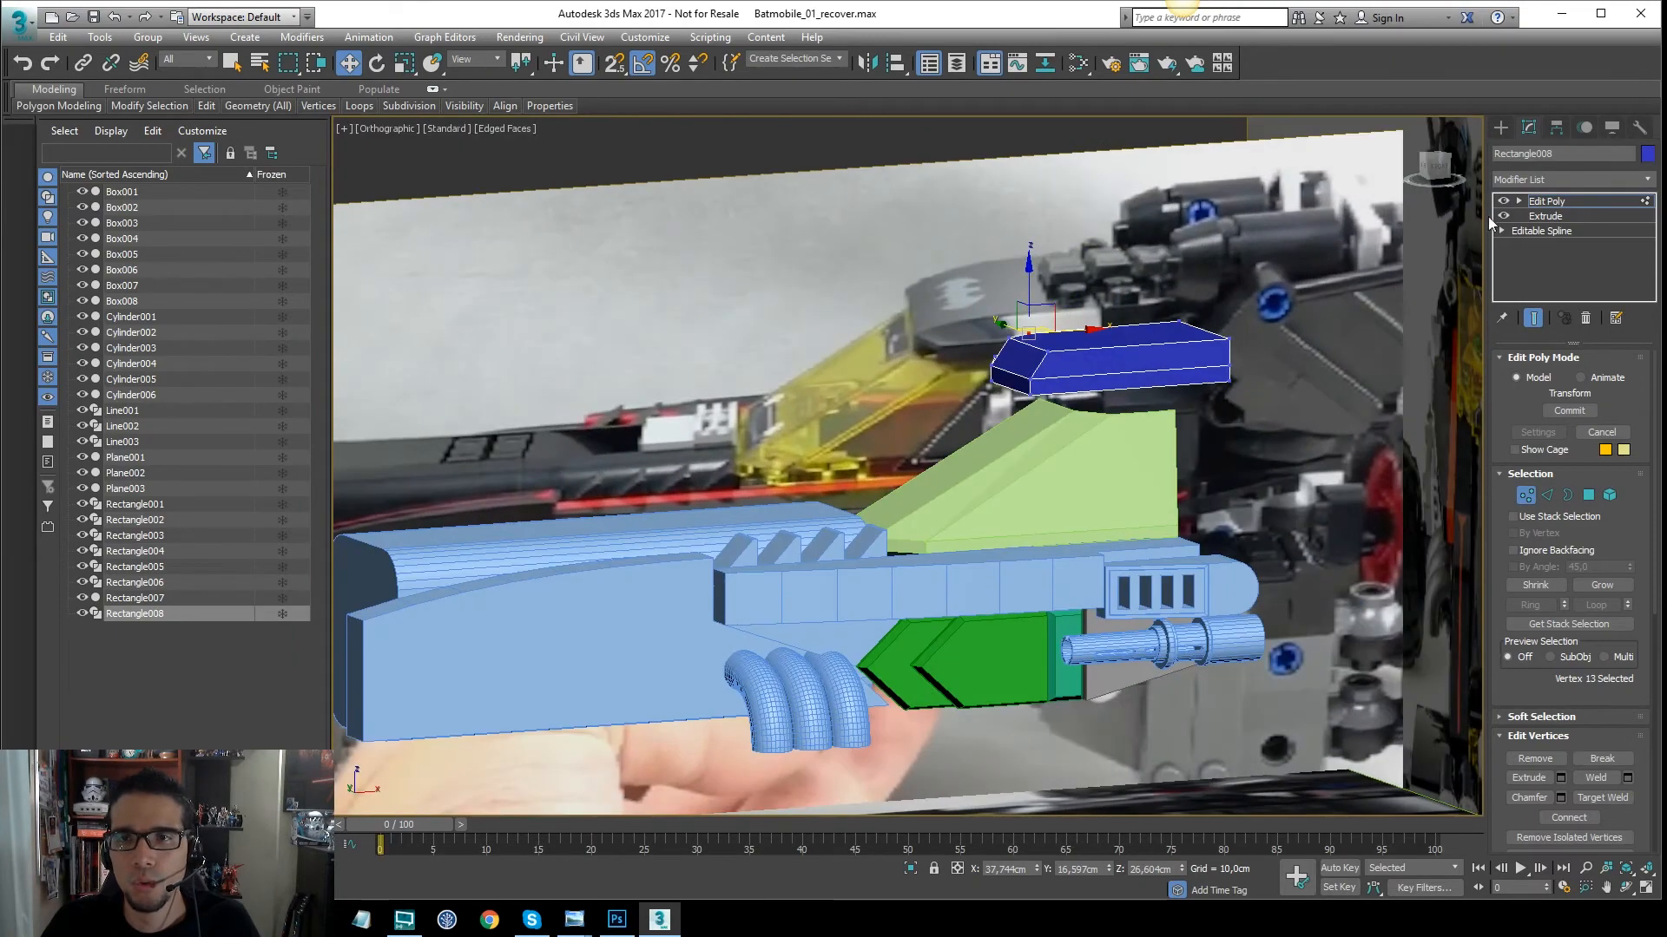
left_click(869, 64)
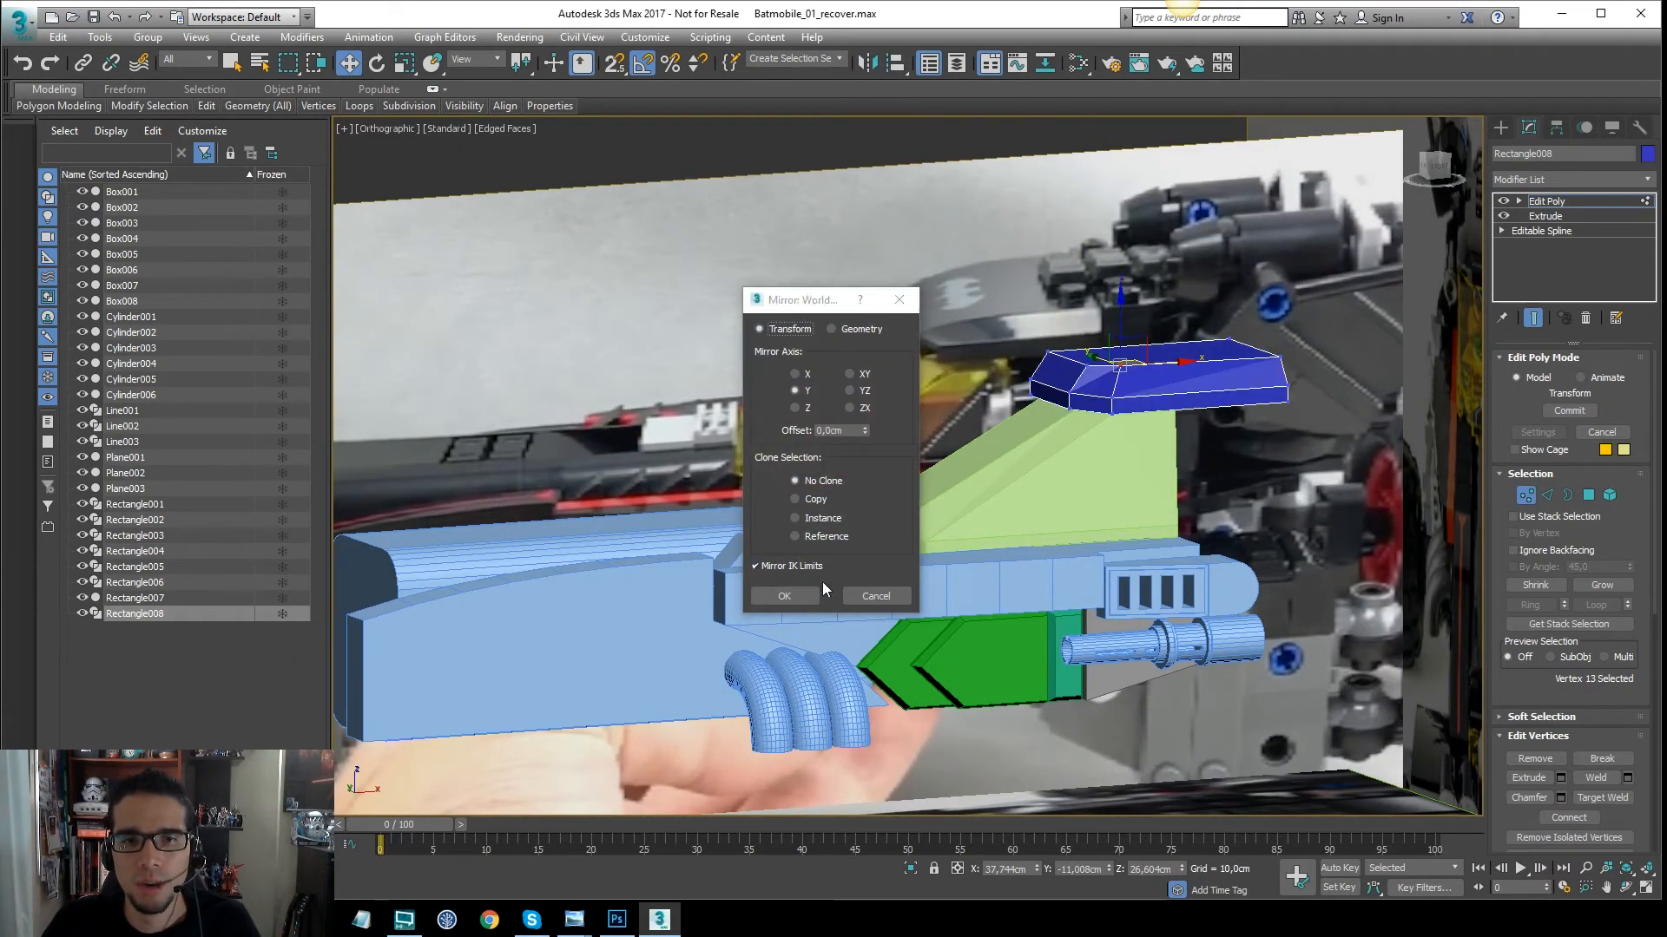
left_click(783, 594)
Move the two front vertices of the roof's top face rearward, in line with its outer corner vertex
middle_click_drag(801, 599, 1074, 361, "alt")
key("f")
scroll(1003, 382, "up", 6)
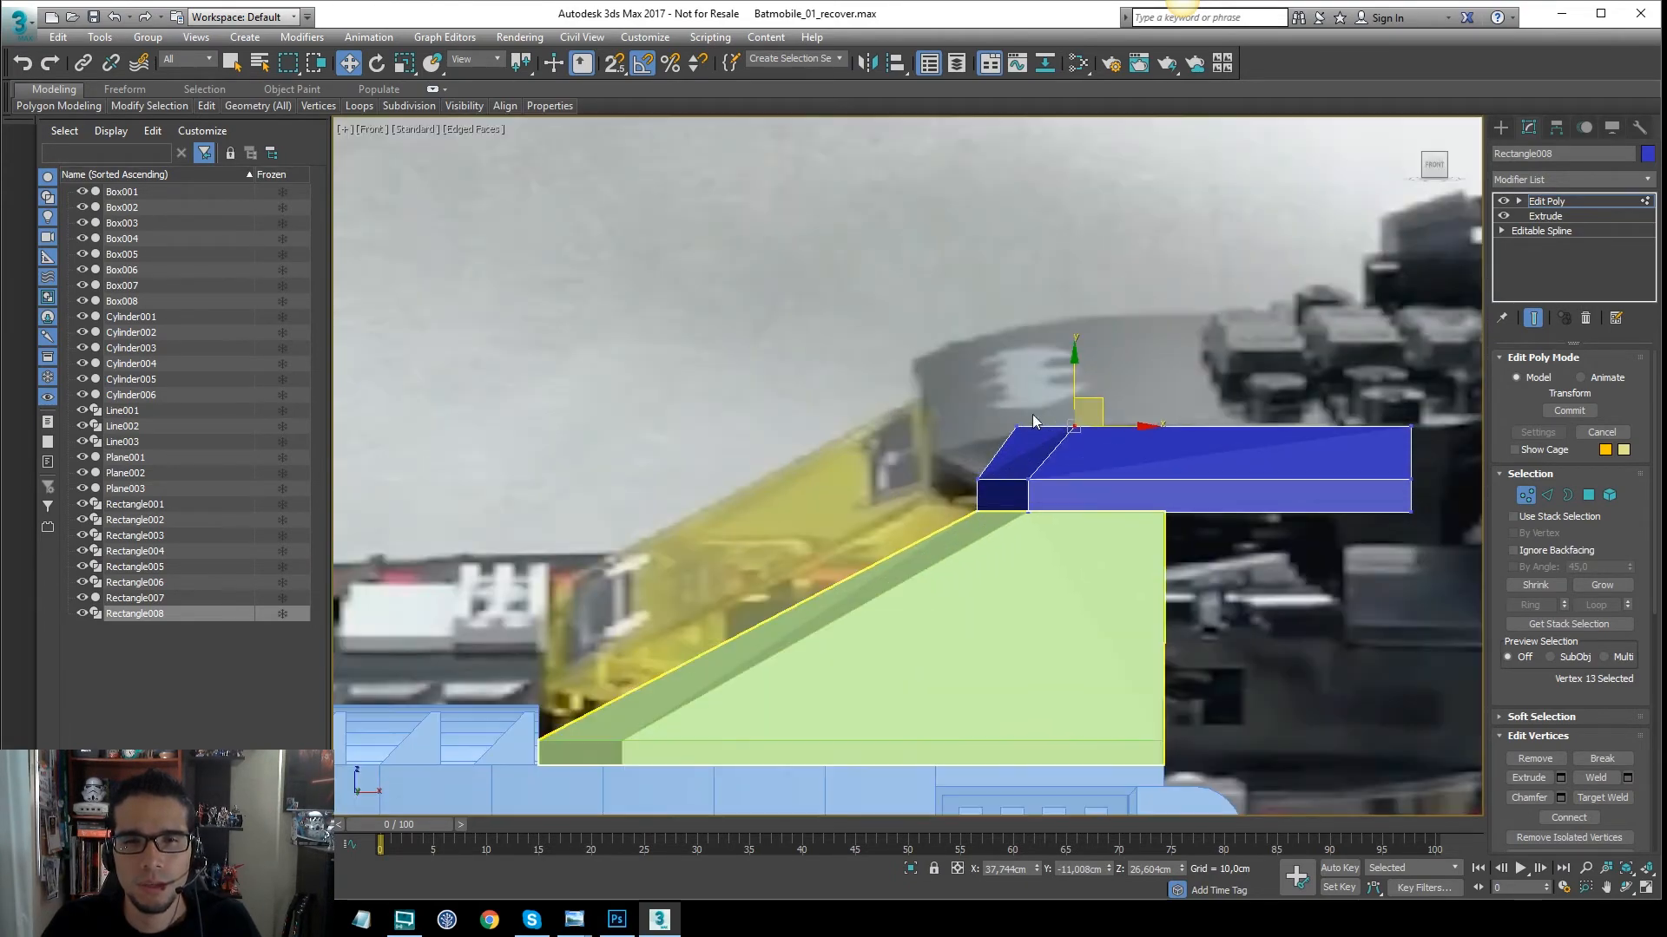
left_click_drag(1002, 406, 1118, 429)
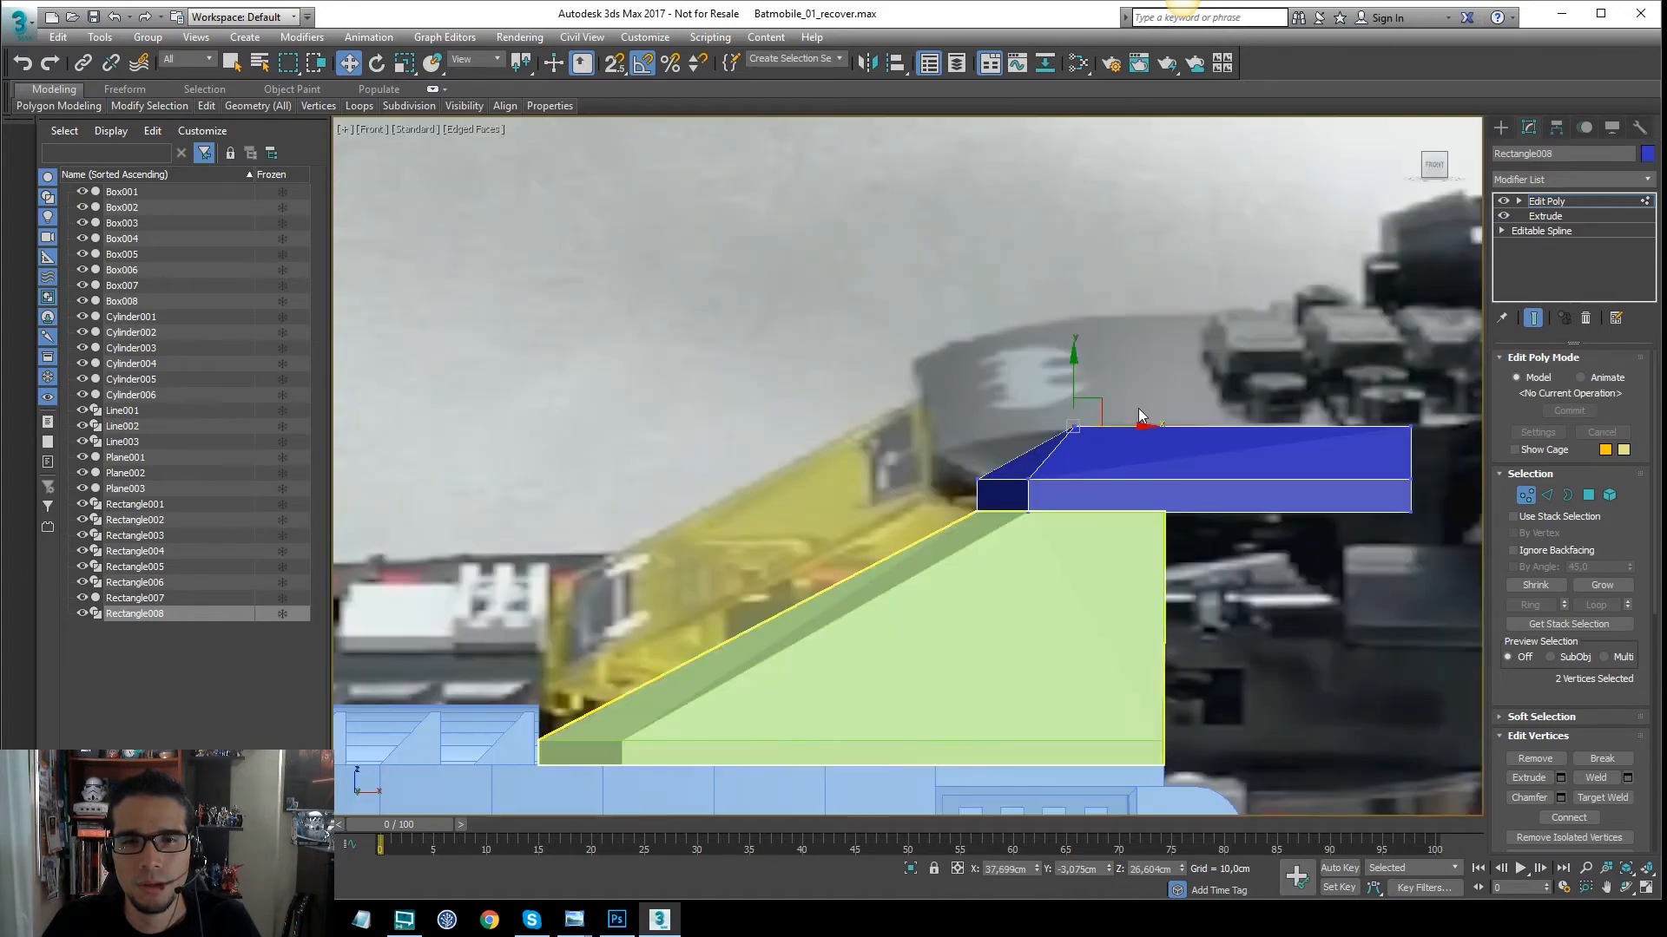
Move the top face's outer front corner vertex rearward along X by about 1.3 cm
middle_click_drag(1118, 429, 1107, 530, "alt")
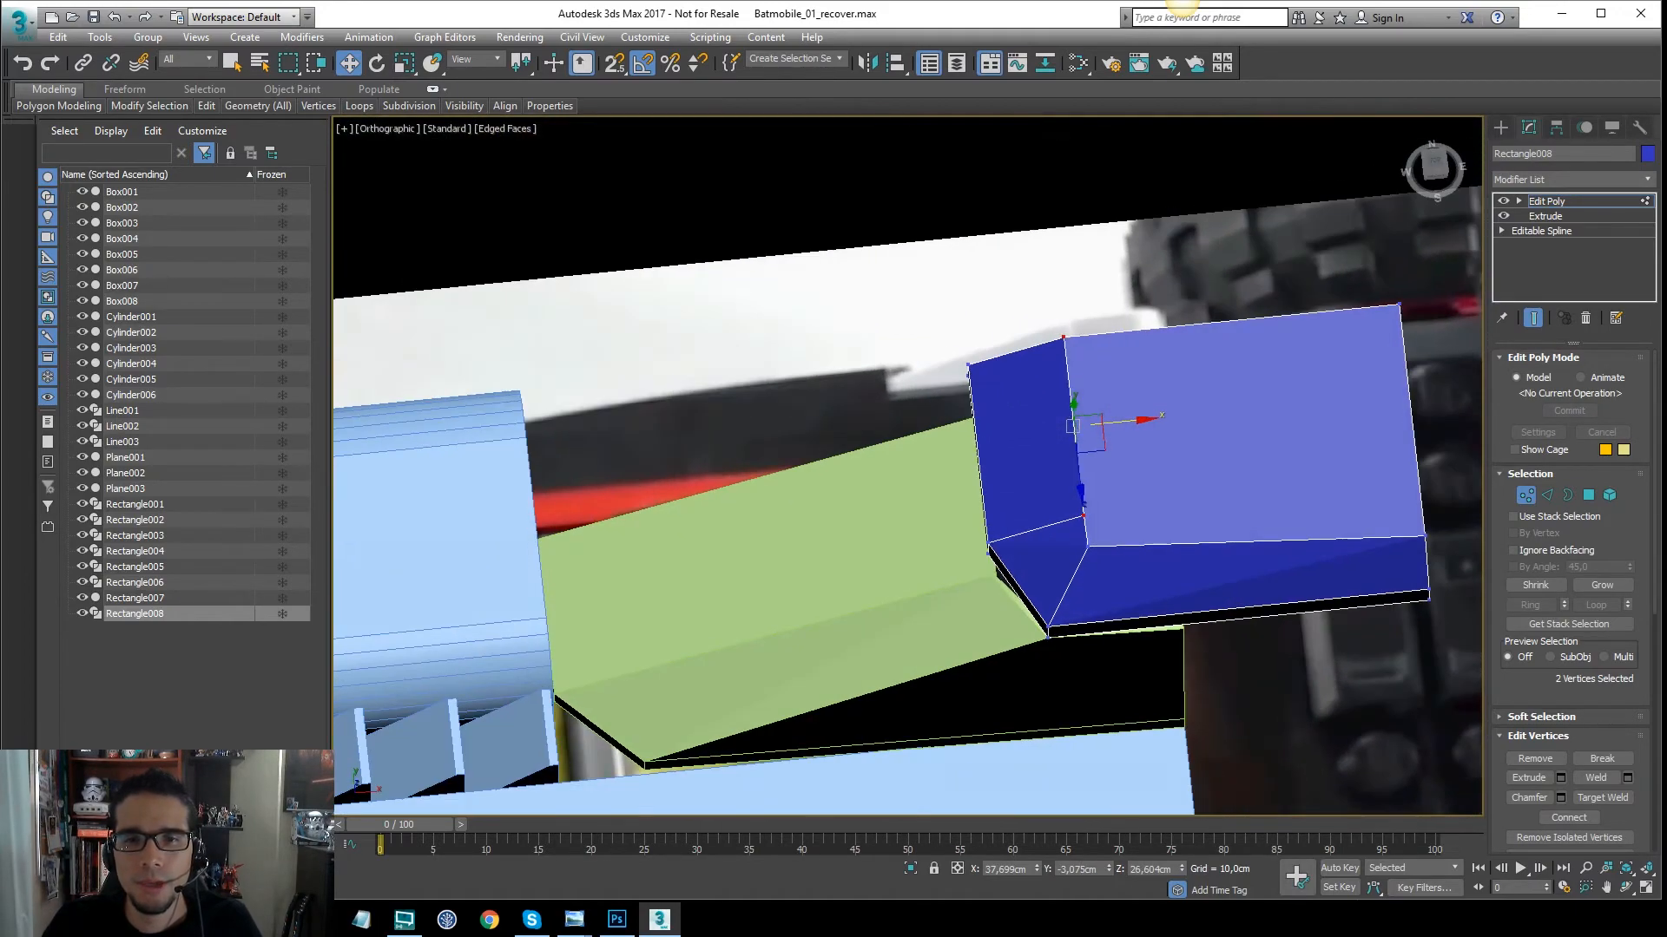
left_click(1084, 550)
left_click(1082, 515)
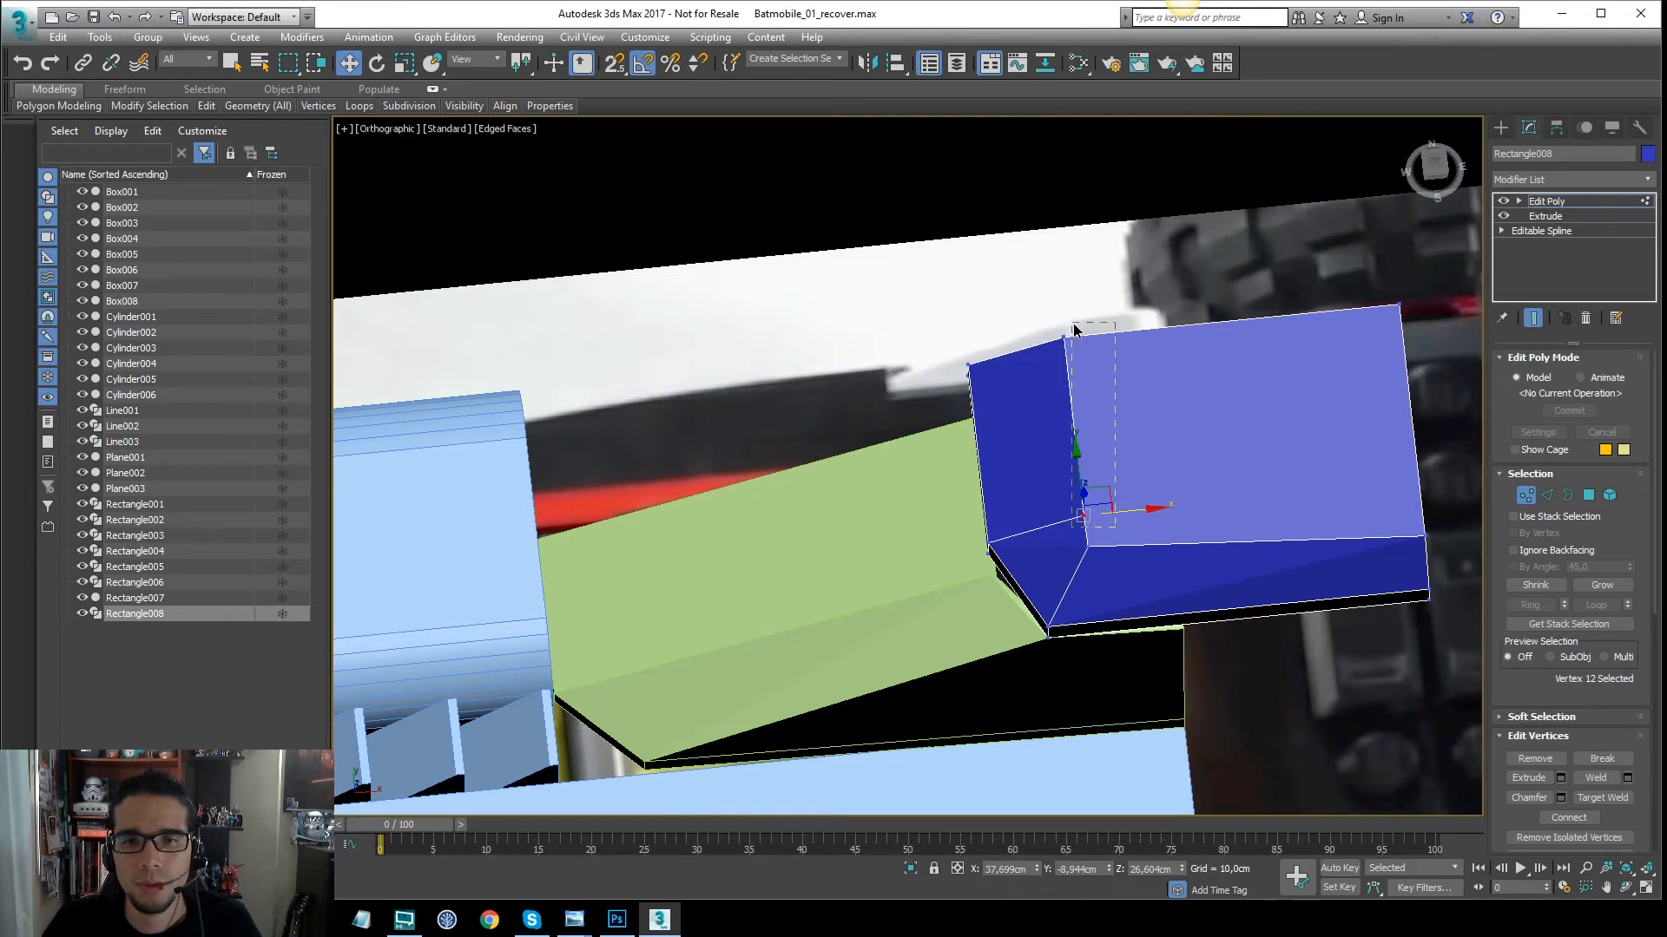
left_click_drag(1073, 326, 1056, 288)
left_click(1089, 547)
mouse_move(1134, 540)
left_mouse_down()
mouse_move(1111, 545)
mouse_move(1155, 538)
left_mouse_up()
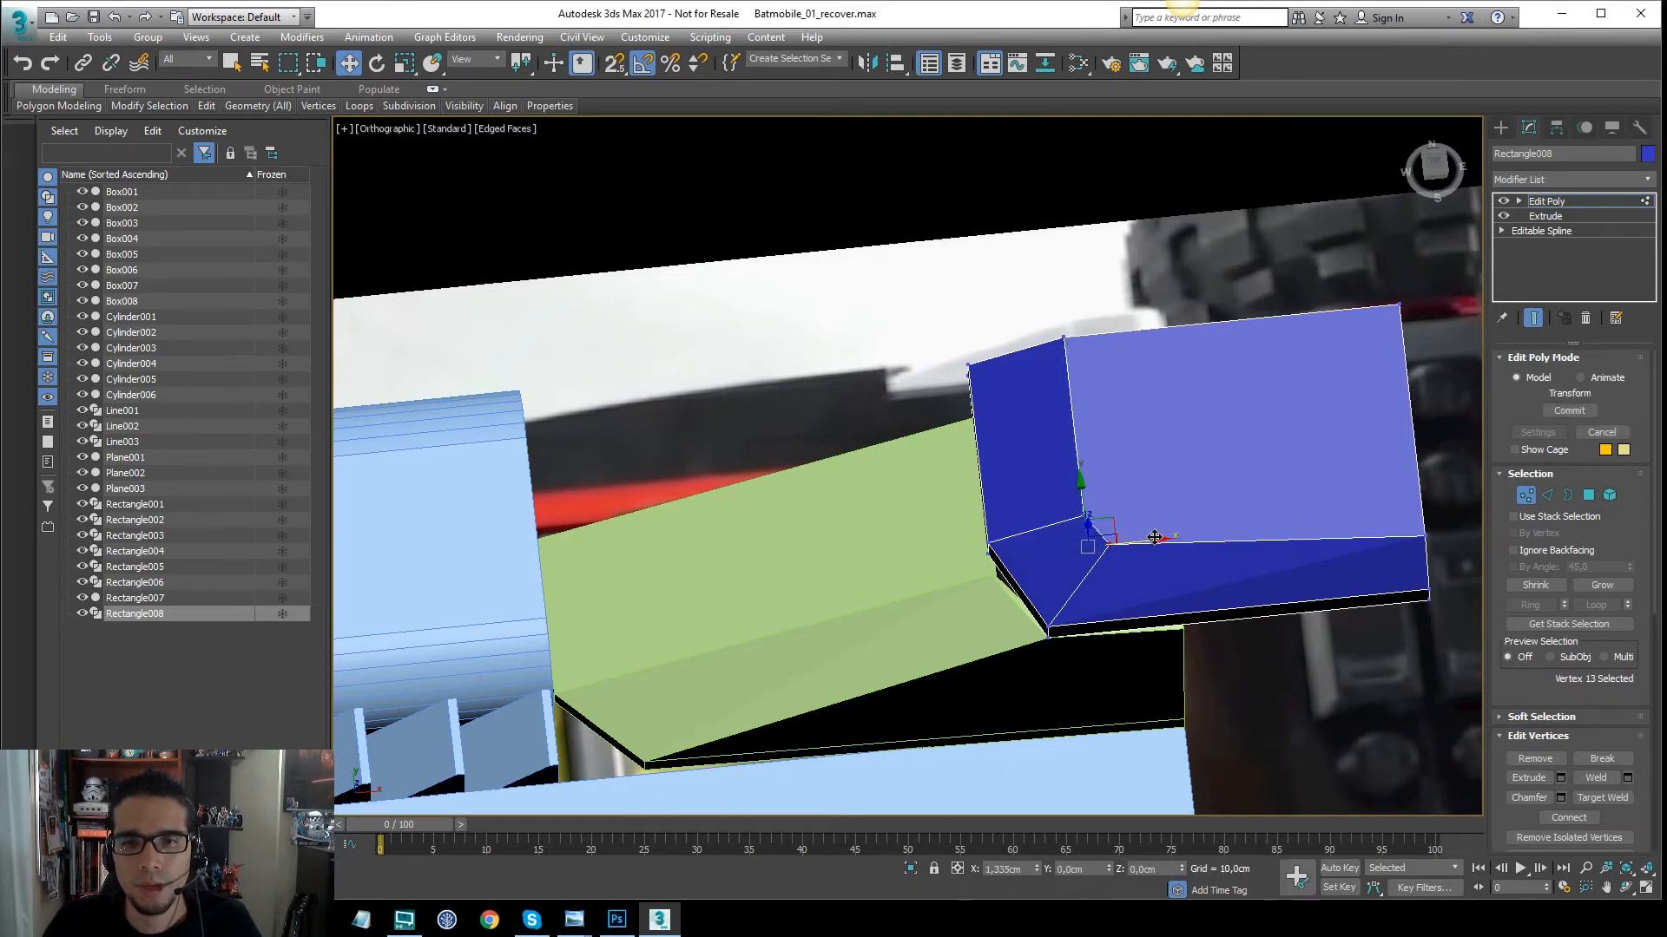
middle_click_drag(1154, 538, 1048, 460, "alt")
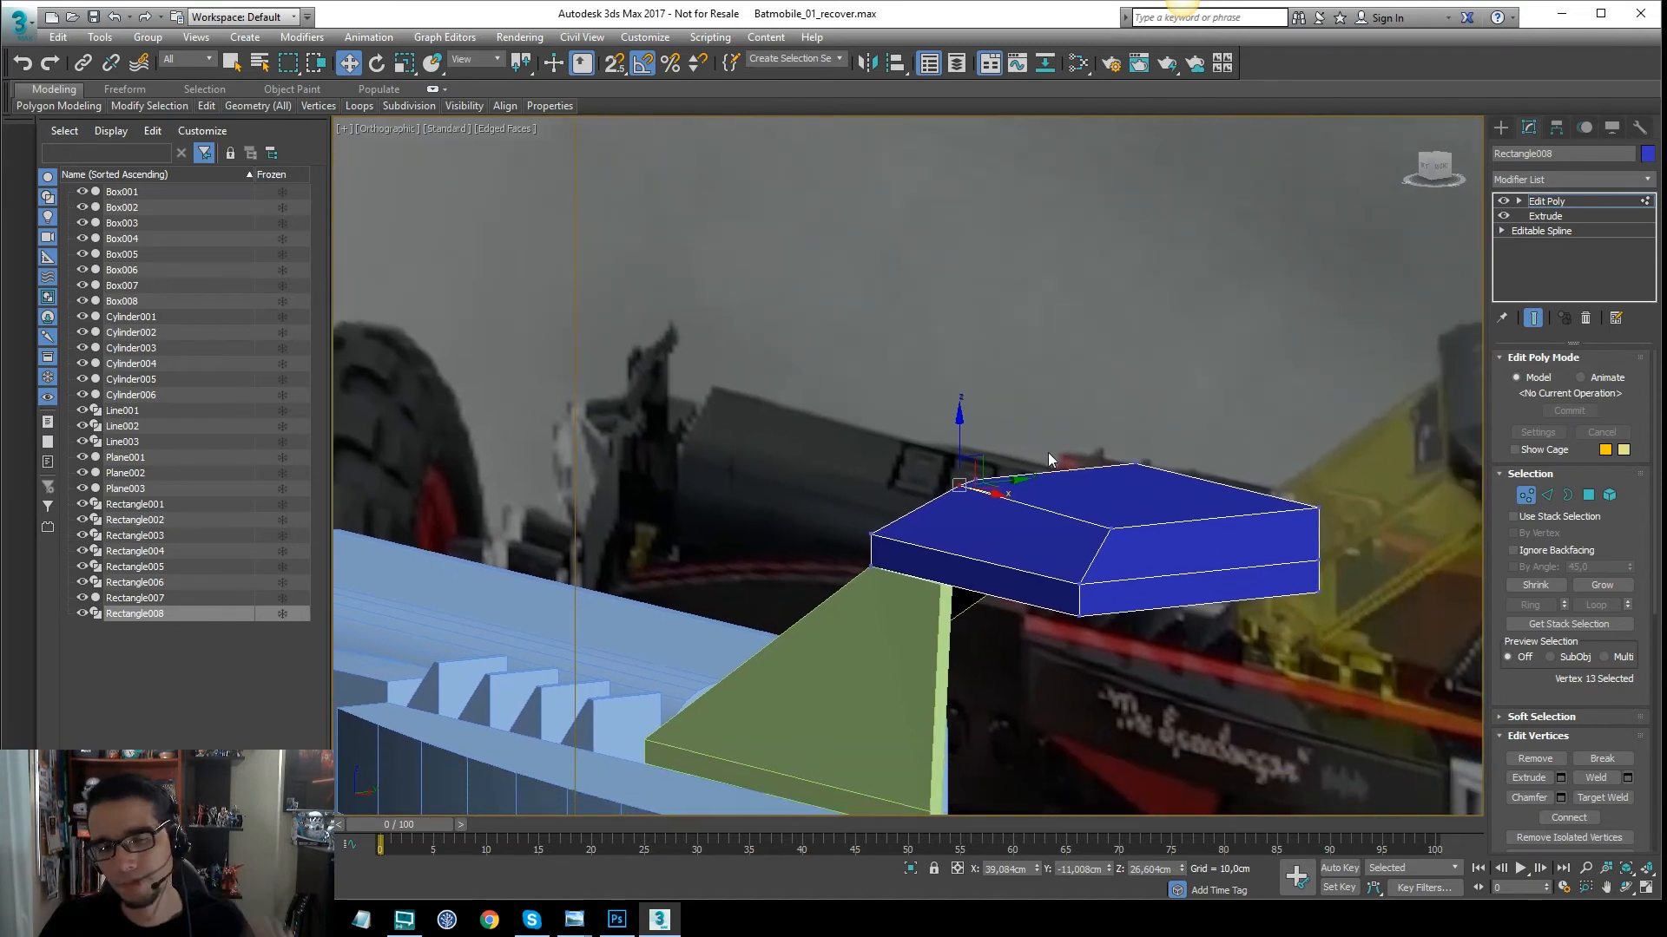
Connect the sloped edges of the roof's upper layer with one segment to add a horizontal edge row
key("f")
scroll(794, 523, "up", 8)
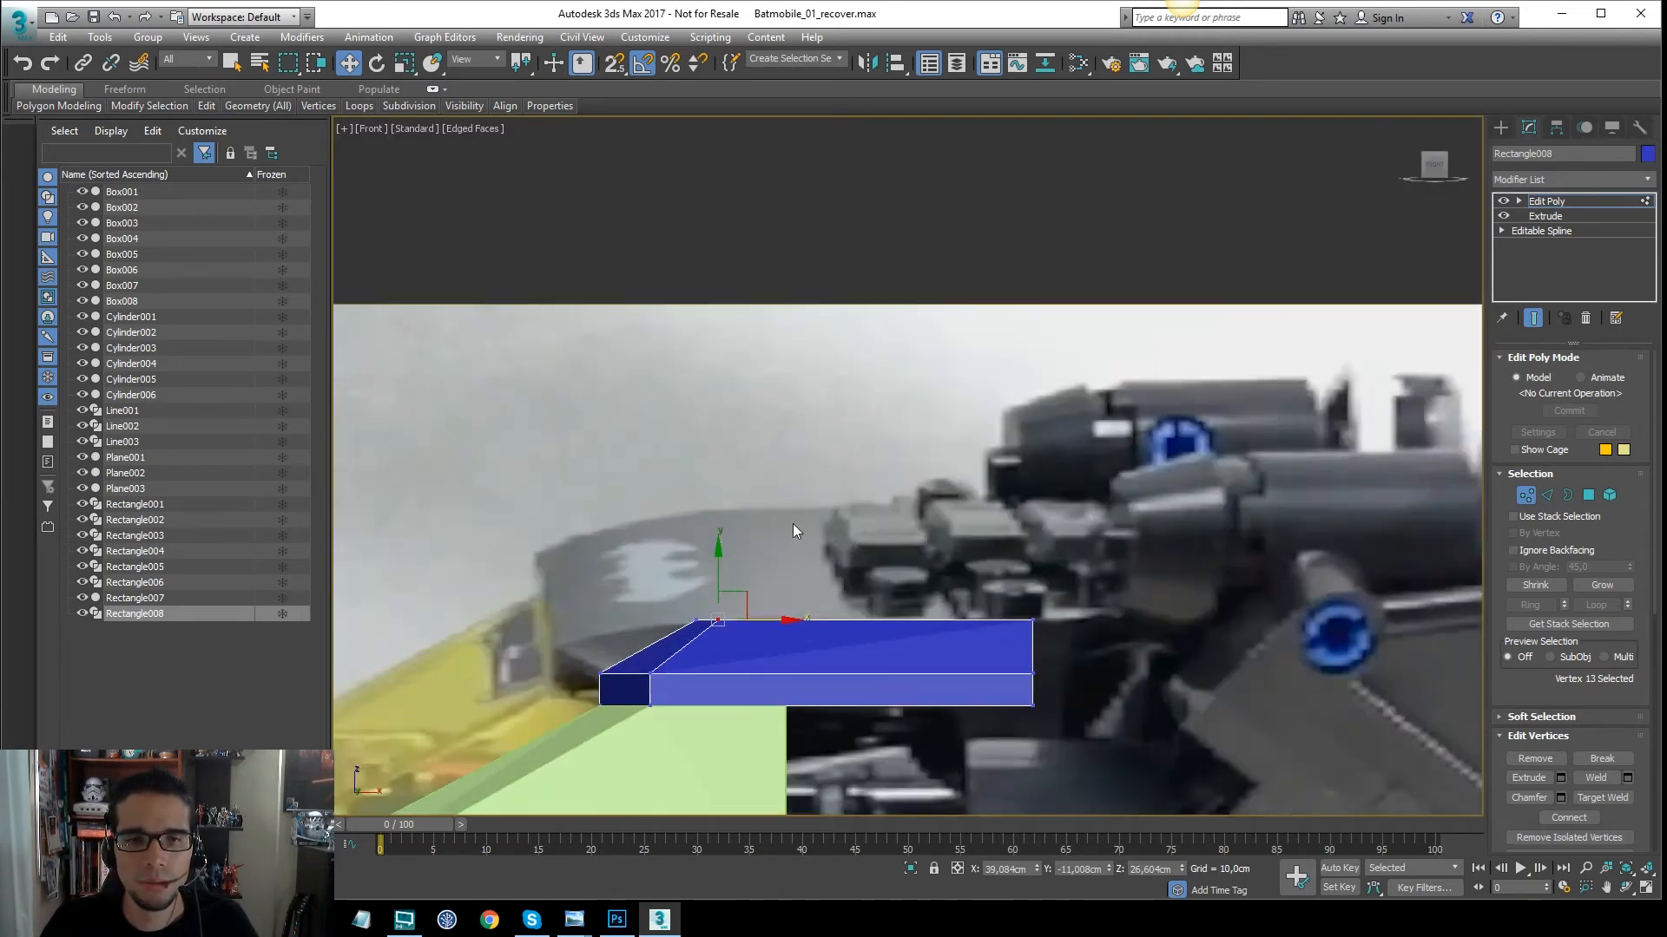
middle_click_drag(793, 523, 889, 394)
key("2")
left_click(1069, 494)
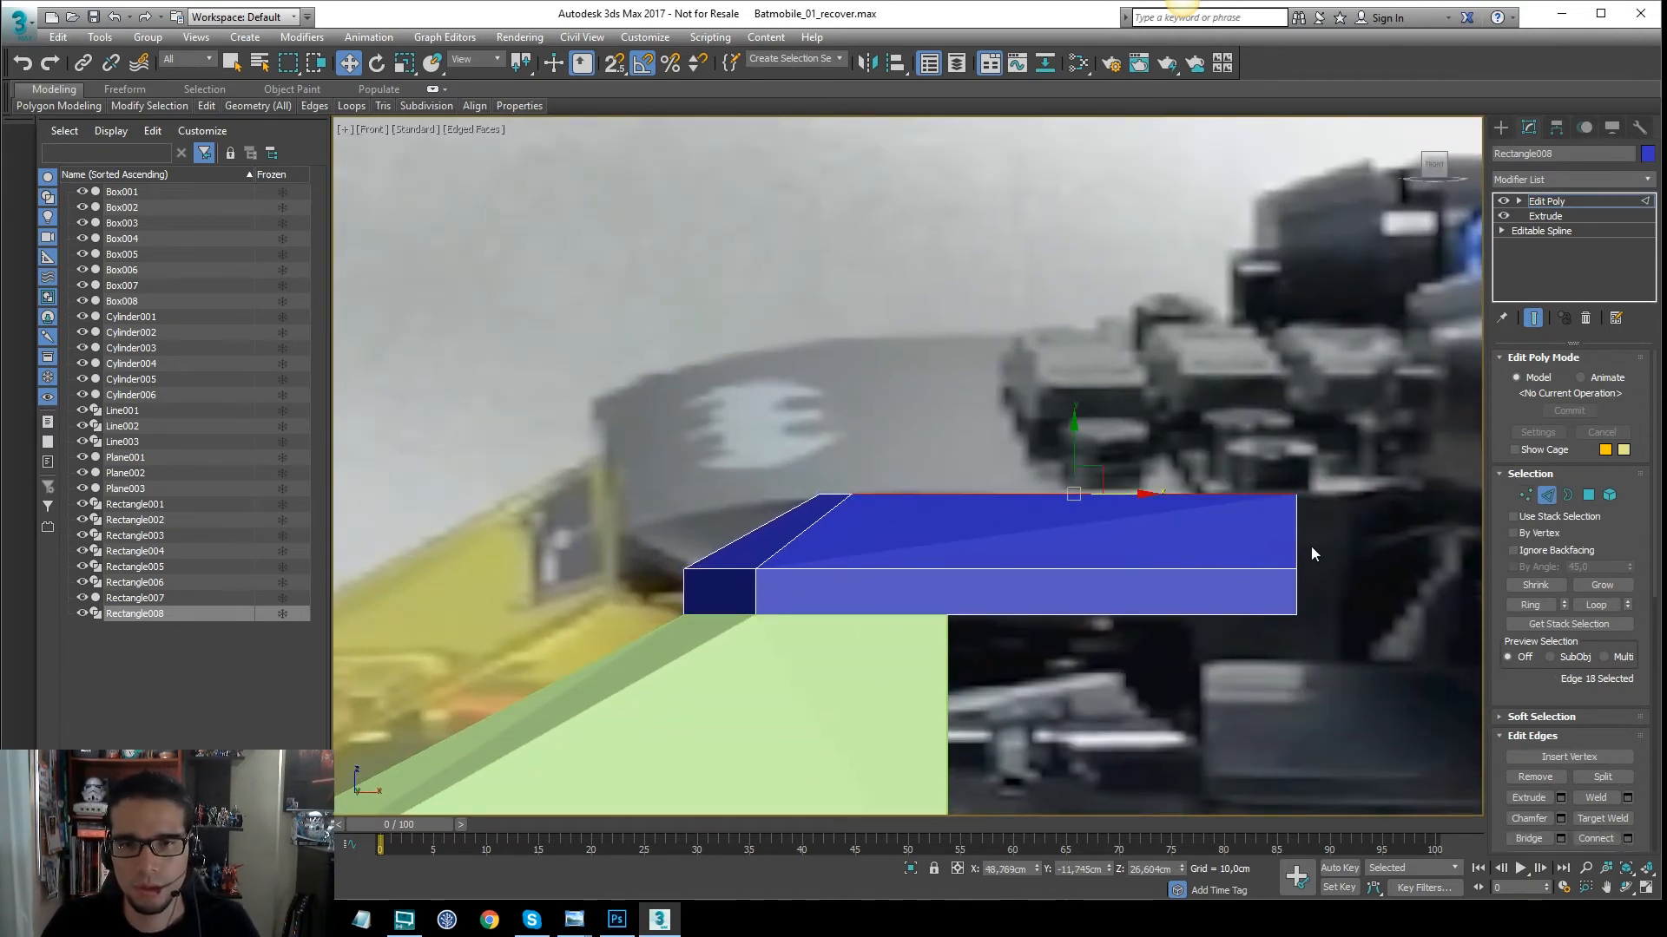
key("F3")
left_click_drag(1334, 525, 701, 533)
right_click(791, 514)
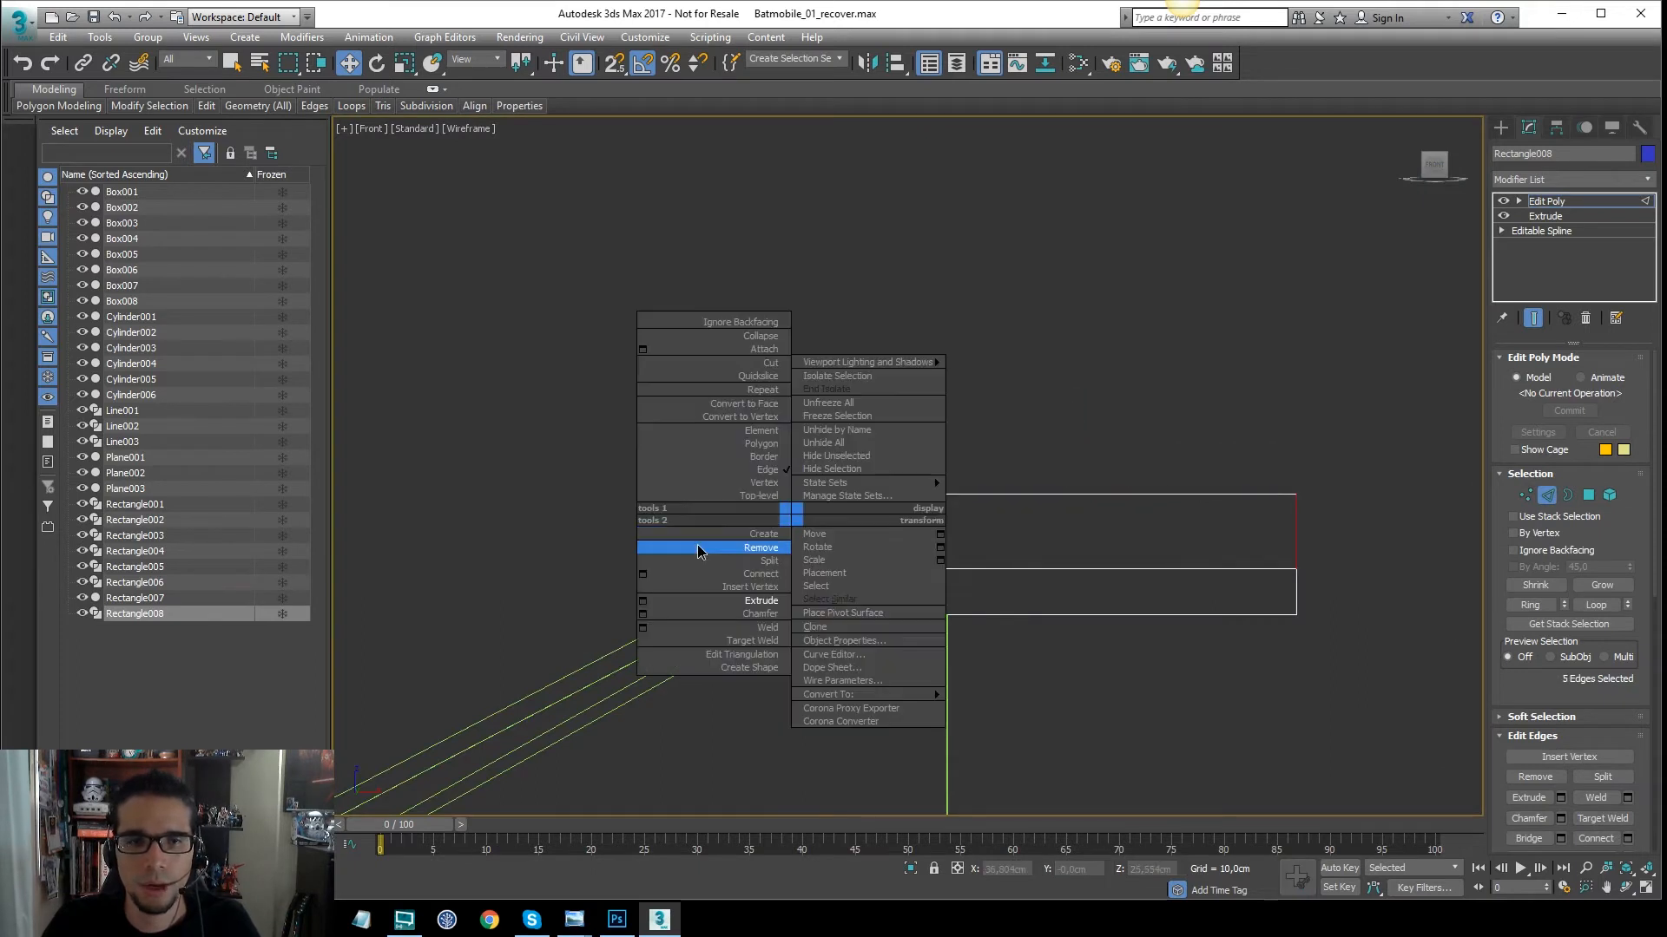
left_click(643, 574)
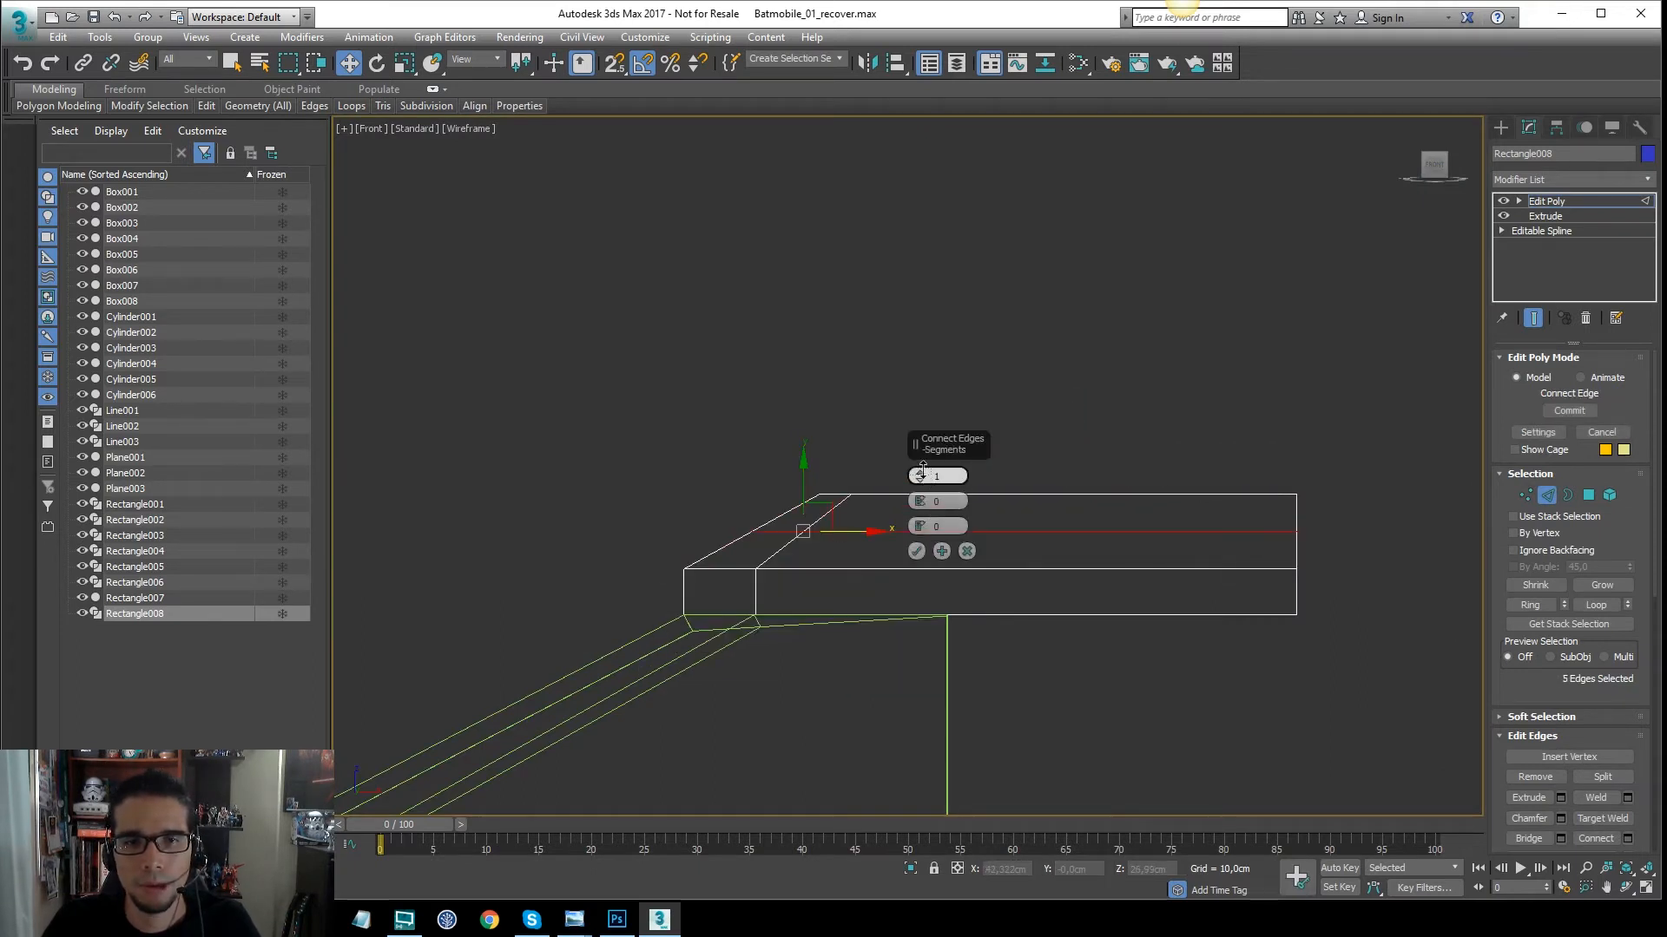
left_click(916, 551)
key("F3")
middle_click_drag(814, 520, 864, 519)
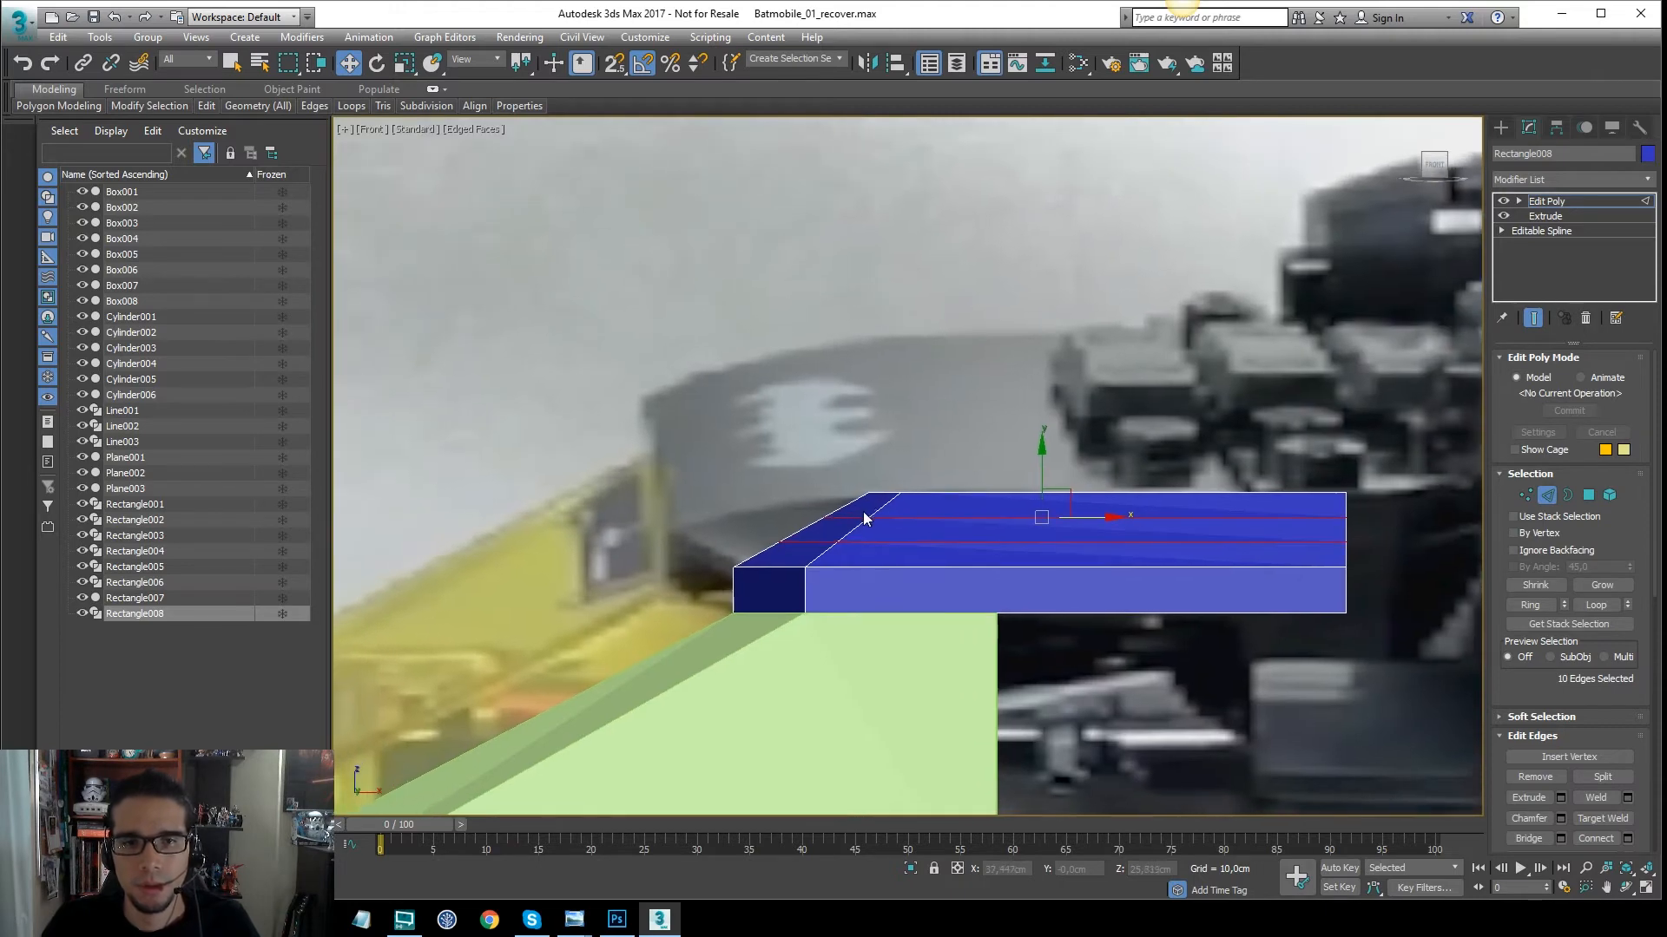
key("1")
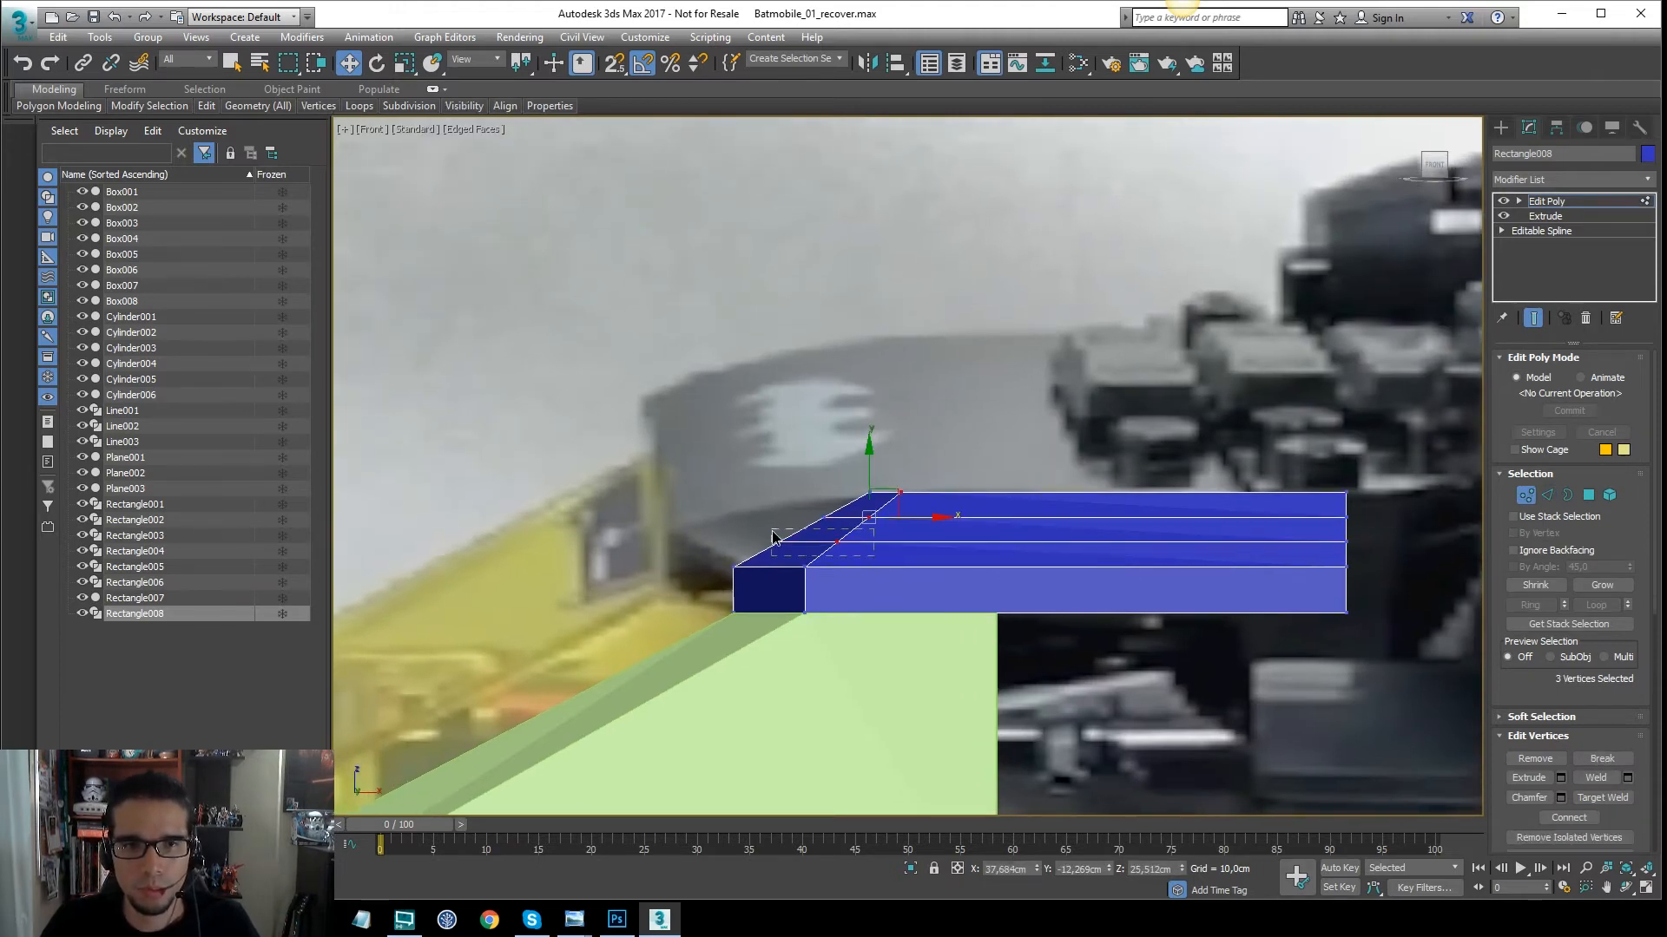
Move the vertices of the horizontal edge rows on the roof's sloped front slightly forward to round its profile
mouse_move(860, 543)
left_mouse_down()
mouse_move(844, 544)
mouse_move(870, 519)
left_mouse_up()
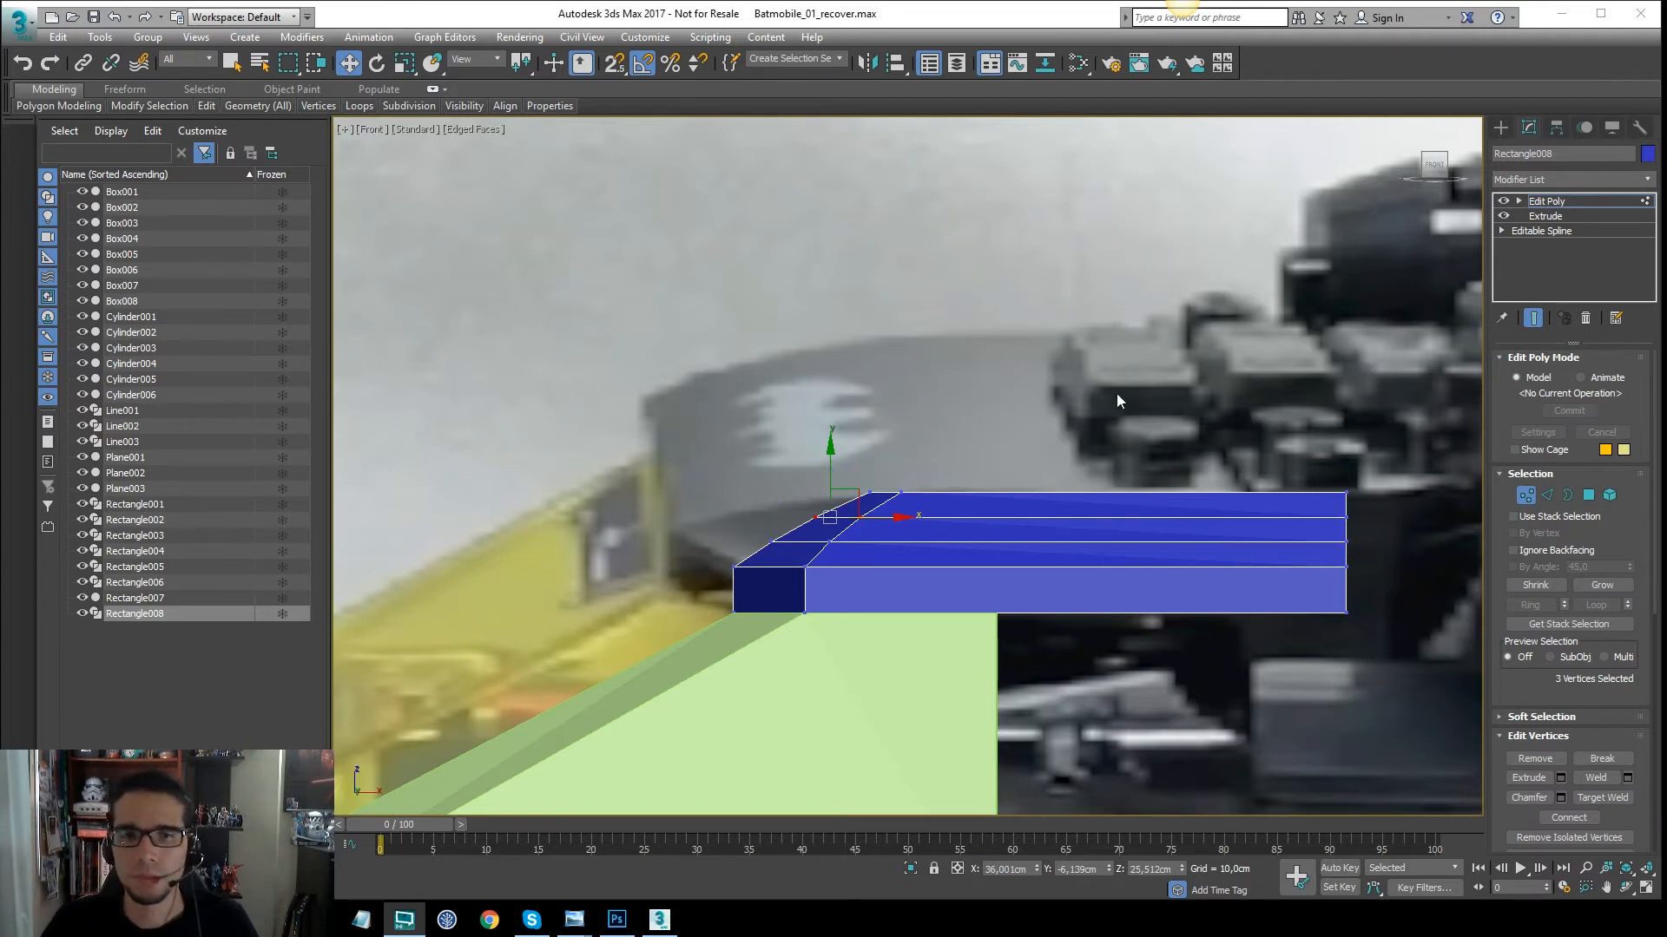
middle_click_drag(1215, 358, 1255, 348)
left_click(1583, 204)
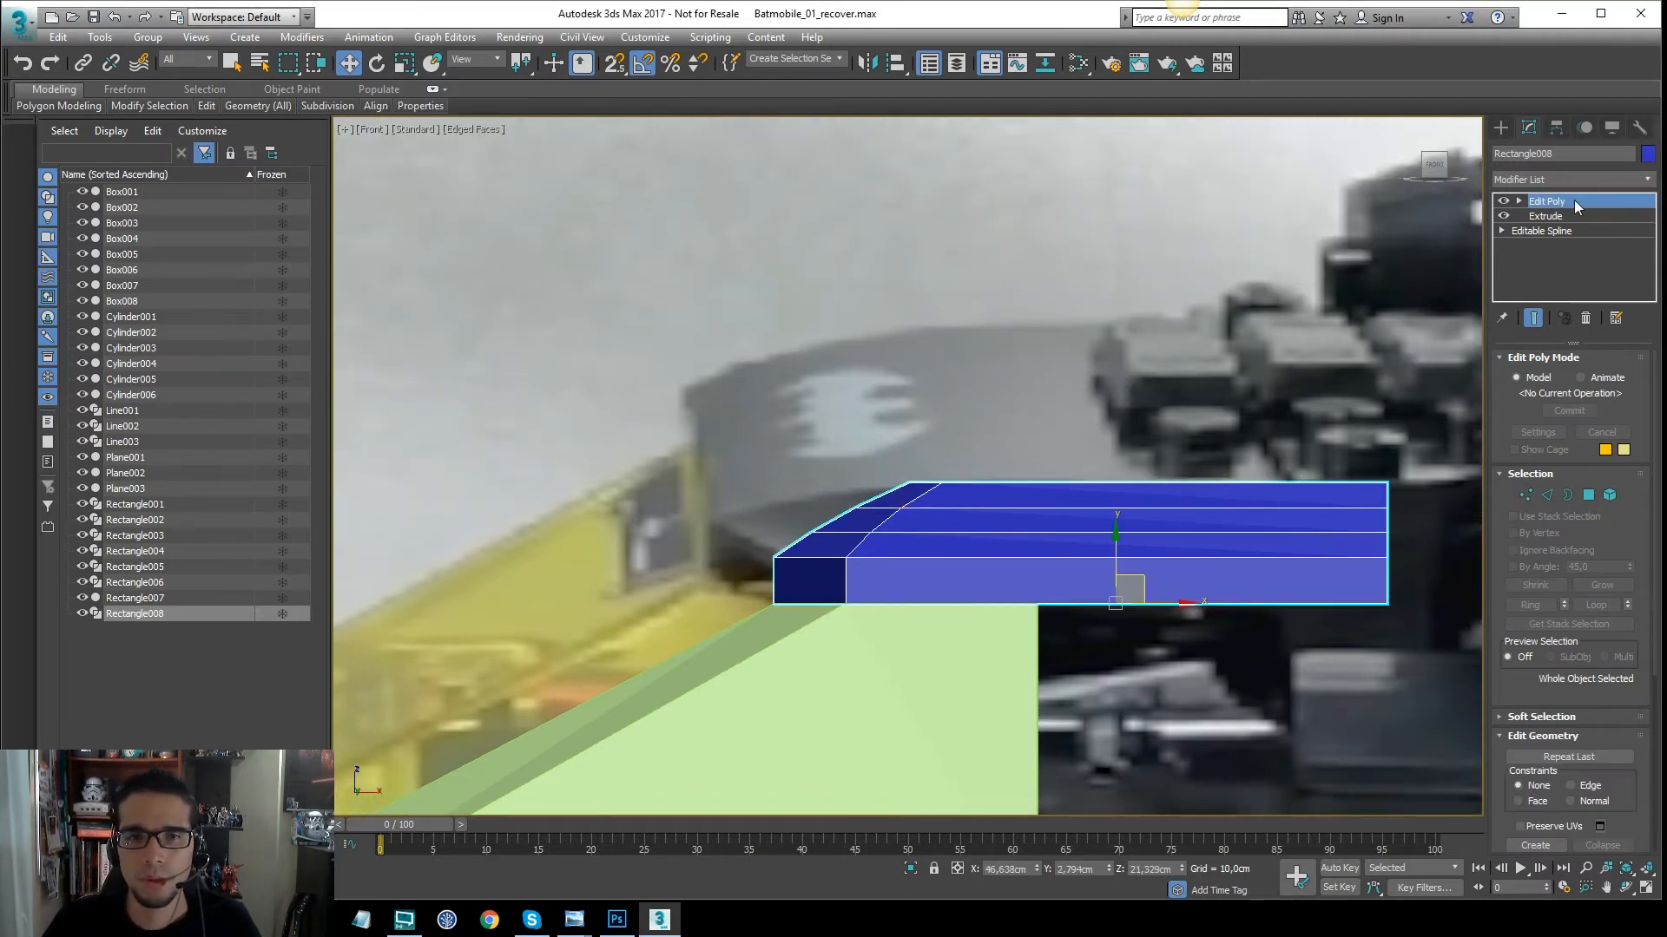
left_click(1580, 199)
middle_click_drag(1101, 398, 1139, 428, "alt")
key("F4")
mouse_move(1140, 429)
middle_mouse_down("alt")
mouse_move(1209, 432)
mouse_move(1257, 396)
mouse_move(1130, 423)
middle_mouse_up("alt")
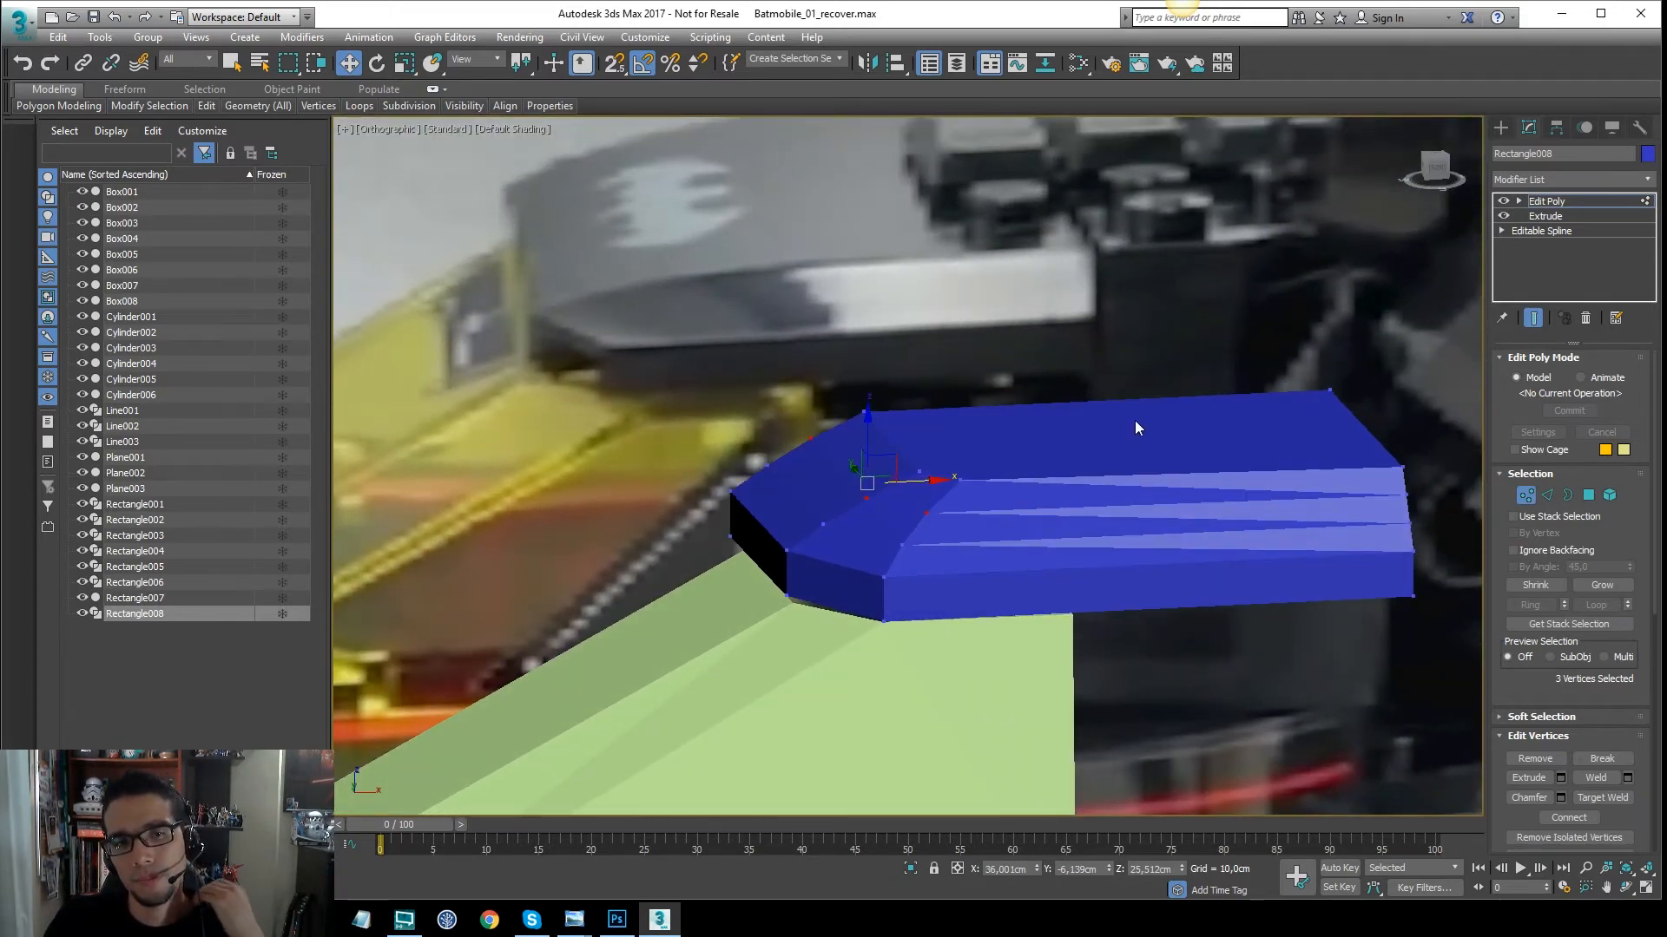
mouse_move(1105, 447)
middle_mouse_down("alt")
mouse_move(1092, 406)
mouse_move(1097, 436)
middle_mouse_up("alt")
scroll(1097, 436, "down", 4)
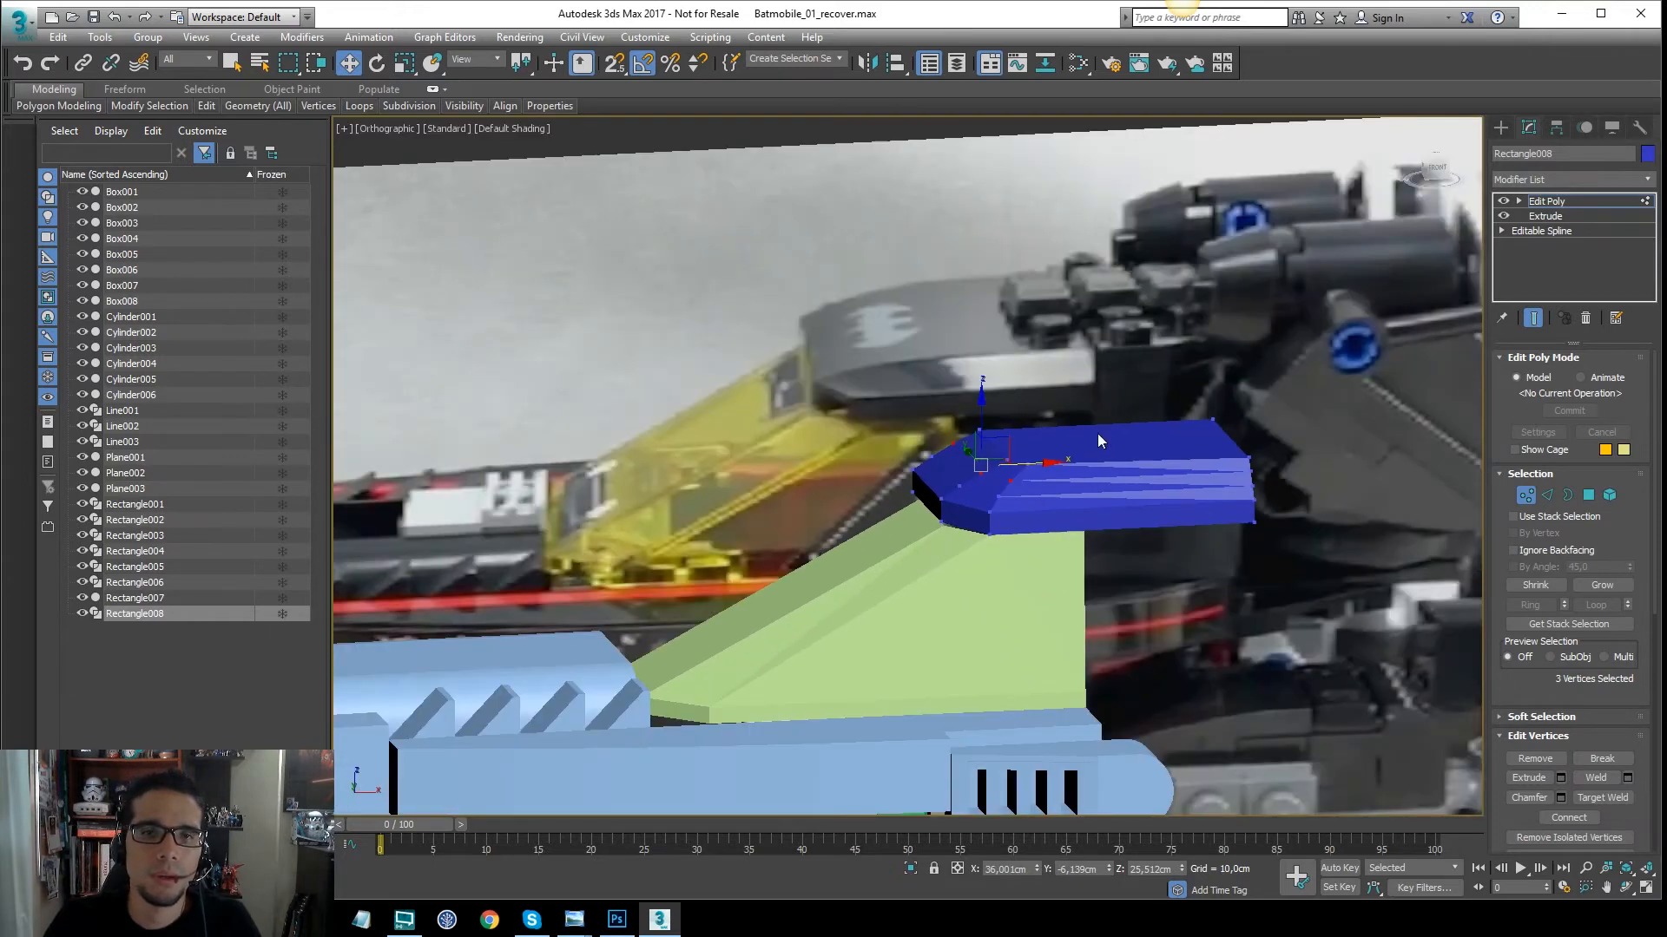
Lower the front vertices of the roof's upper edge rows and top face to flatten the front slope against the side reference
scroll(1097, 436, "up", 2)
key("f")
scroll(1019, 425, "down", 4)
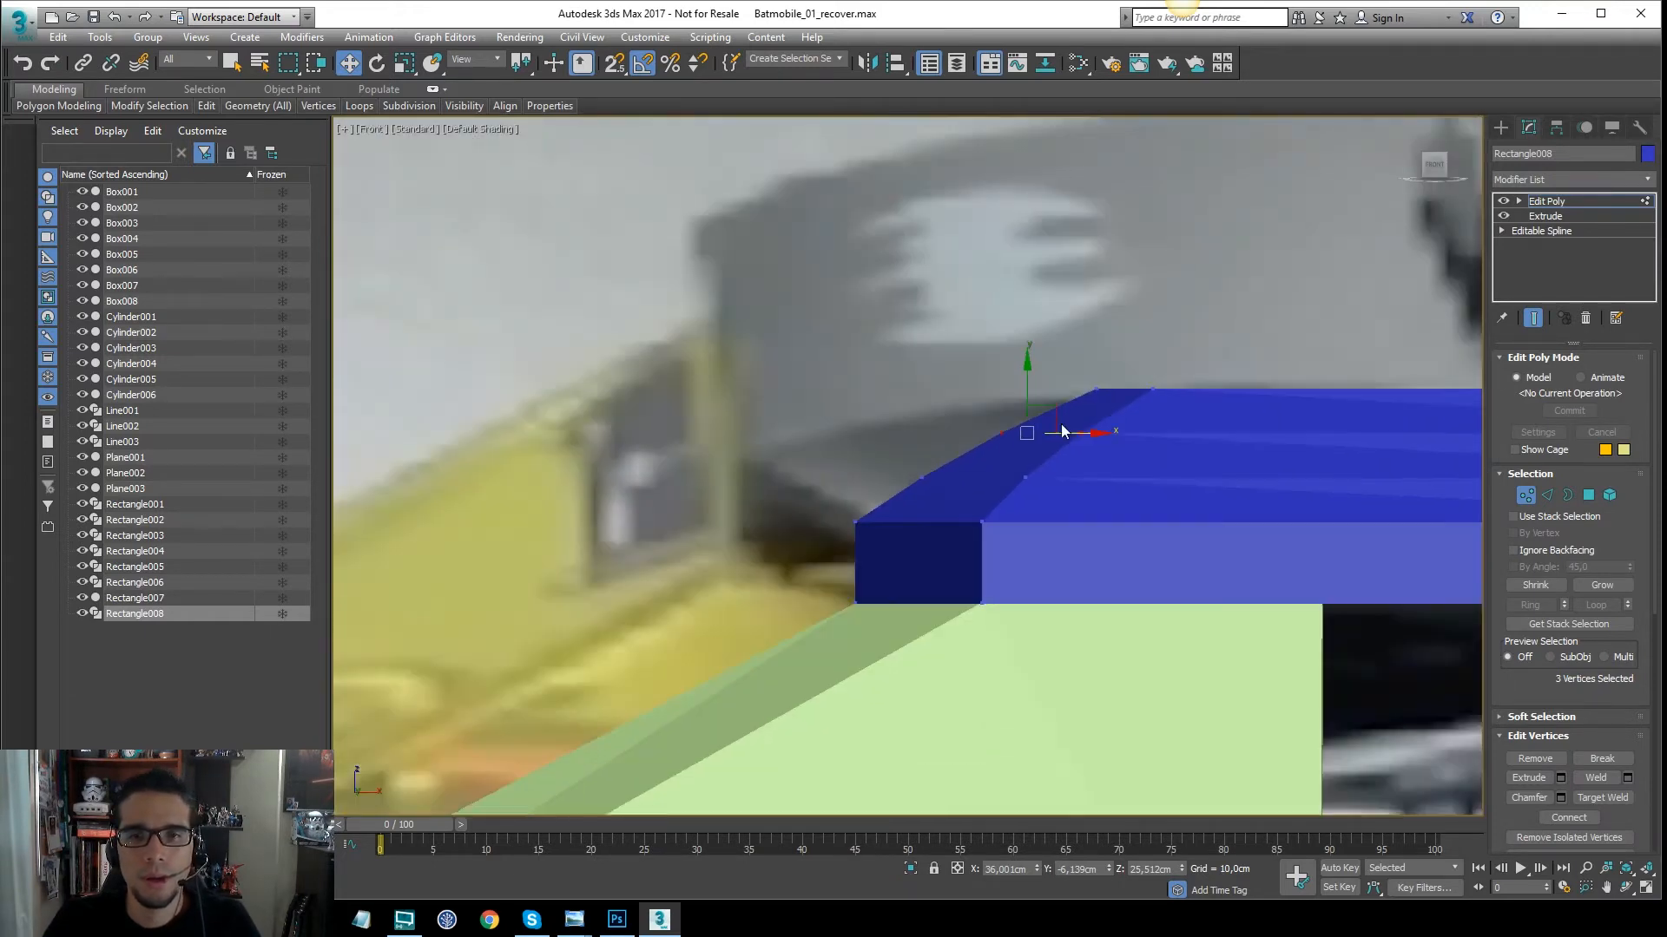
scroll(1042, 412, "up", 3)
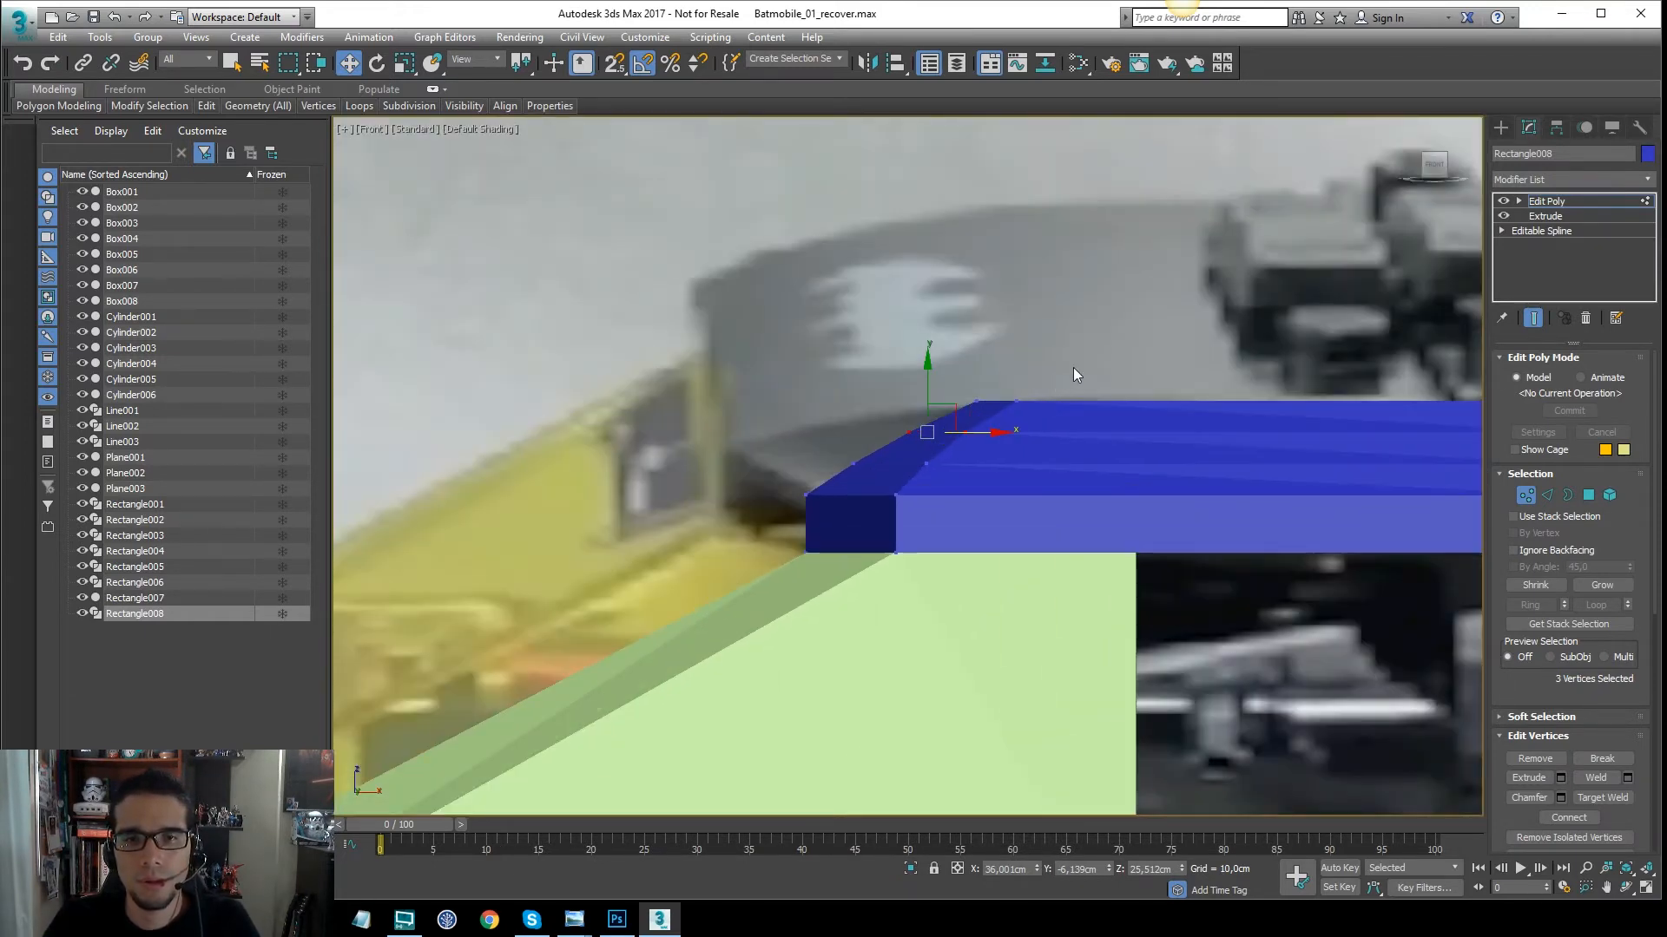
middle_click_drag(1073, 374, 950, 385)
left_click_drag(939, 379, 821, 432)
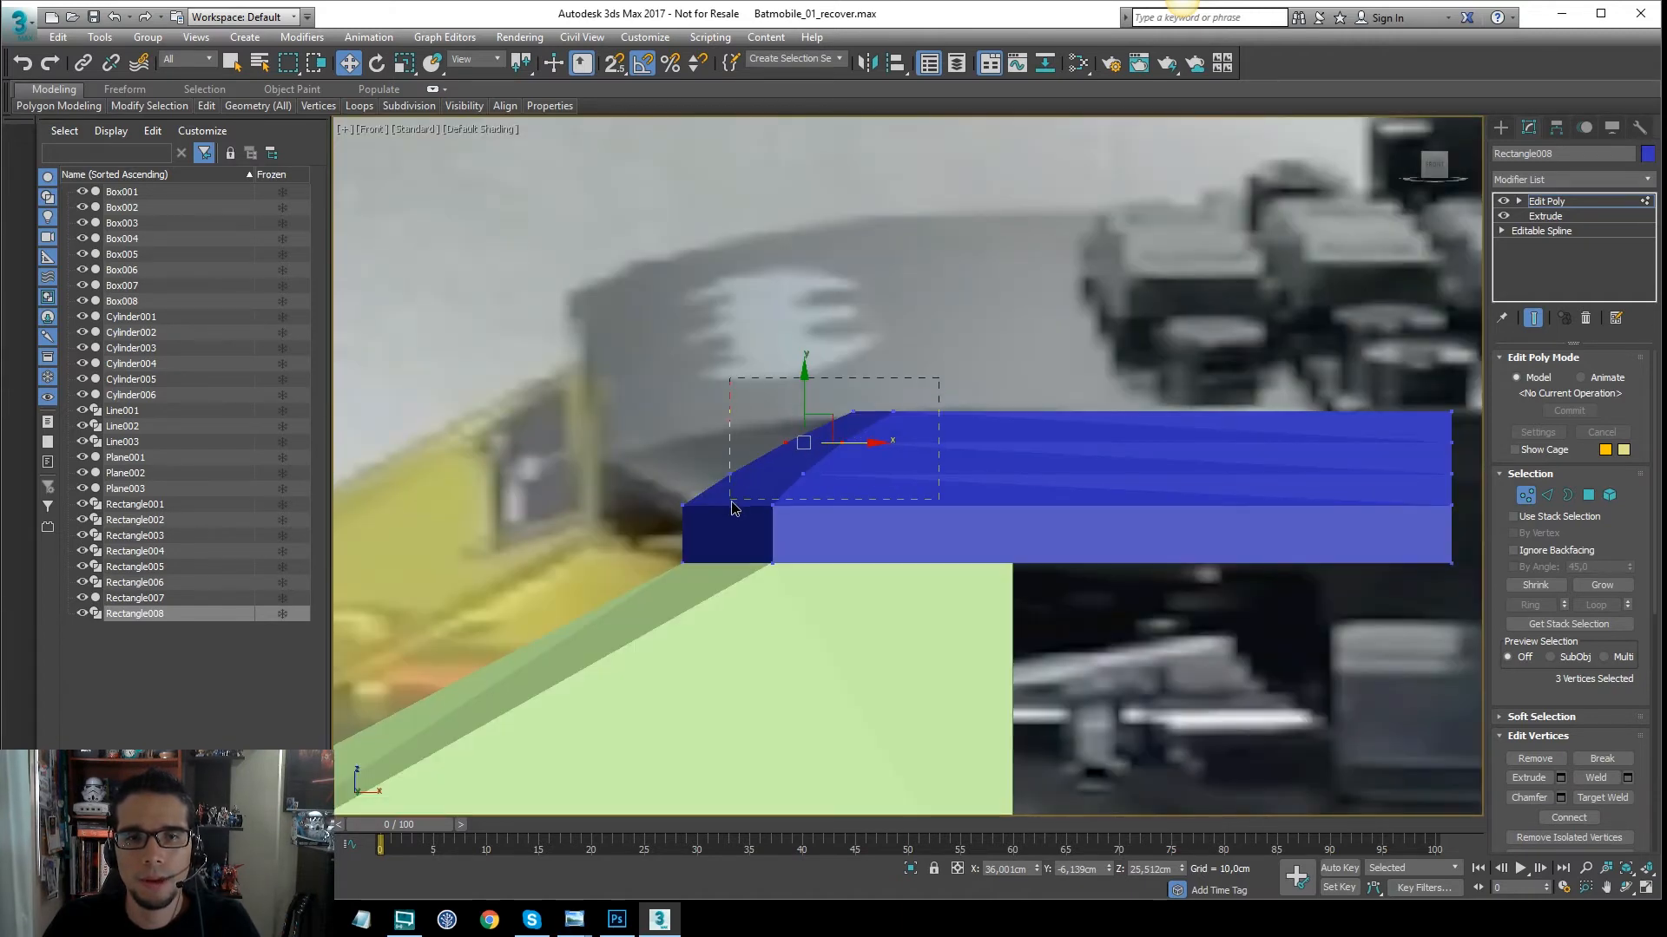
left_click_drag(732, 508, 728, 496)
key("F4")
left_click_drag(811, 404, 865, 410)
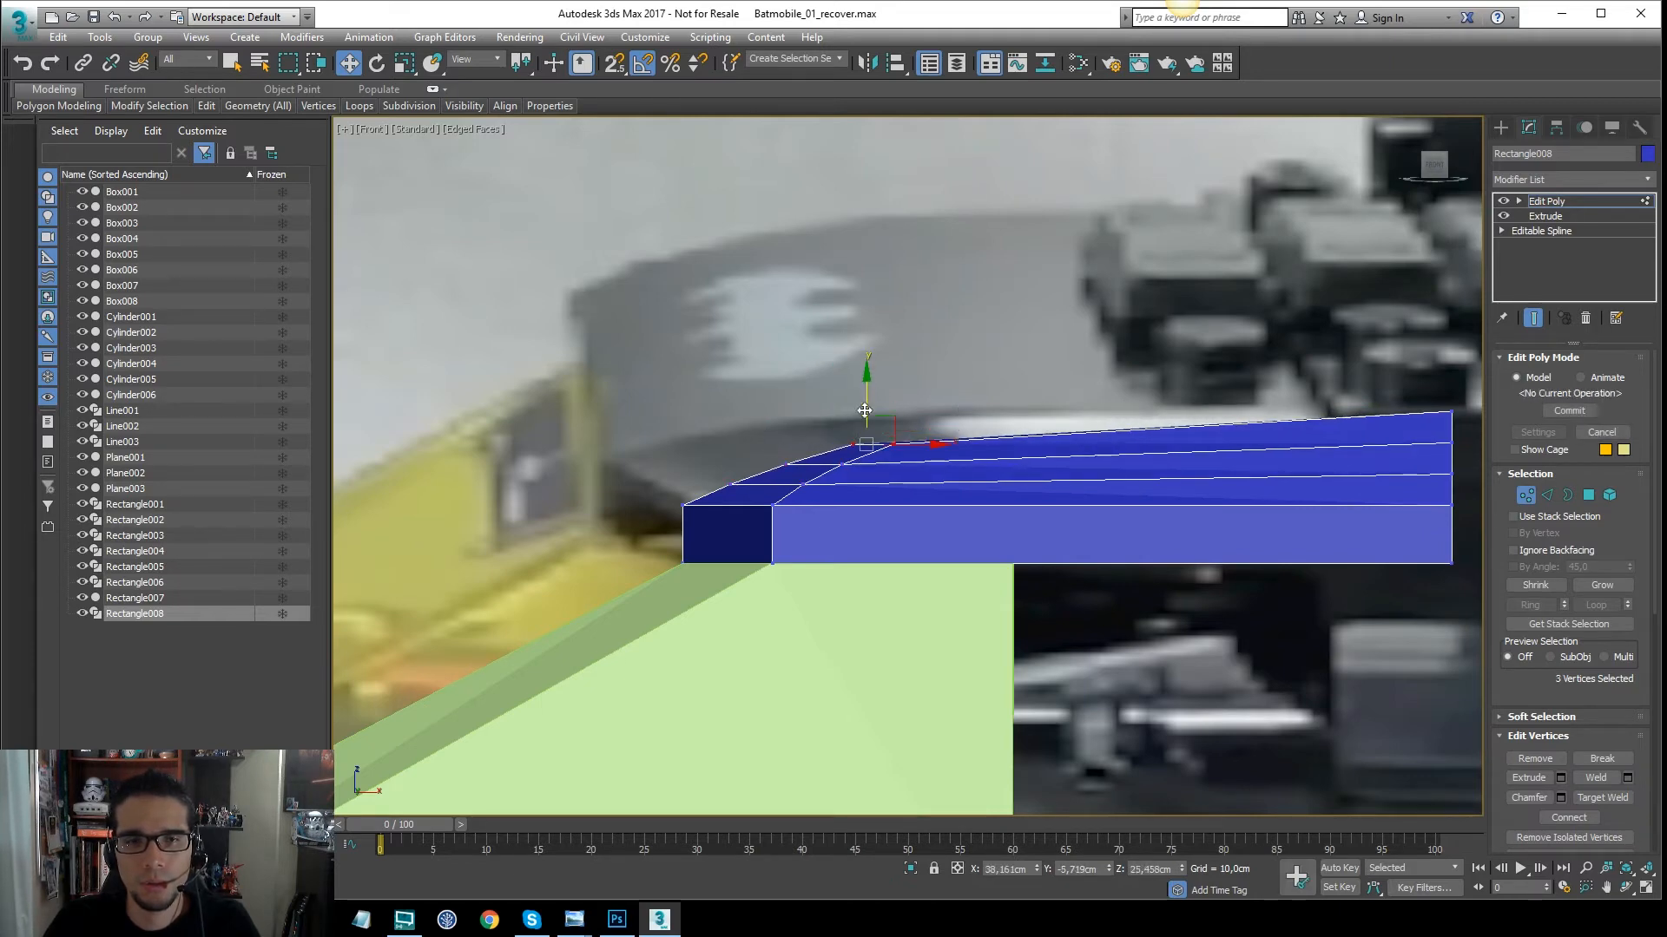
middle_click_drag(1337, 406, 1247, 394)
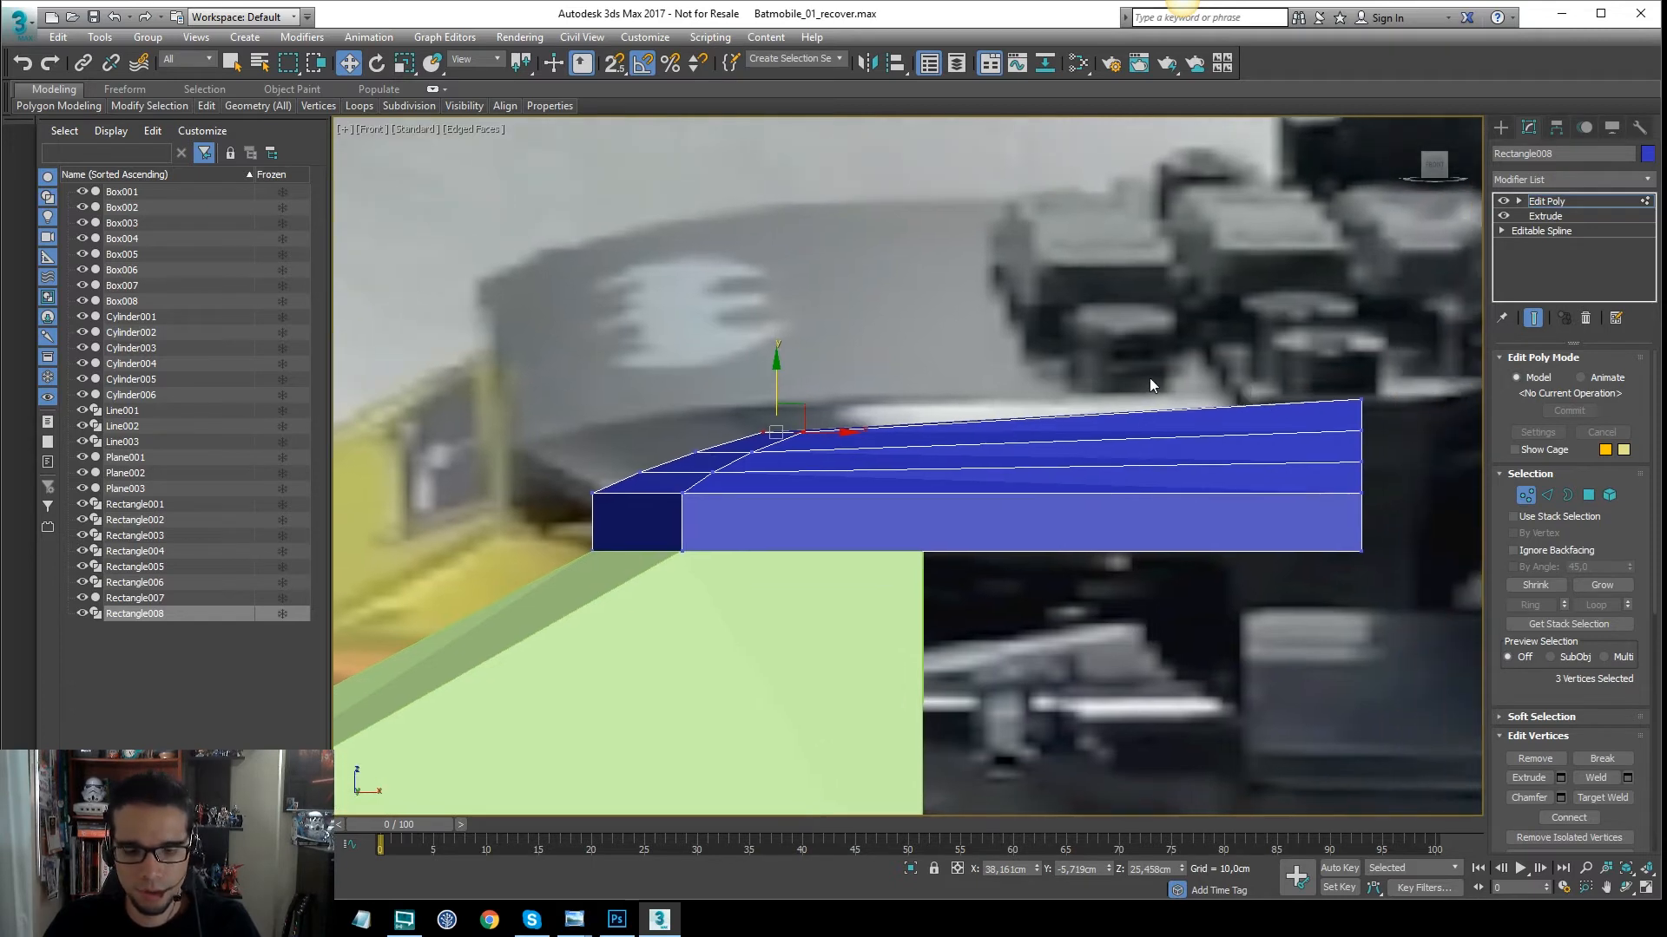
Connect the roof's lengthwise edges with two segments to add two crosswise edge loops
key("2")
left_click_drag(1087, 268, 998, 657)
middle_click_drag(999, 657, 998, 424, "alt")
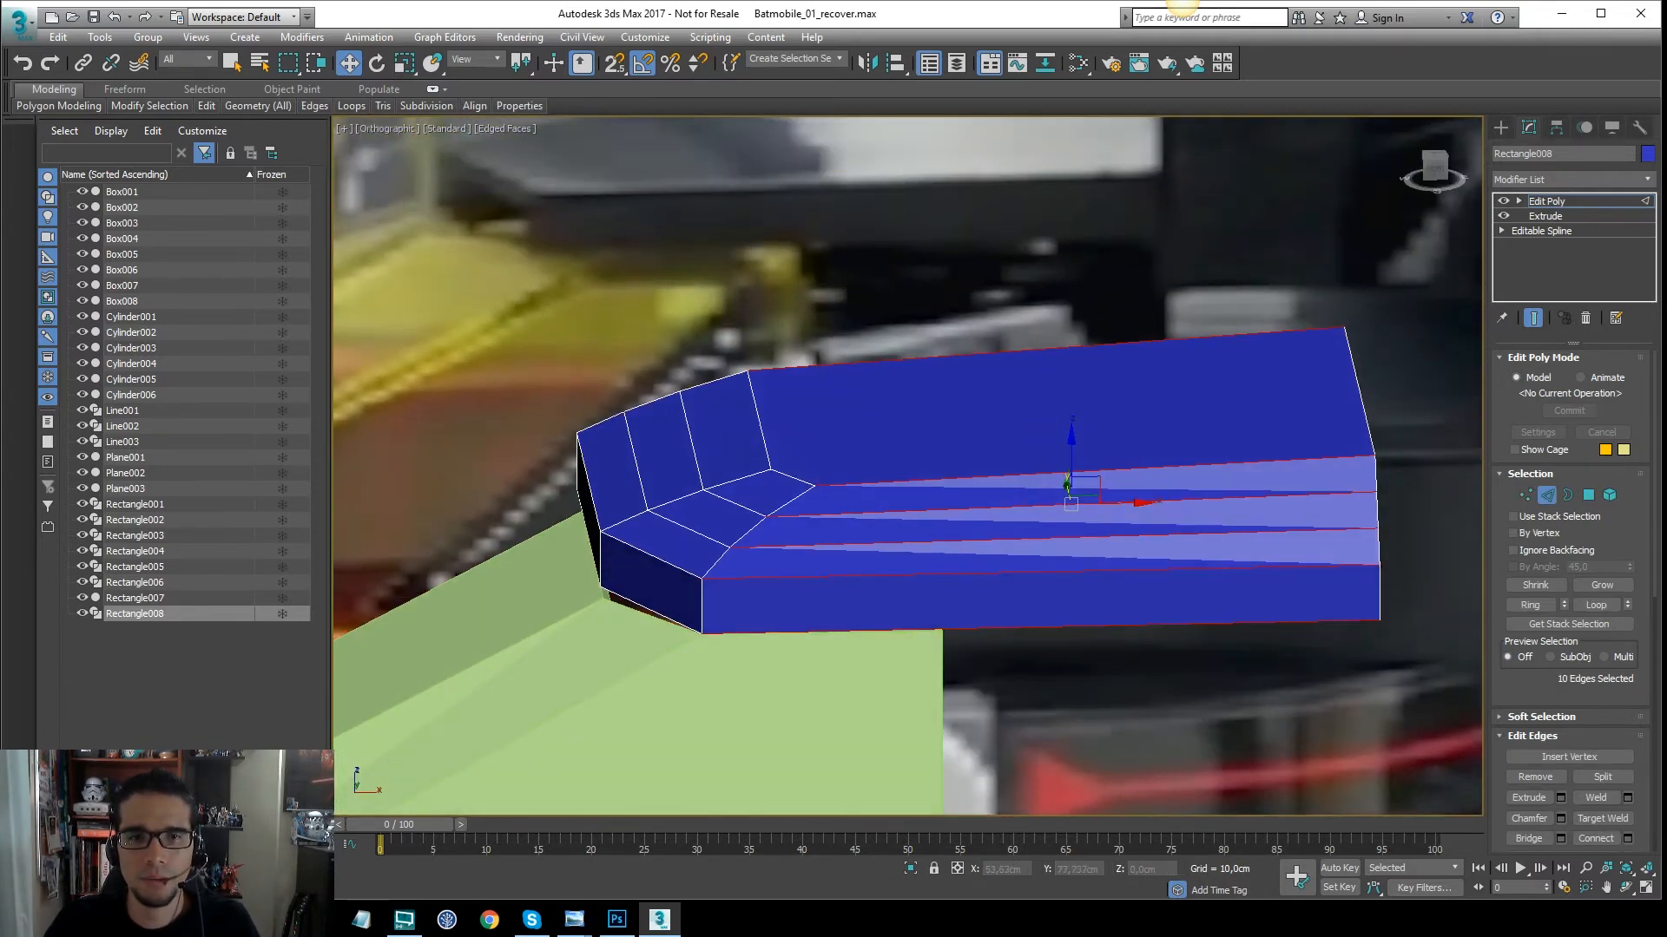
right_click(998, 423)
left_click(836, 483)
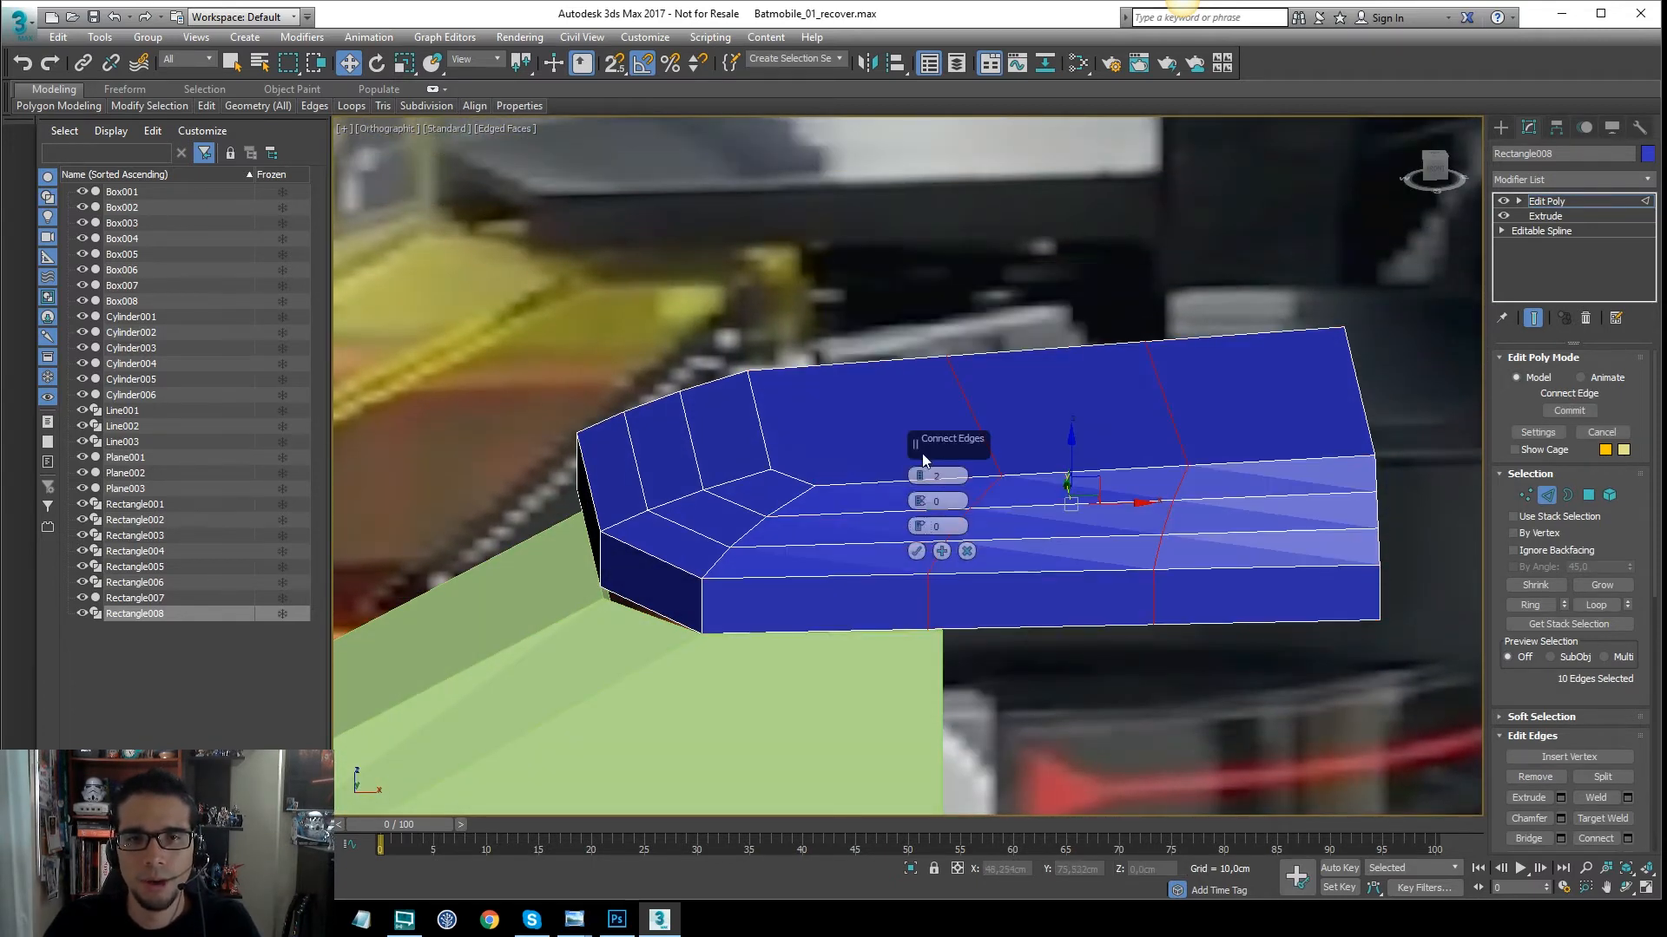
left_click(916, 551)
middle_click_drag(939, 458, 961, 449)
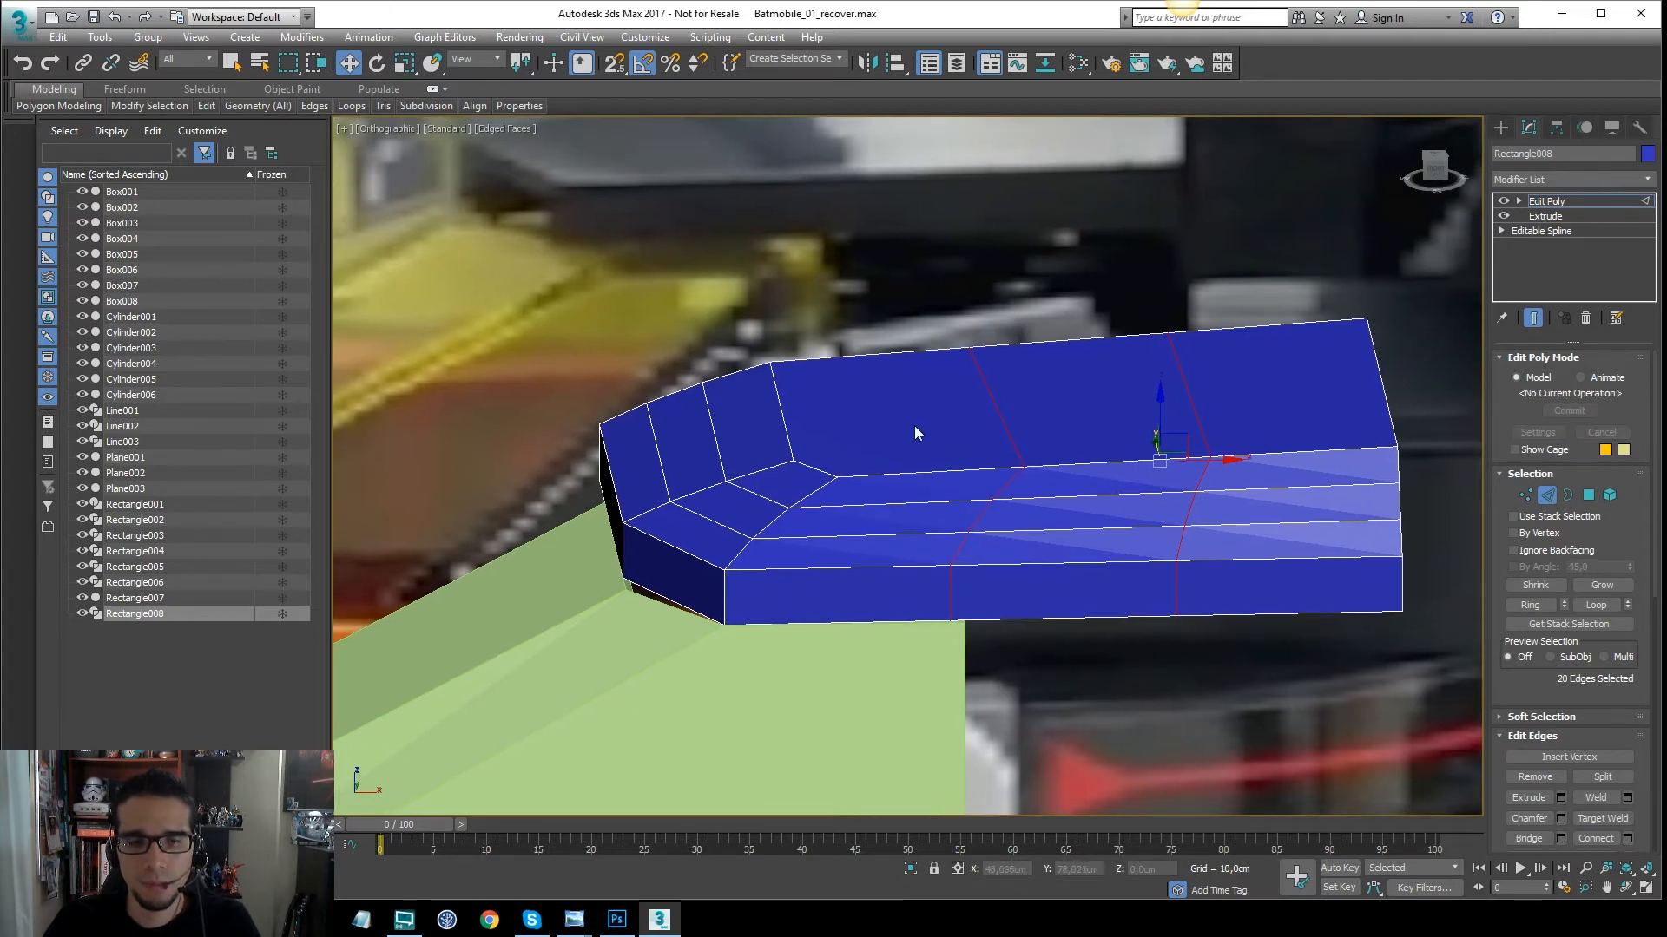
Cut an edge across the top face from its outer front corner vertex straight to the roof's centre-line edge
key("1")
scroll(892, 419, "up", 3)
right_click(891, 438)
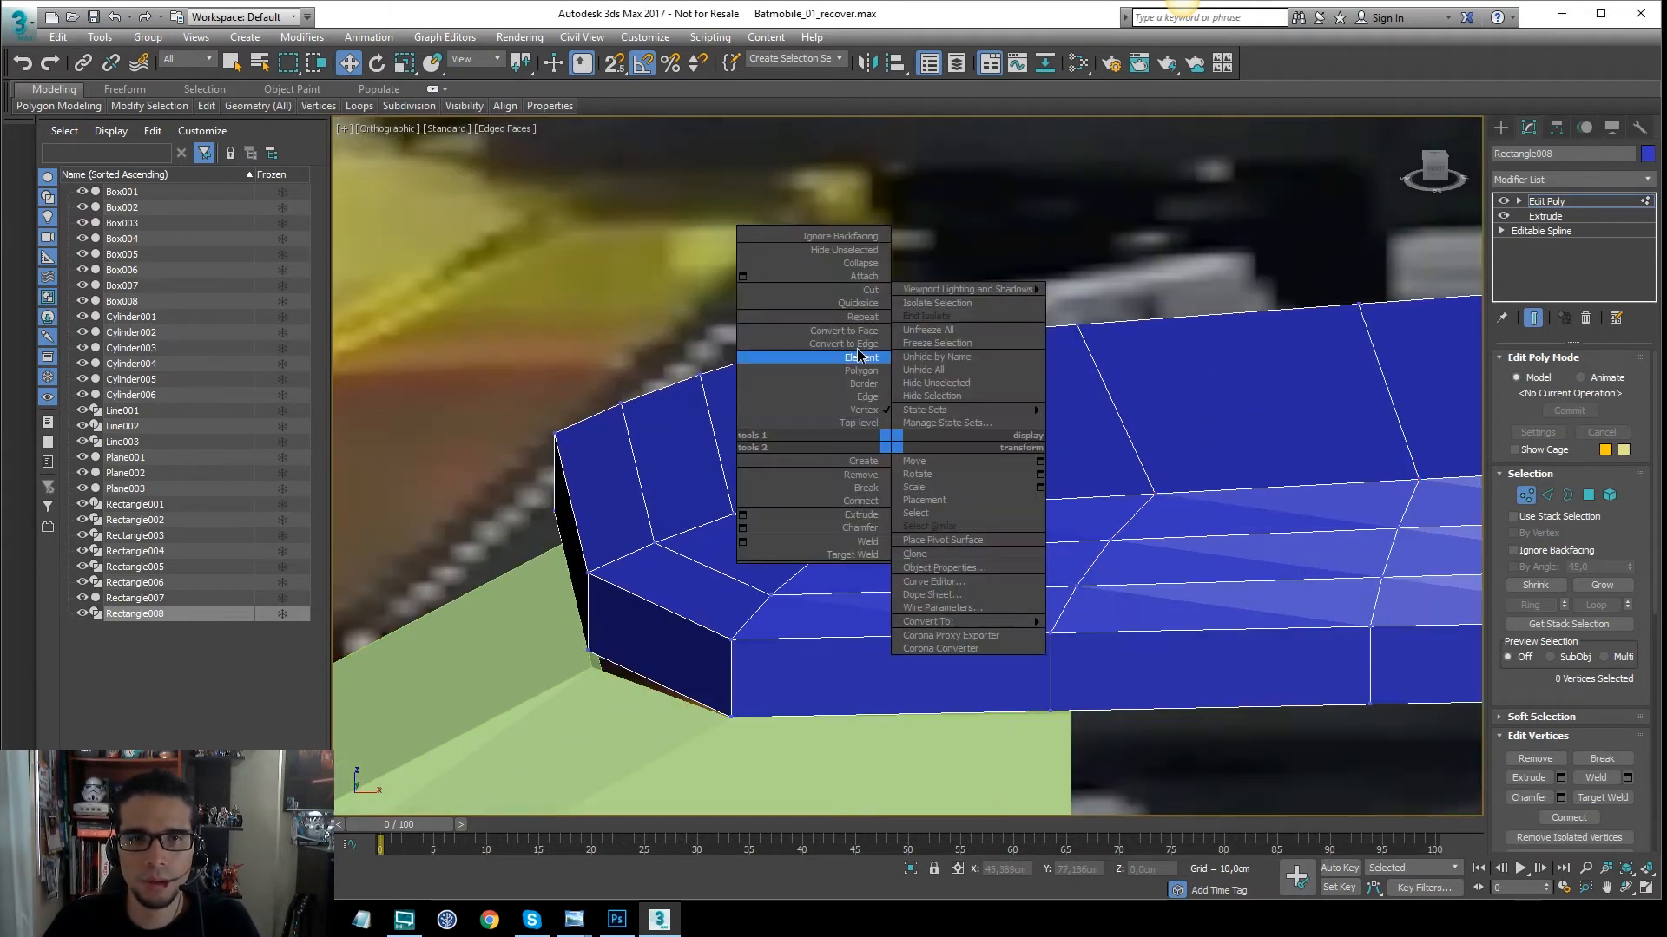
left_click(866, 291)
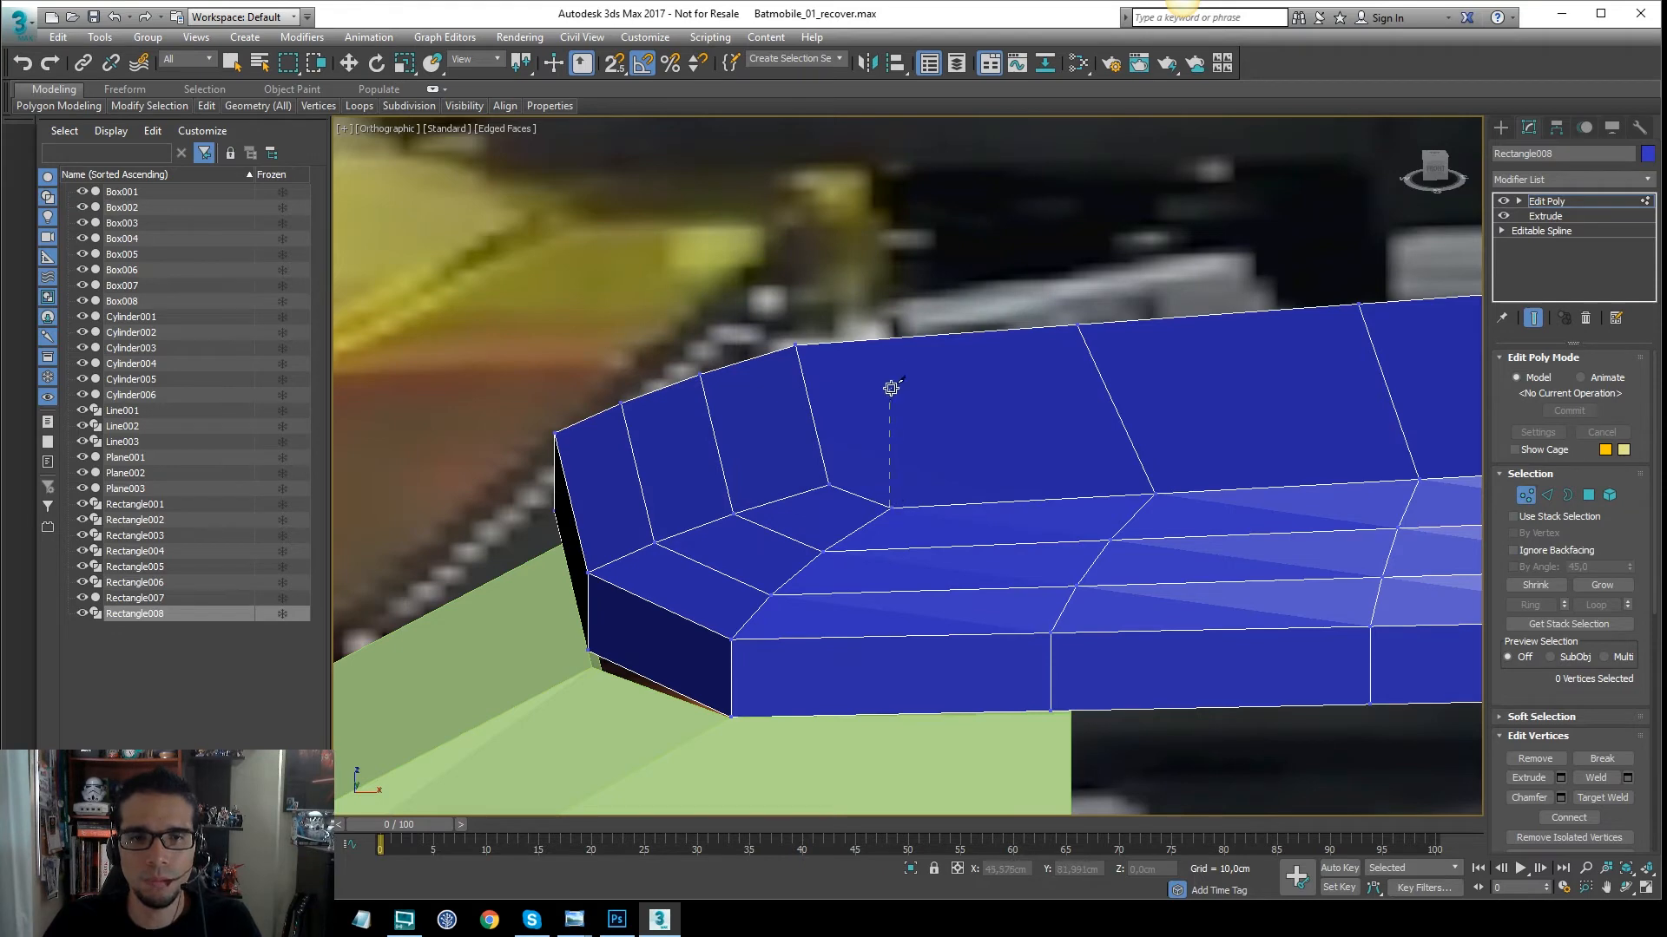
right_click(929, 299)
left_click(849, 342)
Scale the two end vertices of the new cut vertically toward each other in the Front view to level them
key("f")
scroll(1016, 382, "up", 10)
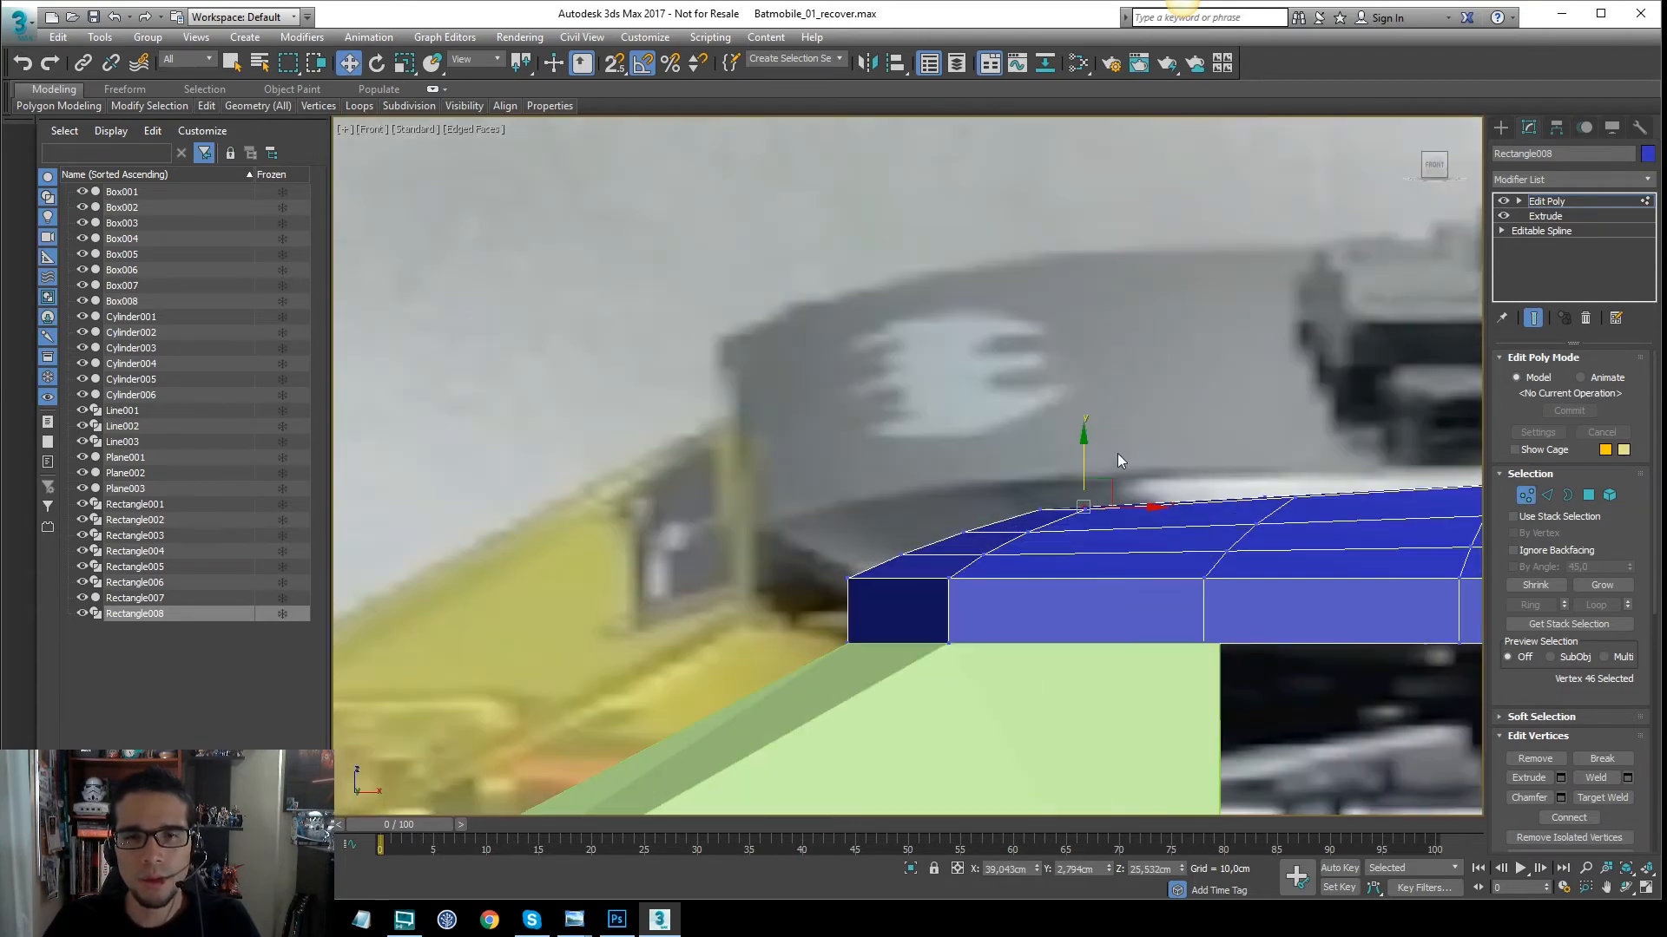
middle_click_drag(1138, 453, 966, 417)
scroll(960, 447, "up", 3)
left_click_drag(909, 435, 871, 595)
key("r")
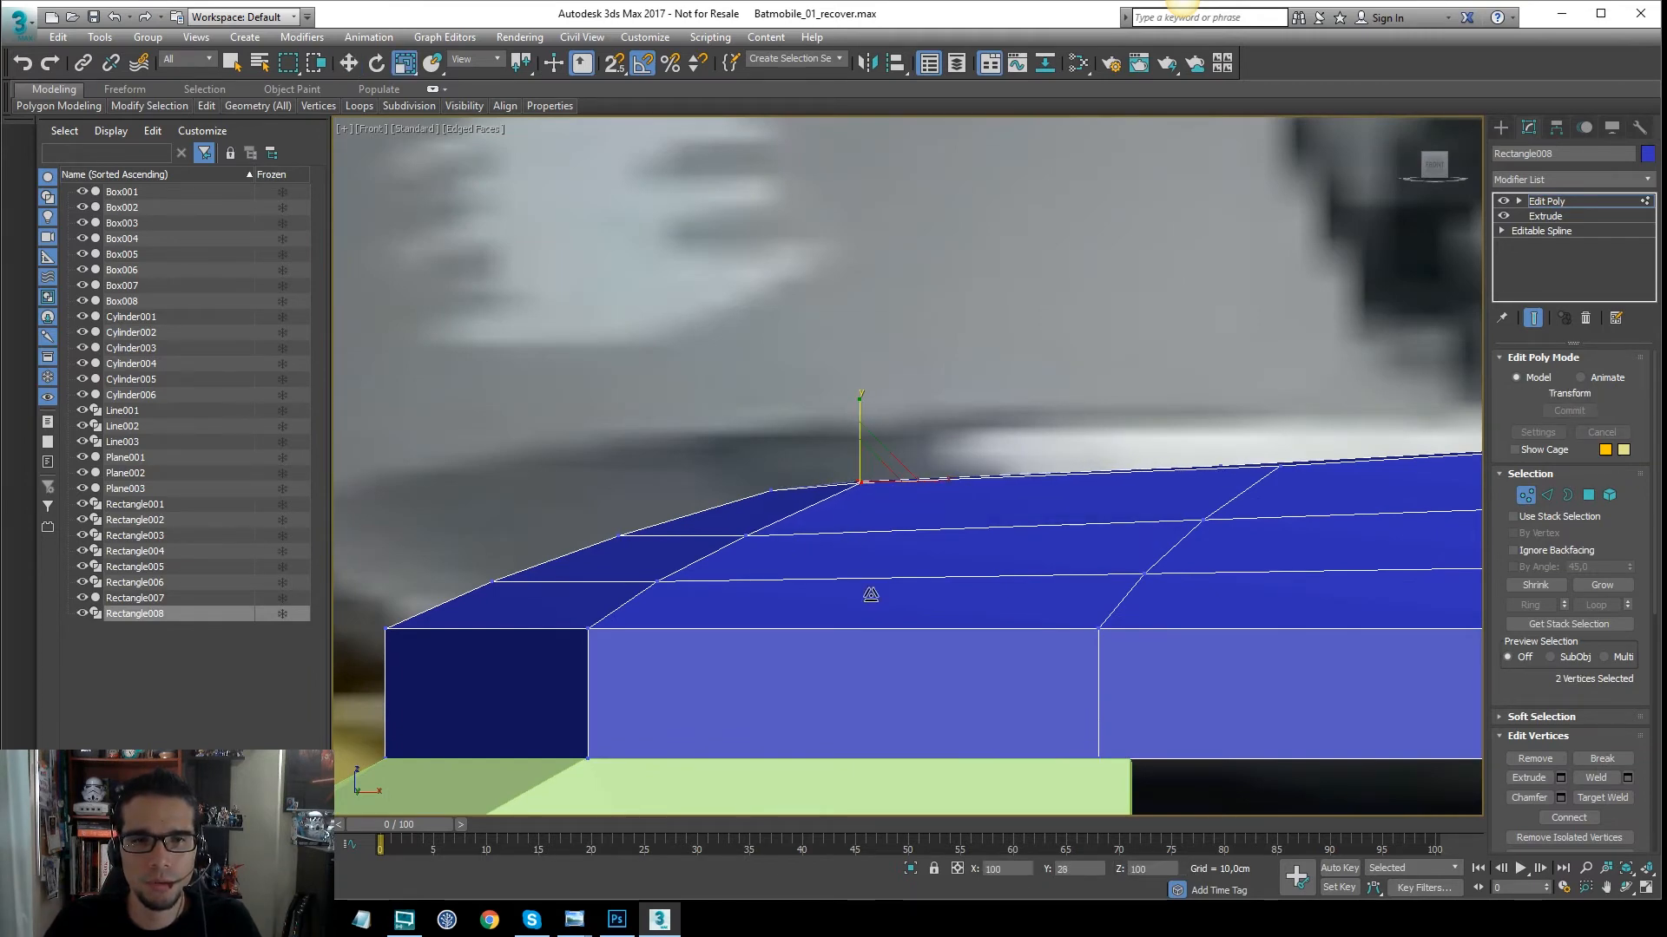
key("w")
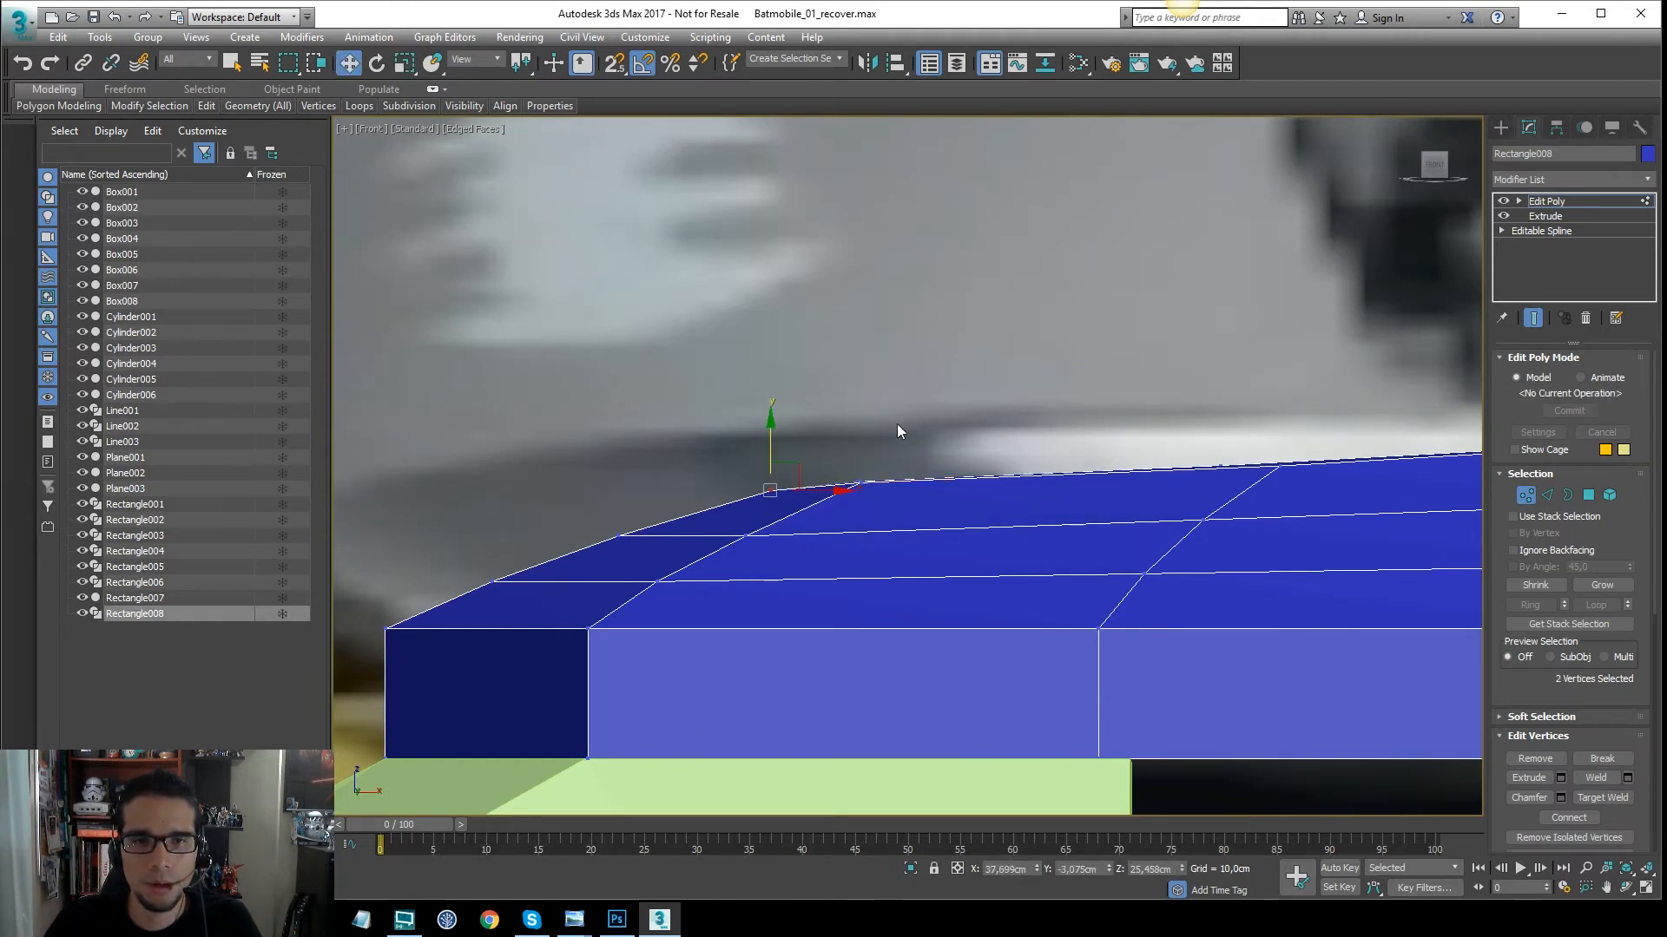
Raise the top vertex pairs of the two crosswise loops to follow the side reference's curve, the front pair by about 0.2 cm
left_click_drag(897, 424, 837, 505)
scroll(973, 447, "down", 4)
middle_click_drag(1079, 436, 952, 426)
scroll(964, 428, "up", 2)
left_click_drag(1017, 425, 963, 469)
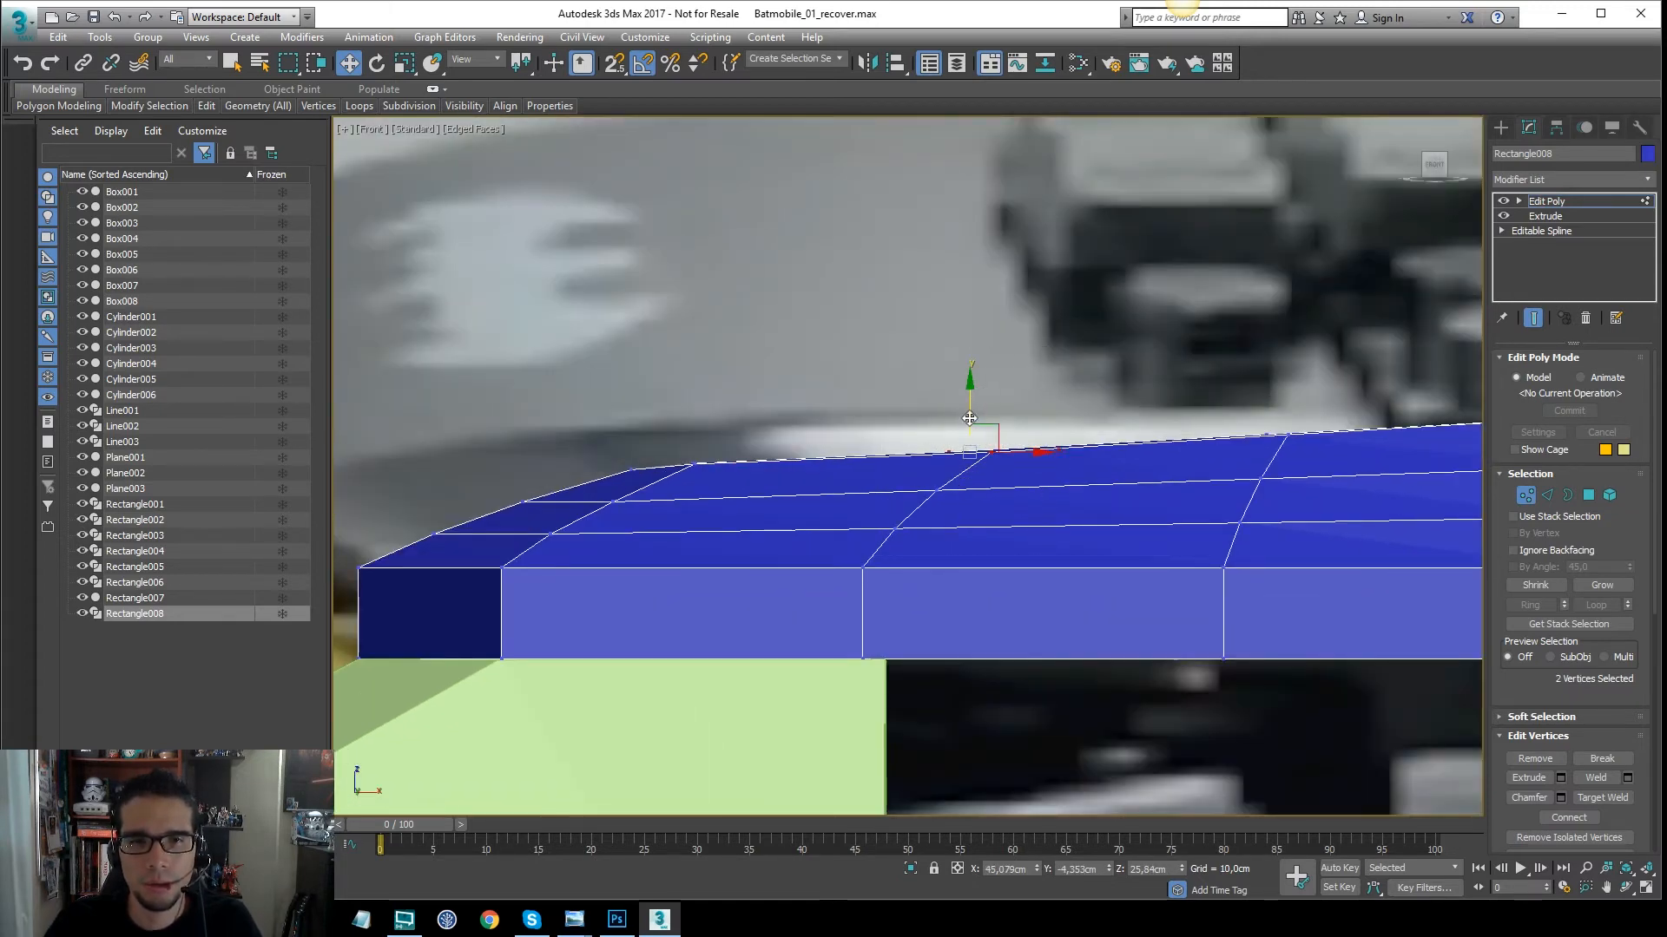
left_click_drag(969, 419, 981, 408)
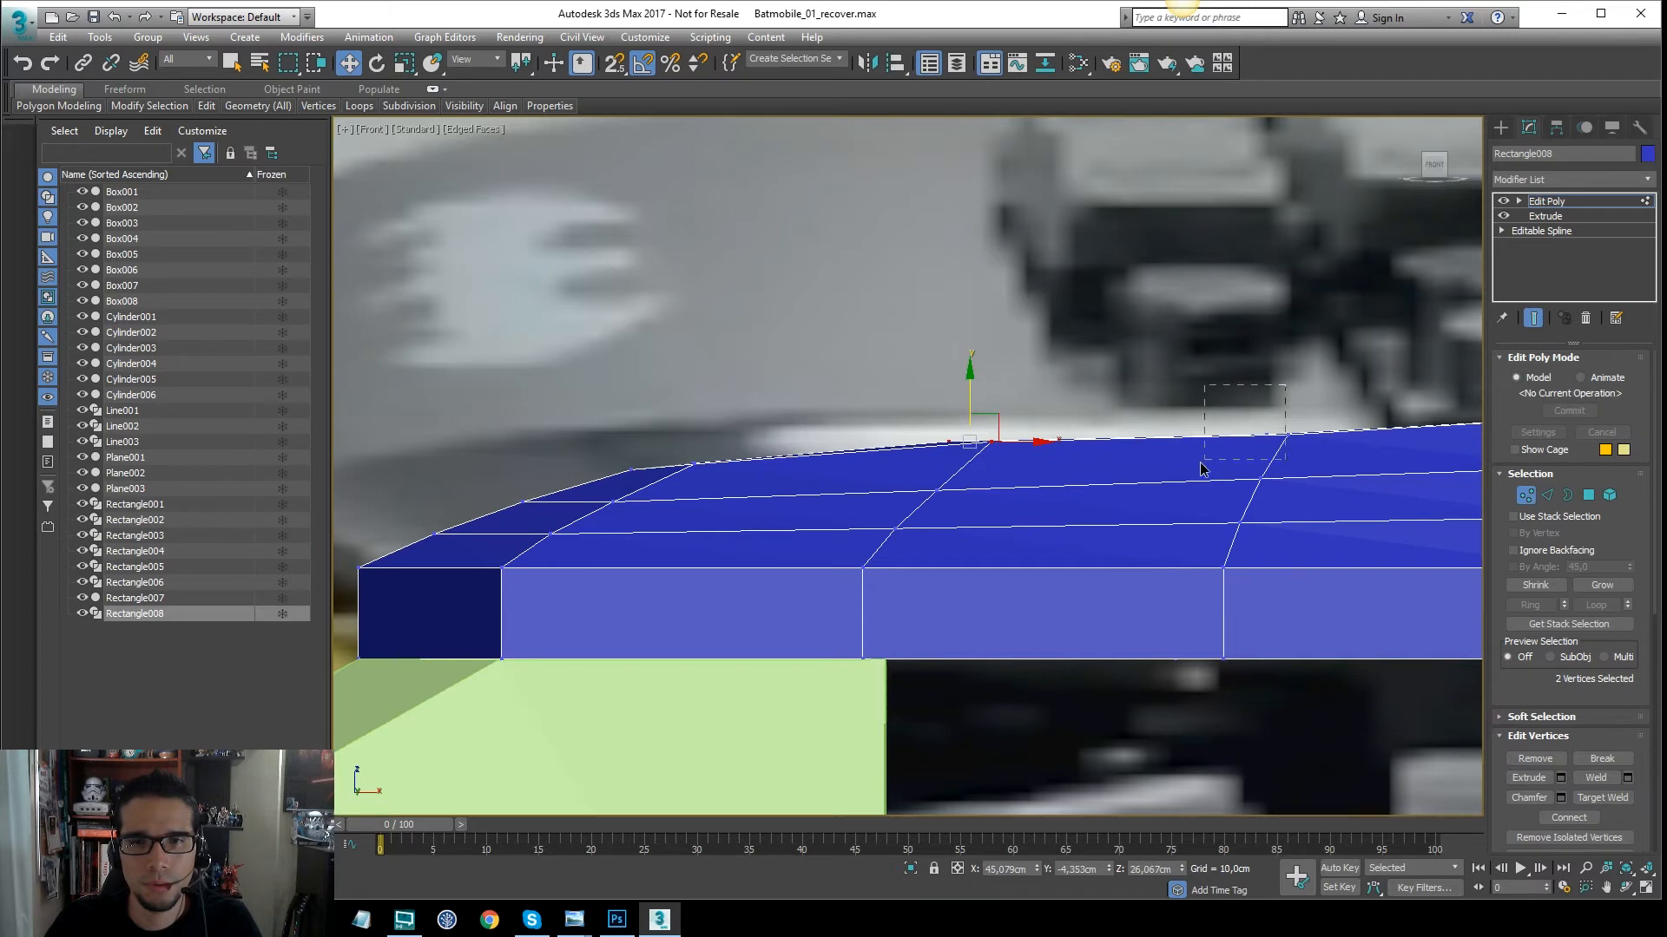
left_click_drag(1280, 391, 1281, 387)
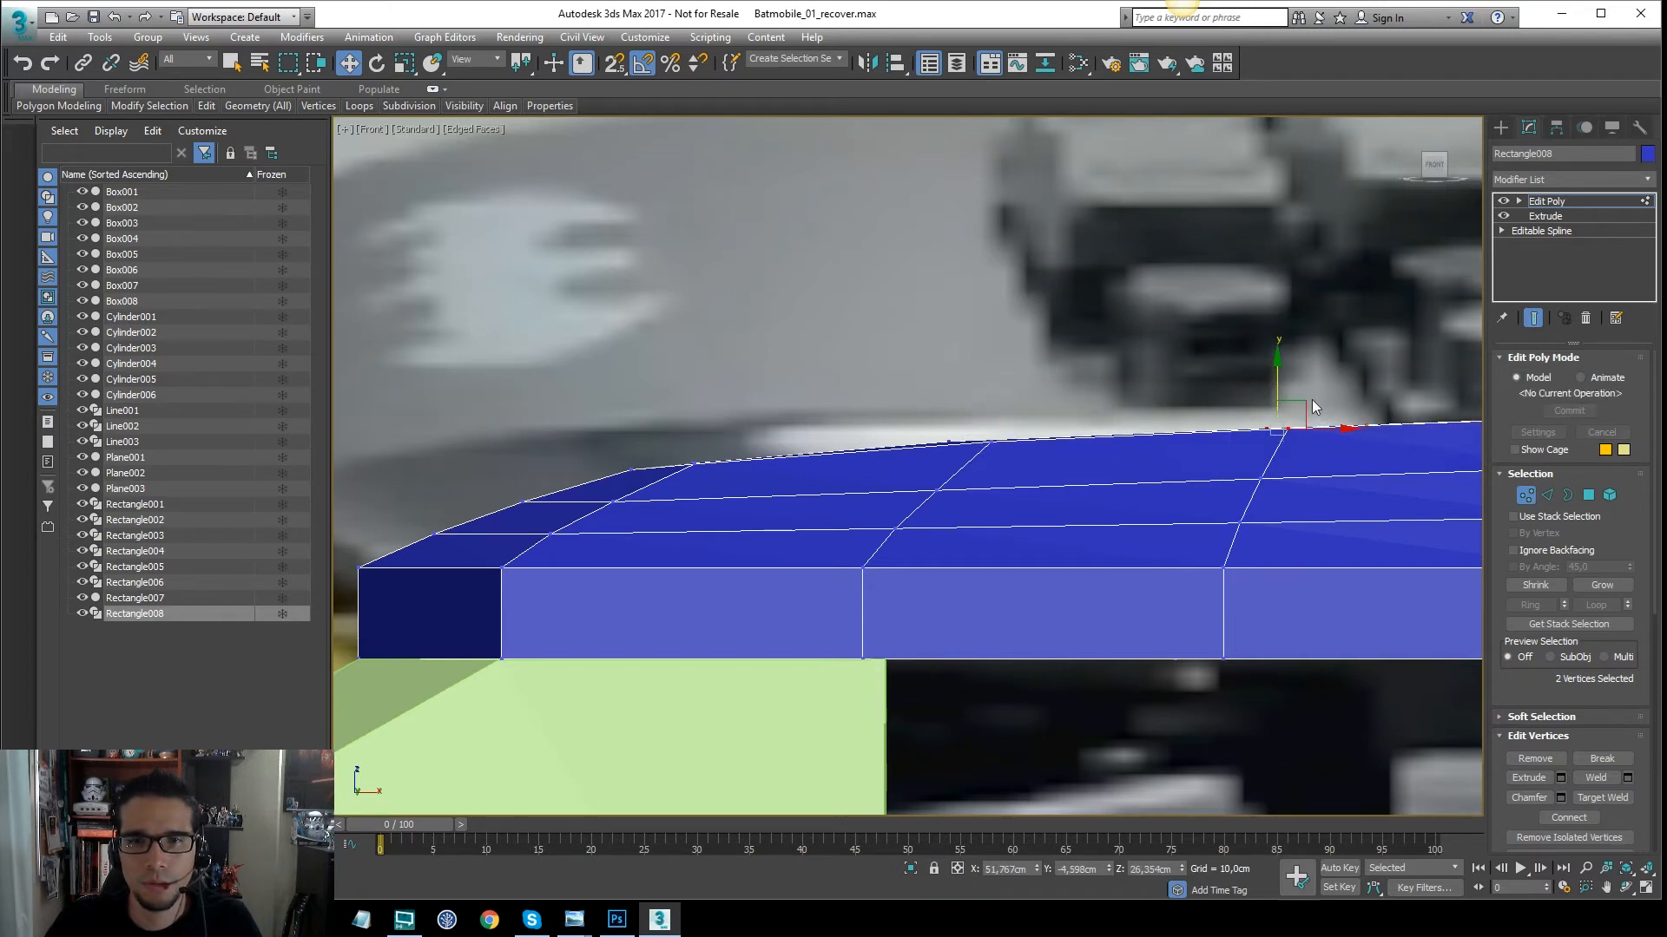
middle_click_drag(1311, 405, 1148, 329)
scroll(1049, 329, "down", 2)
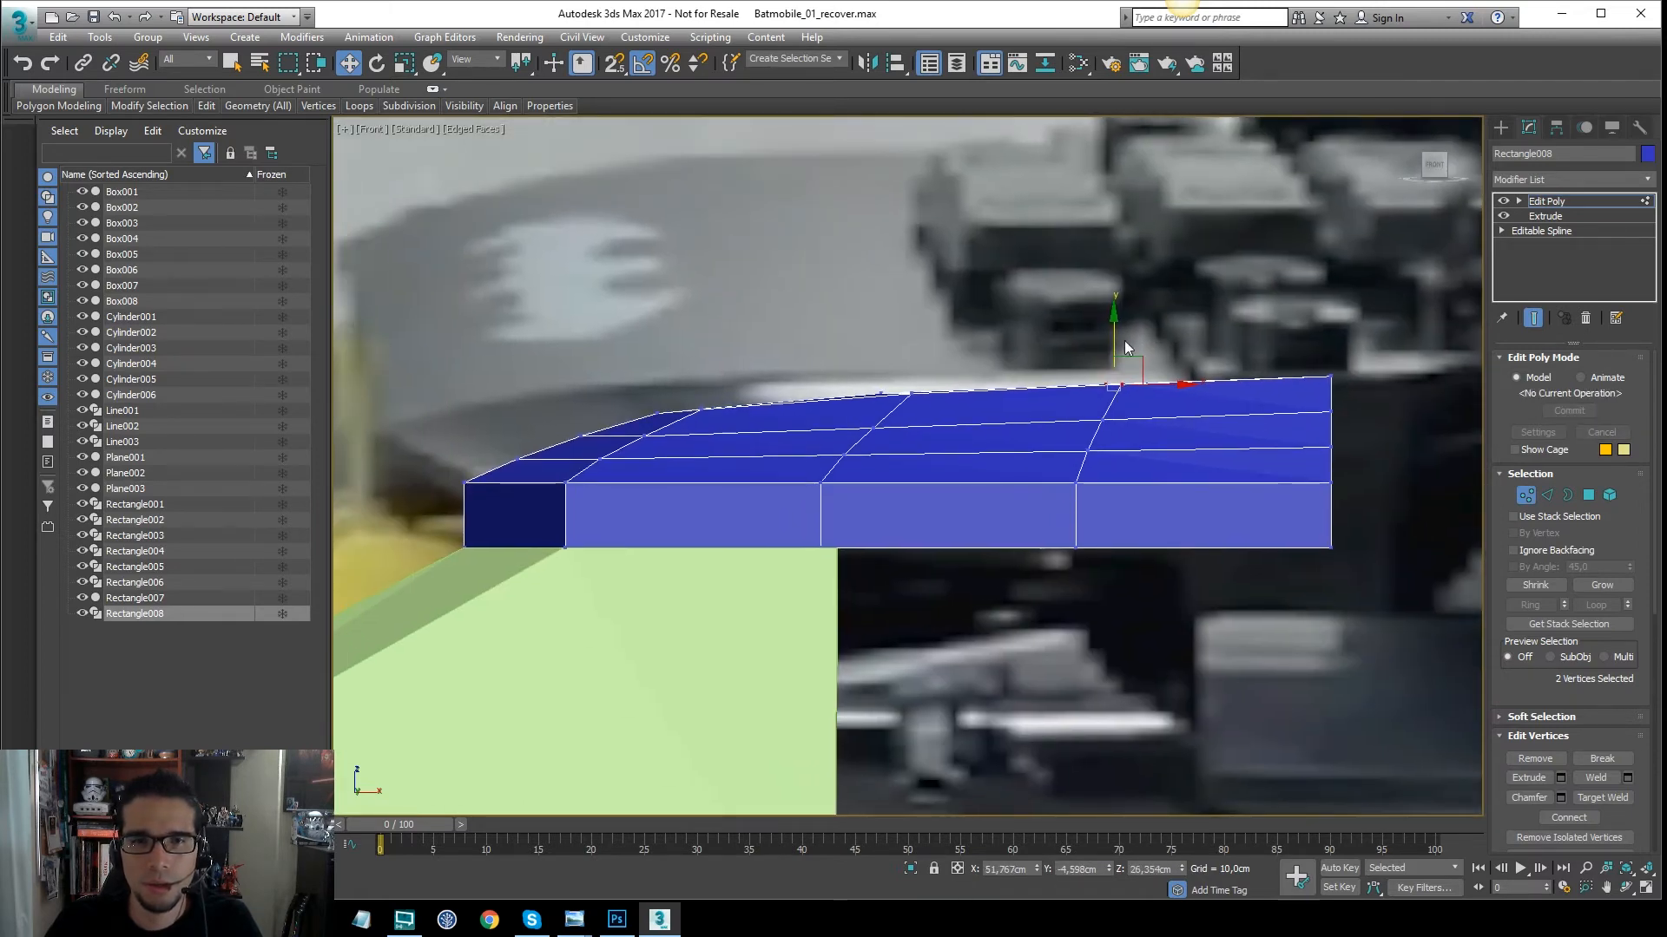
Lower the two foremost vertices of the roof's top face slightly to smooth the front curve
middle_click_drag(705, 389, 815, 375)
left_click_drag(928, 362, 740, 418)
scroll(753, 405, "up", 3)
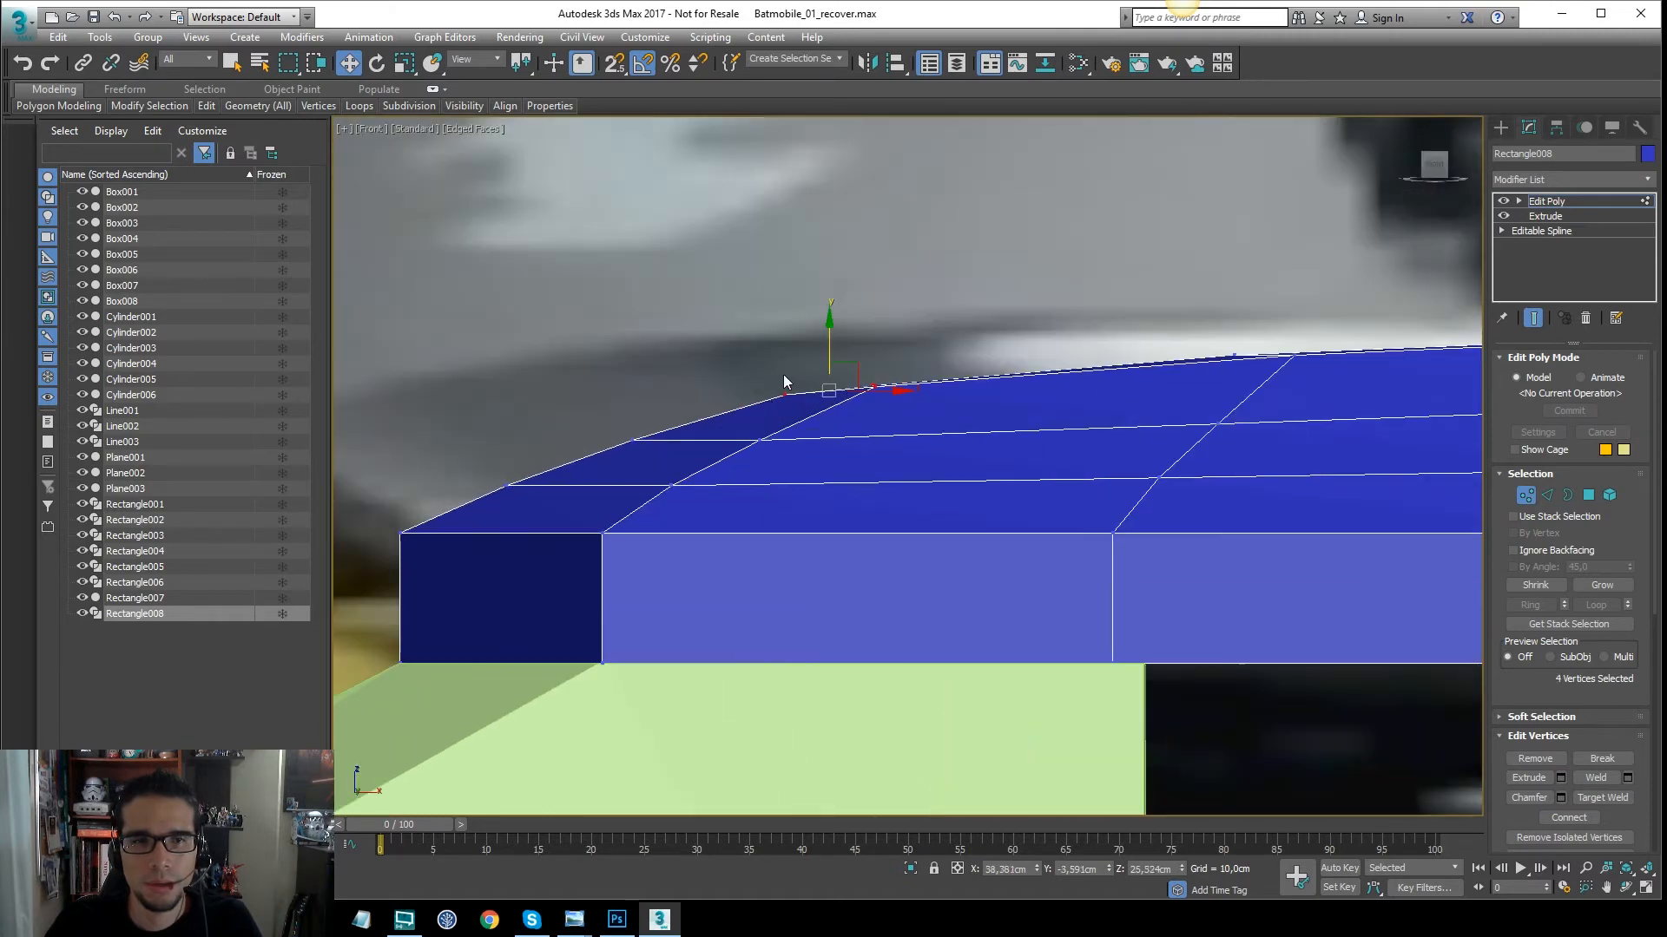
left_click_drag(827, 347, 757, 424)
left_click(892, 336)
left_click_drag(786, 368, 786, 372)
left_click(903, 373)
scroll(904, 375, "down", 5)
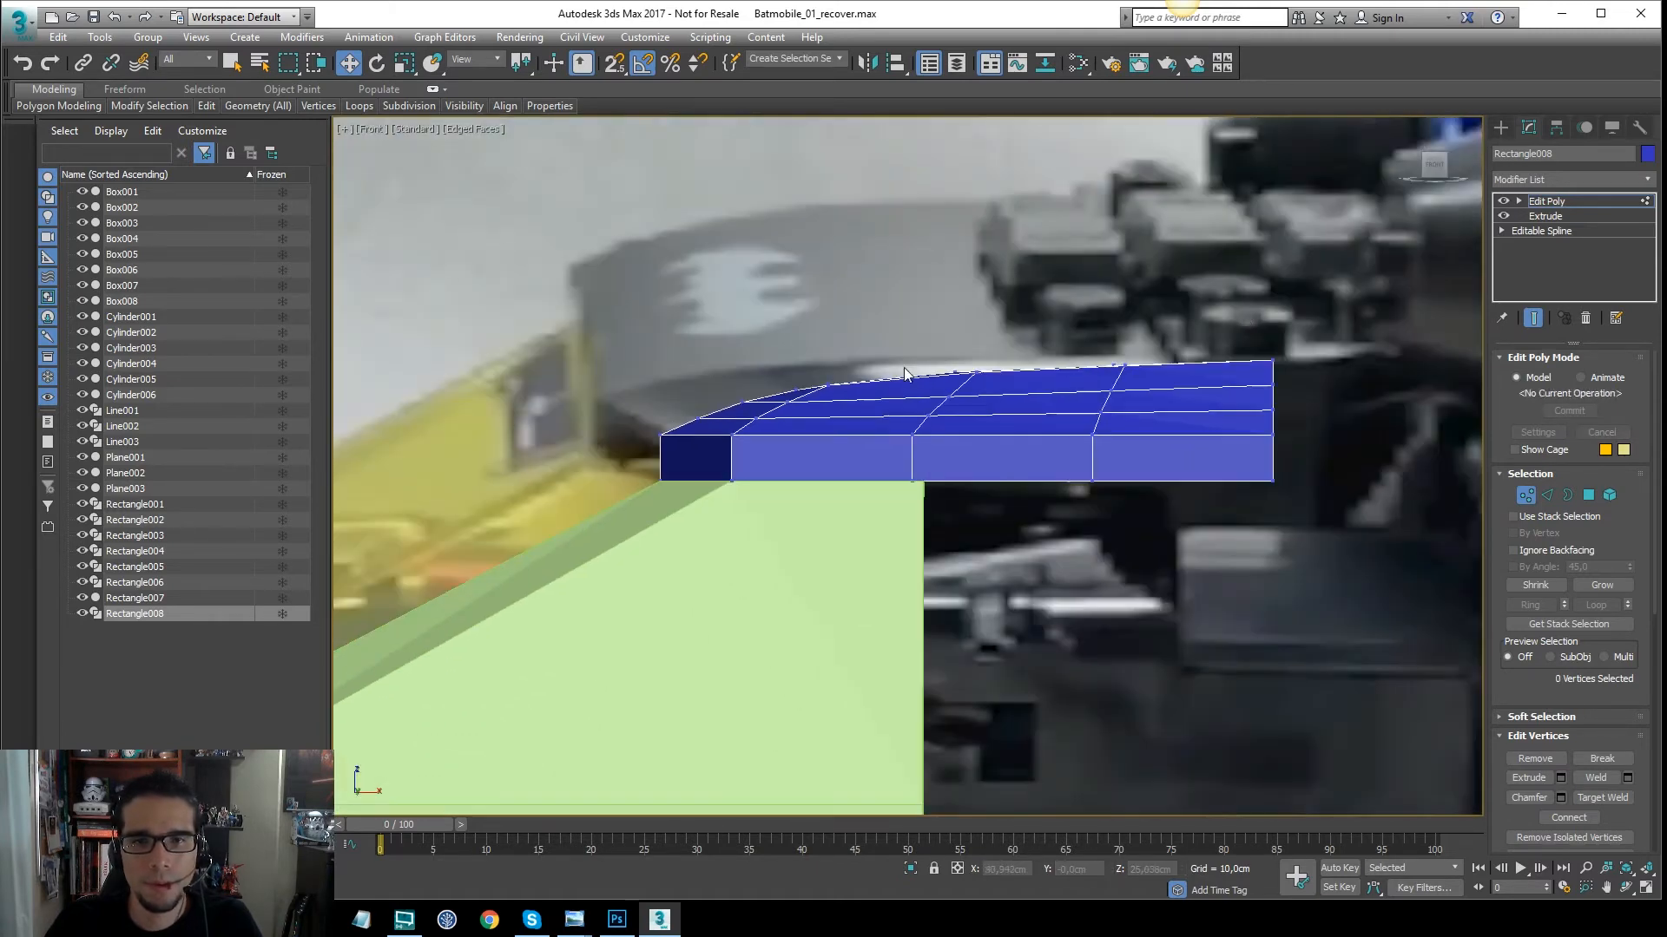
Check the roof's curved profile against the side-view reference with see-through display and in perspective
left_click(1550, 201)
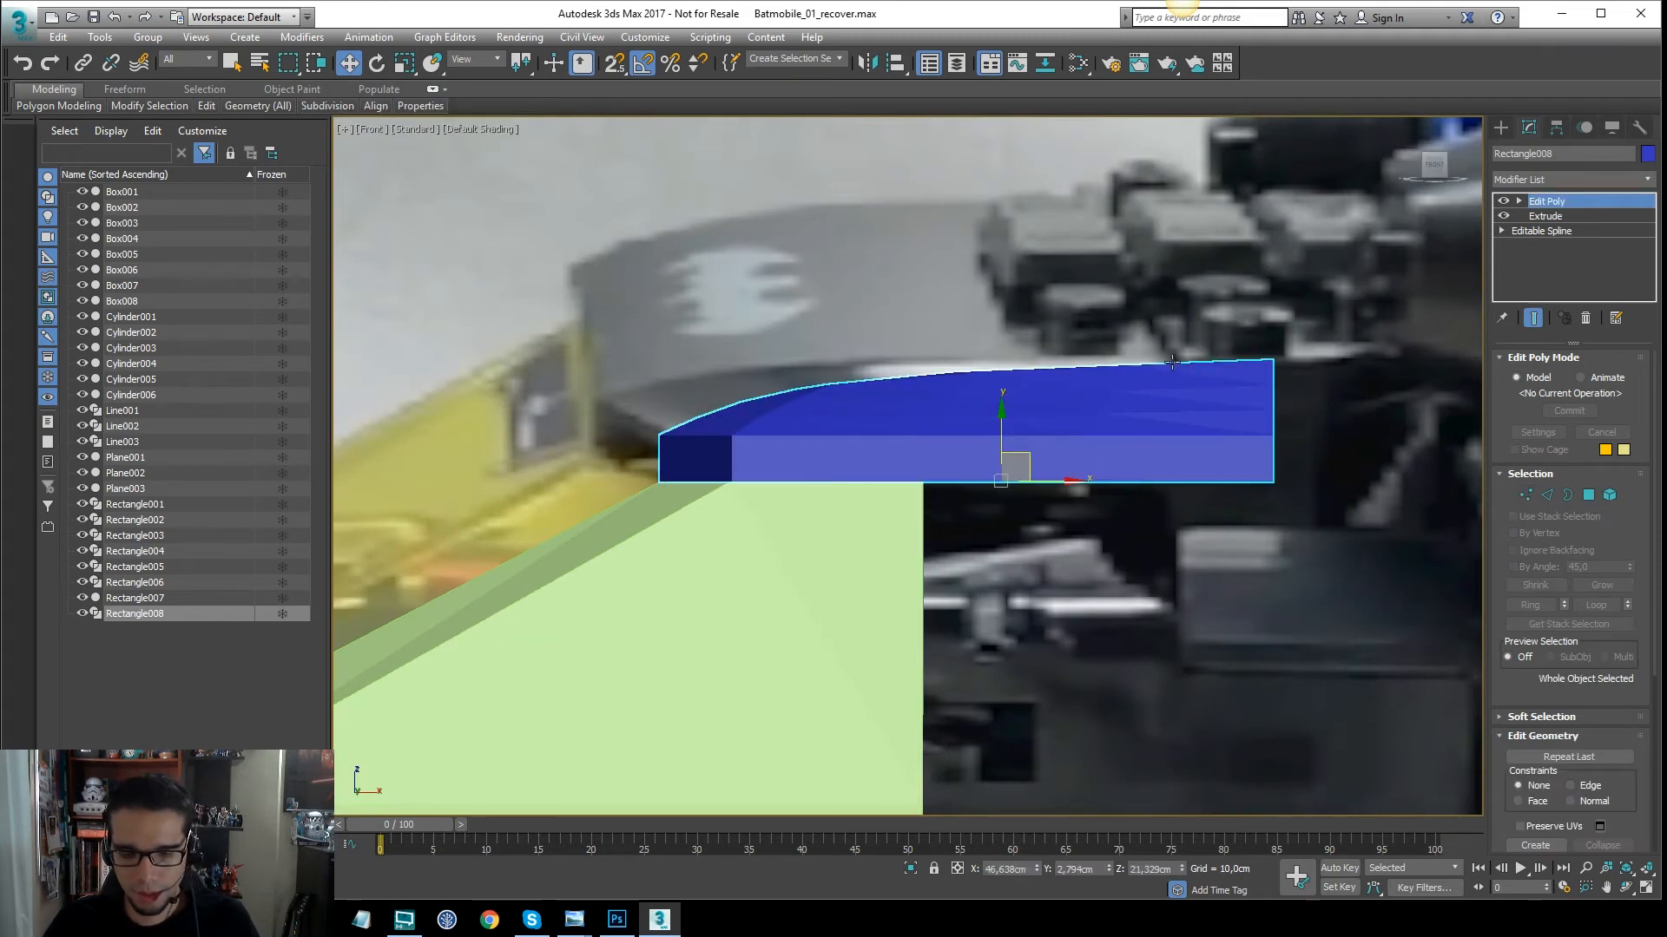
key("alt+x")
middle_click_drag(1045, 372, 1097, 373)
key("alt+x")
key("p")
key("F4")
scroll(1051, 377, "up", 3)
Move the front-view reference plane down by about 8.6 cm in the Left view to line it up with the roof
key("l")
key("z")
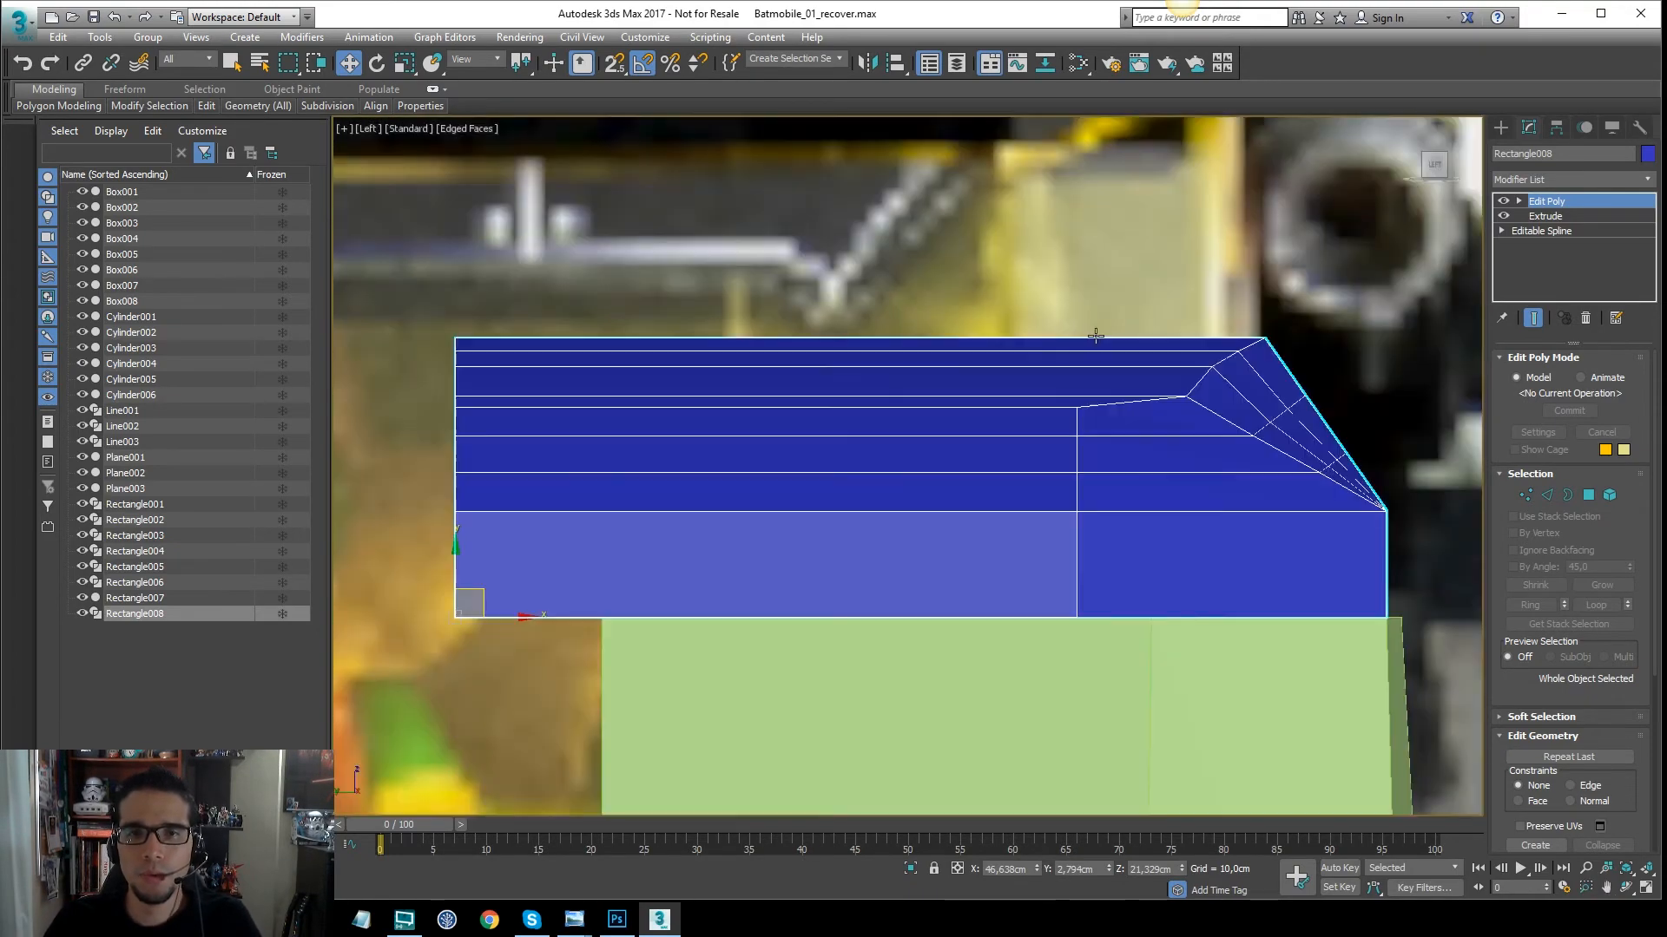
scroll(998, 351, "down", 5)
middle_click_drag(995, 299, 1084, 352)
scroll(1031, 312, "up", 4)
middle_click_drag(1142, 412, 1146, 349)
key("1")
scroll(1168, 311, "down", 2)
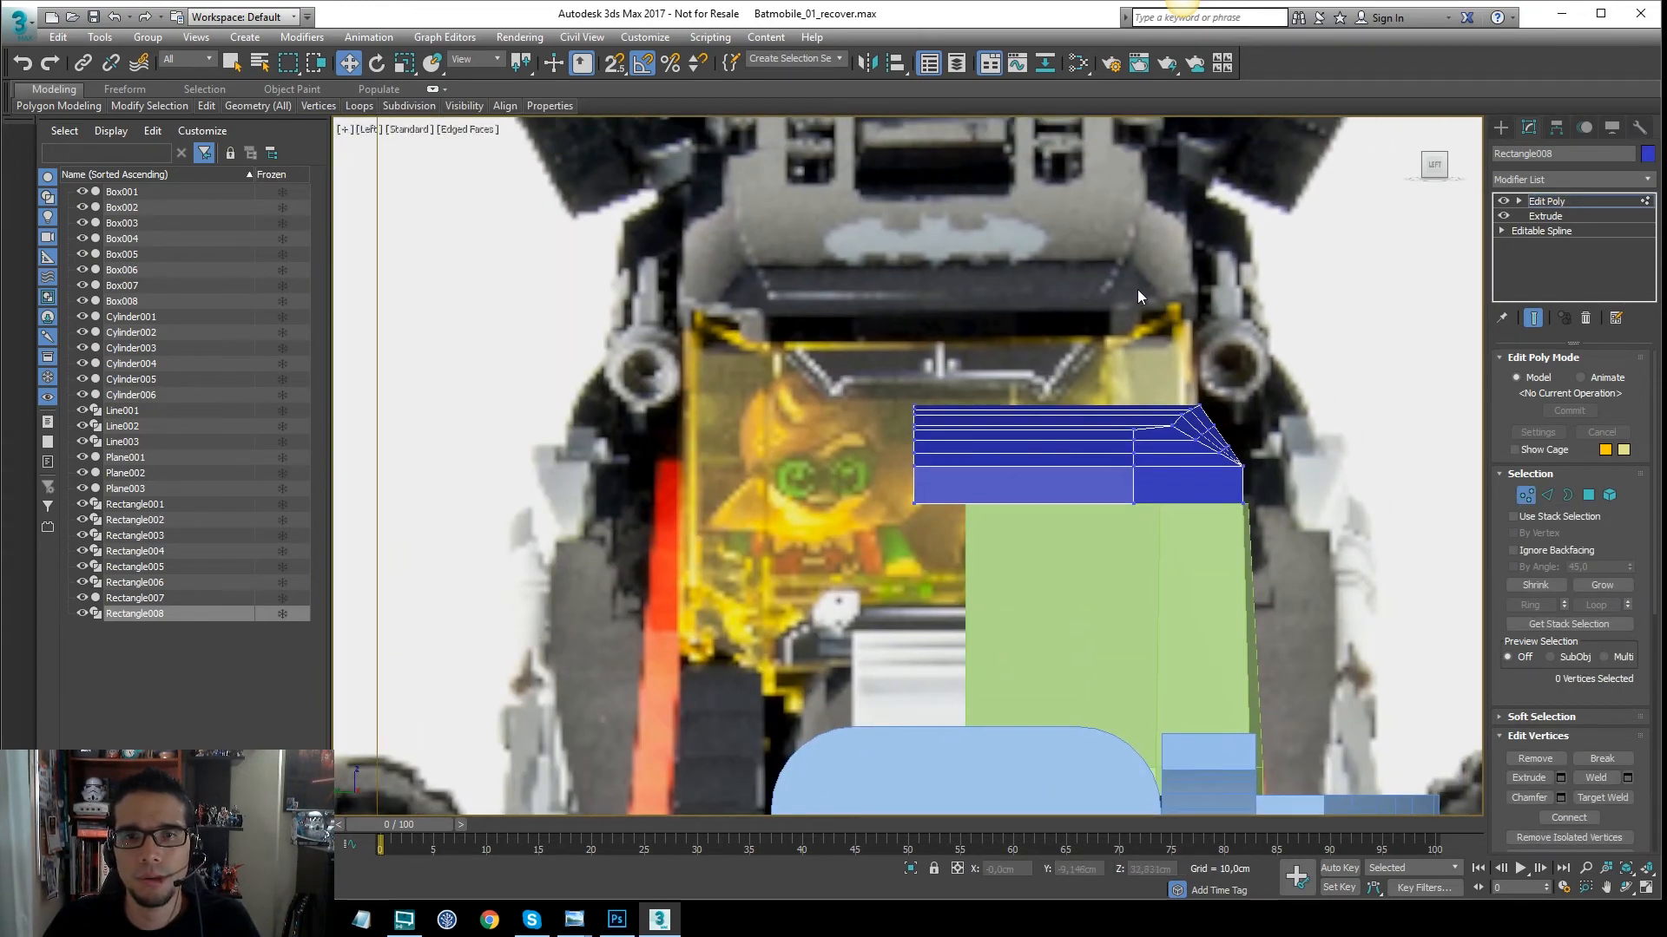
scroll(1137, 289, "down", 3)
scroll(1067, 361, "down", 3)
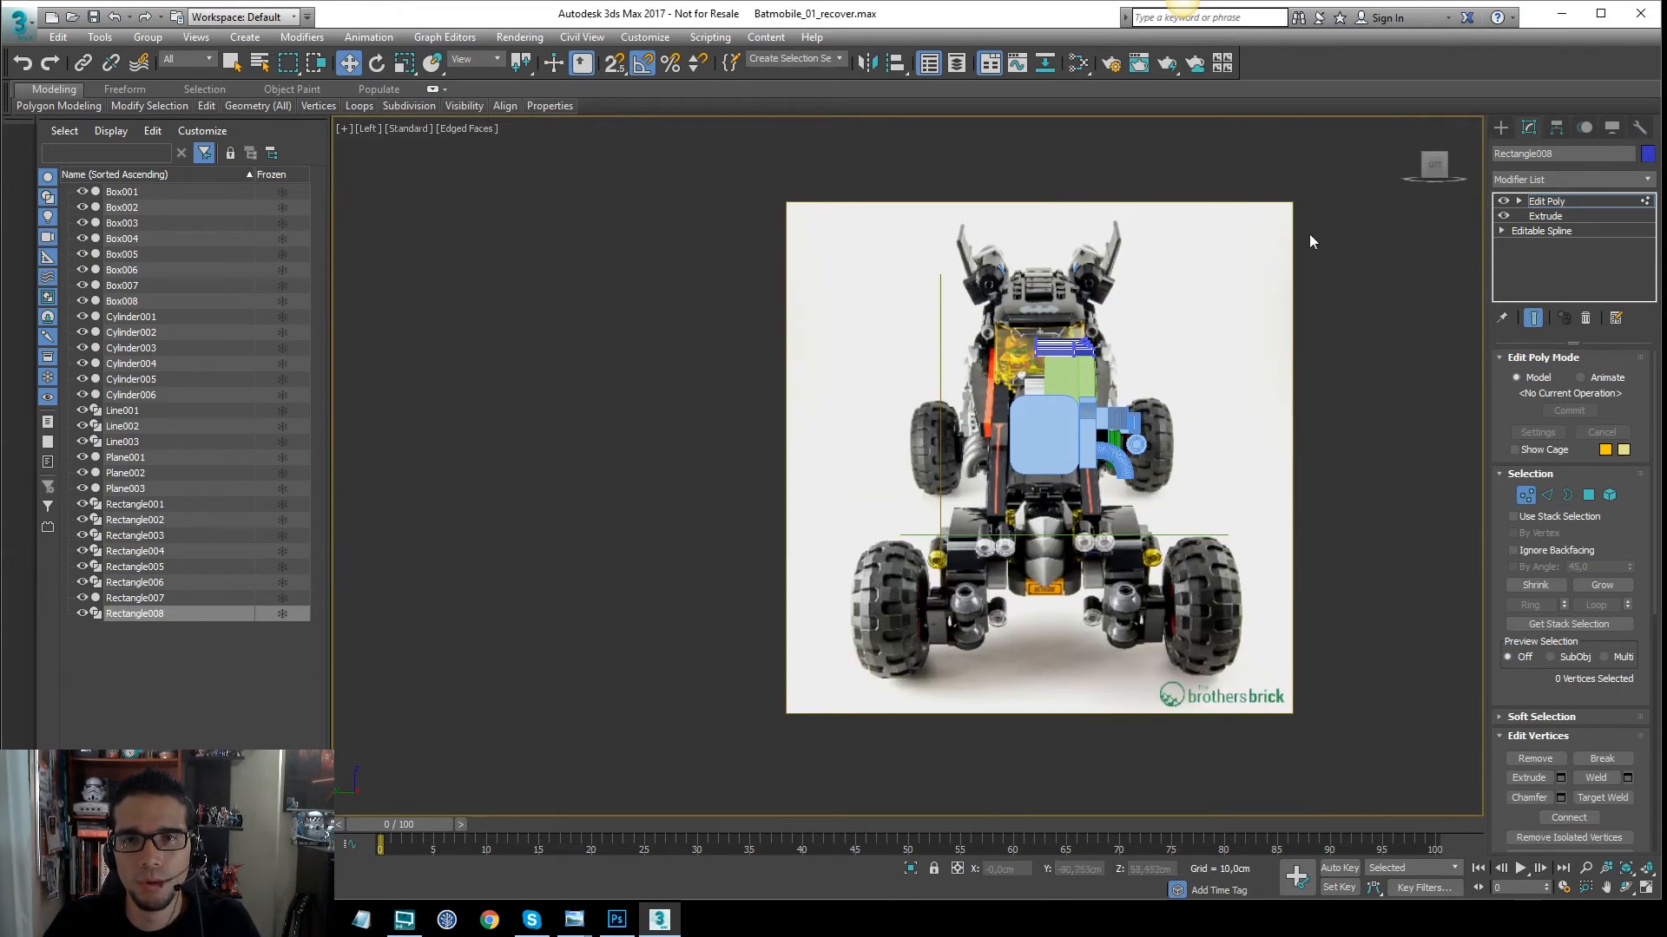
left_click(1040, 313)
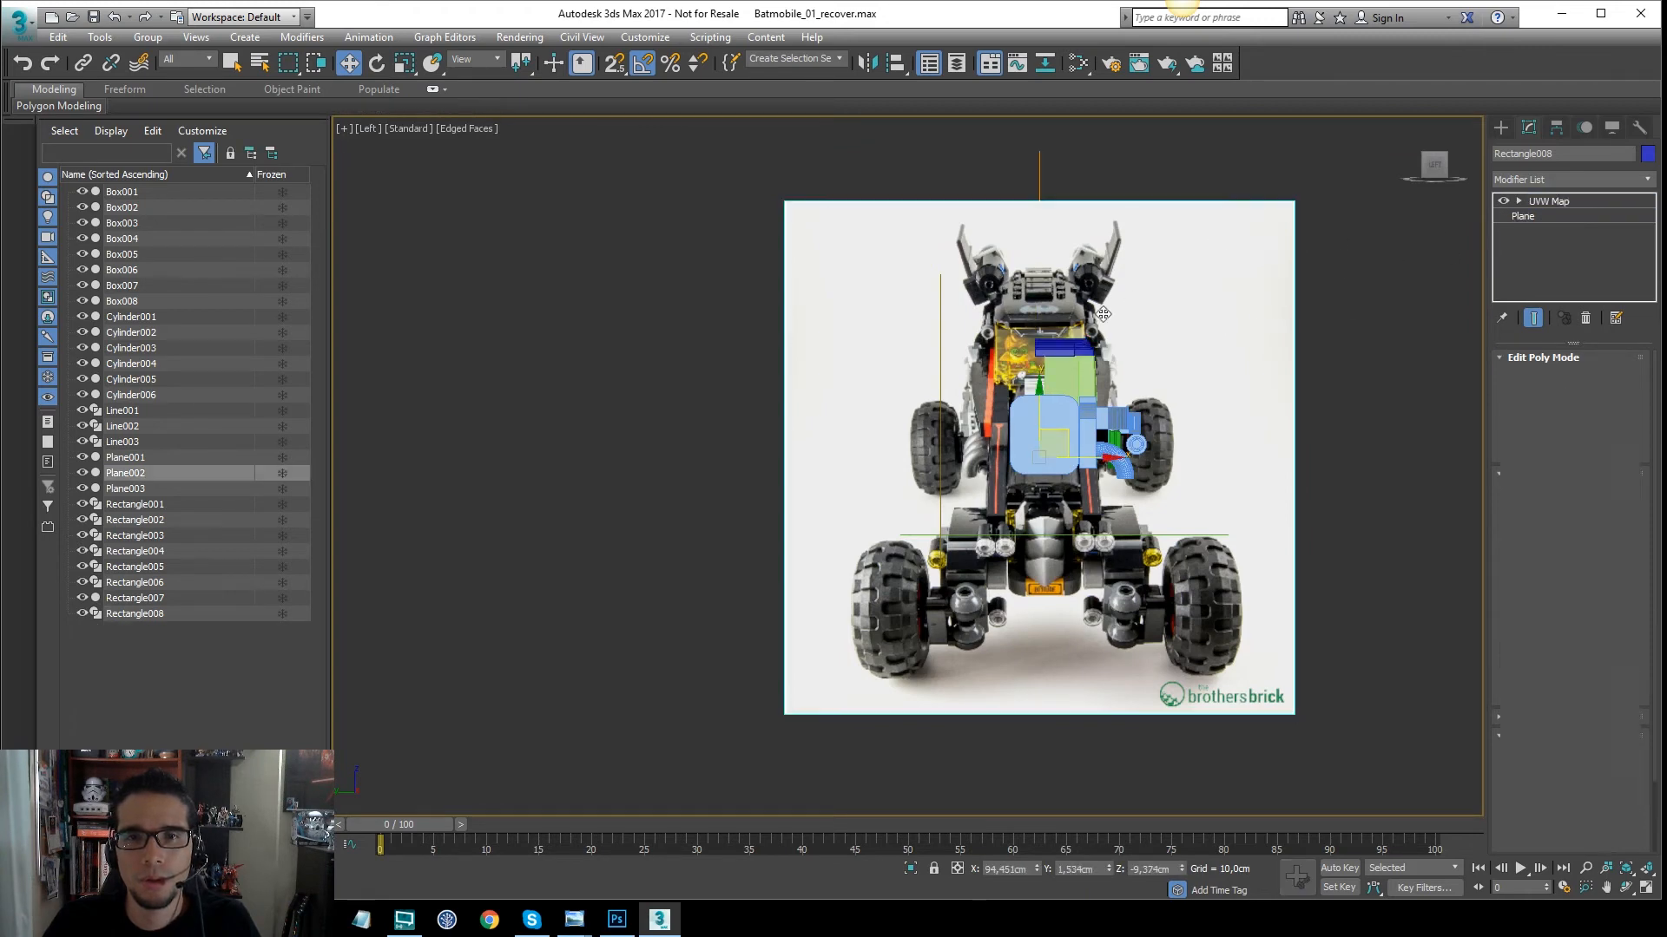
scroll(1041, 312, "up", 3)
left_click_drag(1023, 541, 1026, 590)
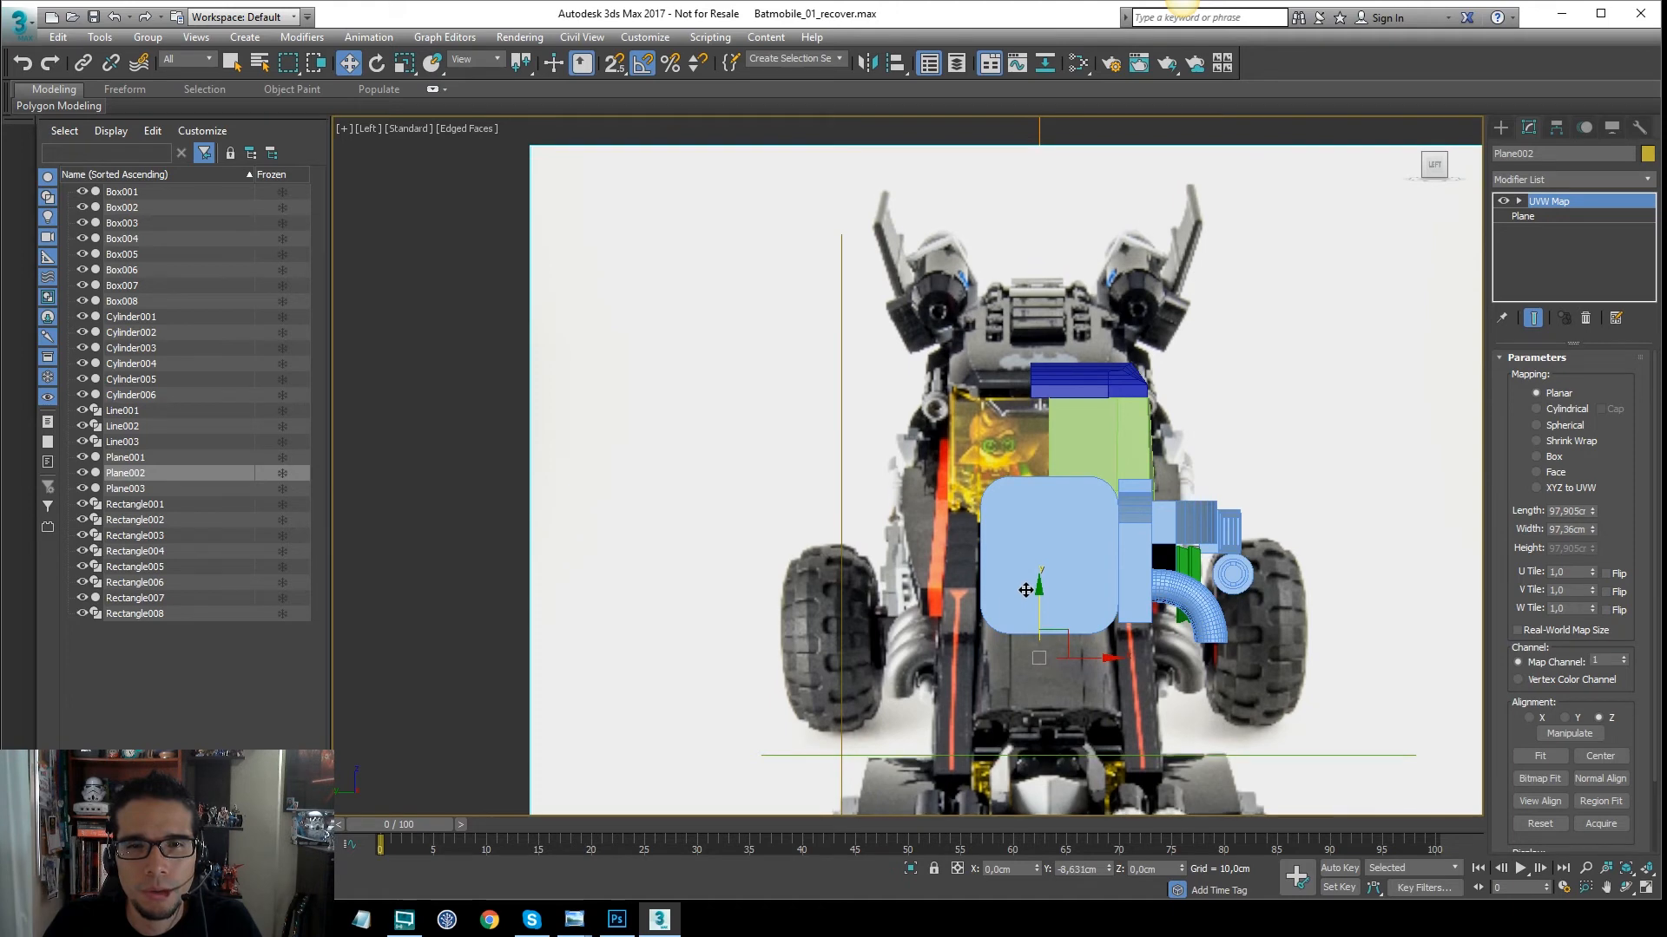
Move the roof top face's outer rear corner vertex inward by about 0.2 cm and its outer front corner vertex inward too
scroll(1125, 363, "up", 4)
left_click(1086, 405)
scroll(1163, 323, "up", 3)
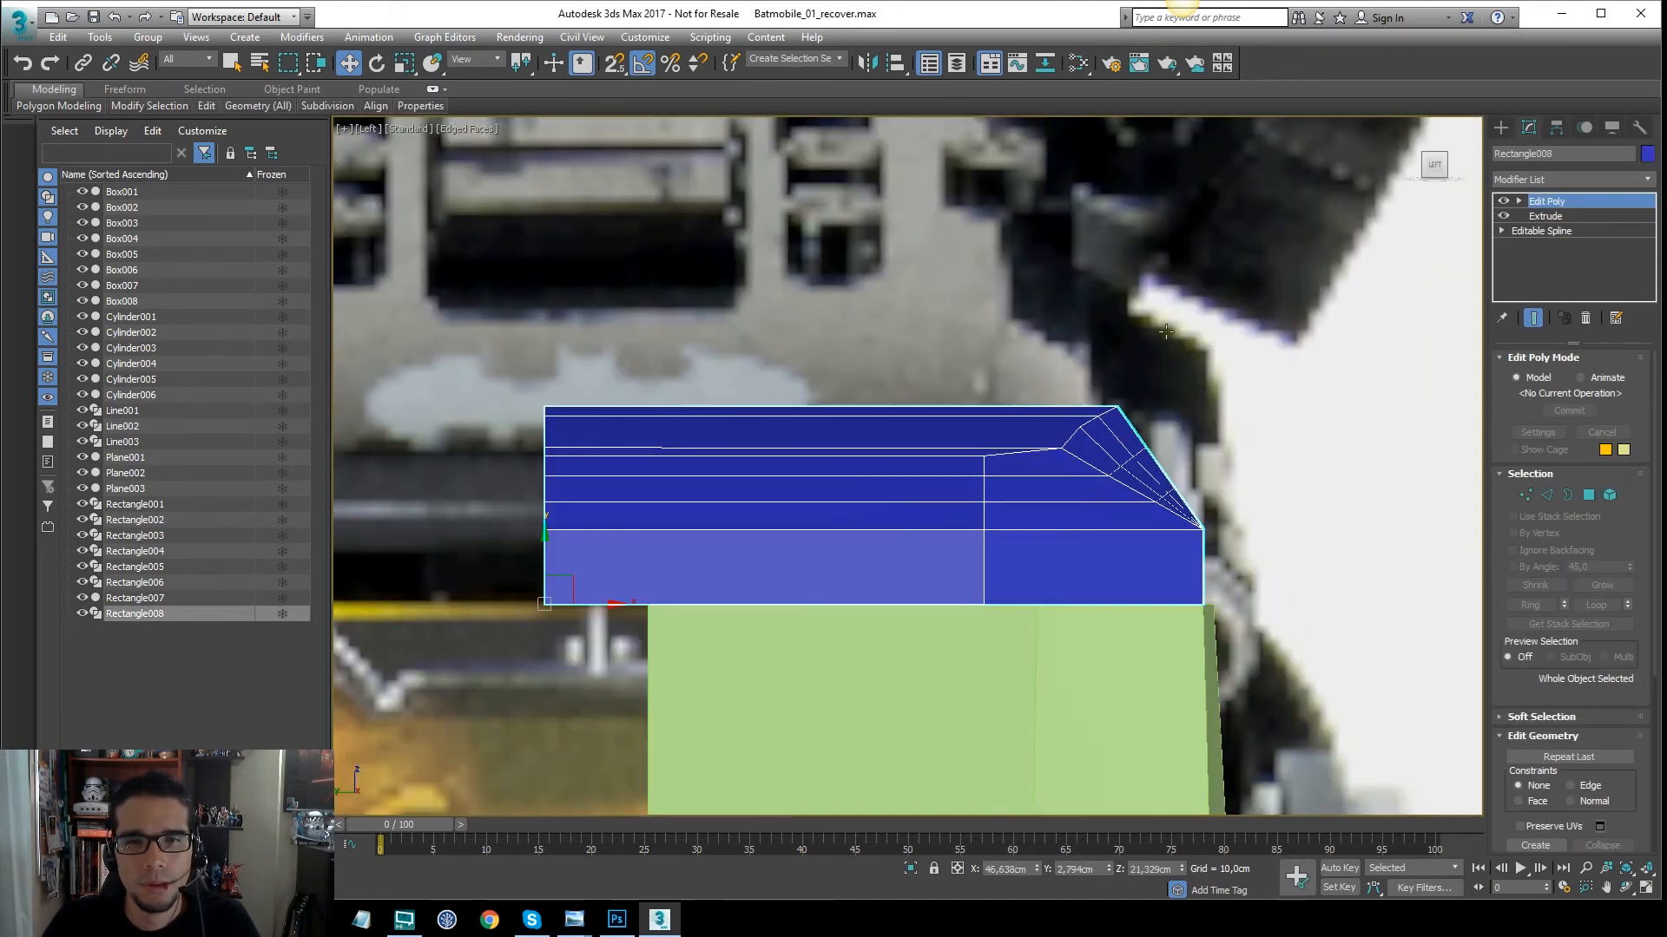
middle_click_drag(1141, 321, 1185, 314)
key("1")
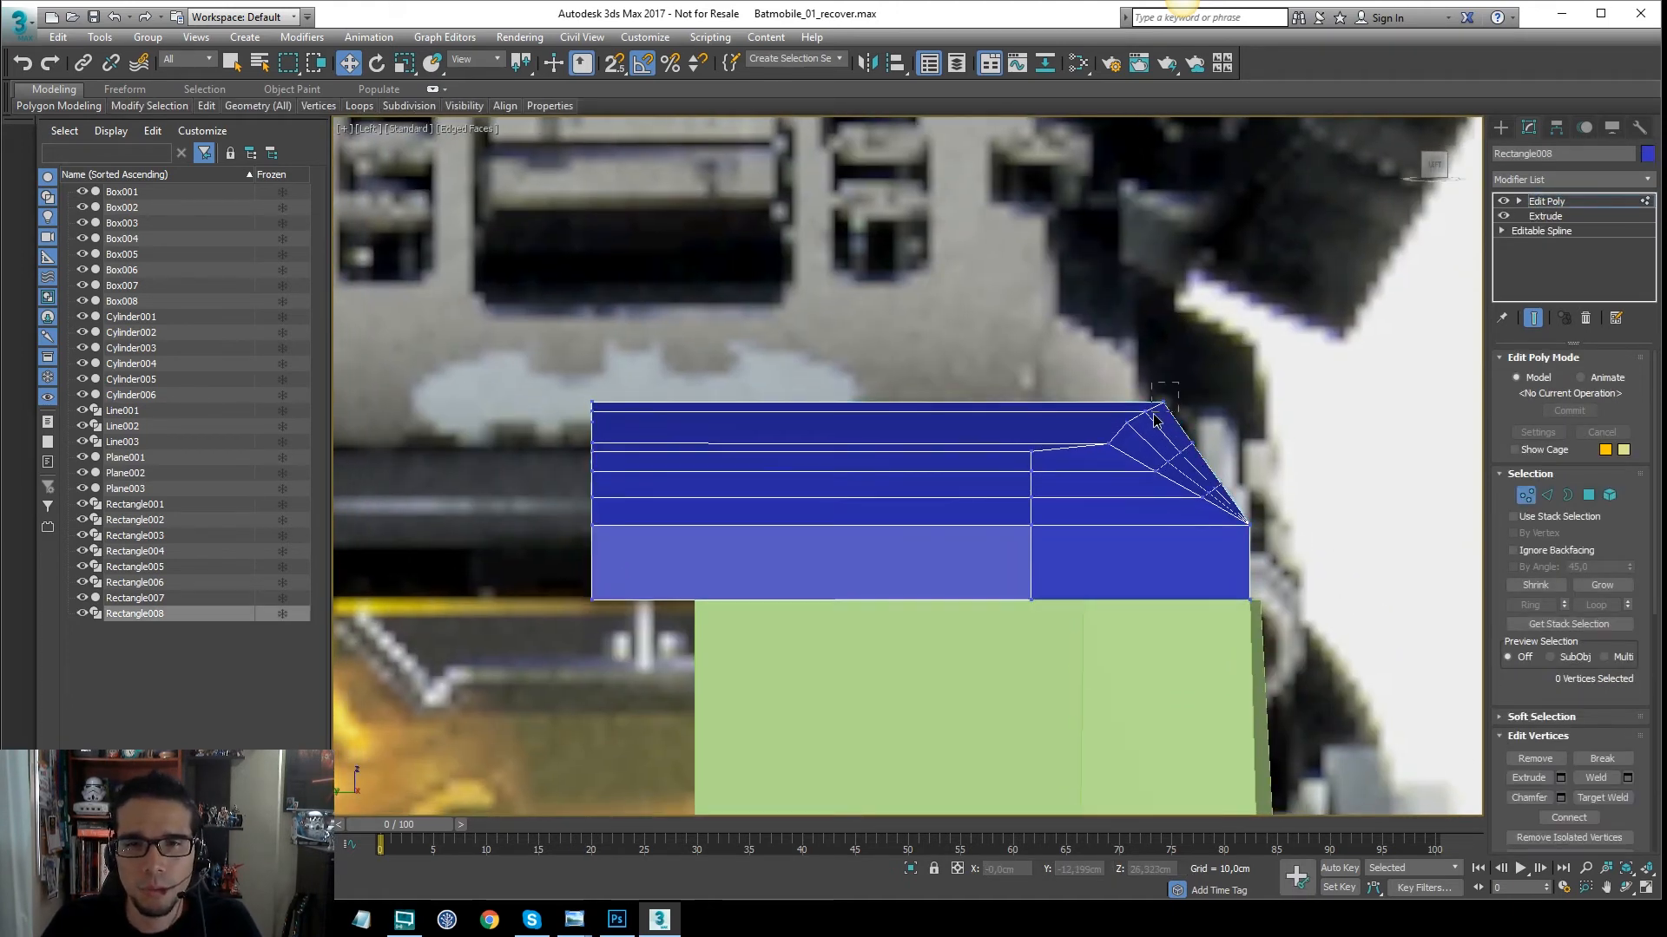
scroll(1180, 404, "up", 2)
left_click(1163, 399)
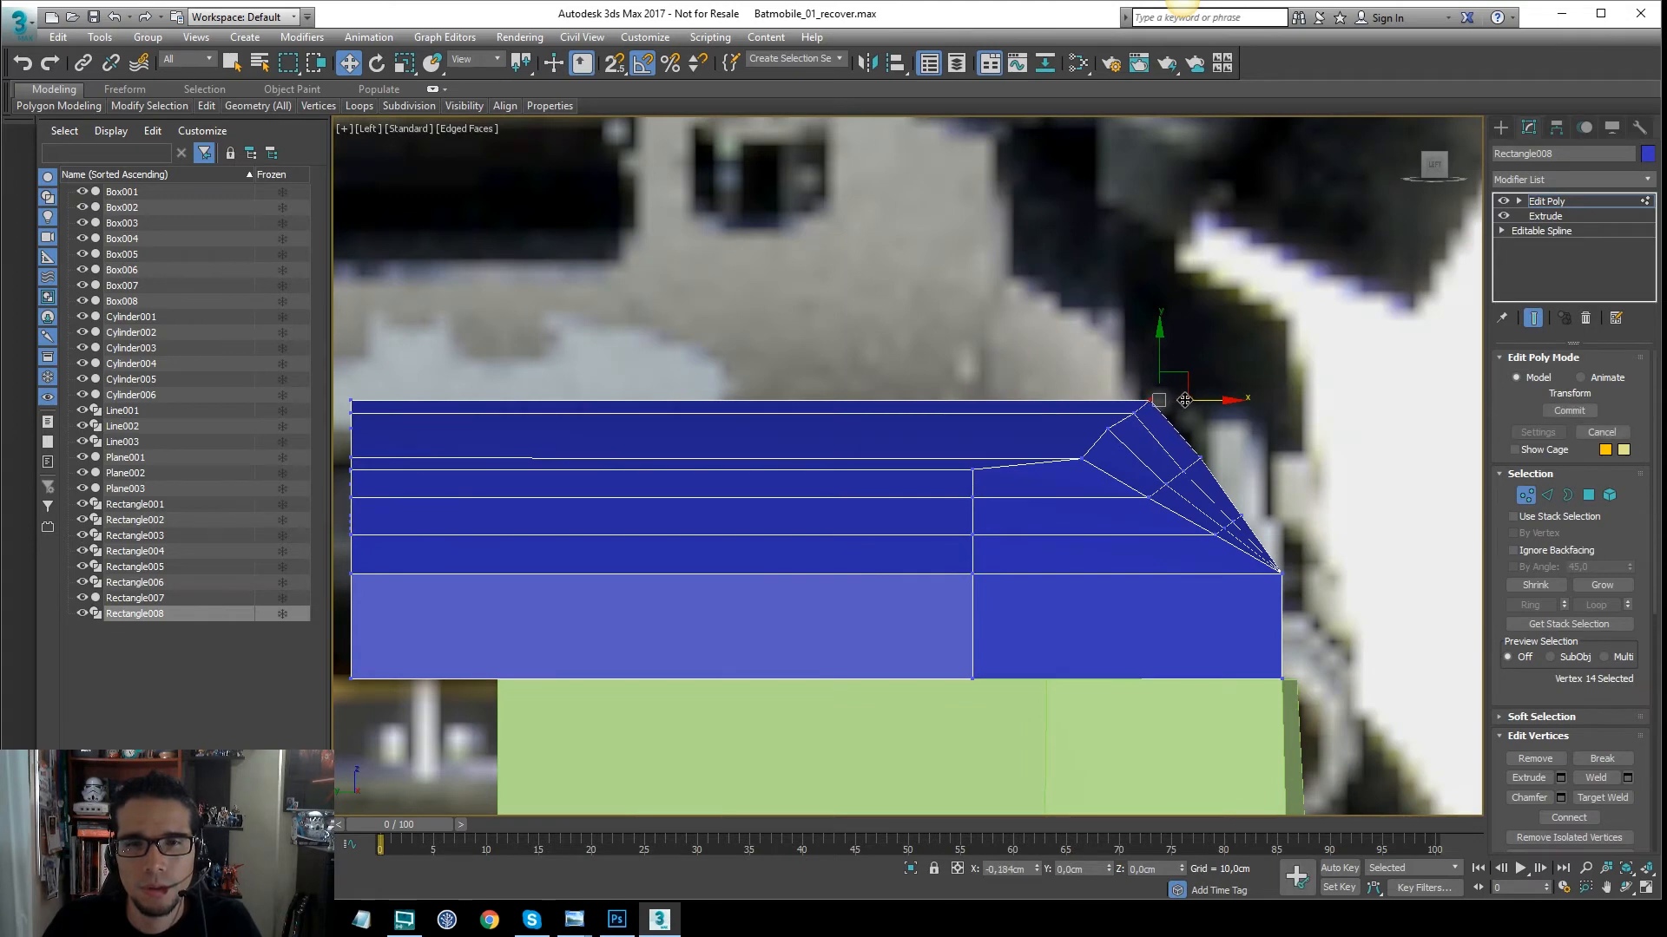
left_click_drag(1185, 400, 1185, 400)
left_click(1082, 459)
left_click_drag(1116, 459, 1075, 458)
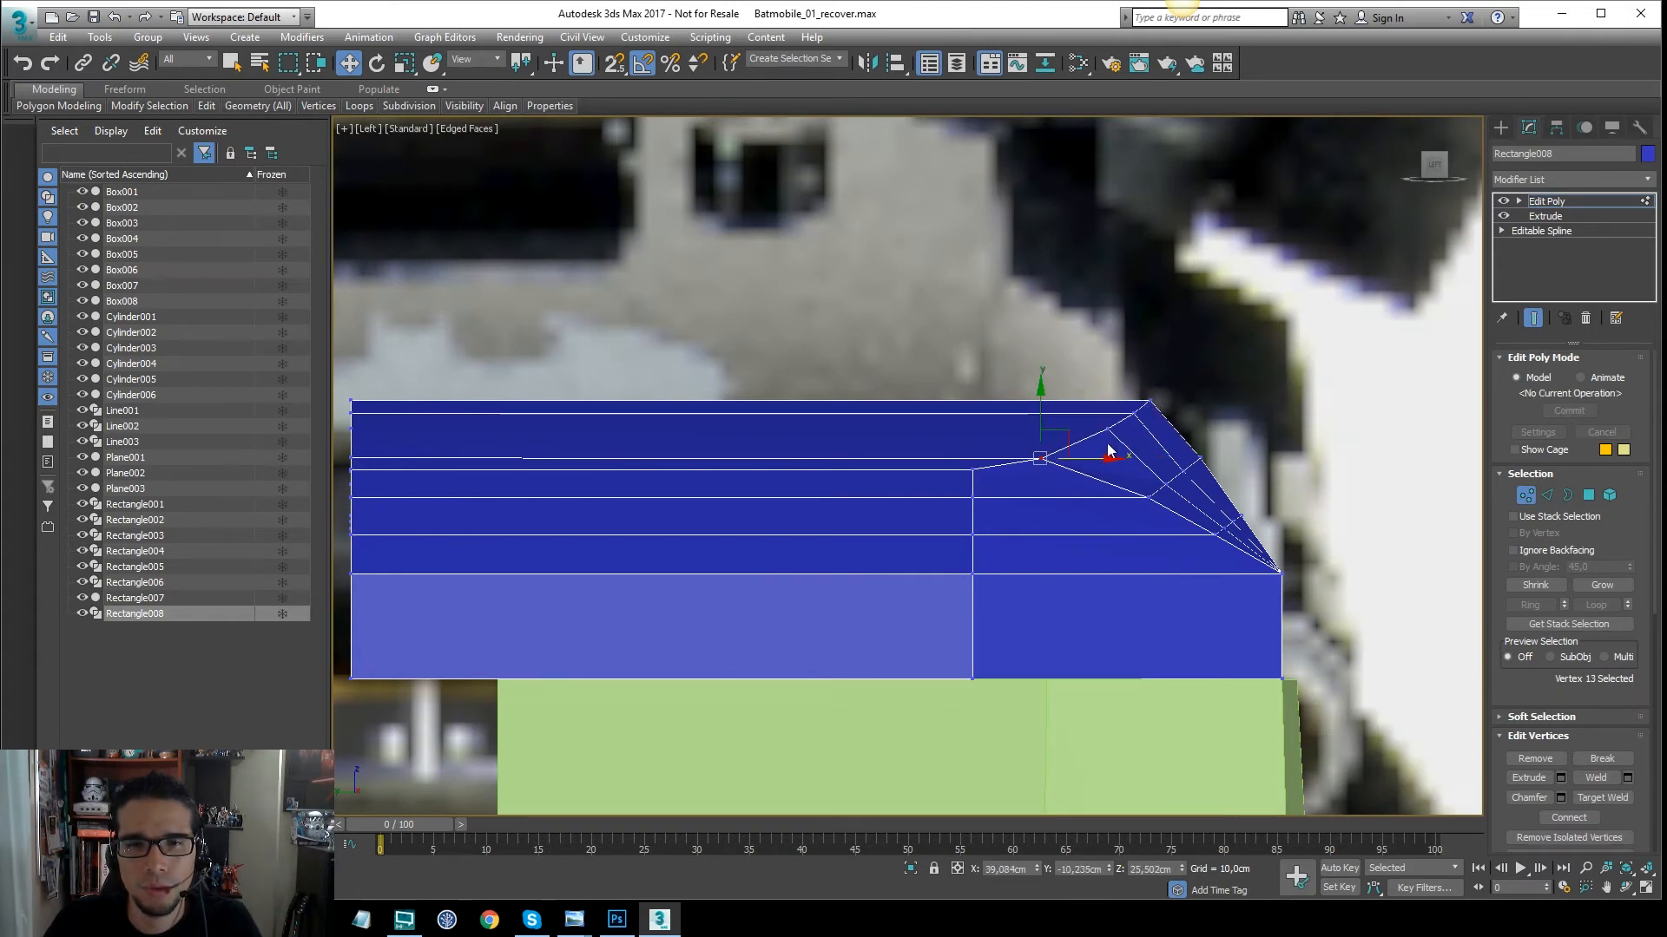
Move the outer corner vertices of the roof's two horizontal edge rows slightly inward in the Left view to curve the corner
mouse_move(1184, 502)
left_mouse_down()
mouse_move(1163, 504)
mouse_move(1175, 537)
mouse_move(1215, 526)
mouse_move(1167, 526)
left_mouse_up()
left_click(1242, 464)
scroll(1225, 538, "up", 3)
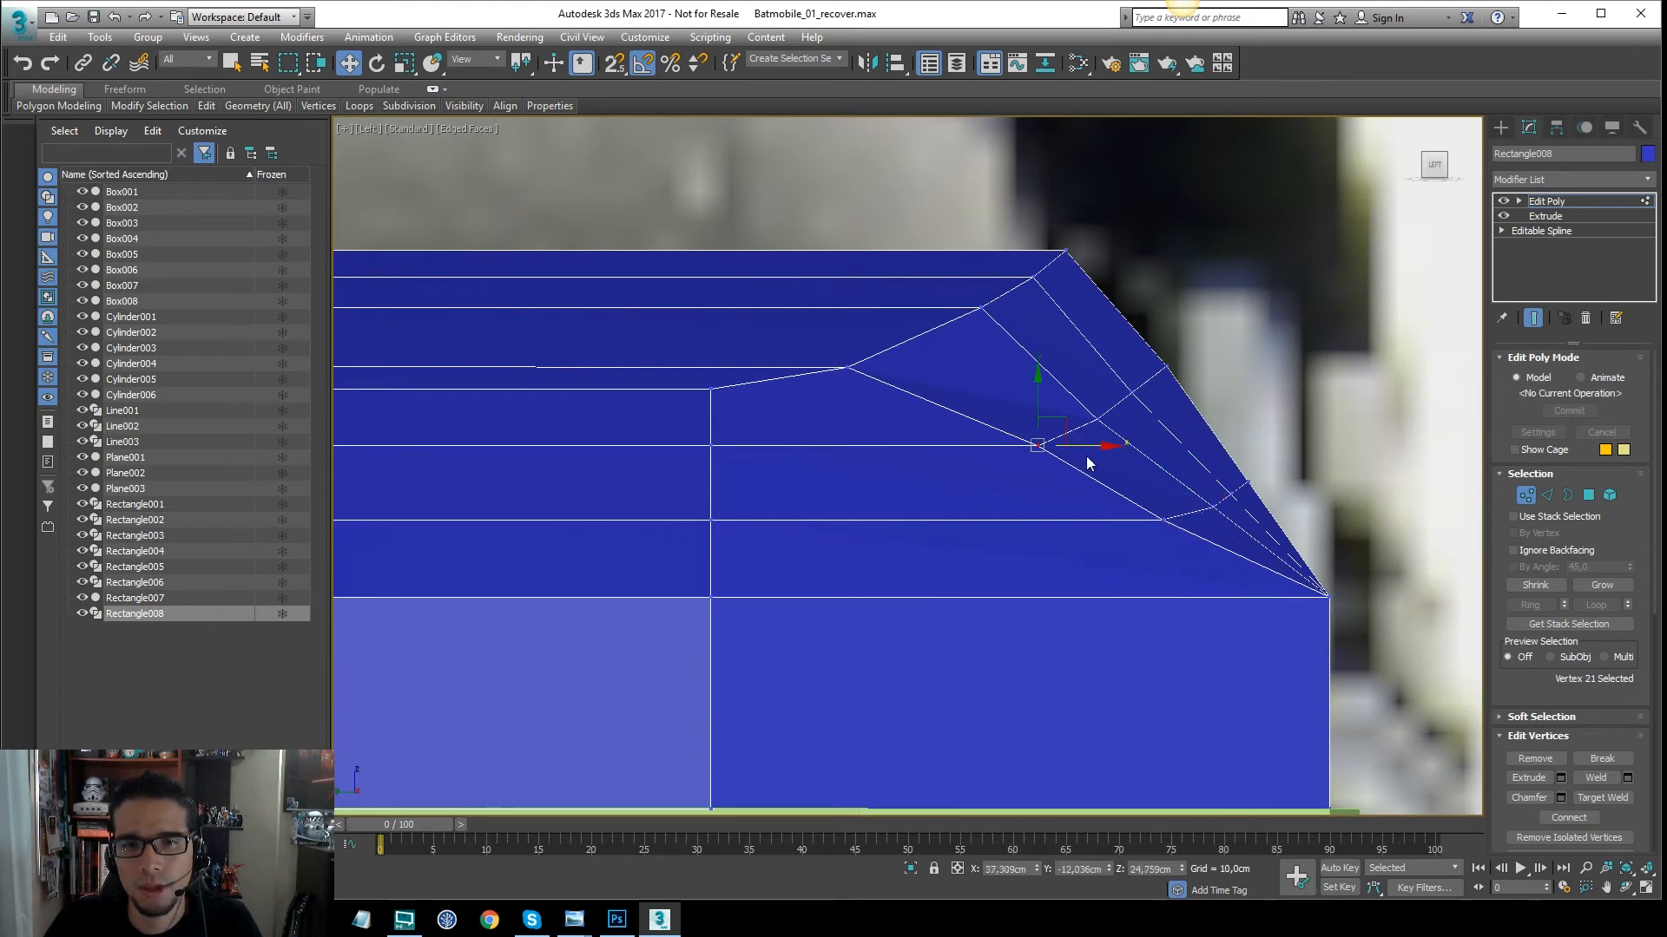
left_click_drag(1077, 447, 1051, 448)
mouse_move(1200, 524)
left_mouse_down()
mouse_move(1184, 523)
mouse_move(1239, 512)
mouse_move(1225, 512)
left_mouse_up()
left_click(1213, 509)
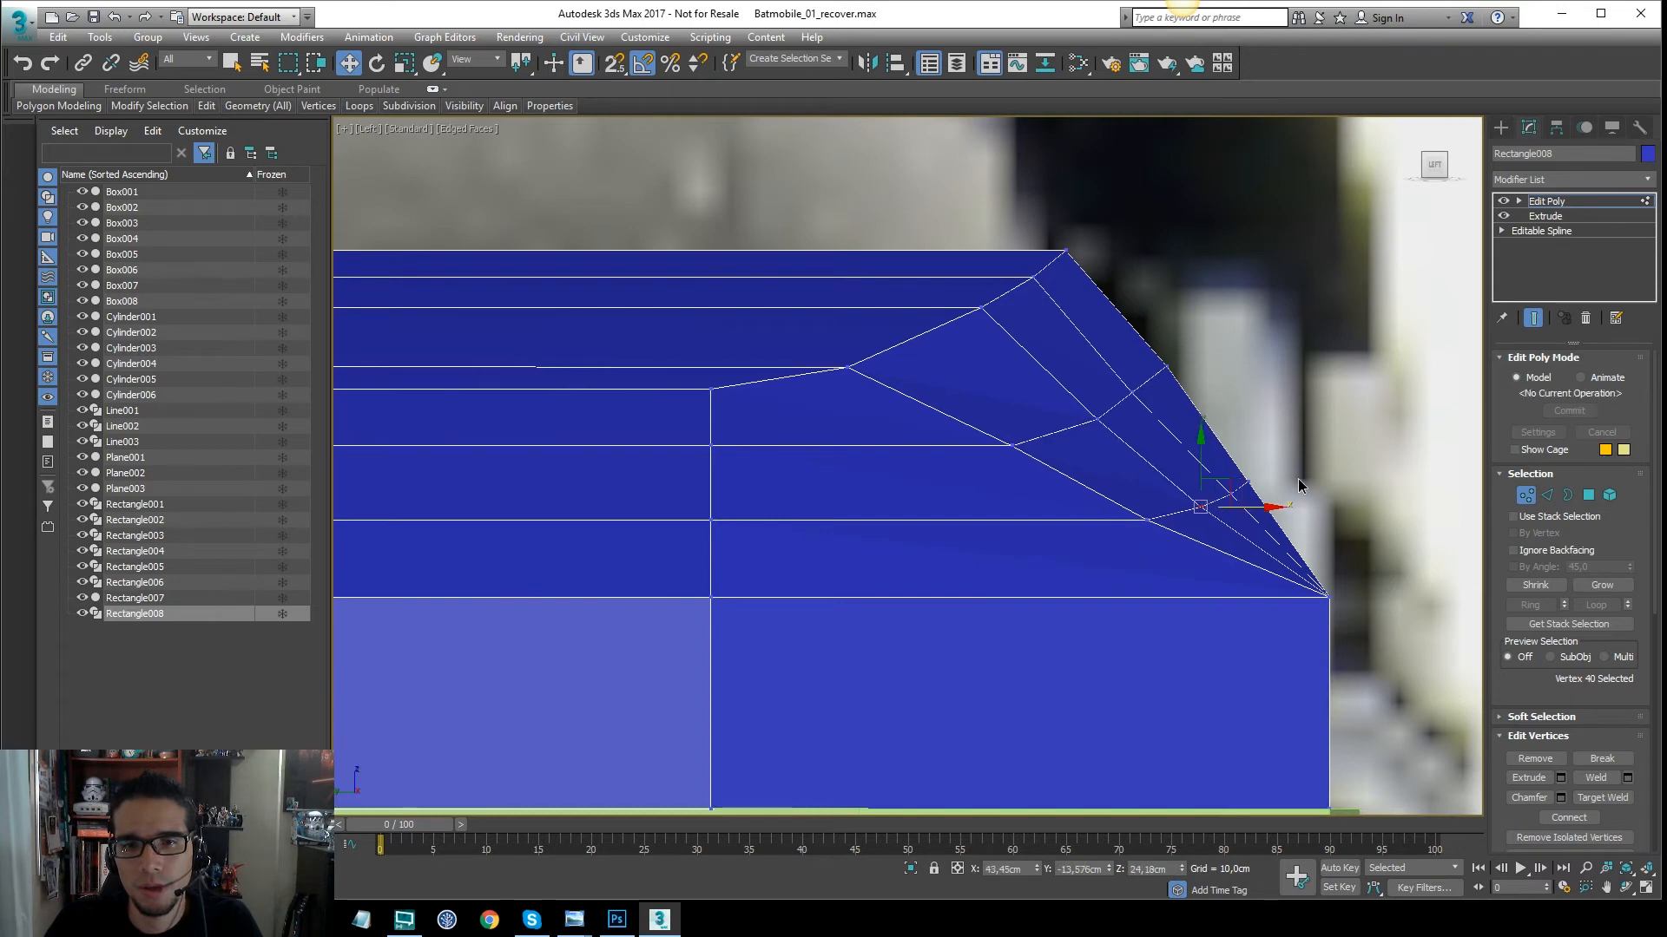
Examine how the roof's horizontal edge rows should curve around the outer corner in the Left view
left_click(1369, 360)
scroll(1369, 359, "down", 2)
left_click_drag(1158, 239, 883, 356)
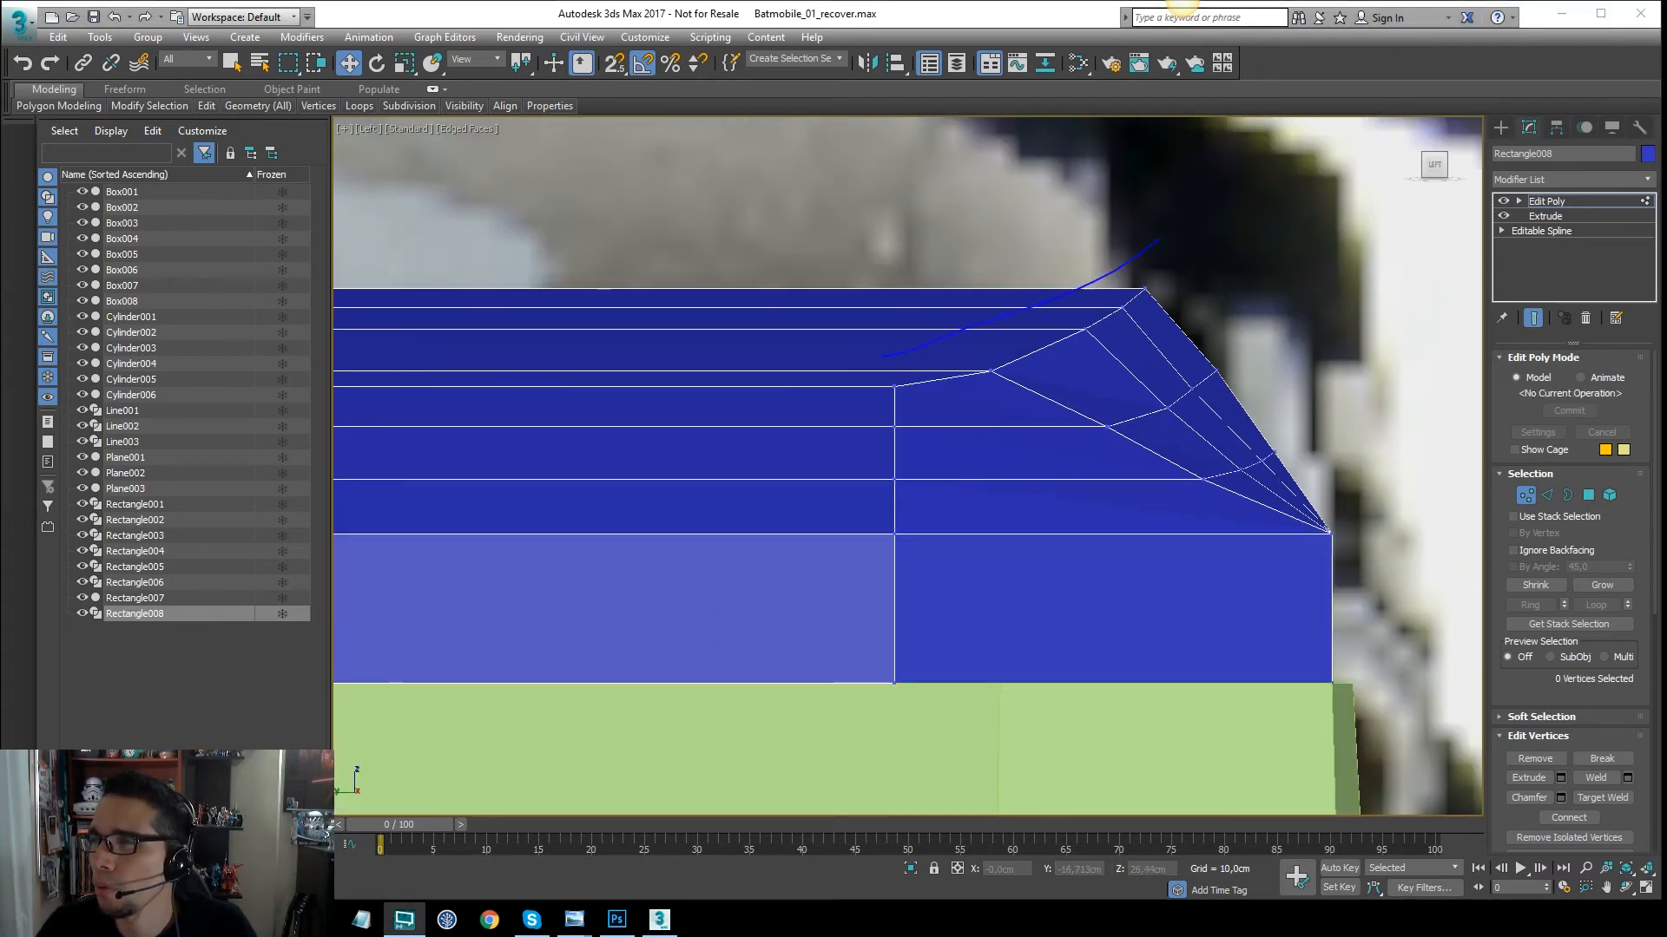
left_click_drag(1232, 338, 980, 406)
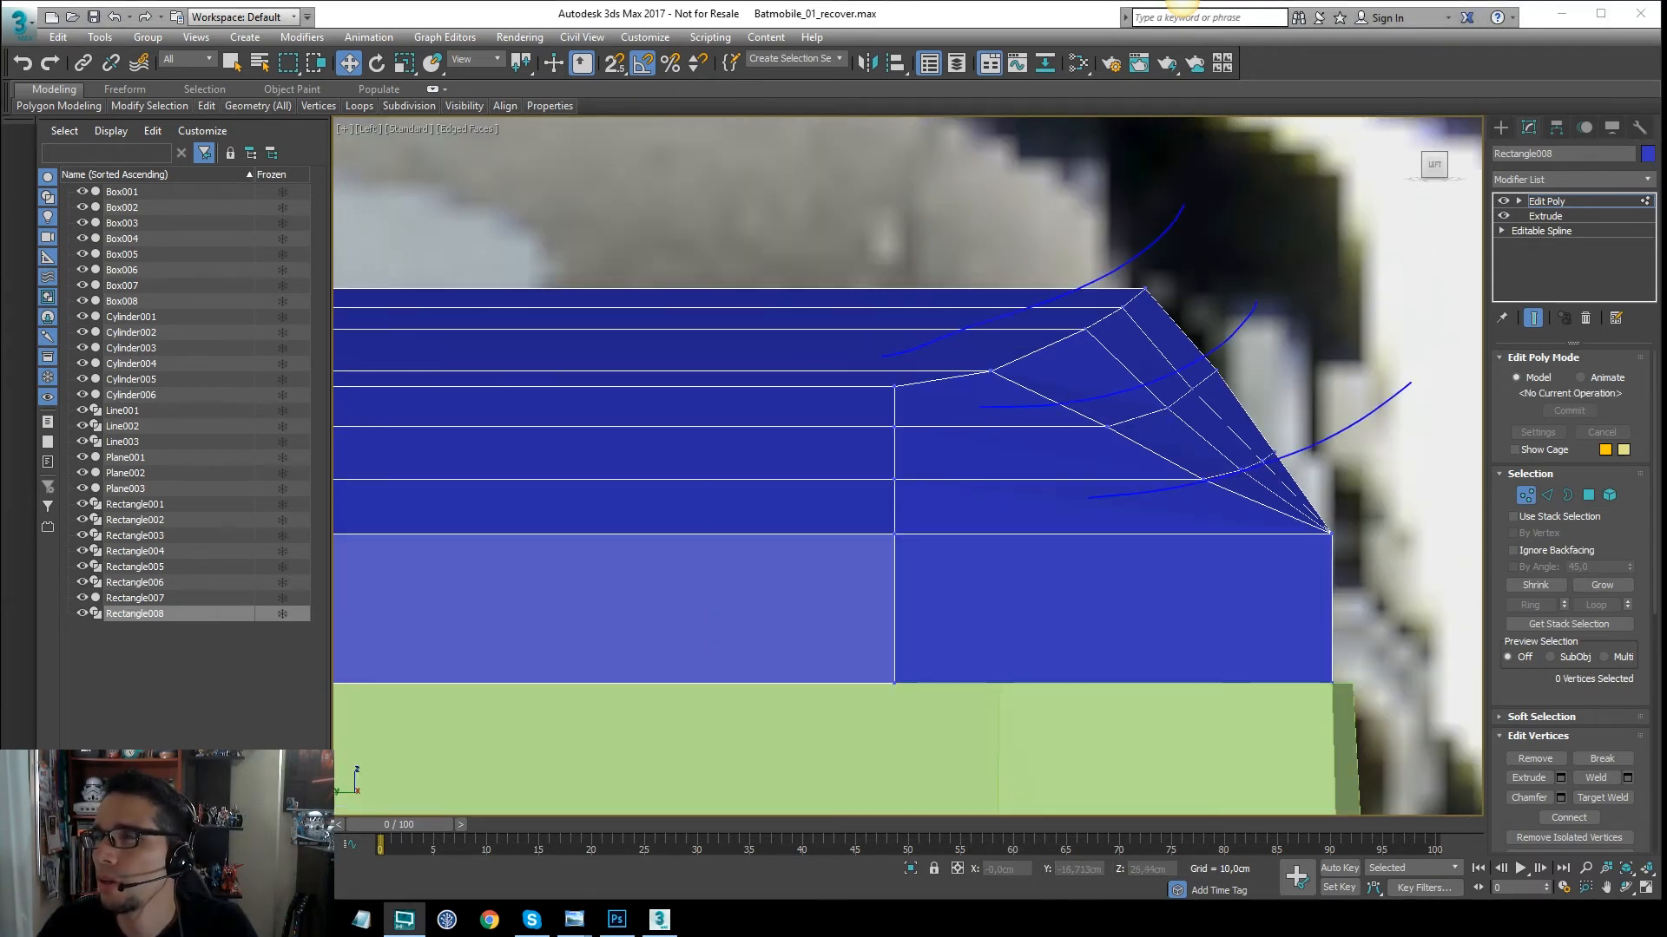
scroll(1153, 391, "down", 3)
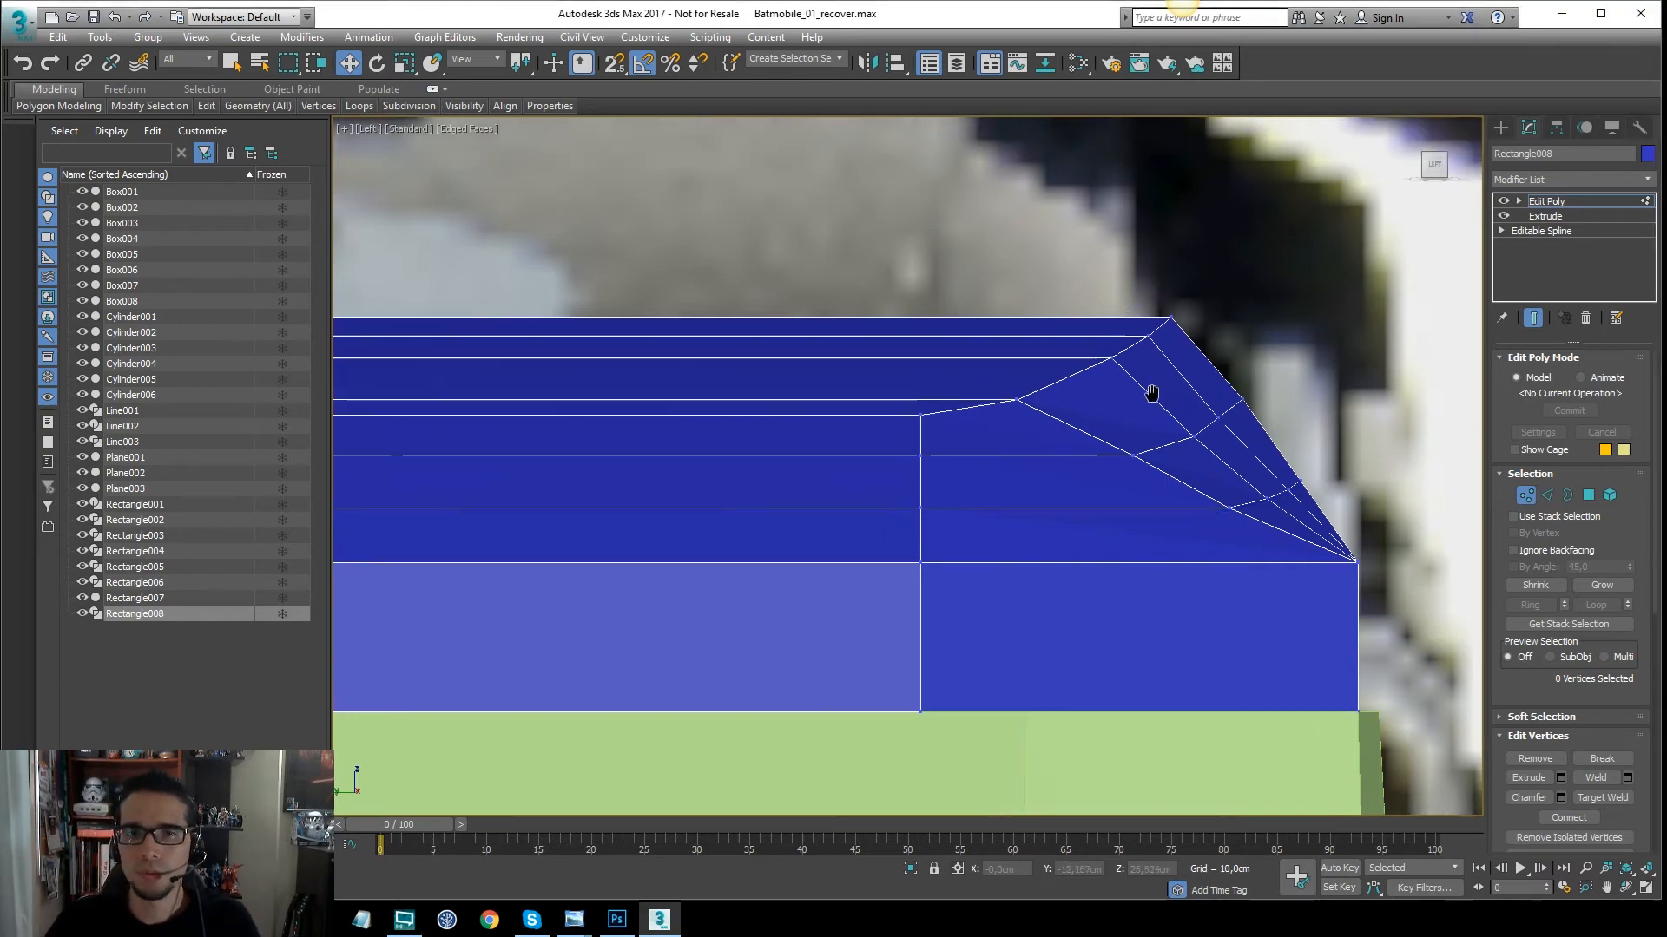
Check the roof's corner shading in perspective without edge lines and render a test frame
left_click(1554, 201)
mouse_move(1363, 289)
middle_mouse_down("alt")
mouse_move(1091, 472)
mouse_move(1068, 431)
mouse_move(1216, 424)
mouse_move(1250, 371)
mouse_move(1164, 348)
mouse_move(1002, 353)
mouse_move(1219, 370)
mouse_move(1135, 398)
mouse_move(1048, 465)
mouse_move(1101, 454)
middle_mouse_up("alt")
key("F4")
scroll(1243, 369, "down", 4)
key("F4")
scroll(1220, 369, "up", 5)
key("p")
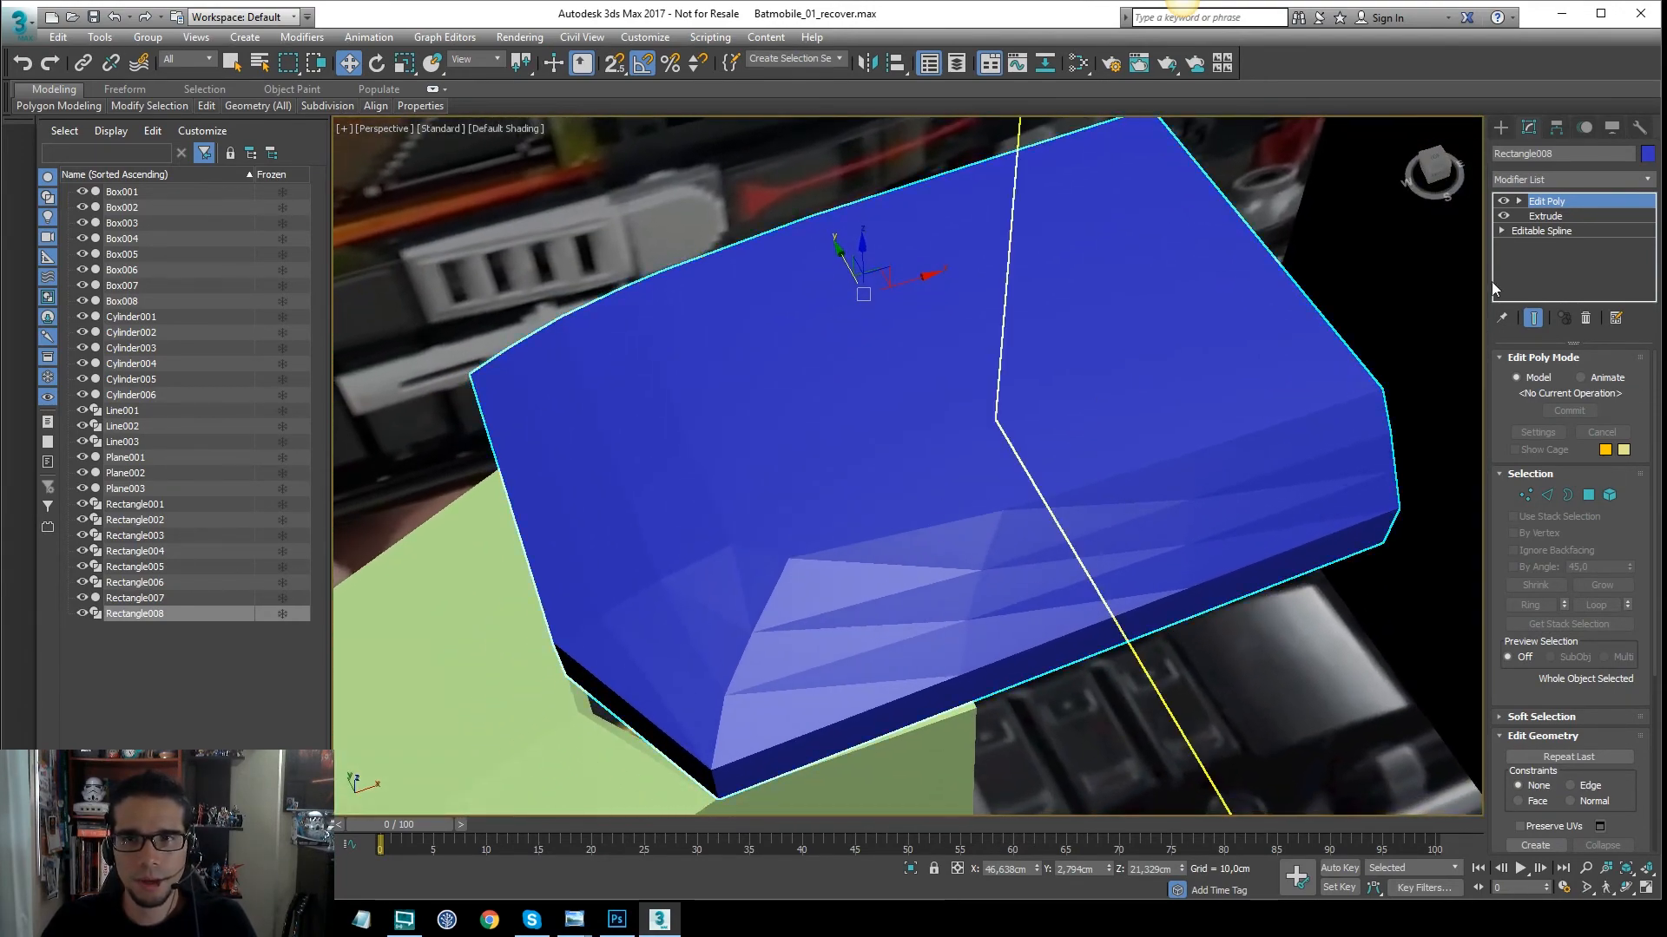
key("1")
key("shift+q")
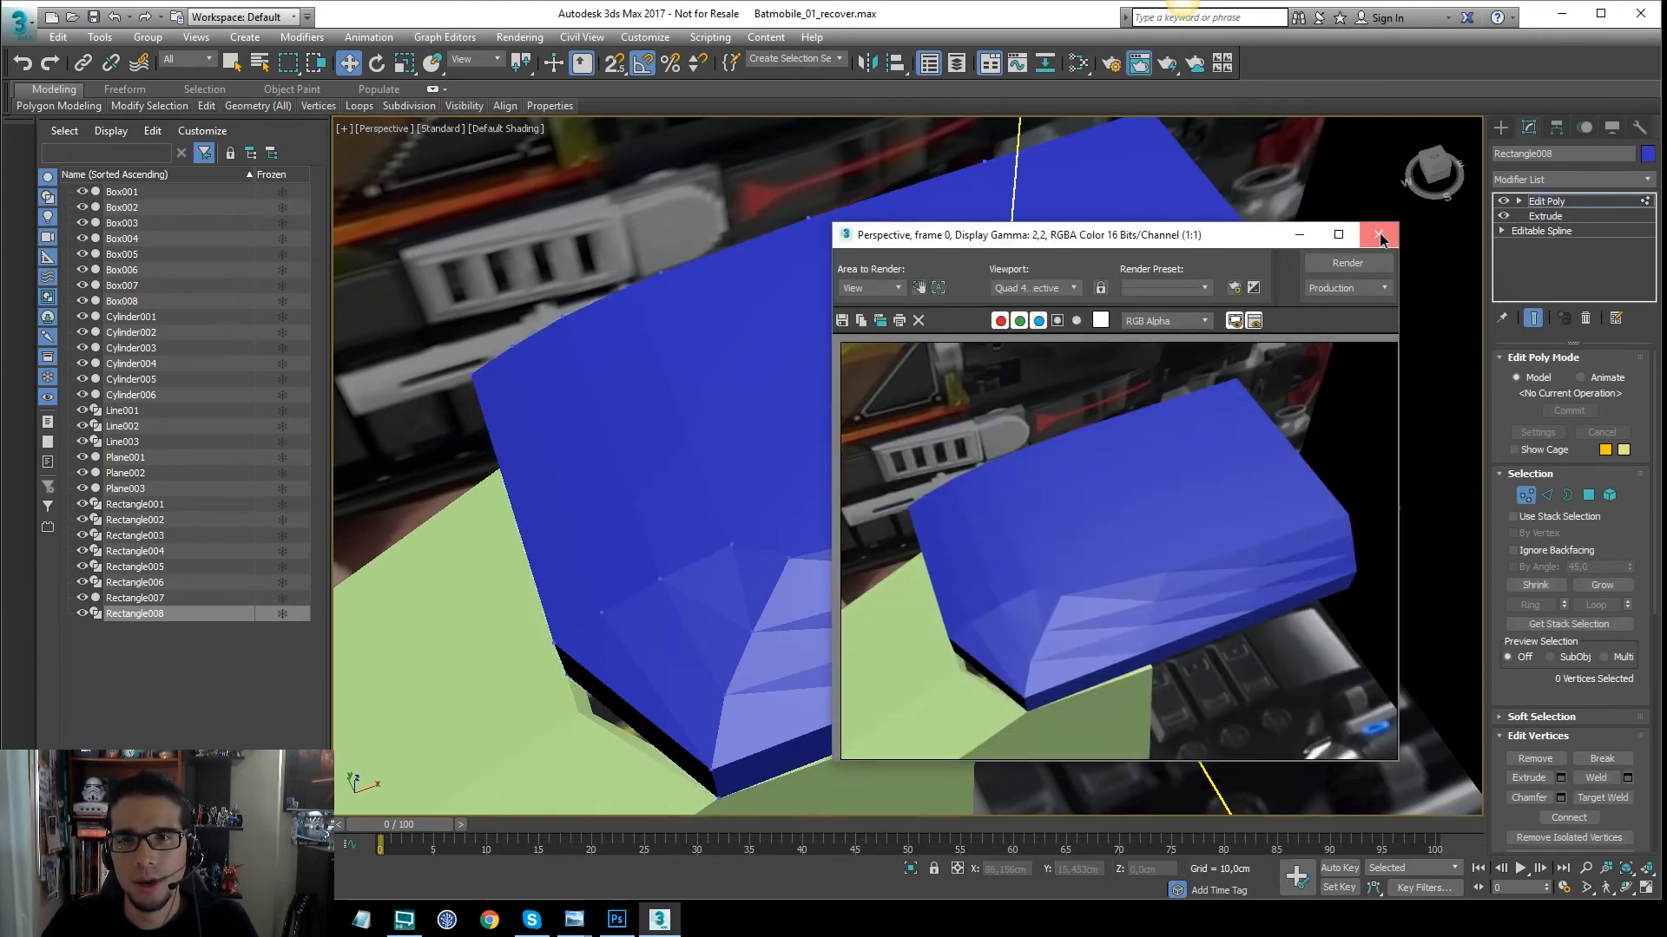
left_click(1380, 236)
Add a Smooth modifier to the roof and turn on Auto Smooth
left_click(1542, 180)
type("sm")
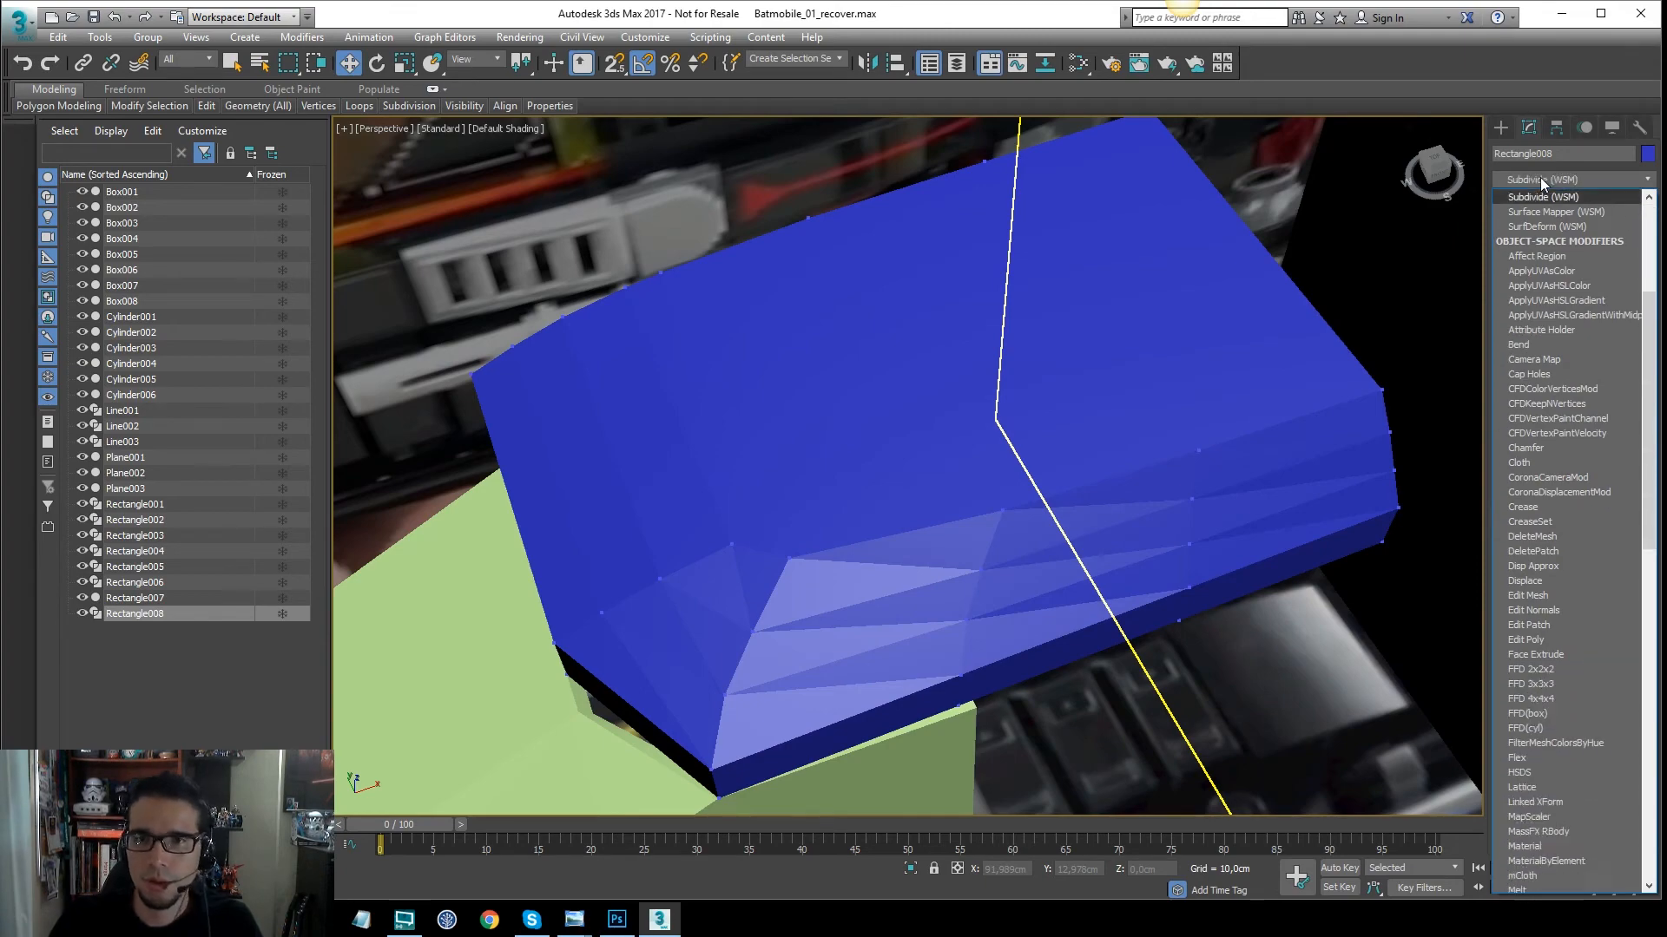
key("Return")
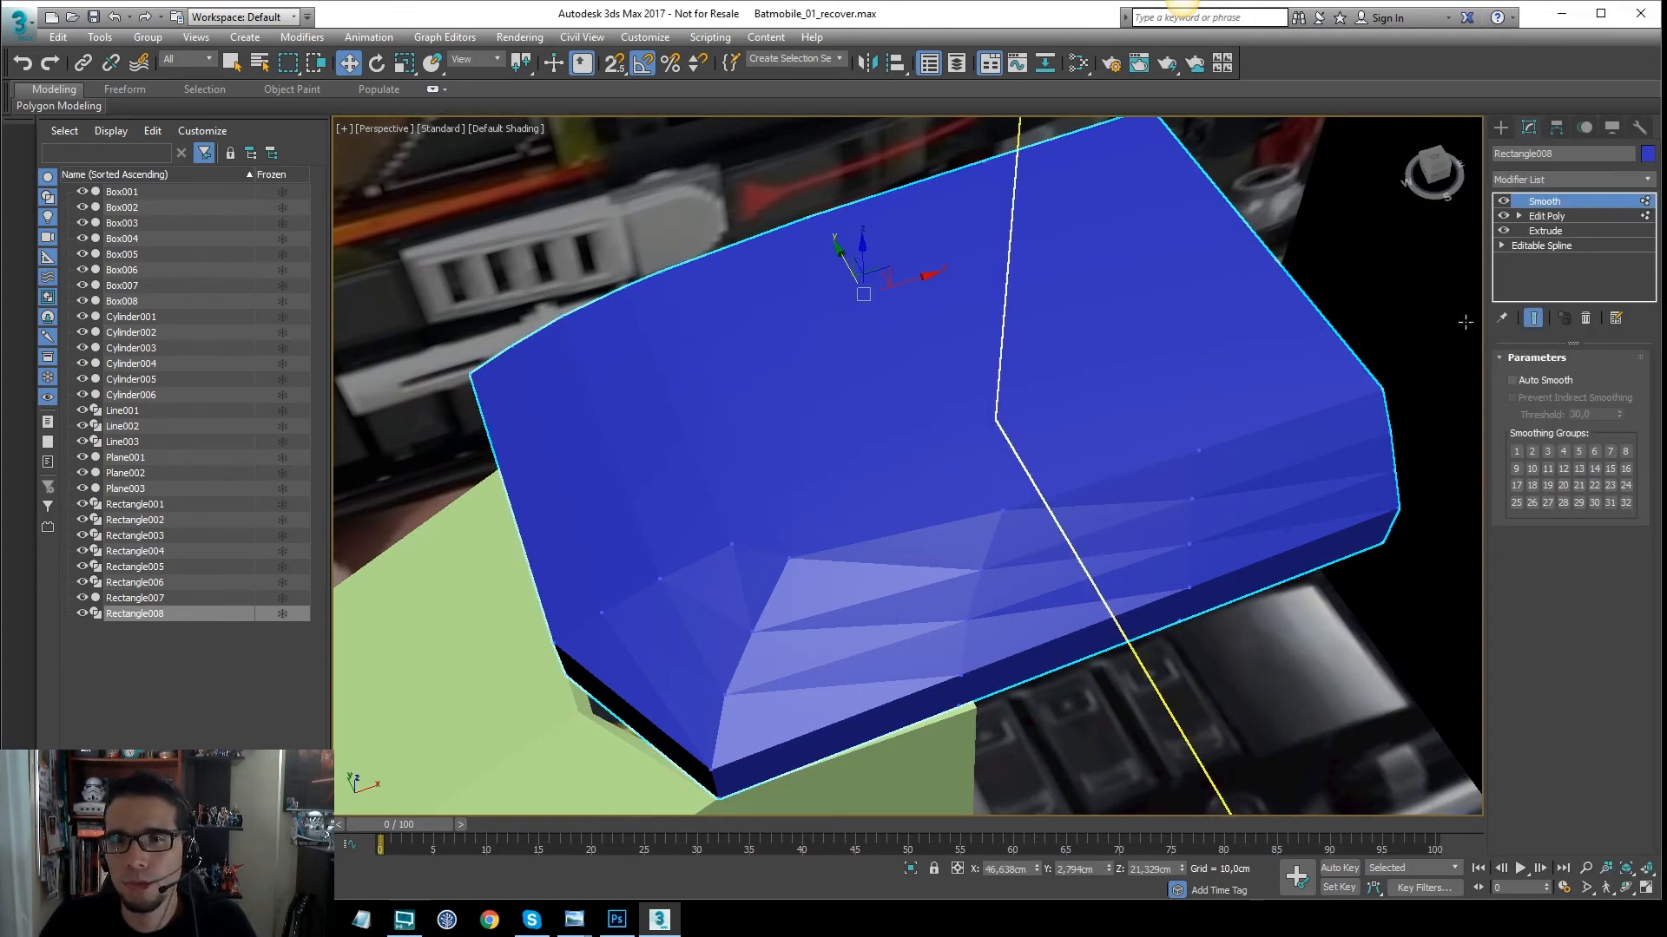
left_click(1512, 380)
scroll(917, 419, "up", 2)
mouse_move(918, 419)
middle_mouse_down("alt")
mouse_move(890, 422)
mouse_move(916, 410)
middle_mouse_up("alt")
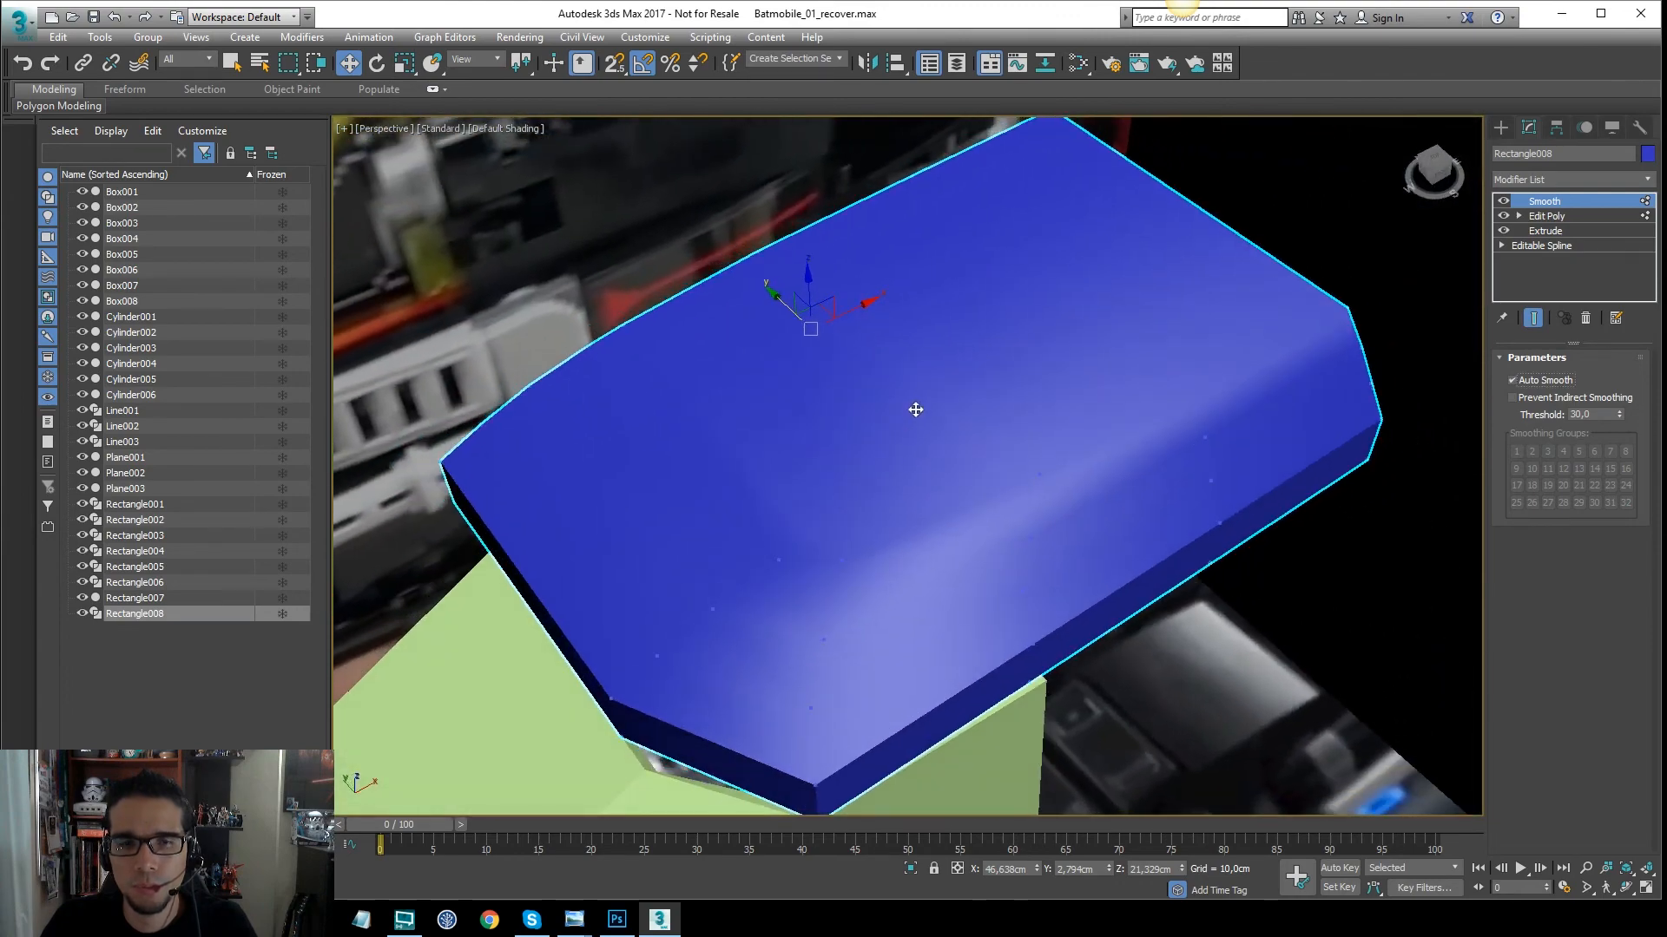
Render the smoothed roof in perspective and compare its edged-face shape with the side-view reference
key("shift+q")
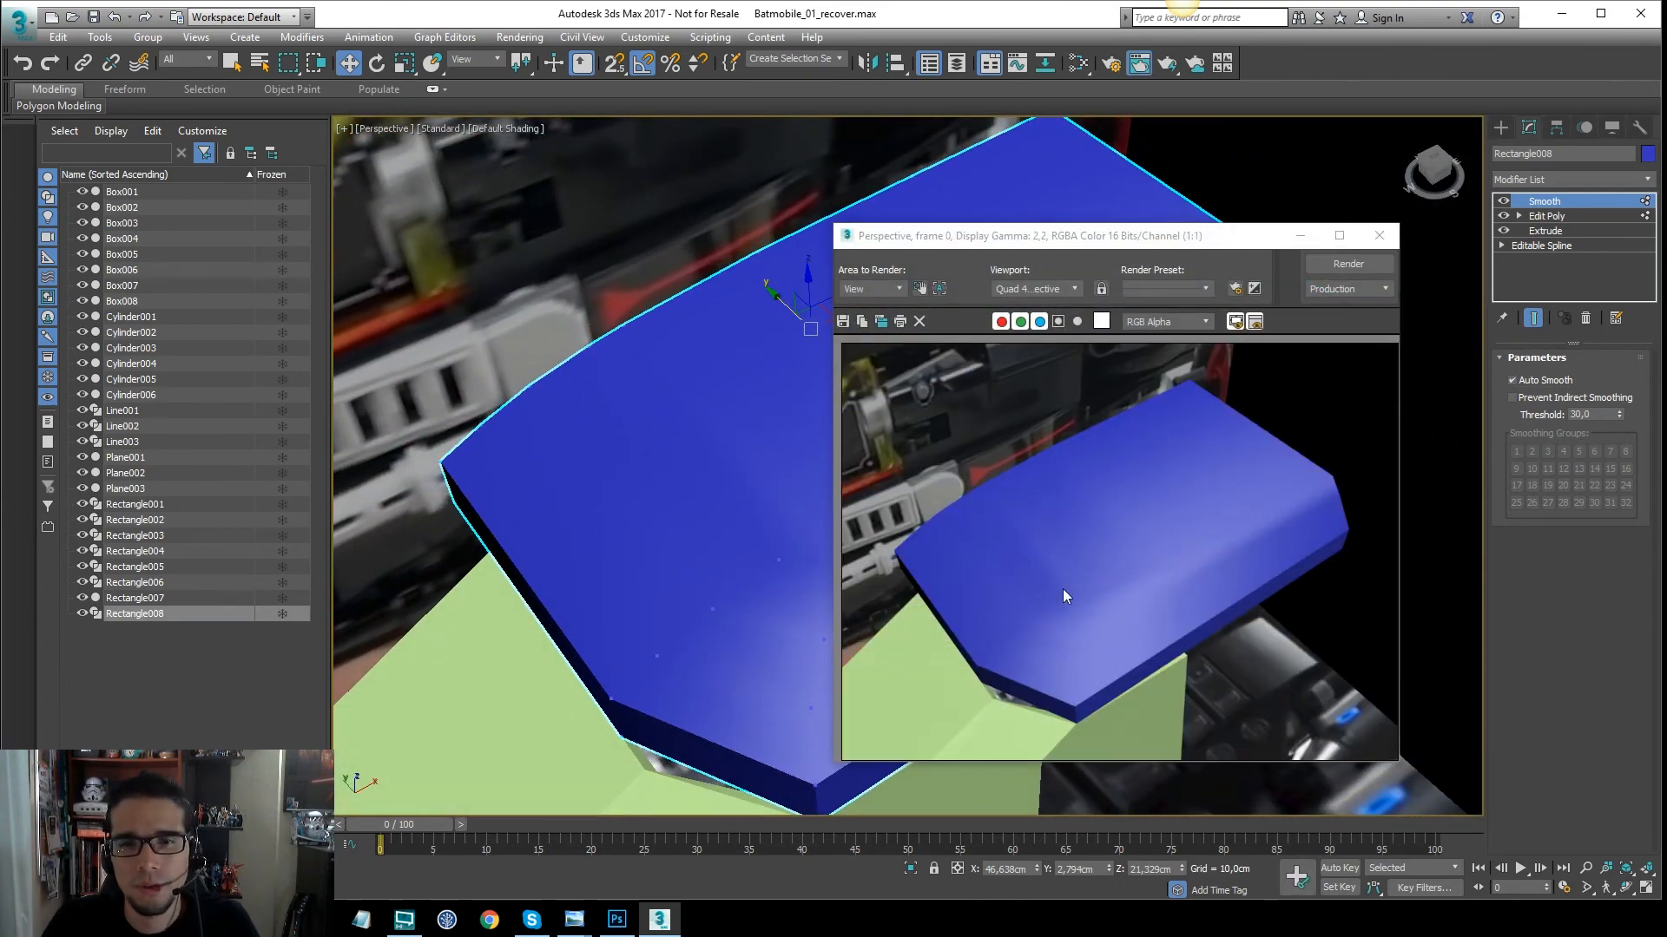
left_click(1380, 235)
mouse_move(1201, 399)
middle_mouse_down("alt")
mouse_move(1129, 345)
mouse_move(1075, 372)
mouse_move(1127, 379)
mouse_move(1064, 364)
mouse_move(1101, 420)
mouse_move(1138, 409)
mouse_move(1112, 444)
middle_mouse_up("alt")
key("F4")
middle_click_drag(1059, 445, 913, 532)
scroll(1085, 454, "down", 3)
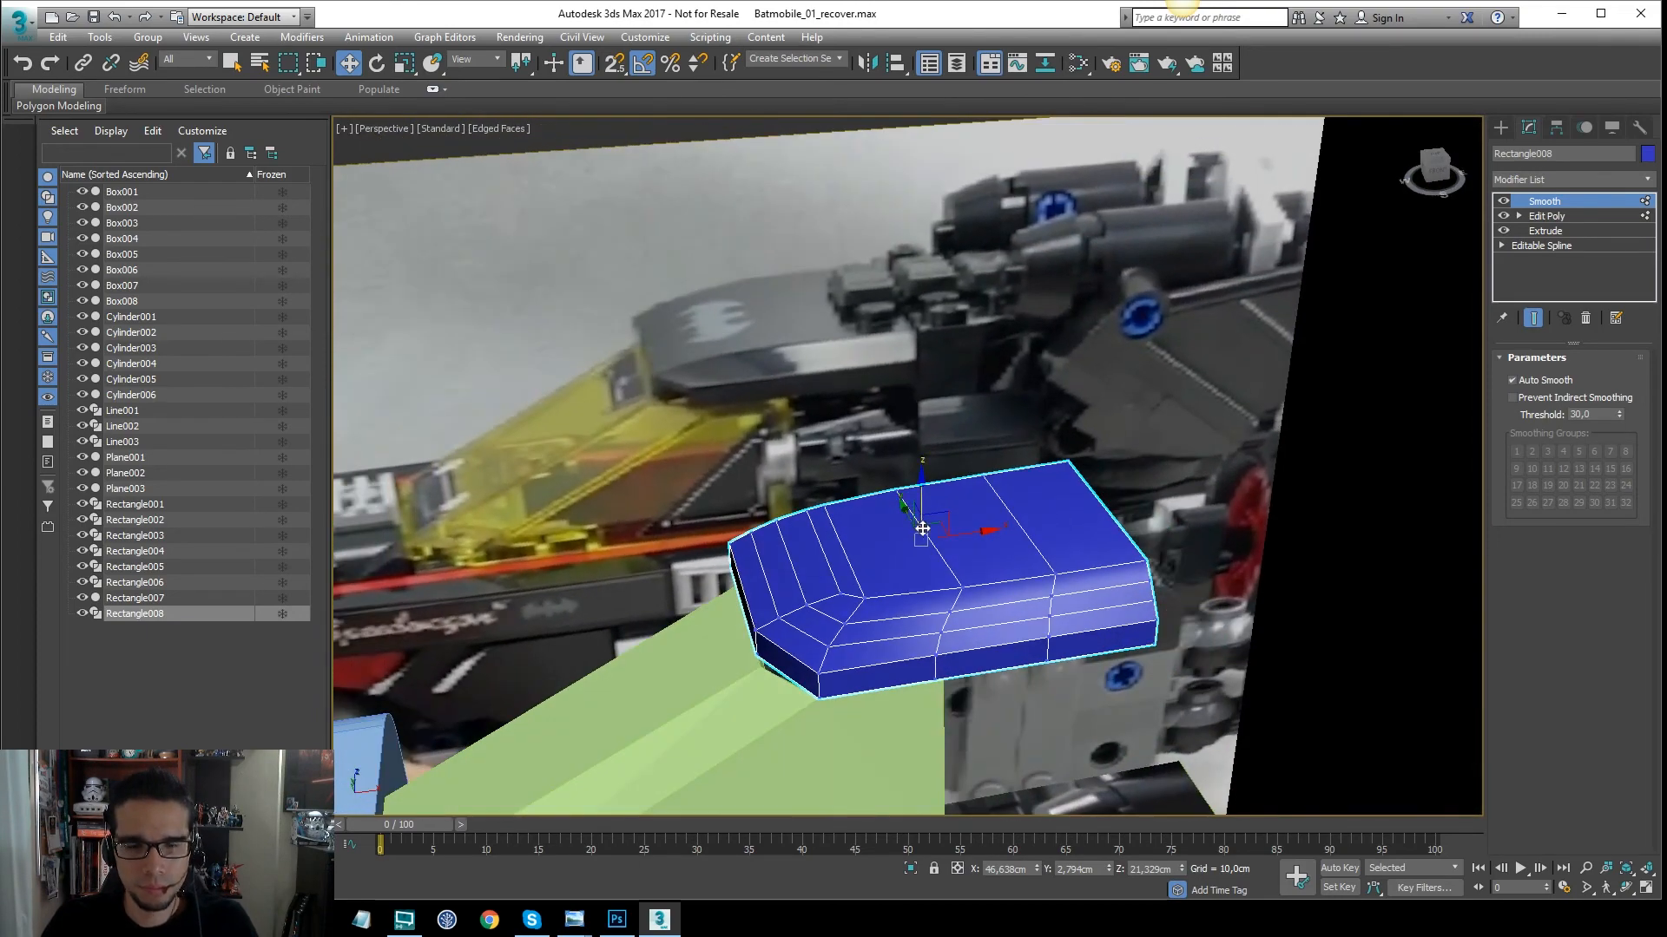
Return to the roof's Edit Poly vertices in the Top view and display the roof see-through over the reference
key("t")
scroll(1088, 356, "up", 5)
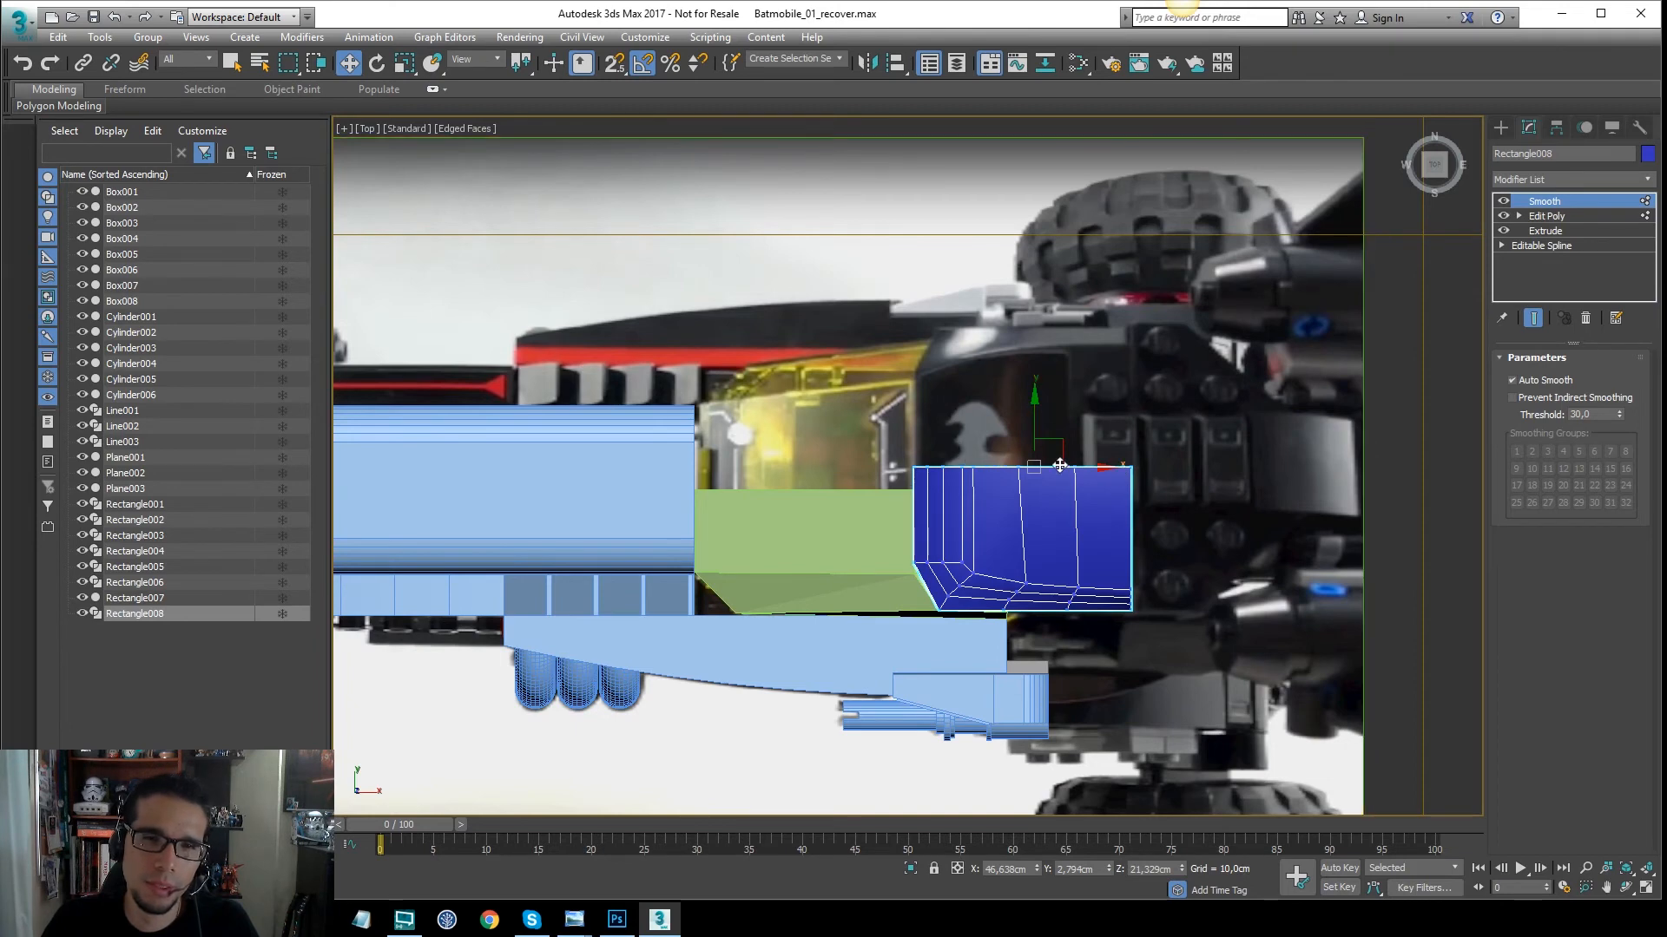
middle_click_drag(1051, 488, 1072, 460)
left_click(1546, 217)
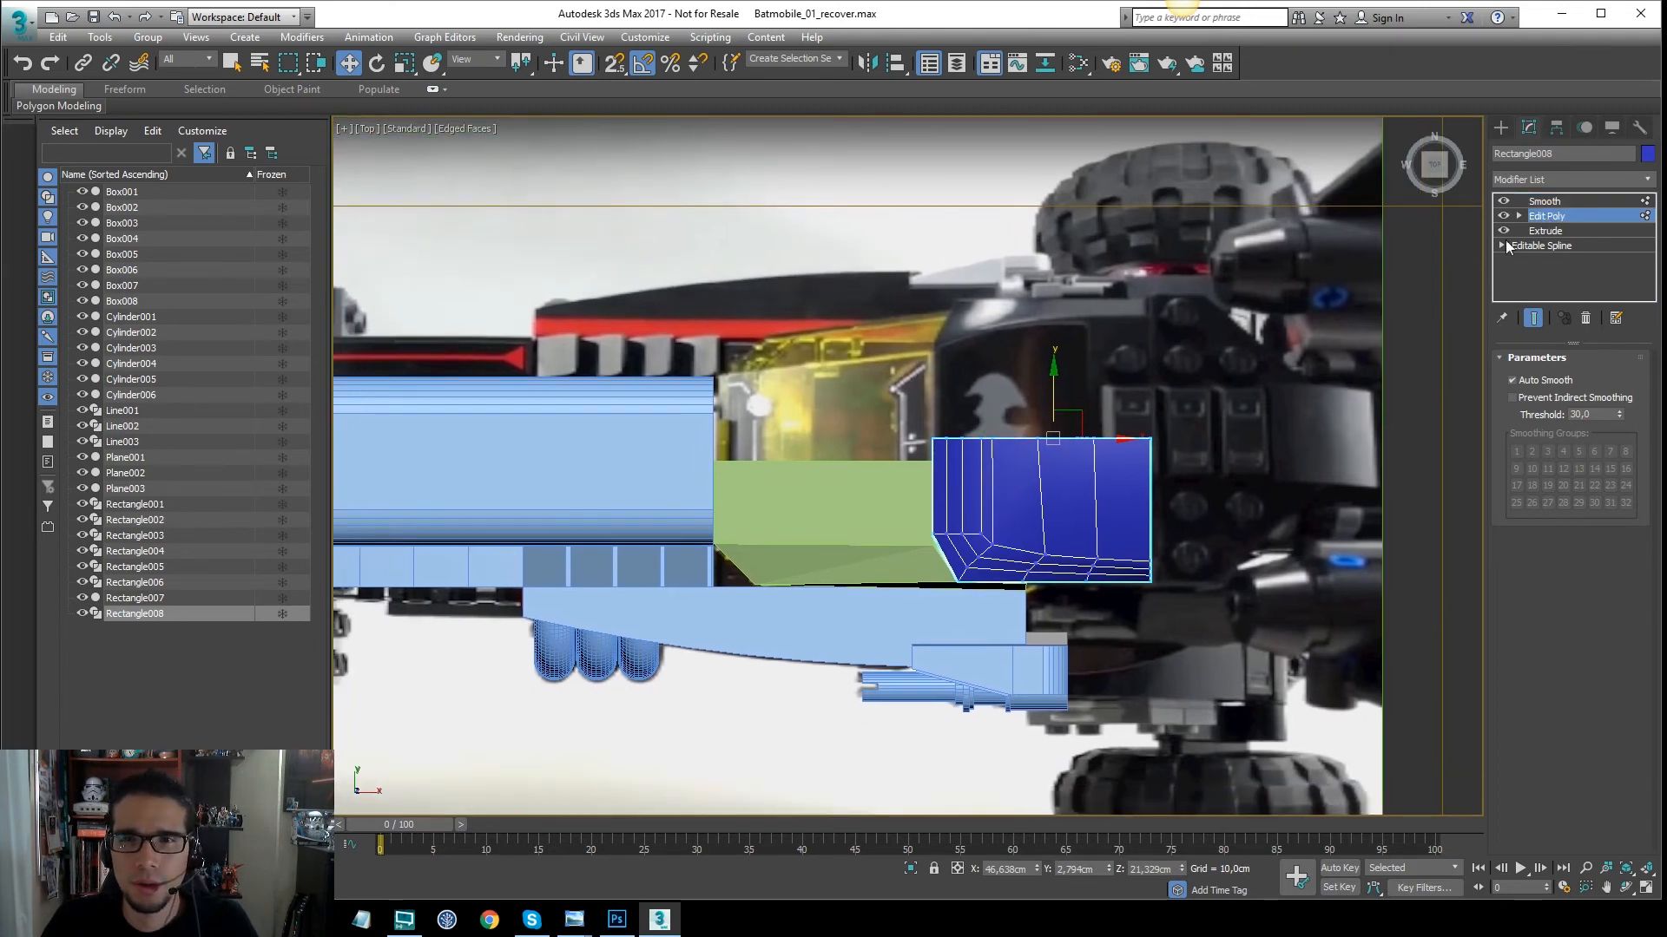
key("1")
middle_click_drag(1001, 518, 1078, 442)
scroll(1033, 471, "up", 2)
key("alt+x")
key("1")
key("1")
scroll(1080, 451, "up", 3)
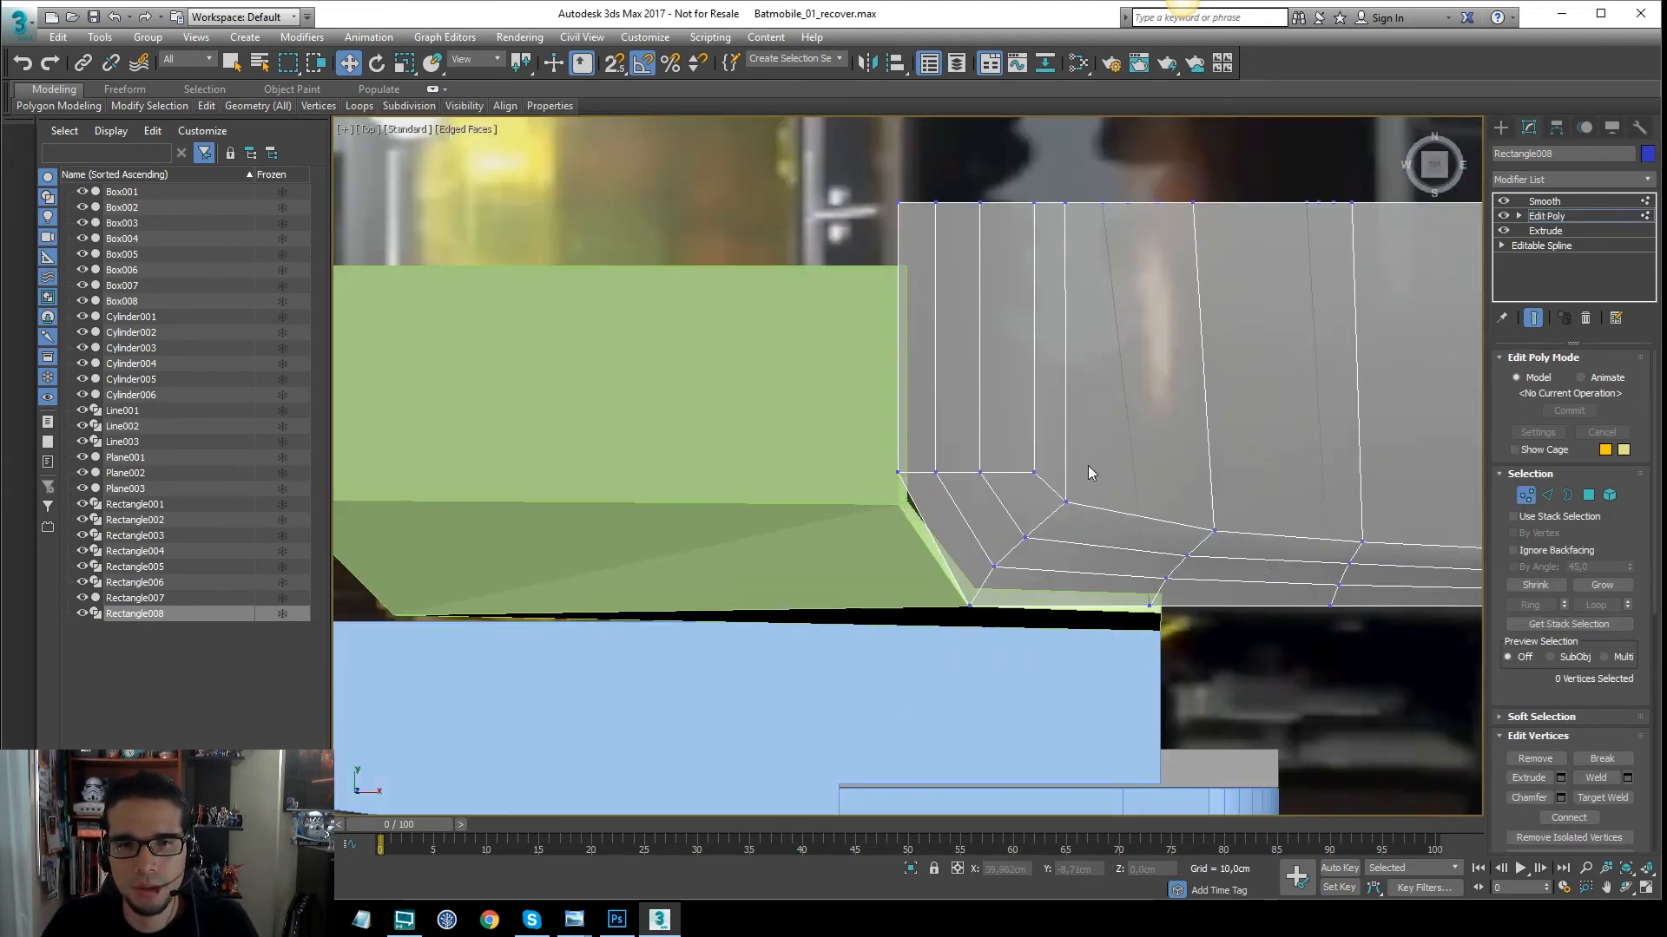
Move the inner corner vertices of the roof's front edge rows outward in the Top view so the row slants toward the rear
scroll(1086, 466, "down", 3)
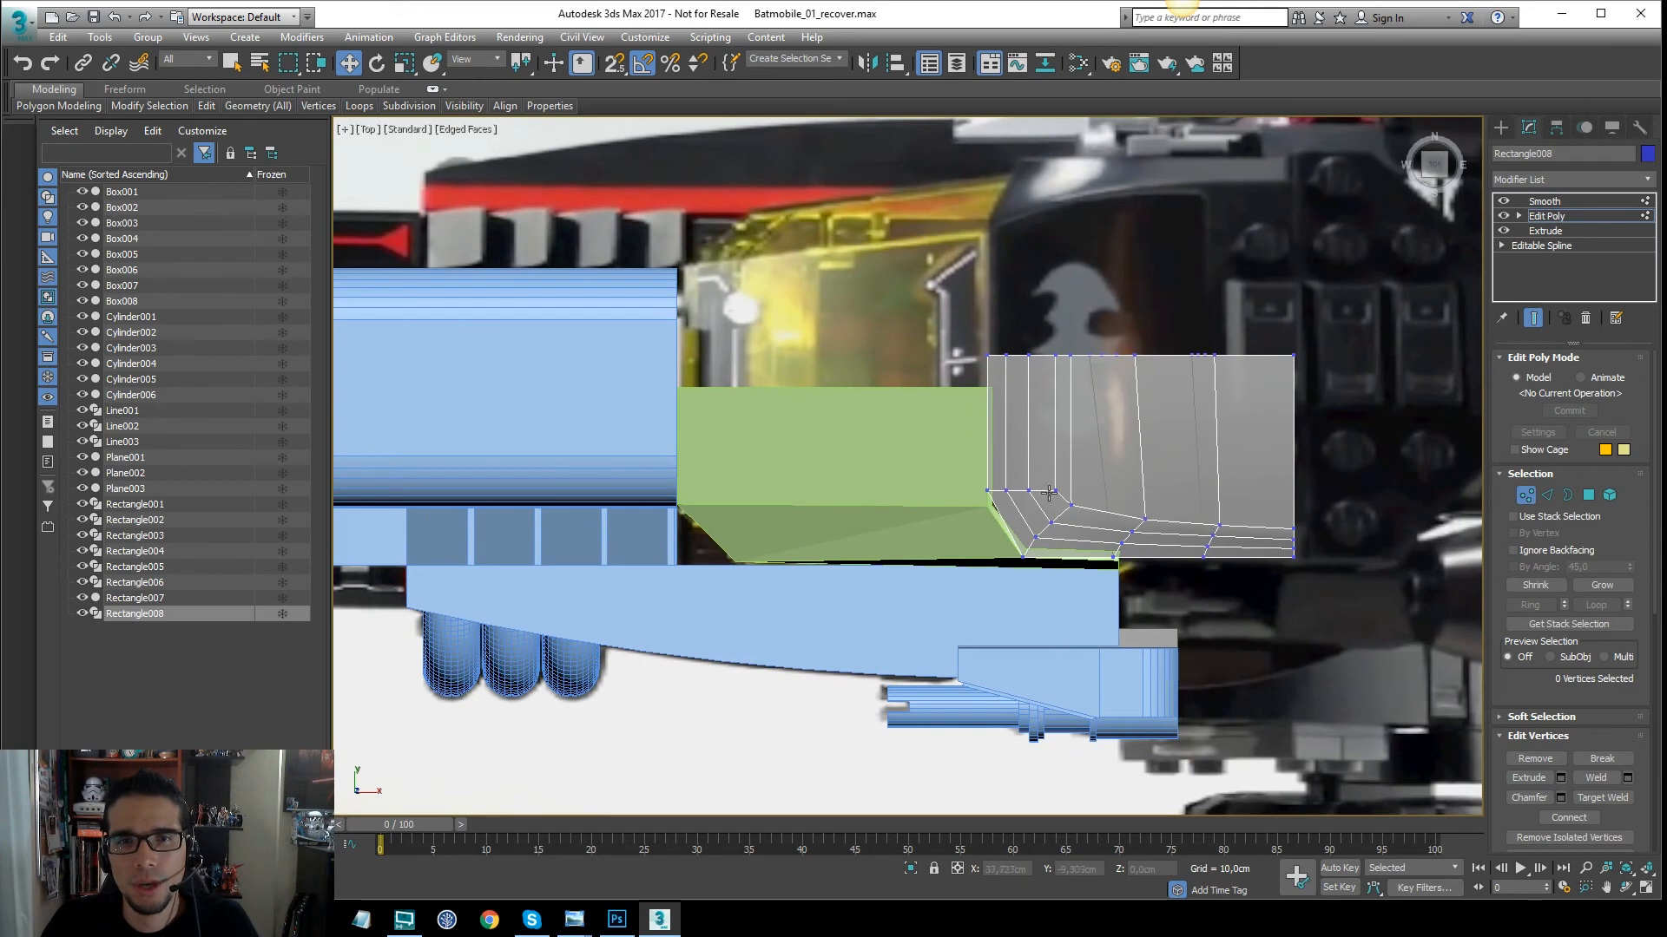
scroll(1023, 494, "up", 2)
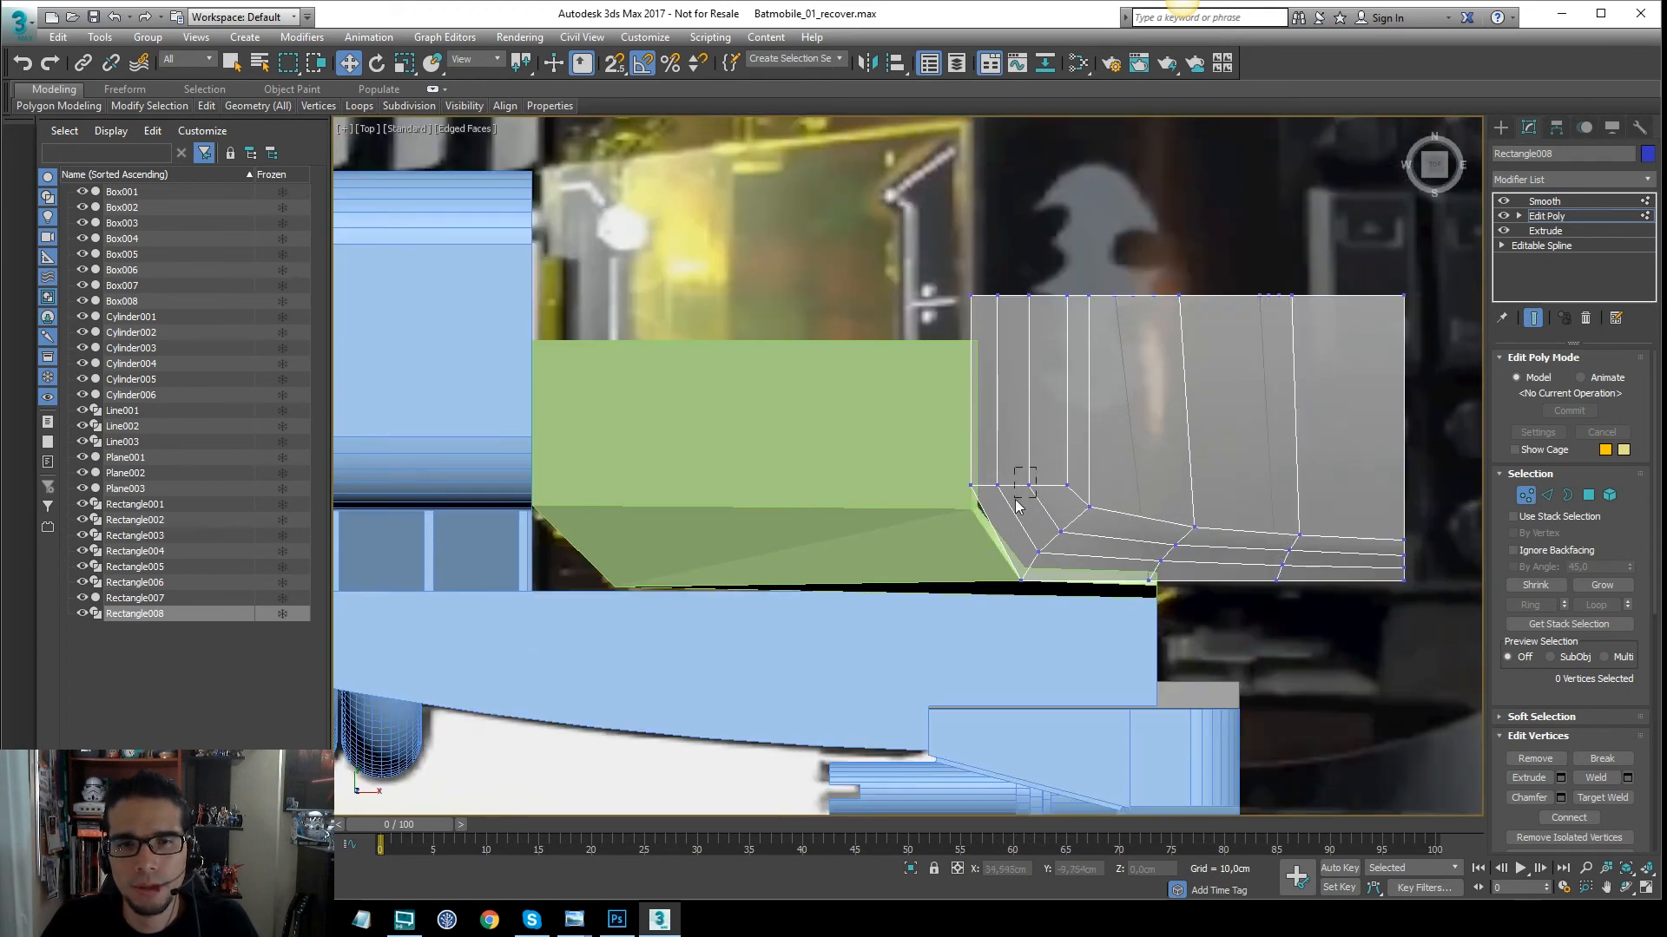
left_click(1026, 487)
scroll(982, 513, "down", 2)
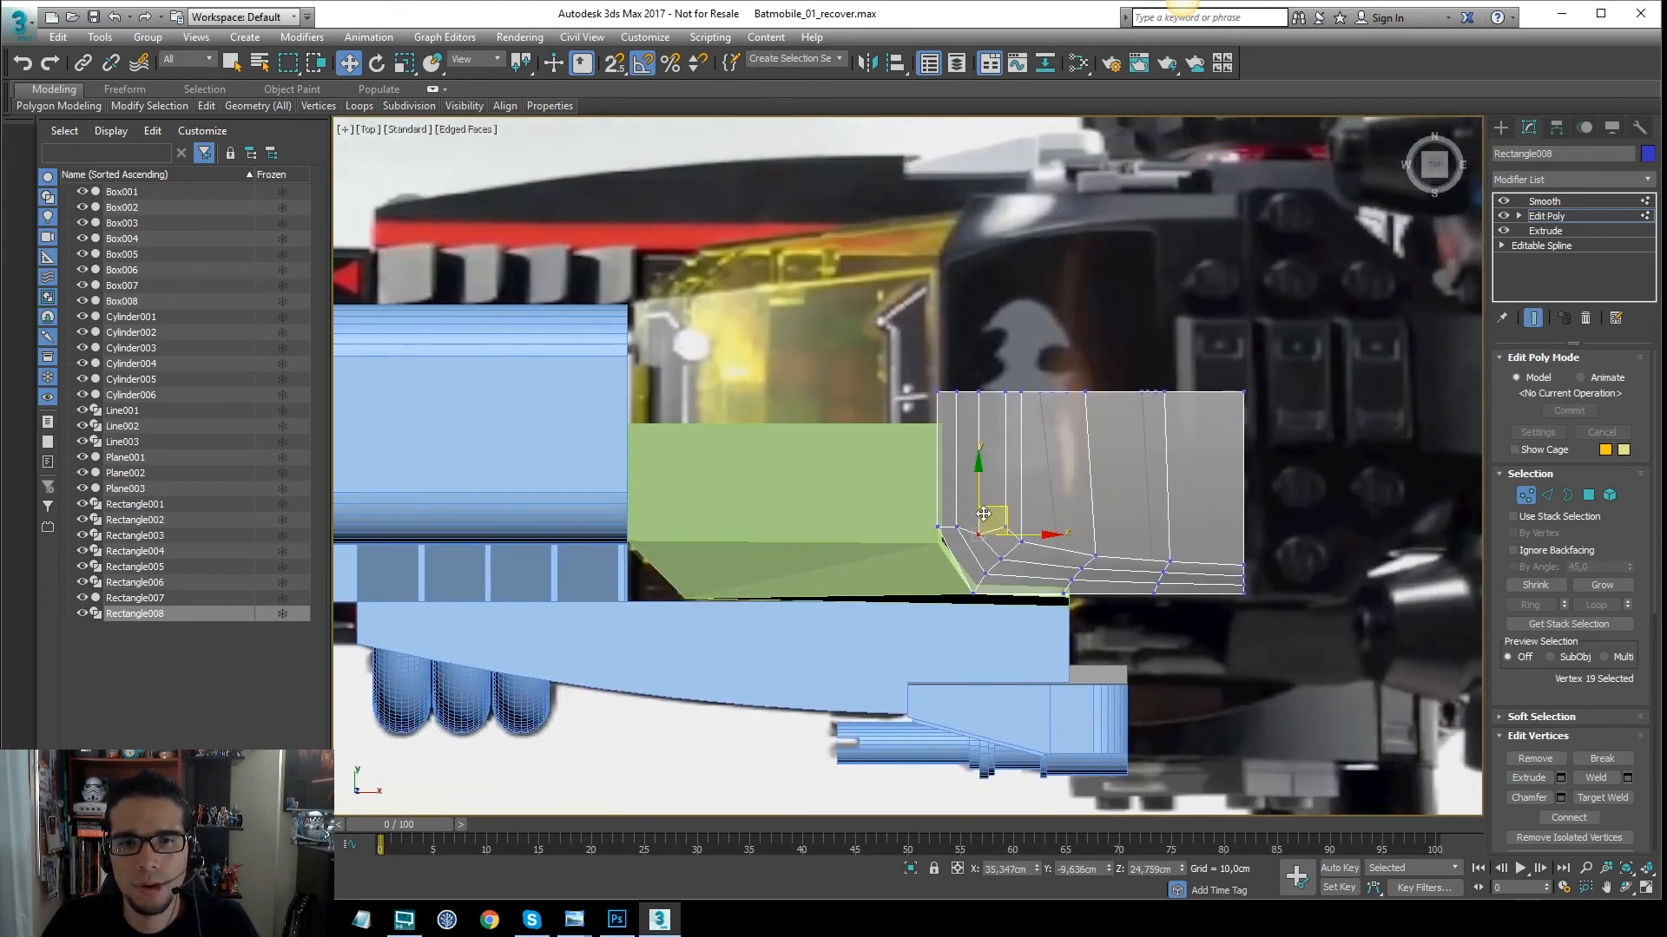
left_click(956, 530)
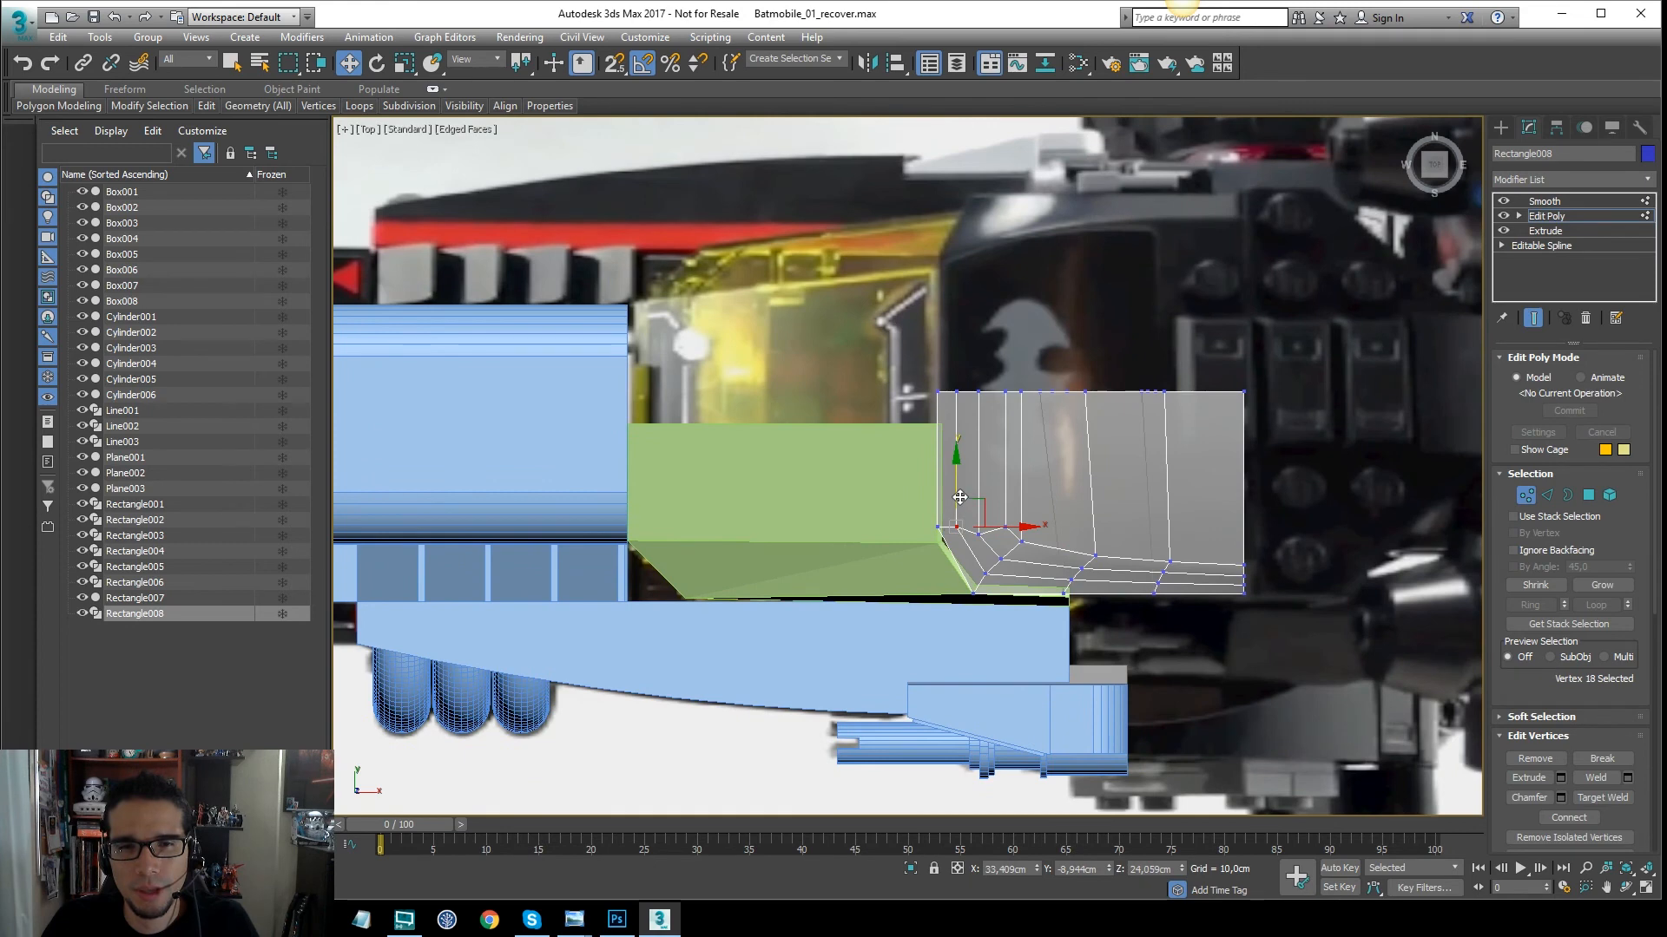
left_click(1005, 527)
left_click_drag(1004, 496, 1017, 552)
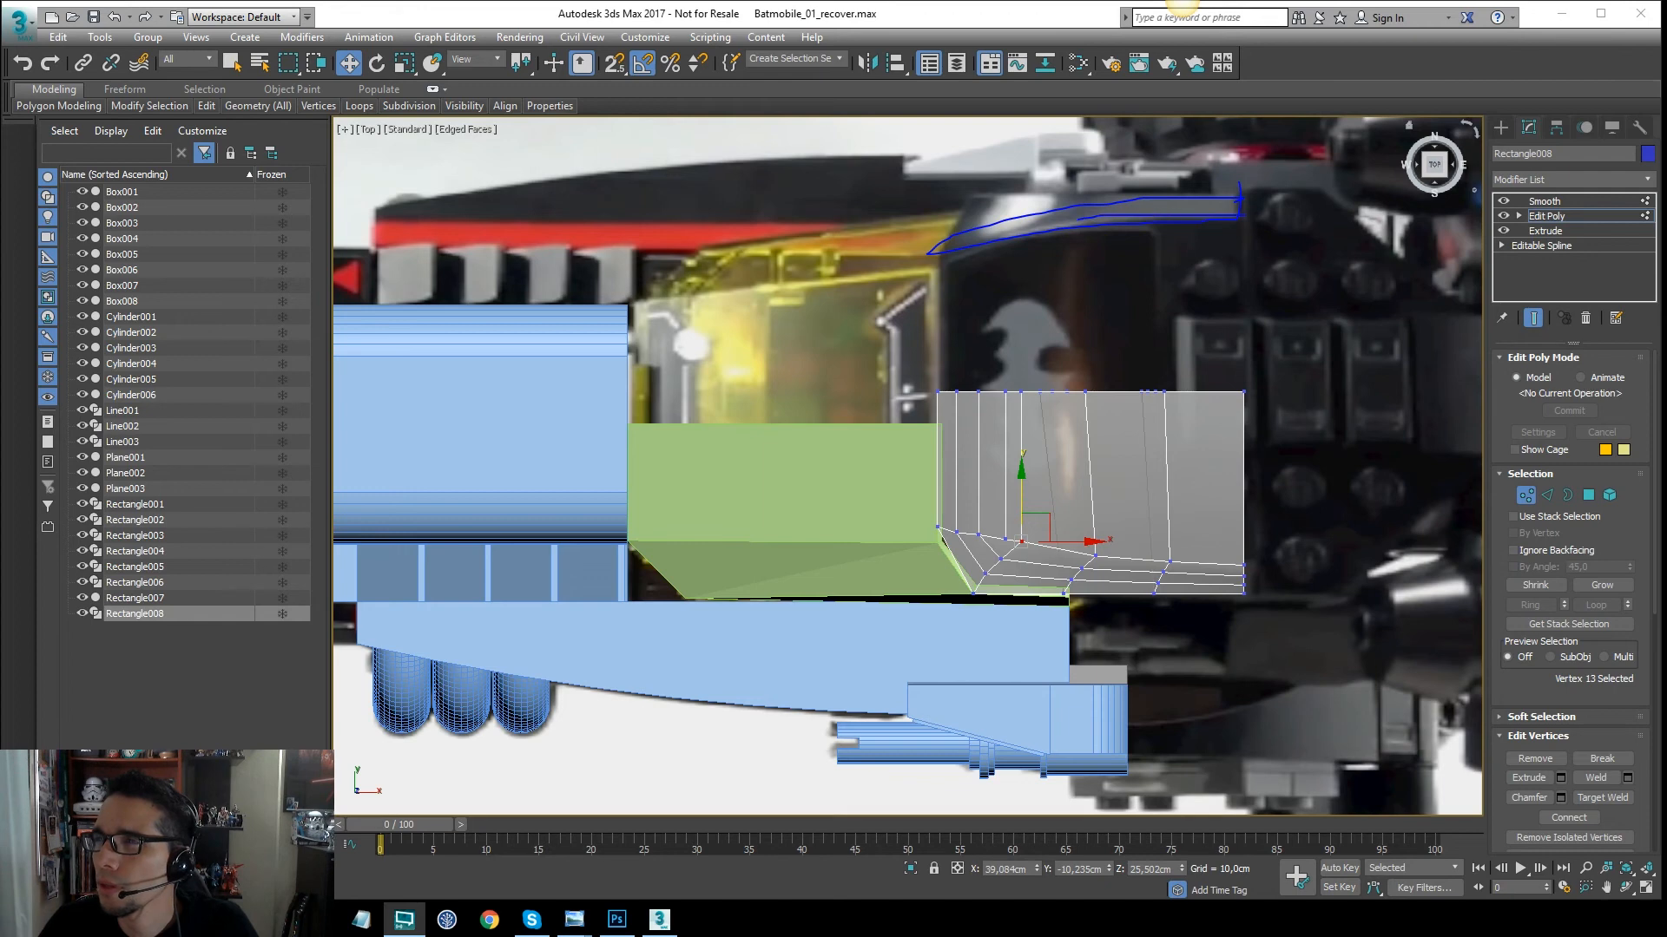
key("Escape")
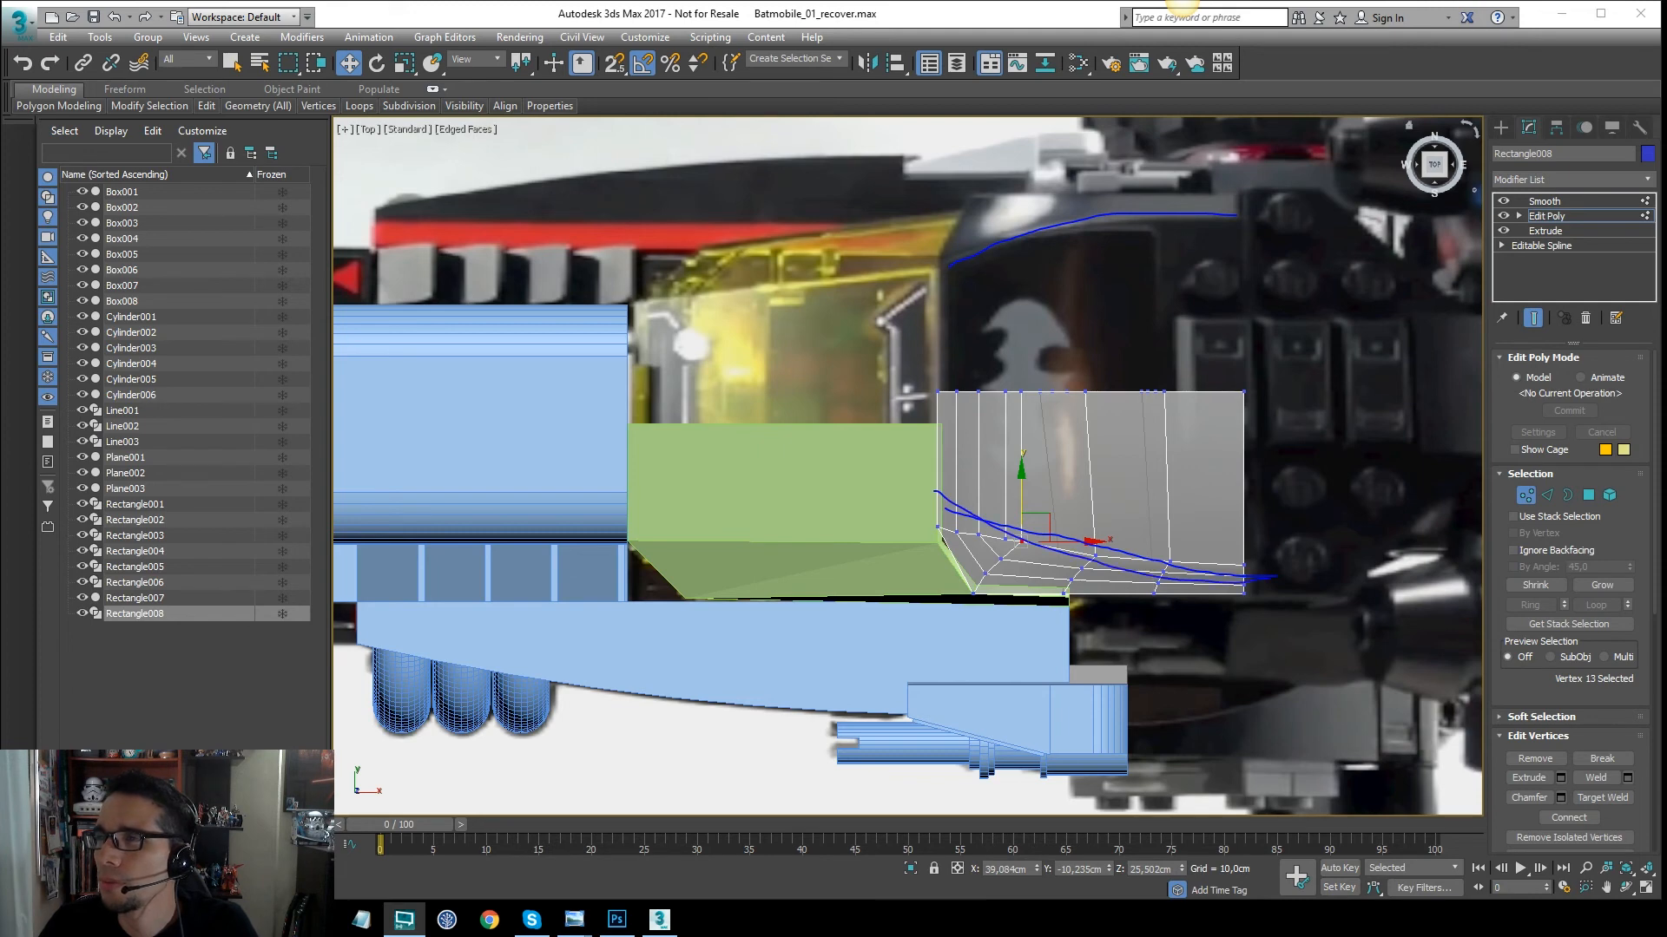
key("Escape")
Refine the slanted corner row in the Top view, moving its front vertices slightly inward and its rearmost vertex slightly outward
scroll(983, 531, "up", 2)
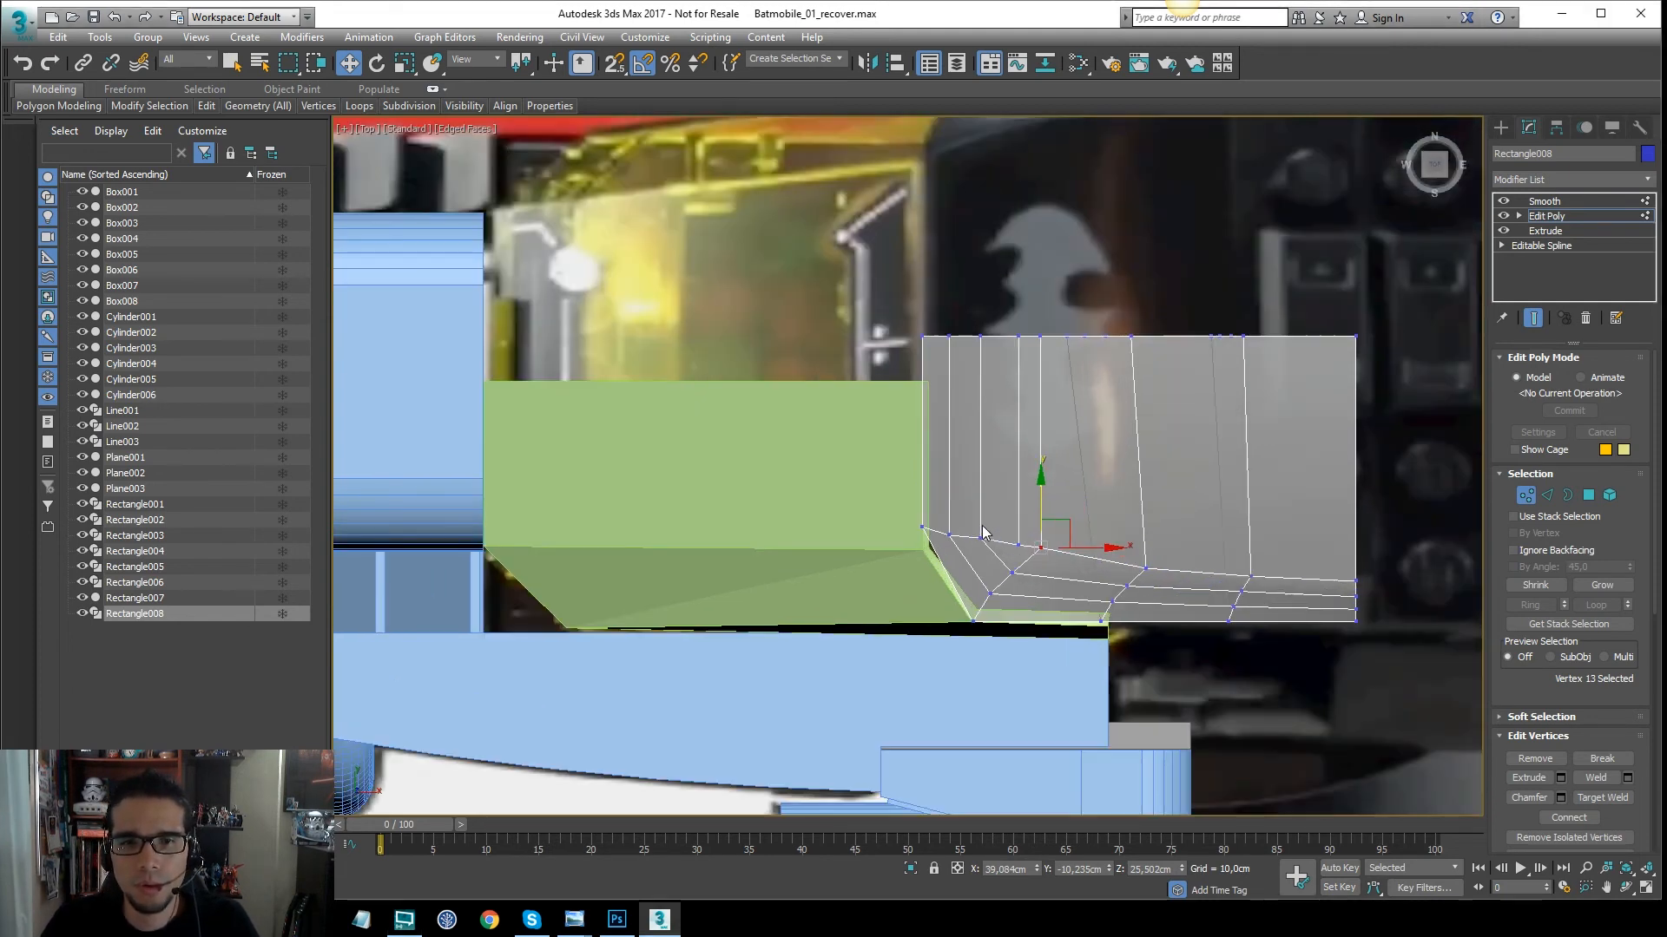
left_click(981, 537)
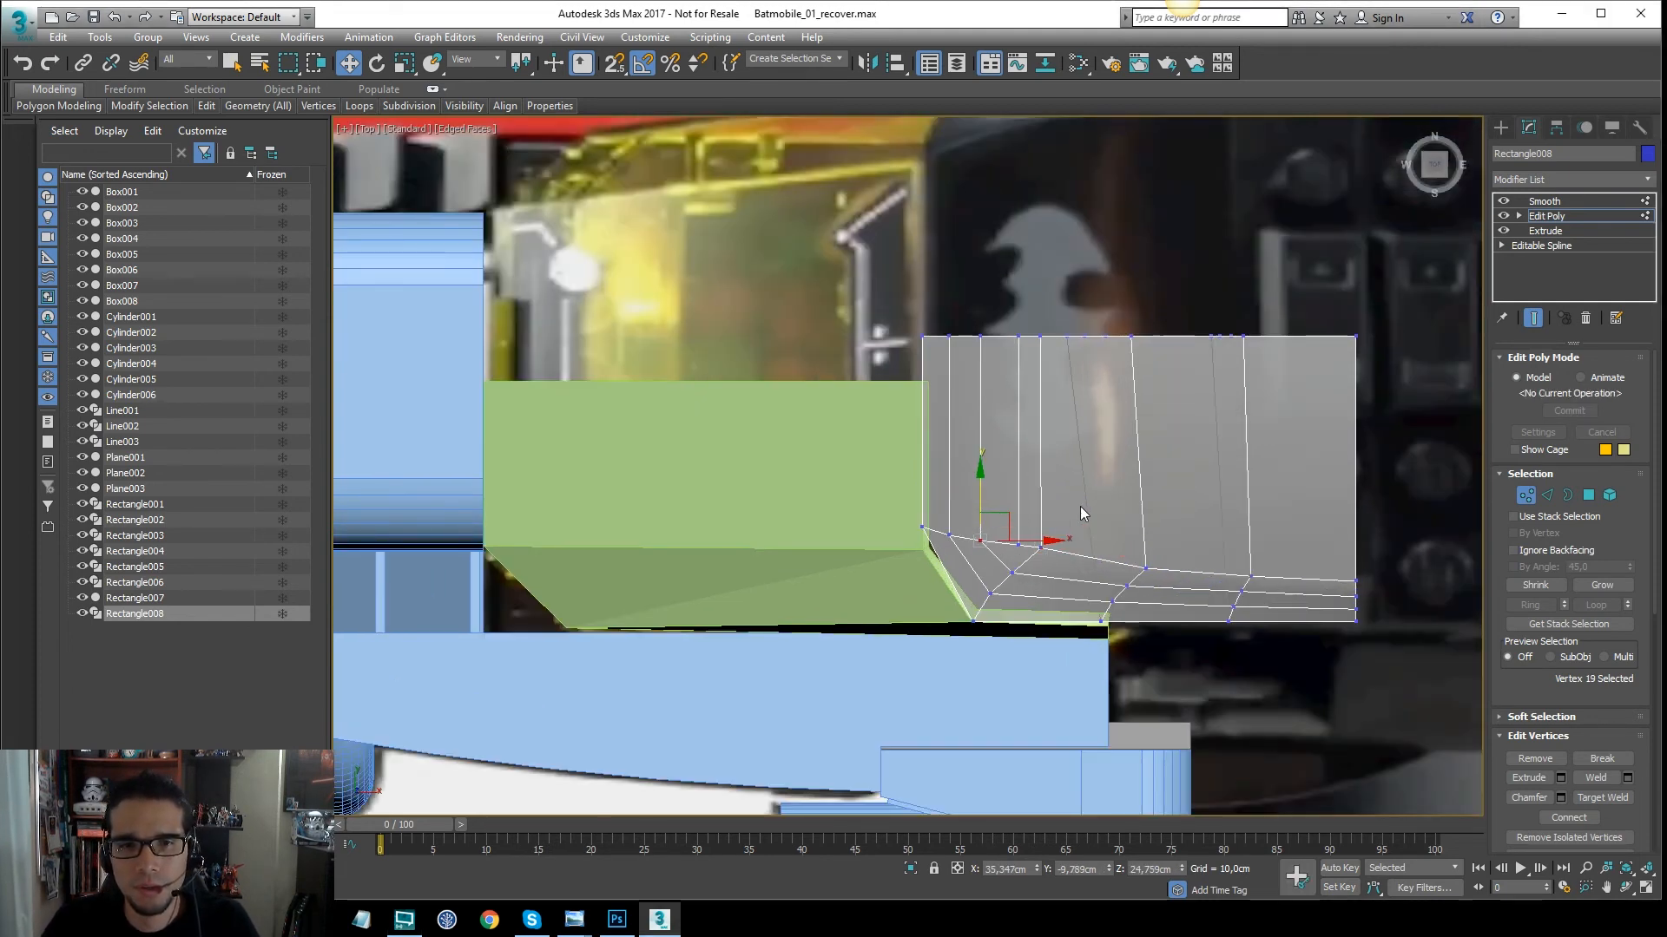
left_click_drag(1081, 508, 917, 493)
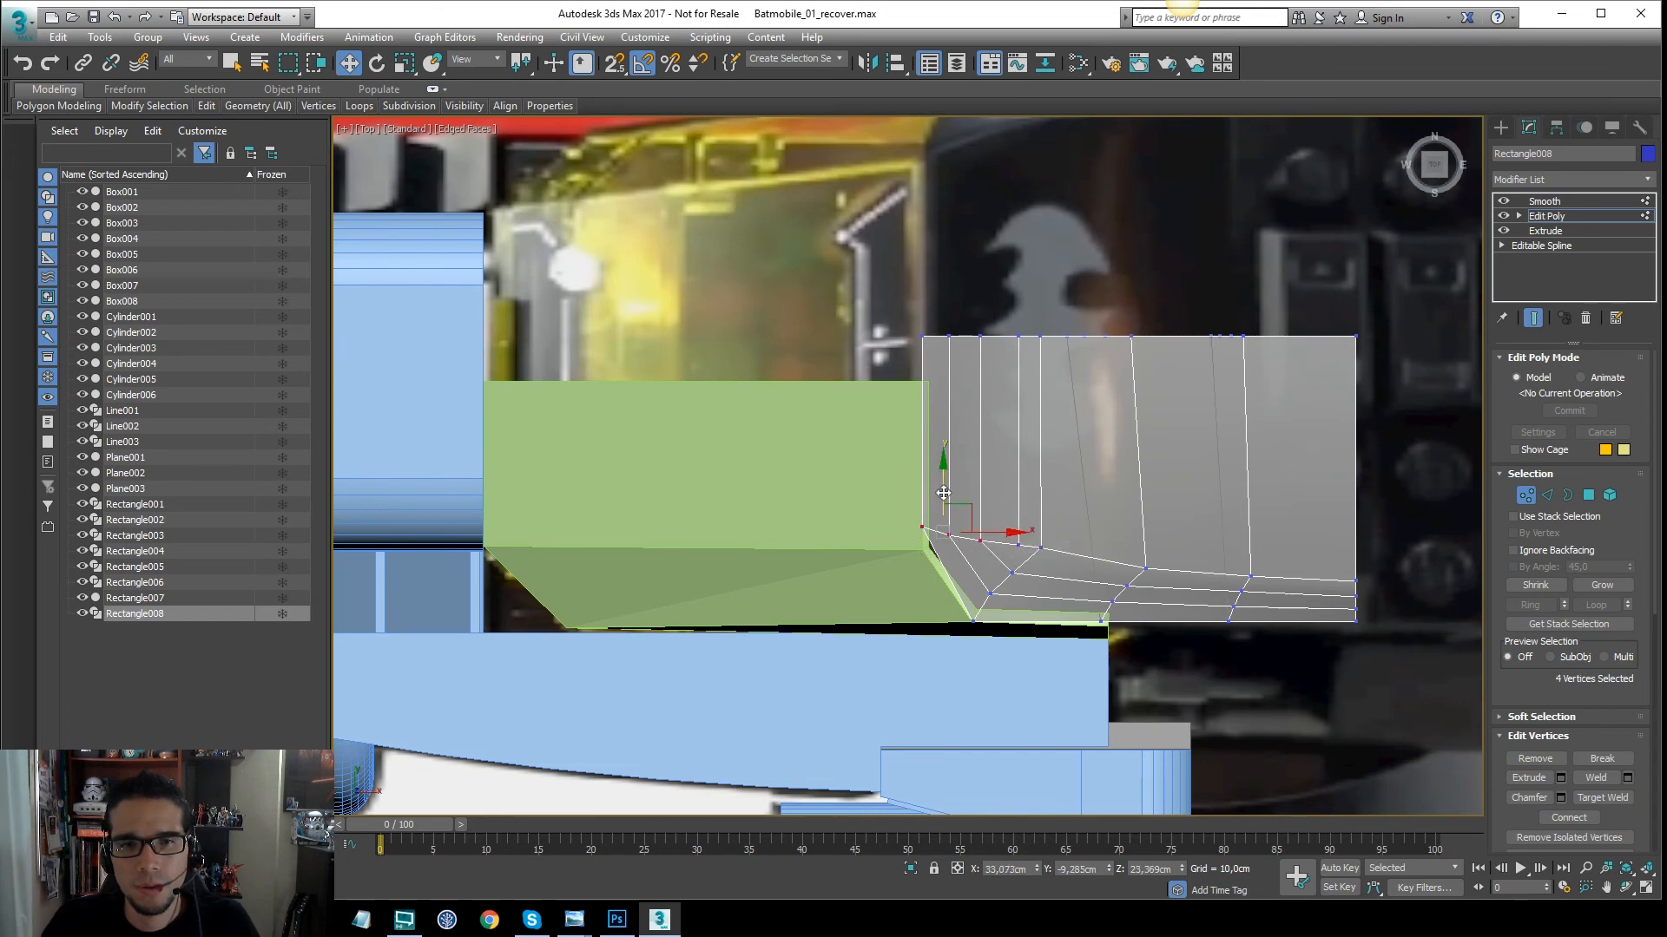
left_click(980, 531)
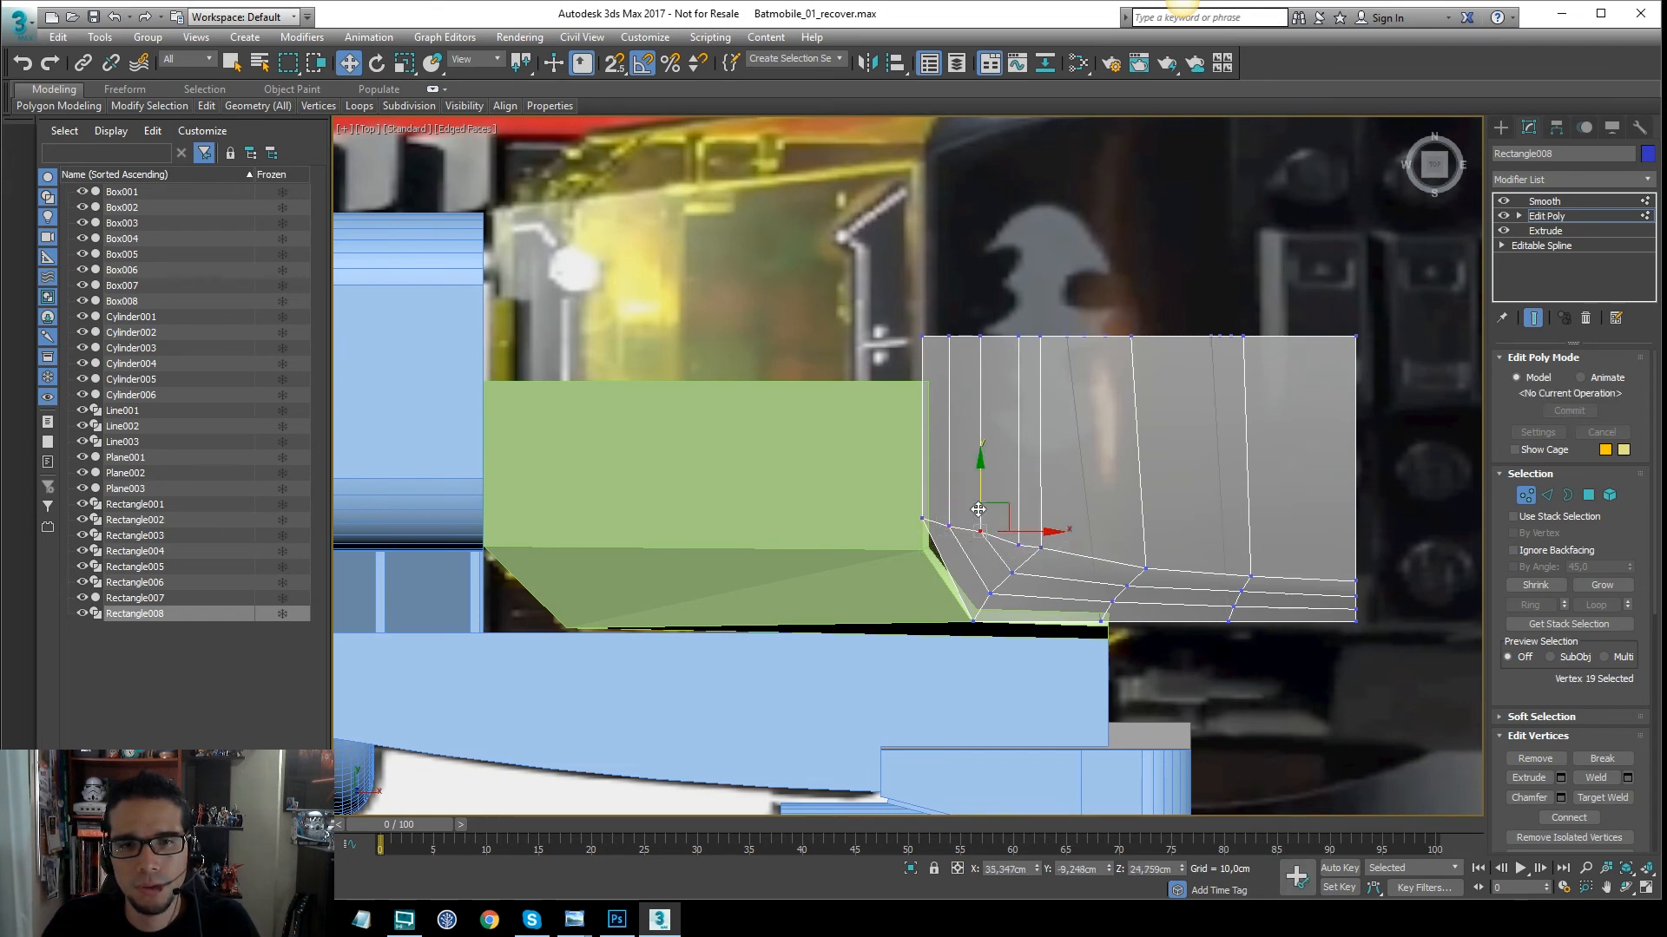
left_click(1081, 527)
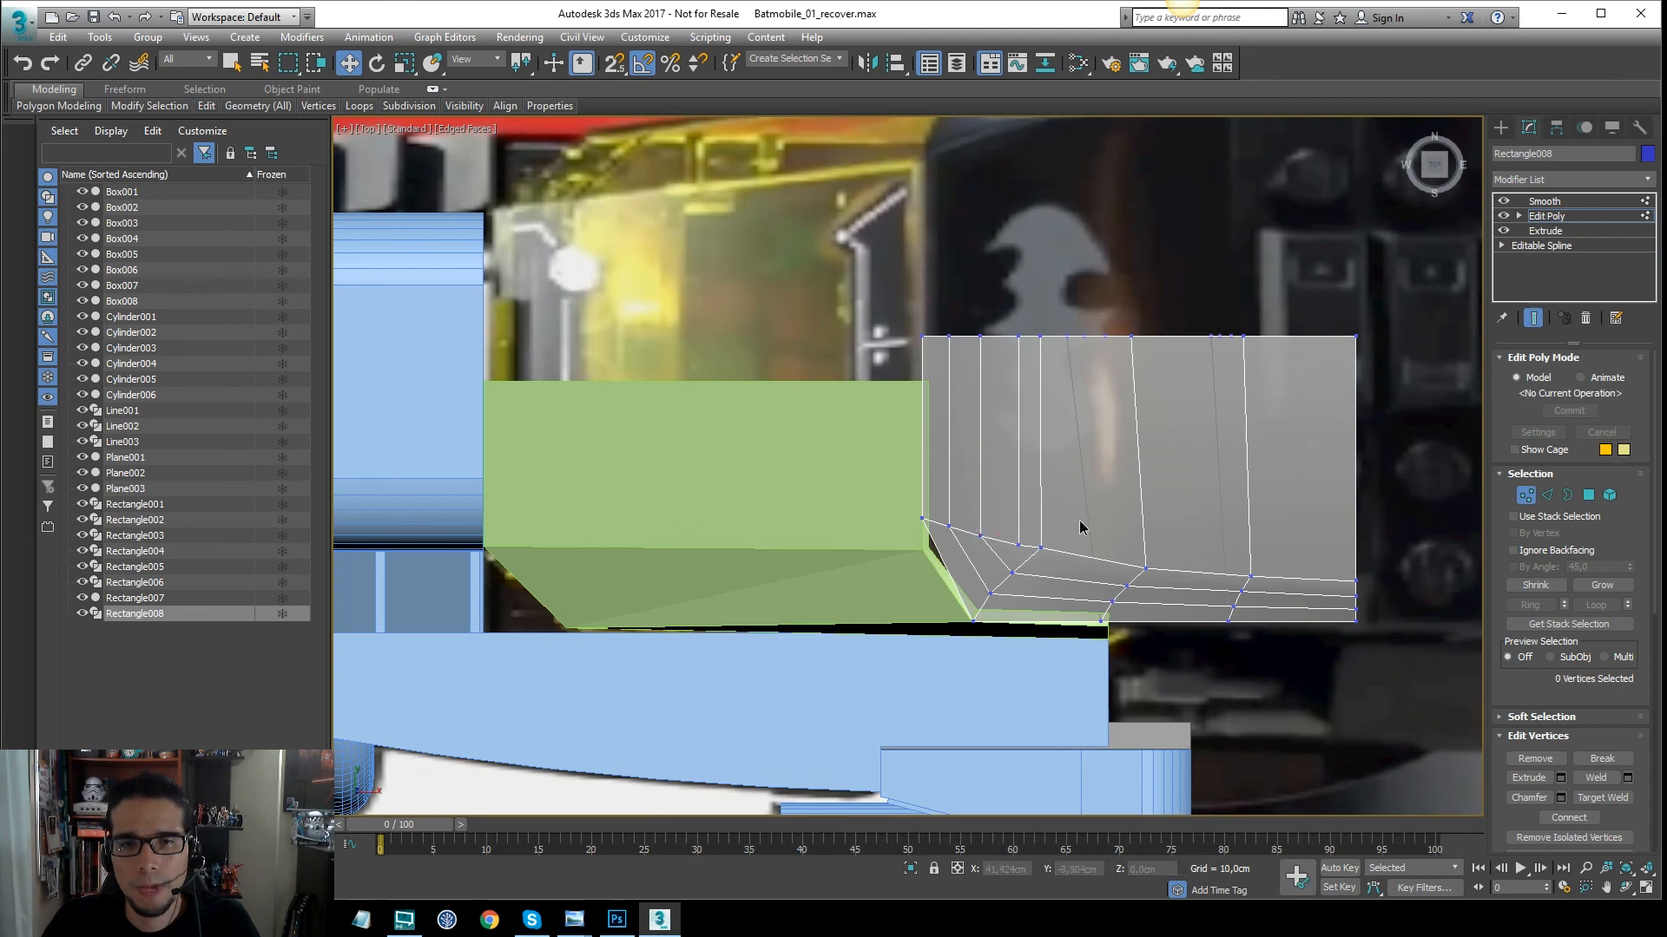
left_click(1041, 548)
left_click_drag(1040, 512, 1041, 517)
left_click(1097, 510)
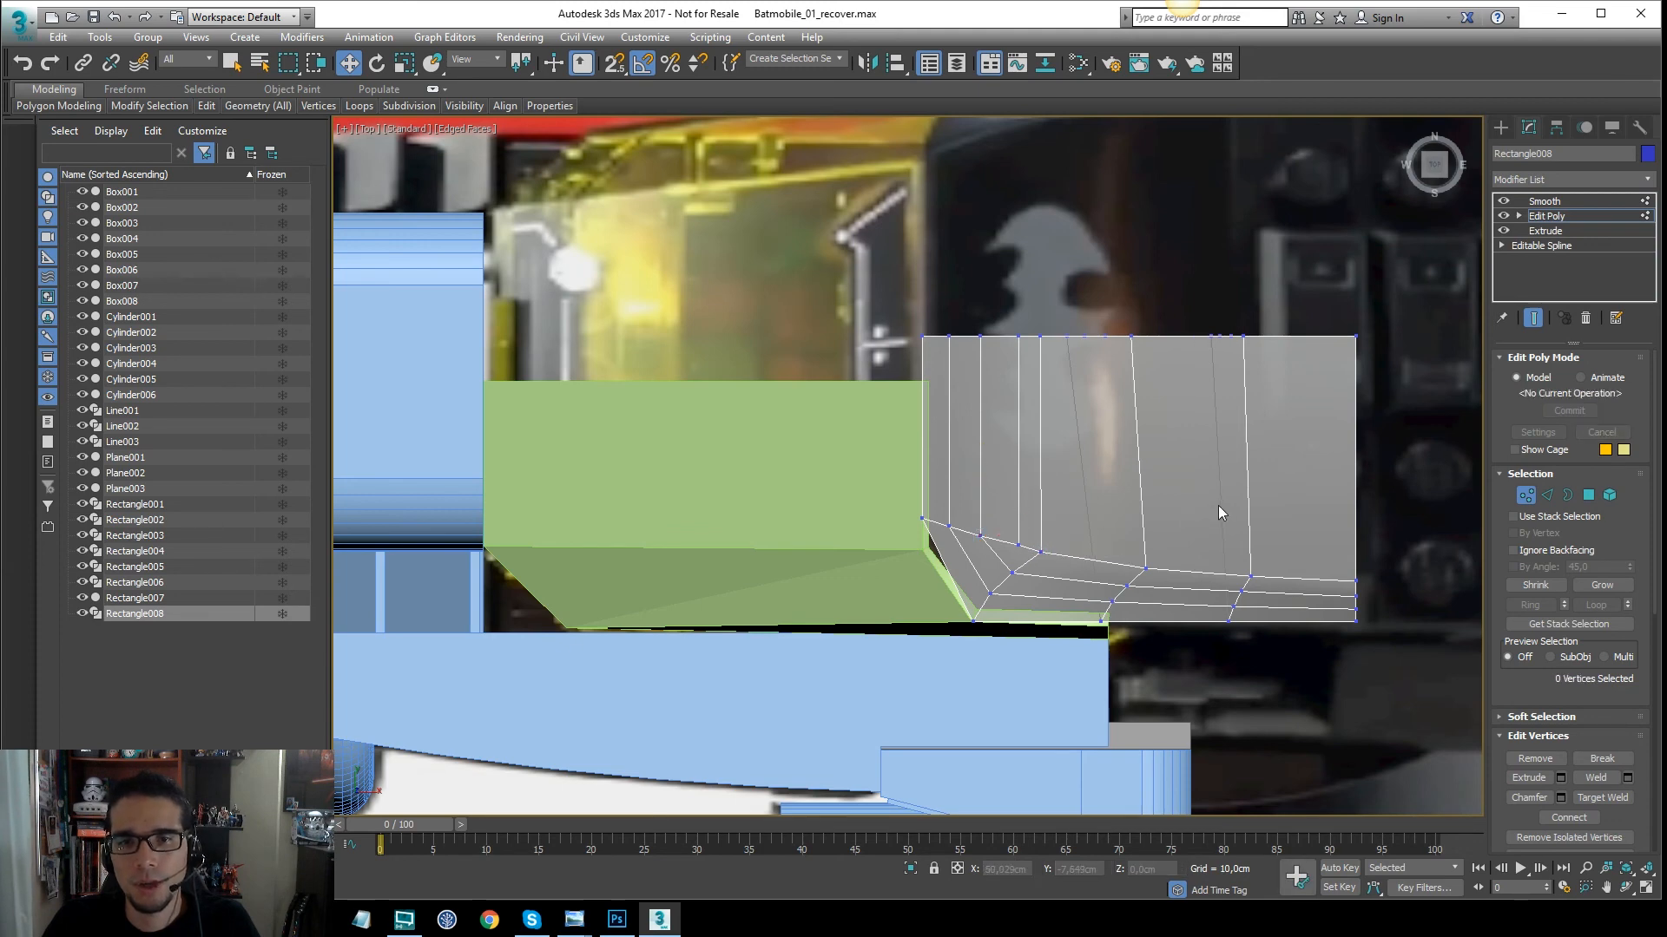
Flatten the roof's middle cross row of vertices along X with Scale into one straight line in the Top view
scroll(1088, 508, "down", 2)
left_click_drag(1184, 317, 1106, 563)
key("r")
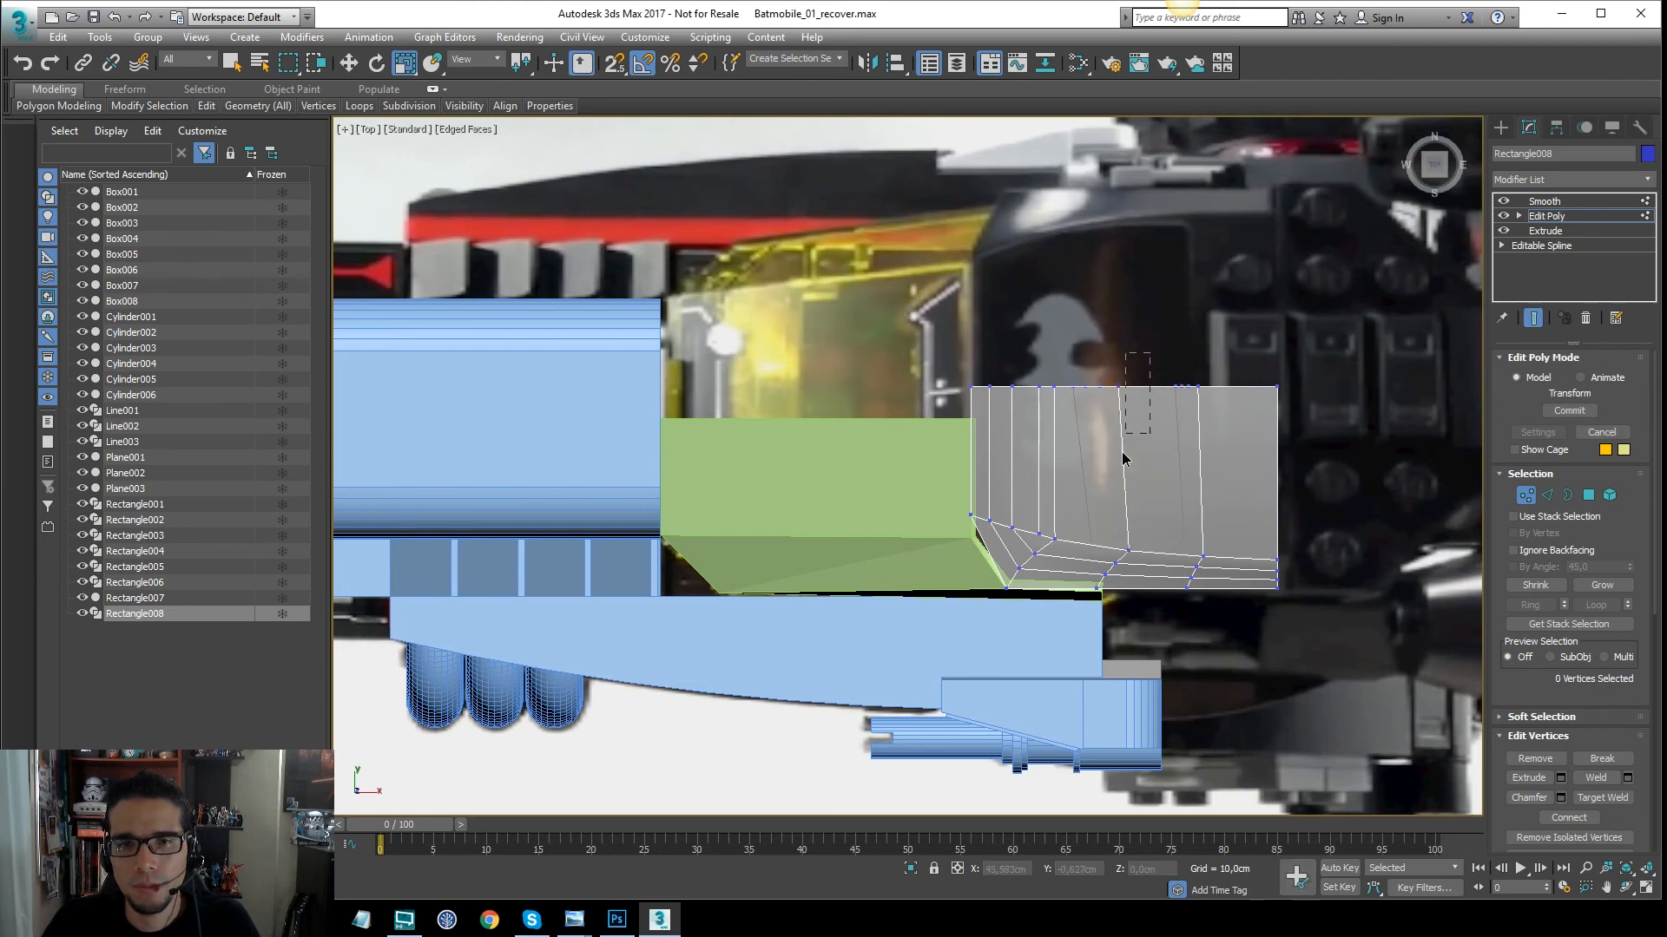
left_click_drag(1085, 552, 1086, 555)
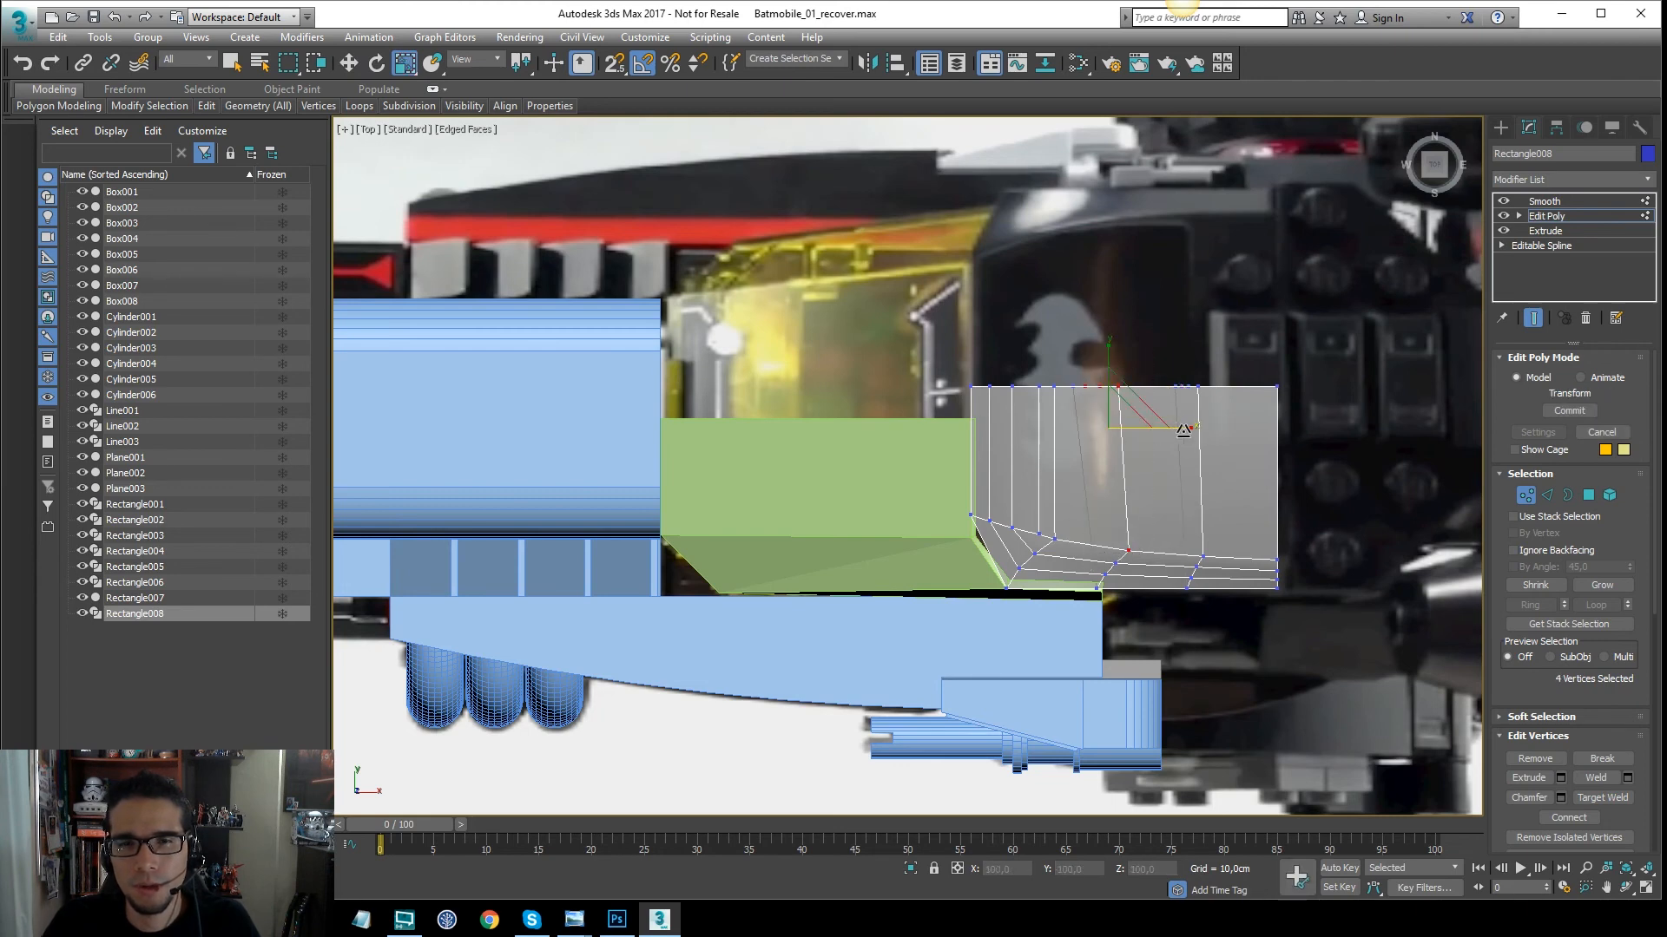
left_click_drag(1183, 430, 465, 398)
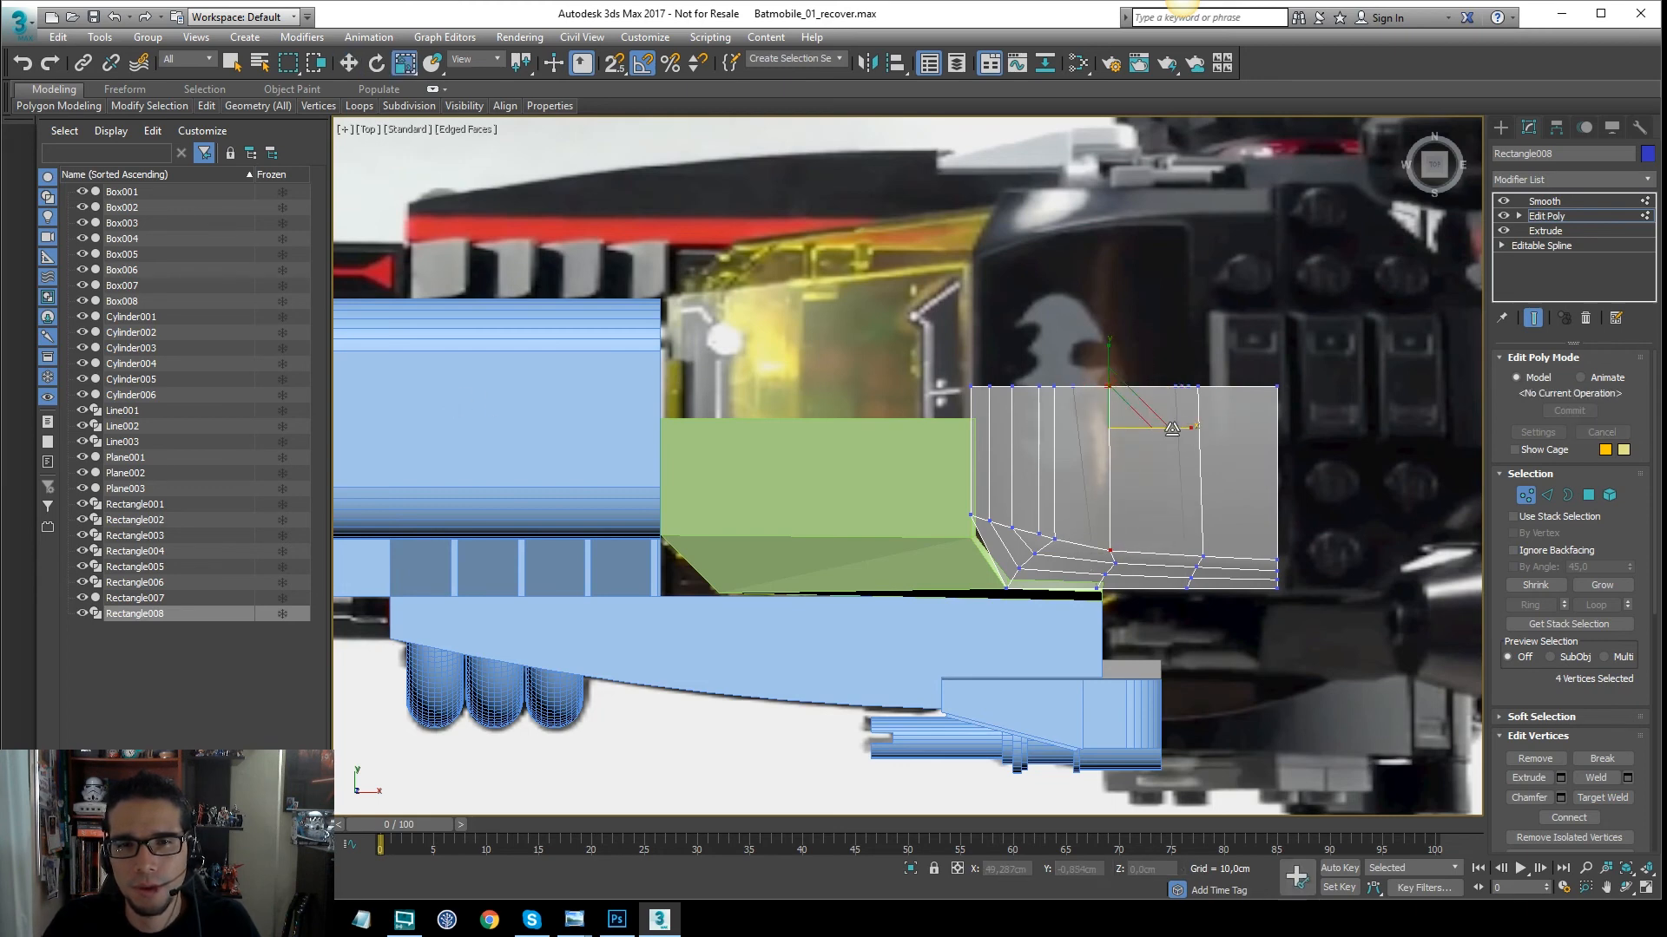
key("w")
left_click_drag(1157, 428, 1164, 426)
left_click_drag(1110, 606, 1091, 607)
key("r")
left_click_drag(1181, 504, 611, 465)
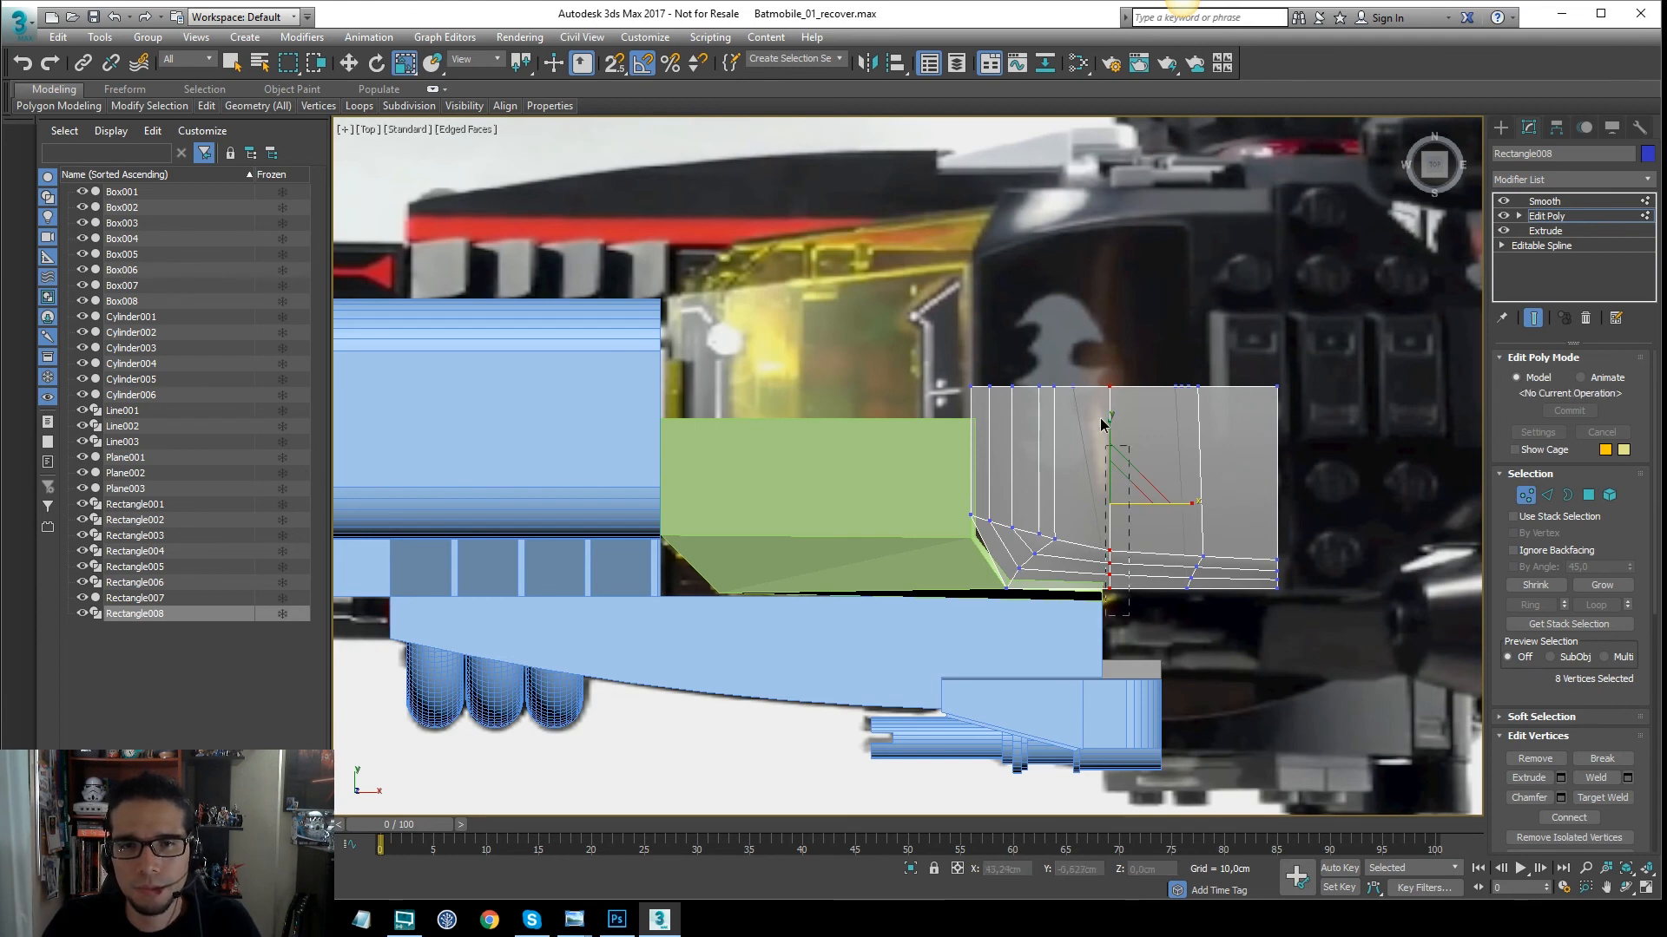
left_click_drag(1101, 418, 1072, 336)
left_click_drag(1173, 479, 441, 465)
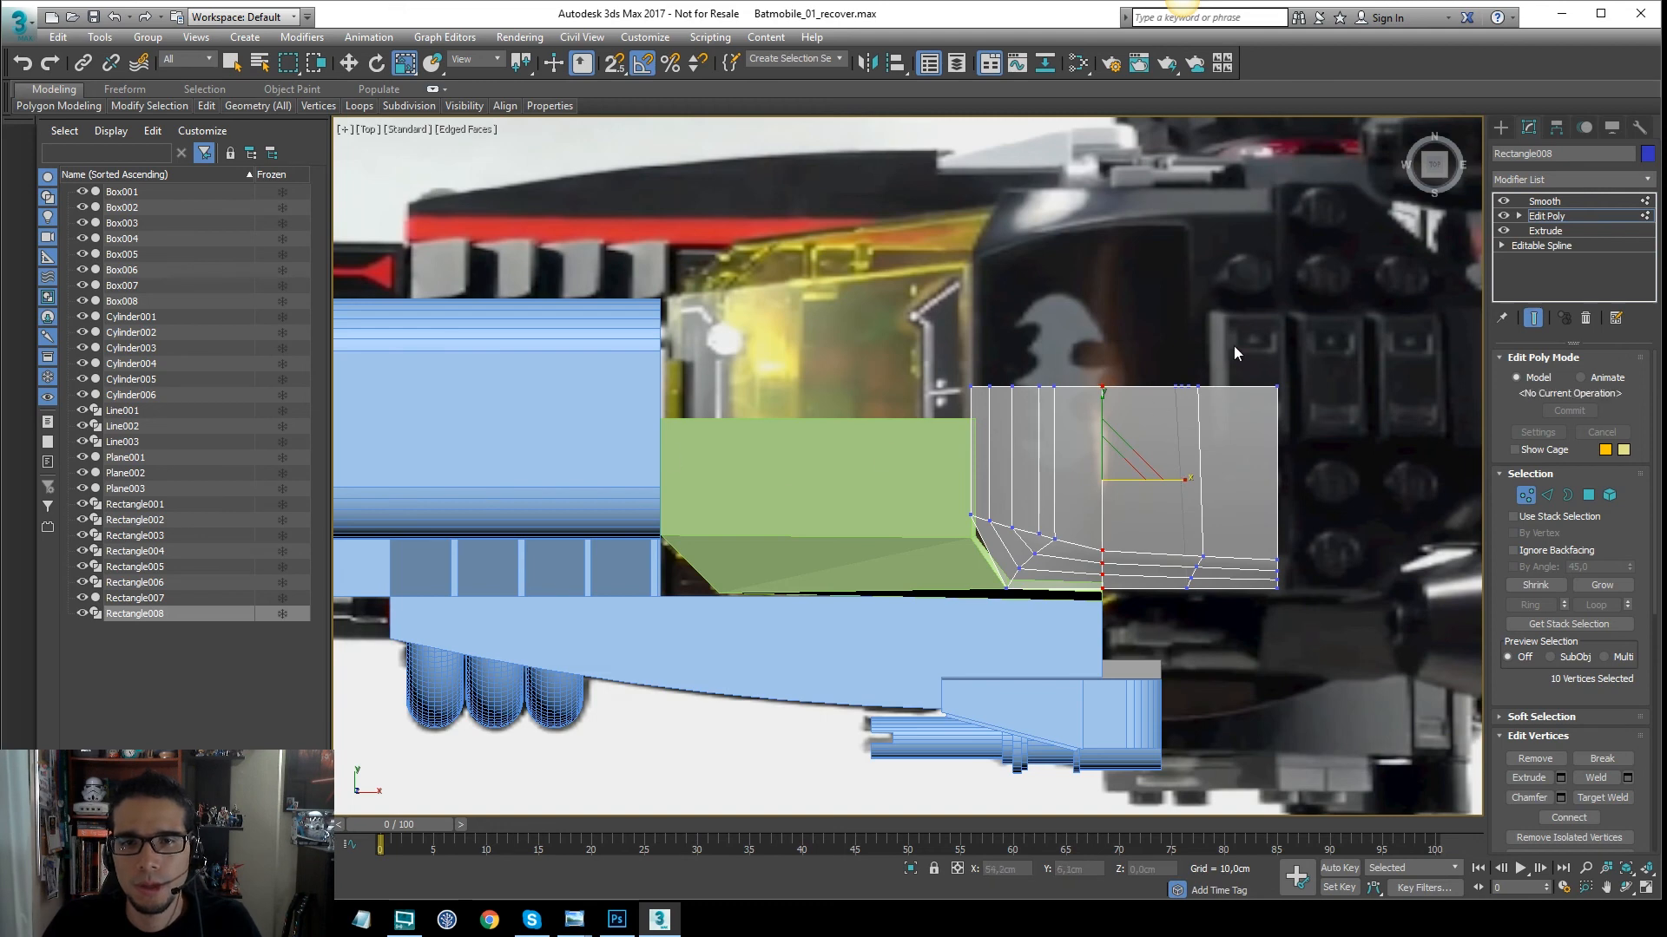
Flatten the roof's rear cross row of vertices along X with Scale into a straight line
left_click_drag(1140, 644, 1140, 644)
left_click_drag(1264, 481, 509, 501)
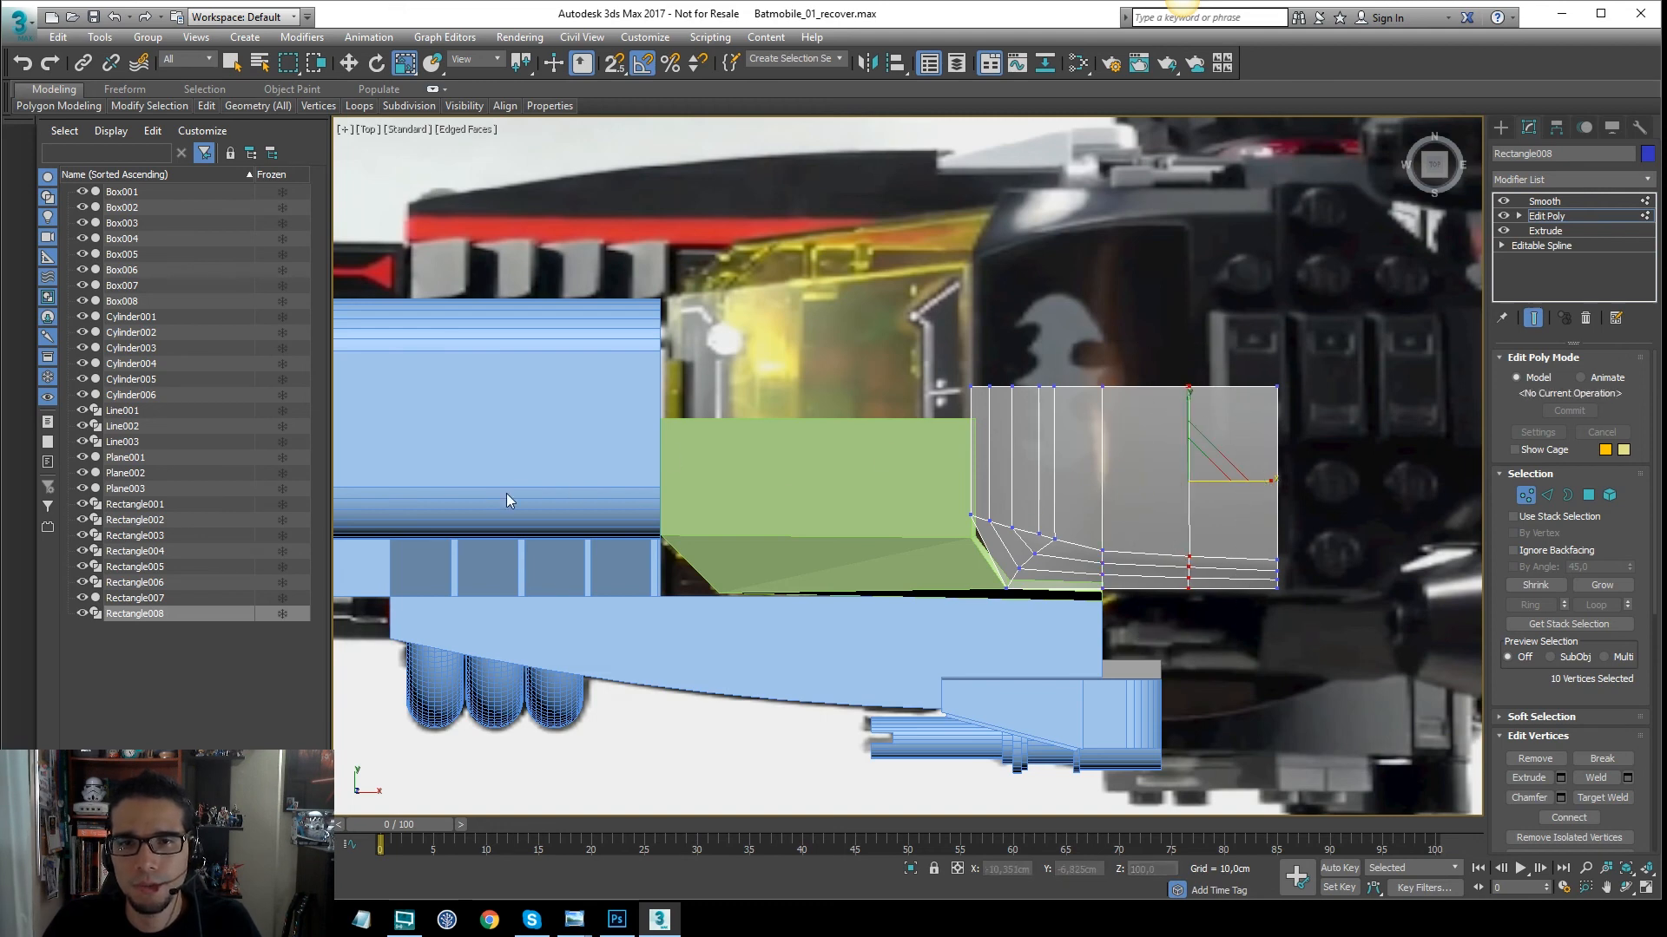
key("w")
left_click(1337, 476)
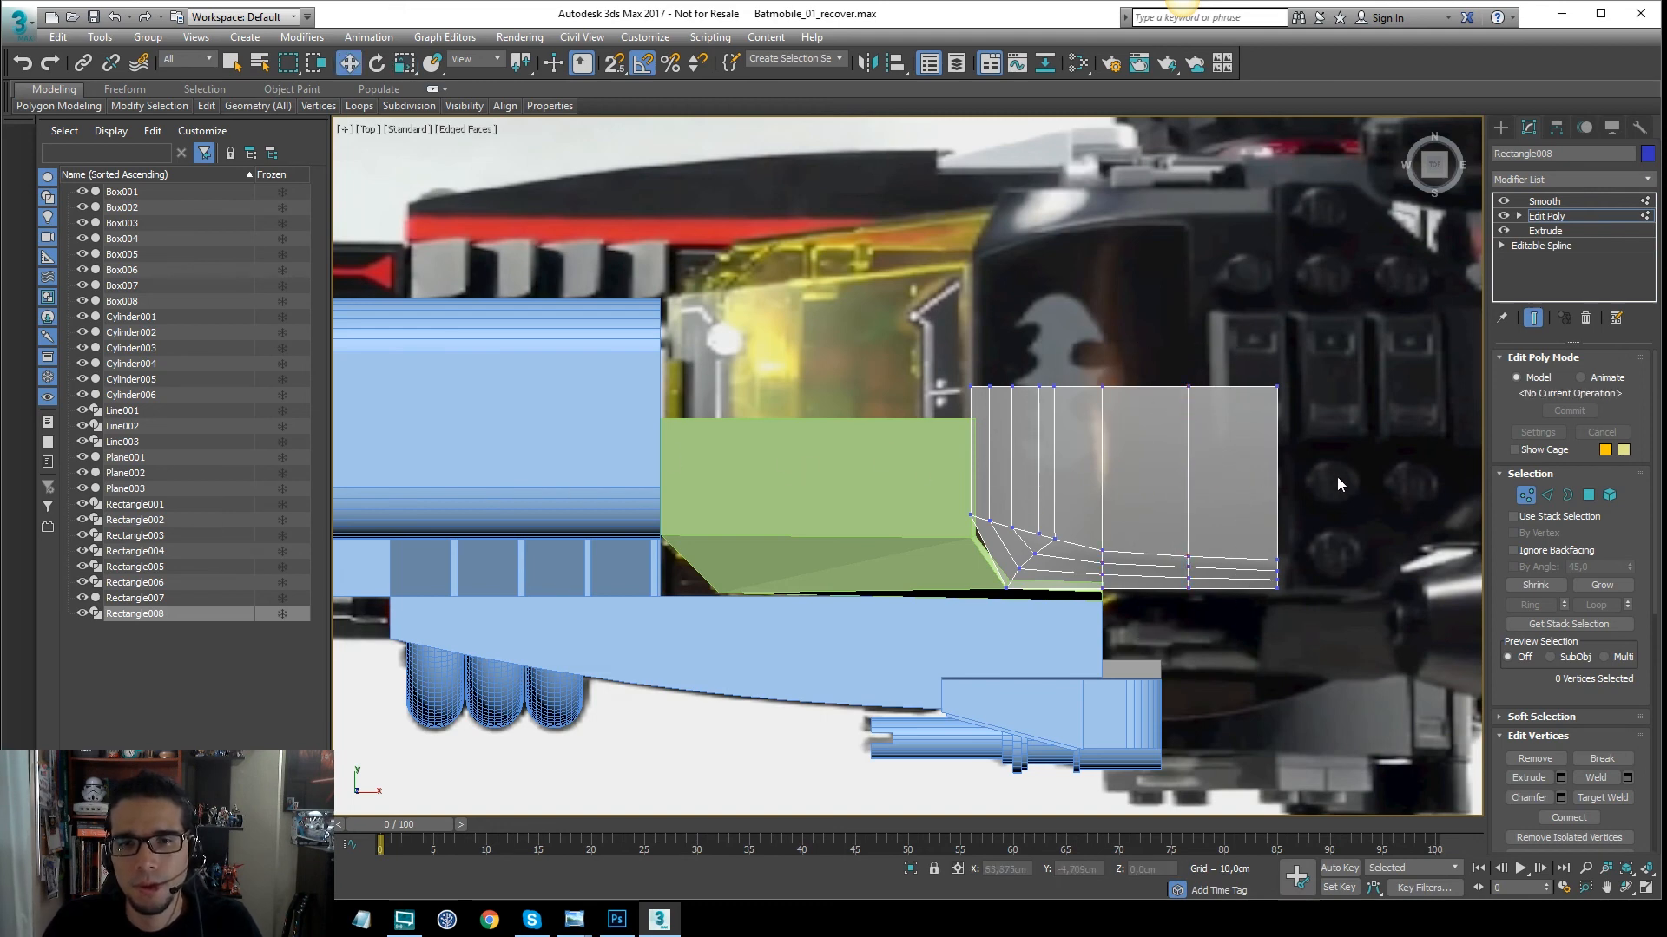
Raise the vertex at the inner end of the roof's curved corner by about 0.085 cm in the Front view
scroll(1316, 554, "up", 2)
left_click(1047, 552)
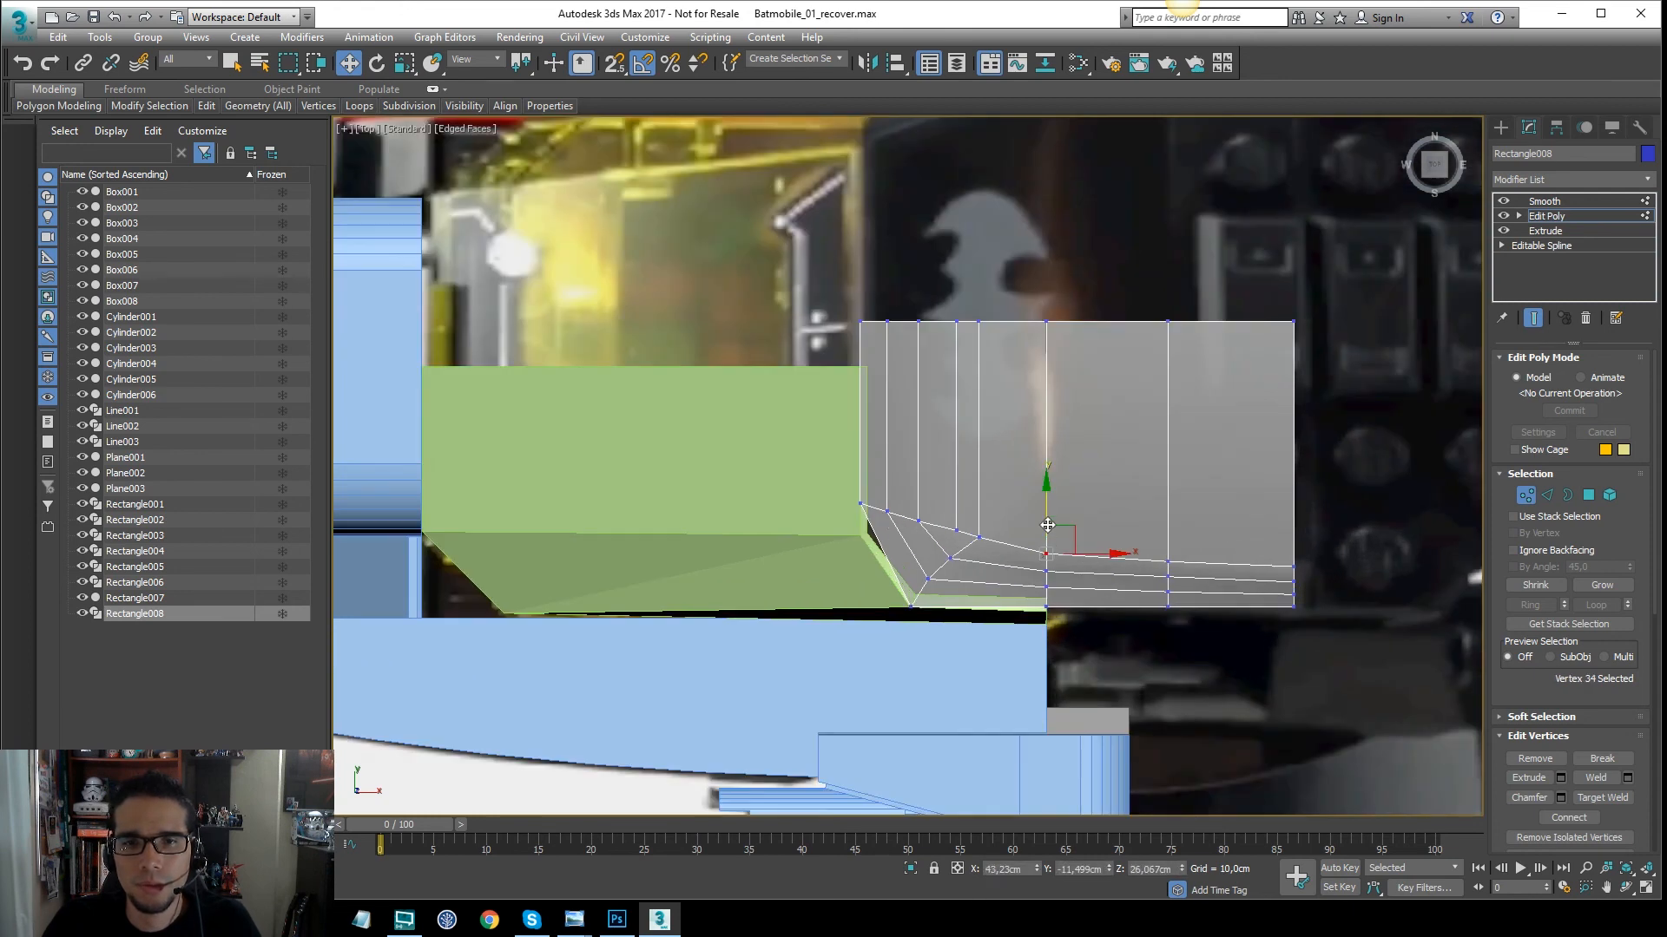
left_click(952, 557)
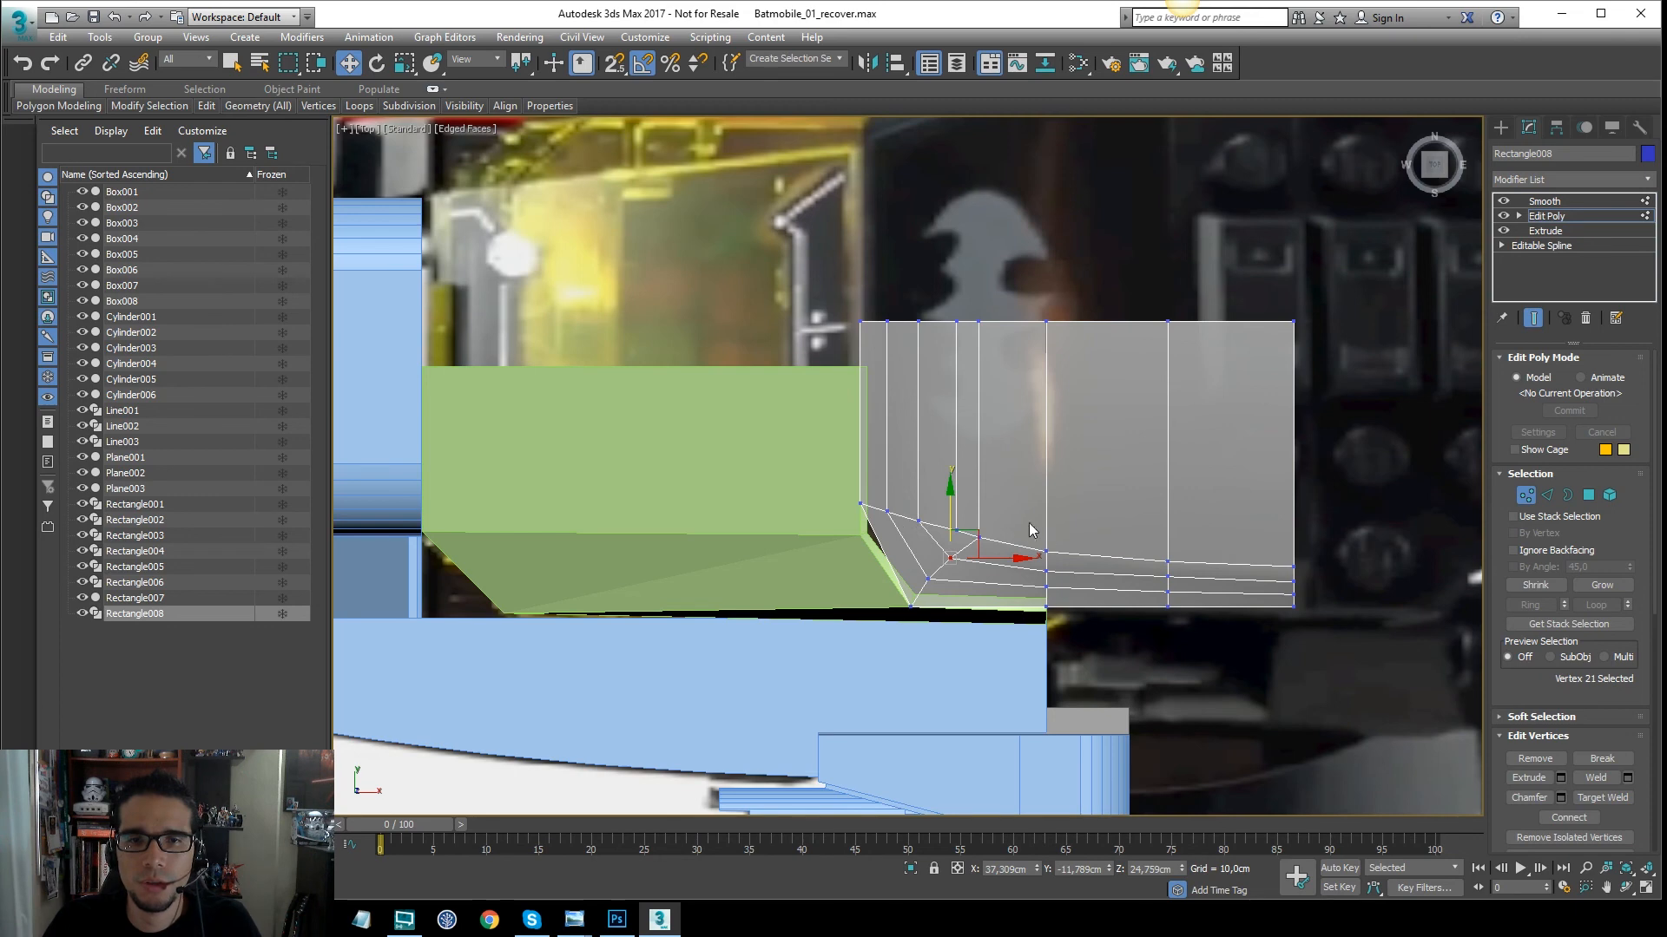
key("f")
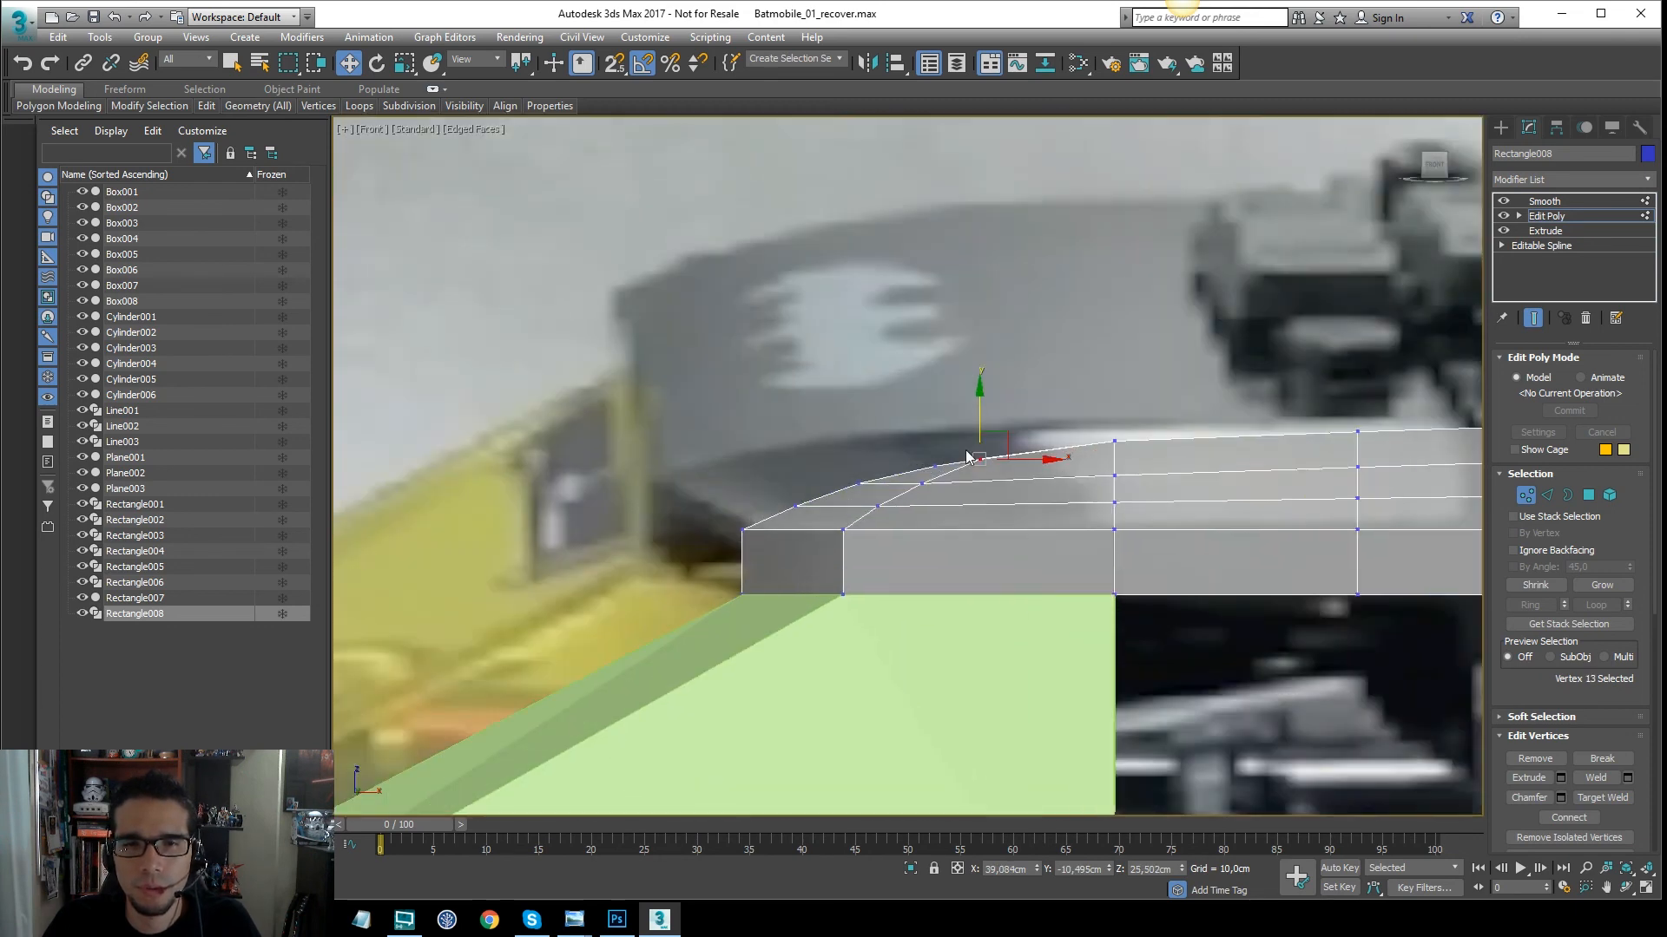
scroll(1059, 438, "up", 2)
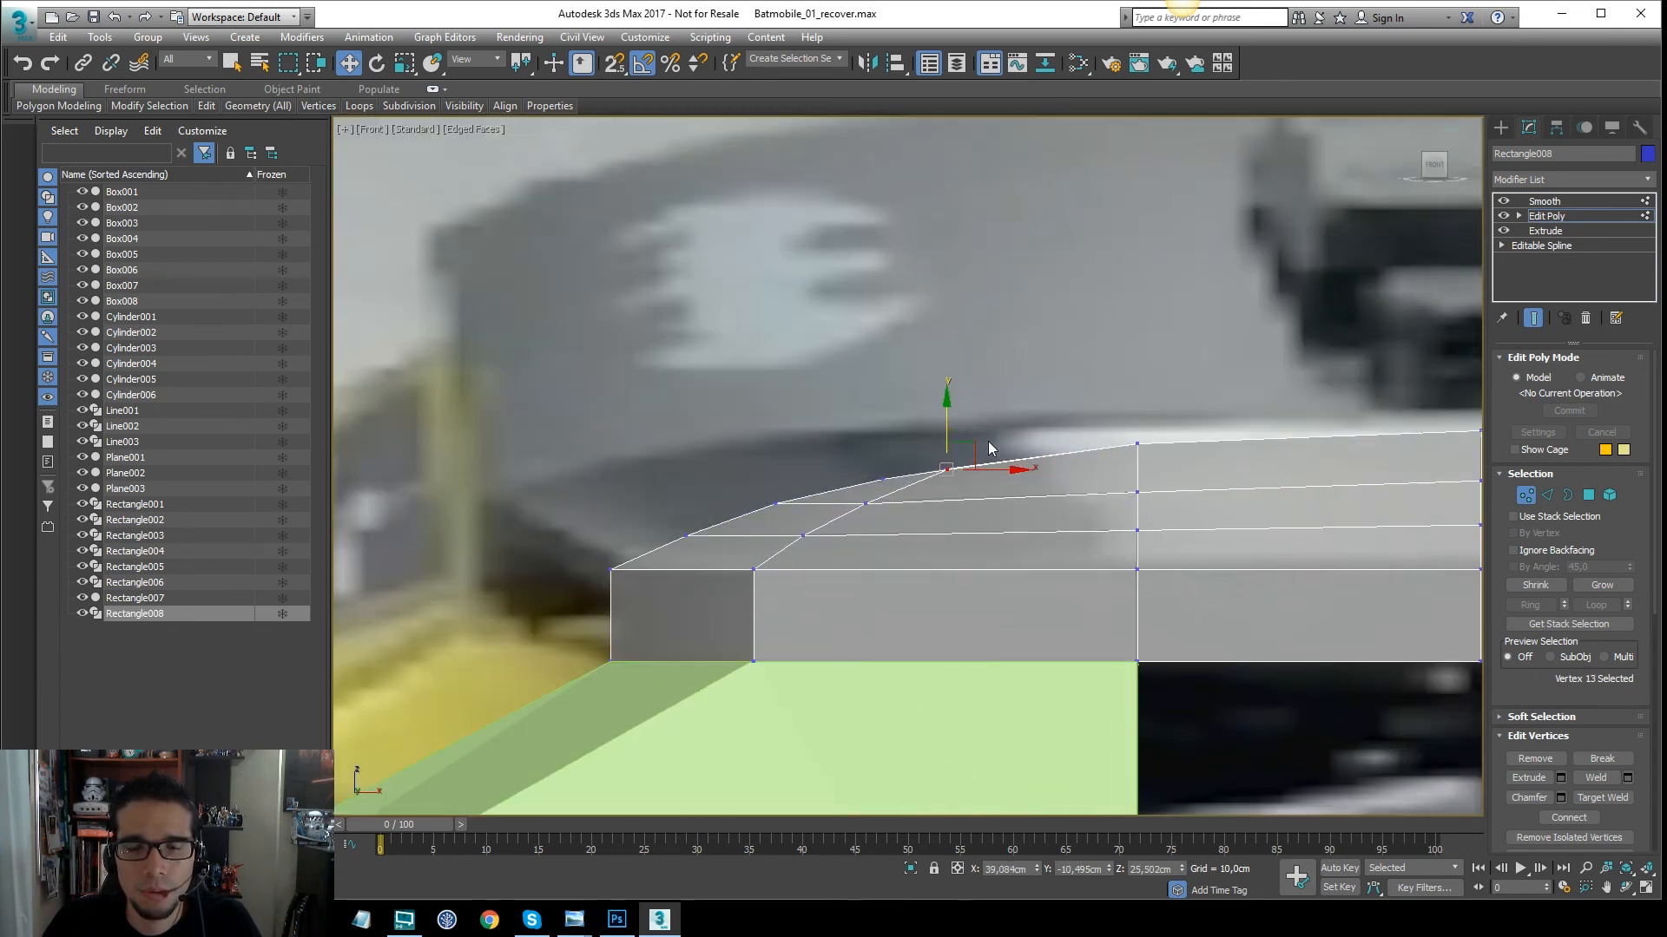
left_click(911, 454)
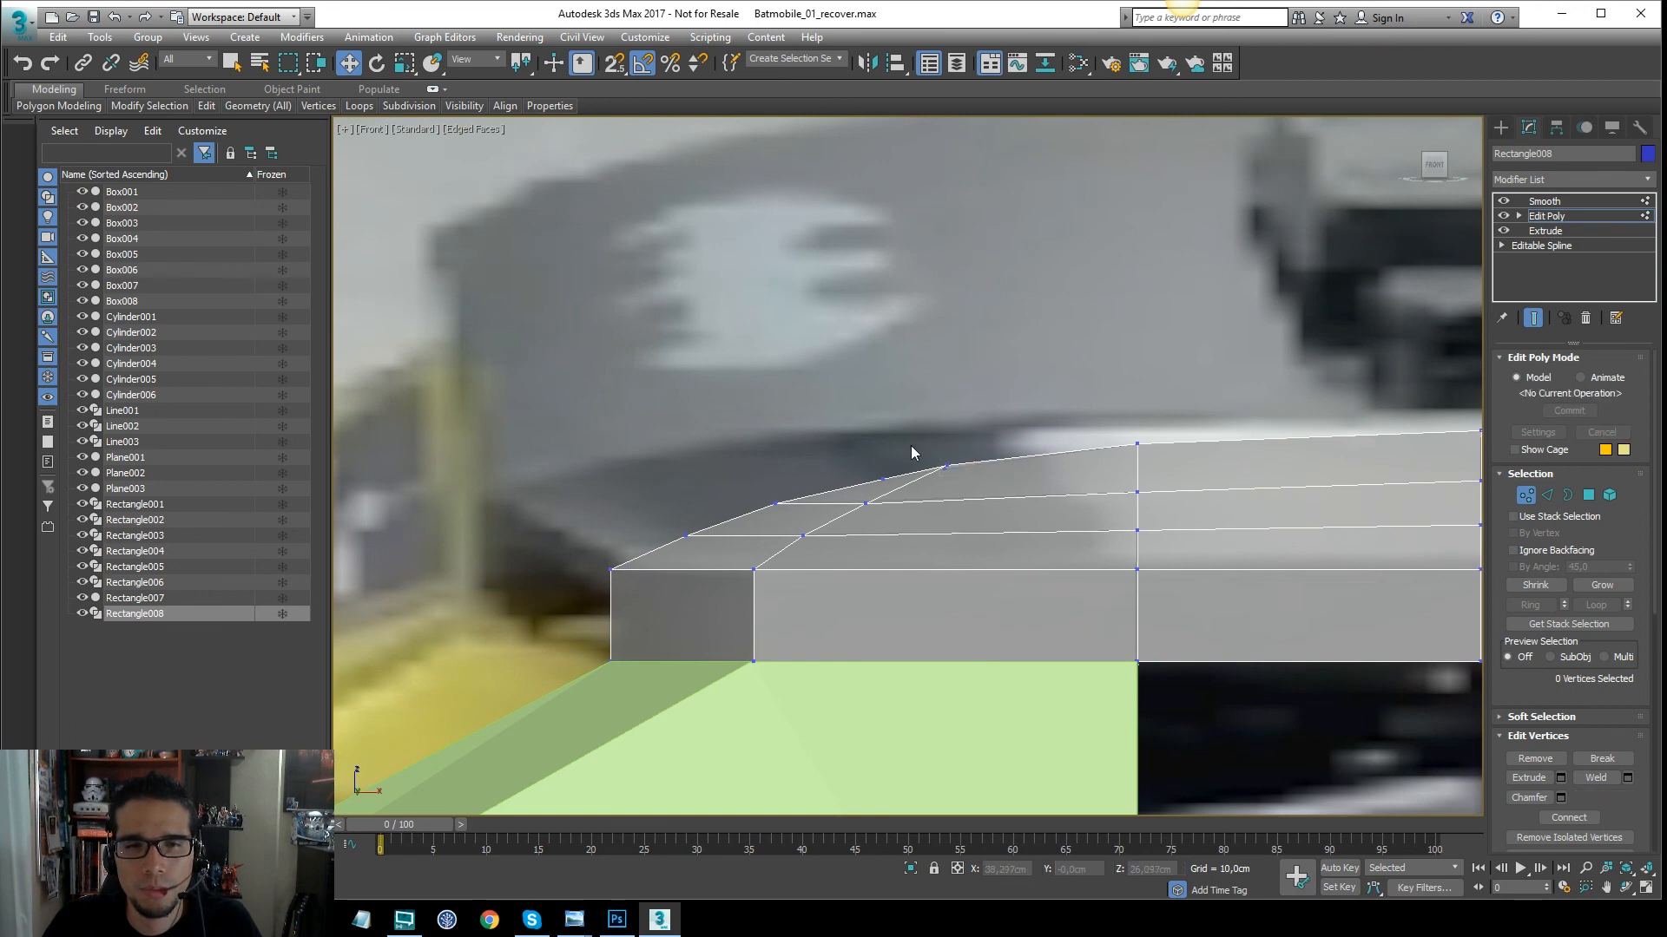
scroll(943, 476, "up", 8)
left_click_drag(942, 482, 941, 479)
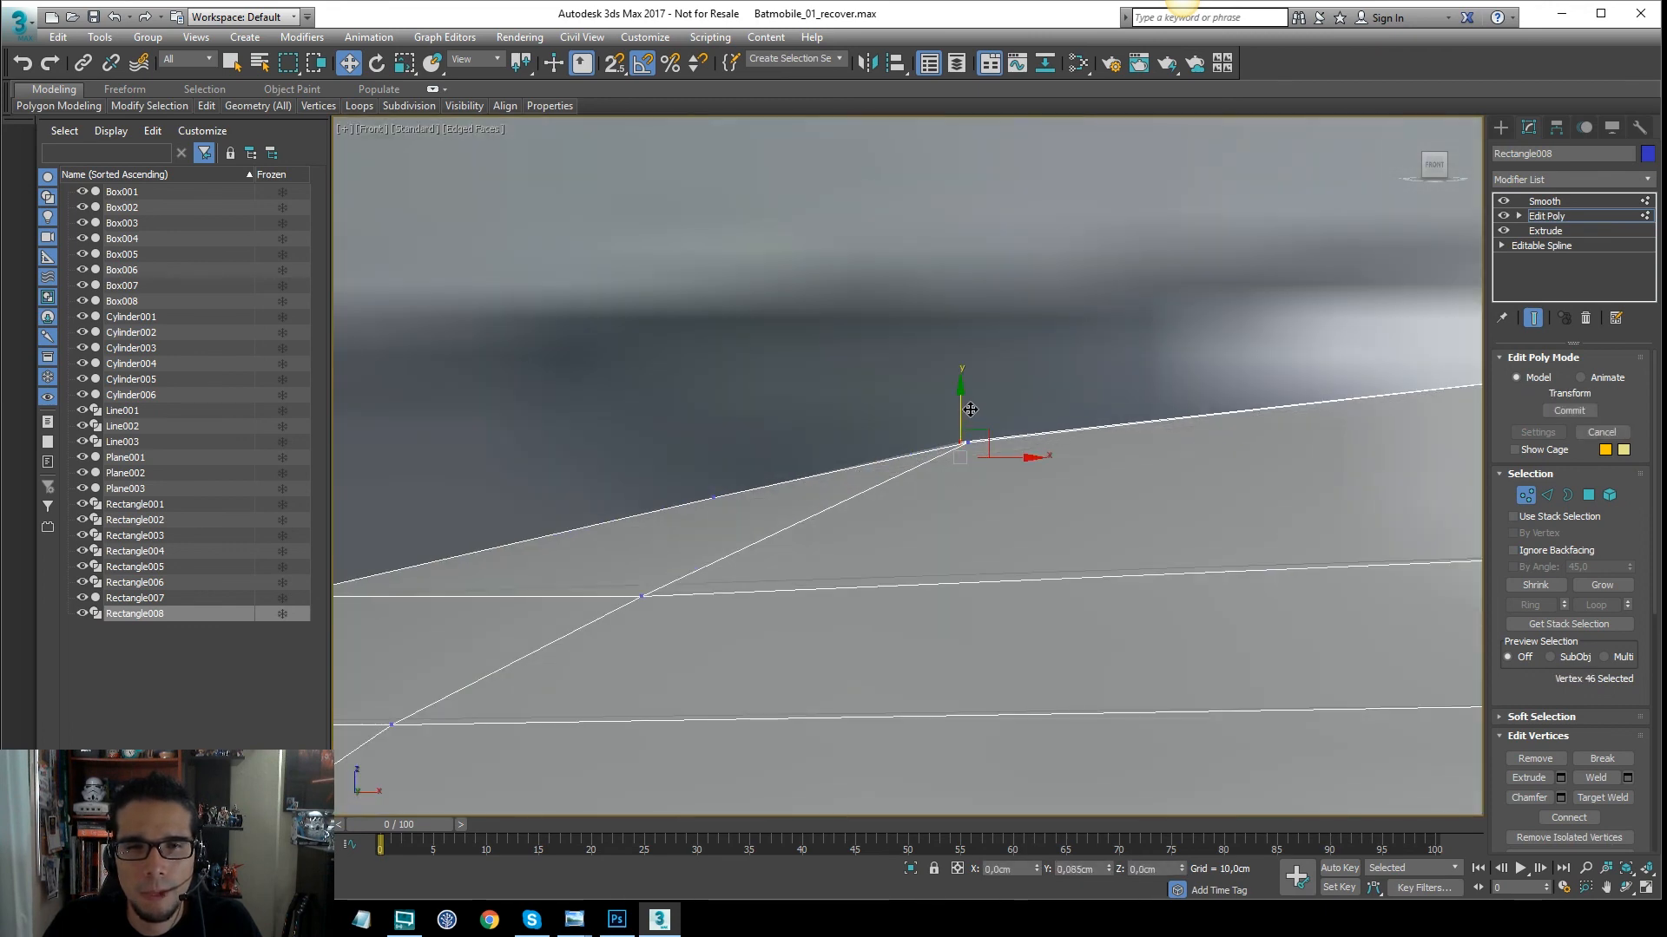
scroll(999, 407, "down", 6)
scroll(999, 408, "down", 2)
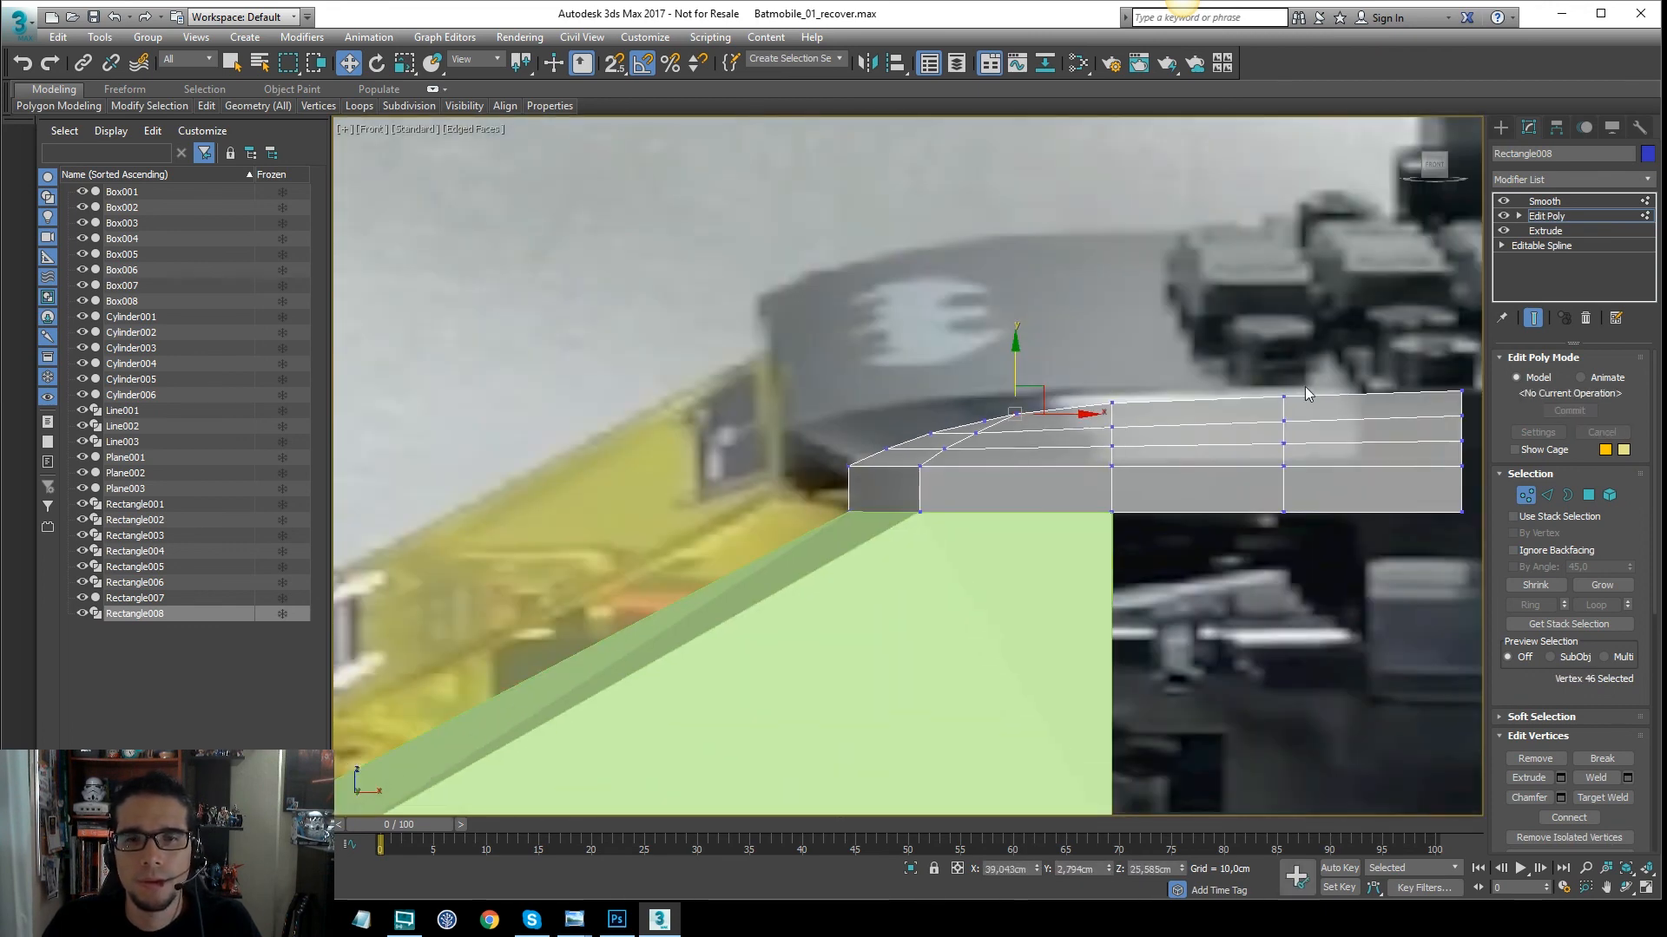
Leave vertex editing for the Smooth modifier level and turn off the roof's see-through display
left_click(1583, 203)
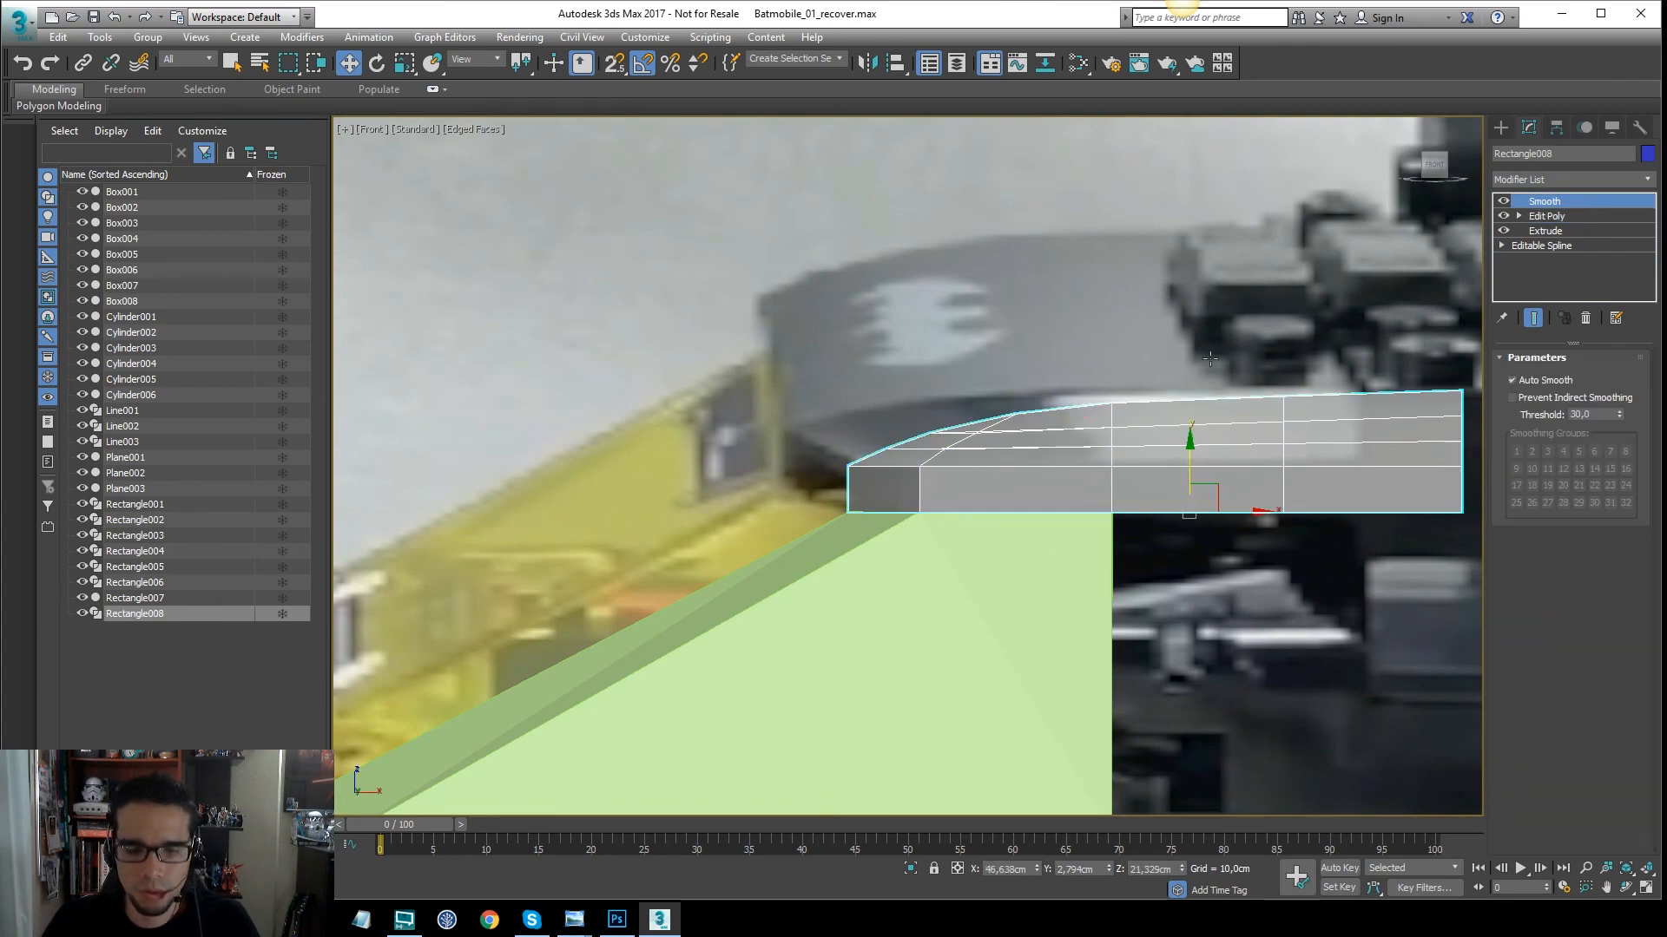
mouse_move(1210, 358)
middle_mouse_down()
mouse_move(1192, 363)
mouse_move(1201, 435)
mouse_move(1235, 498)
mouse_move(1242, 466)
mouse_move(1212, 495)
mouse_move(1176, 480)
mouse_move(1183, 420)
mouse_move(1273, 309)
mouse_move(1220, 495)
mouse_move(1317, 402)
mouse_move(1277, 348)
middle_mouse_up()
key("alt+x")
key("F4")
scroll(1242, 466, "down", 3)
key("F4")
Disable the roof's Smooth modifier and inspect the shape from an orbited view with edged faces hidden
left_click(1504, 202)
key("F4")
key("F4")
middle_click_drag(1226, 470, 1215, 392, "alt")
scroll(1216, 480, "up", 3)
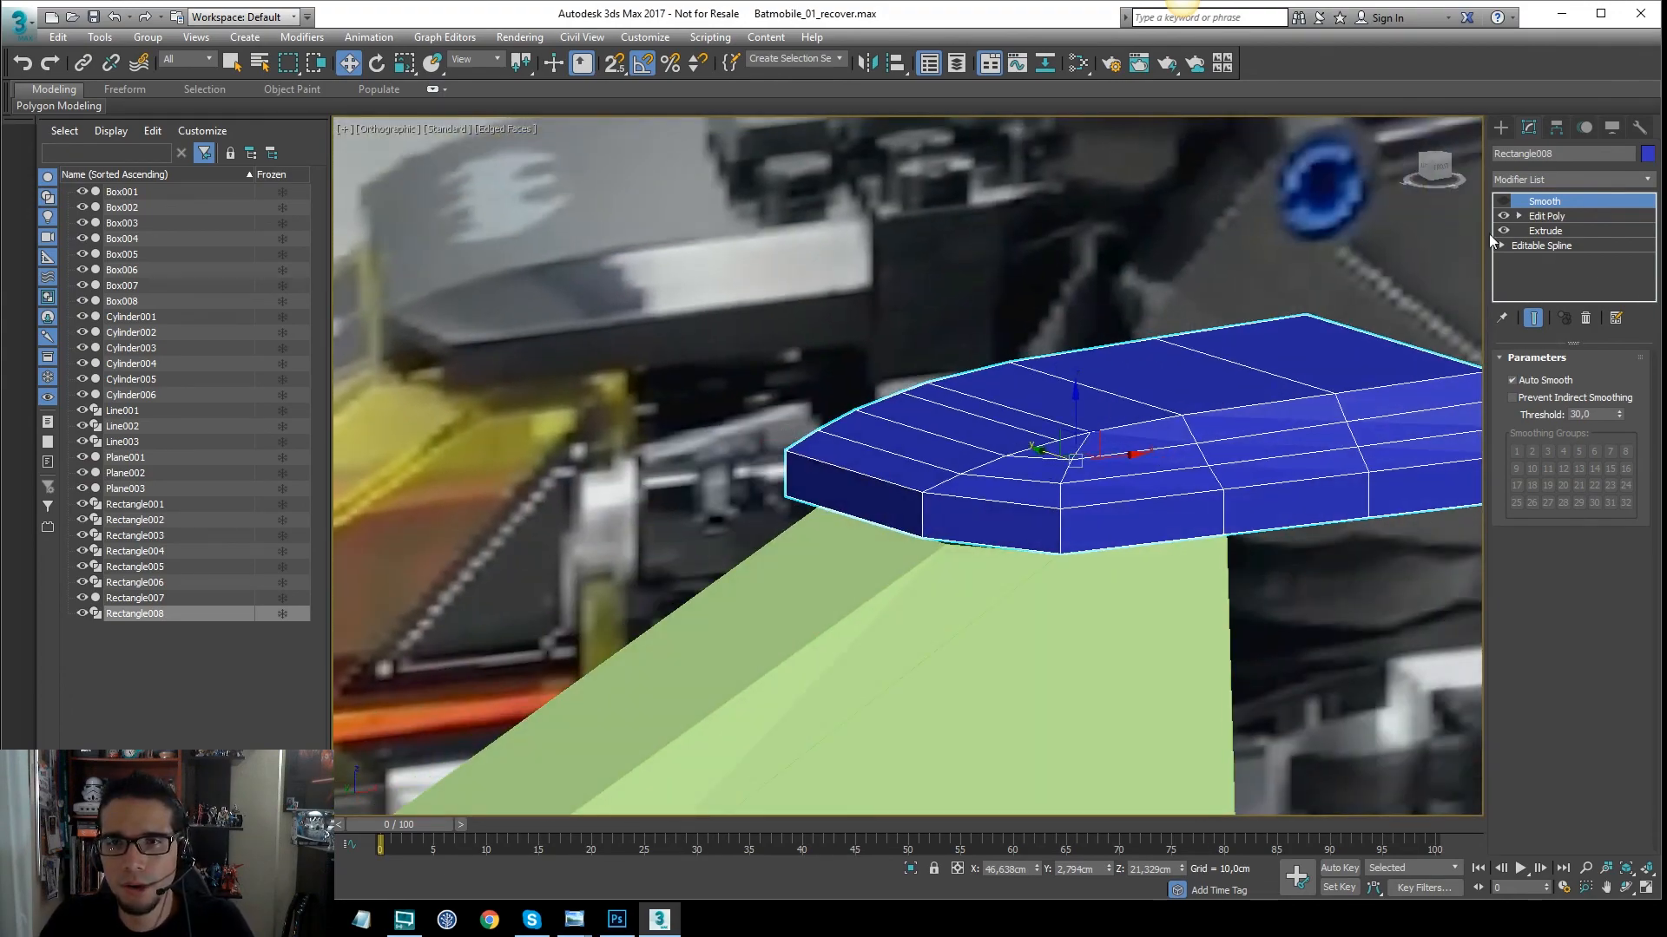
left_click(1575, 215)
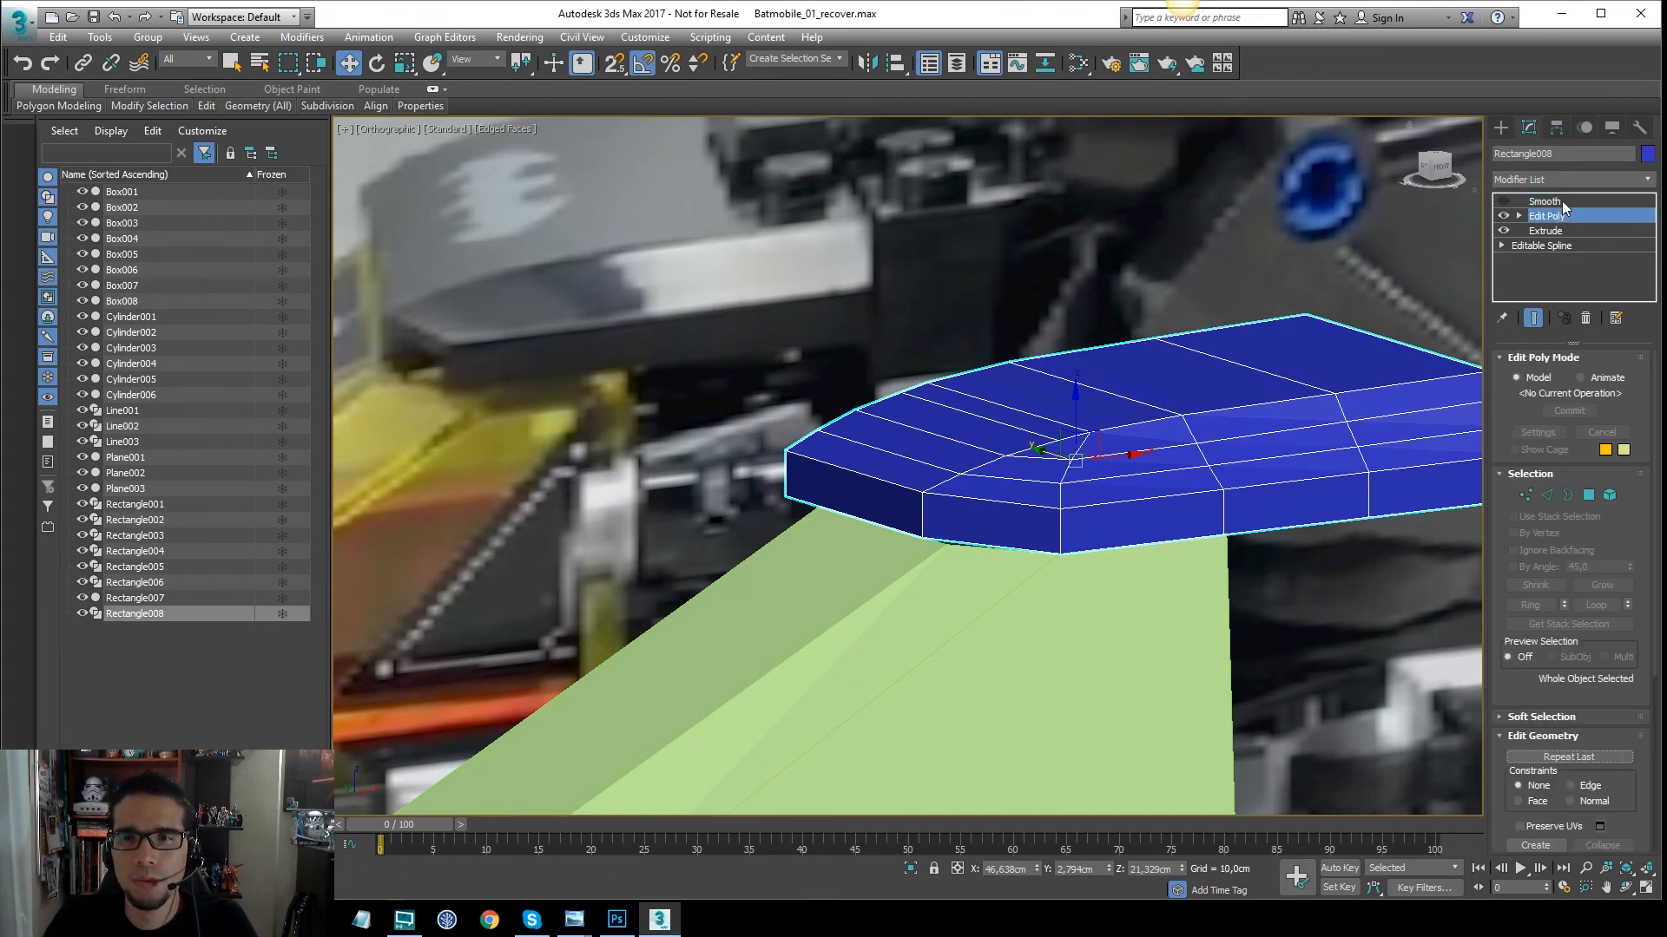
left_click(1561, 203)
scroll(1114, 351, "down", 6)
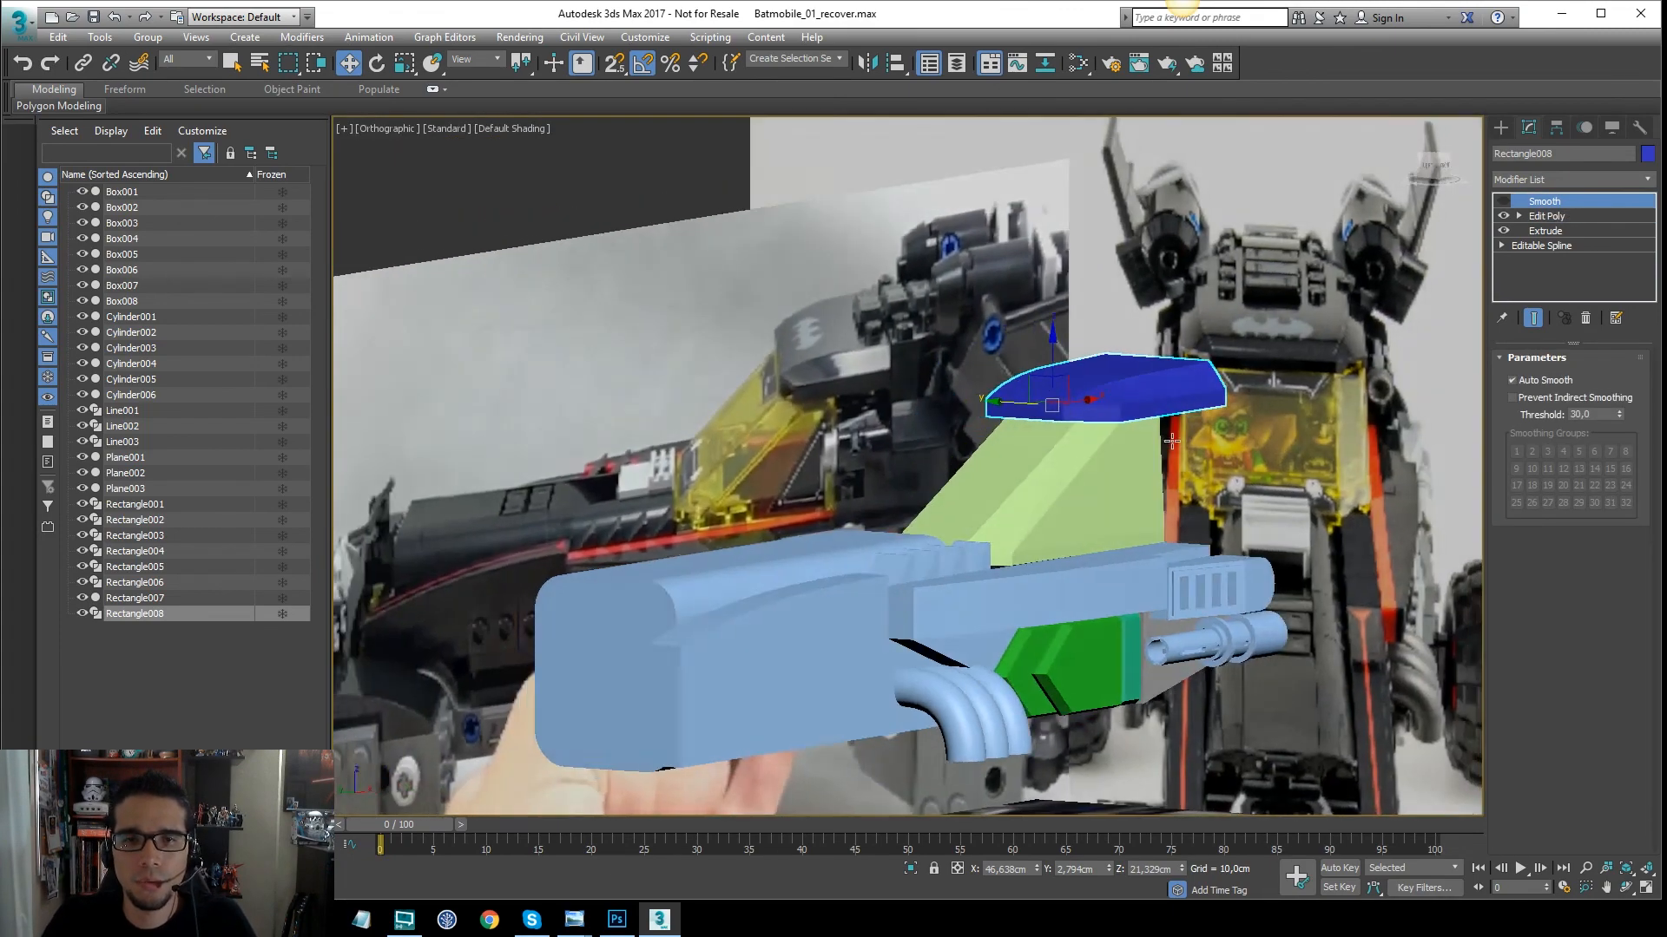